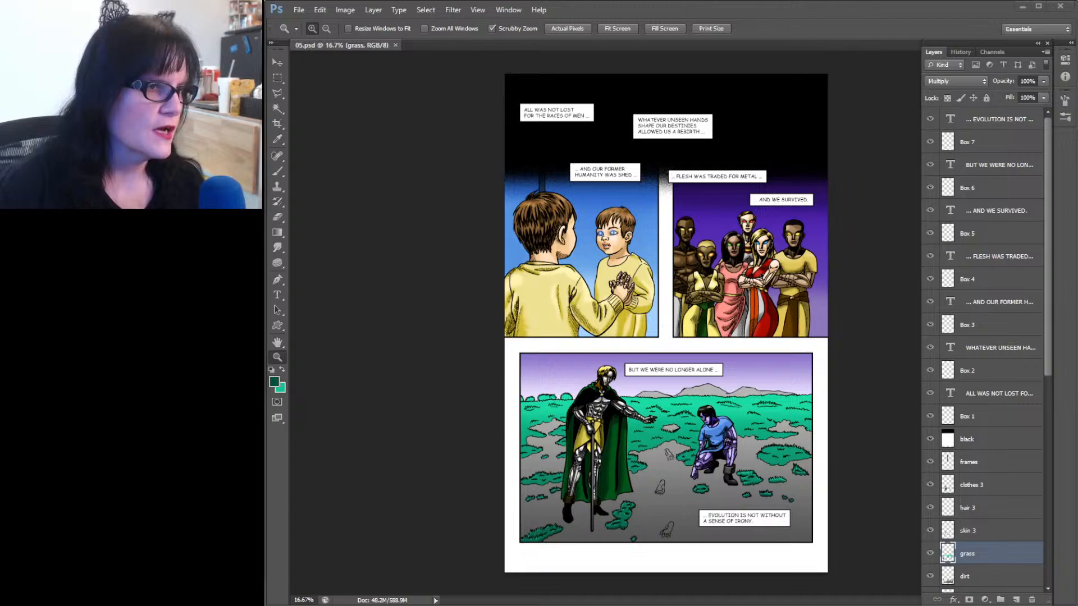
Move the live chat window off the editing workspace onto the neighbouring display.
left_click_drag(649, 198, 1077, 12)
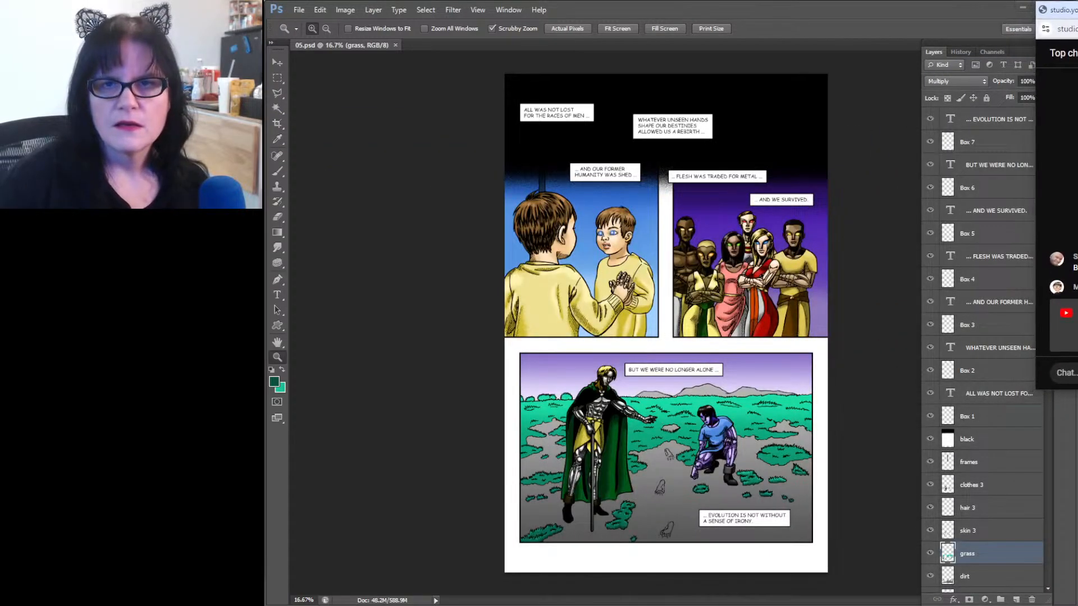
left_click_drag(1035, 128, 1077, 128)
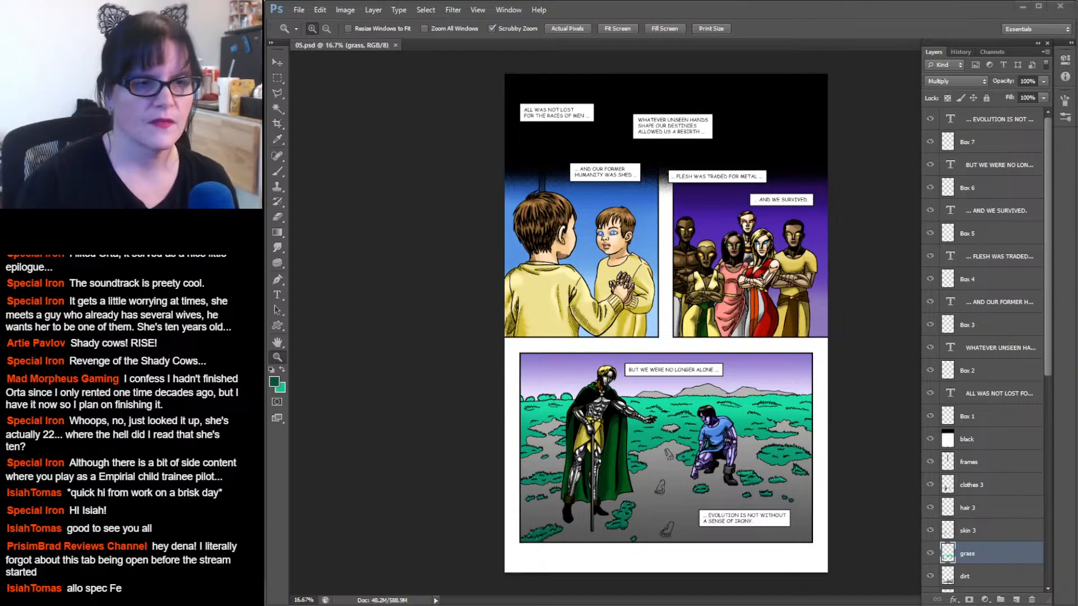
Undock the 05.psd document into a floating window and enlarge it to fill the workspace.
left_click_drag(354, 45, 387, 66)
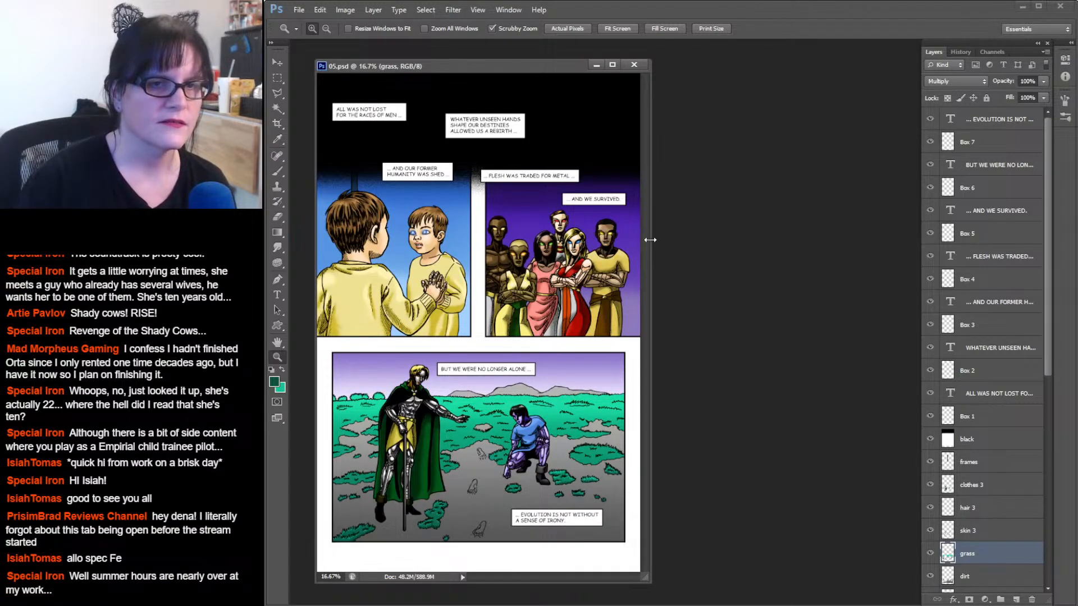
left_click_drag(651, 237, 913, 256)
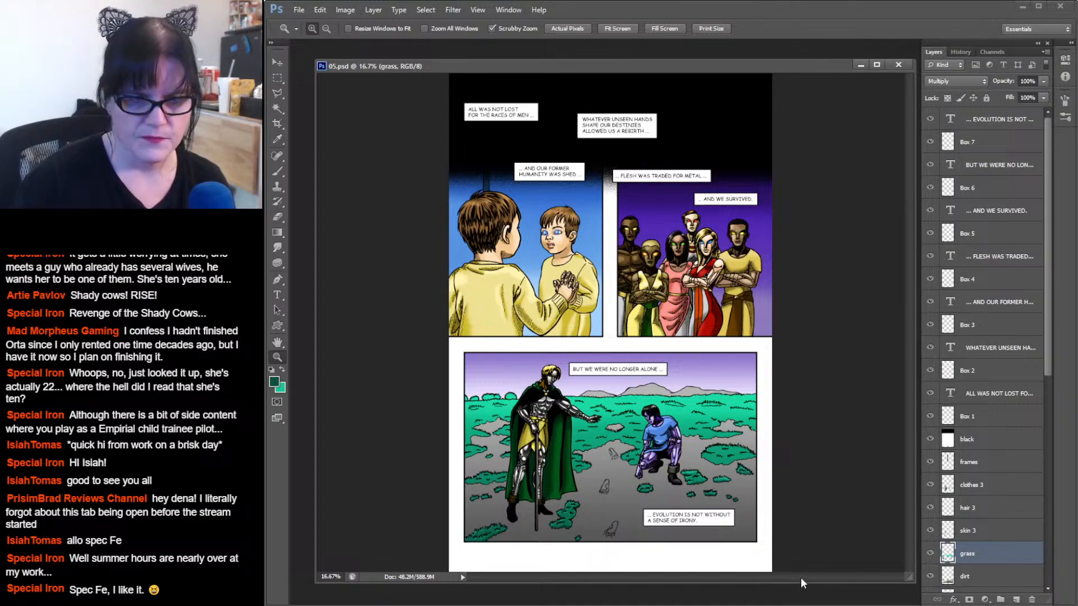
left_click_drag(800, 582, 800, 605)
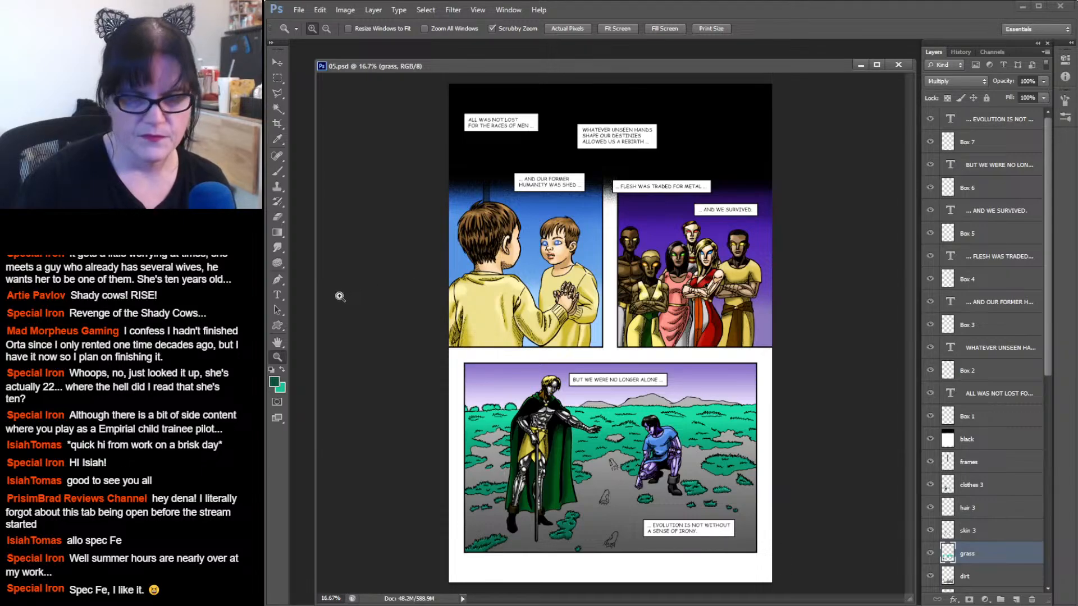
left_click_drag(316, 287, 296, 283)
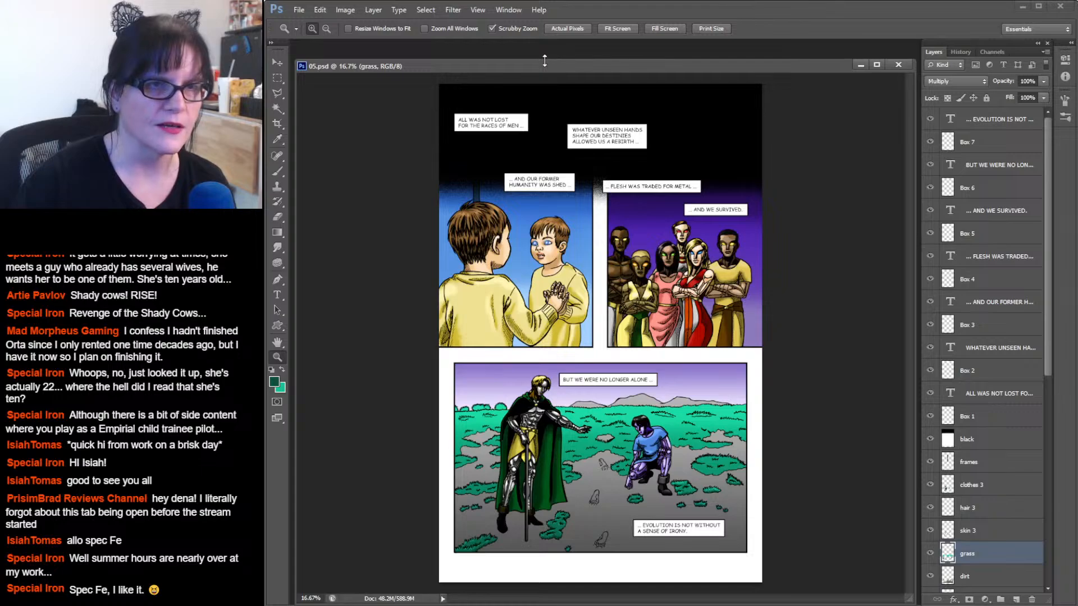
left_click_drag(545, 60, 548, 41)
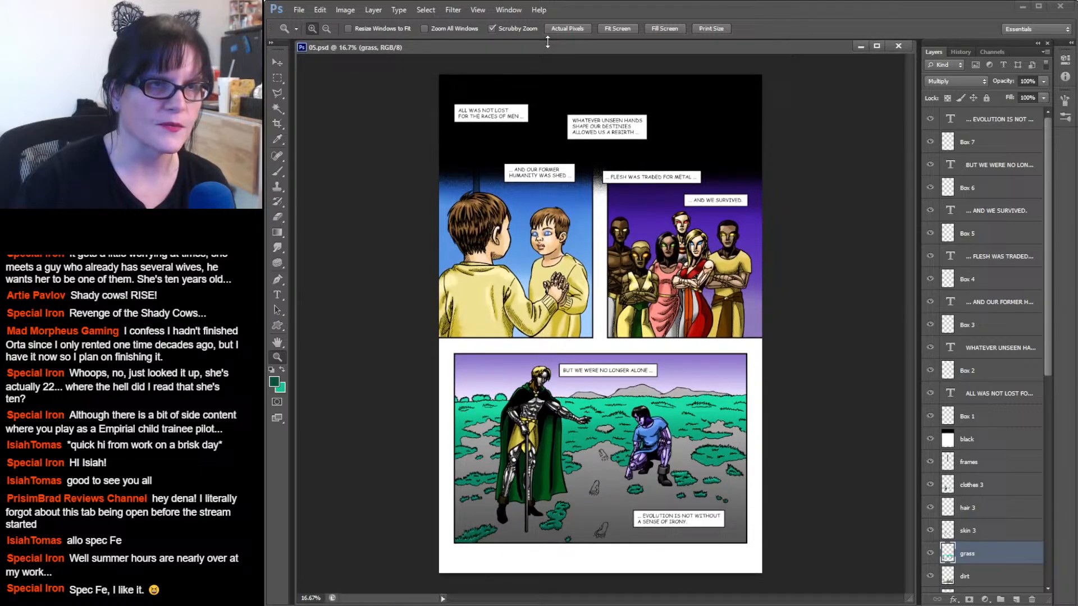
Examine the figures, footprints and grass patches across the comic page's bottom panel at up to 50% zoom.
left_click(574, 440)
left_click(574, 440)
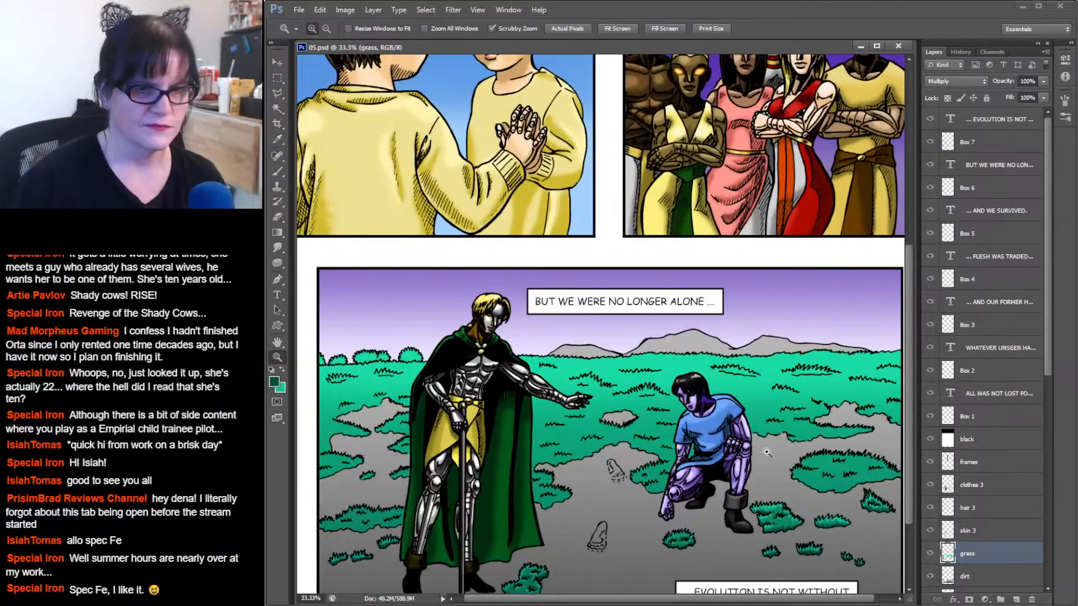
left_click_drag(768, 456, 797, 304)
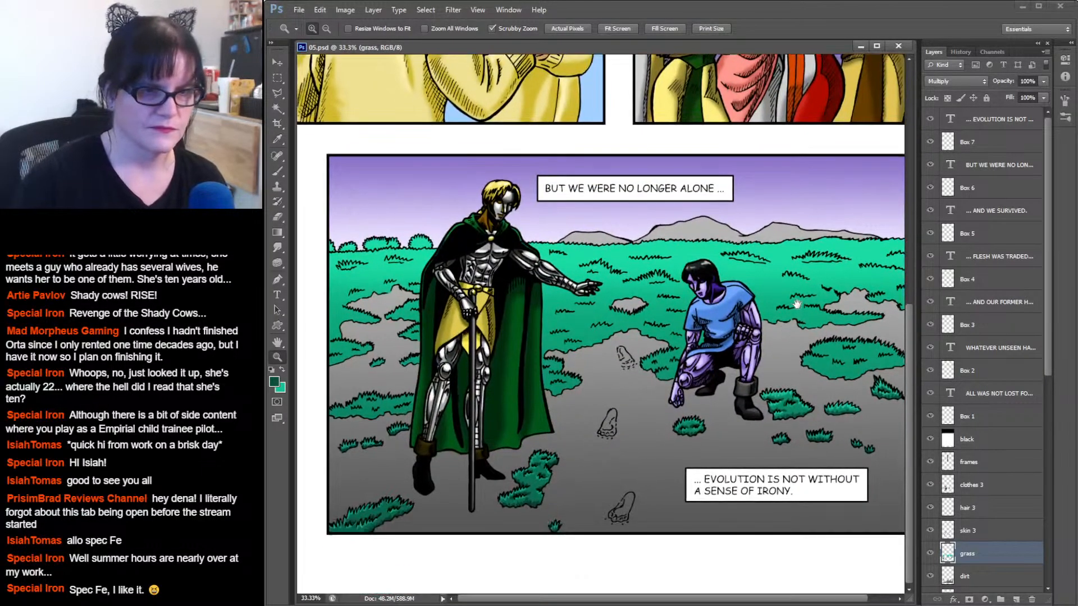
left_click(661, 390)
left_click_drag(537, 385, 681, 361)
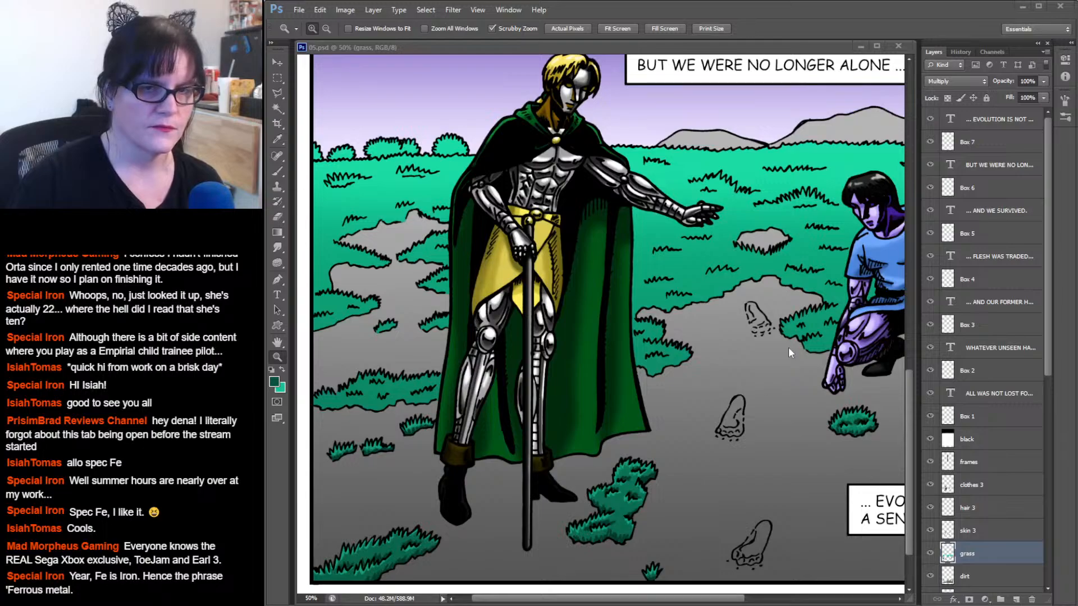
left_click(694, 49)
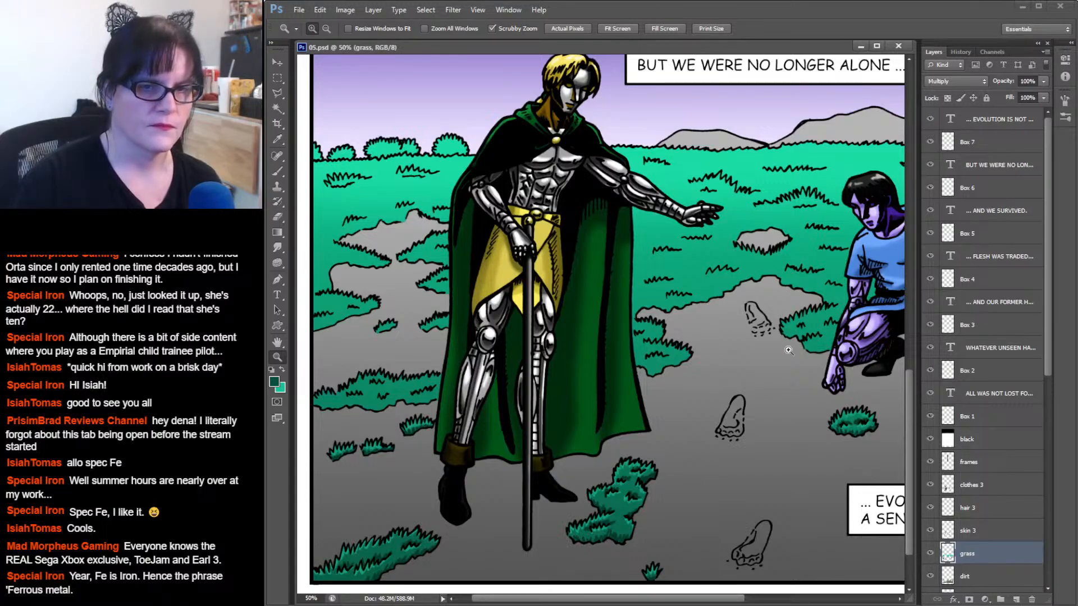
left_click_drag(786, 356, 489, 347)
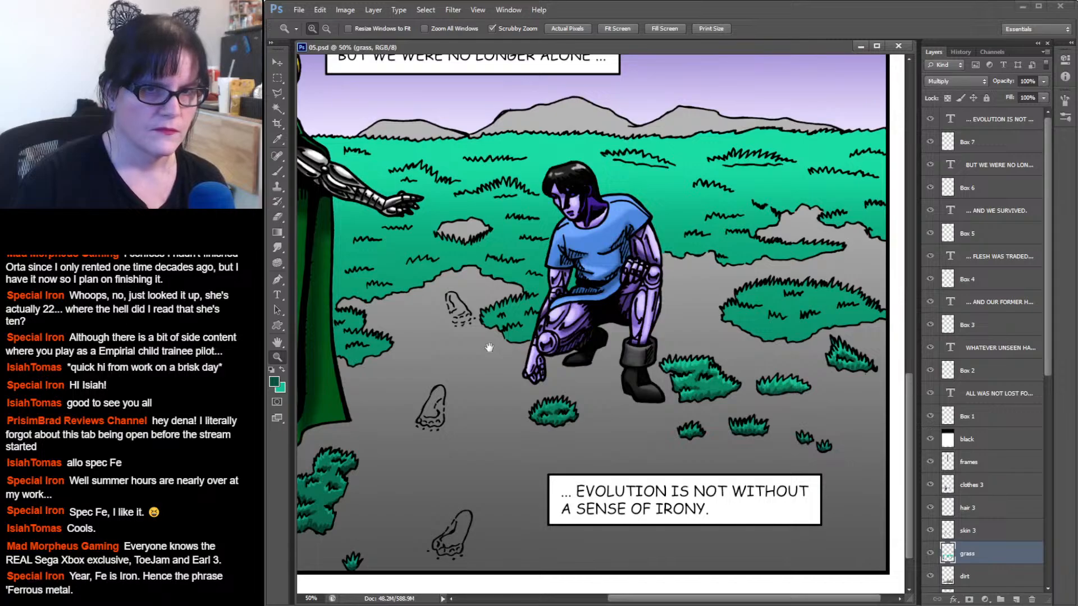
left_click_drag(489, 348, 547, 353)
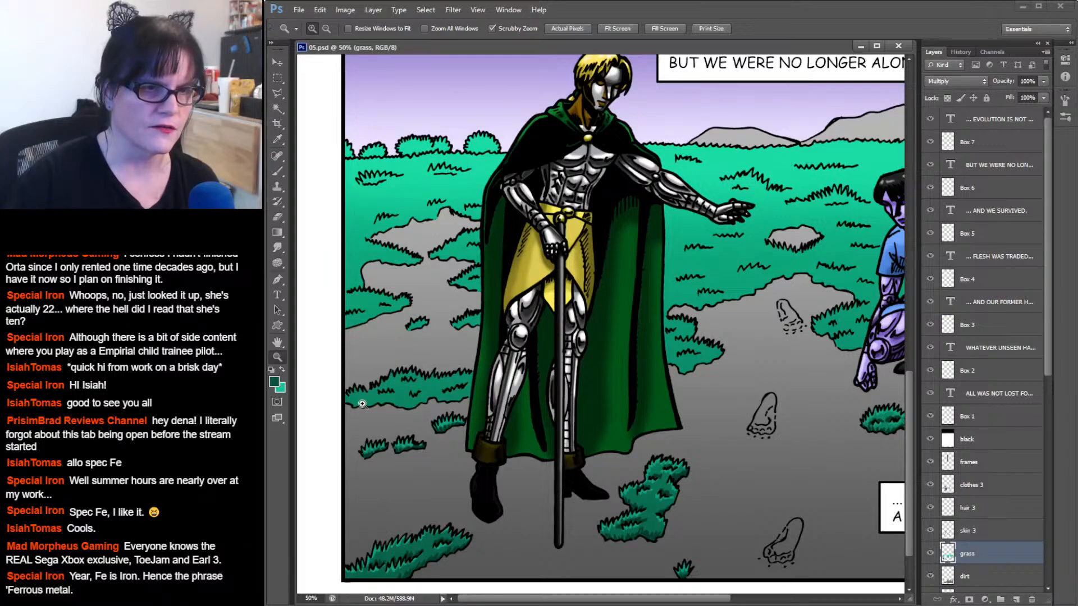
left_click_drag(763, 381, 832, 358)
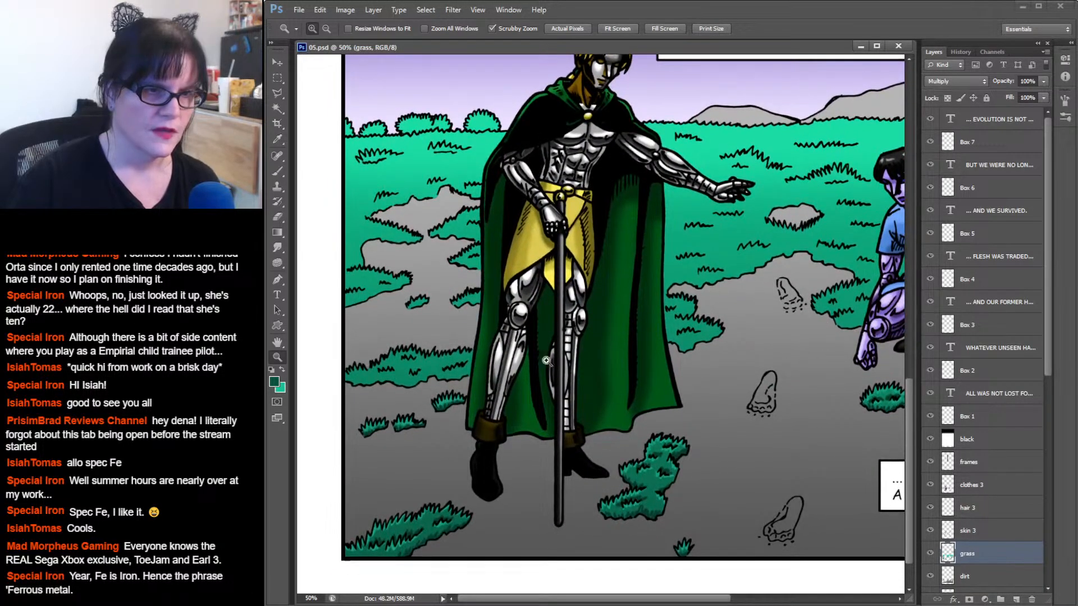
Load the grass layer's painted pixels as a selection, with the patches beside the caped figure's legs in view at 100%.
left_click(419, 370)
left_click(420, 371)
left_click_drag(419, 371, 560, 336)
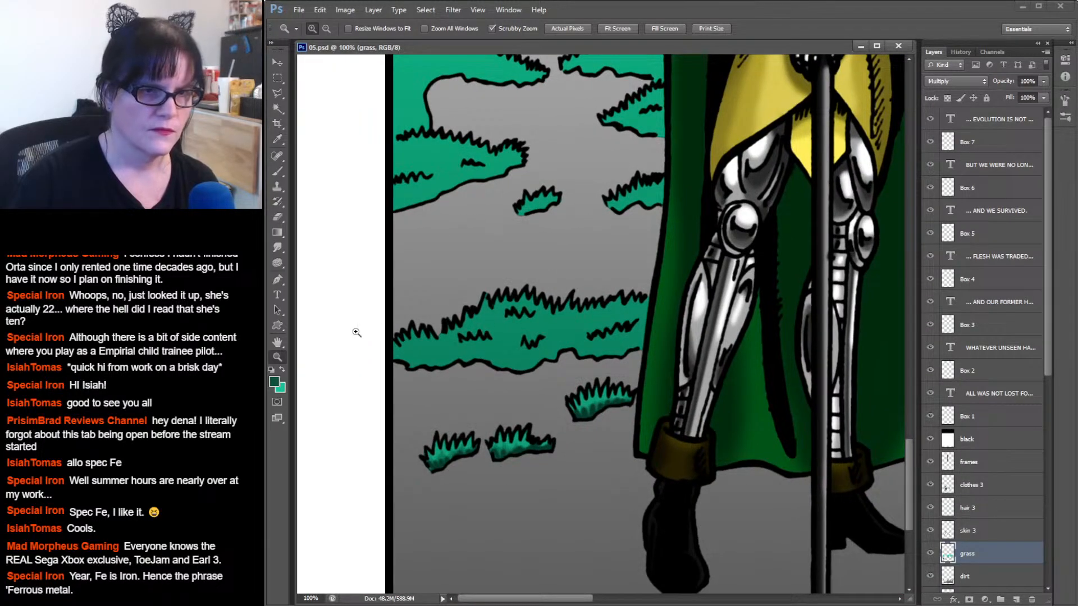
left_click_drag(571, 395, 563, 292)
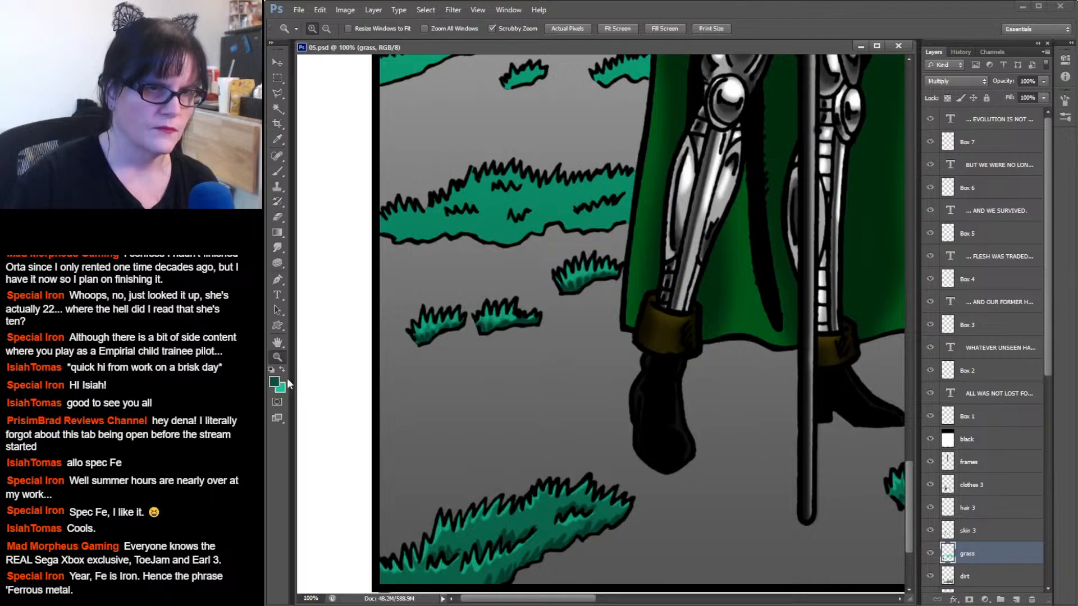
left_click(947, 555, "ctrl")
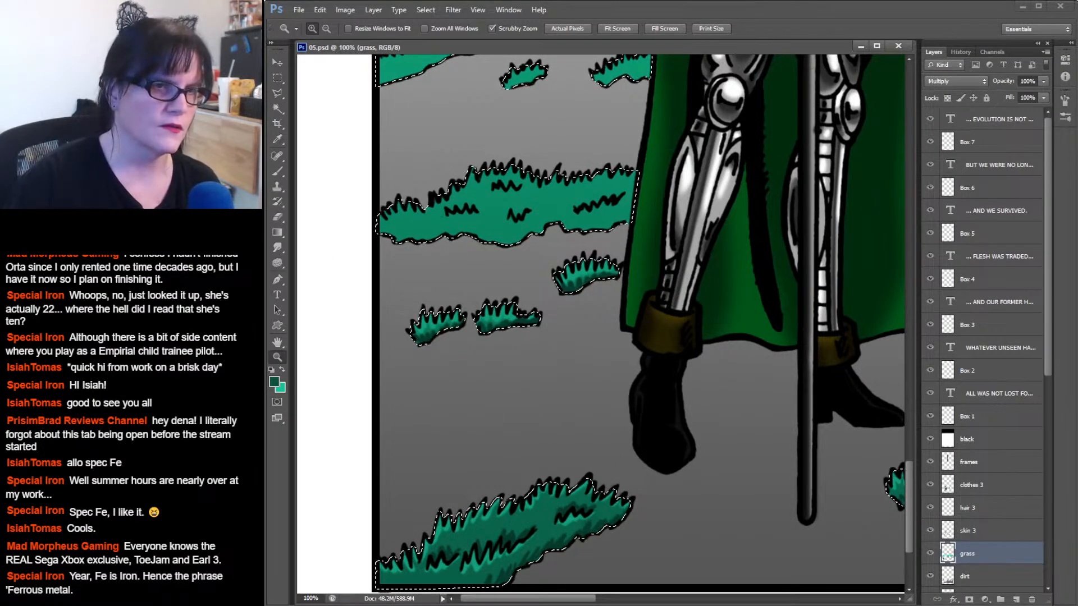
Set the foreground colour to dark green 0d664d and the background colour to light green 1fd6a1.
left_click(276, 141)
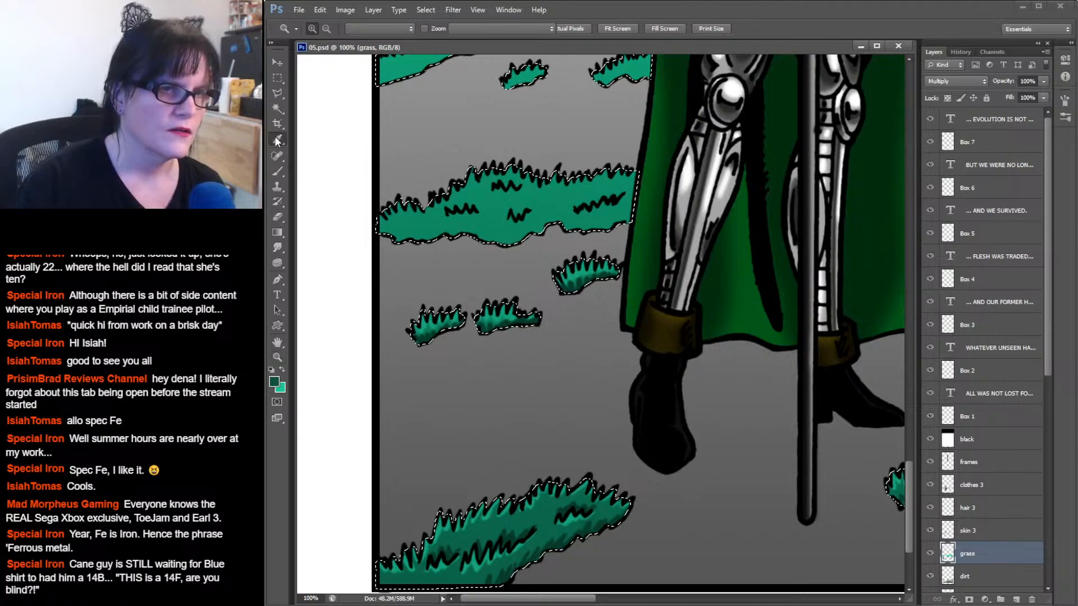
left_click(275, 386)
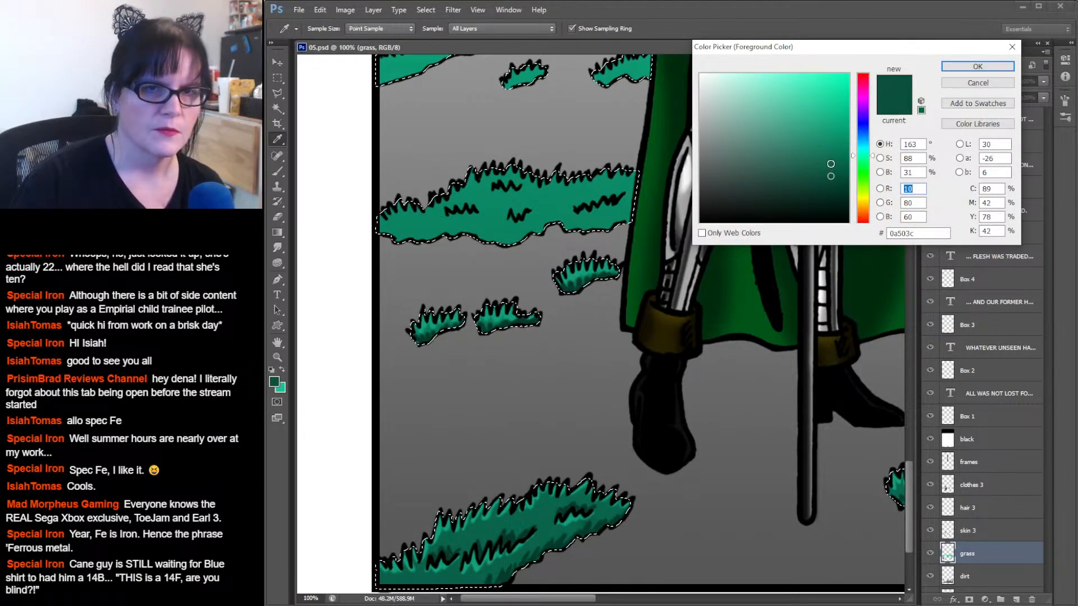
left_click(830, 163)
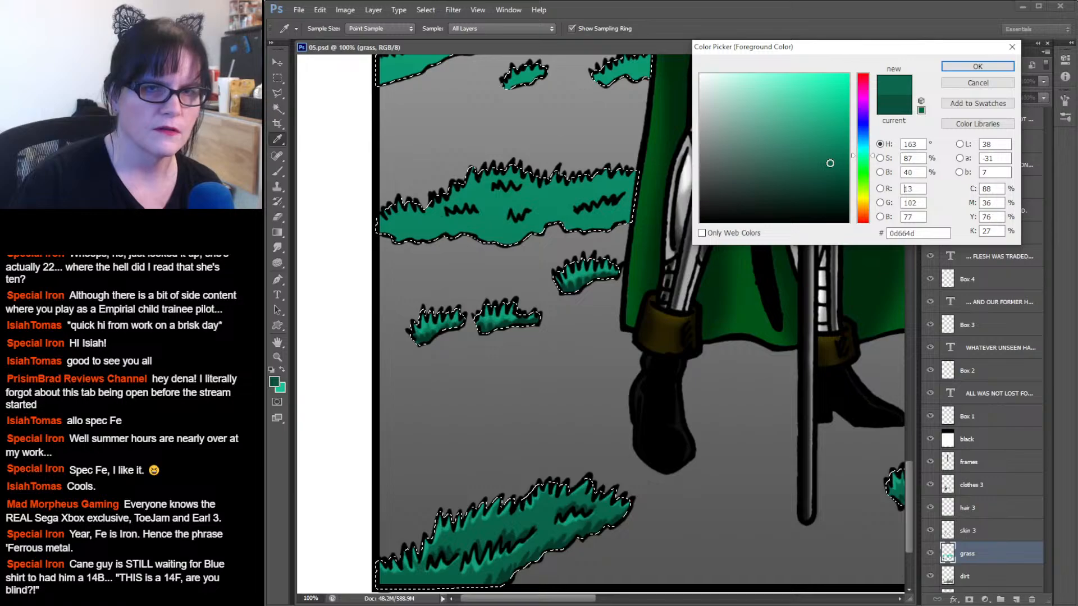
left_click(977, 66)
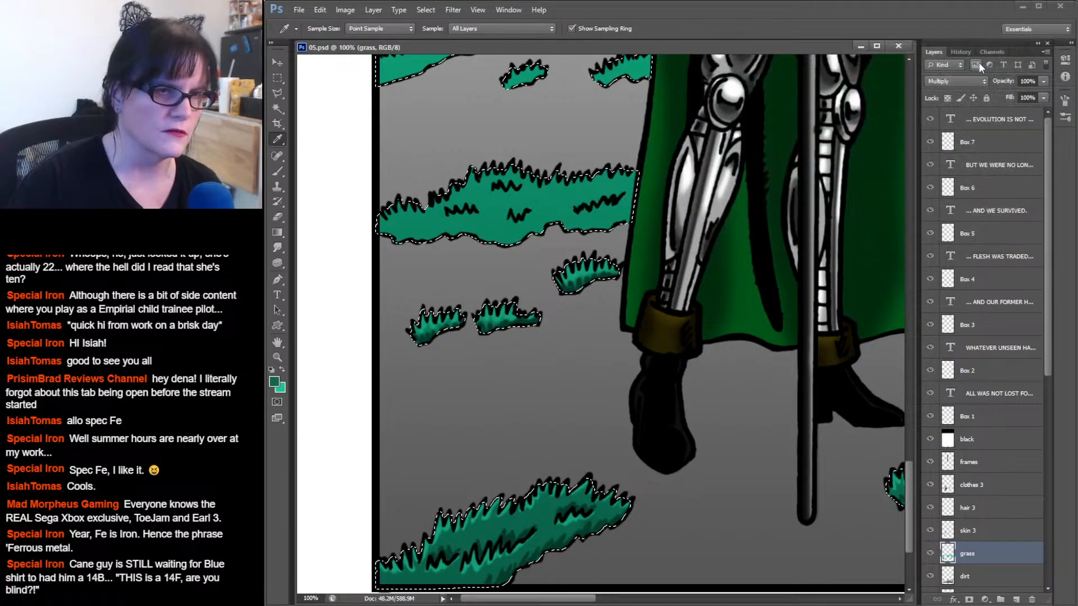
left_click(283, 389)
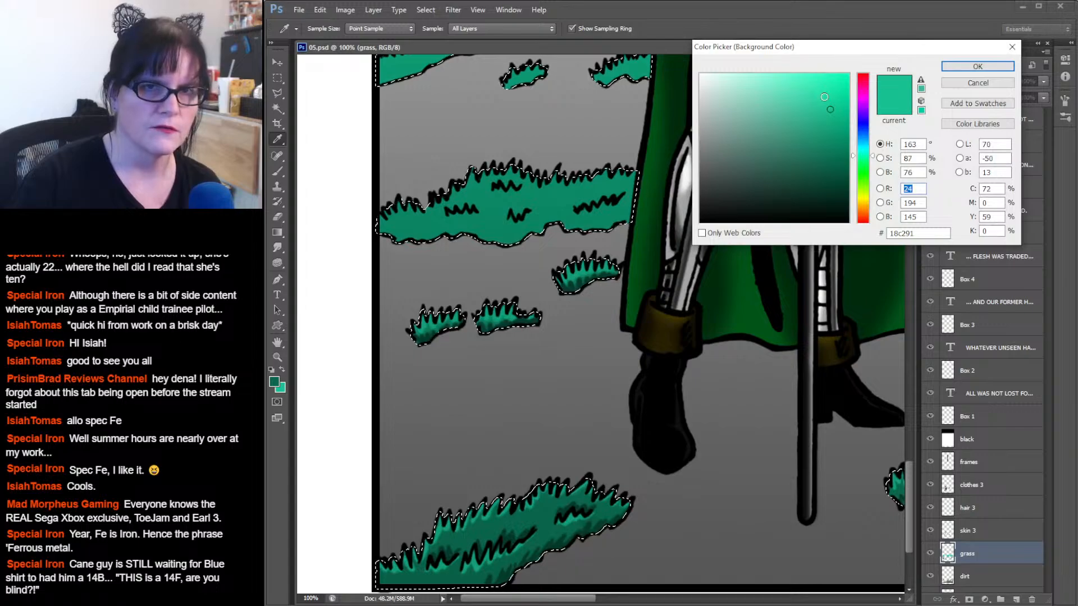
left_click_drag(830, 109, 827, 97)
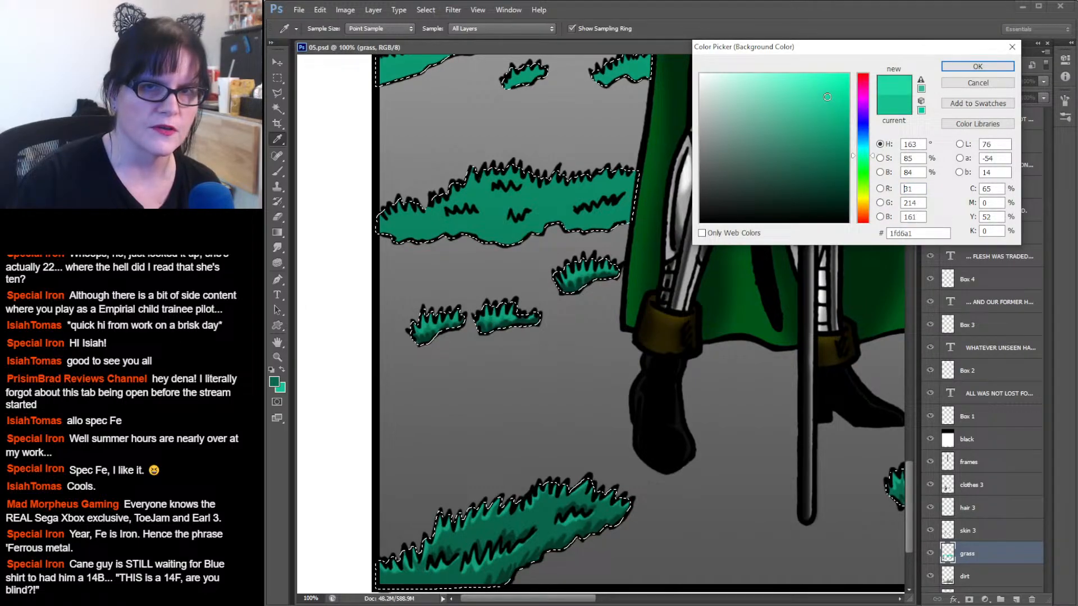
left_click(965, 66)
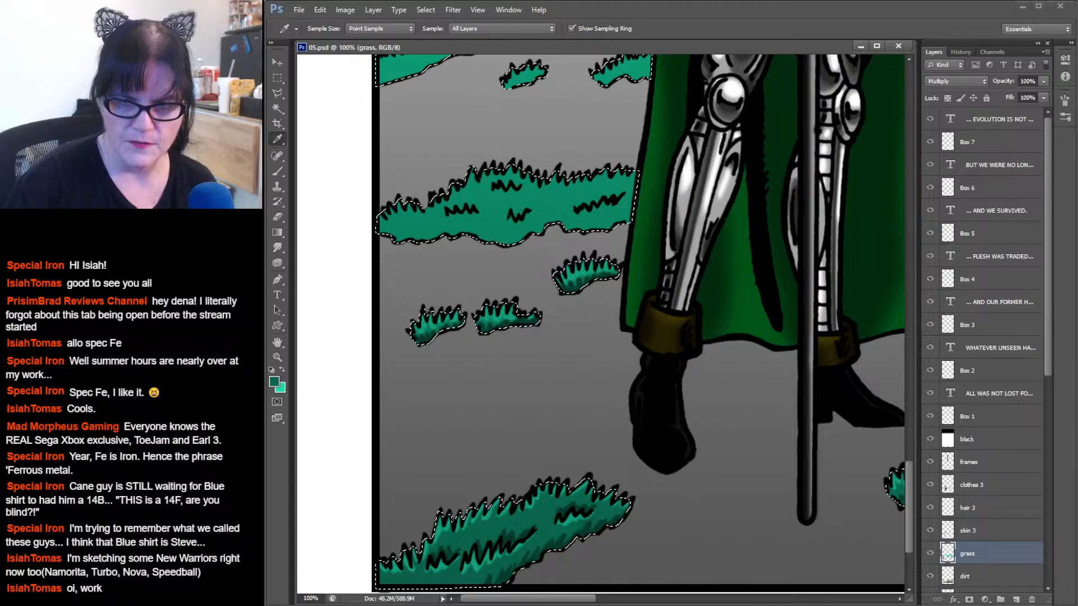
Brush first dark green shading strokes at the left end of the large grass patch beside the cape.
key("ctrl+d")
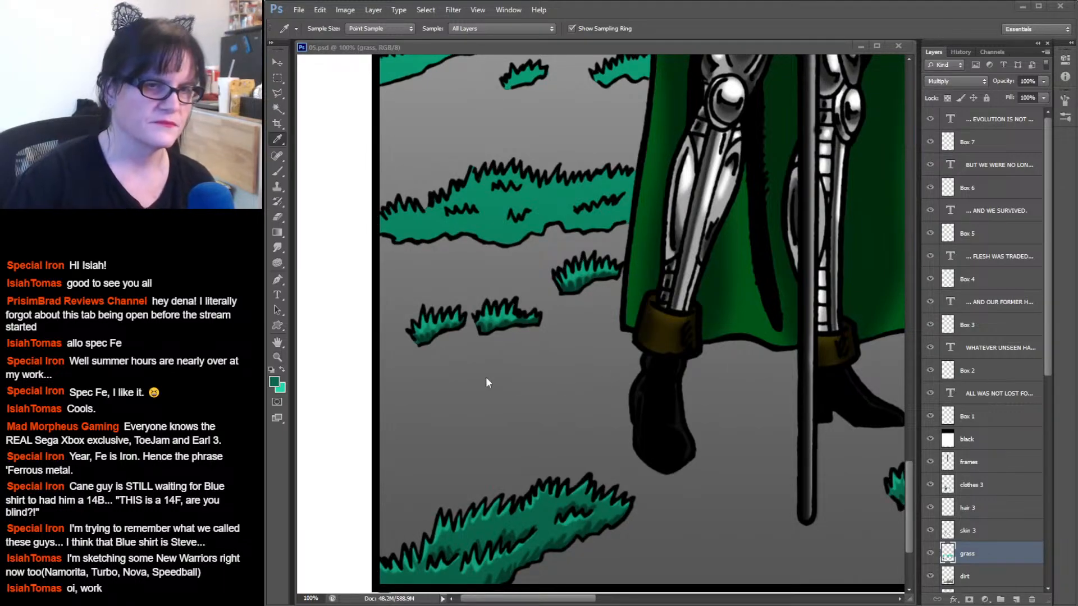
left_click(494, 42)
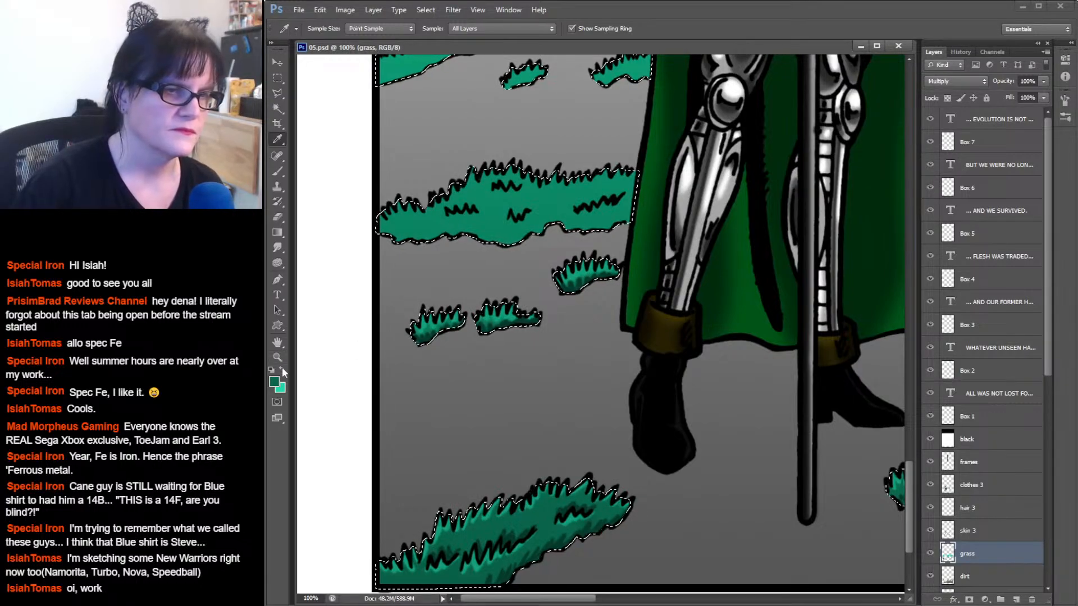
left_click(277, 170)
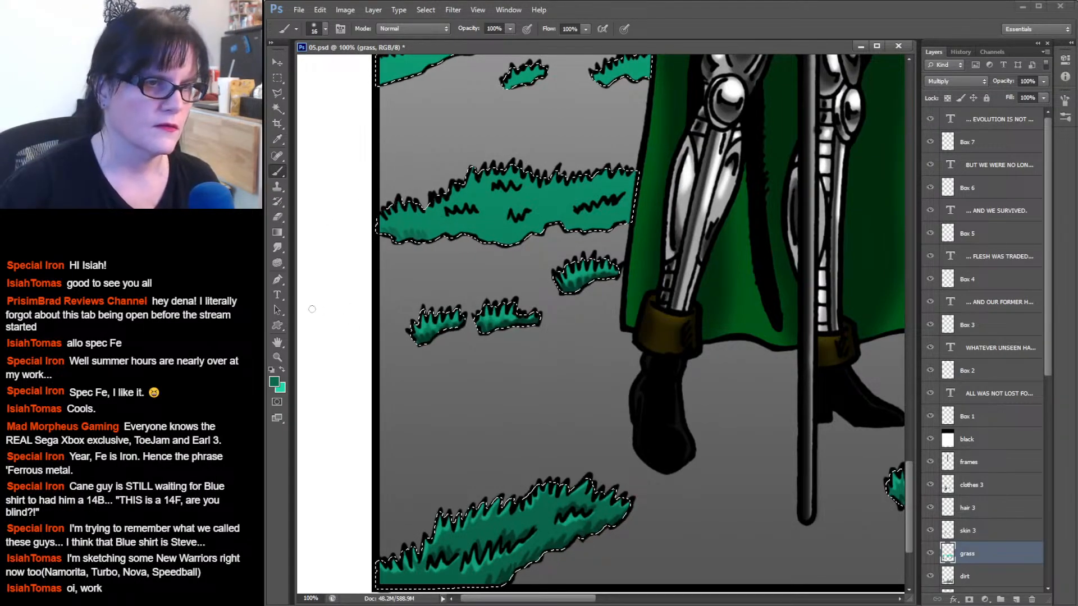
Set the foreground colour to 0a5a43 and brush shadows along the large grass patch's lower edge and around its blade marks.
left_click(274, 384)
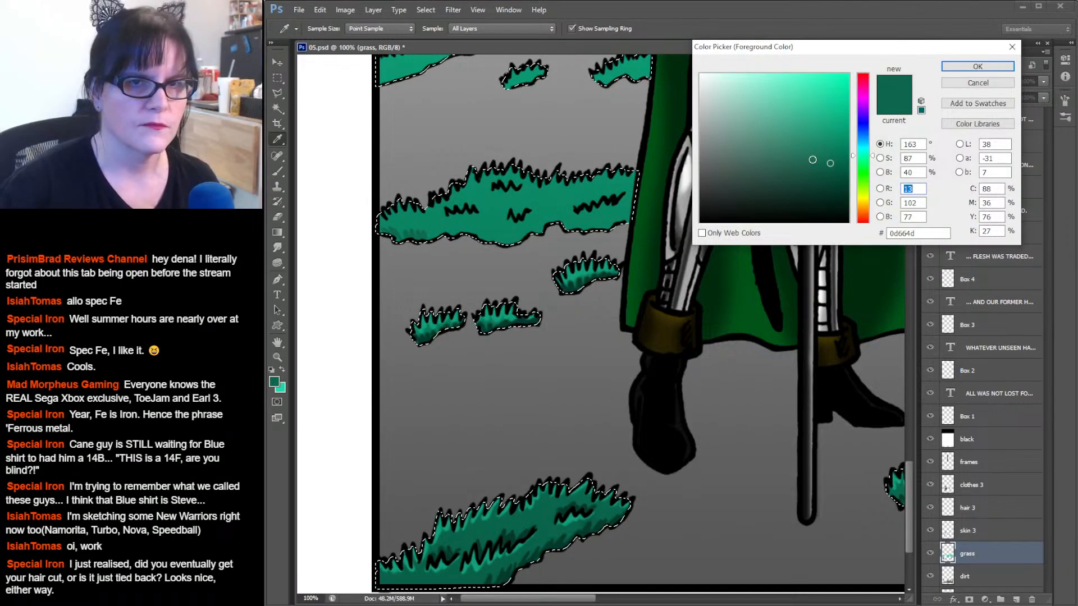
left_click_drag(831, 166, 833, 170)
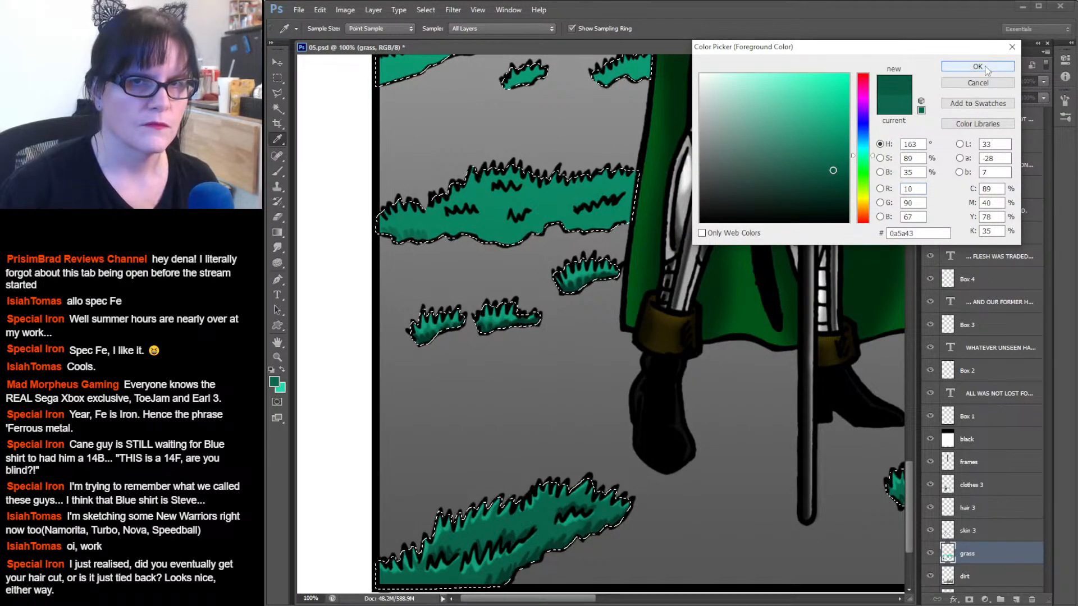
key("Return")
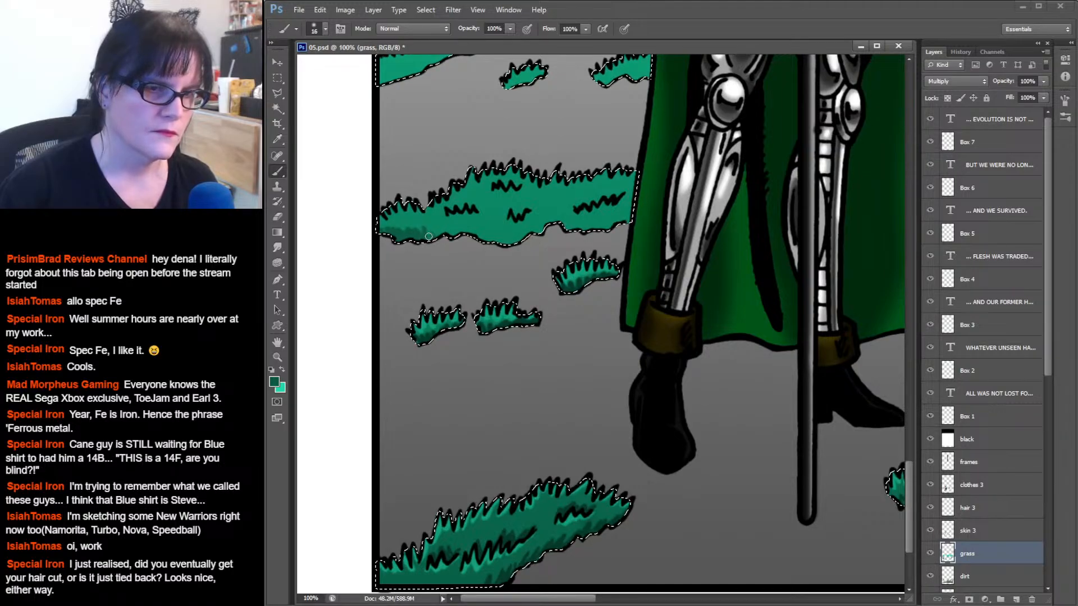
left_click_drag(435, 238, 516, 232)
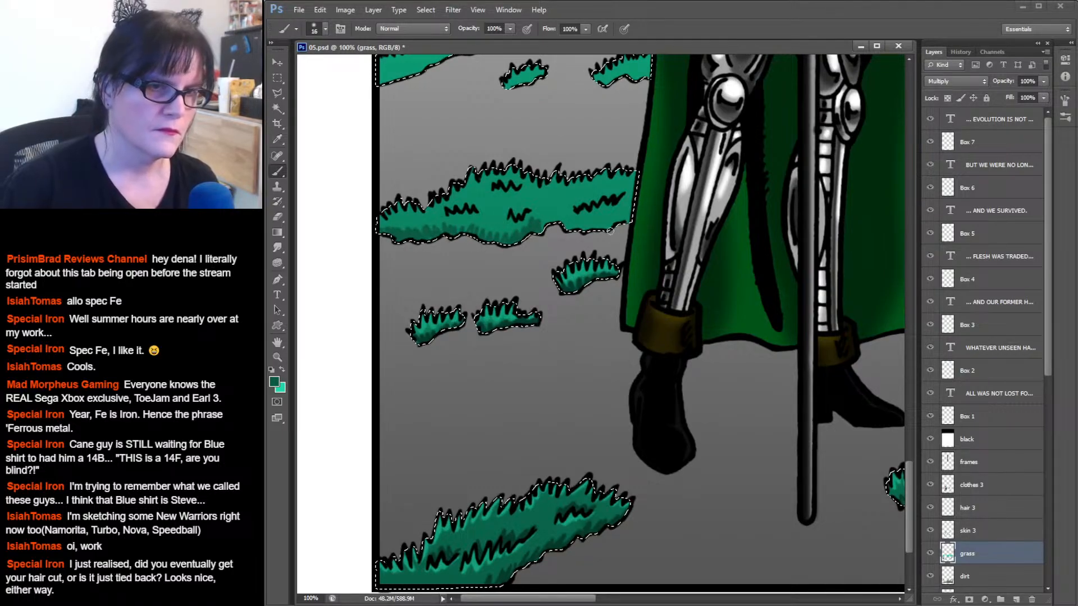
mouse_move(551, 229)
left_mouse_down()
mouse_move(548, 219)
mouse_move(561, 215)
mouse_move(584, 229)
mouse_move(623, 218)
left_mouse_up()
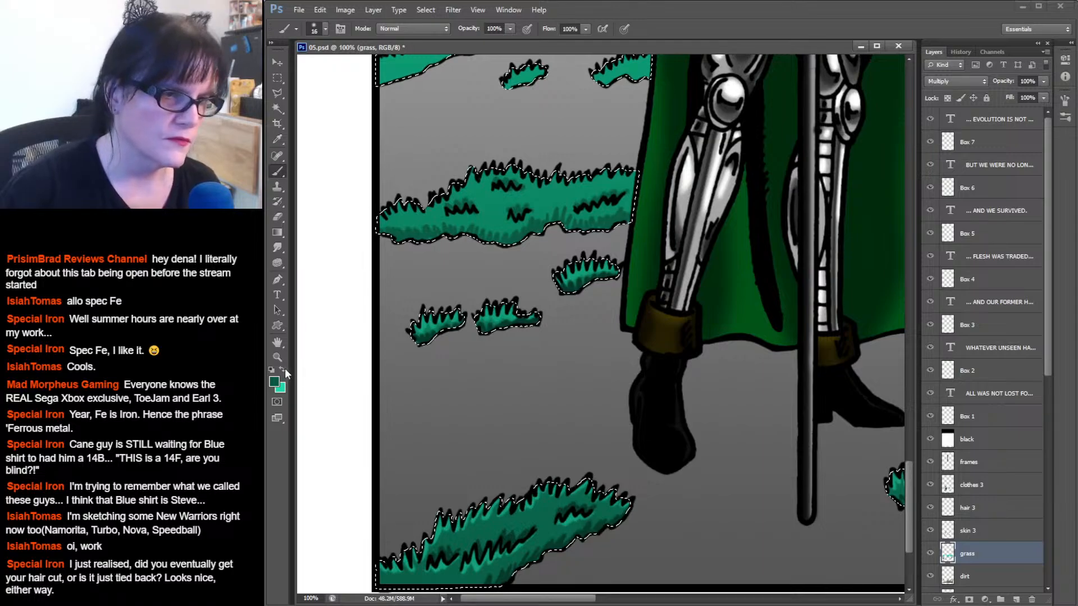
Swap to the light green, set it to 1bcd99 and brush highlights on the left end of the large grass patch.
key("x")
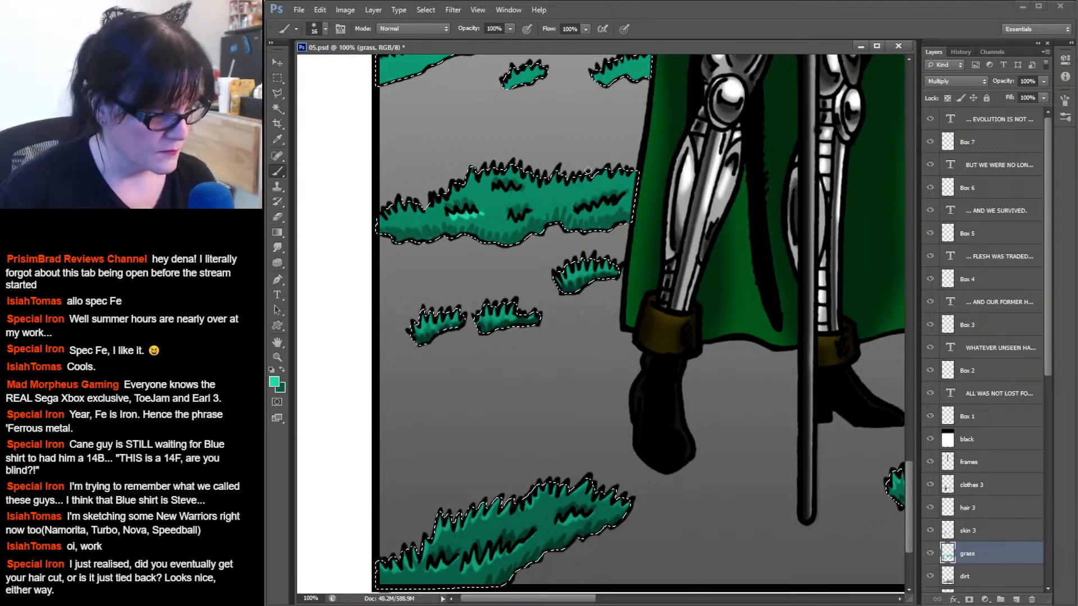
left_click(274, 382)
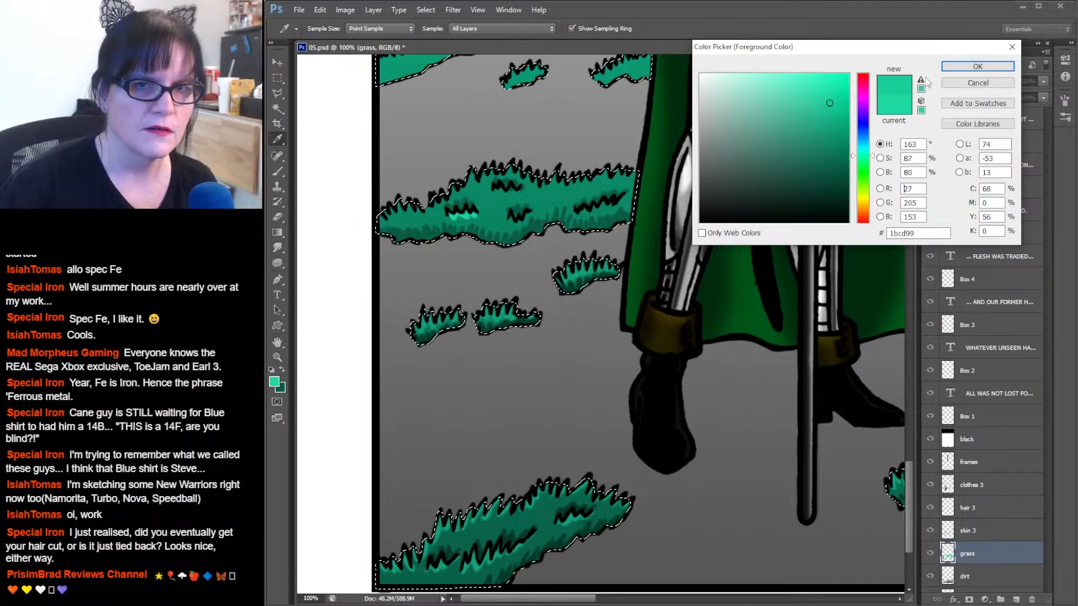
left_click(977, 66)
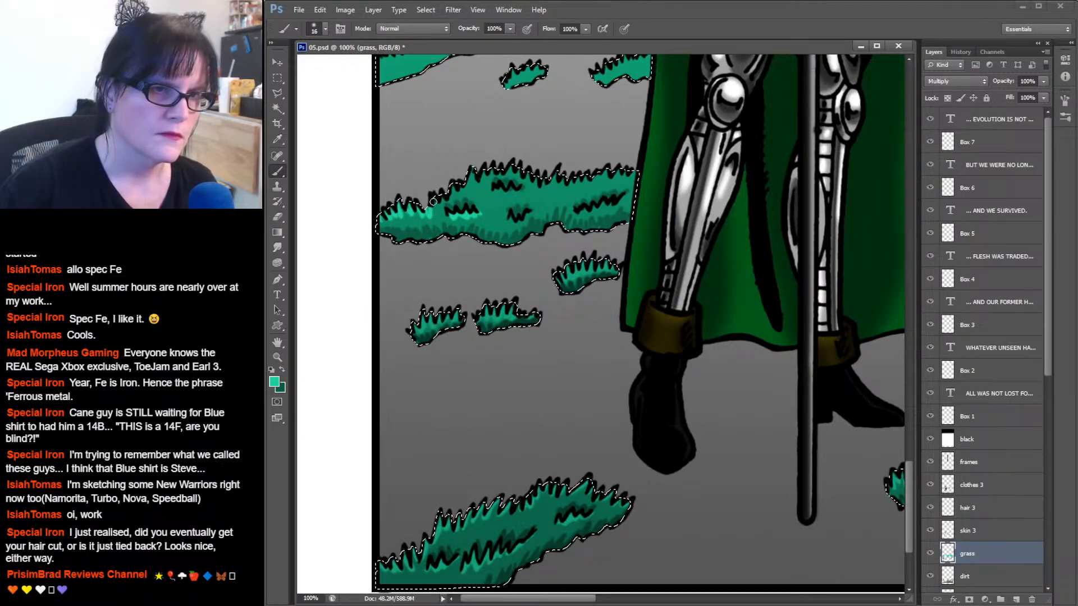
Brush light green highlights along the rest of the large grass patch's upper edge and below its blade marks, and clear the selection.
mouse_move(446, 195)
left_mouse_down()
mouse_move(478, 176)
mouse_move(513, 167)
mouse_move(512, 176)
mouse_move(516, 156)
mouse_move(472, 180)
mouse_move(474, 160)
mouse_move(548, 166)
mouse_move(521, 167)
mouse_move(533, 186)
mouse_move(539, 173)
mouse_move(553, 191)
left_mouse_up()
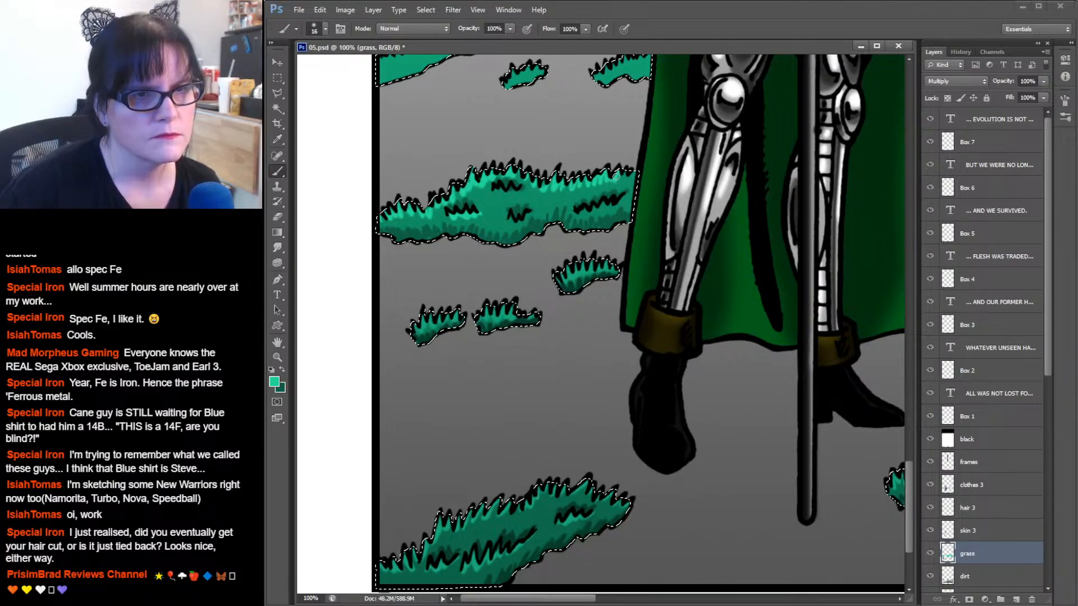
mouse_move(616, 176)
left_mouse_down()
mouse_move(630, 173)
mouse_move(631, 183)
left_mouse_up()
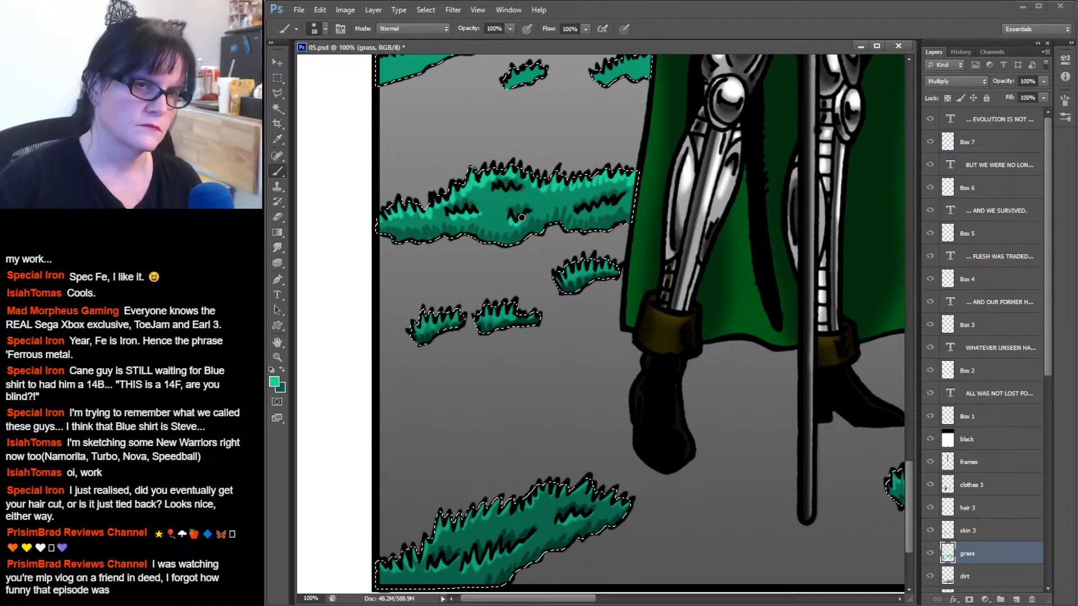
mouse_move(521, 218)
left_mouse_down()
mouse_move(610, 210)
mouse_move(586, 215)
mouse_move(624, 200)
left_mouse_up()
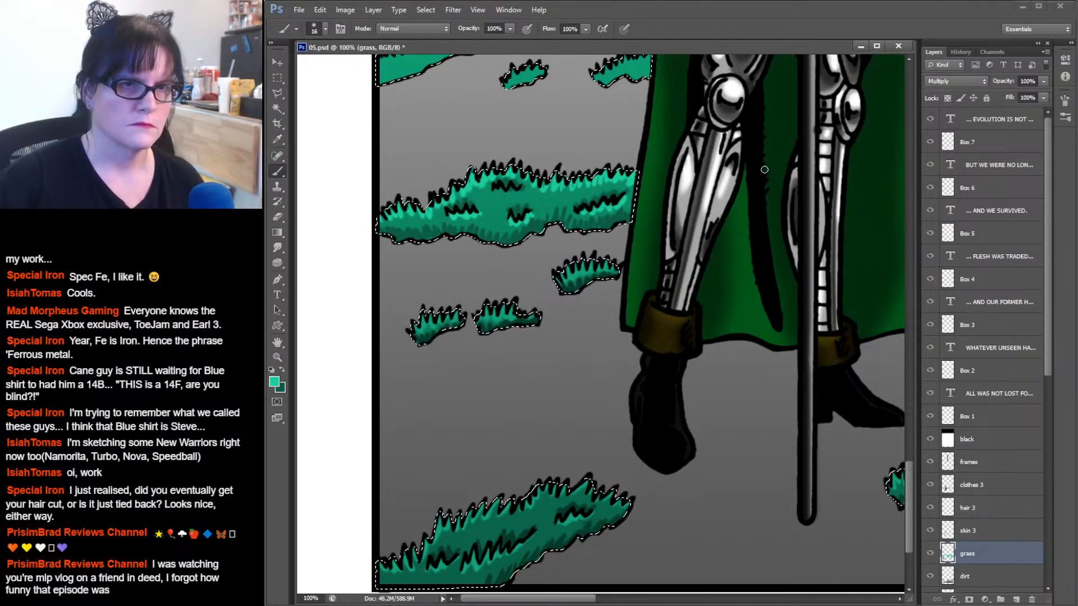
left_click(277, 77)
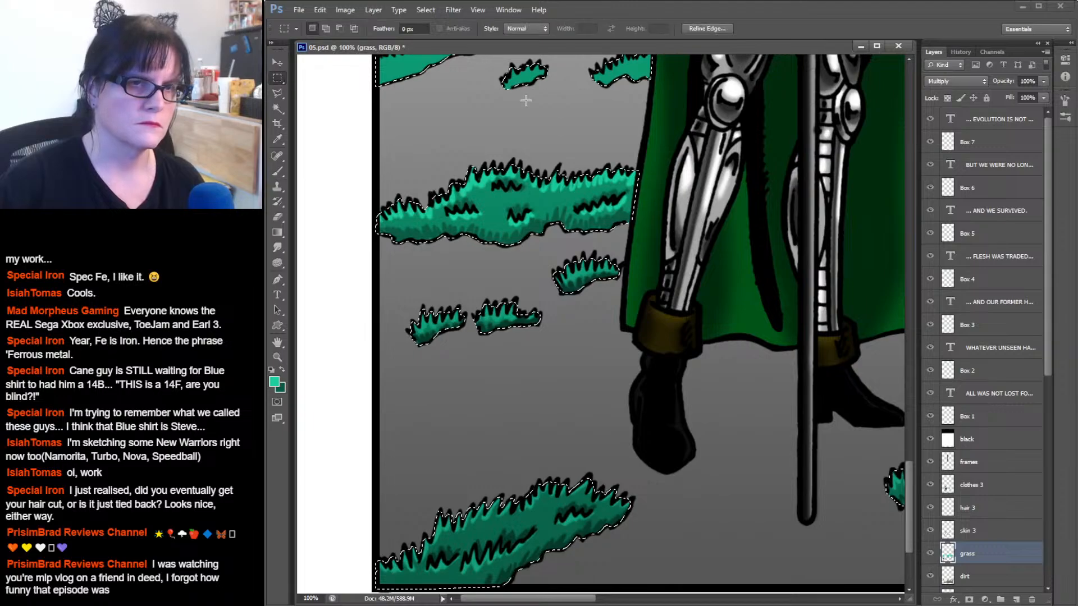
key("ctrl+d")
Load the grass layer's painted area as a selection for work on the patches higher up beside the cape.
left_click(278, 357)
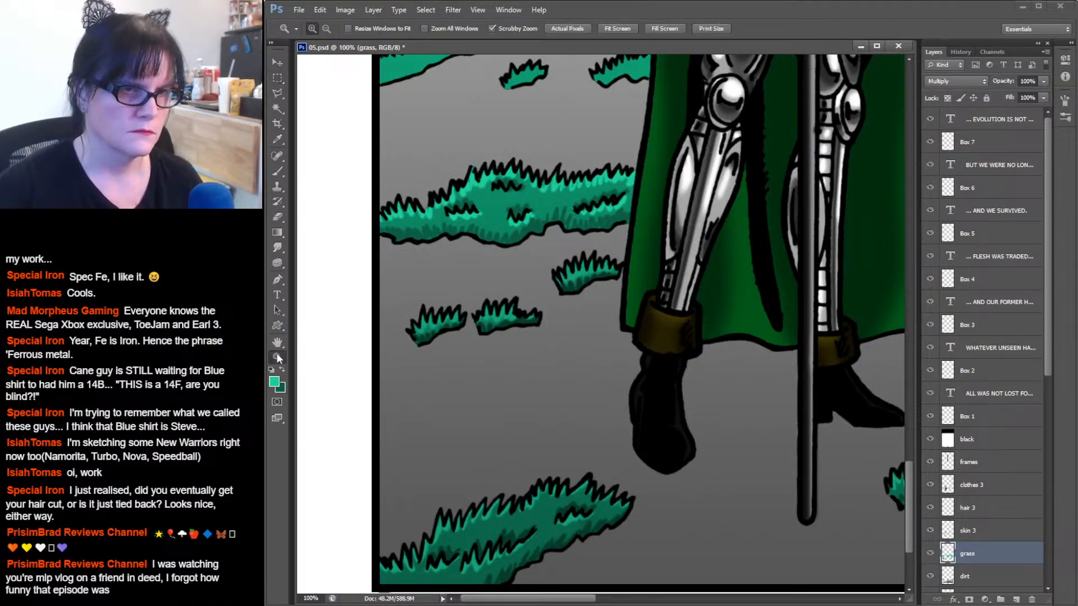
left_click(625, 284, "alt")
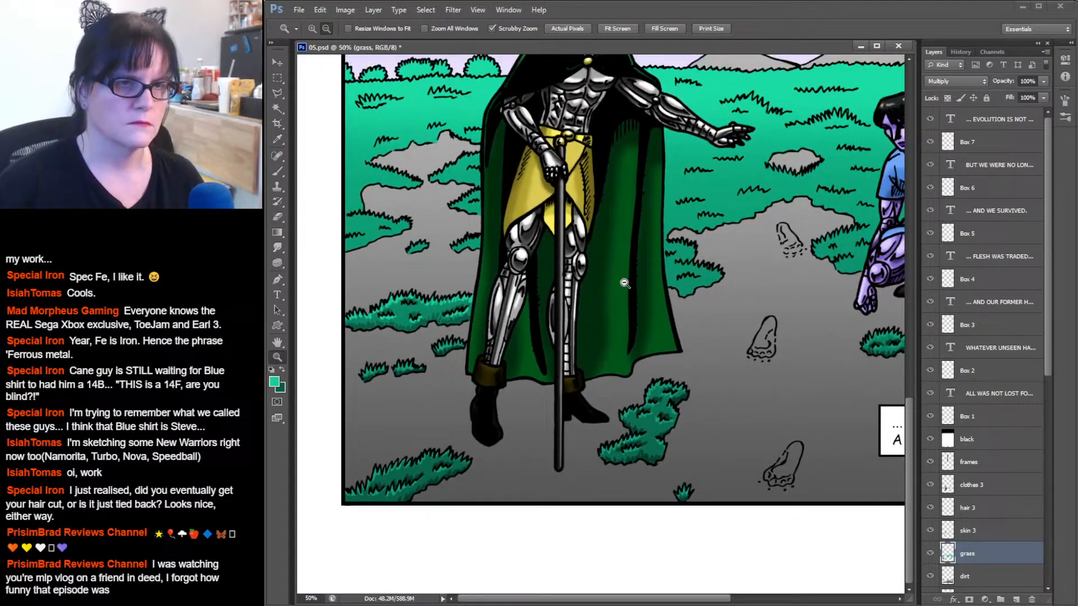
left_click(625, 283, "alt")
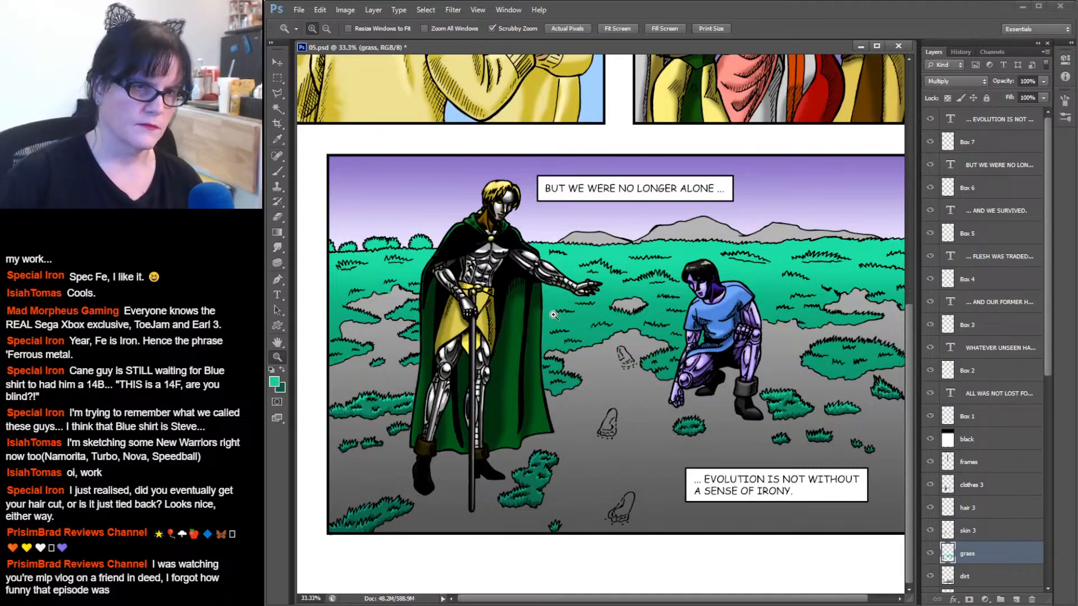
left_click(403, 368)
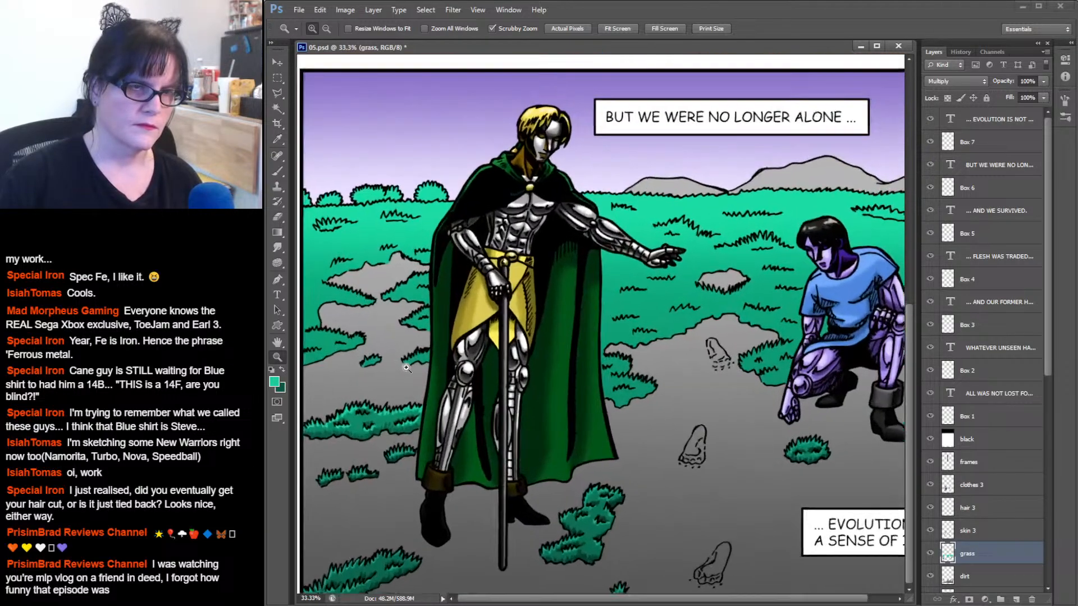
left_click(406, 368)
left_click(406, 367)
left_click_drag(421, 343, 618, 318)
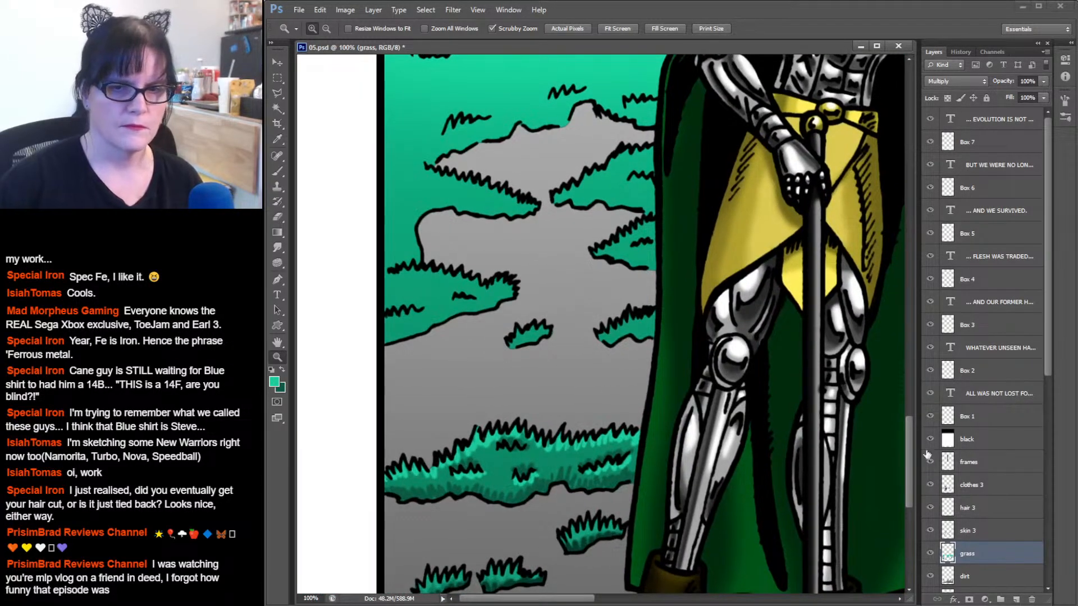
left_click(948, 554, "ctrl")
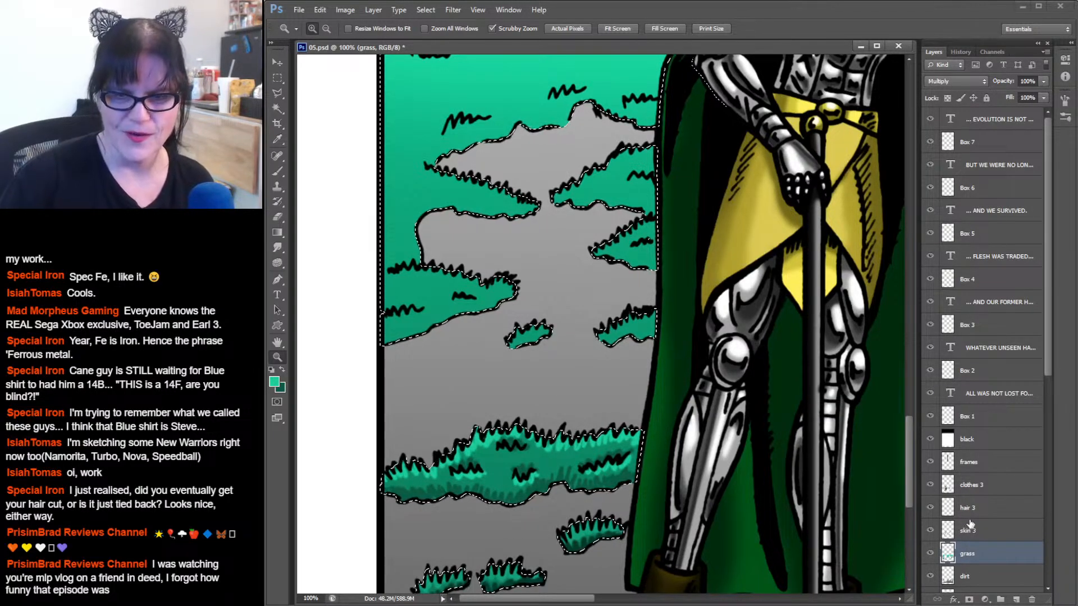
Swap to the dark green and brush shadows along the lower edges of the grass patches above the large finished one.
left_click(282, 372)
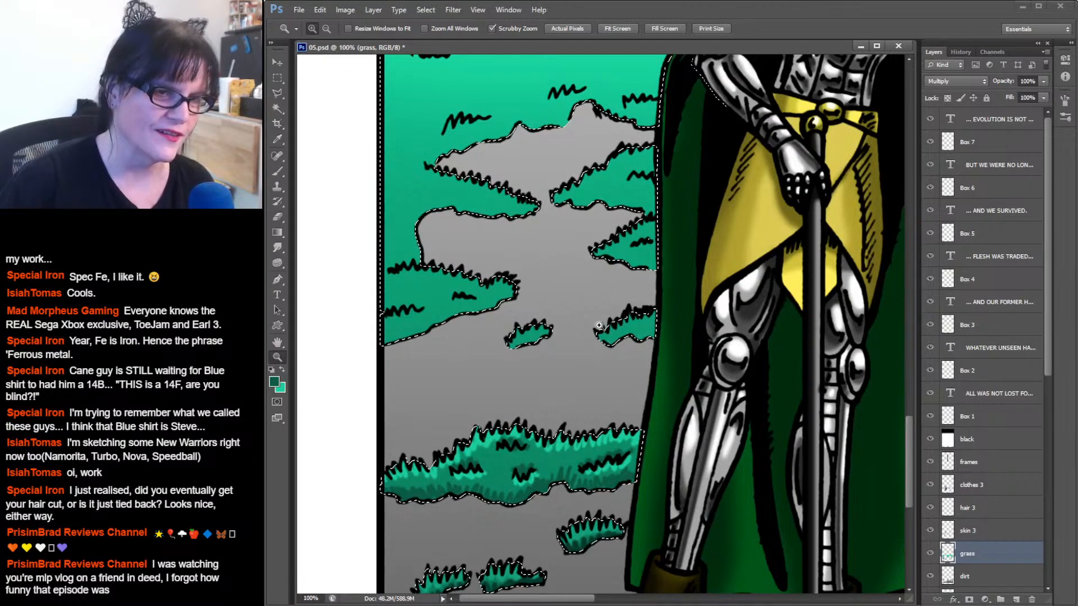
left_click(509, 343)
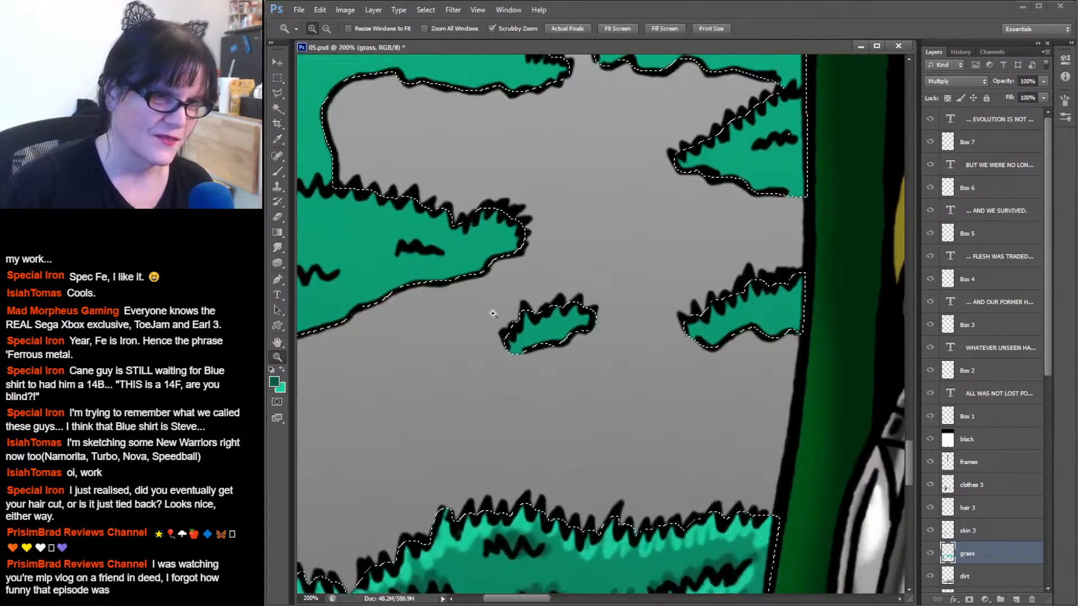
key("ctrl+d")
left_click(562, 334, "alt")
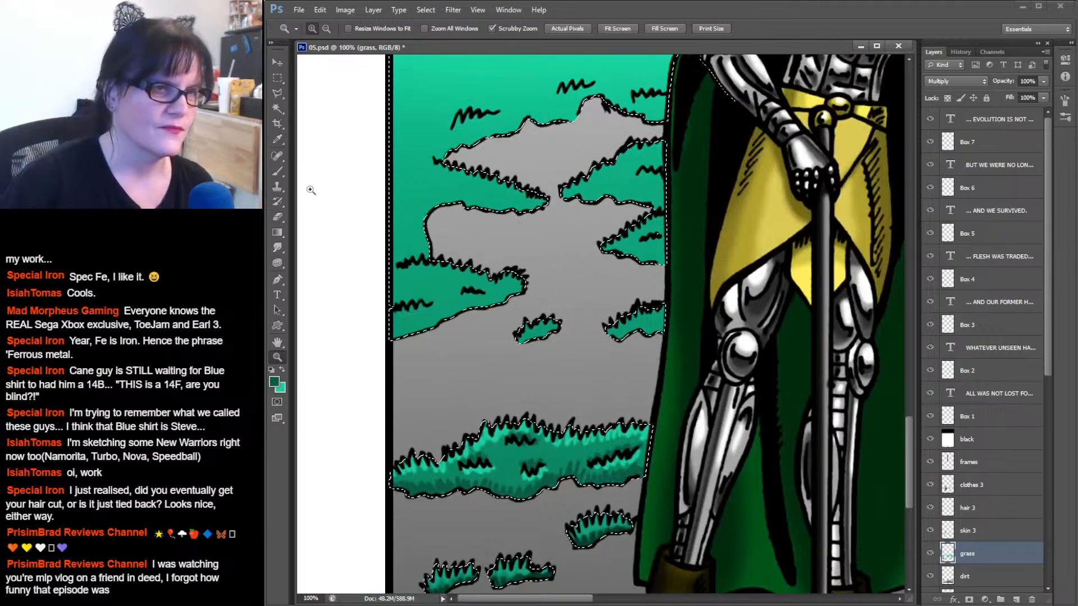
left_click(279, 172)
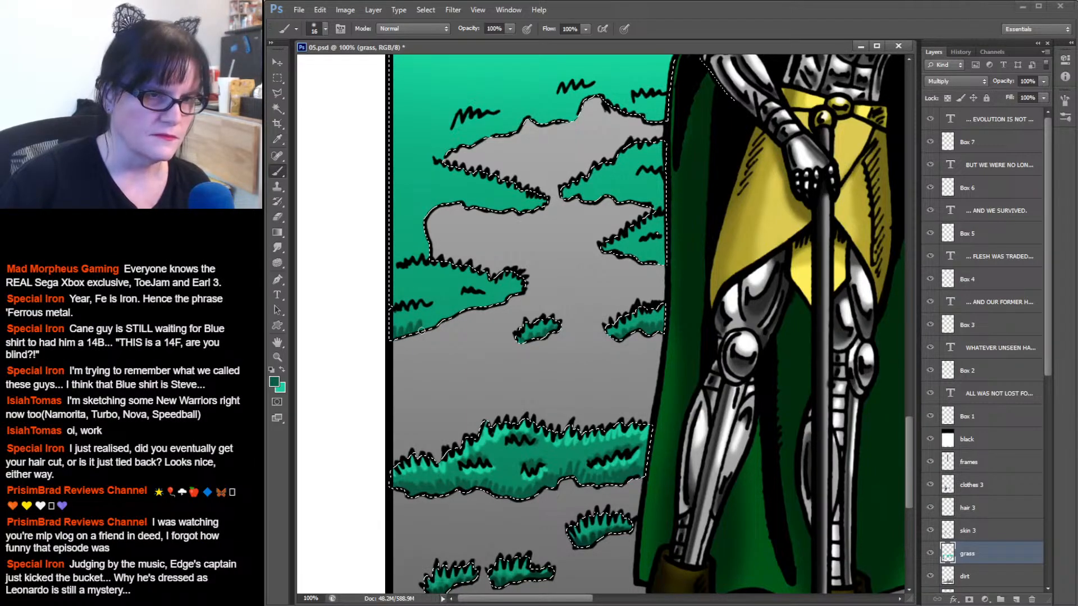
left_click_drag(422, 331, 509, 298)
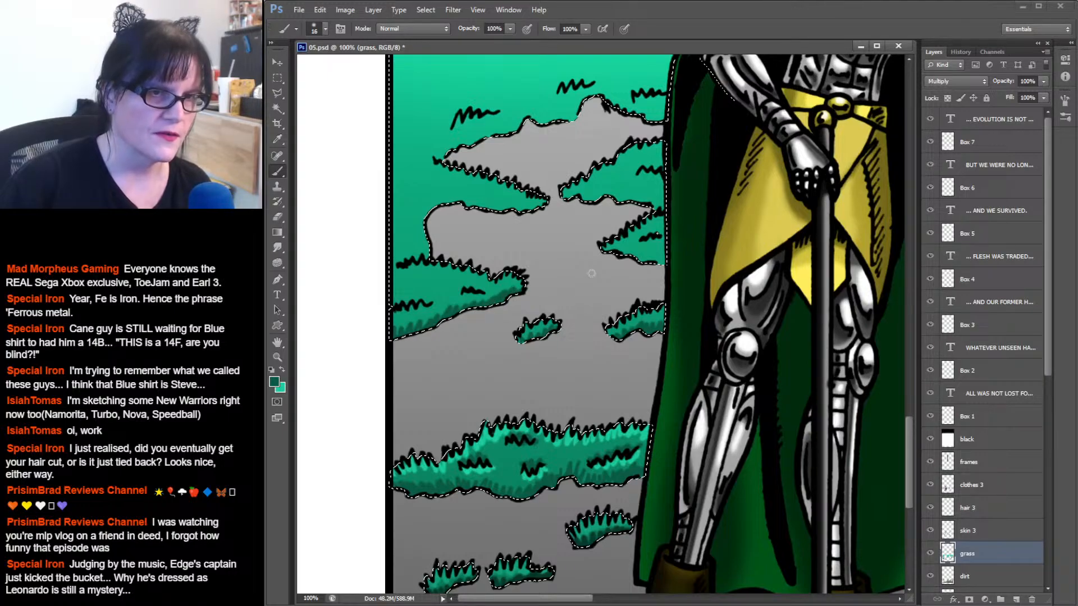
Swap to the light green and brush highlights under the upper blades of the same grass patches.
left_click(283, 369)
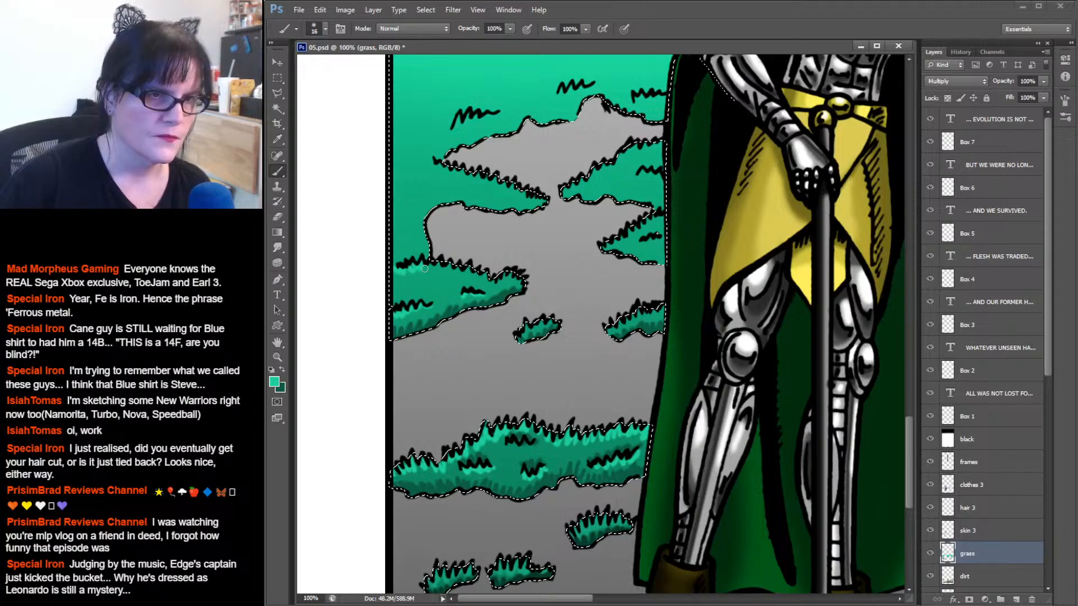
left_click_drag(425, 268, 476, 272)
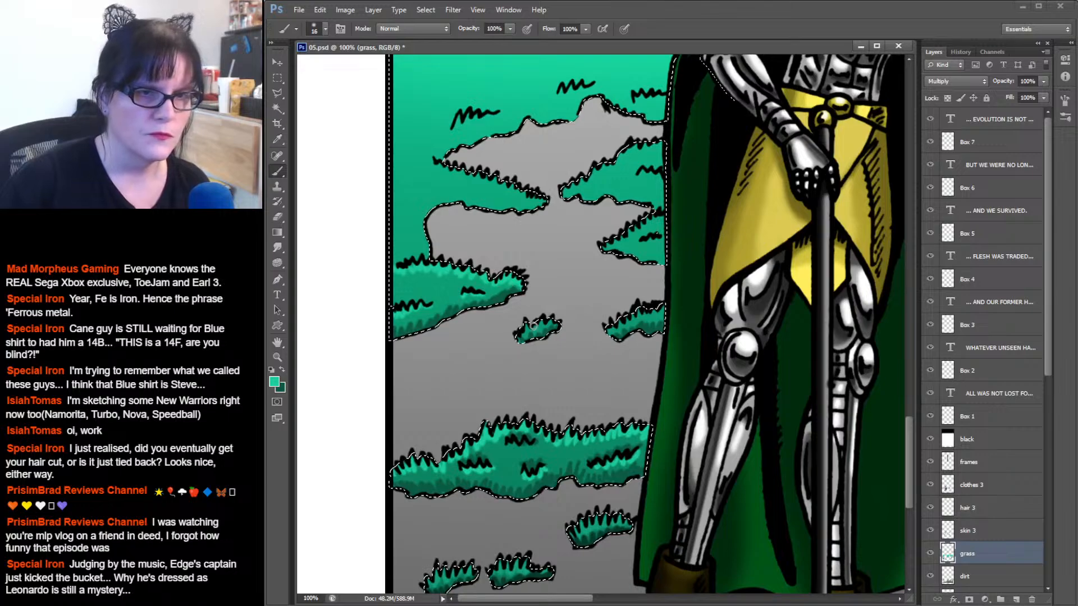
mouse_move(533, 325)
left_mouse_down()
mouse_move(525, 334)
mouse_move(538, 327)
left_mouse_up()
mouse_move(645, 322)
left_mouse_down()
mouse_move(609, 330)
mouse_move(661, 310)
left_mouse_up()
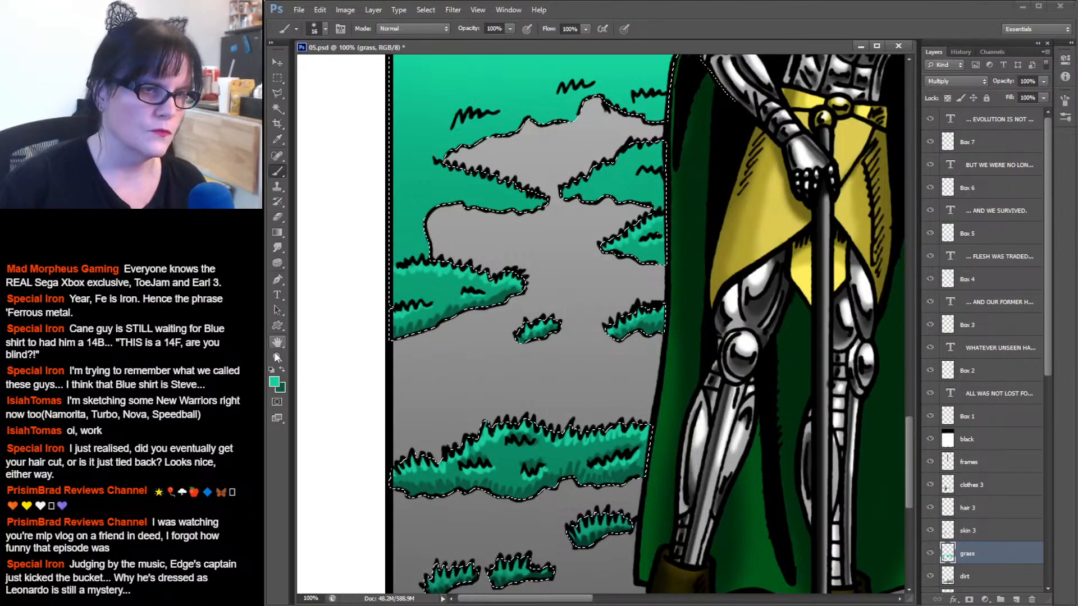
Swap to the dark green and brush shadows along the grass edges bordering the upper dirt areas and around the nearby blade marks.
left_click(282, 369)
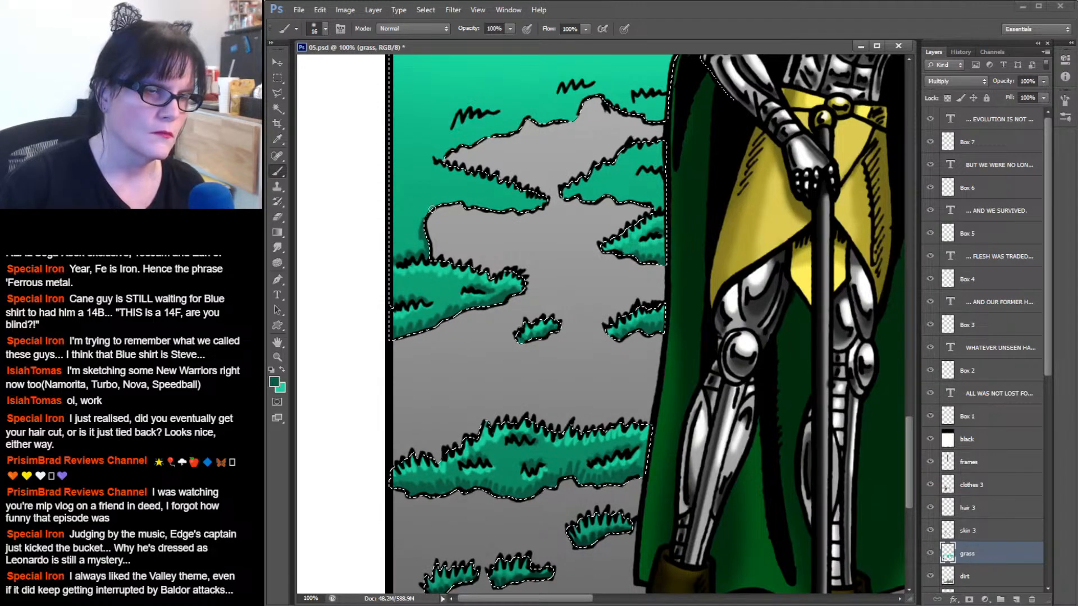
mouse_move(432, 210)
left_mouse_down()
mouse_move(449, 200)
mouse_move(517, 211)
mouse_move(550, 201)
left_mouse_up()
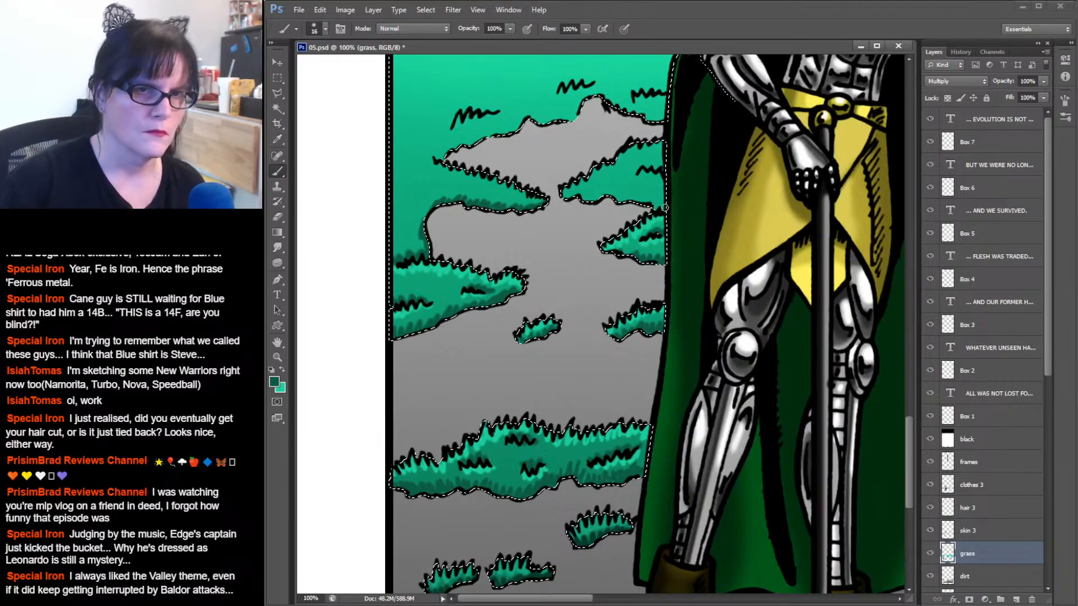
mouse_move(668, 201)
left_mouse_down()
mouse_move(612, 187)
mouse_move(562, 194)
mouse_move(577, 194)
left_mouse_up()
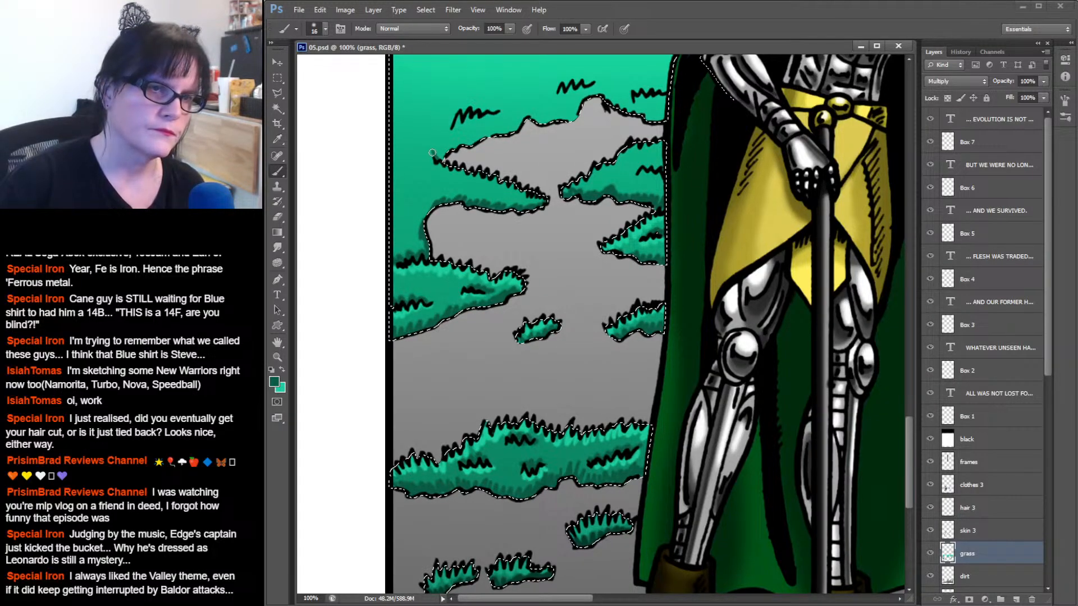
mouse_move(427, 154)
left_mouse_down()
mouse_move(530, 110)
mouse_move(547, 119)
mouse_move(554, 88)
mouse_move(564, 119)
mouse_move(581, 100)
mouse_move(616, 103)
mouse_move(658, 86)
mouse_move(617, 105)
mouse_move(607, 96)
mouse_move(654, 121)
left_mouse_up()
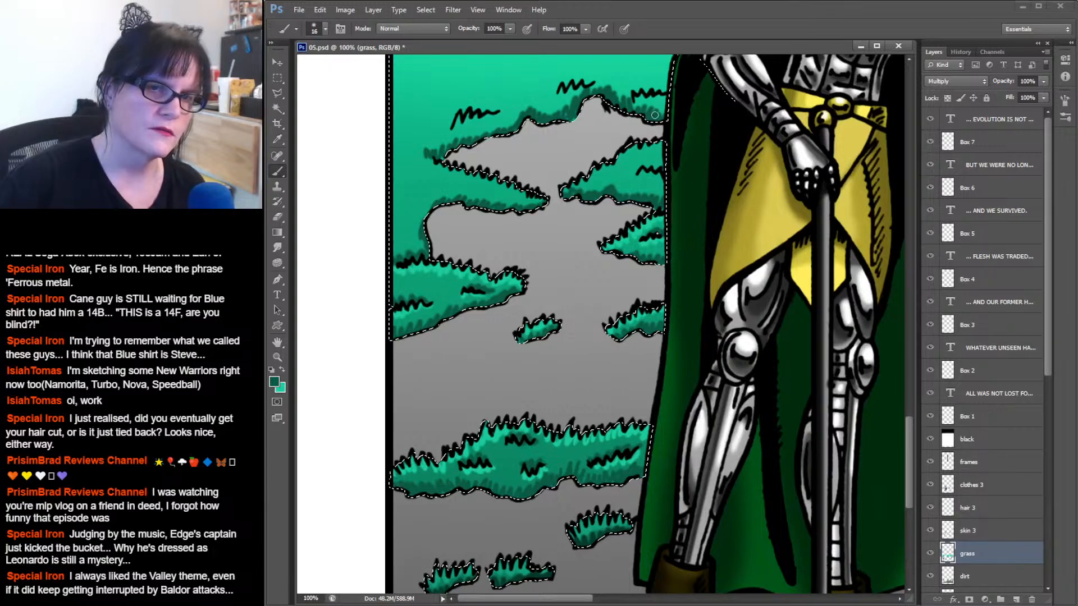
mouse_move(641, 166)
left_mouse_down()
mouse_move(656, 163)
mouse_move(632, 168)
mouse_move(653, 166)
left_mouse_up()
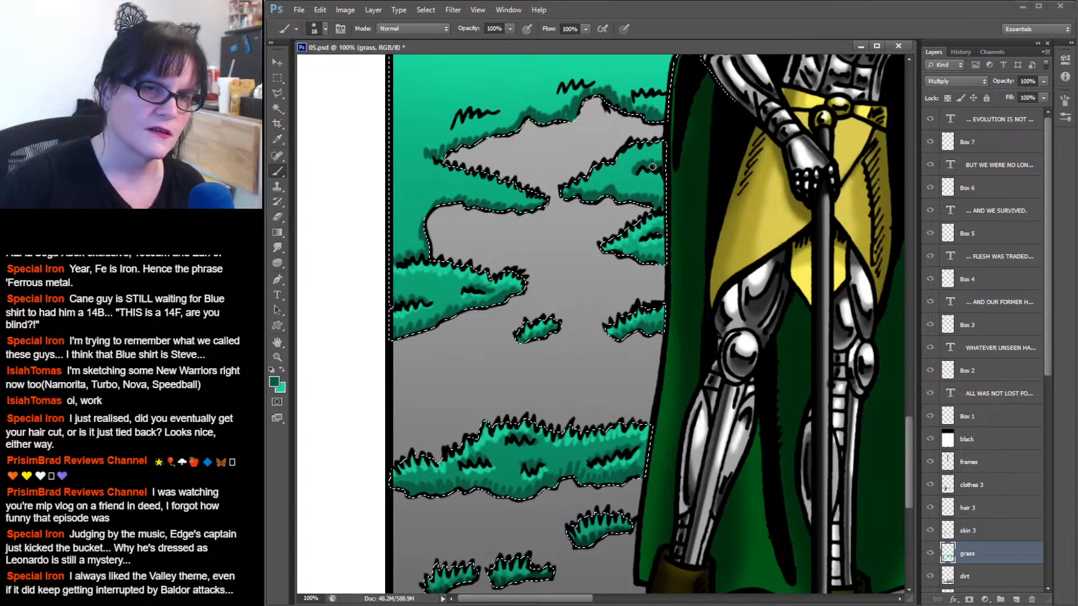
Swap to the light green, highlight the grass blades beside the upper dirt areas, and save the document.
left_click(283, 368)
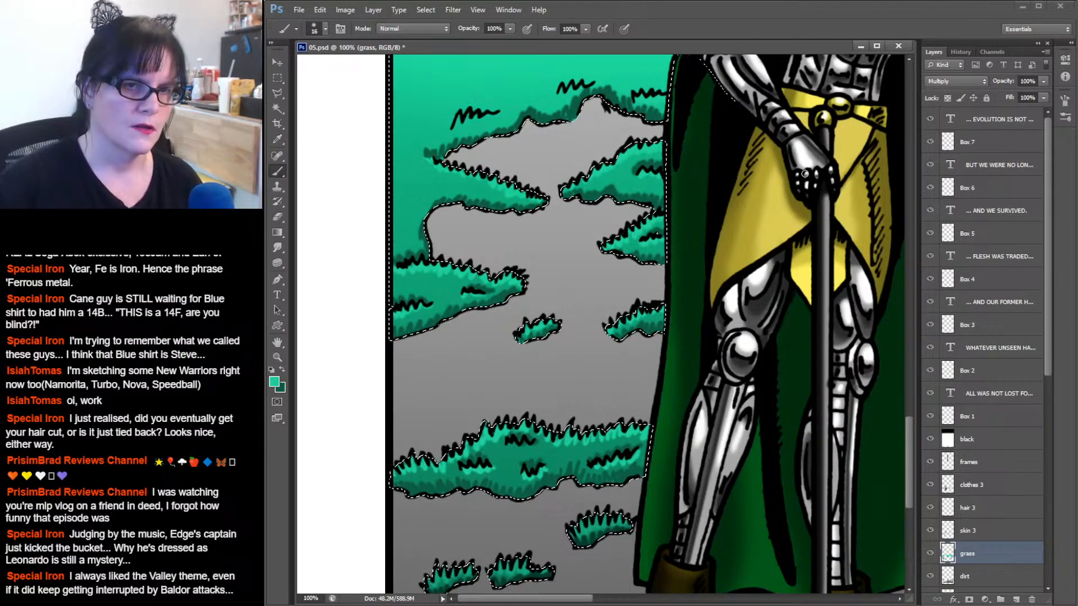
key("ctrl+d")
left_click_drag(812, 168, 227, 178)
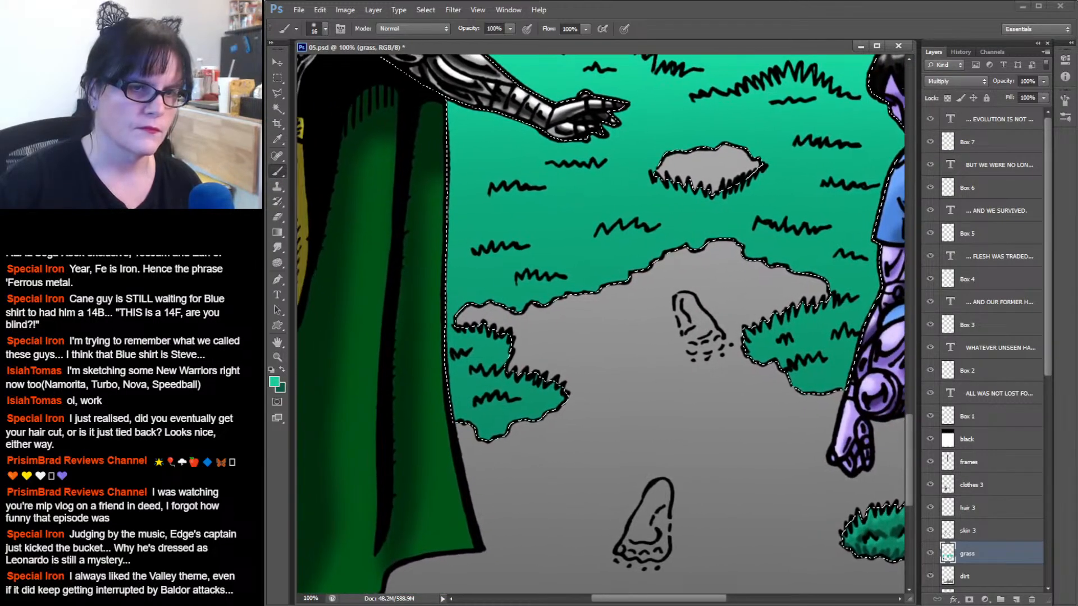
key("ctrl+s")
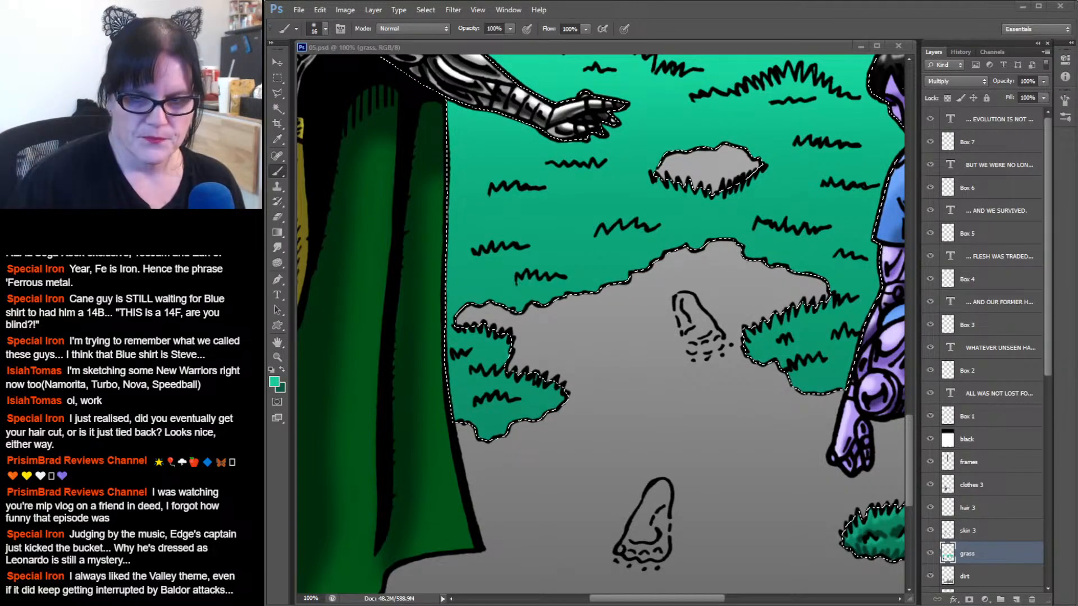
Swap to the dark green and brush shadows on the lower edge and blade marks of the grass patch on the cape's other side.
key("ctrl+d")
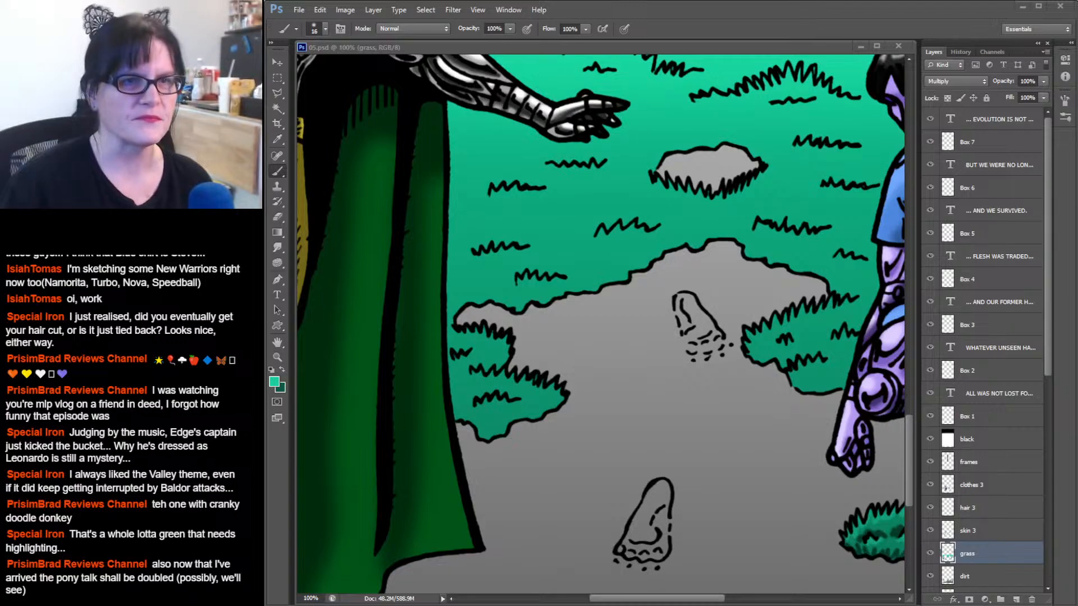
left_click(733, 46)
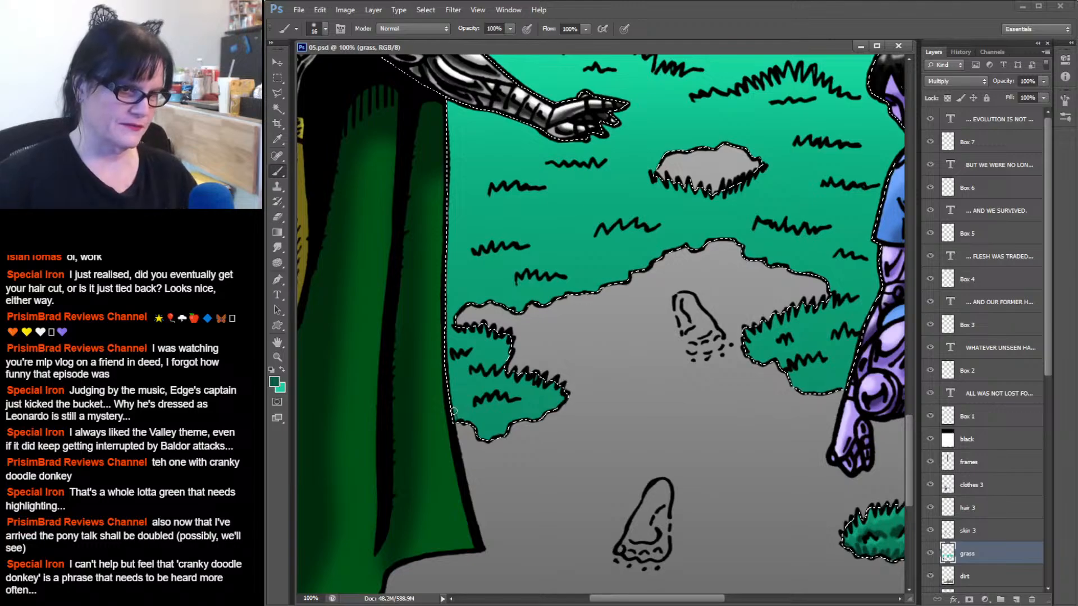
mouse_move(455, 414)
left_mouse_down()
mouse_move(489, 418)
mouse_move(487, 428)
mouse_move(467, 425)
mouse_move(485, 438)
mouse_move(553, 405)
left_mouse_up()
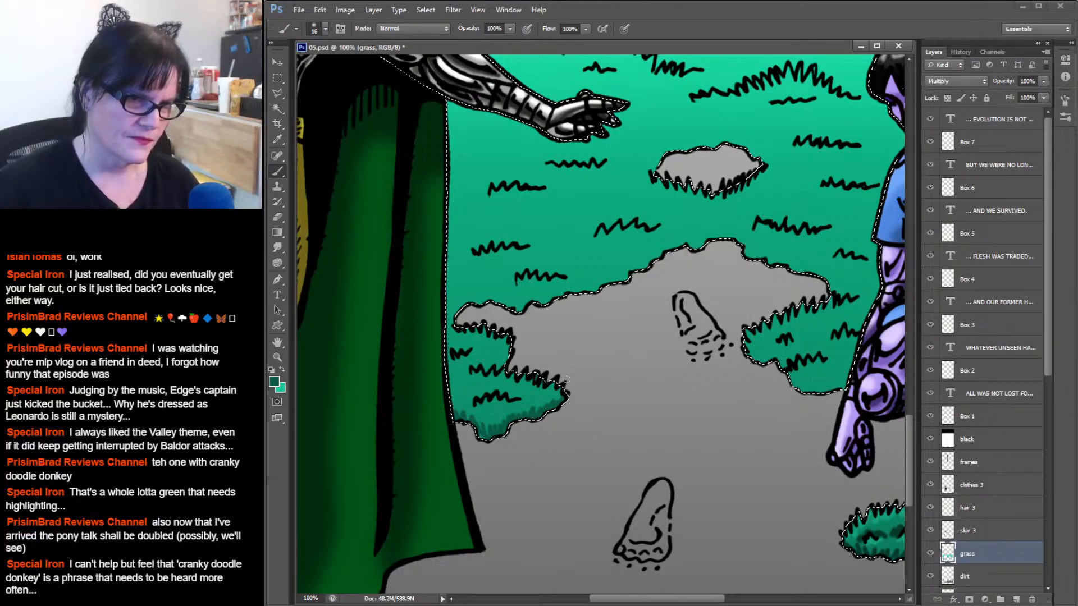
mouse_move(478, 405)
left_mouse_down()
mouse_move(475, 396)
mouse_move(526, 397)
left_mouse_up()
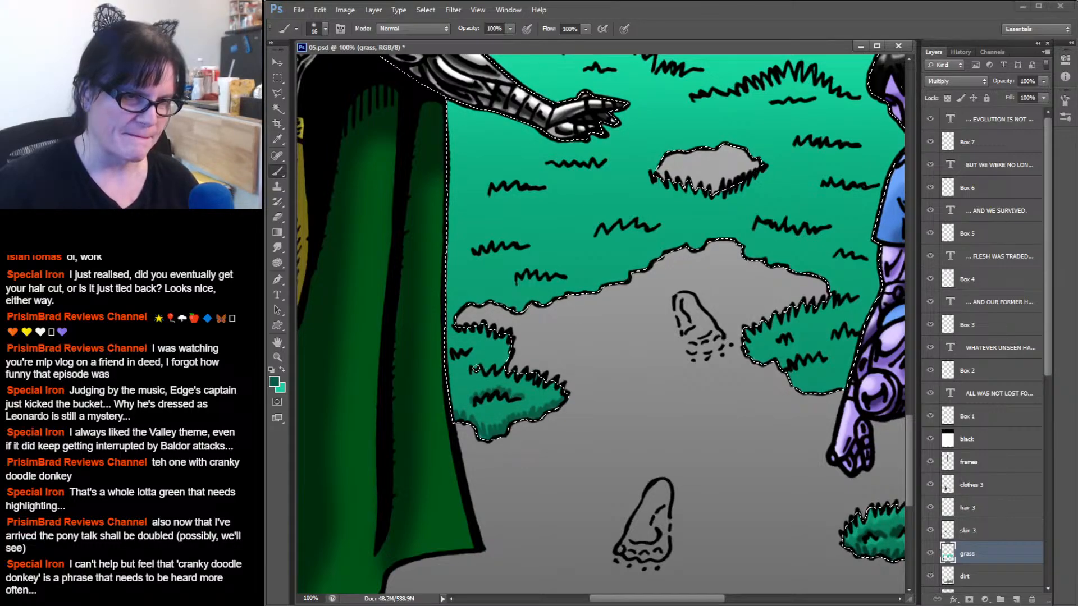
mouse_move(469, 367)
left_mouse_down()
mouse_move(518, 358)
mouse_move(498, 366)
mouse_move(461, 347)
left_mouse_up()
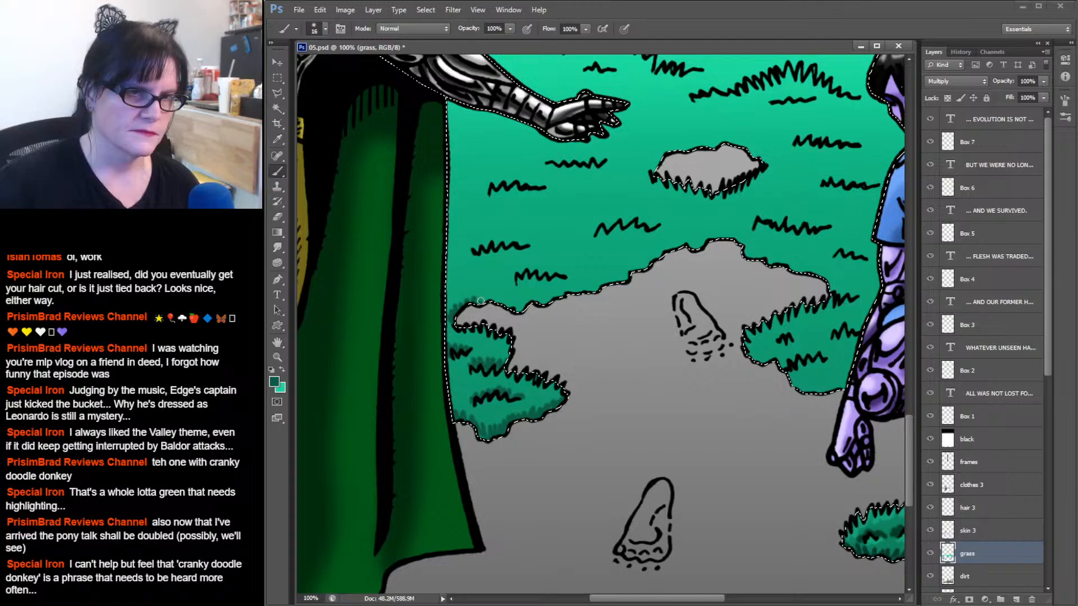
Brush dark green shadows along the grass edge above the footprint path and on the grass patch beside the crouching figure.
mouse_move(480, 300)
left_mouse_down()
mouse_move(531, 307)
mouse_move(574, 285)
mouse_move(594, 293)
mouse_move(661, 256)
mouse_move(591, 290)
mouse_move(558, 297)
left_mouse_up()
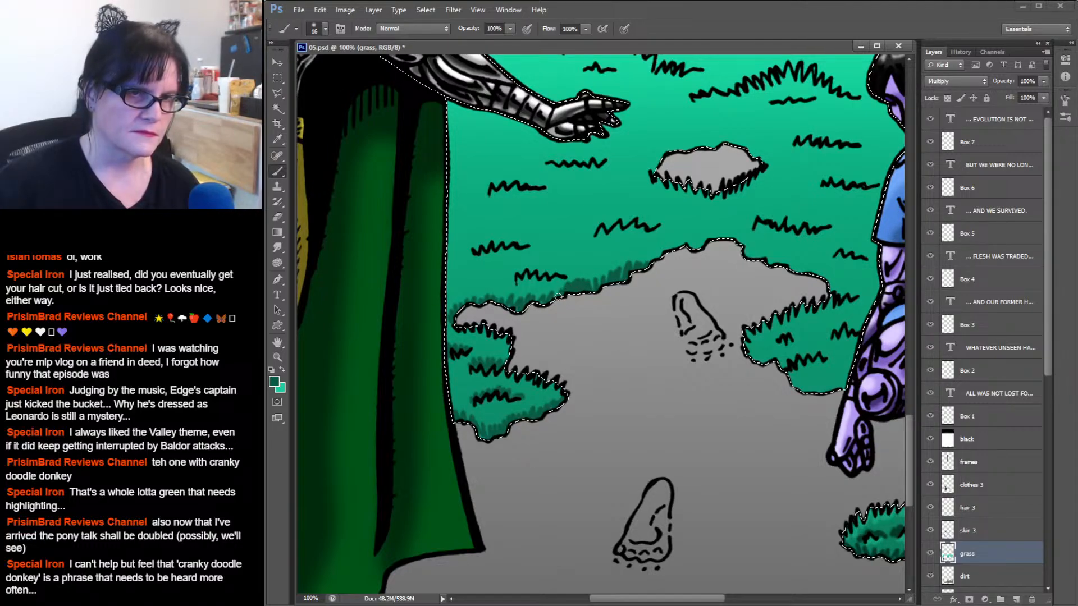
mouse_move(618, 270)
left_mouse_down()
mouse_move(711, 232)
mouse_move(658, 245)
mouse_move(711, 236)
mouse_move(745, 244)
mouse_move(750, 259)
mouse_move(824, 288)
left_mouse_up()
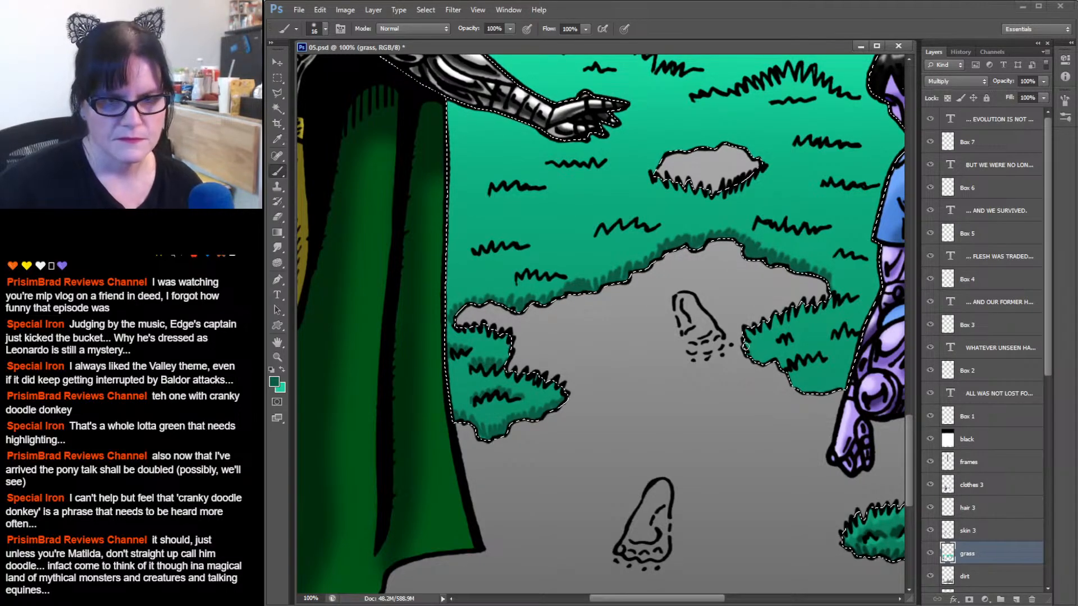
mouse_move(755, 360)
left_mouse_down()
mouse_move(786, 365)
mouse_move(806, 347)
mouse_move(806, 357)
mouse_move(829, 359)
mouse_move(794, 363)
mouse_move(777, 338)
mouse_move(844, 331)
mouse_move(834, 335)
mouse_move(848, 322)
mouse_move(854, 331)
mouse_move(828, 296)
mouse_move(858, 299)
left_mouse_up()
left_click_drag(792, 385, 846, 385)
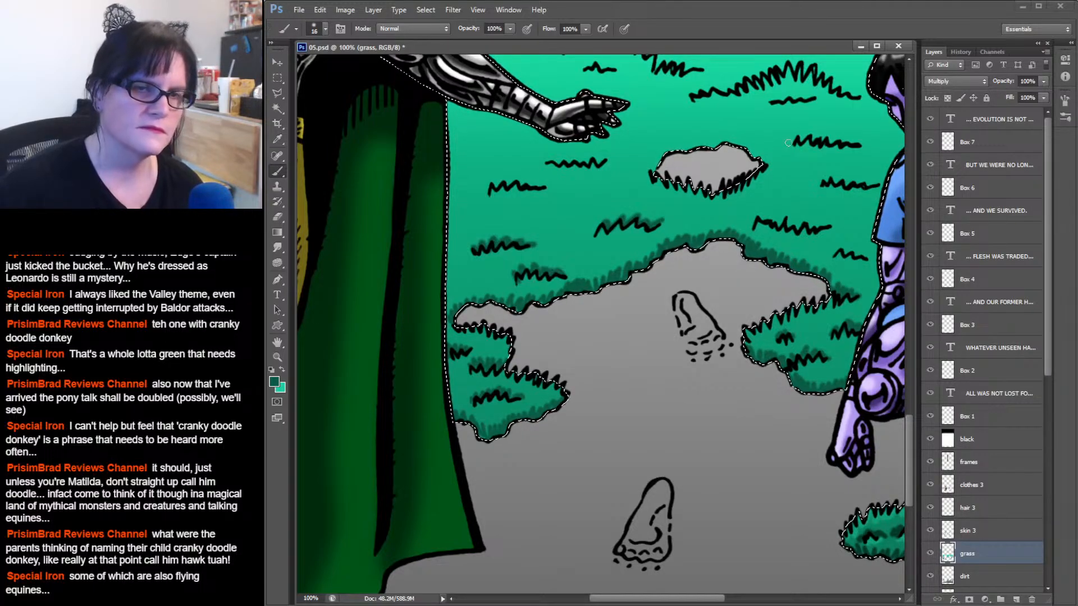
Brush dark green shadows on the blade marks below the skeletal hand and around the rim of the small dirt patch.
left_click_drag(460, 241, 795, 212)
mouse_move(689, 211)
left_mouse_down()
mouse_move(443, 229)
mouse_move(452, 217)
left_mouse_up()
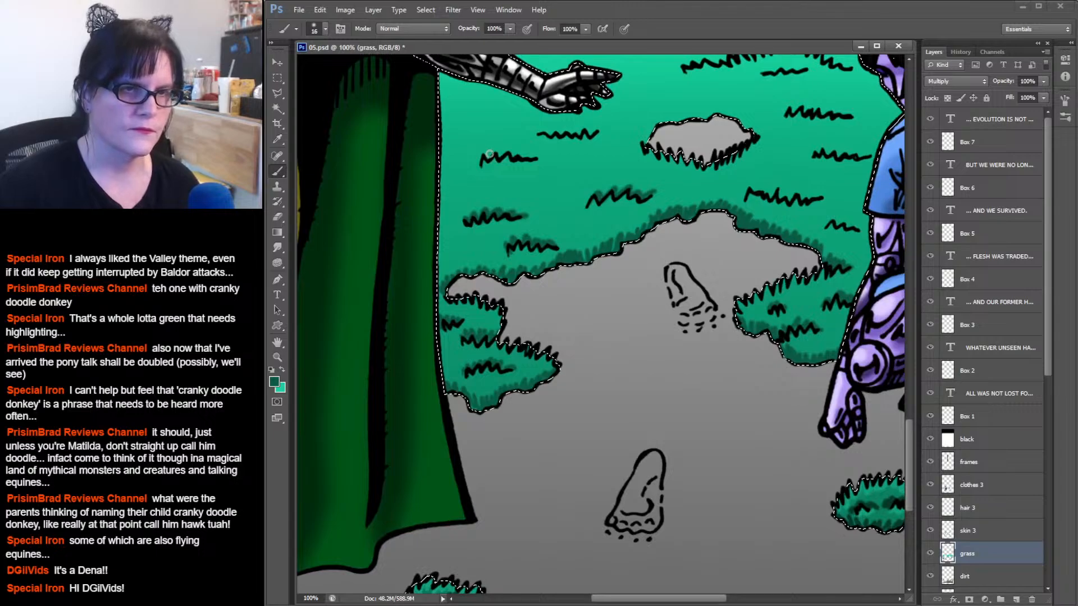
mouse_move(480, 160)
left_mouse_down()
mouse_move(510, 147)
mouse_move(544, 157)
left_mouse_up()
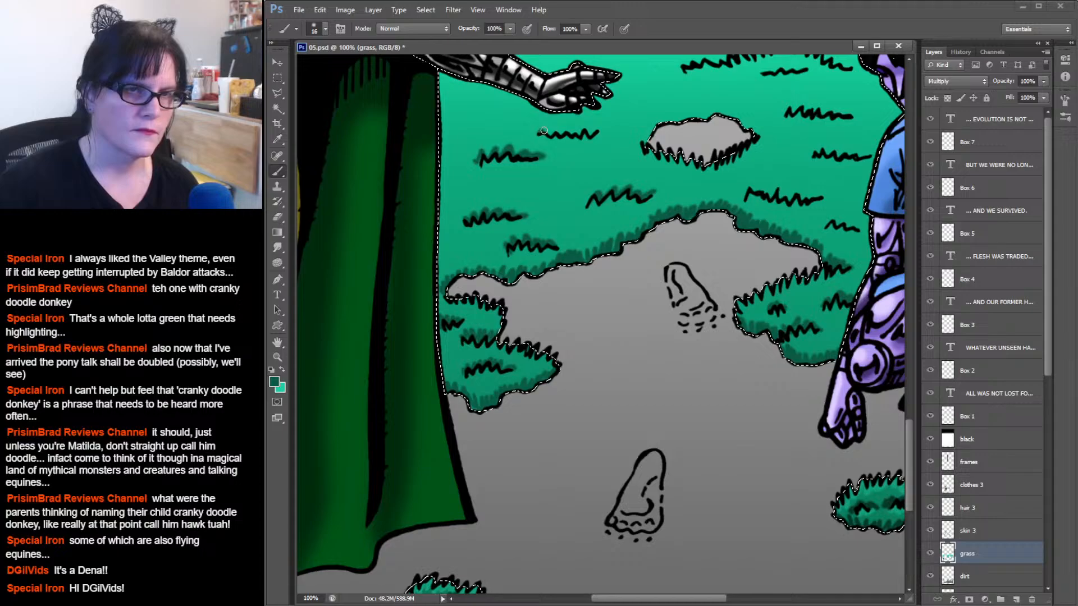
left_click_drag(561, 135, 603, 132)
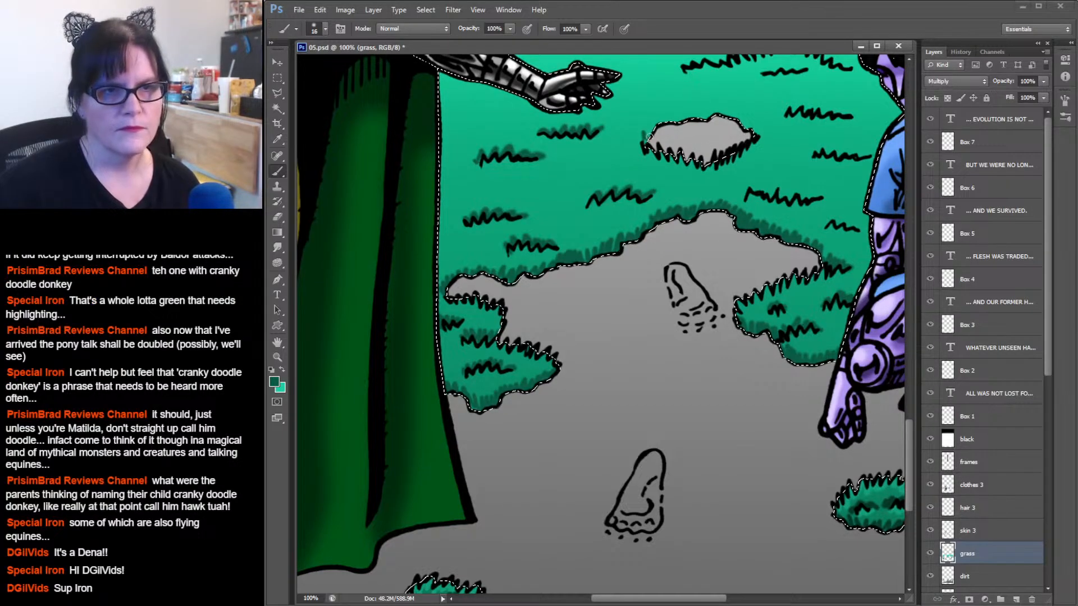
left_click_drag(672, 119, 751, 131)
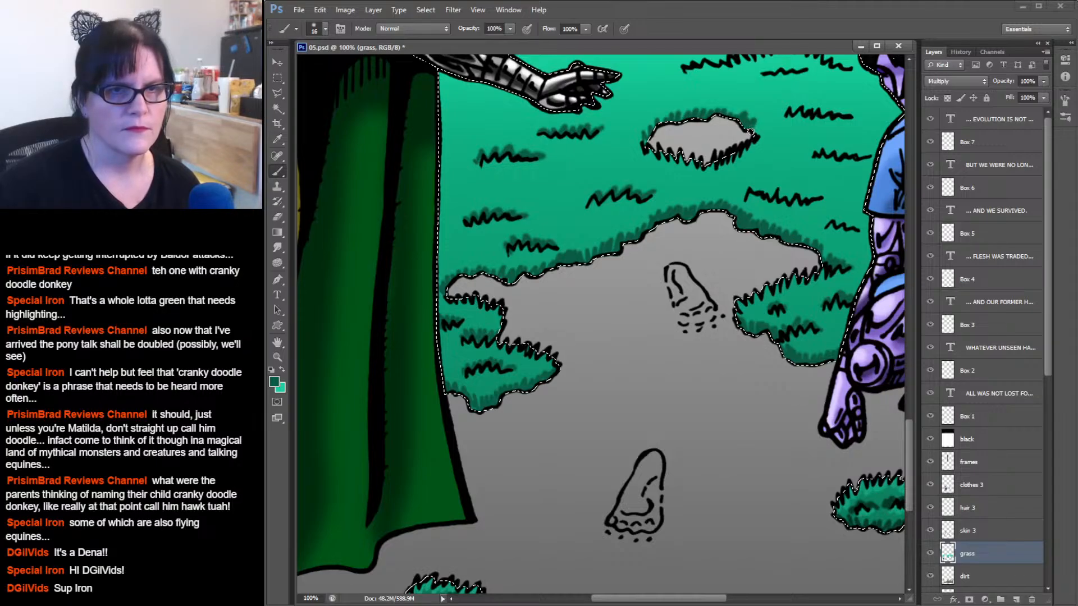
left_click_drag(644, 142, 647, 134)
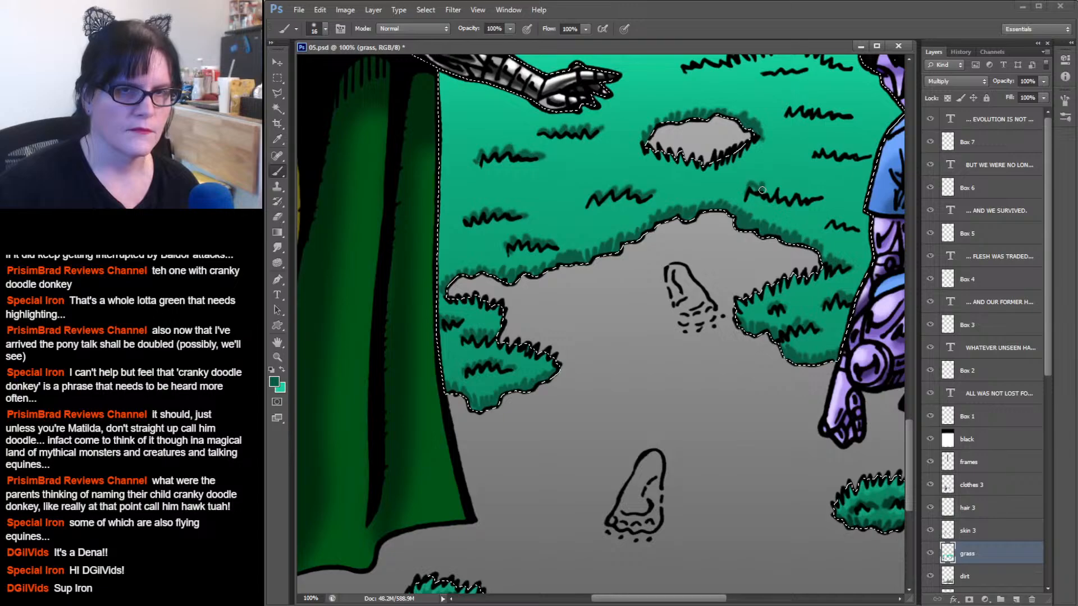
Brush dark green shadows on the blade marks between the small dirt patch and the crouching figure.
left_click_drag(773, 191, 842, 195)
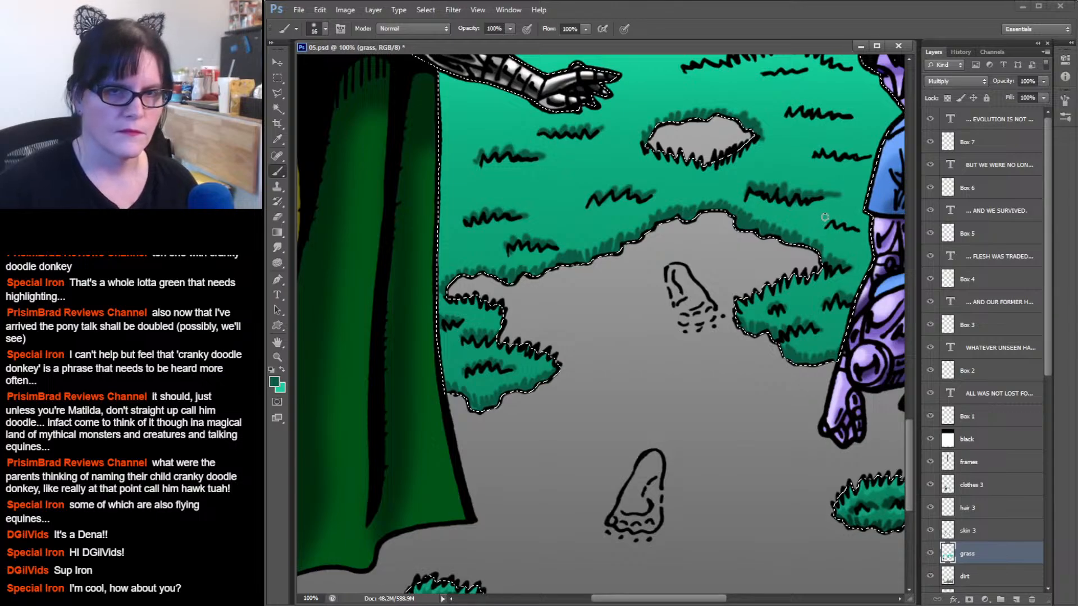
mouse_move(825, 225)
left_mouse_down()
mouse_move(838, 217)
mouse_move(864, 230)
left_mouse_up()
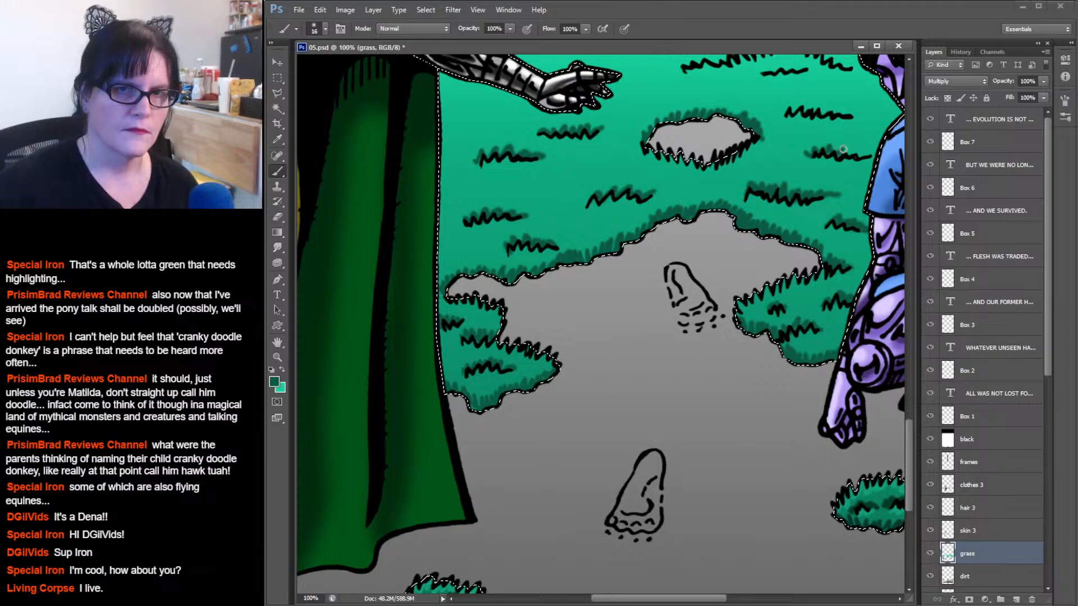
left_click_drag(842, 149, 870, 156)
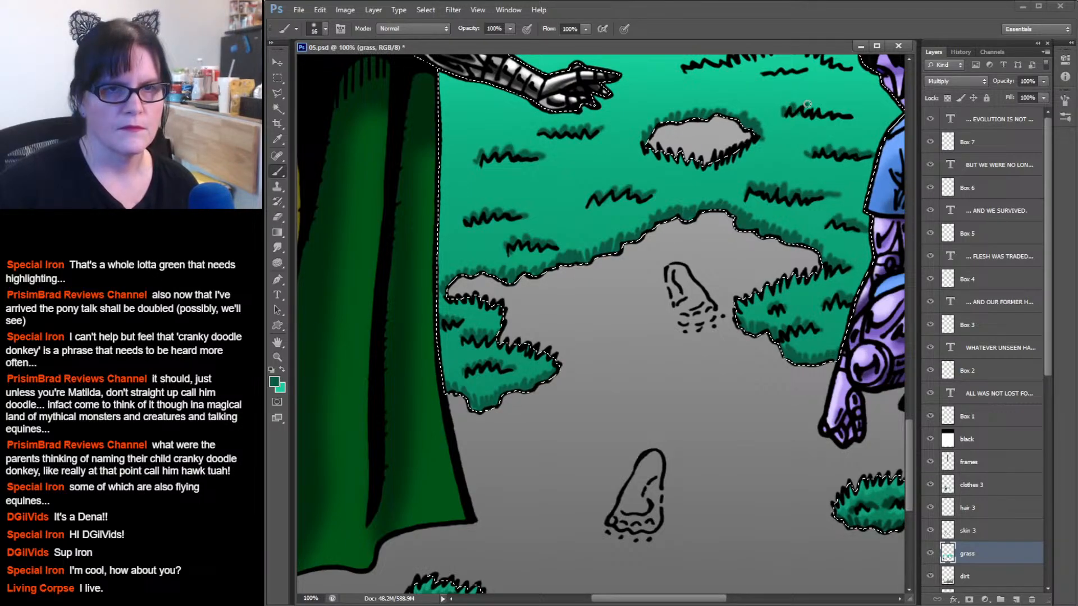
mouse_move(807, 104)
left_mouse_down()
mouse_move(866, 118)
mouse_move(805, 111)
left_mouse_up()
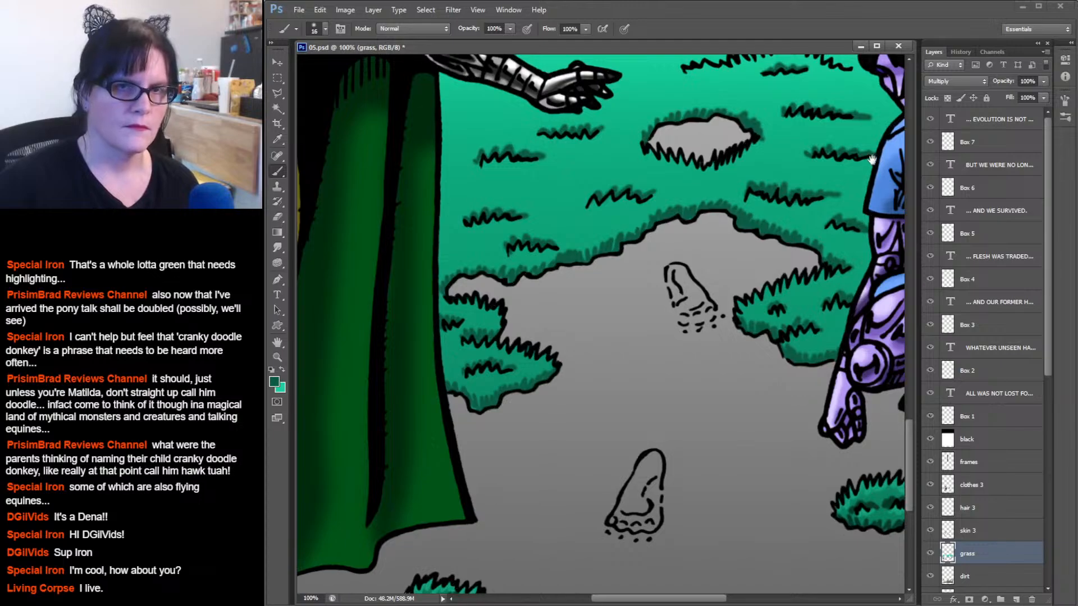
Swap to the light green, highlight the blades of the grass patch beside the cape, and switch to the Smudge tool for blending.
left_click_drag(866, 157, 286, 186)
left_click_drag(662, 179, 780, 183)
left_click_drag(355, 190, 753, 174)
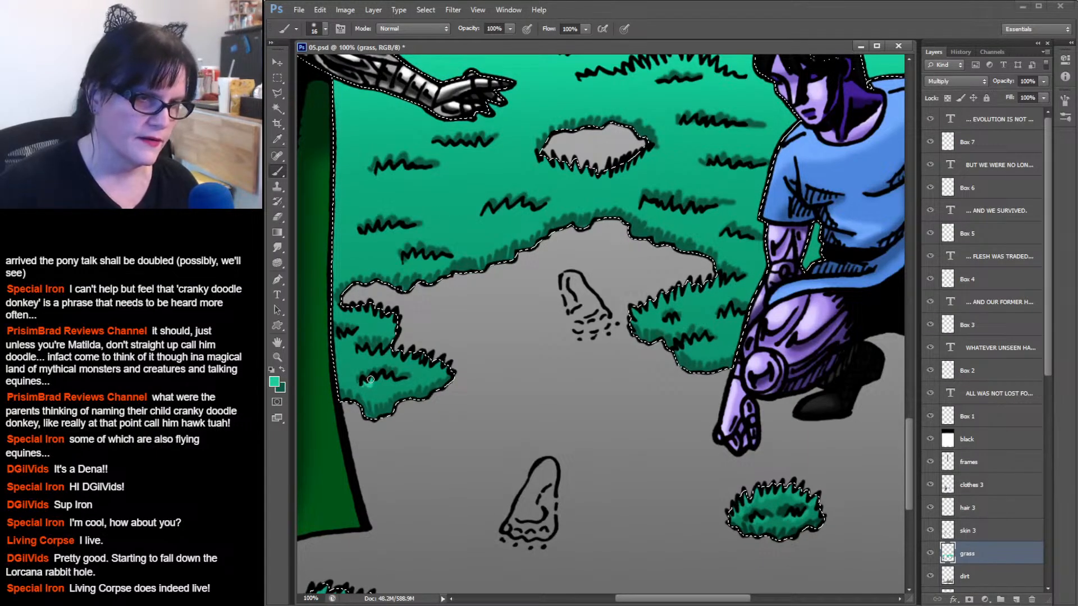
left_click_drag(370, 380, 388, 381)
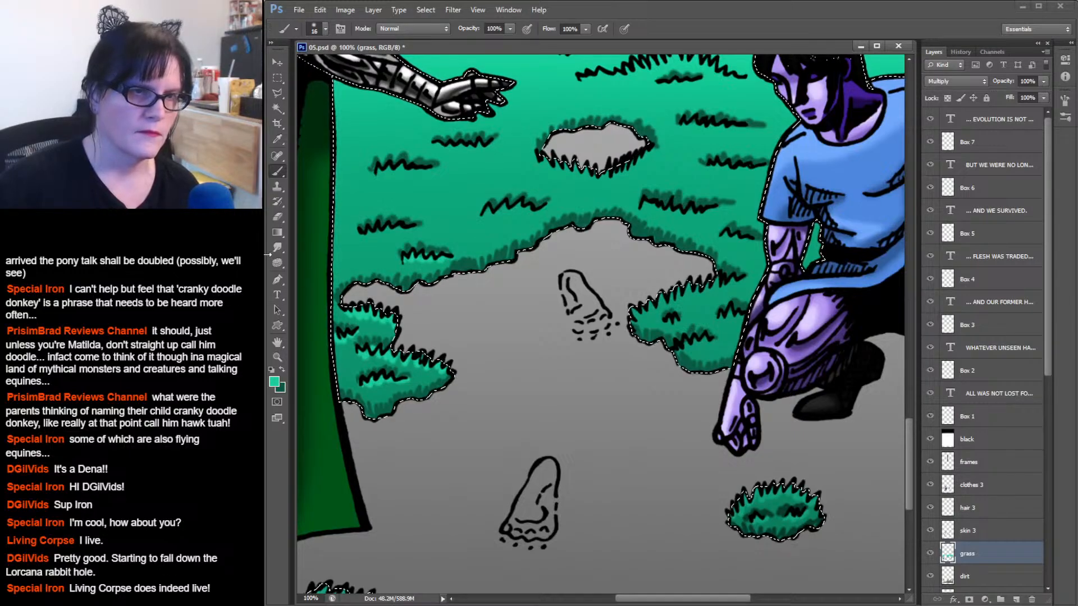
left_click(274, 248)
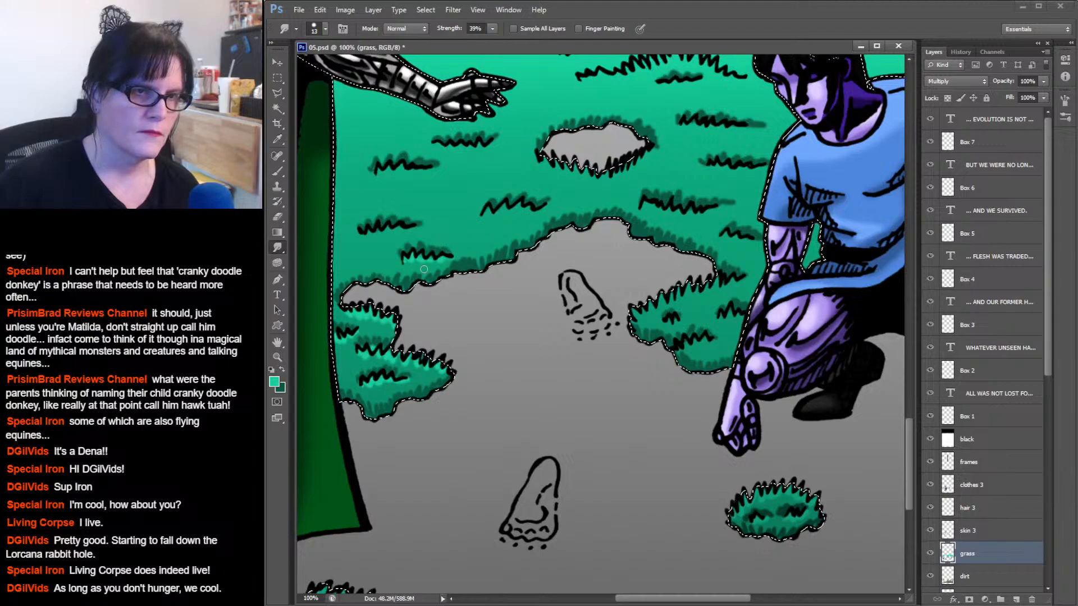
Highlight the field's blade marks and the small dirt patch's lower rim in light green, alternating Brush and Smudge to blend the strokes.
left_click(275, 173)
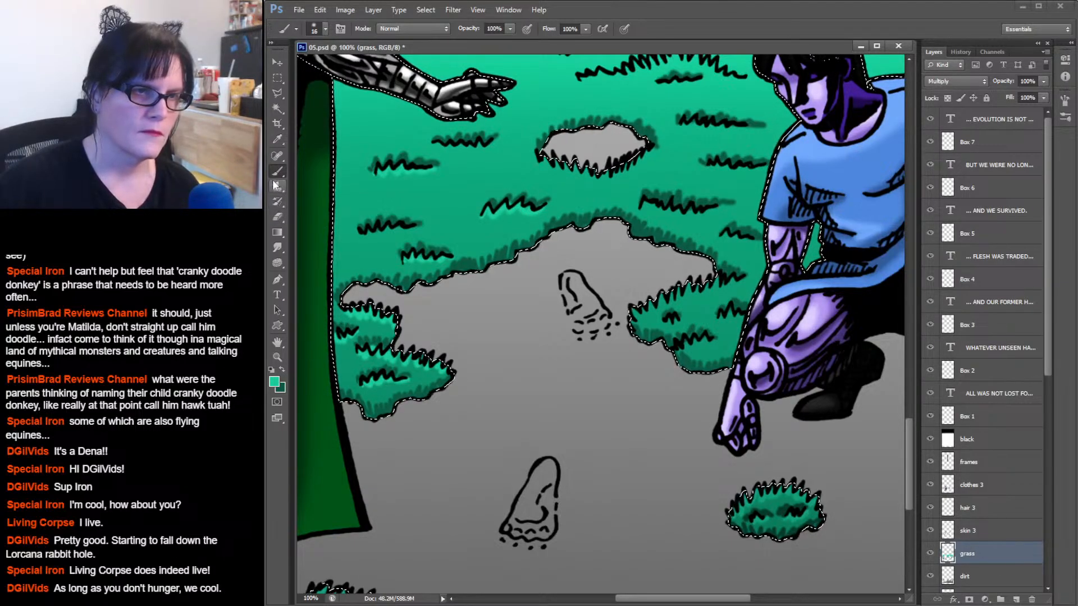
left_click(277, 247)
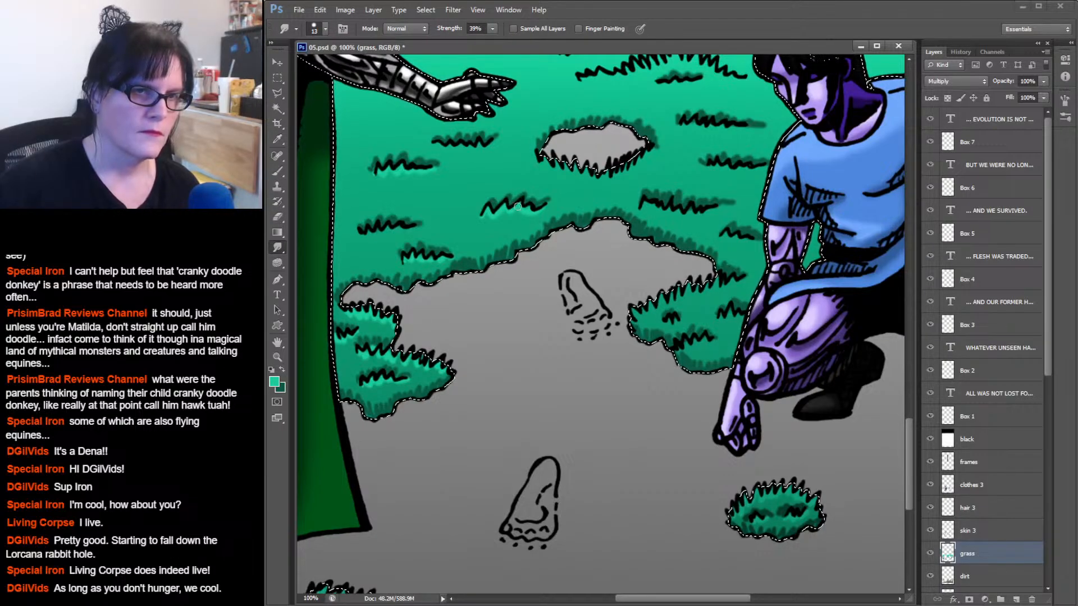
left_click(278, 171)
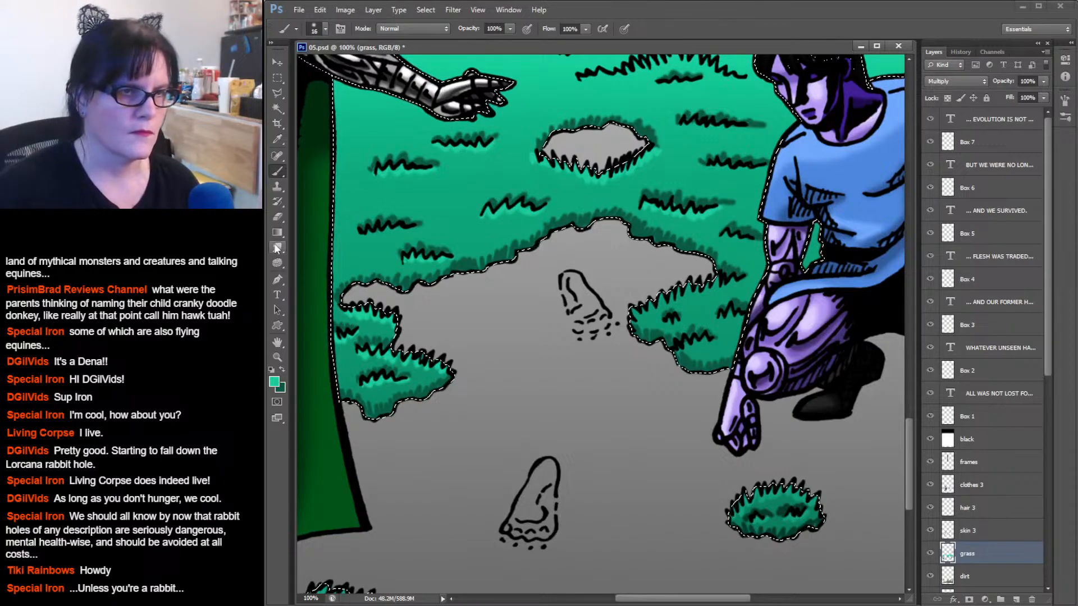
key("r")
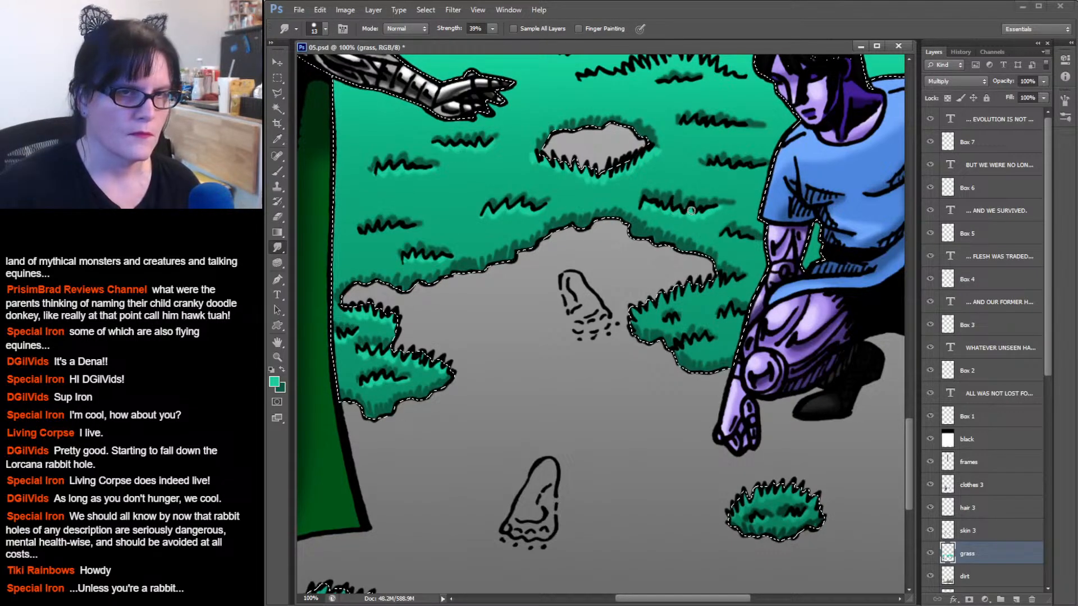
left_click(278, 171)
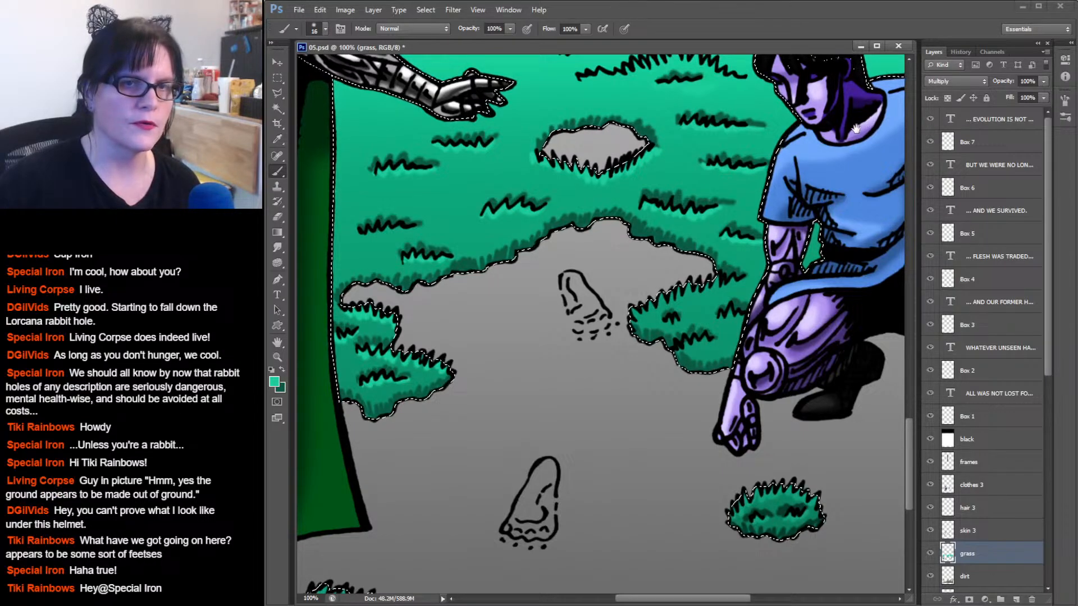
Swap to the dark green for the area behind the crouching figure, save the document, and clear the grass selection.
left_click_drag(851, 133, 401, 127)
left_click_drag(695, 120, 570, 113)
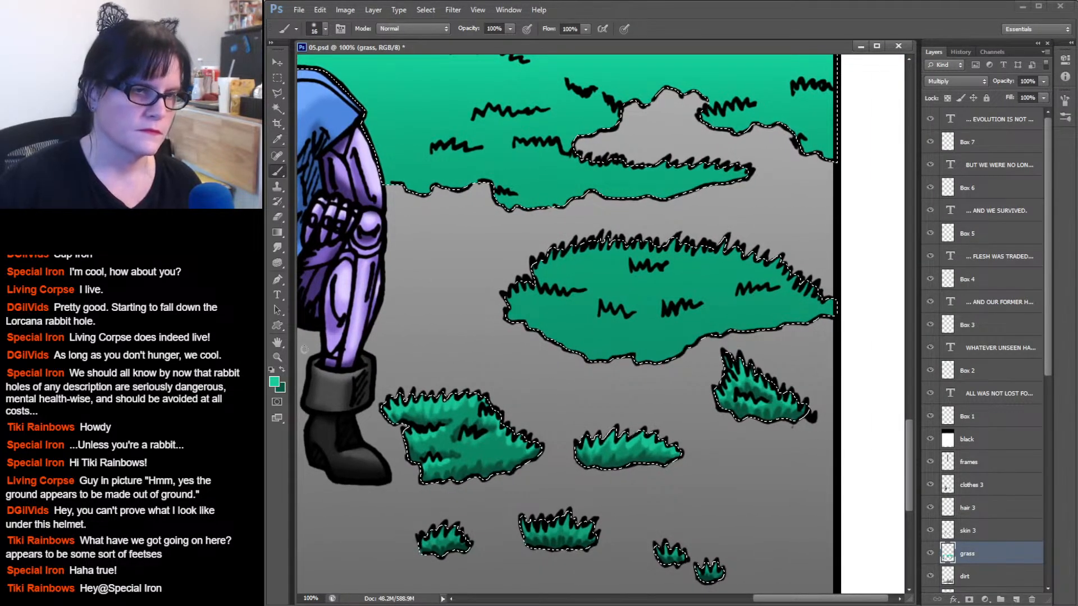
key("x")
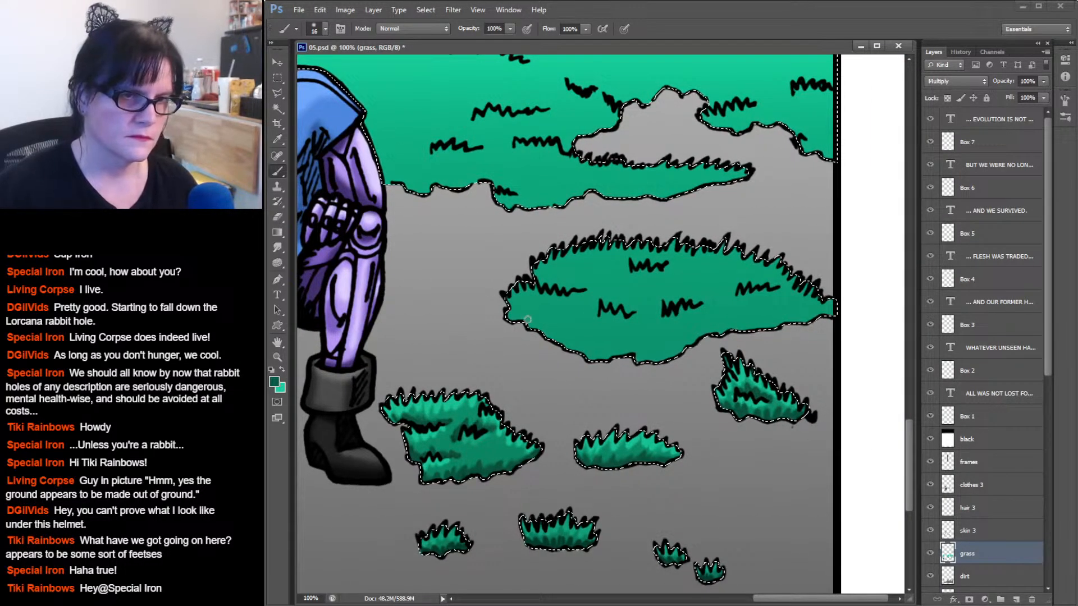
key("ctrl+s")
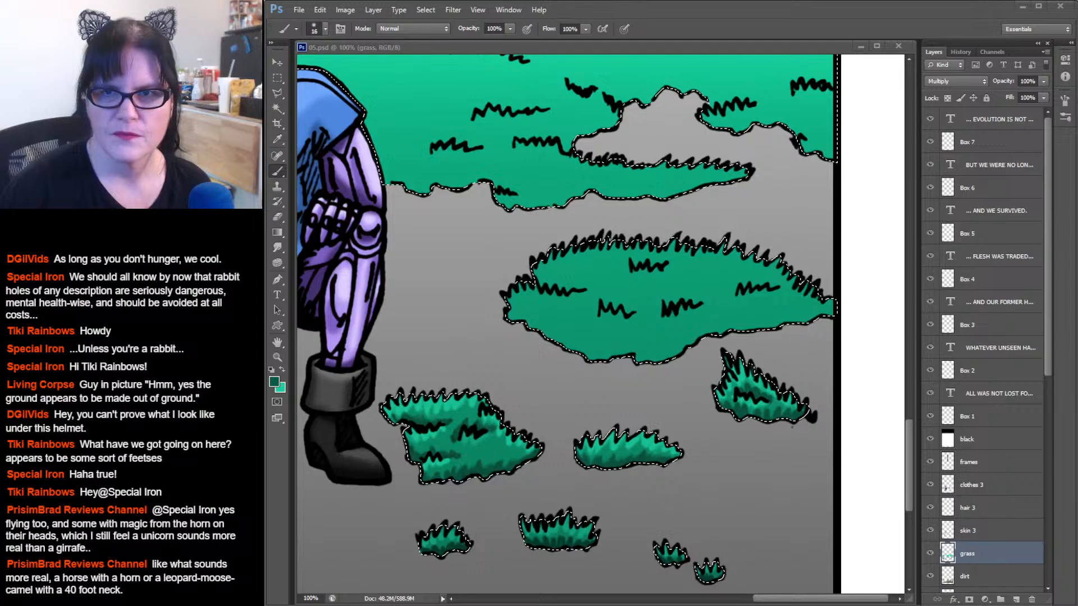
key("ctrl+d")
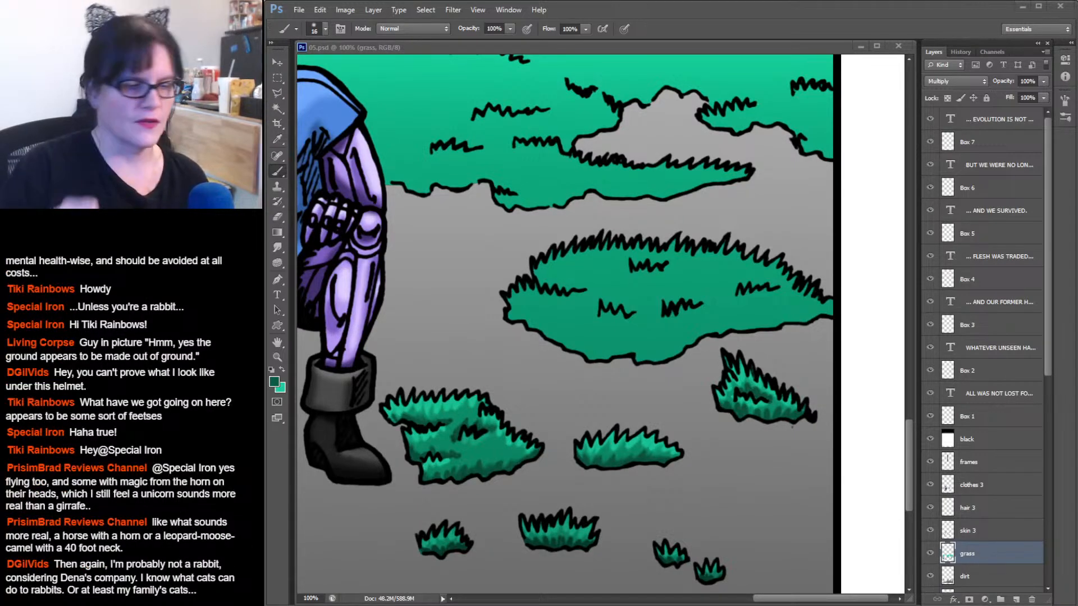
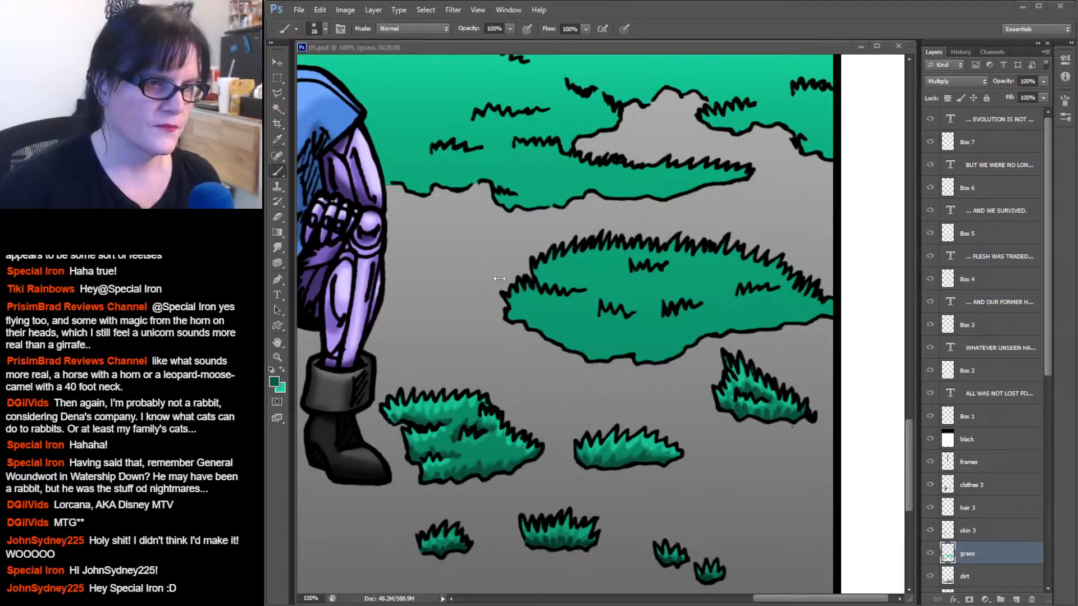
Reselect the grass areas and brush dark green shadows along the large grass patch's lower edge and around its blade marks.
left_click(510, 320)
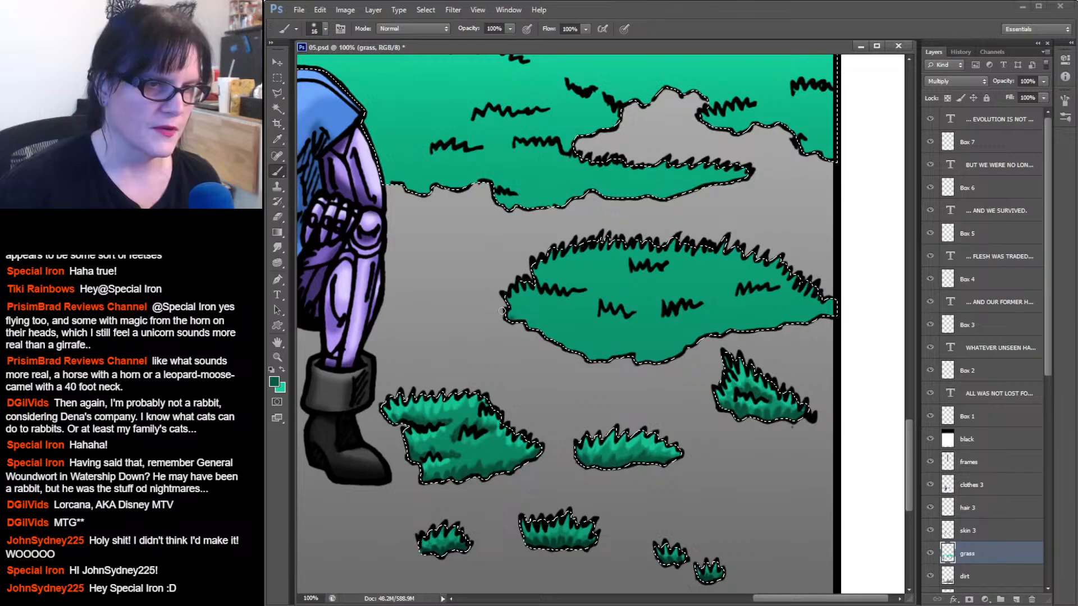
mouse_move(503, 312)
left_mouse_down()
mouse_move(606, 358)
mouse_move(638, 346)
mouse_move(635, 364)
mouse_move(588, 359)
mouse_move(721, 308)
mouse_move(695, 343)
mouse_move(634, 366)
mouse_move(690, 350)
mouse_move(732, 319)
mouse_move(763, 327)
mouse_move(845, 310)
left_mouse_up()
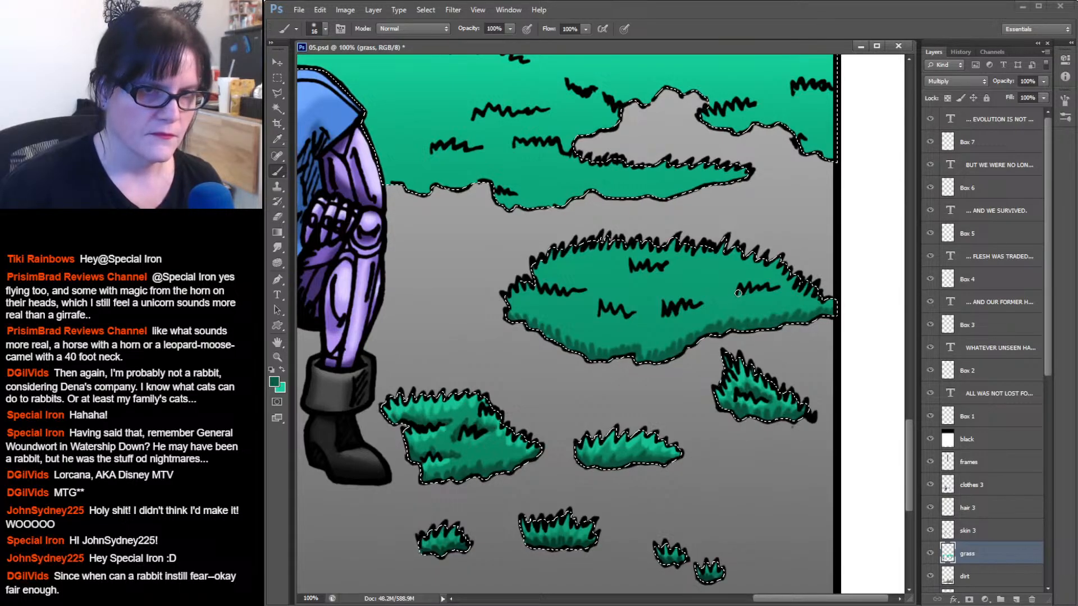
left_click_drag(737, 290, 777, 286)
left_click_drag(693, 305, 665, 304)
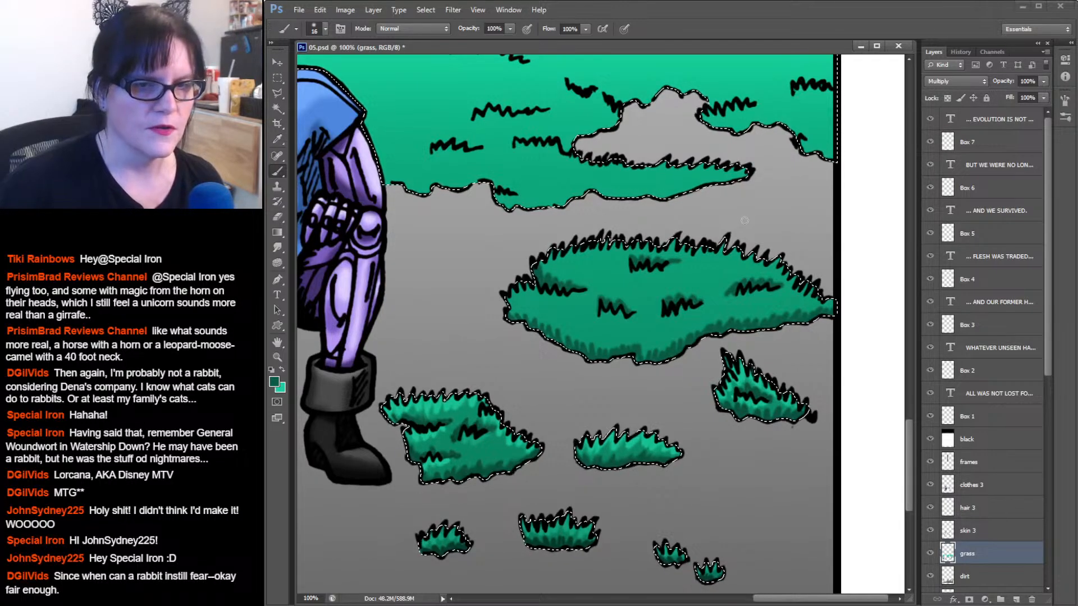
Swap to the light green and highlight the large grass patch's upper edge and blade marks, smudging where needed.
left_click(282, 368)
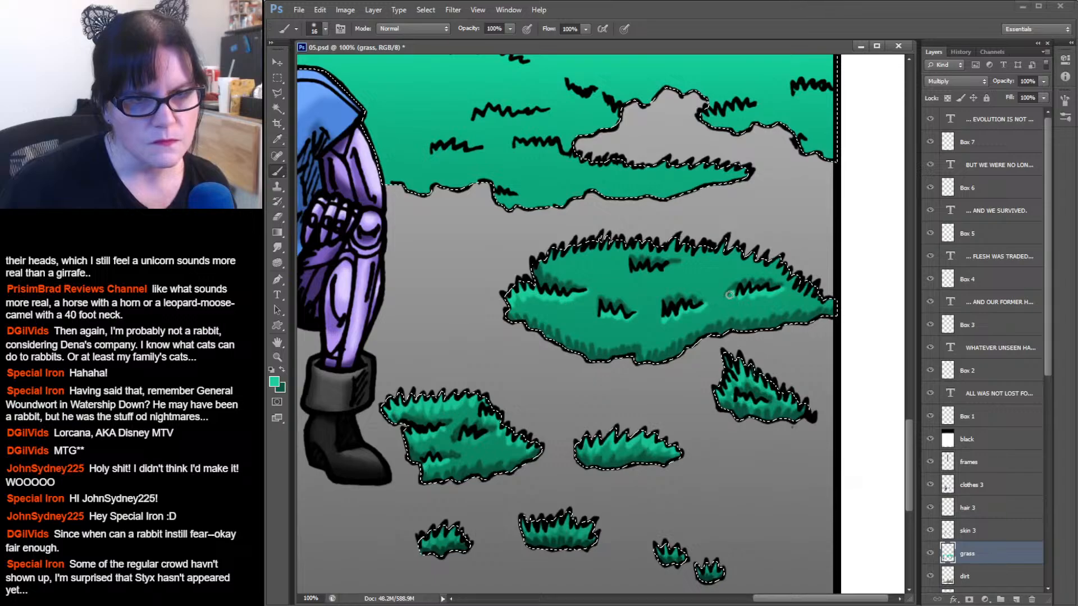
left_click(277, 247)
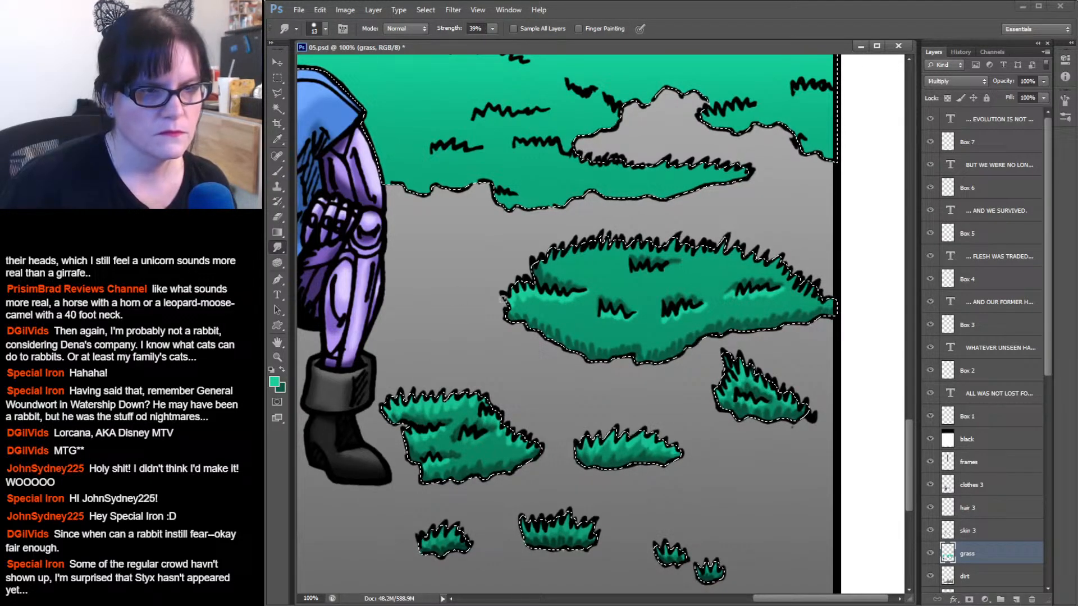
left_click(277, 171)
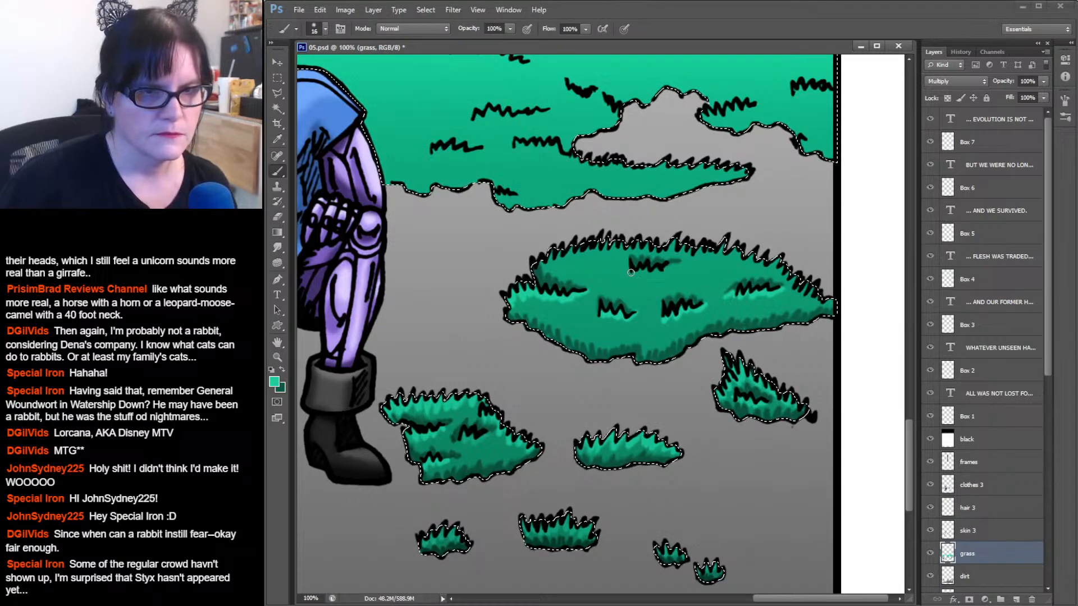
left_click_drag(629, 268, 660, 270)
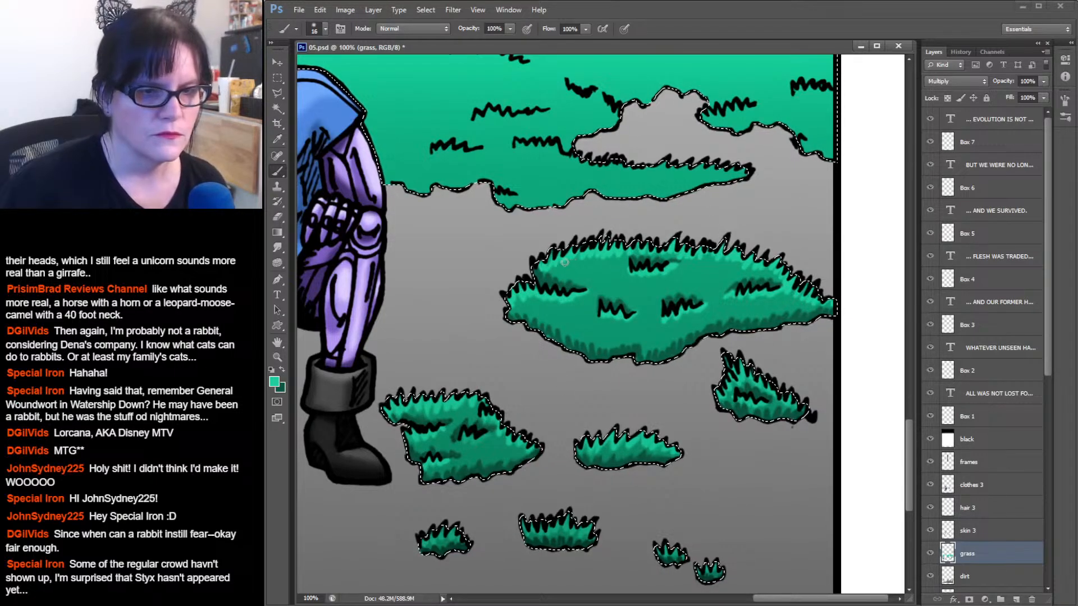
mouse_move(538, 264)
left_mouse_down()
mouse_move(792, 254)
mouse_move(603, 257)
left_mouse_up()
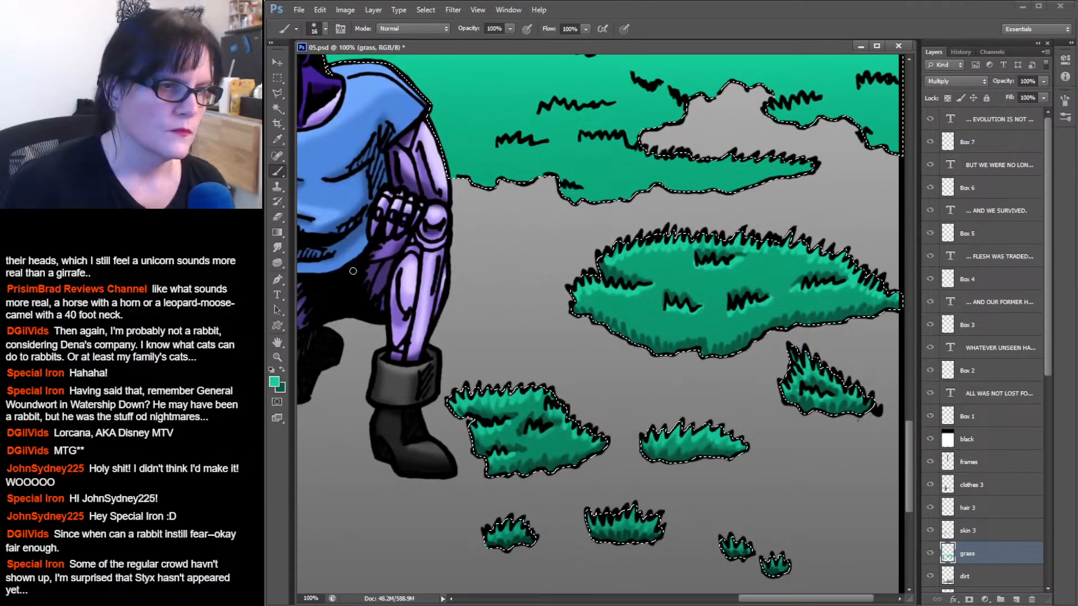
Swap to the dark green and brush shadows along the field's lower edges and around its blade marks beside the crouching figure.
left_click(282, 371)
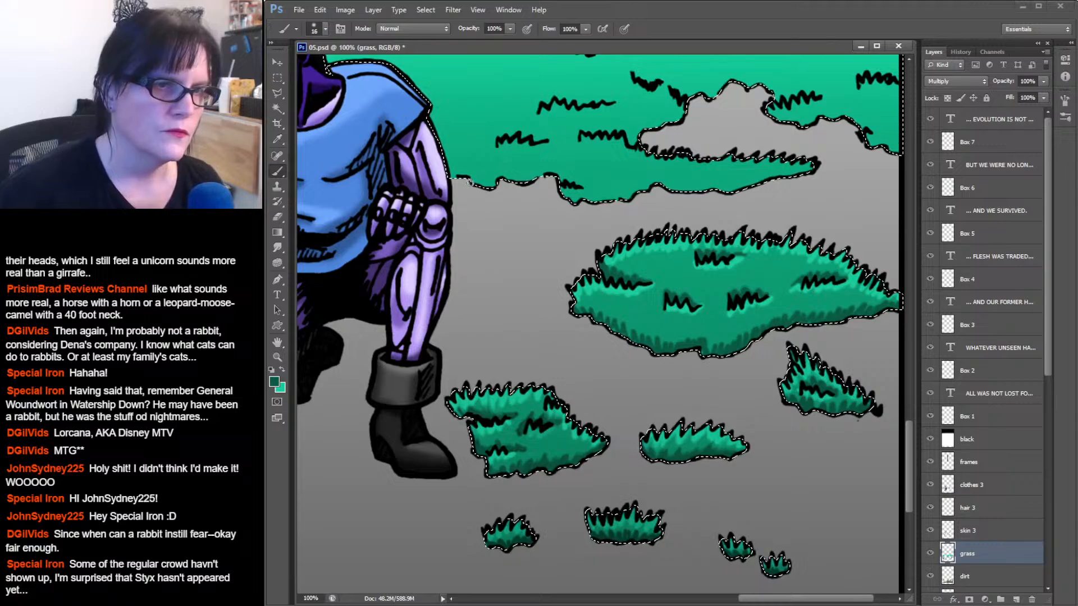
mouse_move(448, 171)
left_mouse_down()
mouse_move(491, 186)
mouse_move(561, 173)
mouse_move(597, 185)
mouse_move(547, 164)
mouse_move(539, 177)
mouse_move(564, 170)
mouse_move(502, 182)
left_mouse_up()
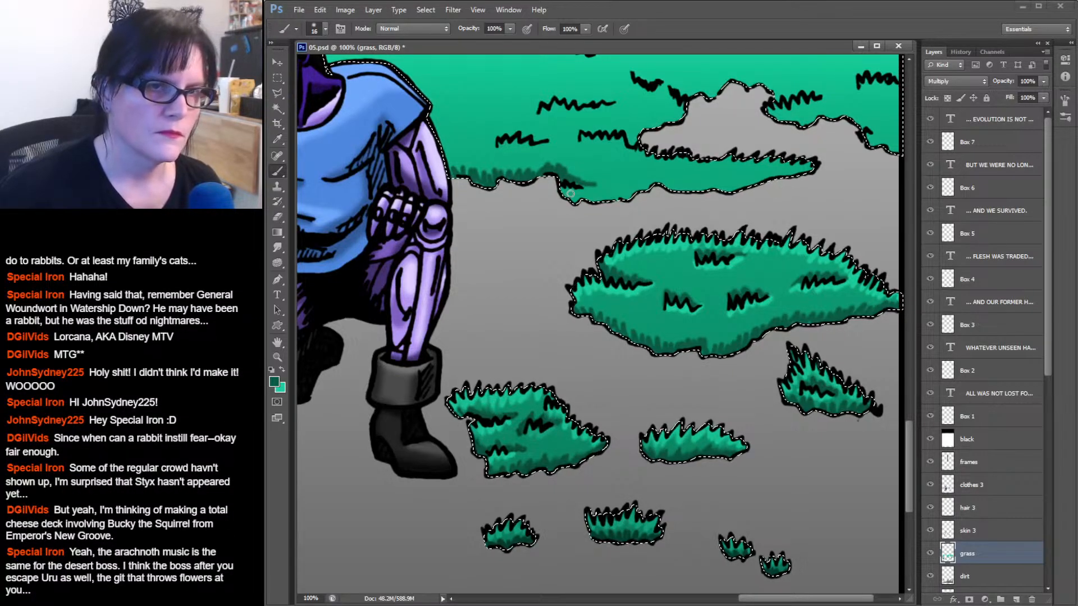
mouse_move(565, 199)
left_mouse_down()
mouse_move(729, 178)
mouse_move(712, 167)
mouse_move(712, 188)
mouse_move(817, 167)
left_mouse_up()
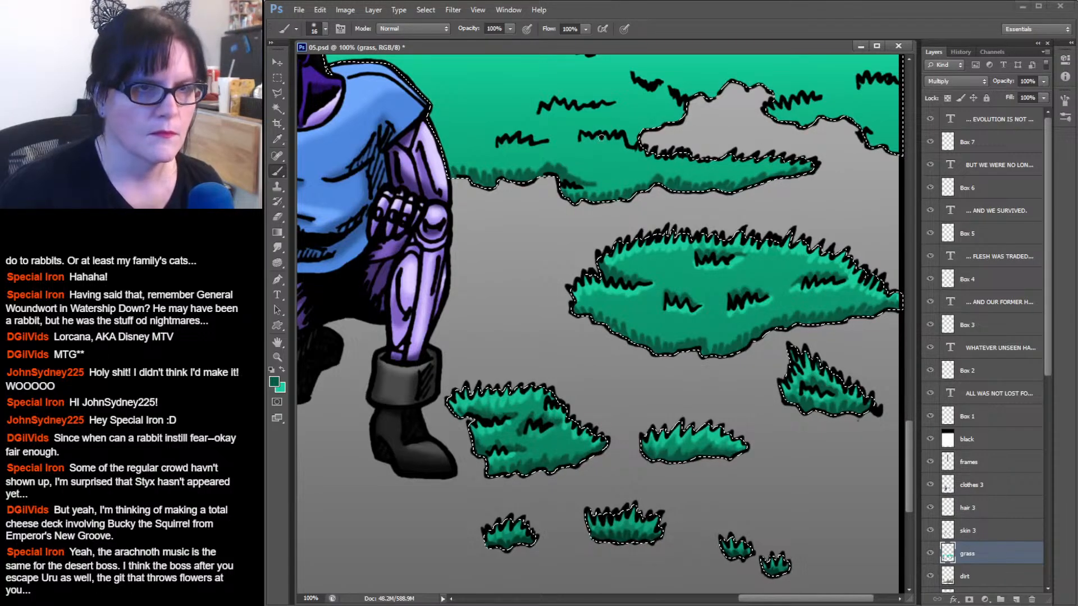
mouse_move(570, 130)
left_mouse_down()
mouse_move(621, 129)
mouse_move(641, 142)
mouse_move(628, 139)
left_mouse_up()
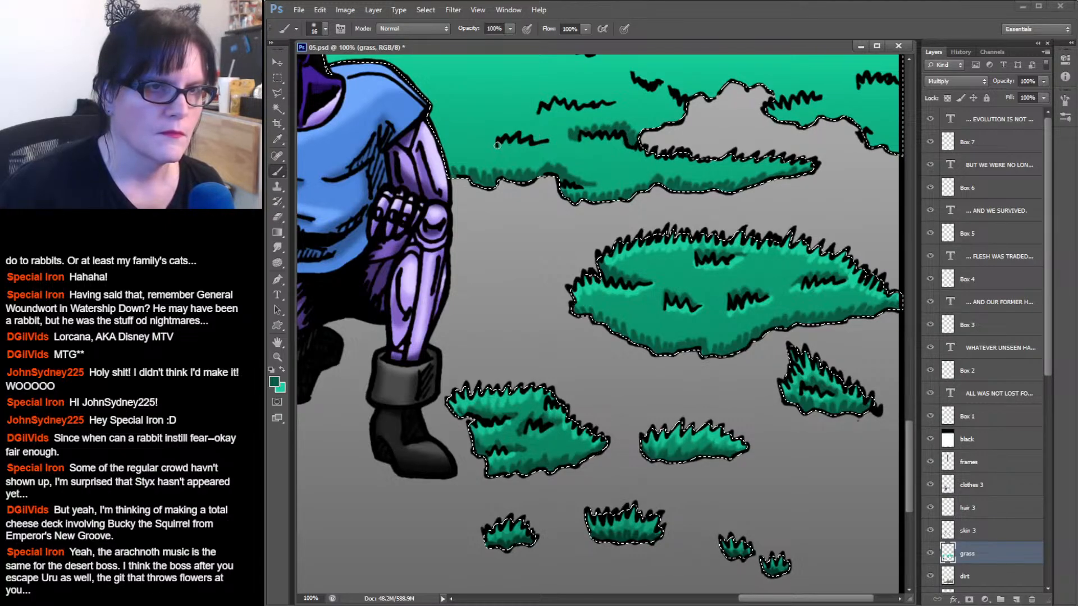
mouse_move(490, 139)
left_mouse_down()
mouse_move(542, 139)
mouse_move(526, 140)
left_mouse_up()
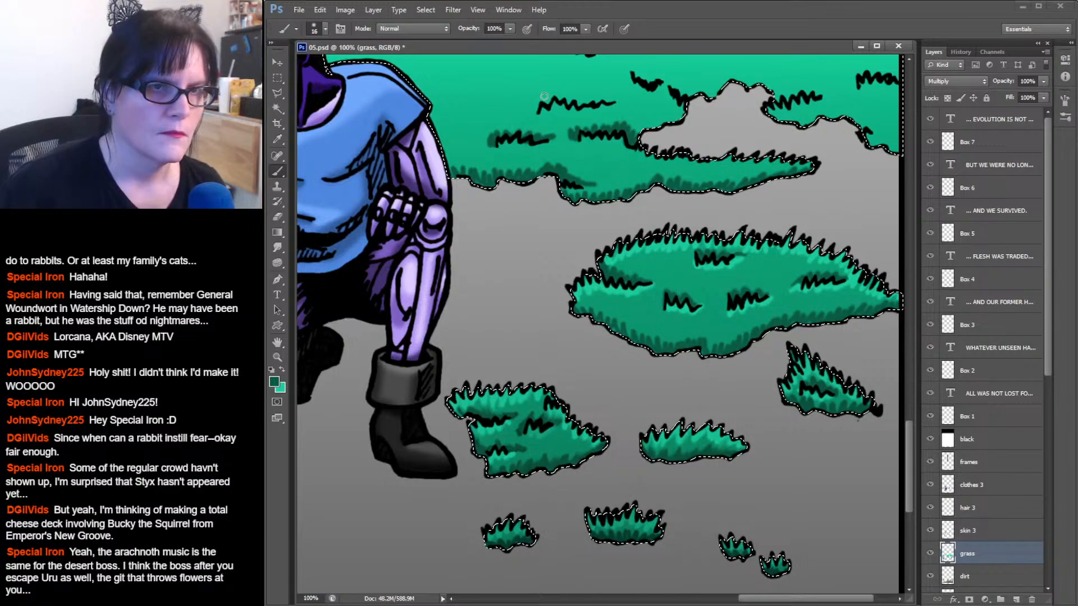
mouse_move(532, 103)
left_mouse_down()
mouse_move(557, 94)
mouse_move(620, 103)
left_mouse_up()
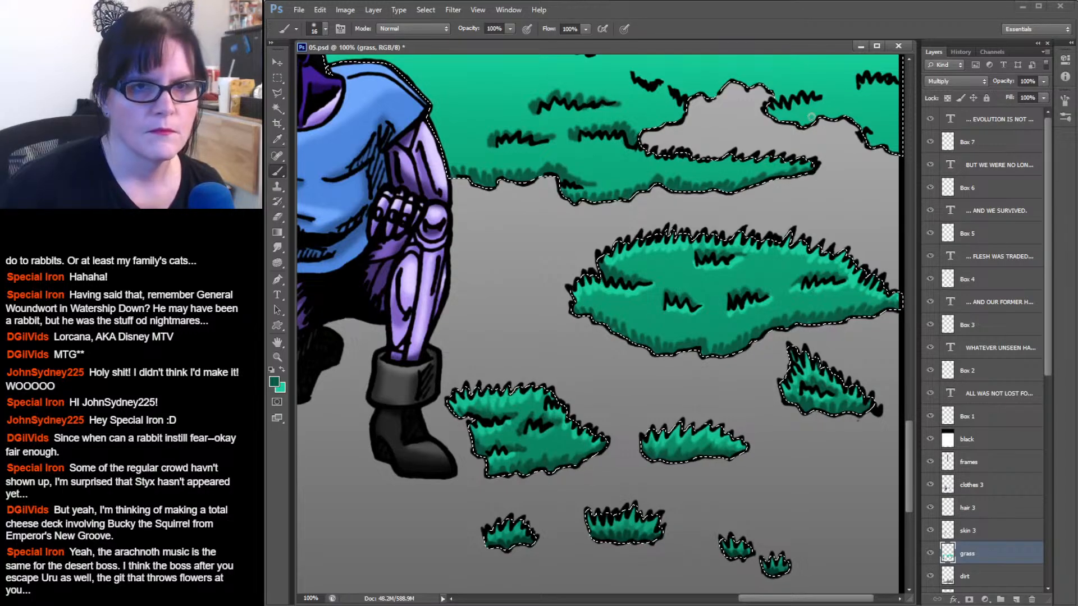
mouse_move(787, 118)
left_mouse_down()
mouse_move(867, 122)
mouse_move(856, 143)
mouse_move(899, 153)
left_mouse_up()
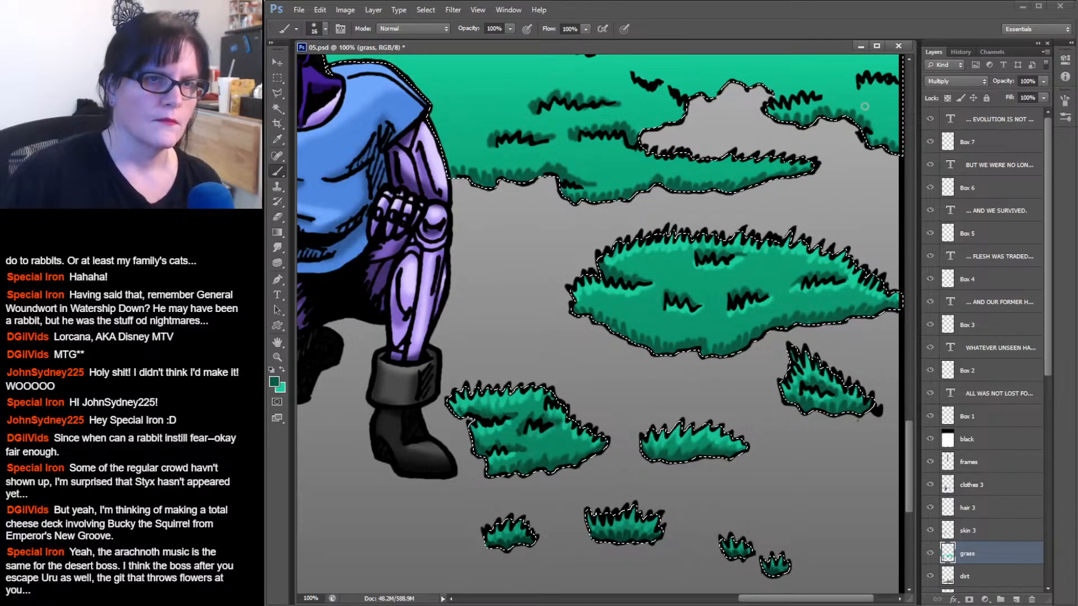
Swap to the light green, highlight the grass below the dirt patch and the field's blade marks, and save the document.
left_click(282, 371)
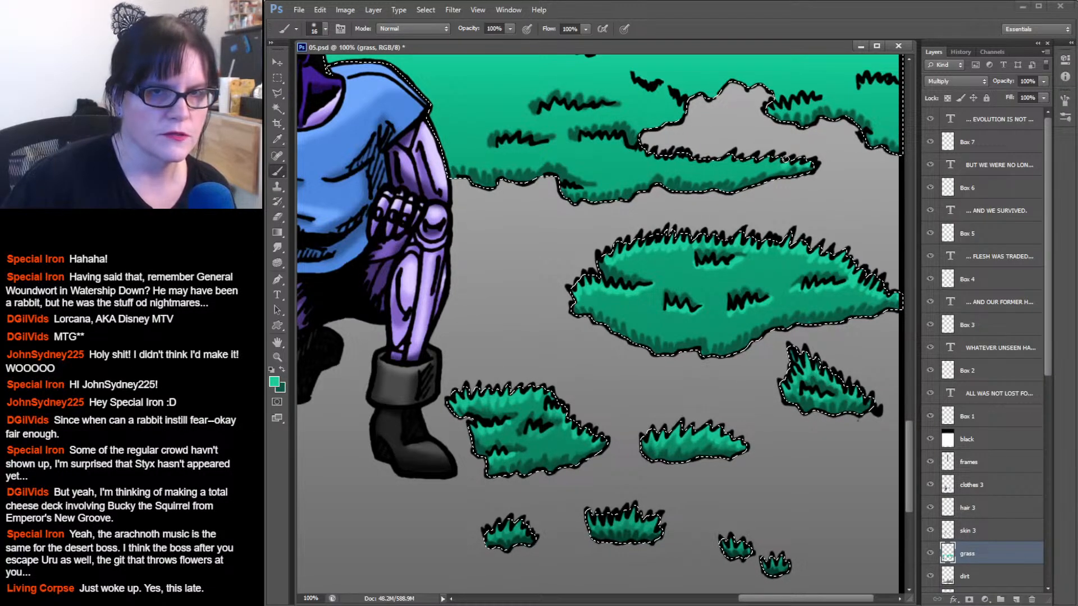
mouse_move(765, 167)
left_mouse_down()
mouse_move(674, 164)
mouse_move(614, 135)
mouse_move(642, 160)
mouse_move(586, 136)
mouse_move(524, 158)
mouse_move(555, 139)
mouse_move(524, 143)
left_mouse_up()
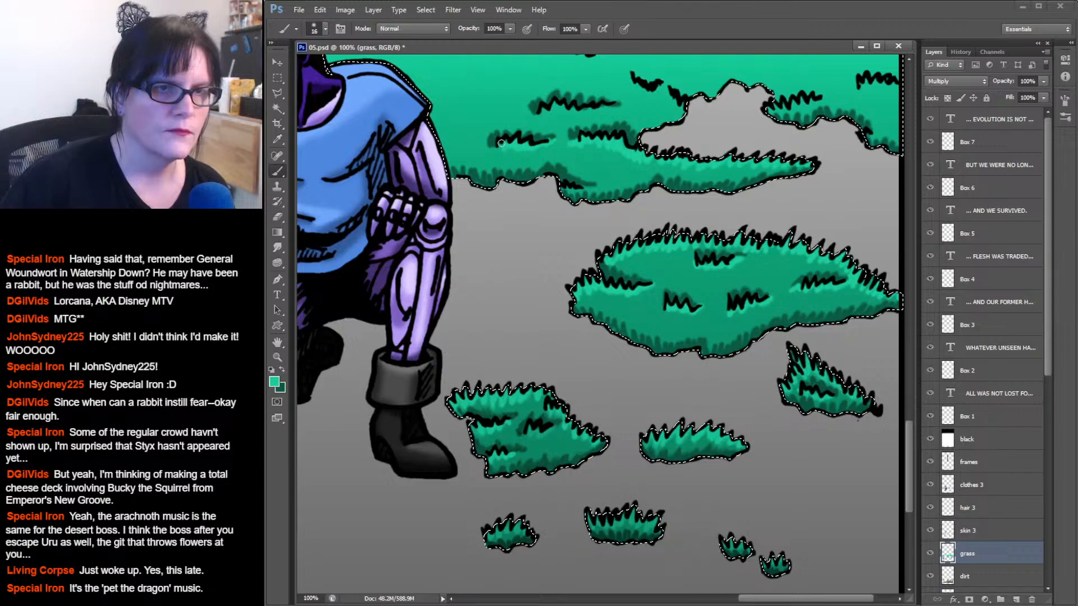
left_click_drag(555, 109, 542, 113)
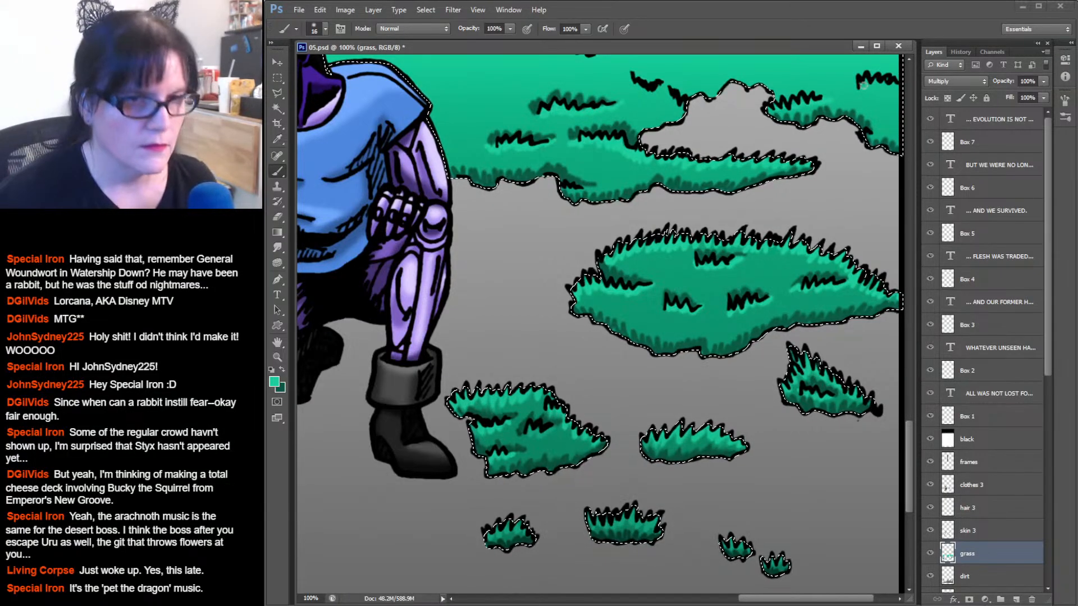
key("ctrl+s")
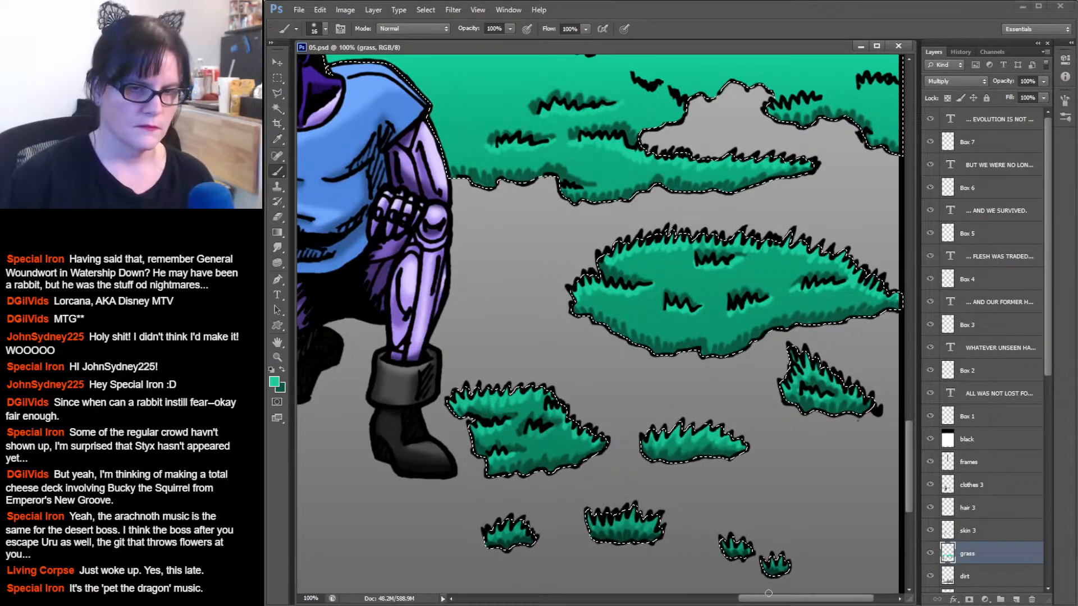
Review the grass shading across the whole bottom panel and clear the grass selection.
left_click_drag(769, 594, 422, 561)
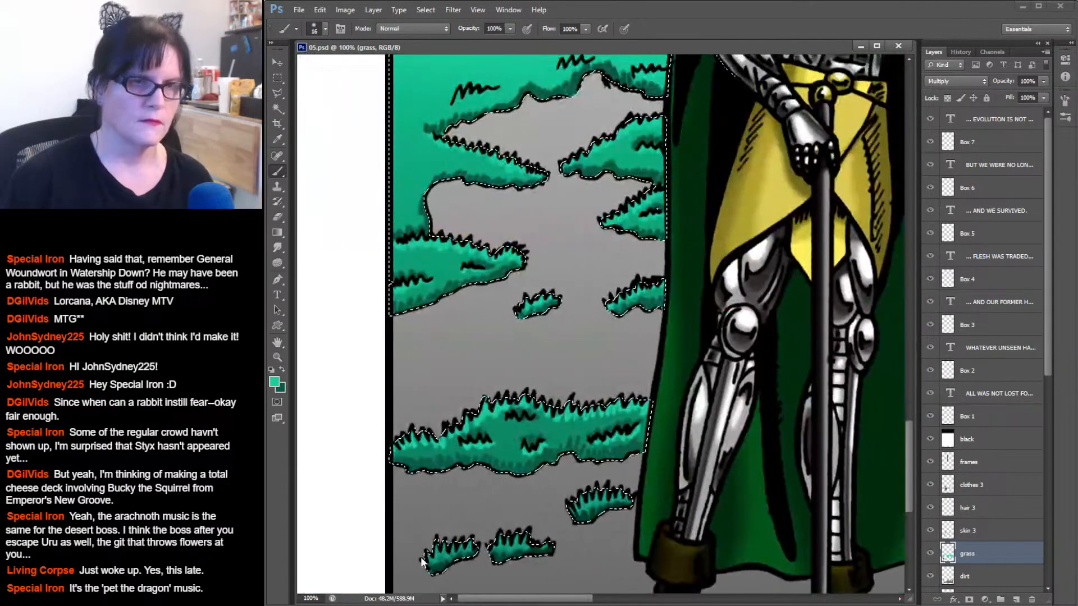
left_click_drag(594, 120, 578, 344)
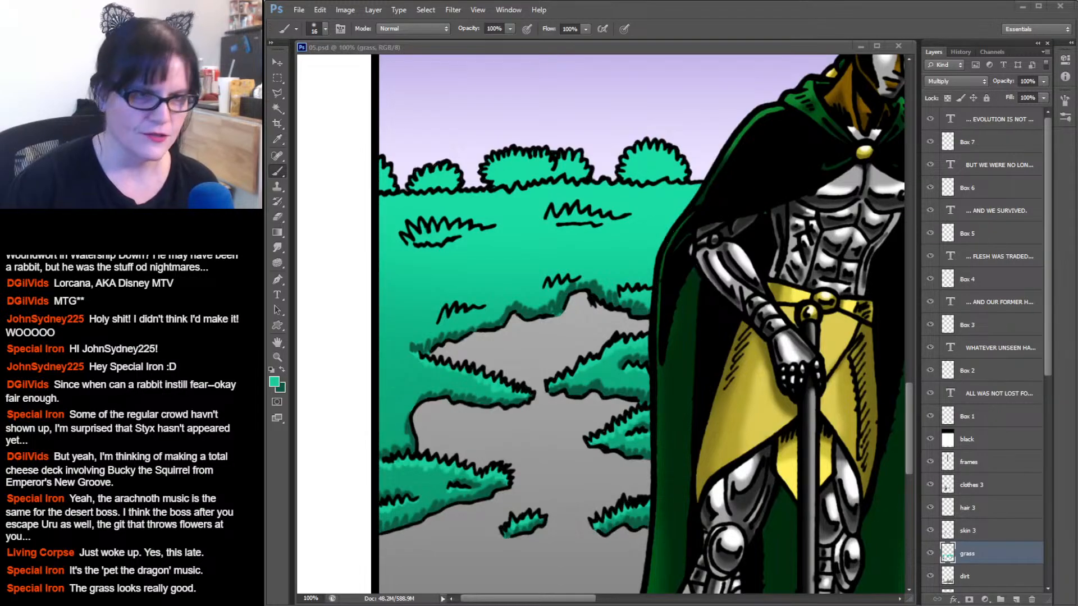
left_click(271, 355)
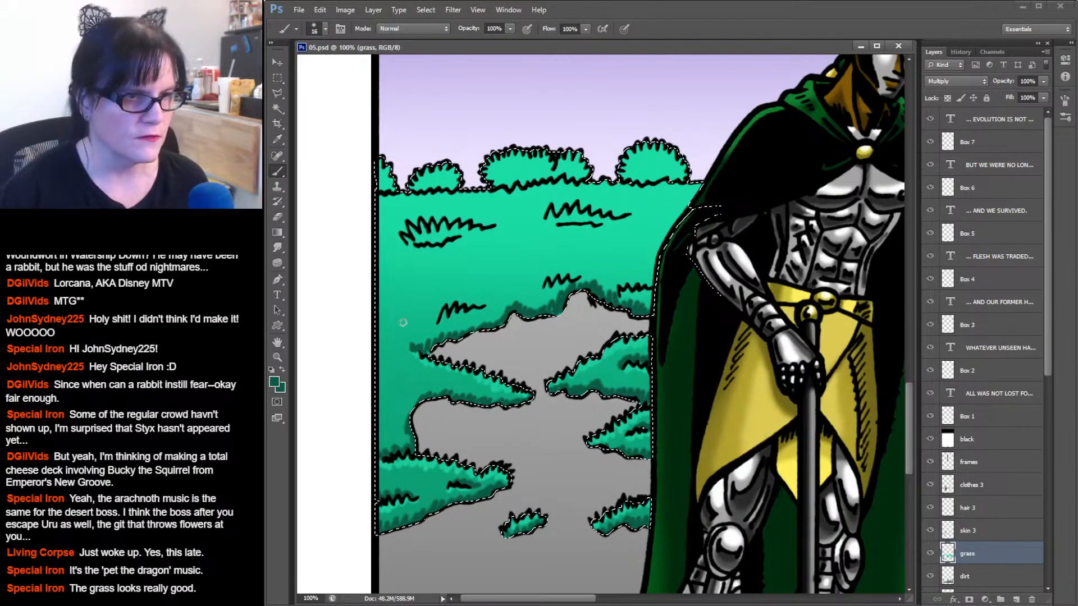
left_click(280, 357)
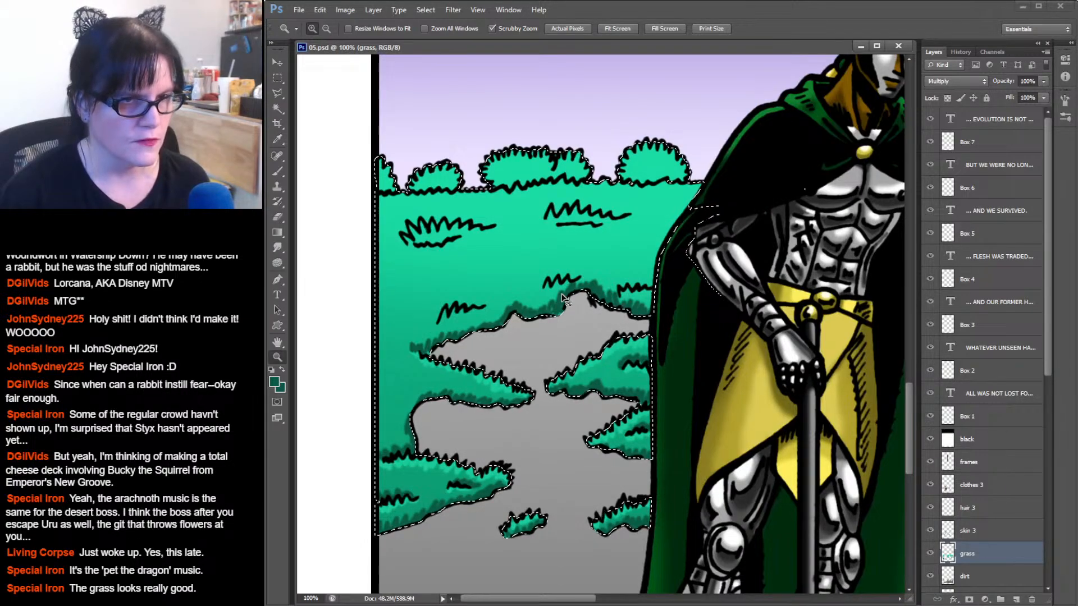
left_click(687, 332, "alt")
left_click(687, 332, "alt")
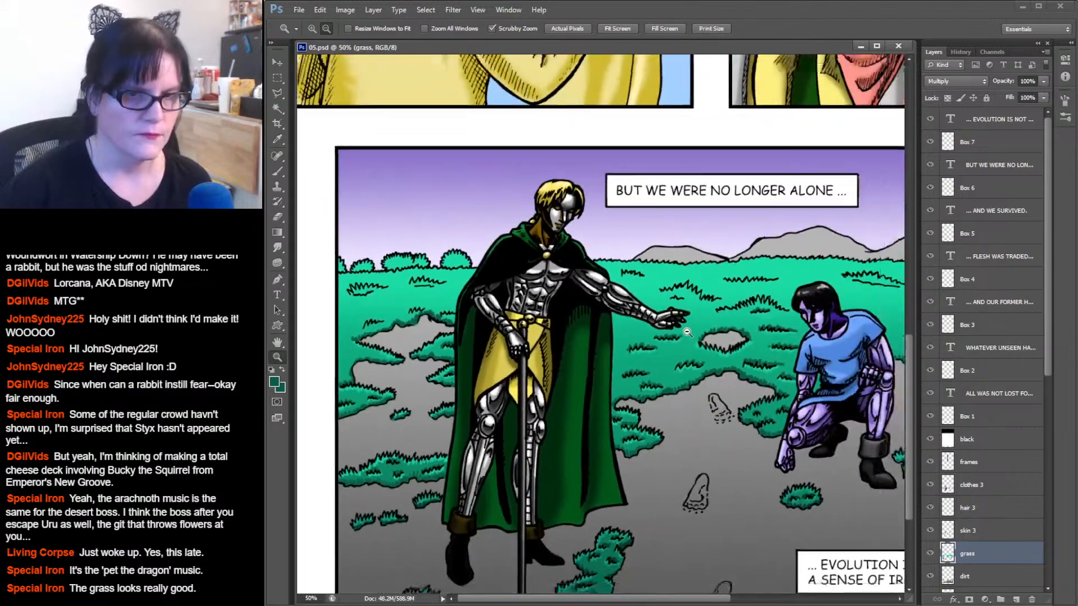
left_click(687, 332, "alt")
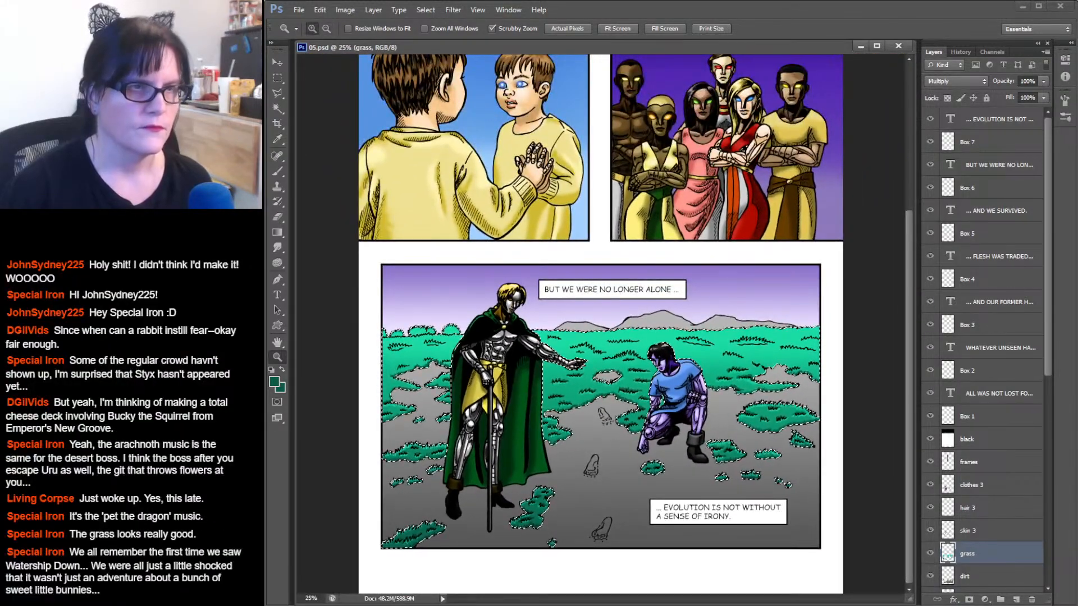
left_click(278, 78)
left_click(597, 197)
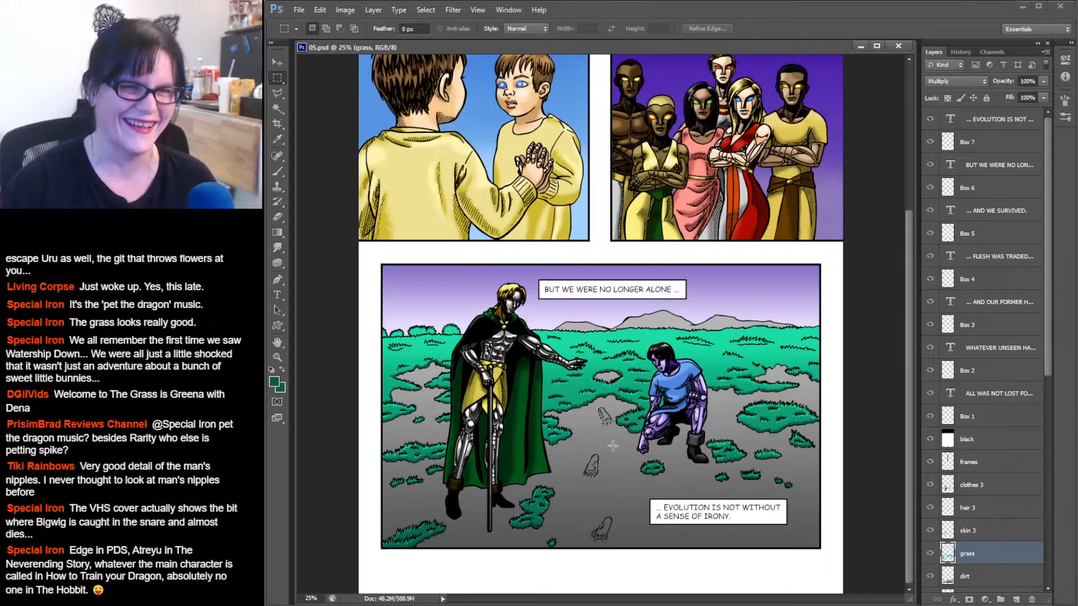
Examine the caped figure and the grass shading around it up close.
left_click(278, 358)
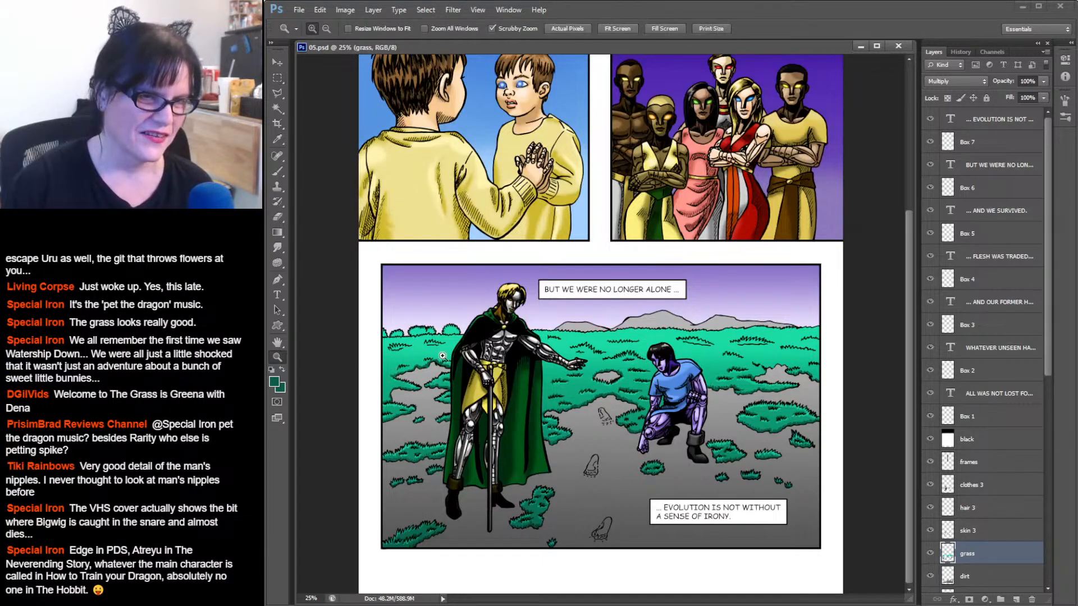
left_click(504, 344)
left_click(505, 344)
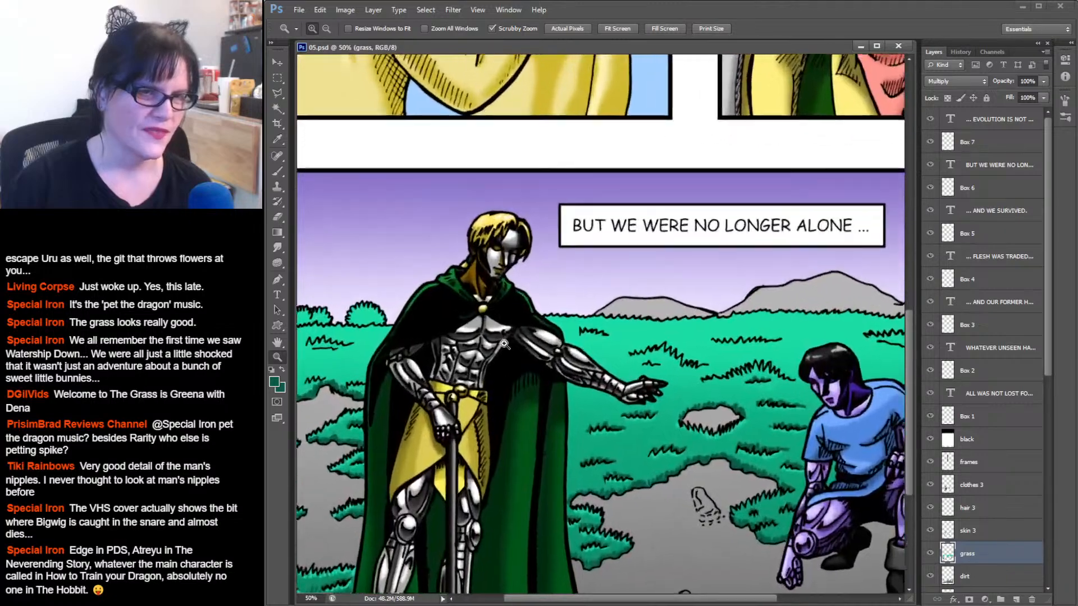
left_click(505, 344)
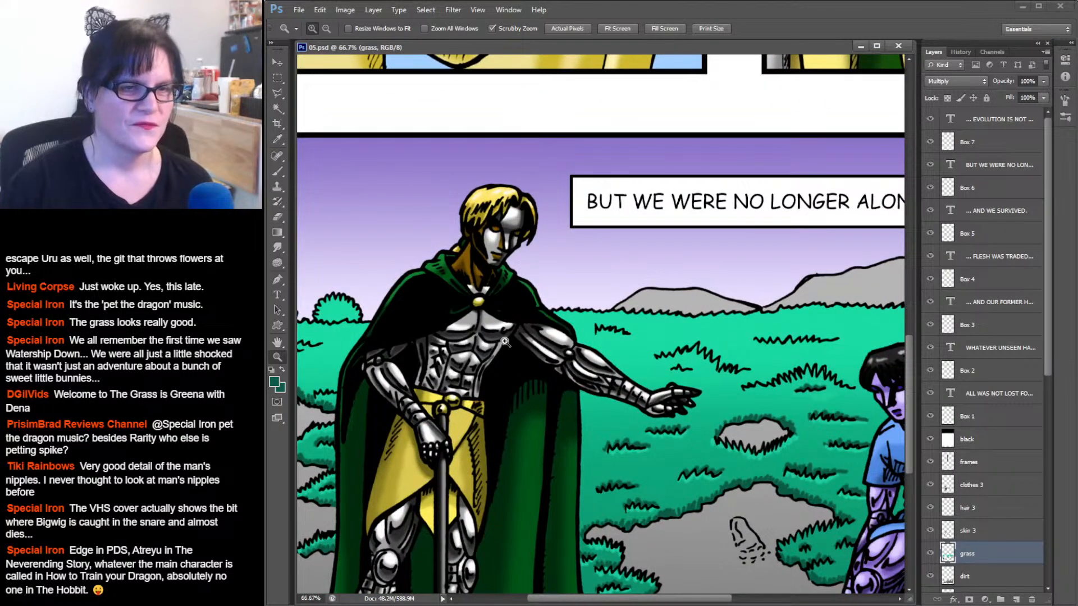
left_click_drag(505, 341, 618, 379)
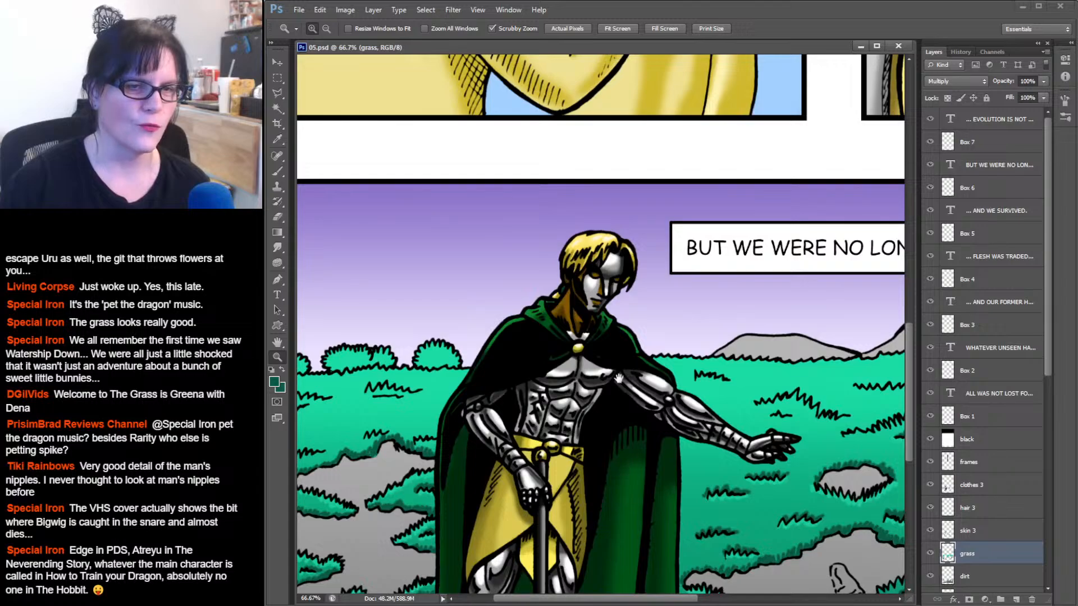
left_click_drag(667, 317, 780, 208)
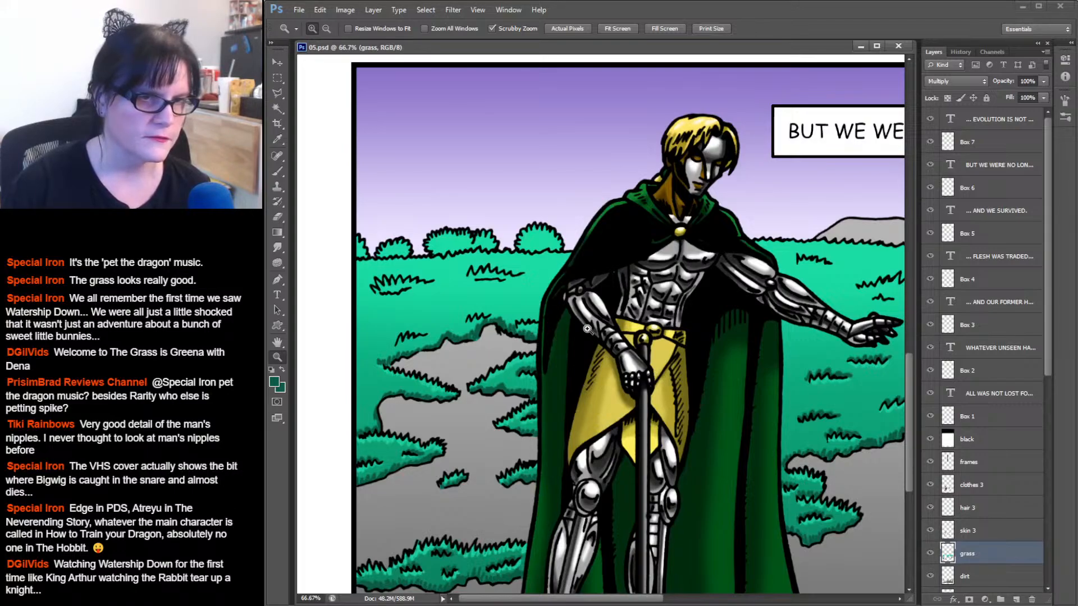
left_click_drag(699, 341, 681, 327)
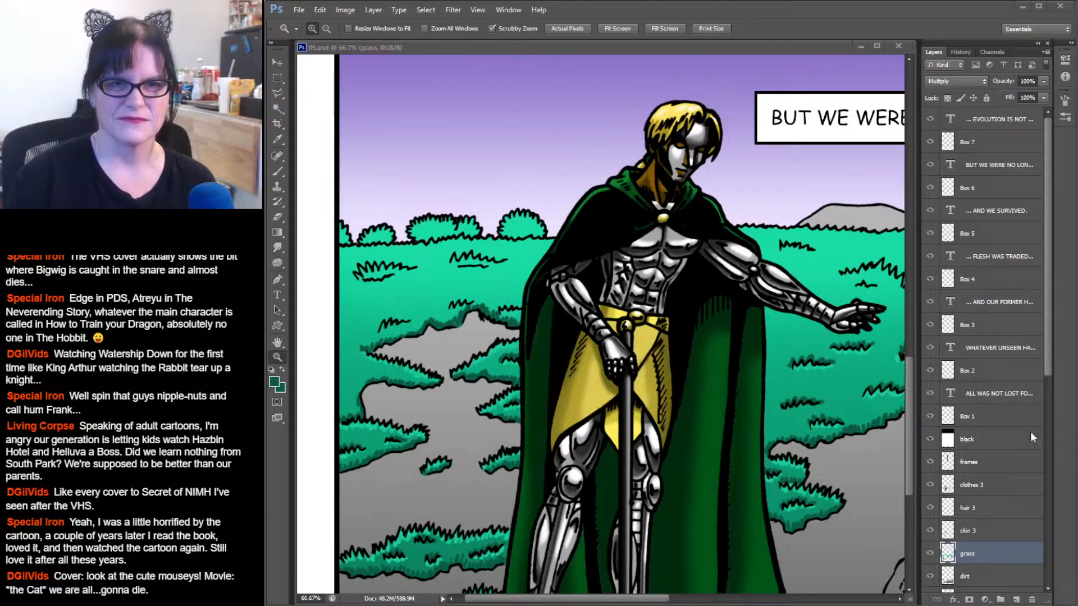
left_click(877, 5)
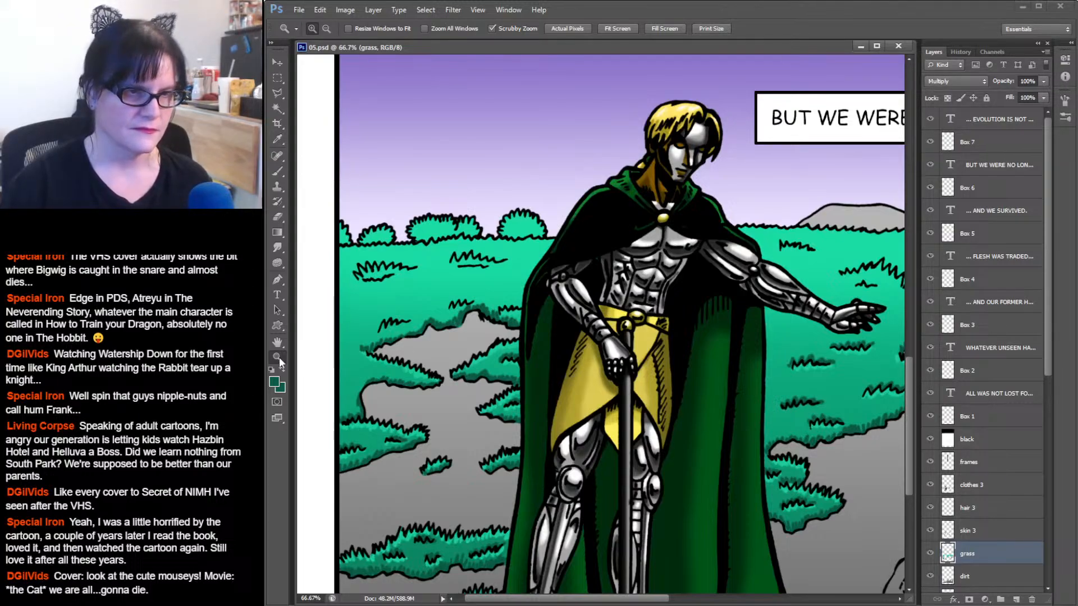
Reselect the grass areas and smudge the dark green shadow along the dirt patch's edge beside the caped figure.
left_click(427, 341)
left_click(428, 341)
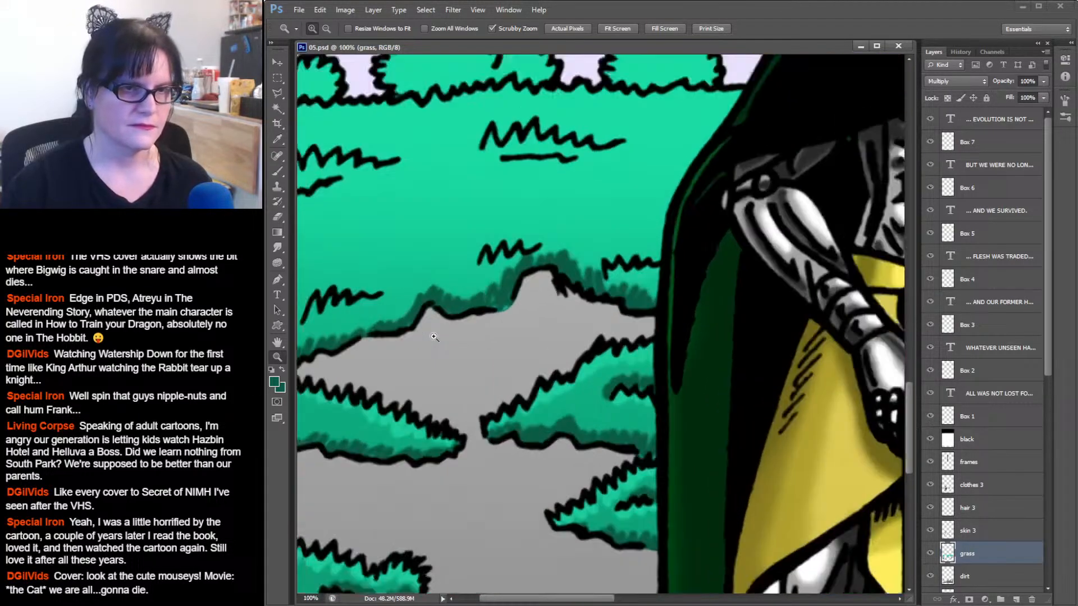
left_click_drag(444, 336, 591, 347)
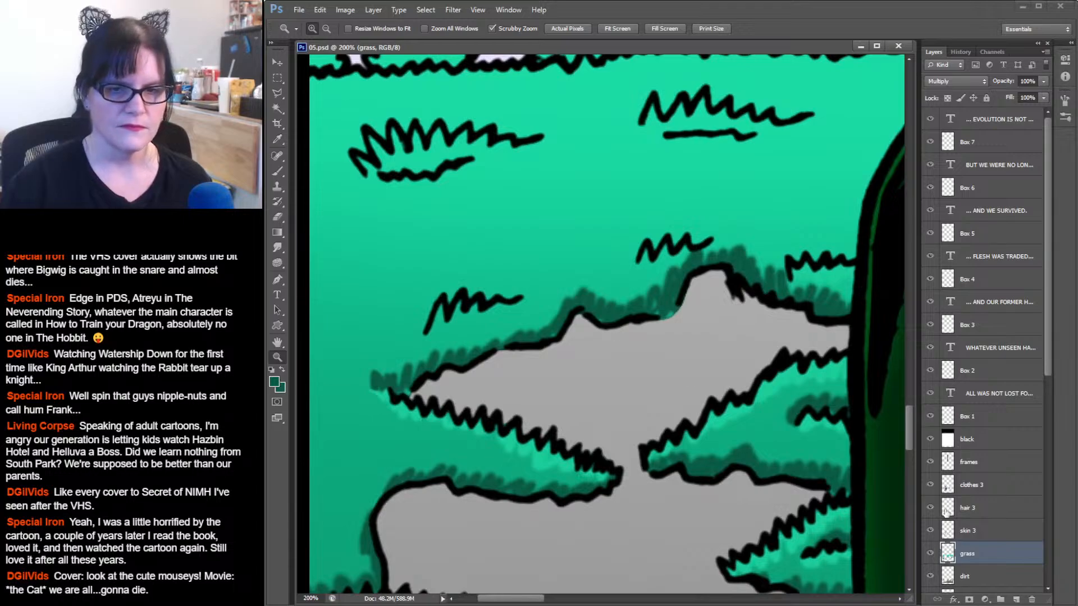
left_click(950, 554, "ctrl")
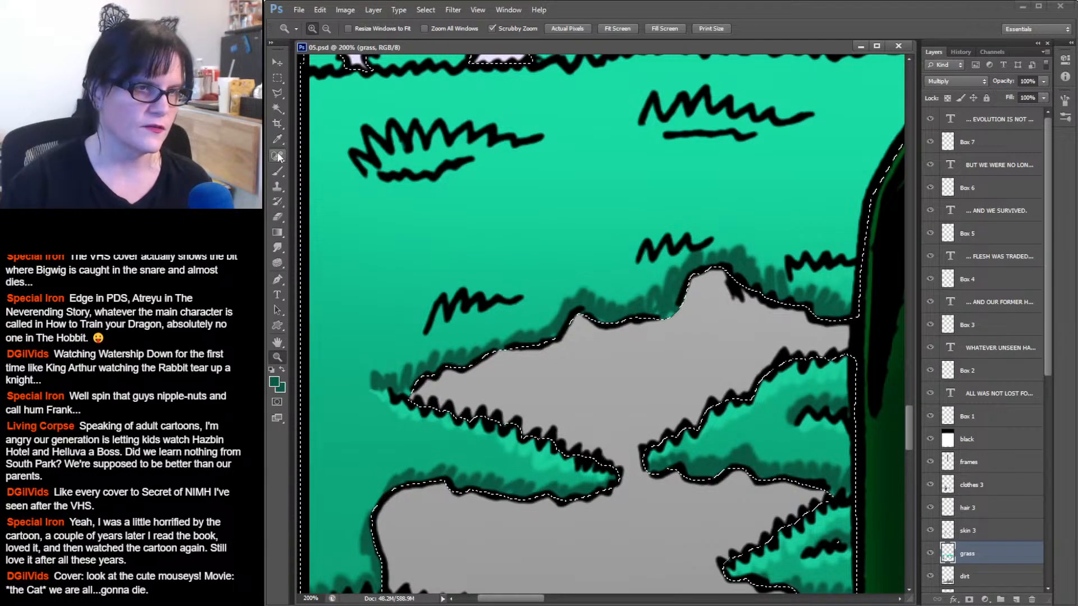
left_click(278, 248)
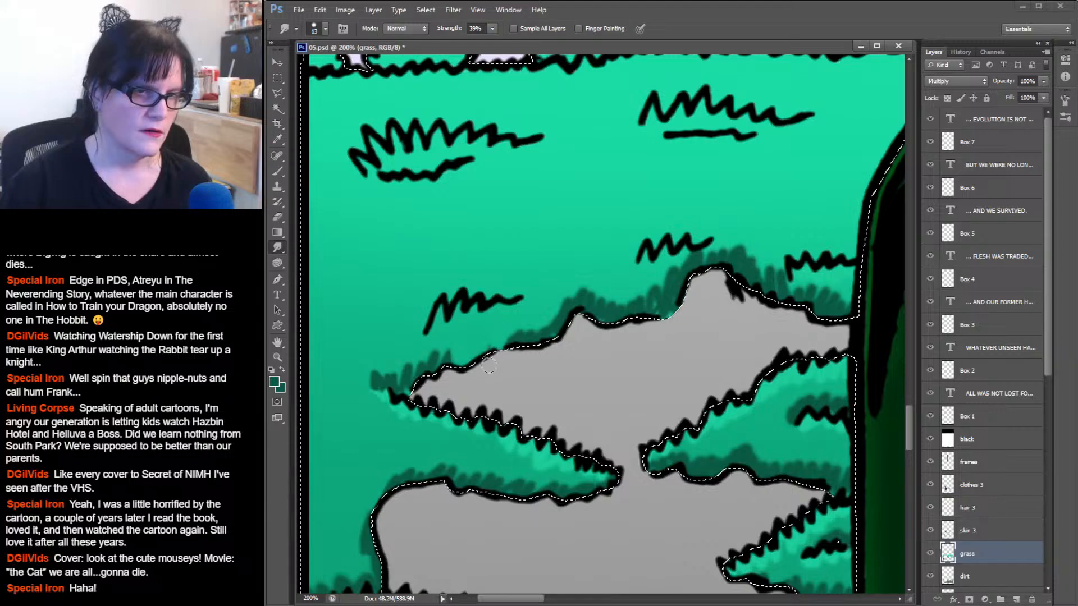
Try to brush a light green sampled from the field over the shadow at the dirt patch's pointed tip, and undo the stroke.
left_click(278, 139)
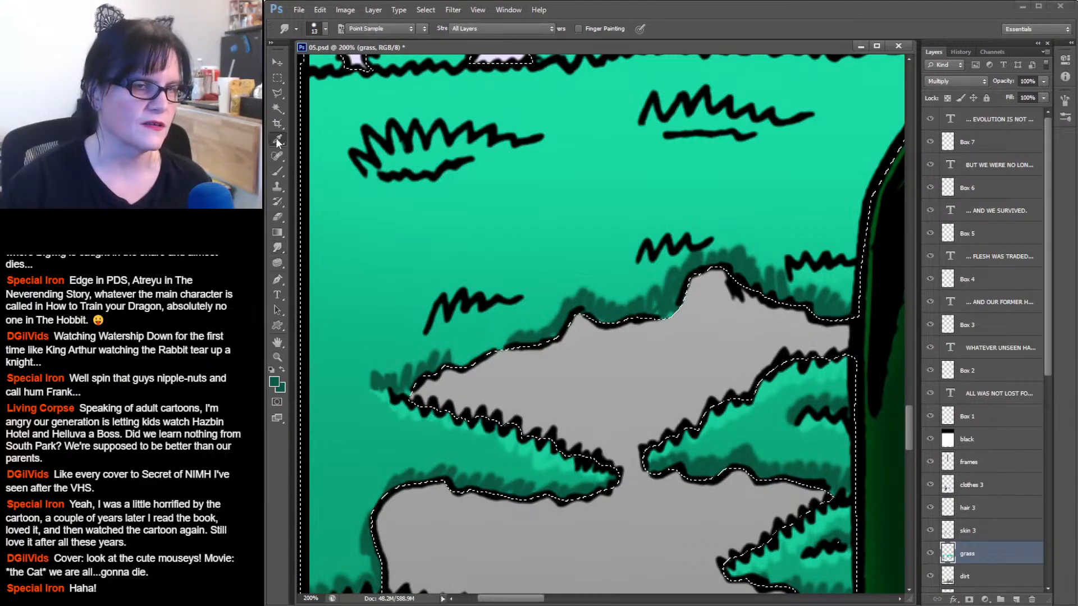
left_click(486, 228)
left_click(277, 171)
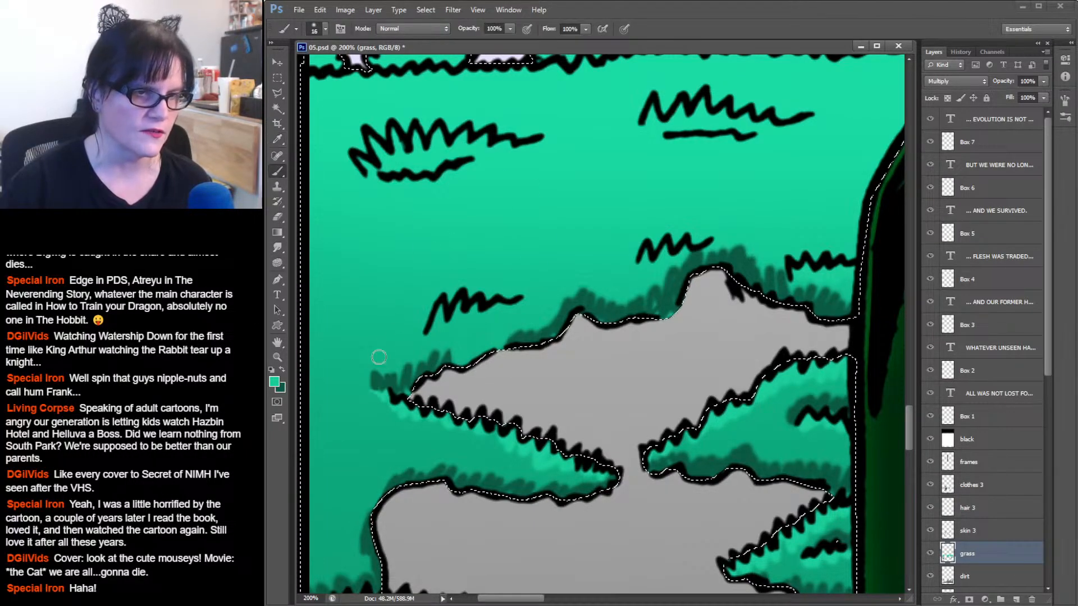
mouse_move(374, 359)
left_mouse_down()
mouse_move(381, 390)
mouse_move(375, 366)
left_mouse_up()
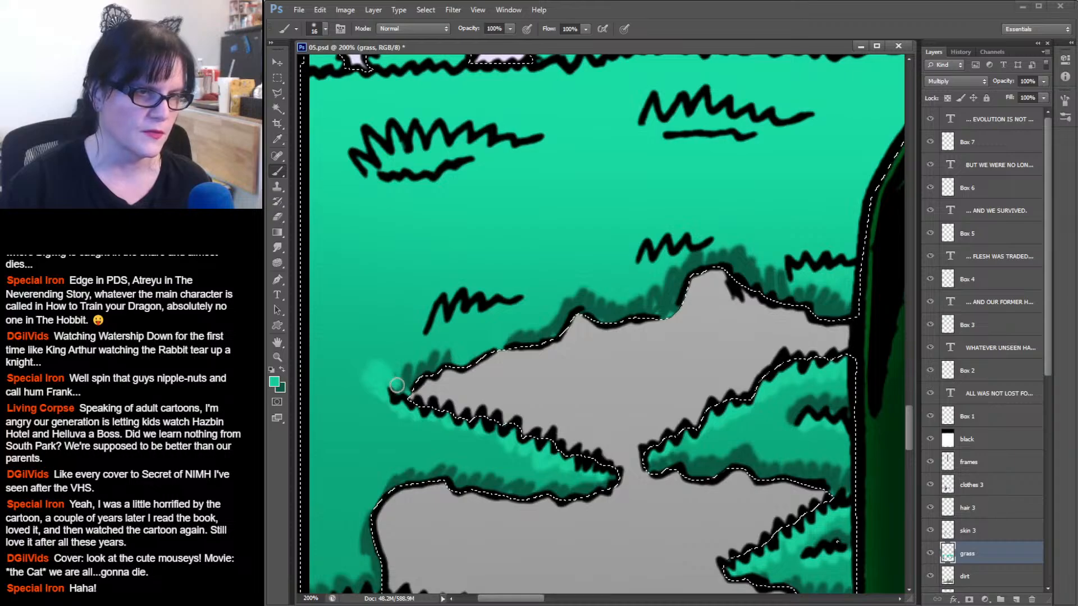
key("ctrl+z")
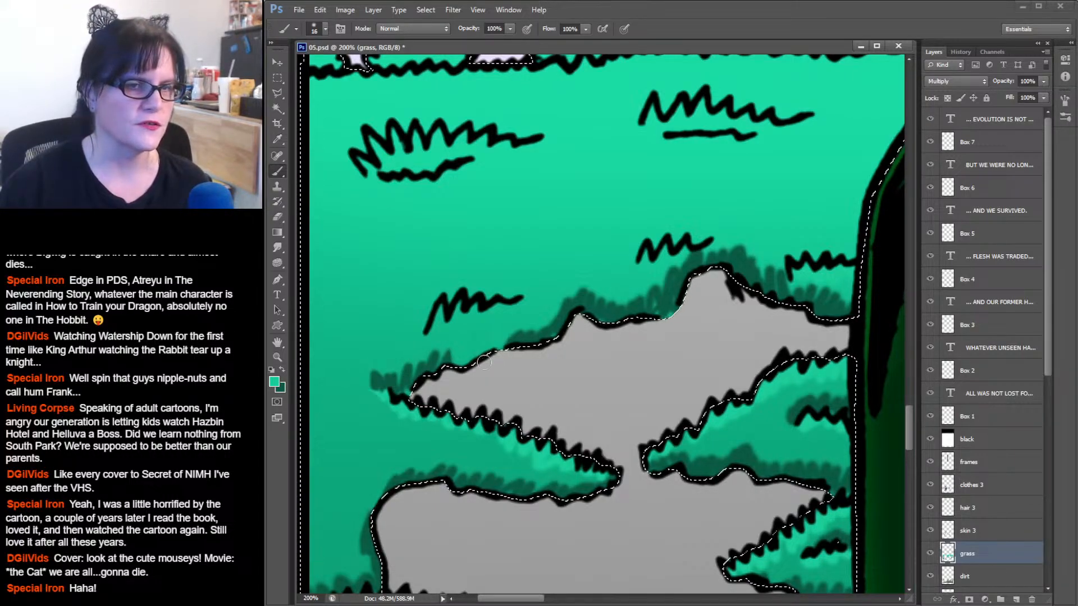
Sample the field green beside the grass tuft and brush it over the dark shadow at the dirt patch's pointed tip.
left_click(277, 139)
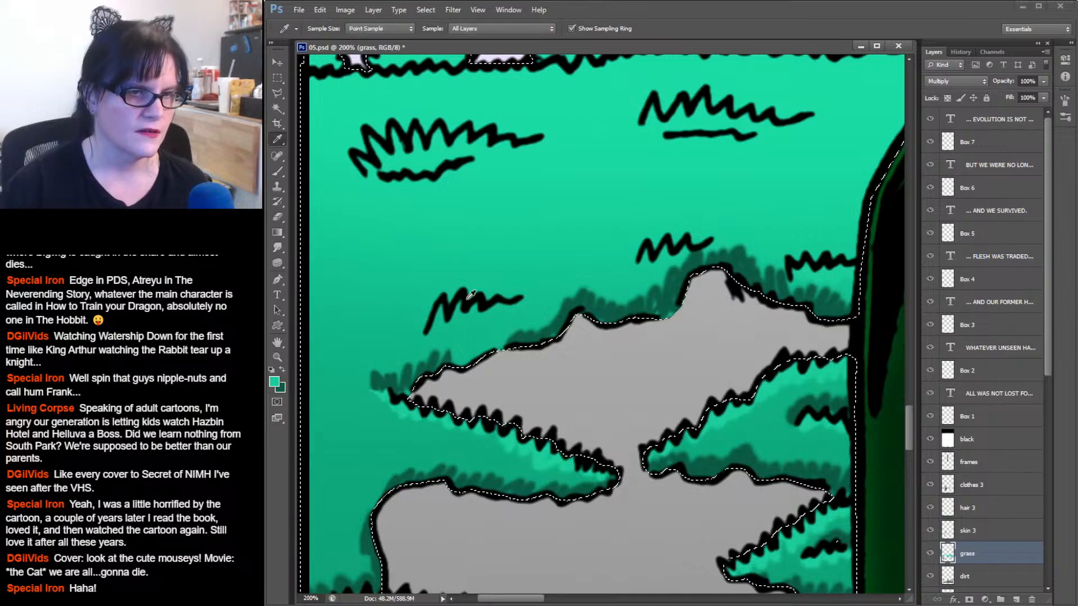
left_click(468, 300)
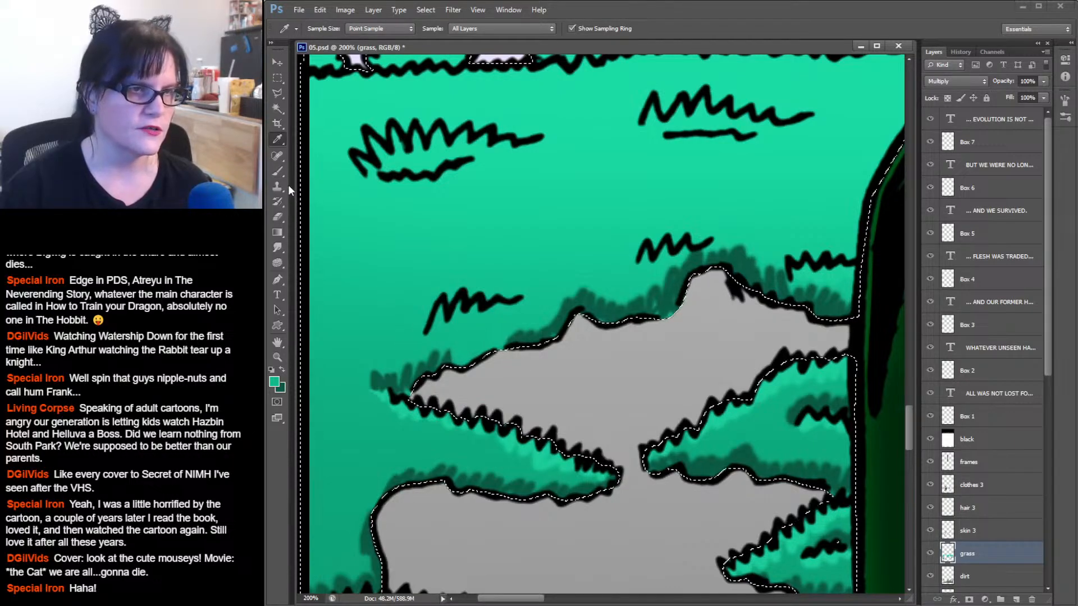
left_click(277, 171)
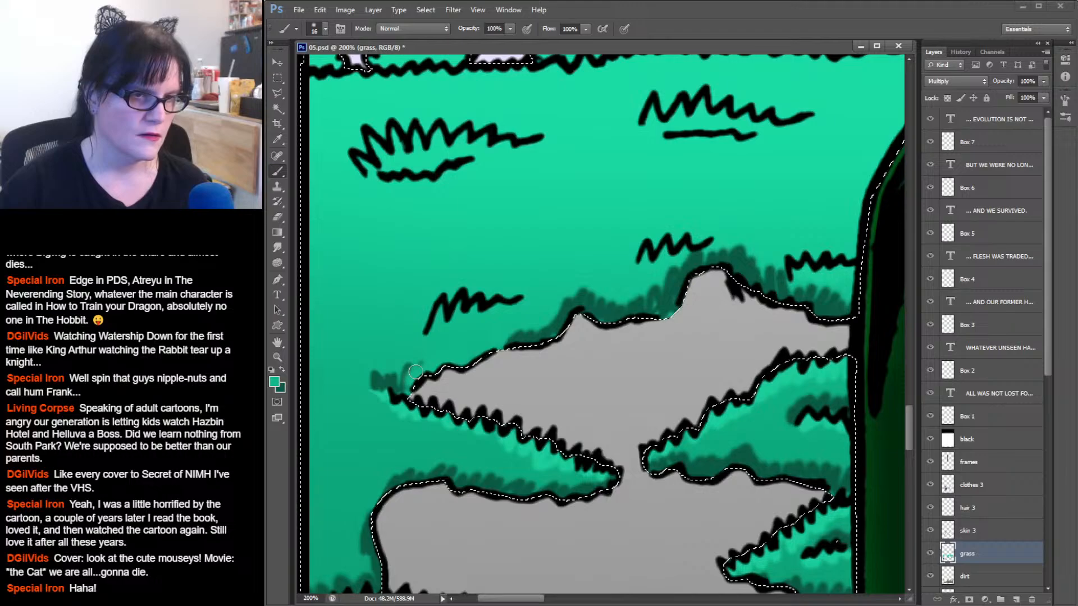
mouse_move(389, 374)
left_mouse_down()
mouse_move(365, 371)
mouse_move(391, 383)
left_mouse_up()
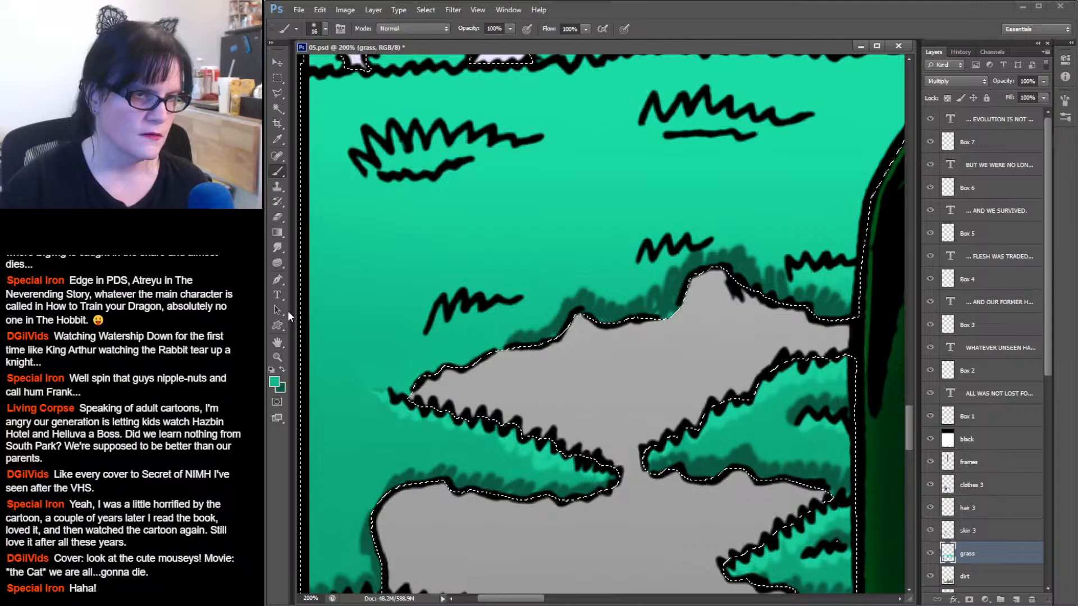
left_click(277, 249)
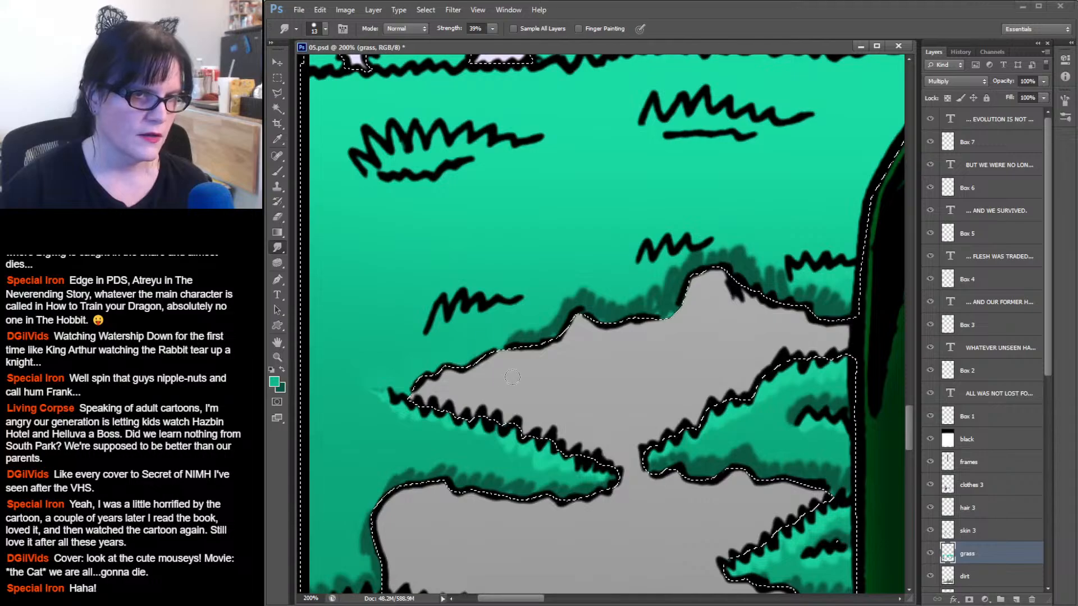
Brush matching field greens over the remaining dark shadow along the dirt patch's upper edge up to the caped figure.
left_click(278, 141)
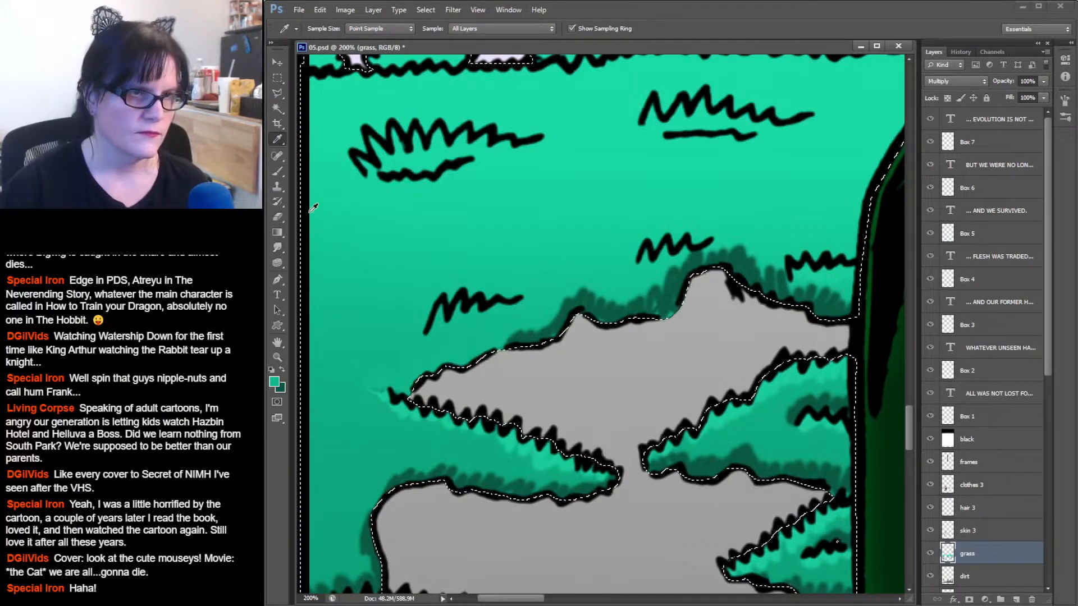
left_click(277, 172)
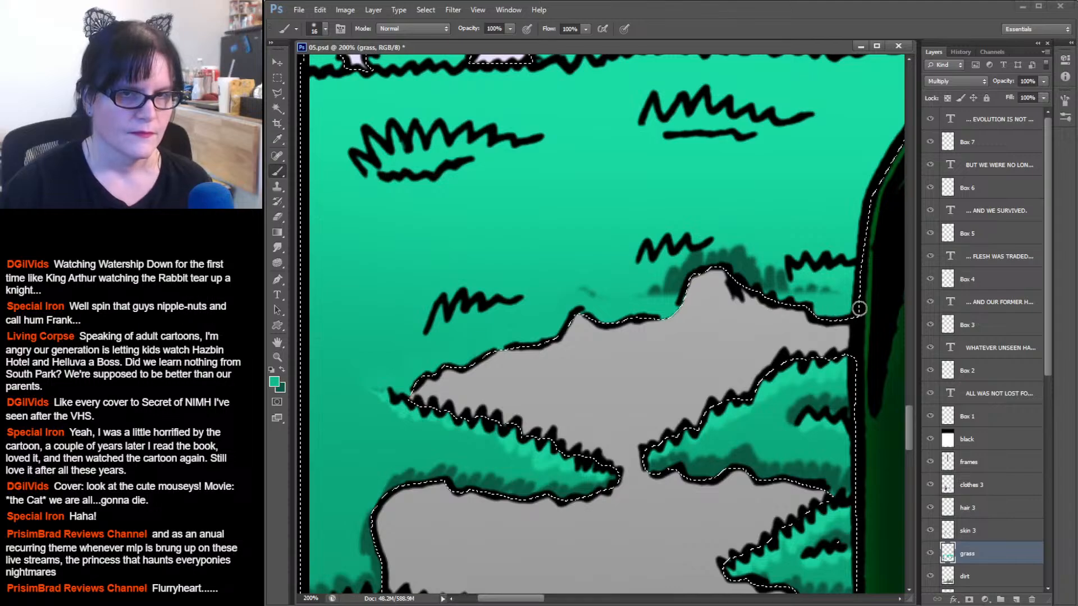
left_click(277, 141)
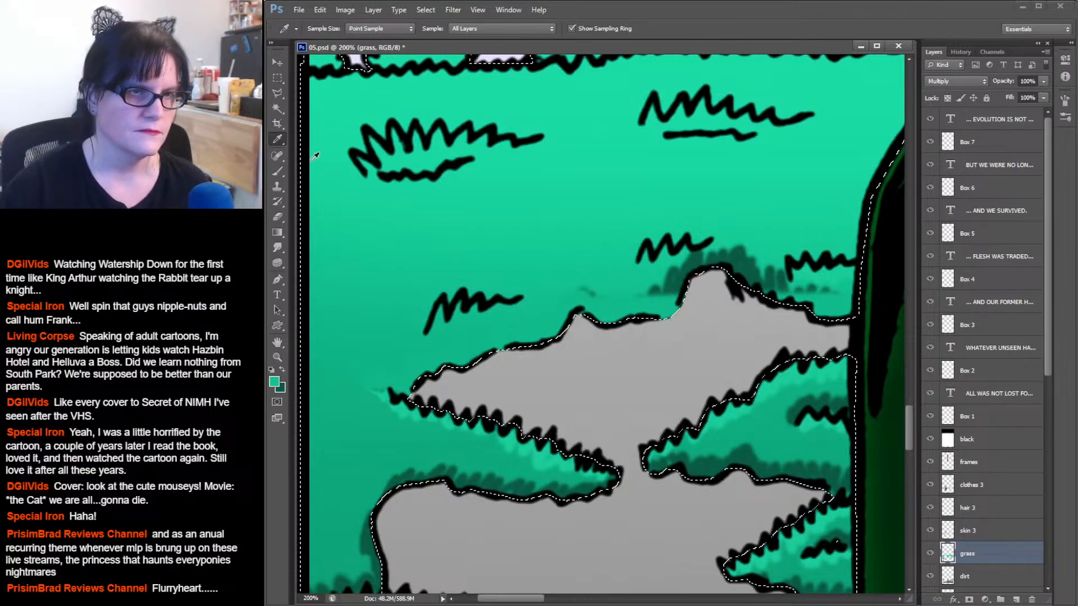
left_click(277, 172)
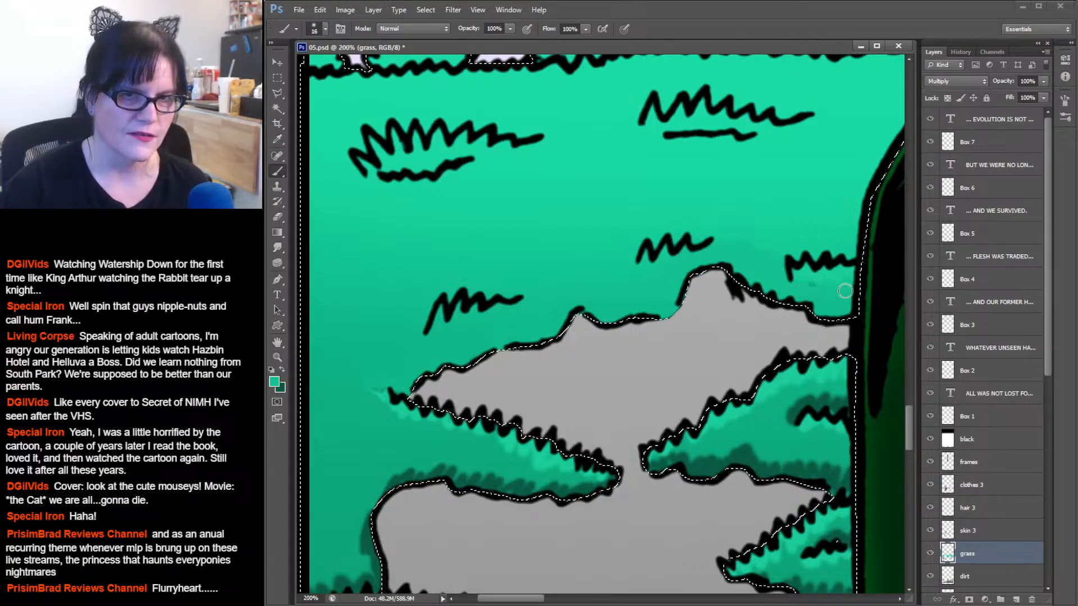
left_click(278, 248)
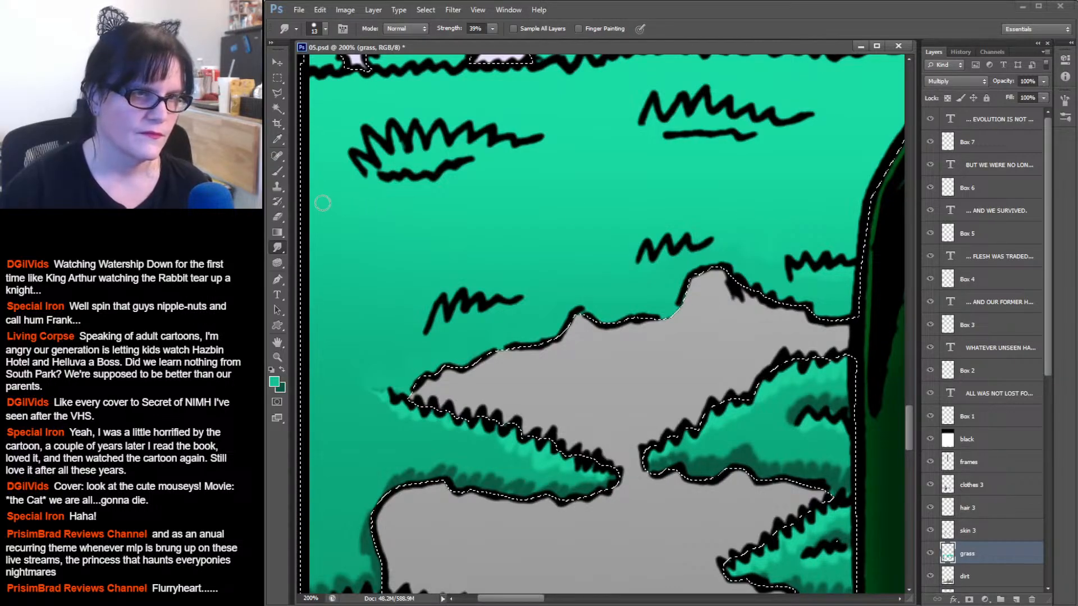
Sample the highlight green from the grass between the dirt patches and brighten it to #1ce3a9.
left_click(277, 140)
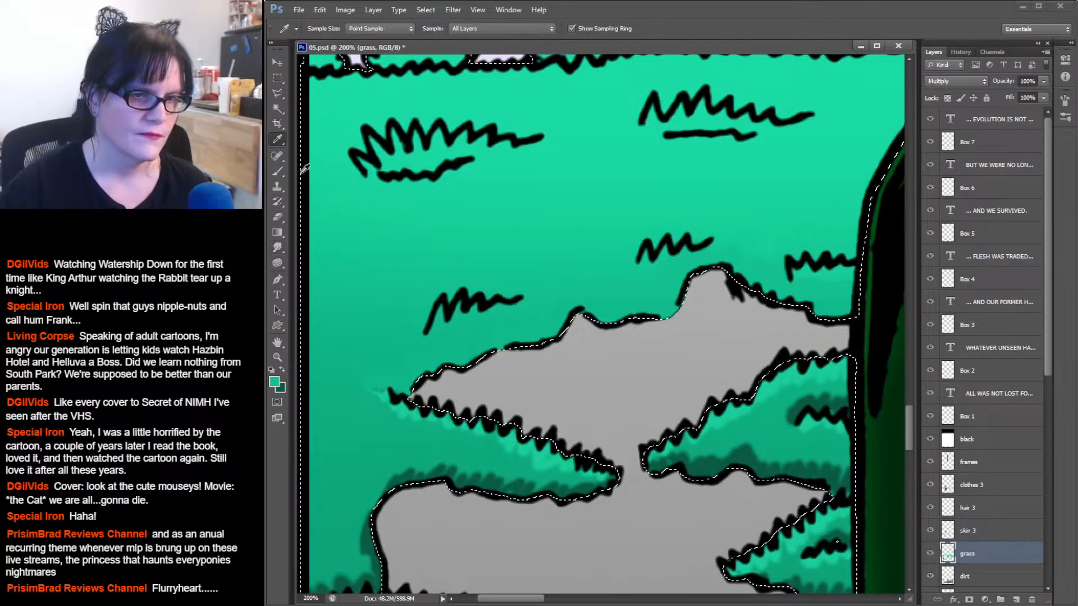
left_click(496, 483)
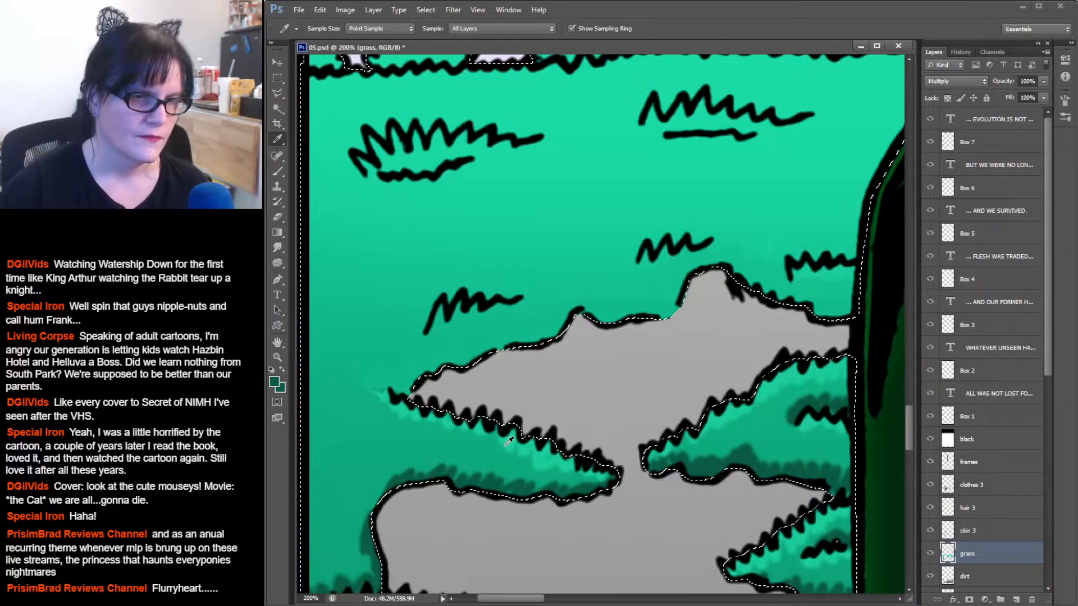
left_click(542, 459)
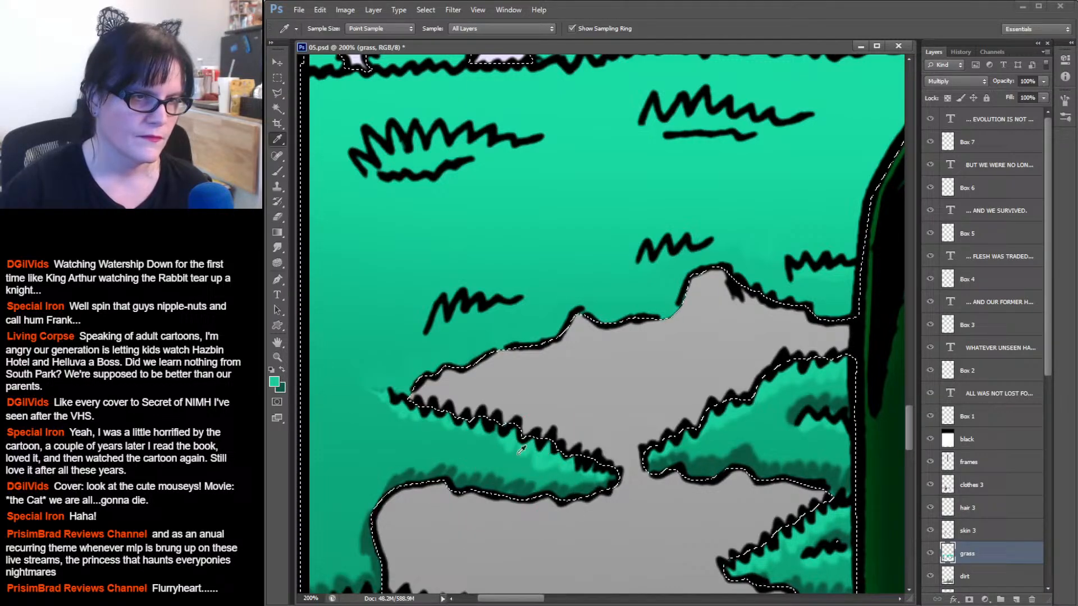
left_click(274, 382)
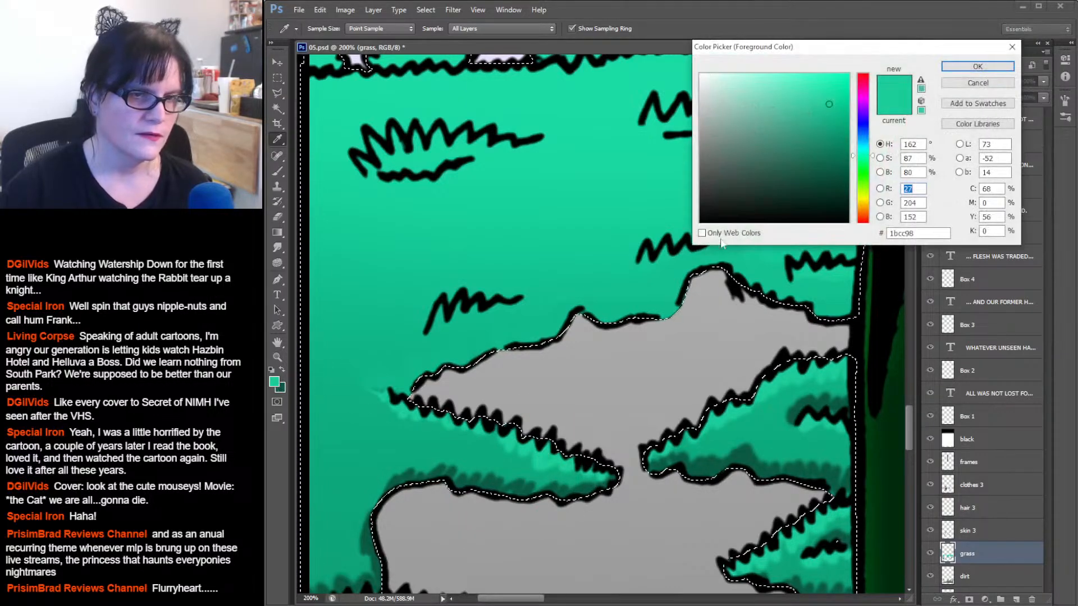
left_click(830, 94)
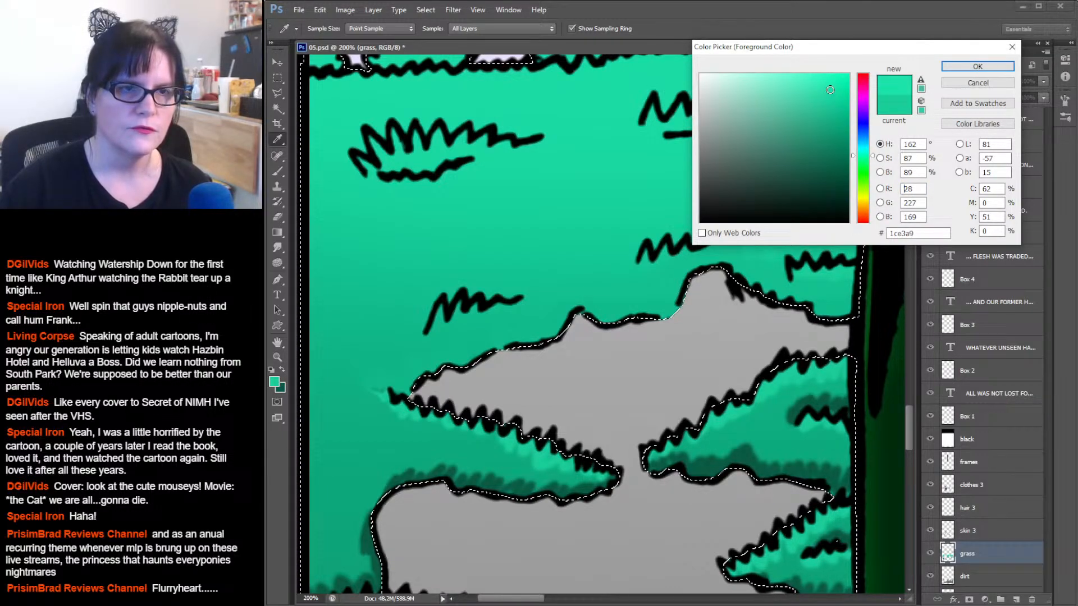
left_click(978, 66)
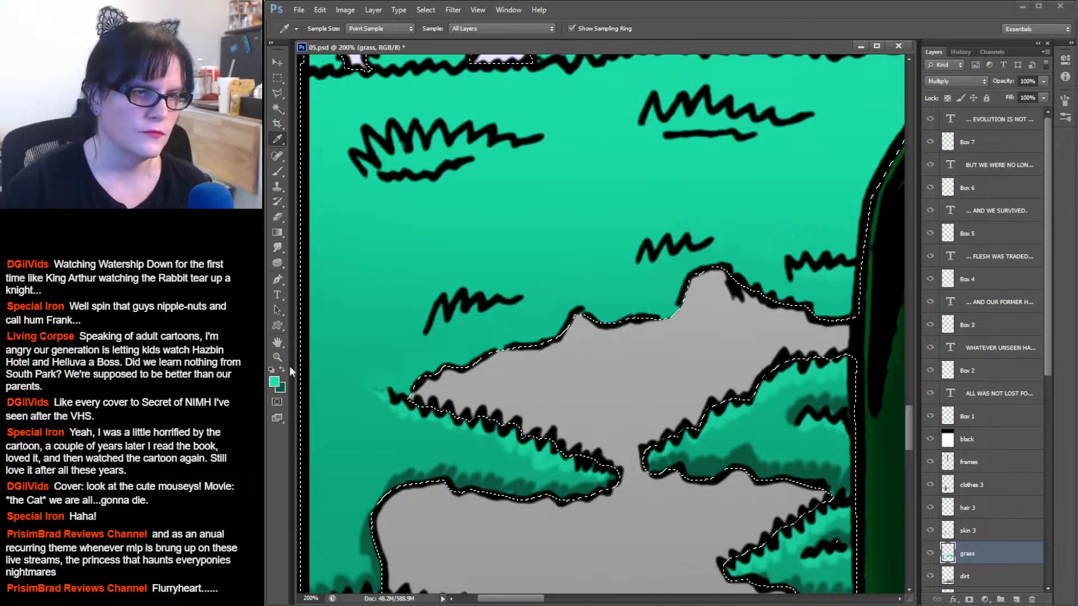
Set the shadow green to #0d7a5b and brush it in short blades along the dirt patch's upper edge.
left_click(275, 383)
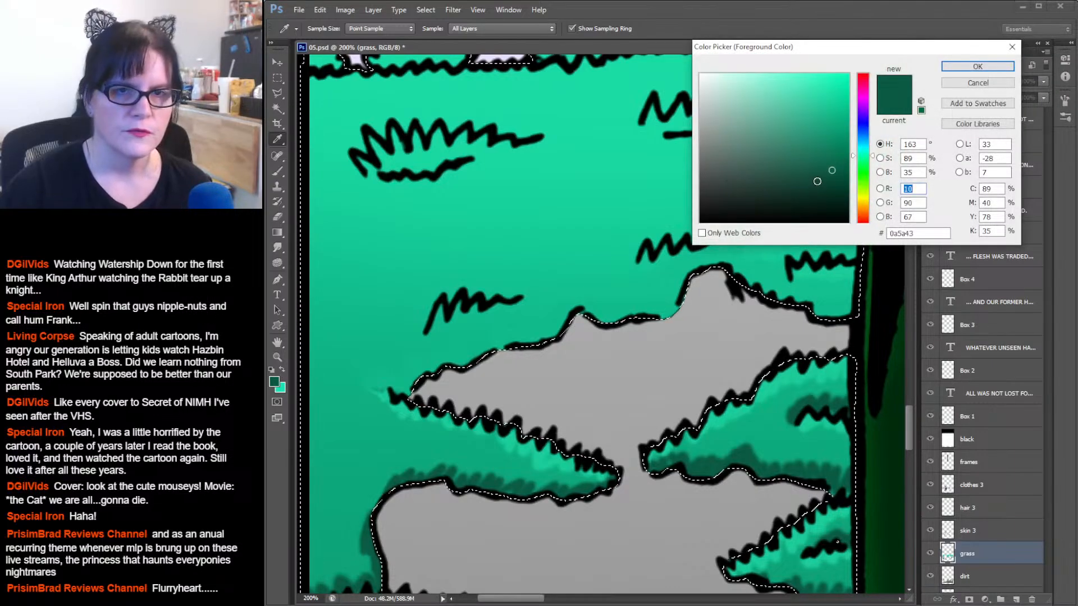
left_click_drag(832, 167, 833, 153)
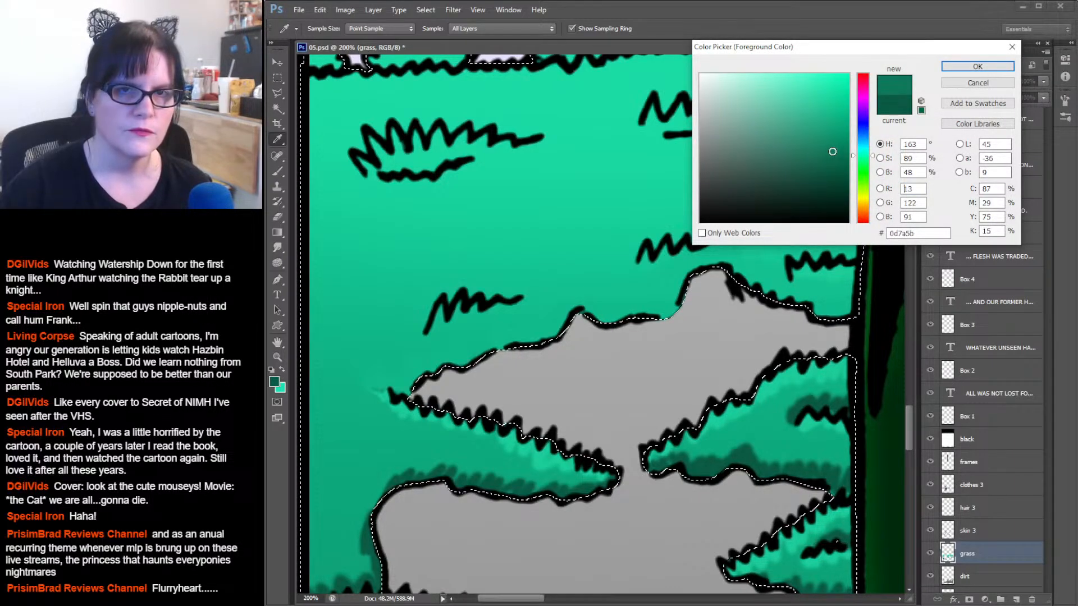
left_click(971, 66)
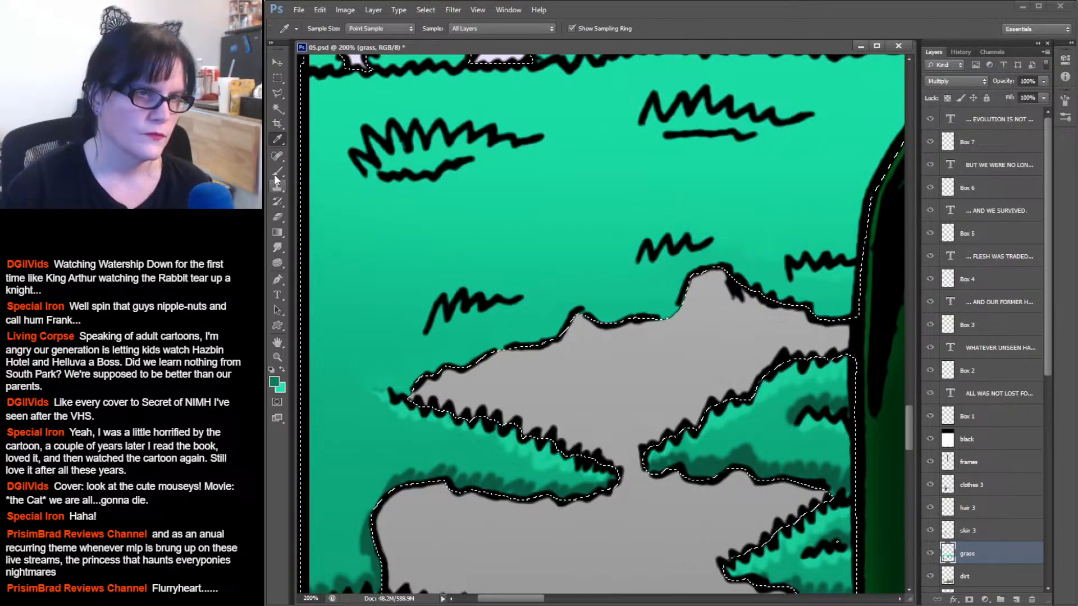
left_click(277, 173)
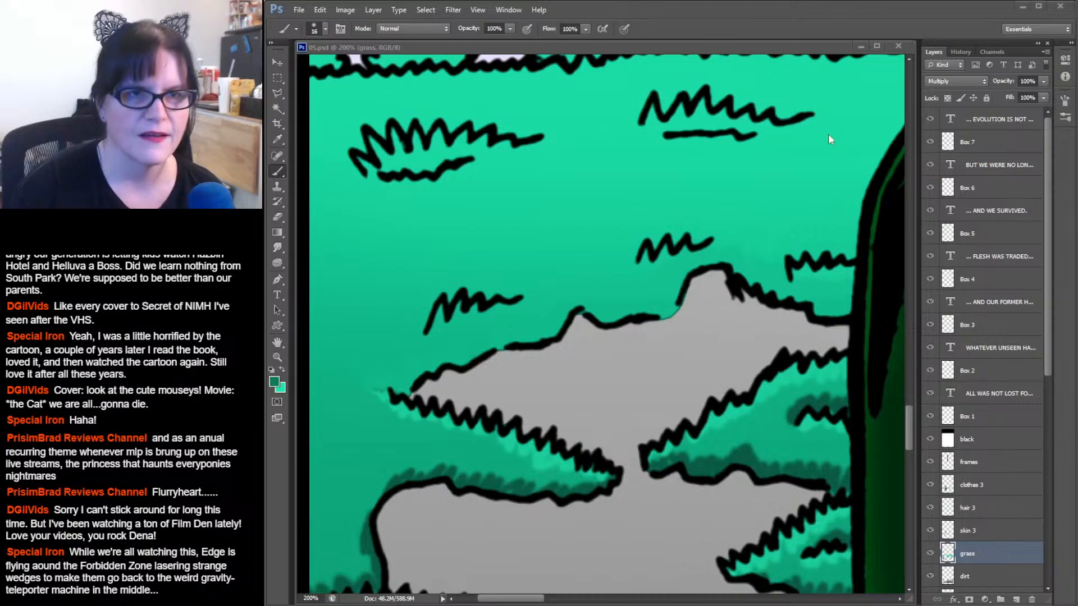
left_click(787, 16)
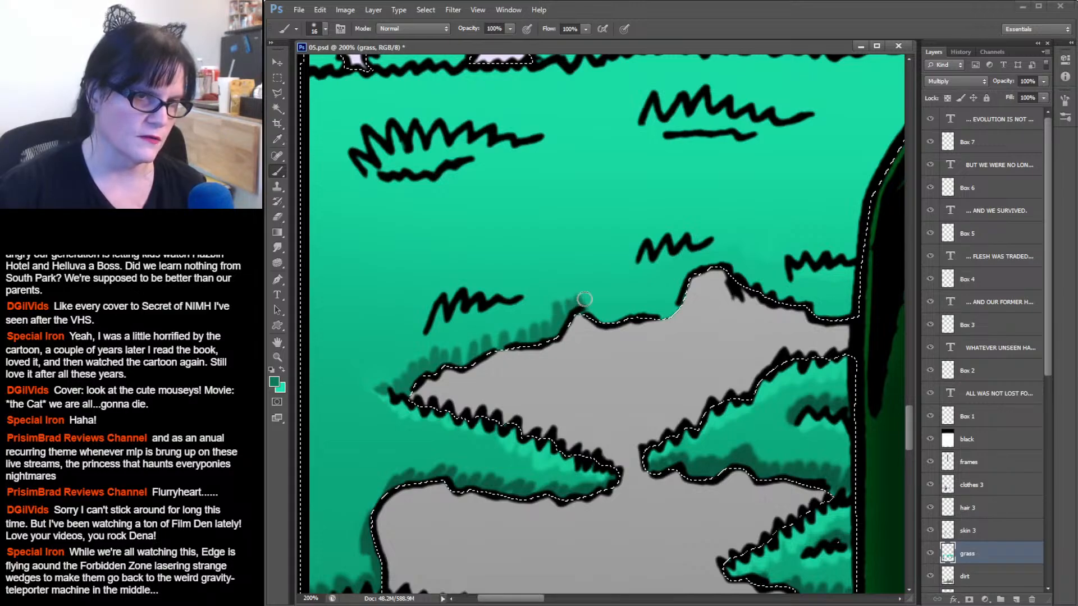
mouse_move(585, 299)
left_mouse_down()
mouse_move(619, 302)
mouse_move(667, 312)
mouse_move(684, 285)
mouse_move(660, 315)
mouse_move(596, 312)
mouse_move(761, 262)
mouse_move(678, 294)
mouse_move(686, 271)
mouse_move(693, 280)
mouse_move(720, 254)
mouse_move(762, 289)
mouse_move(787, 283)
mouse_move(827, 314)
mouse_move(855, 297)
mouse_move(840, 315)
mouse_move(809, 309)
left_mouse_up()
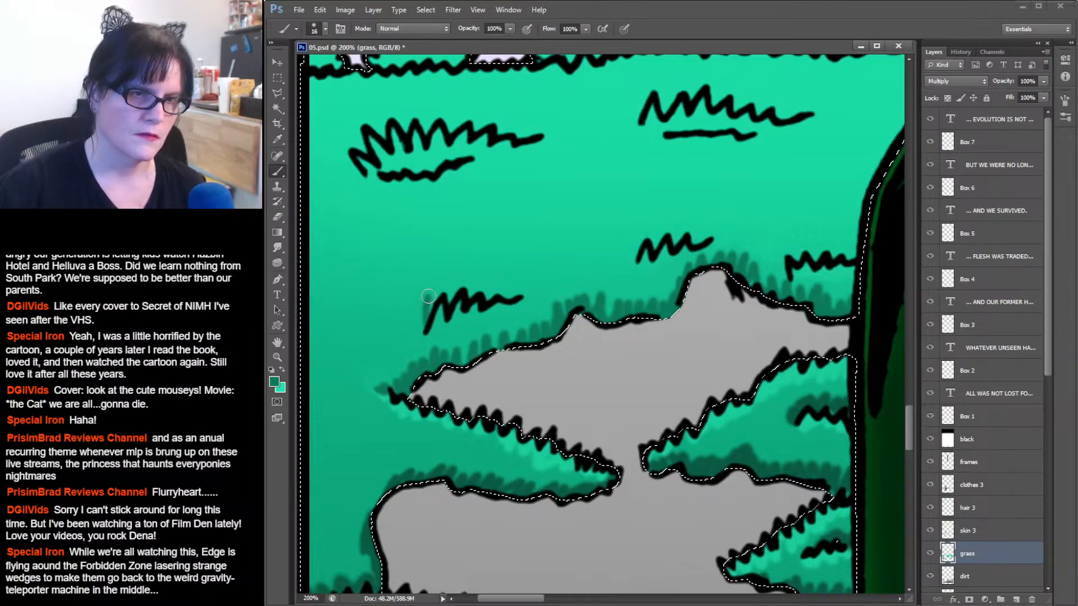
Brush the #0d7a5b shadow around the tops of the grass tufts in the field above the dirt patch.
mouse_move(429, 296)
left_mouse_down()
mouse_move(428, 319)
mouse_move(441, 288)
mouse_move(448, 305)
mouse_move(460, 286)
mouse_move(470, 301)
mouse_move(517, 292)
left_mouse_up()
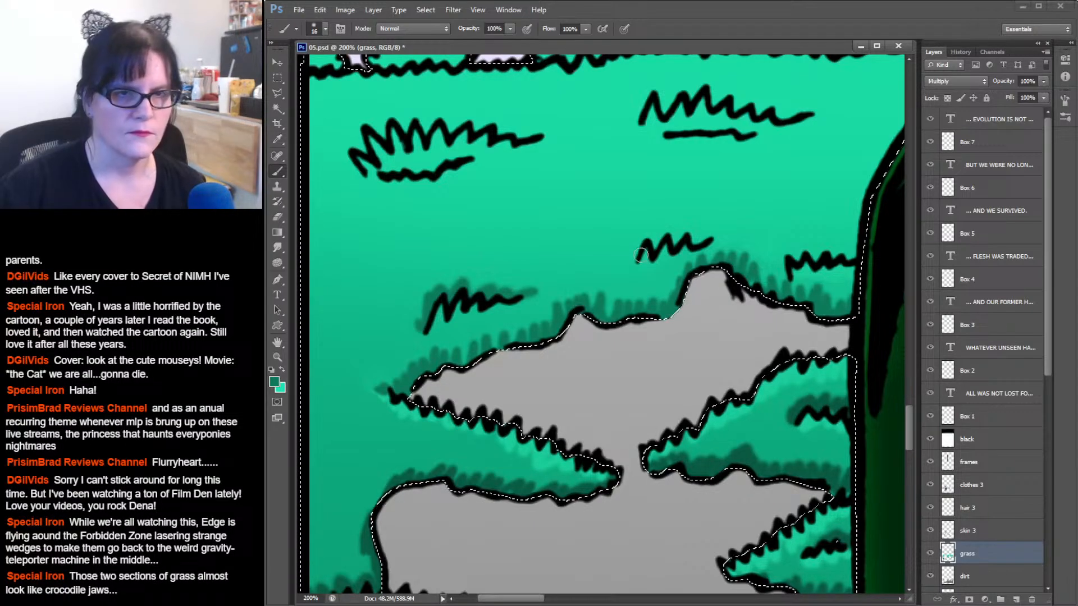
left_click_drag(634, 258, 673, 235)
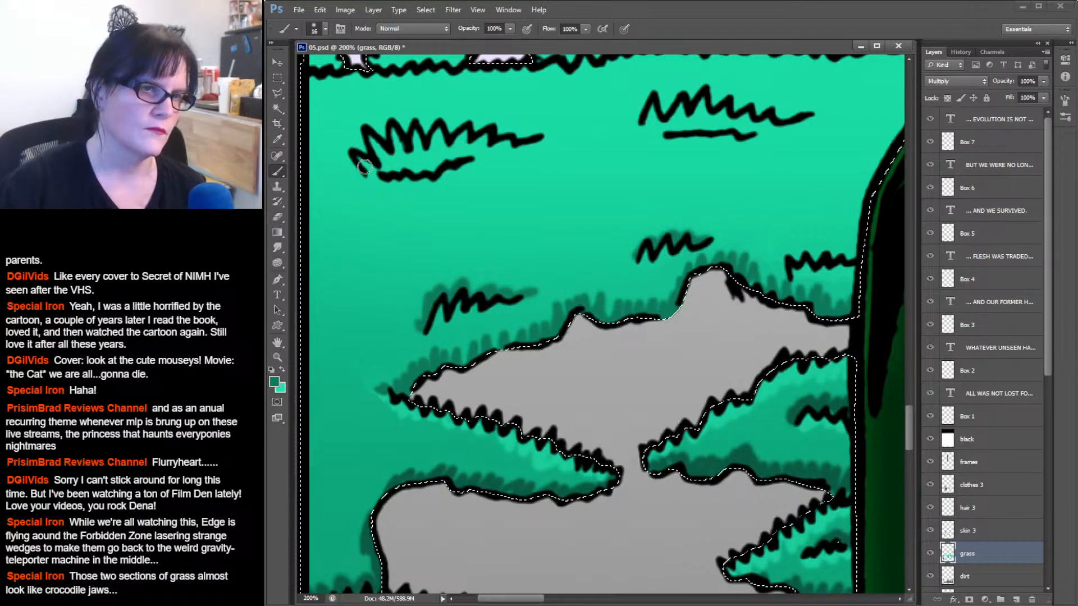
mouse_move(360, 171)
left_mouse_down()
mouse_move(363, 152)
mouse_move(364, 131)
mouse_move(399, 122)
mouse_move(374, 127)
mouse_move(392, 140)
mouse_move(416, 126)
mouse_move(401, 123)
mouse_move(408, 136)
mouse_move(428, 120)
mouse_move(428, 134)
mouse_move(480, 105)
mouse_move(448, 129)
mouse_move(469, 120)
mouse_move(537, 137)
left_mouse_up()
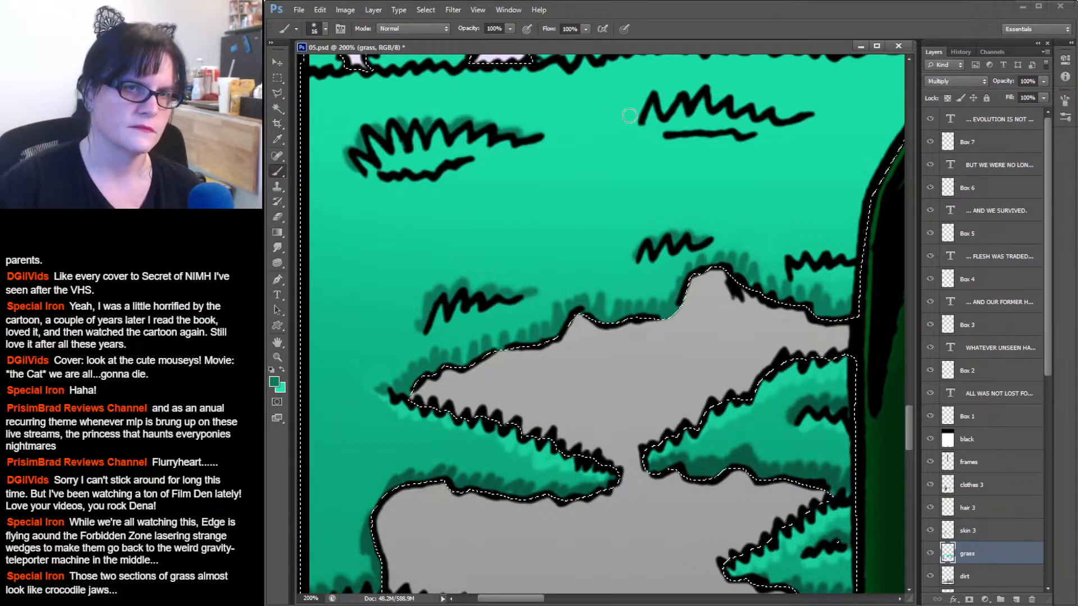
mouse_move(638, 117)
left_mouse_down()
mouse_move(728, 92)
mouse_move(699, 112)
mouse_move(665, 112)
mouse_move(683, 93)
mouse_move(721, 86)
mouse_move(716, 102)
mouse_move(729, 98)
mouse_move(710, 105)
mouse_move(818, 114)
left_mouse_up()
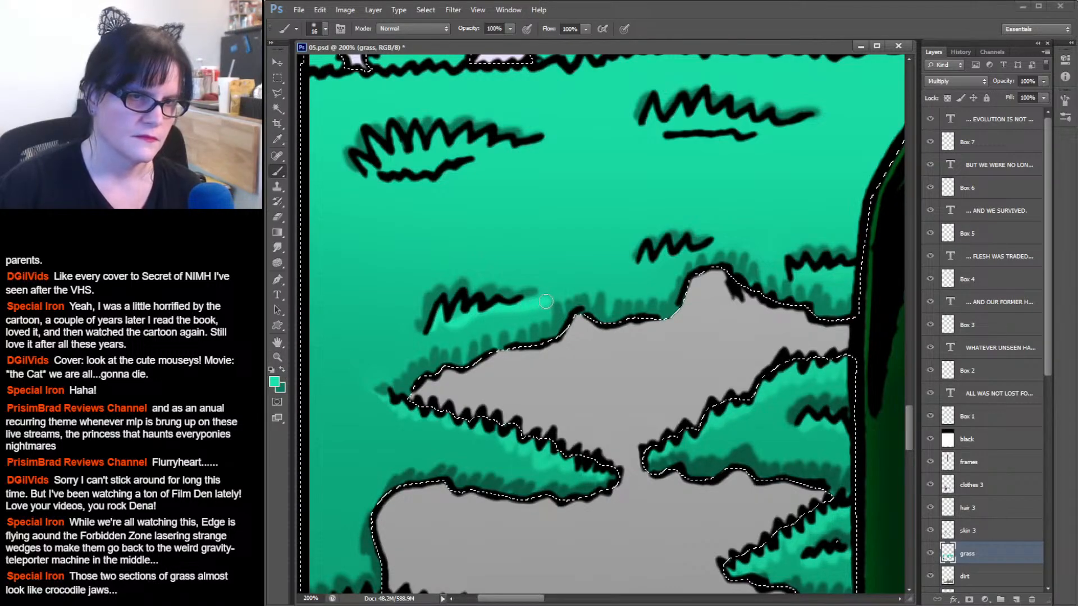
Set the highlight green to #27f5b9, brush it beneath the tufts and the dirt patch's jagged edge, and undo the last highlight stroke.
left_click(280, 384)
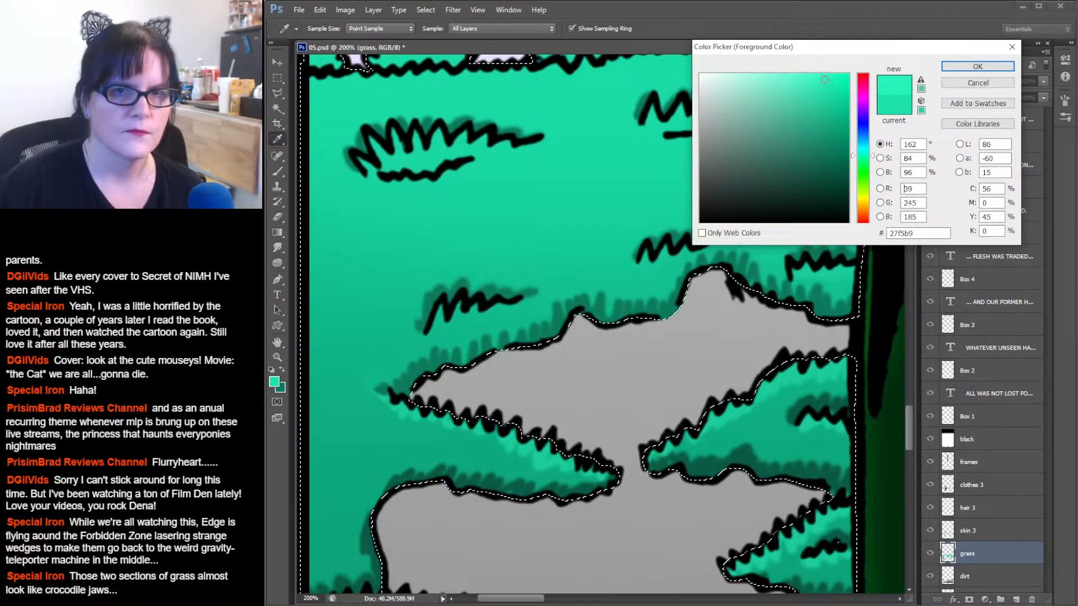
left_click(824, 79)
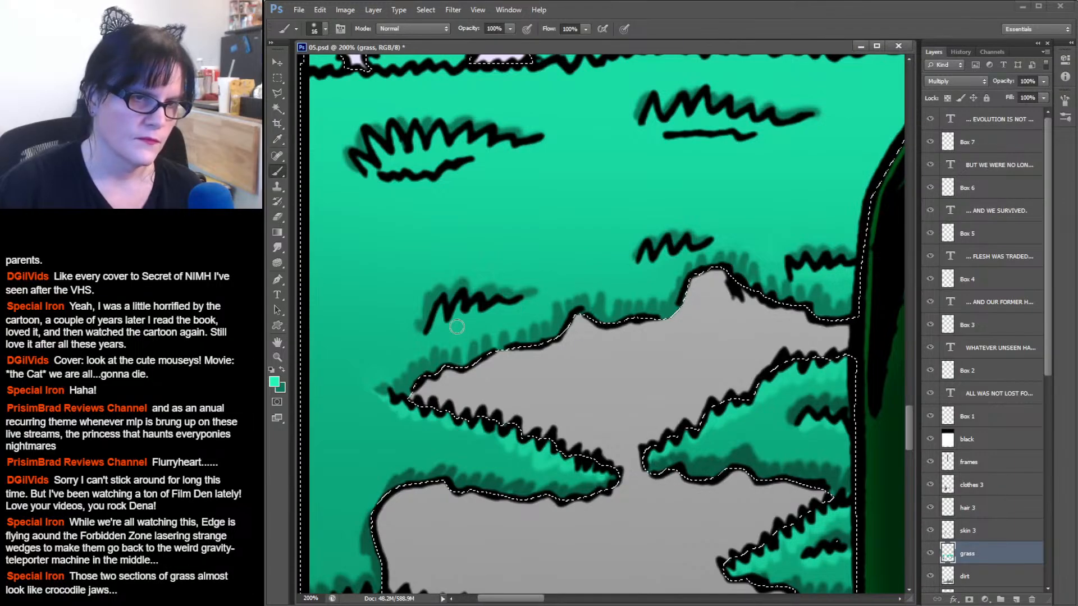
mouse_move(429, 333)
left_mouse_down()
mouse_move(439, 306)
mouse_move(447, 324)
mouse_move(467, 310)
left_mouse_up()
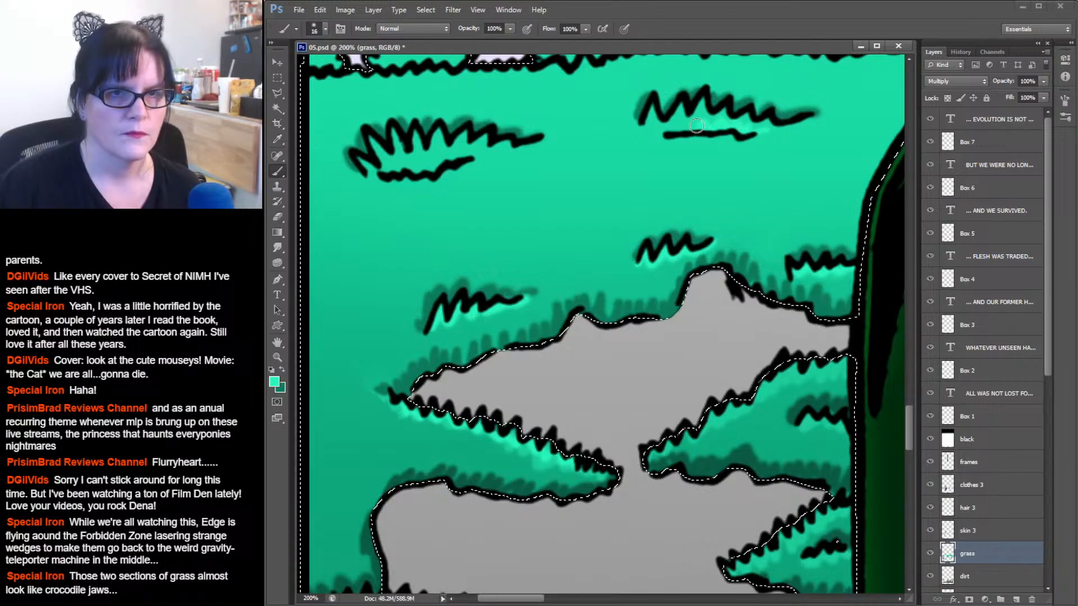
left_click_drag(696, 126, 676, 129)
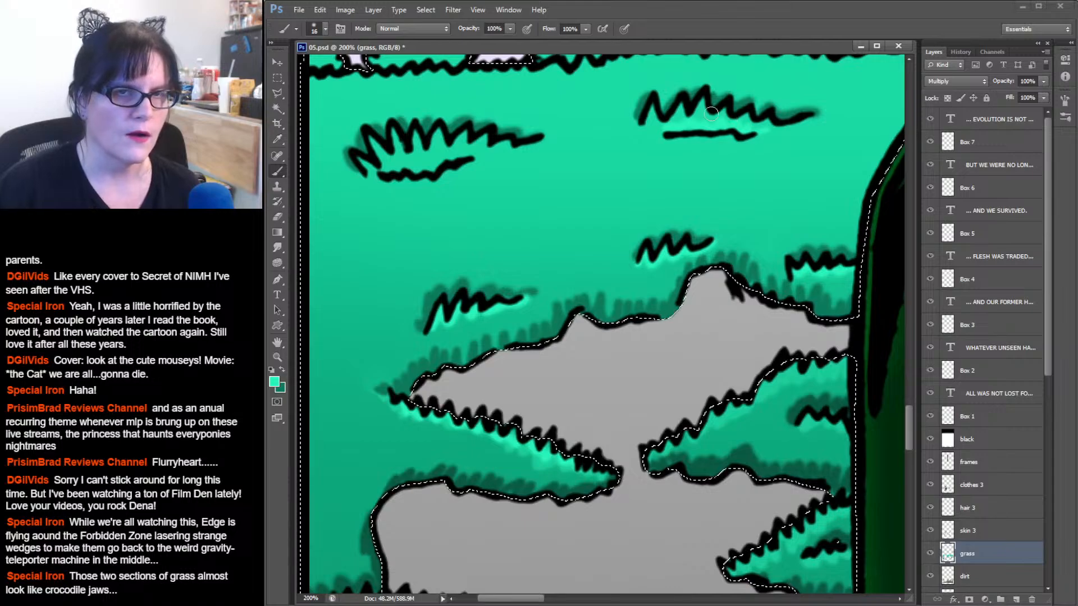
key("ctrl+z")
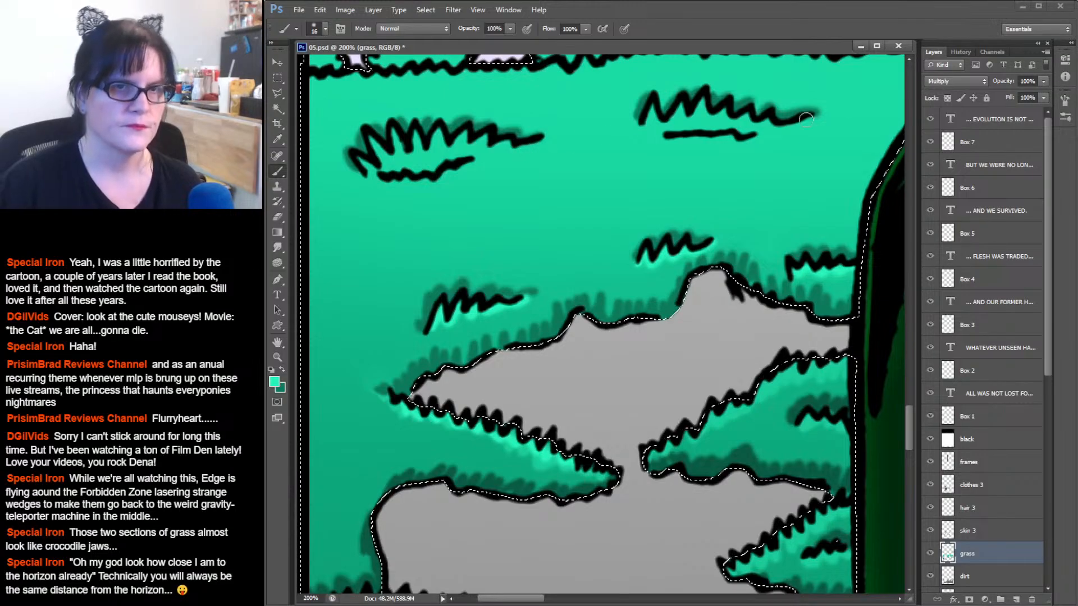
Brush the darker shadow green around the small tuft above the robotic hand and the tops of the tufts beside the blue-shirted figure's head.
left_click_drag(870, 134, 343, 166)
left_click_drag(785, 177, 333, 194)
mouse_move(730, 157)
left_mouse_down()
mouse_move(505, 176)
mouse_move(375, 172)
mouse_move(397, 174)
left_mouse_up()
key("x")
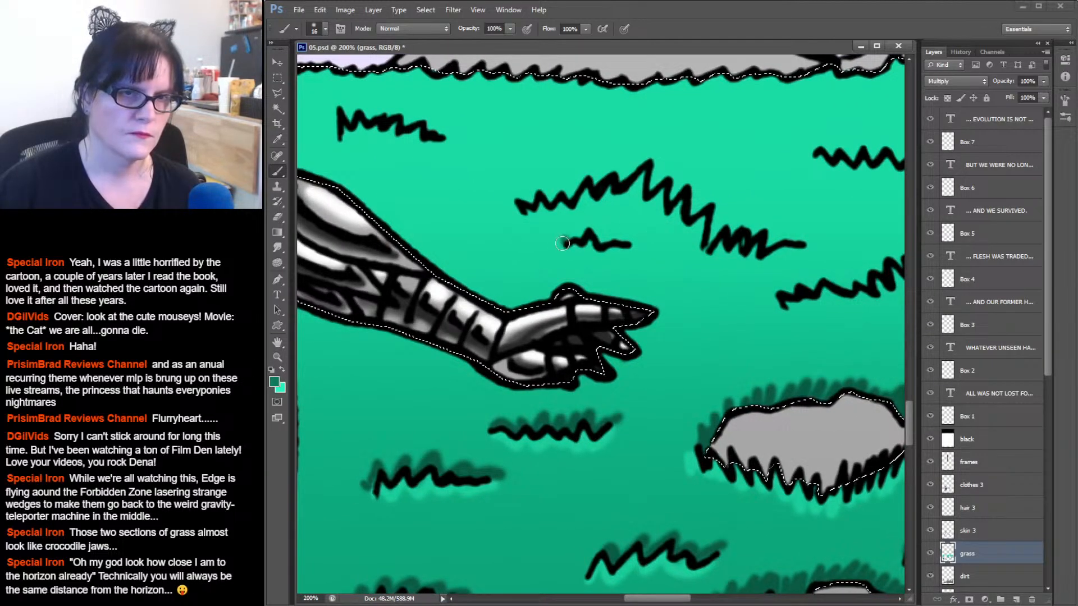
mouse_move(579, 241)
left_mouse_down()
mouse_move(591, 231)
mouse_move(636, 244)
left_mouse_up()
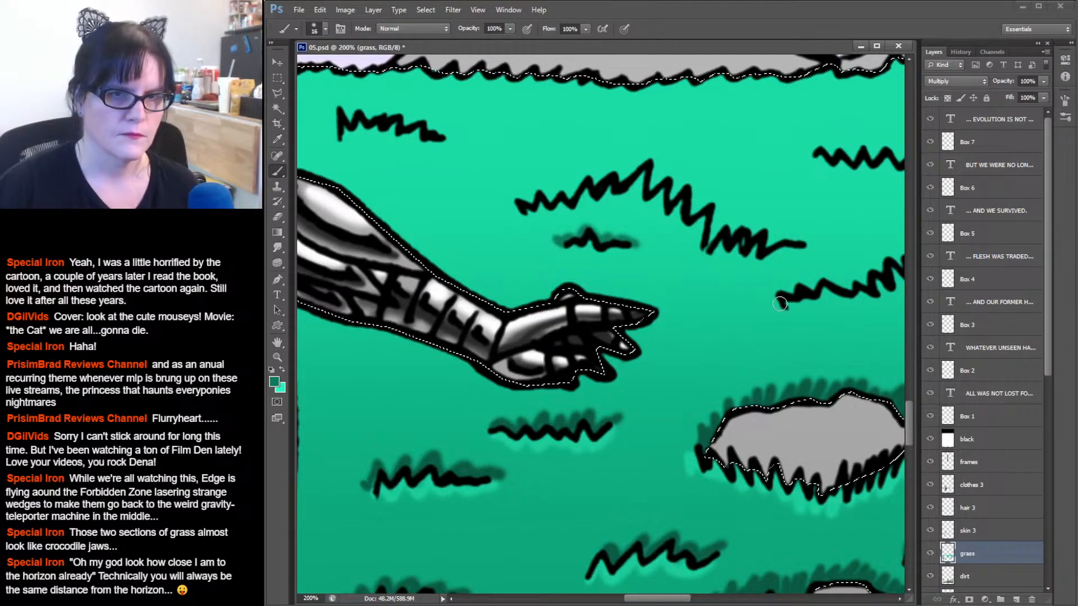
mouse_move(775, 289)
left_mouse_down()
mouse_move(829, 277)
mouse_move(871, 287)
mouse_move(880, 259)
mouse_move(589, 261)
mouse_move(617, 267)
mouse_move(684, 235)
mouse_move(729, 229)
mouse_move(711, 247)
mouse_move(695, 235)
mouse_move(698, 248)
mouse_move(718, 235)
mouse_move(731, 249)
mouse_move(715, 238)
mouse_move(718, 254)
mouse_move(744, 251)
mouse_move(739, 265)
mouse_move(738, 243)
mouse_move(752, 242)
mouse_move(768, 267)
mouse_move(760, 263)
mouse_move(787, 269)
mouse_move(777, 267)
mouse_move(774, 283)
mouse_move(817, 293)
left_mouse_up()
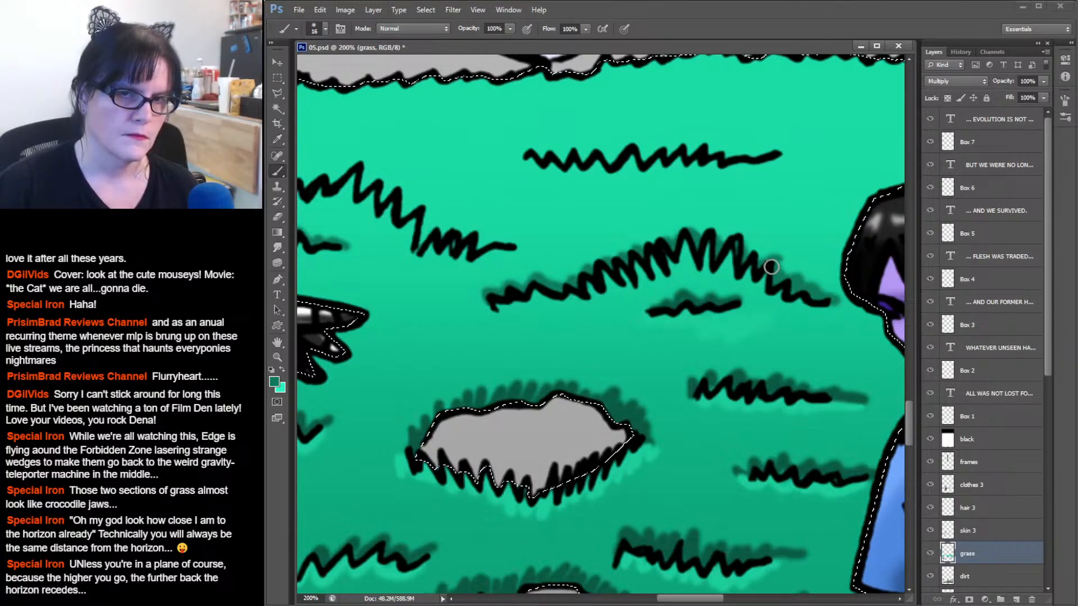
Smudge the shadow on the long tuft's end nearest the figure's head, and ready the Brush with the highlight green.
left_click(280, 248)
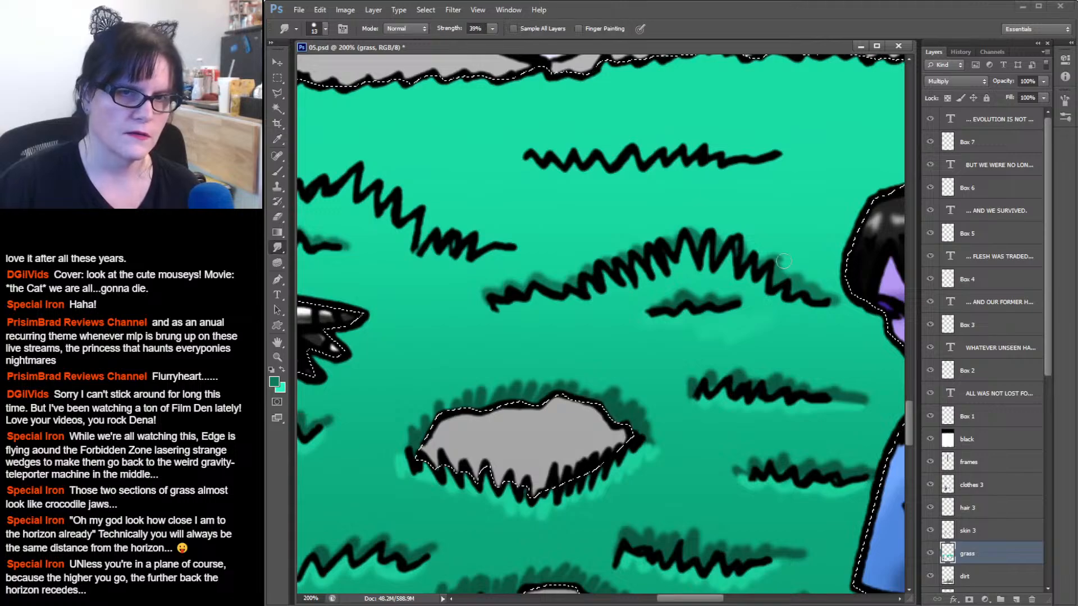
mouse_move(782, 259)
left_mouse_down()
mouse_move(811, 273)
mouse_move(798, 285)
mouse_move(824, 282)
mouse_move(835, 304)
left_mouse_up()
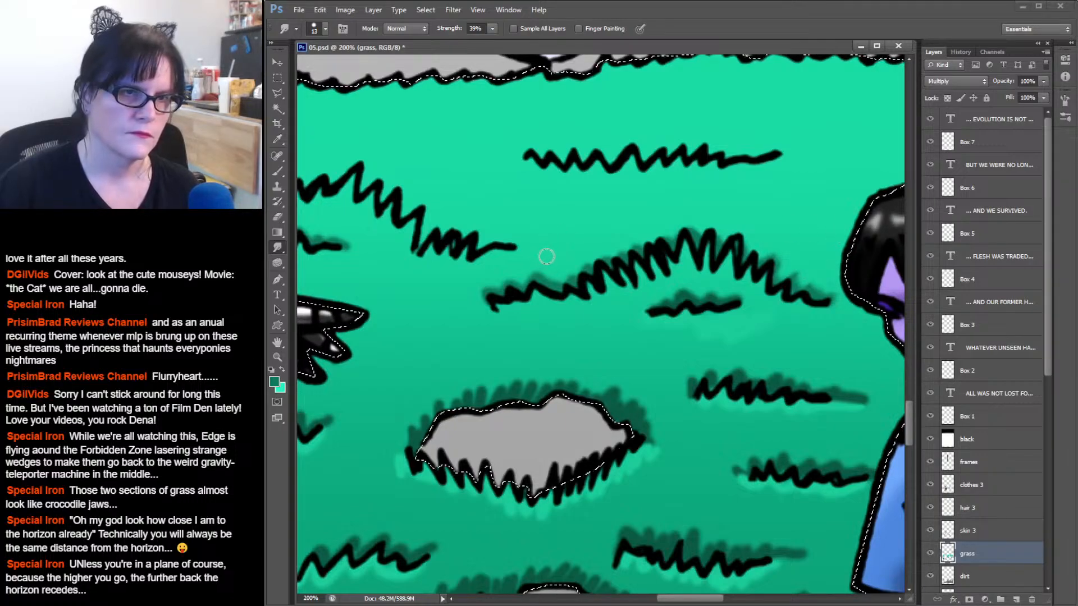
left_click_drag(548, 238, 565, 219)
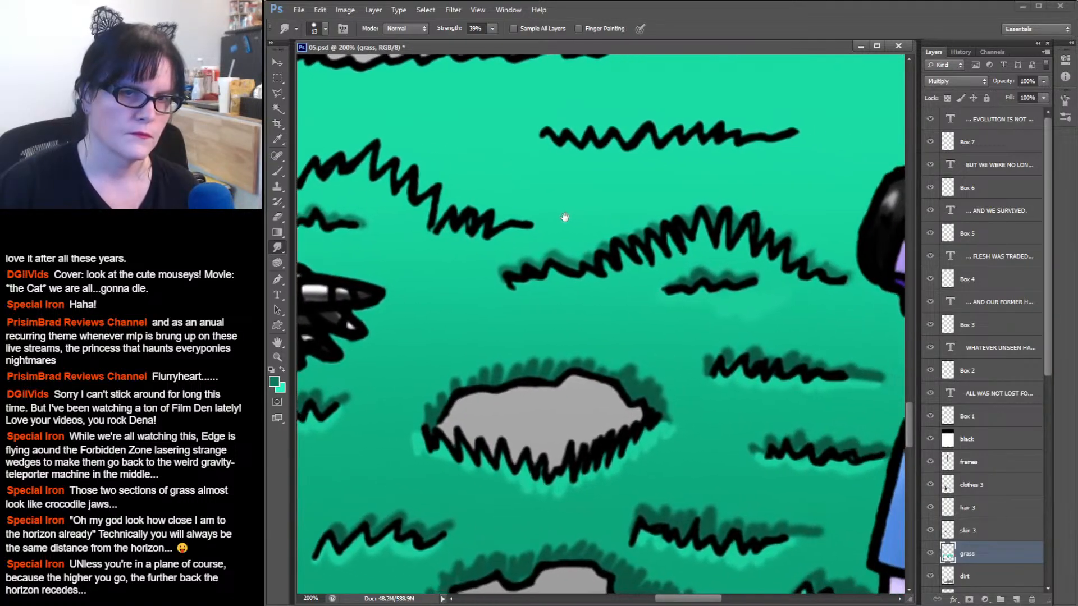
left_click(283, 369)
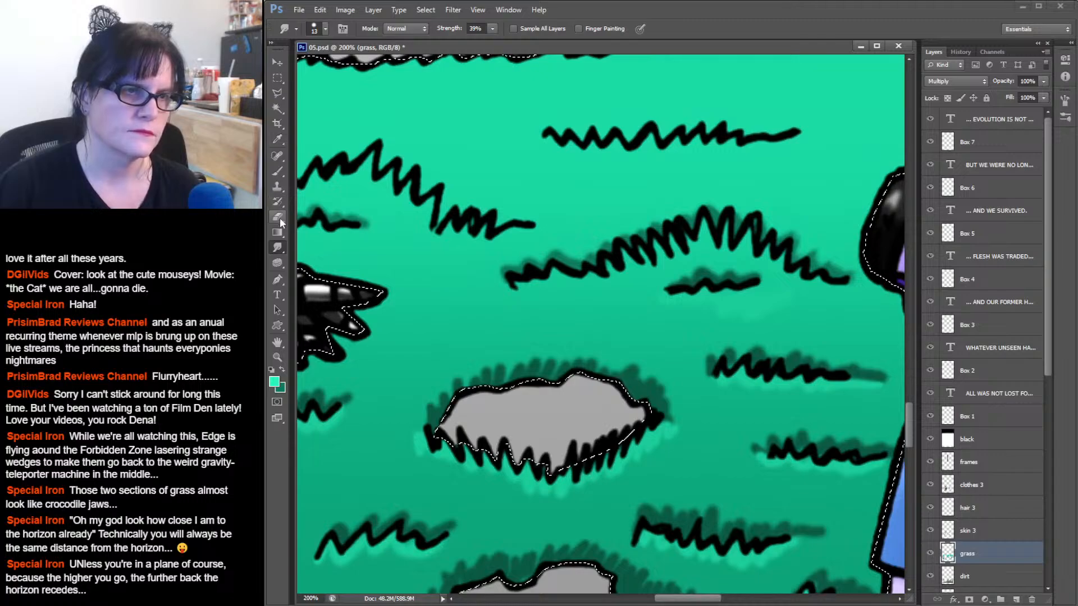
left_click(277, 171)
left_click_drag(717, 322, 741, 299)
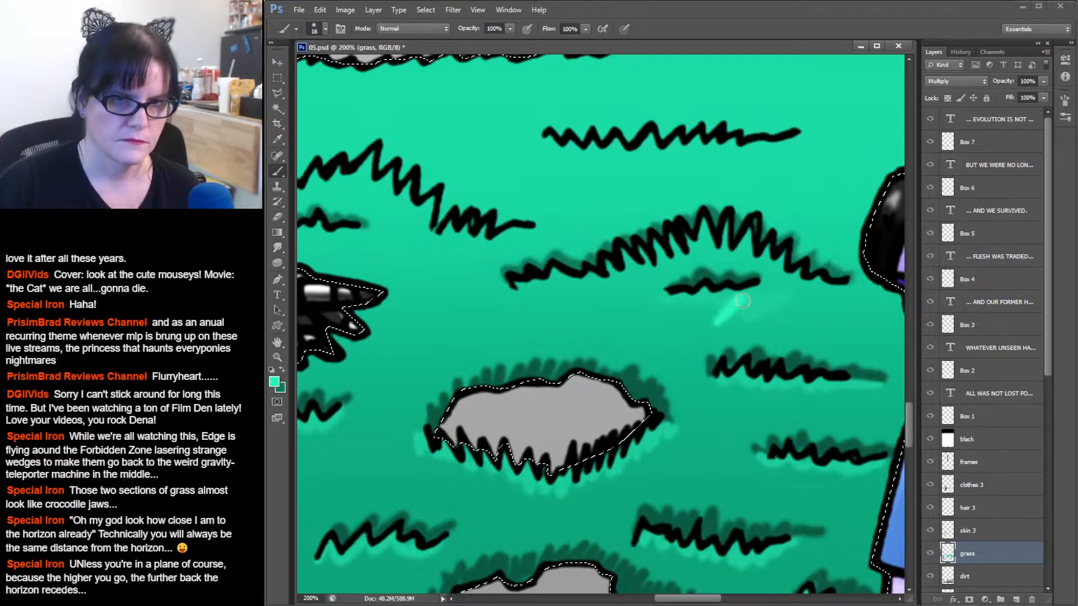
key("ctrl+z")
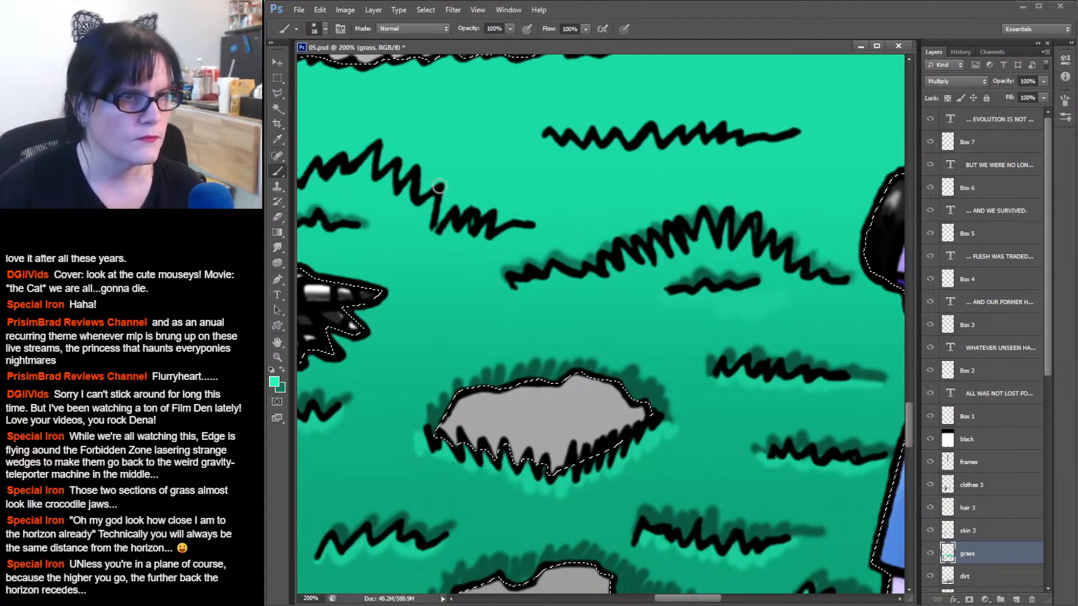
left_click_drag(688, 314, 738, 303)
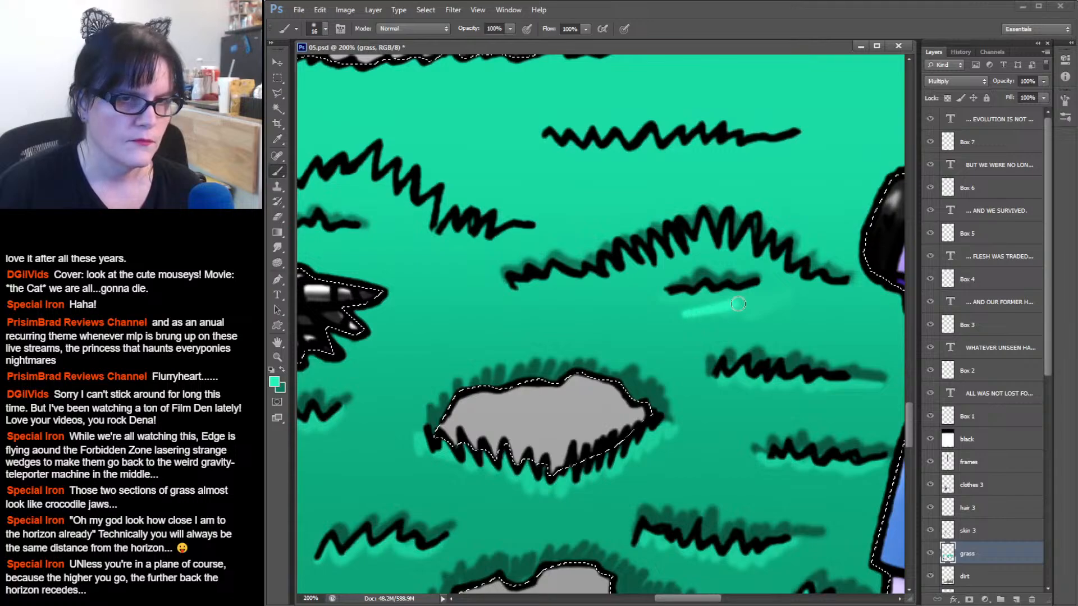
key("ctrl+z")
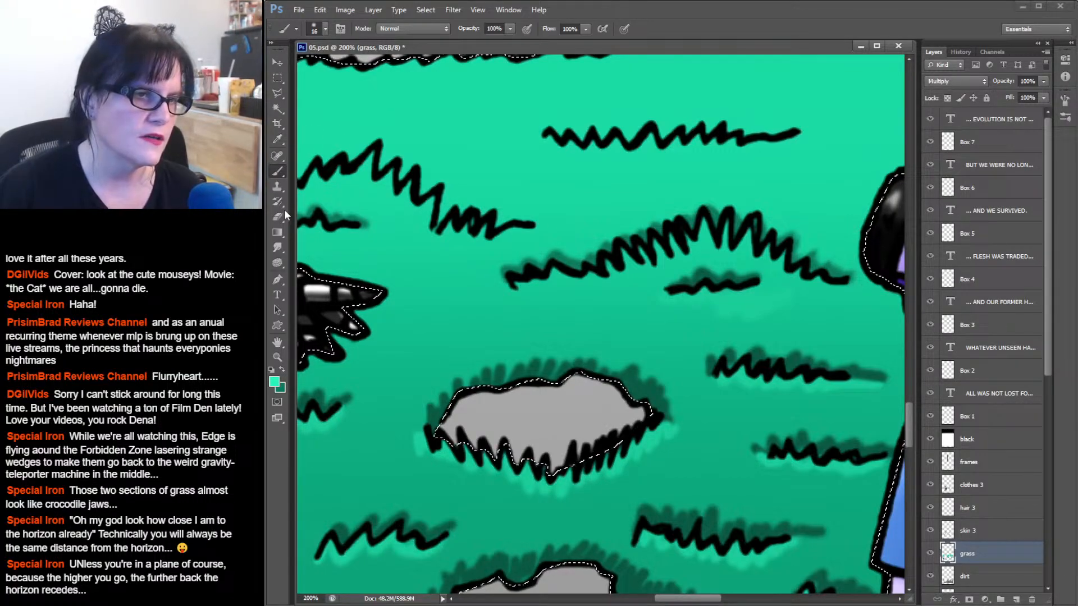
Smudge the stray highlight below the small tuft and brush highlight green beneath the two long tufts between the hand and the figure.
left_click(278, 248)
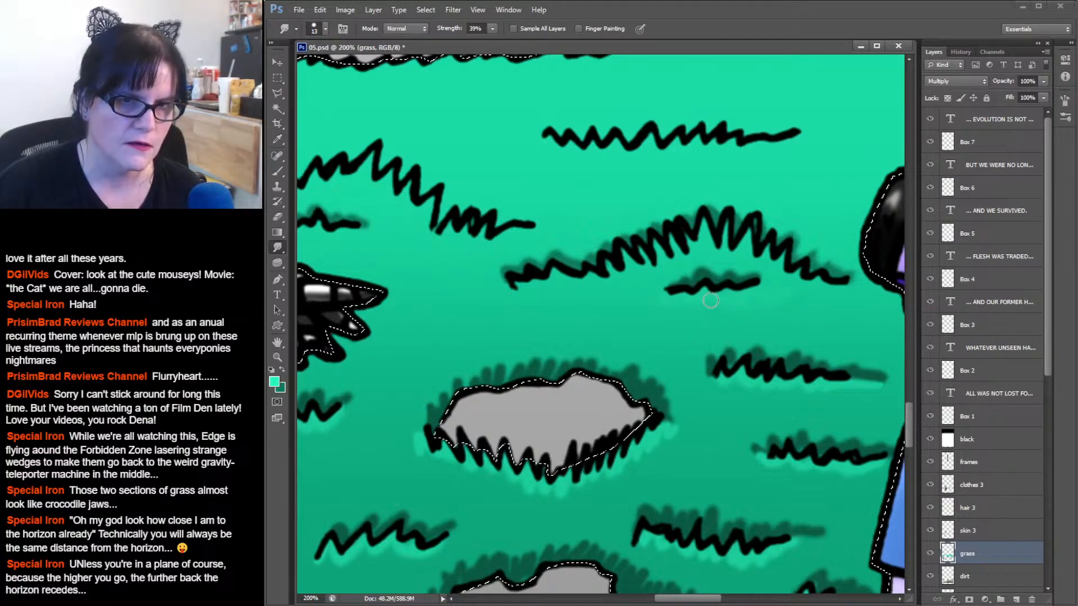
left_click(277, 171)
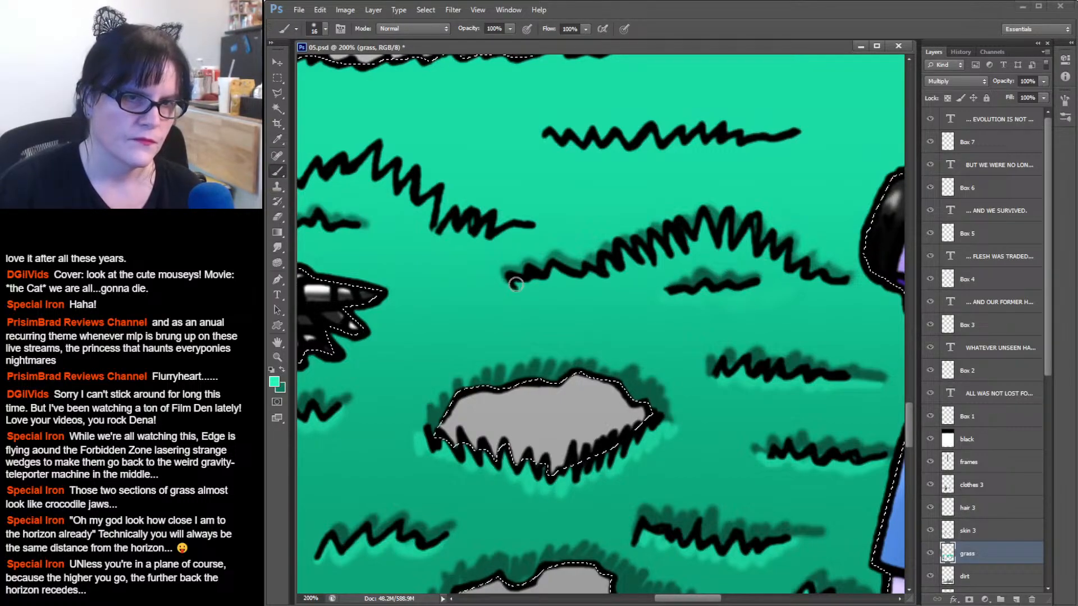
mouse_move(527, 291)
left_mouse_down()
mouse_move(552, 290)
mouse_move(551, 271)
mouse_move(581, 284)
mouse_move(603, 271)
mouse_move(620, 276)
mouse_move(620, 261)
mouse_move(636, 273)
mouse_move(632, 255)
mouse_move(655, 271)
mouse_move(644, 253)
mouse_move(667, 275)
mouse_move(659, 248)
mouse_move(680, 267)
mouse_move(671, 246)
mouse_move(706, 257)
mouse_move(692, 235)
mouse_move(712, 252)
mouse_move(705, 225)
mouse_move(721, 259)
mouse_move(726, 235)
mouse_move(734, 251)
mouse_move(745, 236)
mouse_move(747, 263)
mouse_move(770, 250)
mouse_move(773, 271)
mouse_move(787, 261)
mouse_move(785, 284)
mouse_move(800, 272)
mouse_move(801, 282)
mouse_move(853, 279)
left_mouse_up()
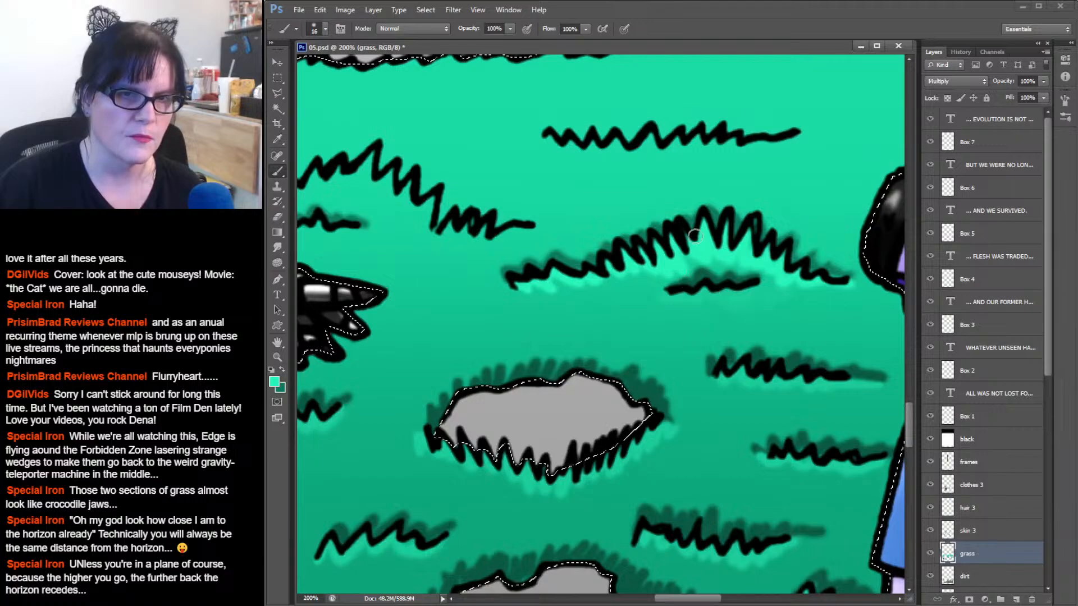
scroll(416, 201, "left", 4)
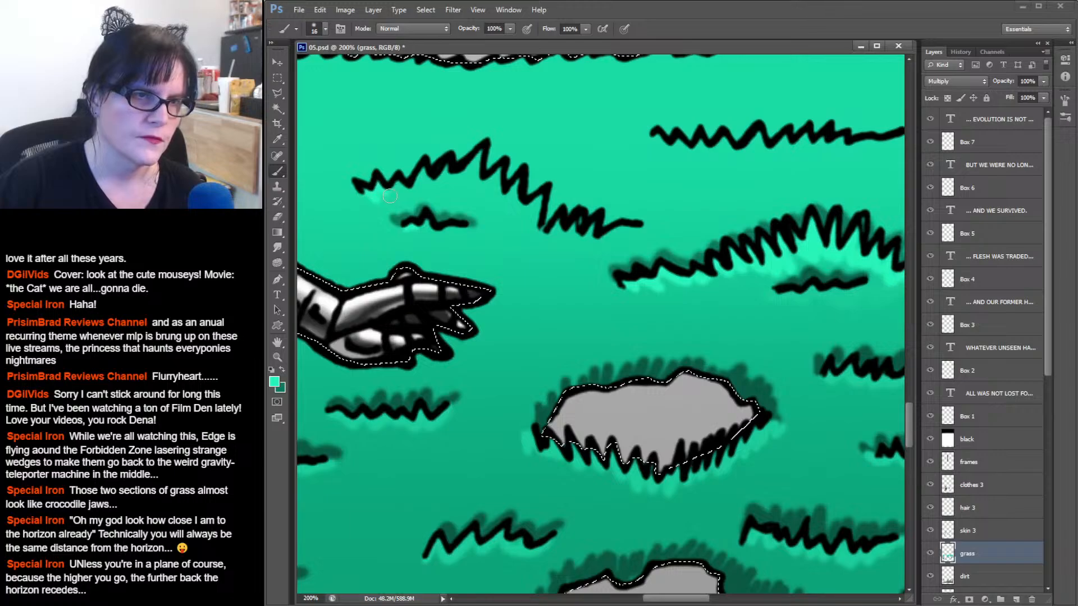
mouse_move(398, 184)
left_mouse_down()
mouse_move(416, 197)
mouse_move(423, 176)
mouse_move(438, 183)
mouse_move(447, 168)
mouse_move(455, 185)
mouse_move(482, 156)
mouse_move(483, 186)
mouse_move(506, 176)
mouse_move(505, 202)
mouse_move(523, 191)
mouse_move(526, 218)
mouse_move(537, 200)
mouse_move(534, 236)
mouse_move(556, 222)
mouse_move(565, 236)
mouse_move(572, 229)
mouse_move(589, 246)
left_mouse_up()
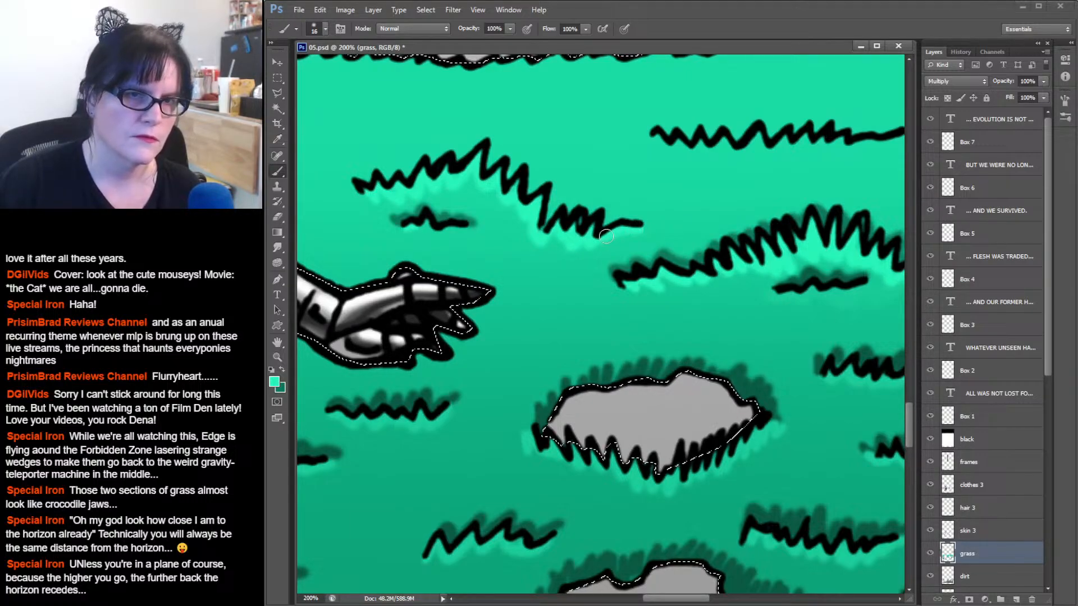
Brush highlight green beneath the short tuft beside the figure's shoulder and along the small dirt patch's jagged edge.
left_click_drag(825, 175, 609, 159)
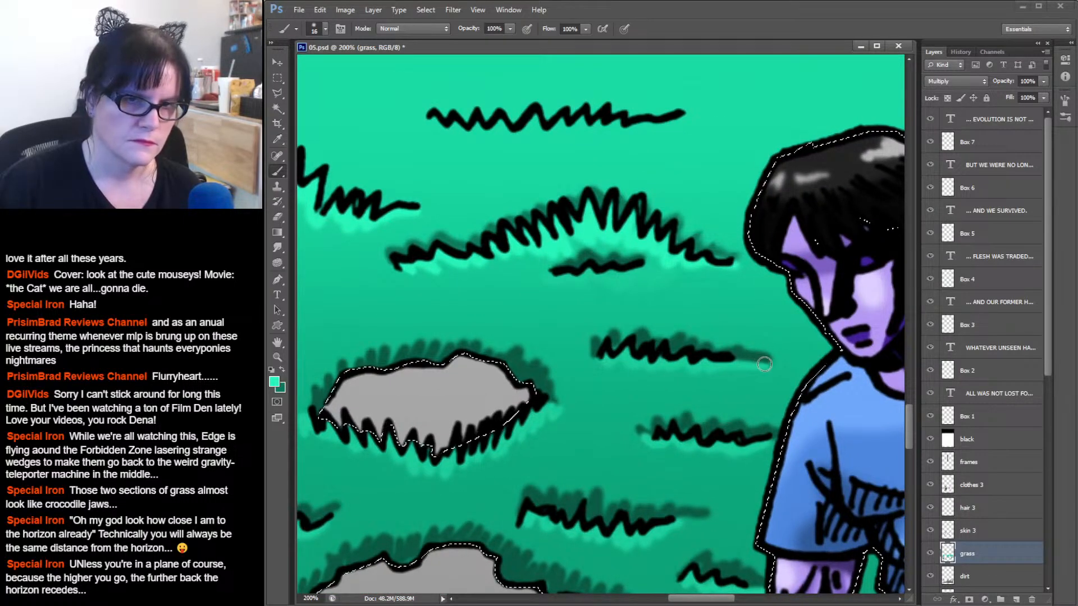
left_click_drag(764, 364, 603, 357)
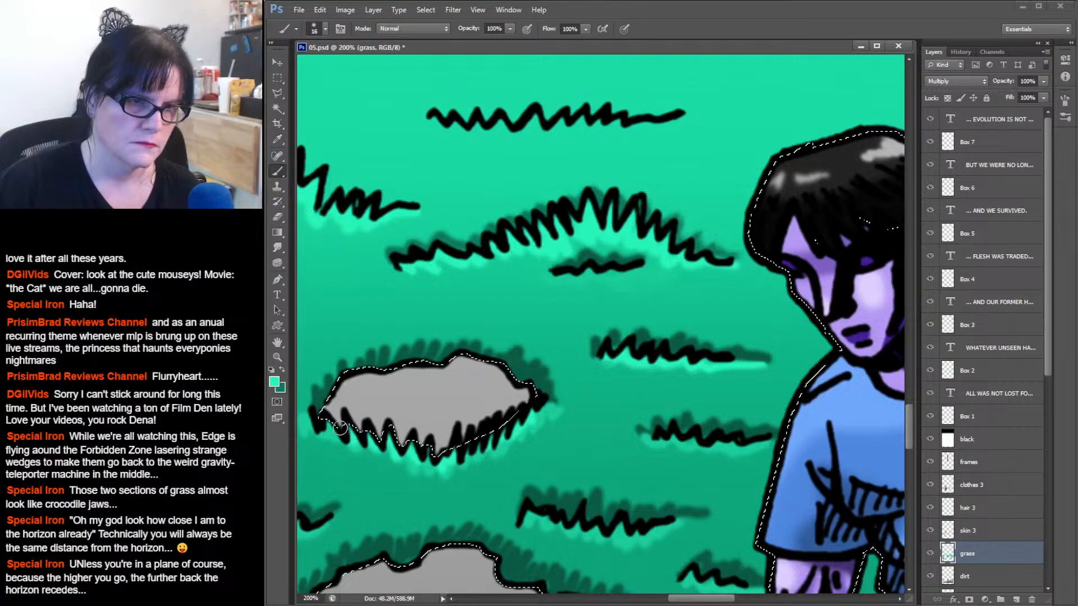
key("ctrl+d")
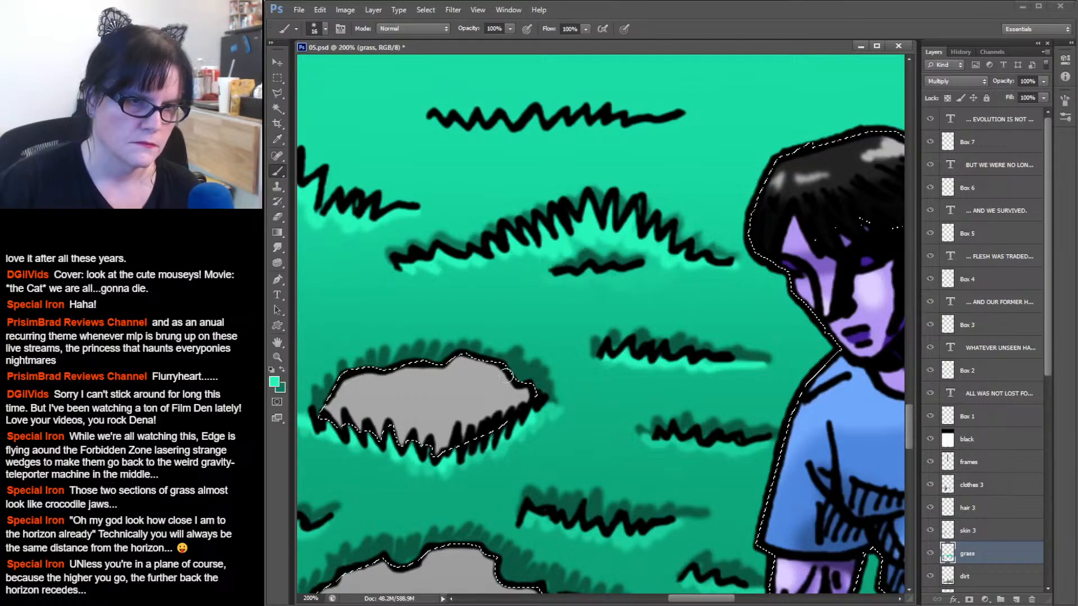
Brush highlight green beneath the long zigzag tuft above the blue-shirted figure's shoulder.
left_click_drag(507, 371, 547, 335)
mouse_move(721, 280)
left_mouse_down()
mouse_move(647, 325)
mouse_move(357, 349)
left_mouse_up()
left_click_drag(715, 303, 550, 305)
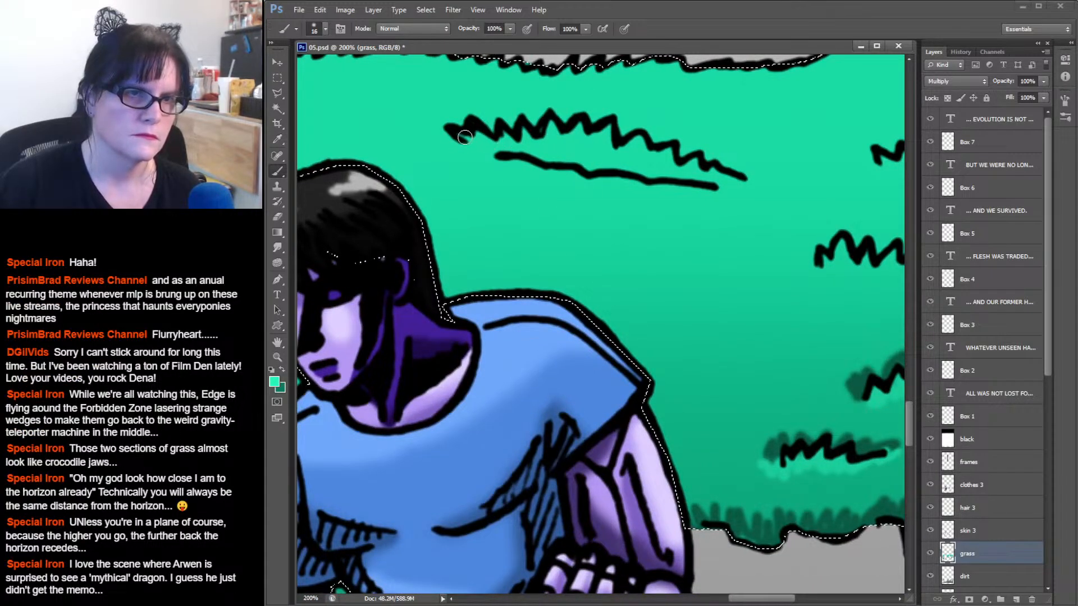
mouse_move(481, 146)
left_mouse_down()
mouse_move(546, 155)
mouse_move(561, 128)
mouse_move(592, 151)
mouse_move(651, 145)
mouse_move(696, 160)
left_mouse_up()
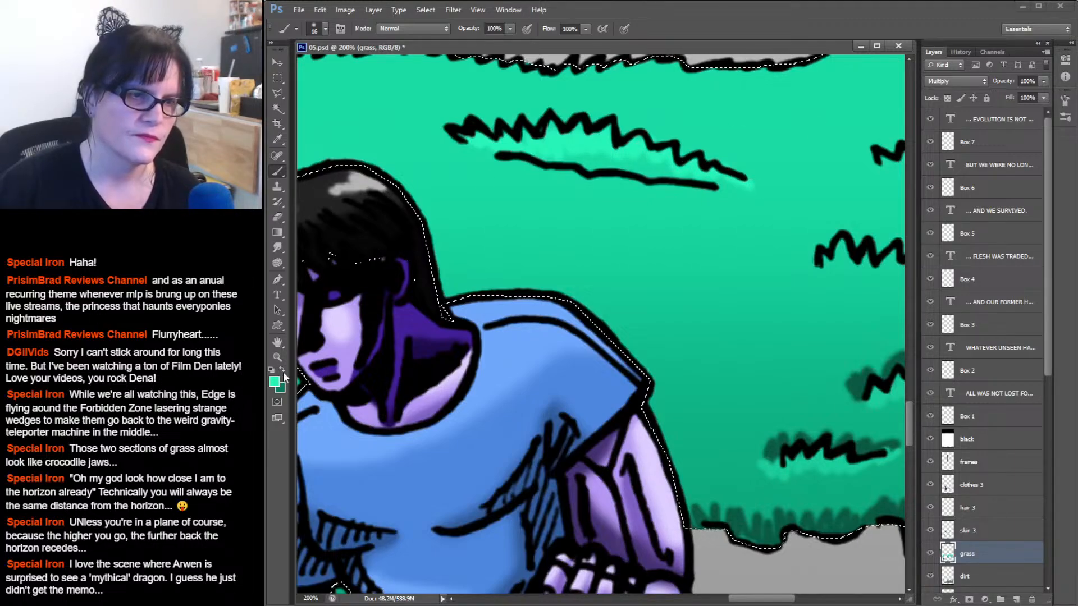
Brush highlight green beneath the tufts behind the figure and the black marks beside the large dirt patch.
left_click_drag(787, 166, 459, 154)
mouse_move(481, 243)
left_mouse_down()
mouse_move(500, 254)
mouse_move(505, 227)
mouse_move(524, 254)
mouse_move(558, 241)
mouse_move(563, 254)
mouse_move(651, 268)
left_mouse_up()
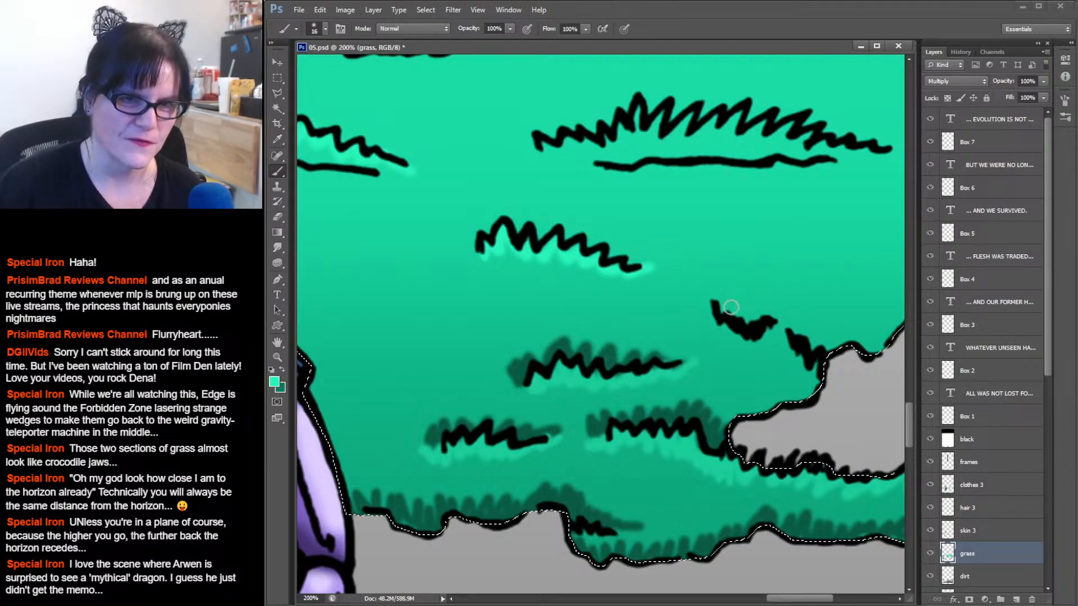
mouse_move(705, 302)
left_mouse_down()
mouse_move(718, 335)
mouse_move(770, 341)
left_mouse_up()
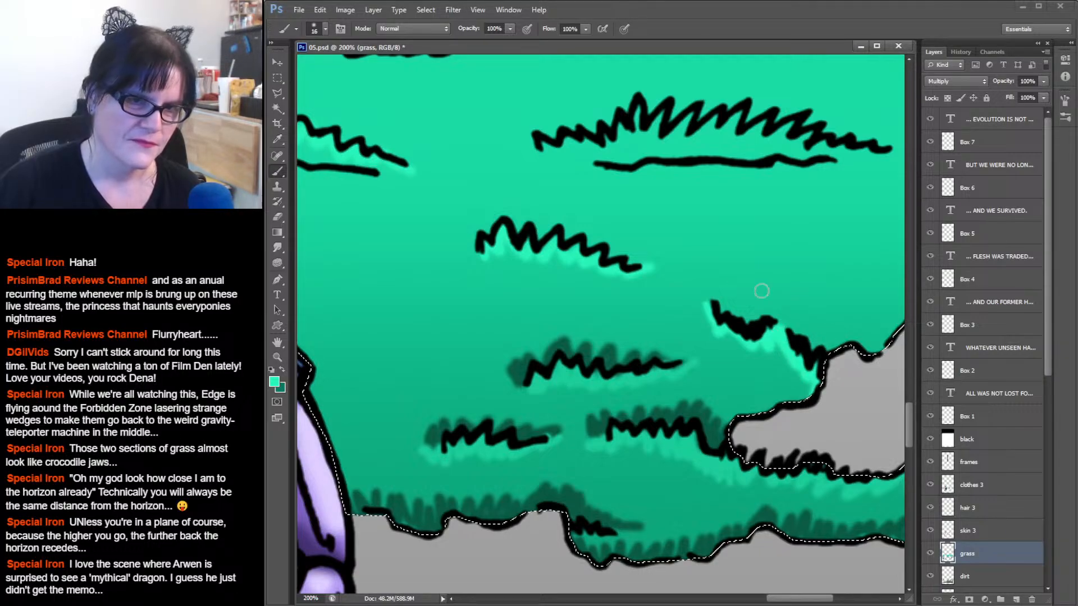
mouse_move(545, 380)
left_mouse_down()
mouse_move(564, 366)
mouse_move(623, 380)
mouse_move(672, 373)
left_mouse_up()
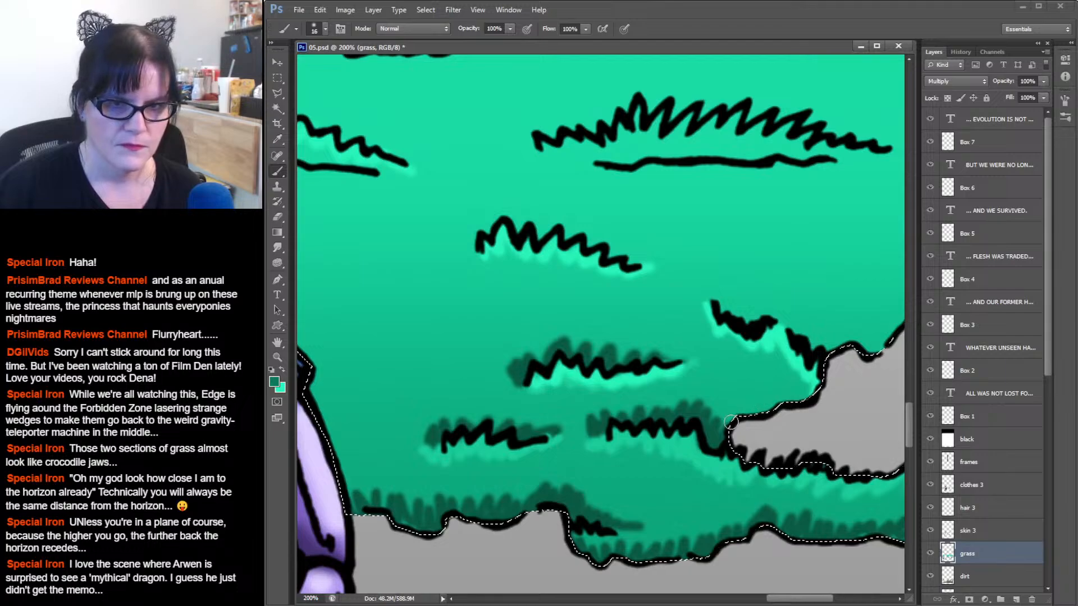
Brush the shadow green along the large dirt patch's upper edge and around the tops of the tufts near the panel's border.
mouse_move(730, 422)
left_mouse_down()
mouse_move(743, 404)
mouse_move(772, 413)
left_mouse_up()
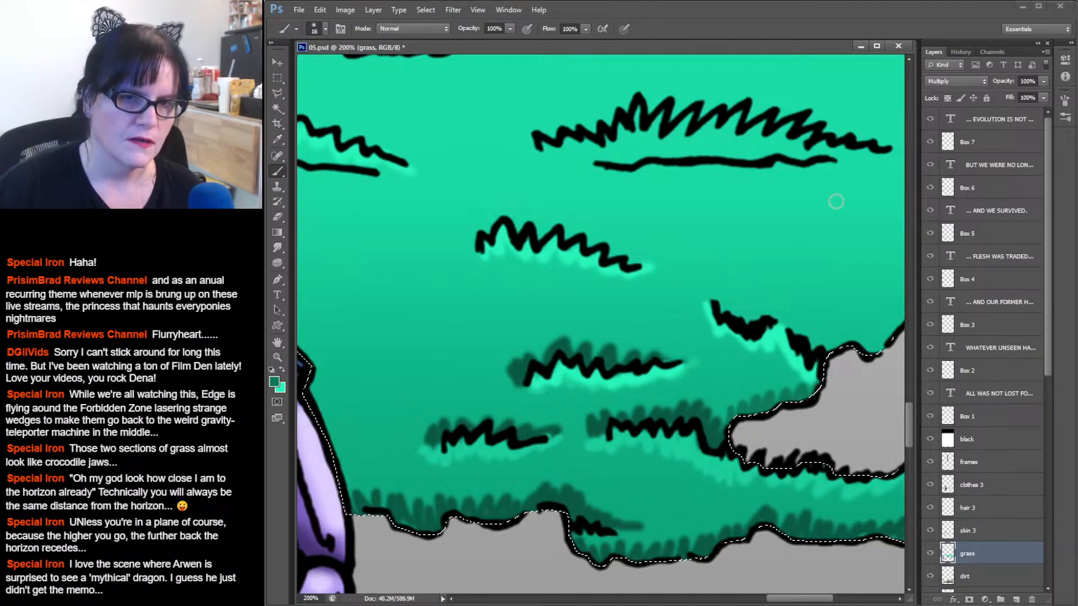
scroll(842, 251, "right", 5)
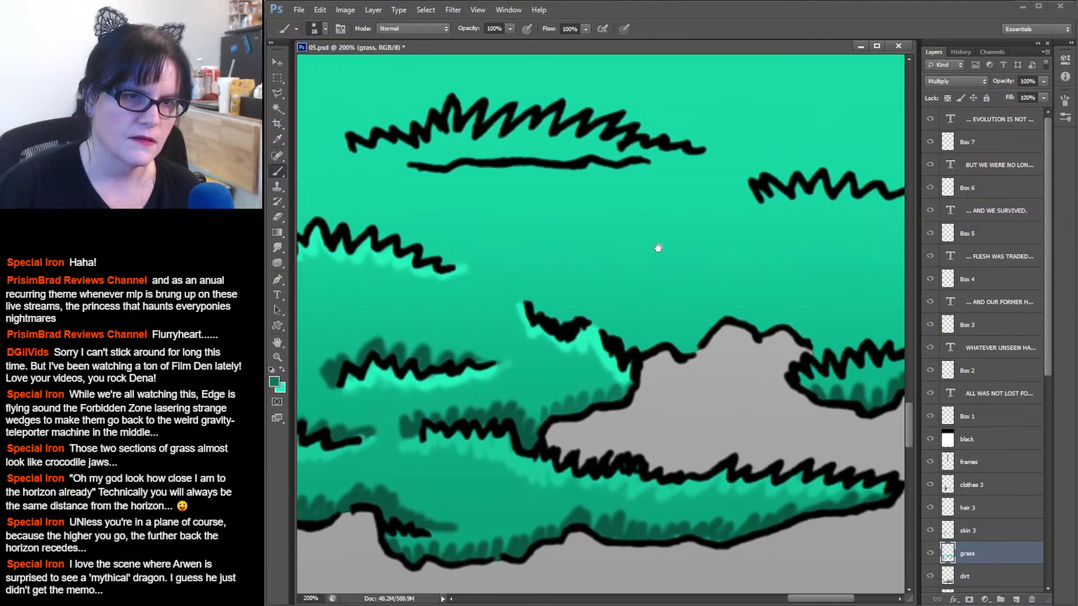
mouse_move(509, 316)
left_mouse_down()
mouse_move(499, 296)
mouse_move(541, 326)
mouse_move(561, 315)
mouse_move(645, 321)
mouse_move(581, 321)
mouse_move(606, 347)
mouse_move(621, 335)
mouse_move(626, 353)
mouse_move(629, 333)
mouse_move(652, 351)
mouse_move(678, 329)
mouse_move(702, 328)
mouse_move(702, 304)
mouse_move(711, 319)
mouse_move(748, 316)
mouse_move(787, 340)
mouse_move(798, 331)
mouse_move(800, 348)
mouse_move(819, 350)
mouse_move(794, 353)
mouse_move(801, 366)
mouse_move(807, 344)
mouse_move(823, 363)
mouse_move(835, 341)
mouse_move(846, 357)
mouse_move(854, 337)
mouse_move(863, 353)
mouse_move(898, 347)
left_mouse_up()
left_click_drag(785, 261, 604, 264)
mouse_move(726, 334)
left_mouse_down()
mouse_move(719, 309)
mouse_move(732, 321)
mouse_move(741, 306)
mouse_move(750, 319)
mouse_move(760, 305)
mouse_move(816, 330)
left_mouse_up()
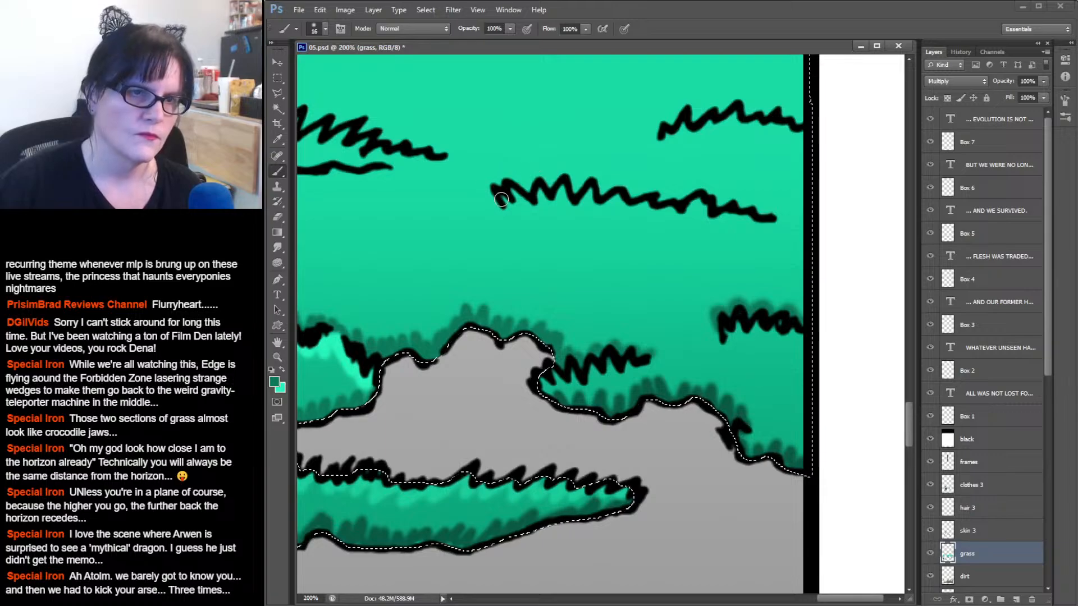
mouse_move(502, 202)
left_mouse_down()
mouse_move(477, 192)
mouse_move(493, 200)
mouse_move(491, 183)
mouse_move(508, 191)
mouse_move(500, 181)
mouse_move(513, 180)
mouse_move(528, 192)
mouse_move(536, 176)
mouse_move(550, 189)
mouse_move(565, 175)
mouse_move(579, 196)
mouse_move(592, 177)
mouse_move(611, 194)
mouse_move(633, 182)
mouse_move(644, 194)
mouse_move(633, 195)
mouse_move(679, 201)
mouse_move(643, 197)
mouse_move(701, 188)
mouse_move(722, 208)
mouse_move(734, 199)
mouse_move(783, 216)
left_mouse_up()
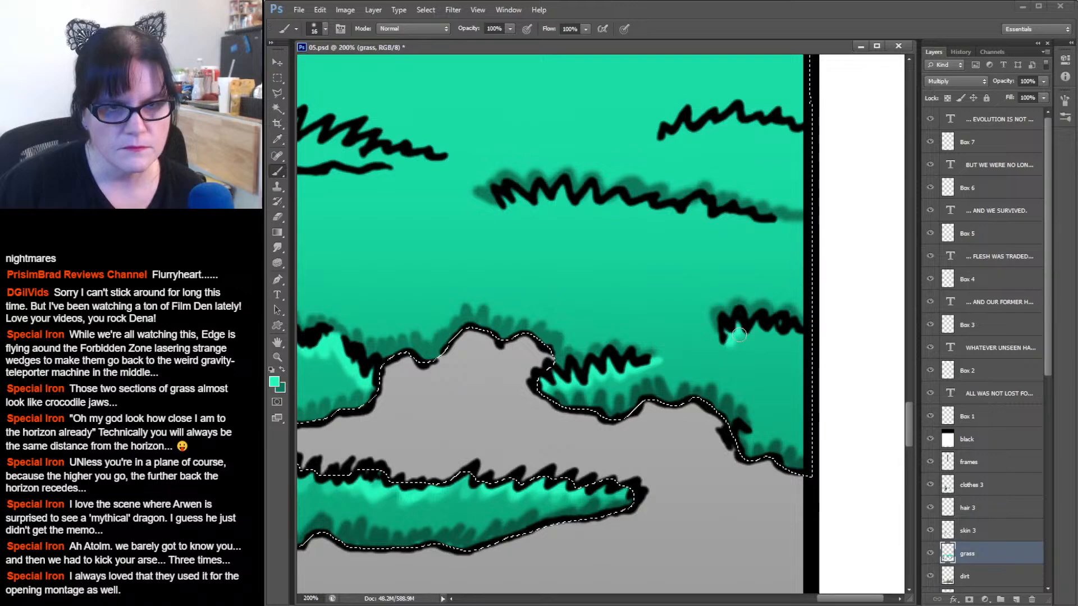
Brush highlight green beneath the tufts at the panel's border and beneath the large underlined tuft above the dirt patch.
left_click_drag(739, 335, 792, 331)
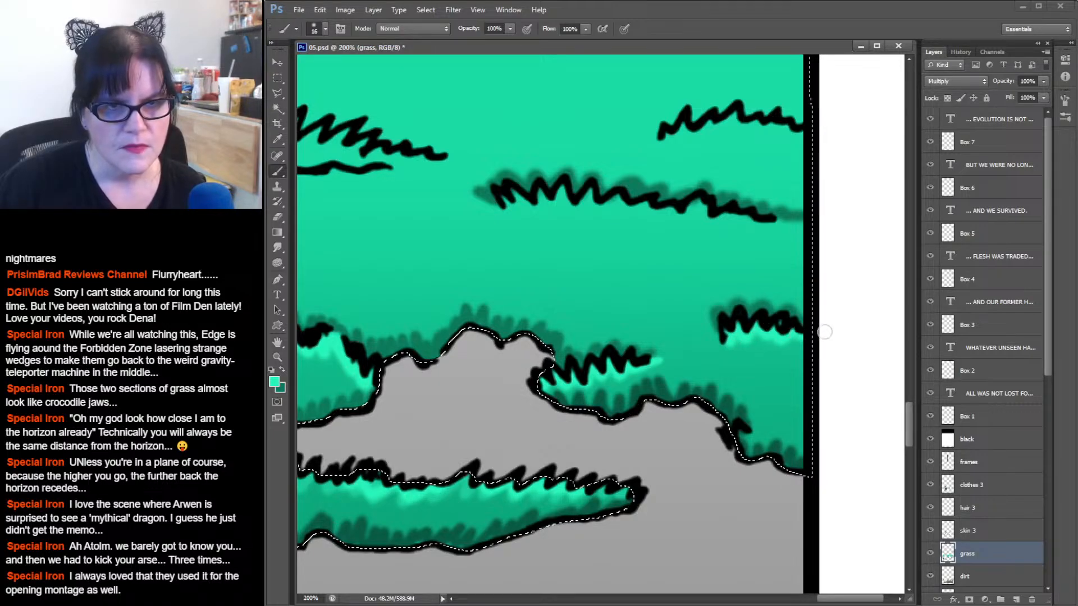
mouse_move(779, 224)
left_mouse_down()
mouse_move(711, 223)
mouse_move(704, 207)
mouse_move(661, 215)
mouse_move(599, 200)
mouse_move(609, 206)
mouse_move(587, 212)
mouse_move(586, 199)
mouse_move(570, 209)
mouse_move(559, 193)
mouse_move(544, 209)
mouse_move(542, 192)
mouse_move(527, 205)
mouse_move(513, 192)
mouse_move(503, 208)
mouse_move(468, 204)
left_mouse_up()
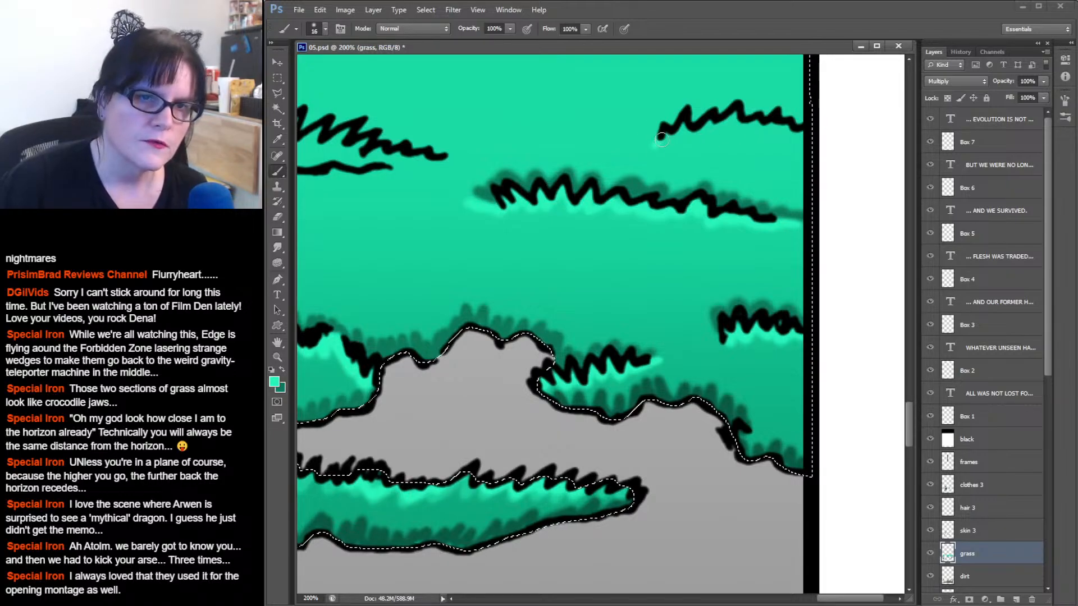
mouse_move(693, 133)
left_mouse_down()
mouse_move(734, 115)
mouse_move(760, 123)
left_mouse_up()
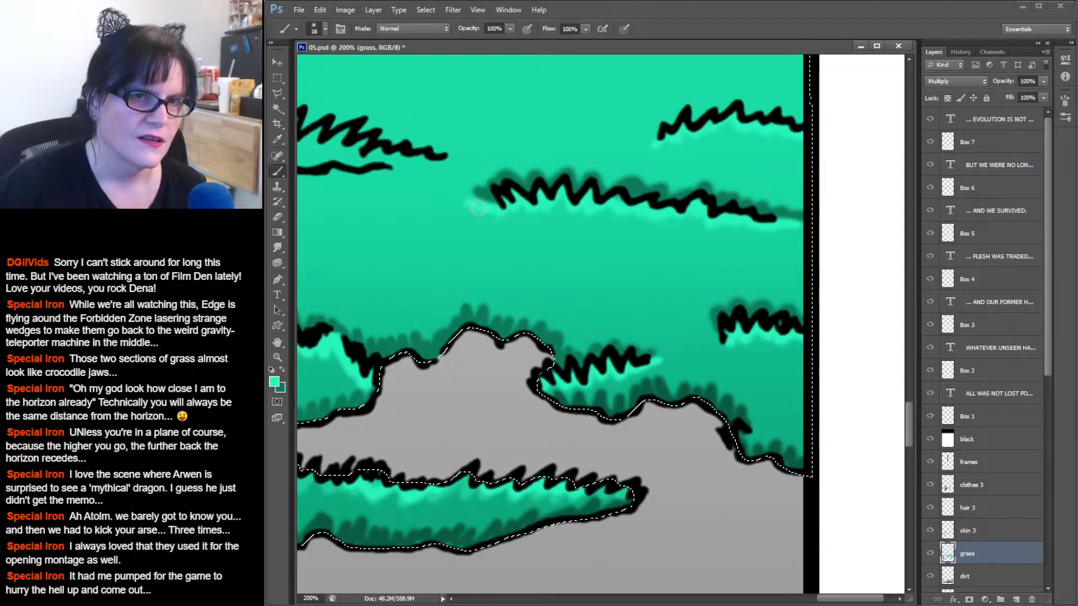
scroll(519, 188, "left", 8)
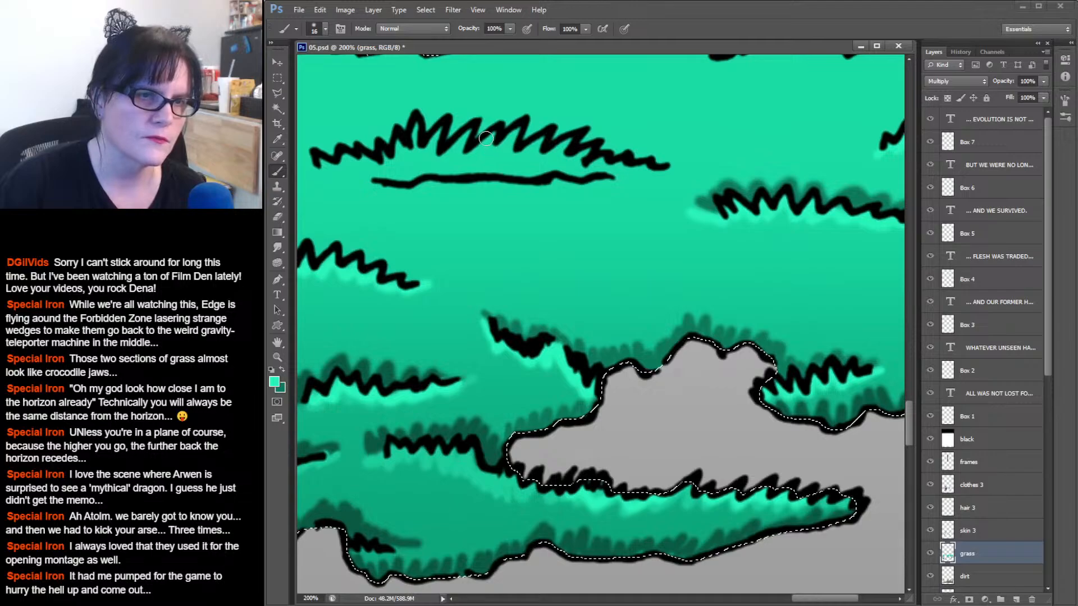
mouse_move(500, 154)
left_mouse_down()
mouse_move(520, 134)
mouse_move(513, 157)
mouse_move(542, 143)
left_mouse_up()
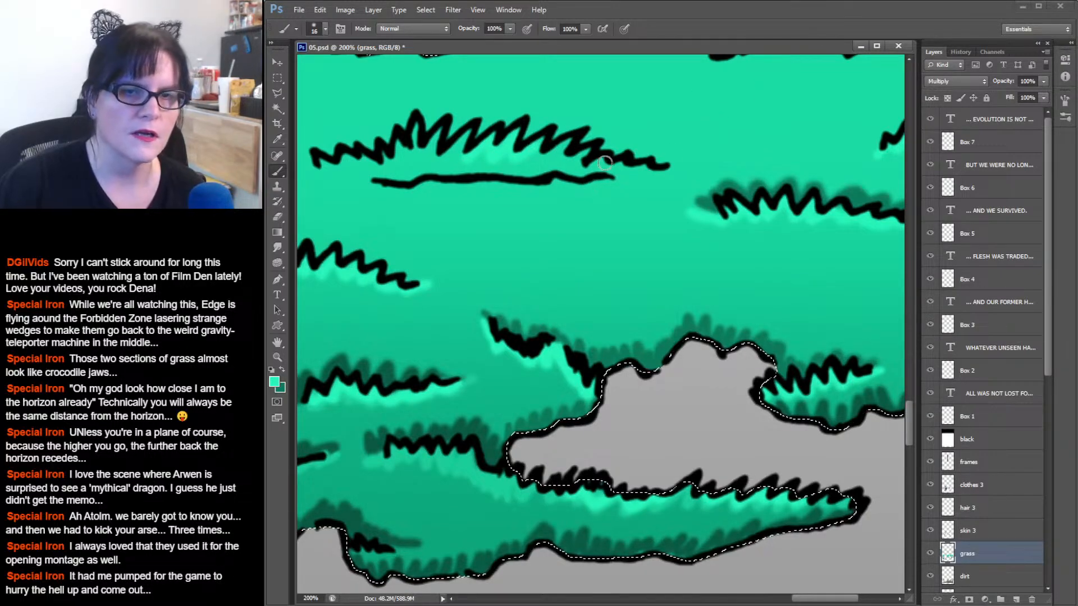
Examine the shading across the field from the large underlined tuft back to the robotic arm.
left_click_drag(716, 133, 803, 140)
left_click_drag(368, 197, 833, 176)
left_click_drag(555, 205, 842, 177)
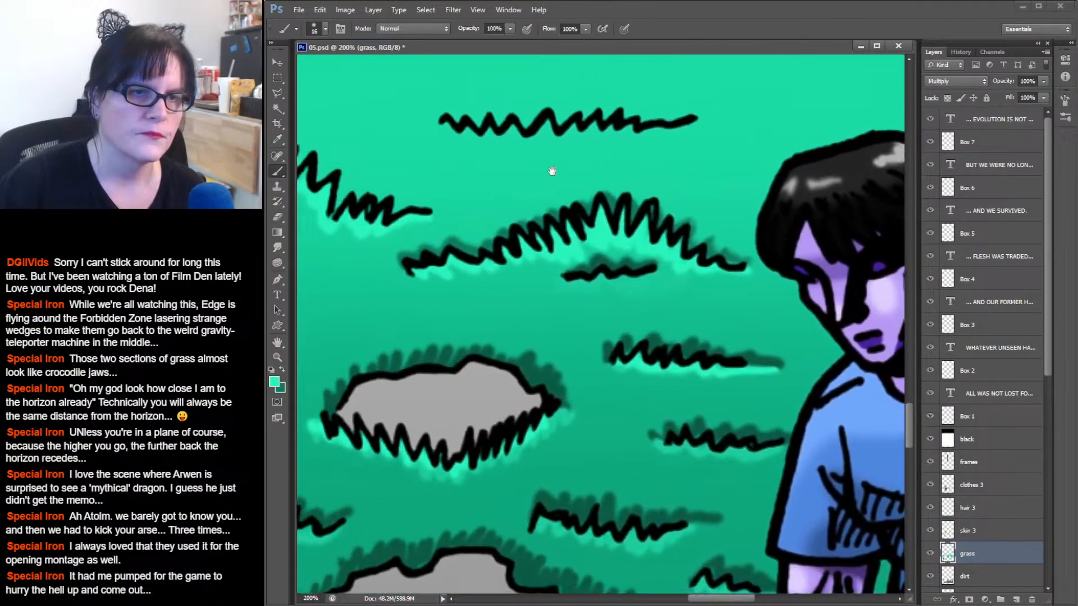
left_click_drag(552, 171, 842, 178)
left_click_drag(432, 188, 808, 174)
left_click_drag(489, 200, 926, 186)
left_click_drag(542, 211, 842, 204)
left_click_drag(562, 185, 488, 182)
left_click_drag(818, 171, 337, 174)
left_click_drag(842, 196, 341, 228)
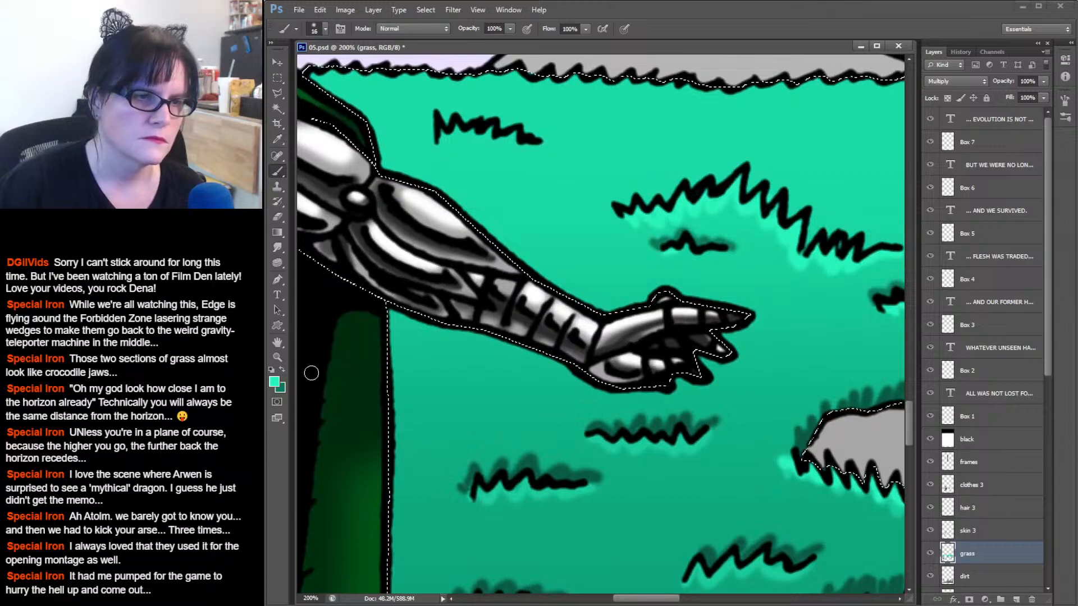
Change the highlight green to the lighter colour 77ffd7 for the distant grass.
left_click(282, 370)
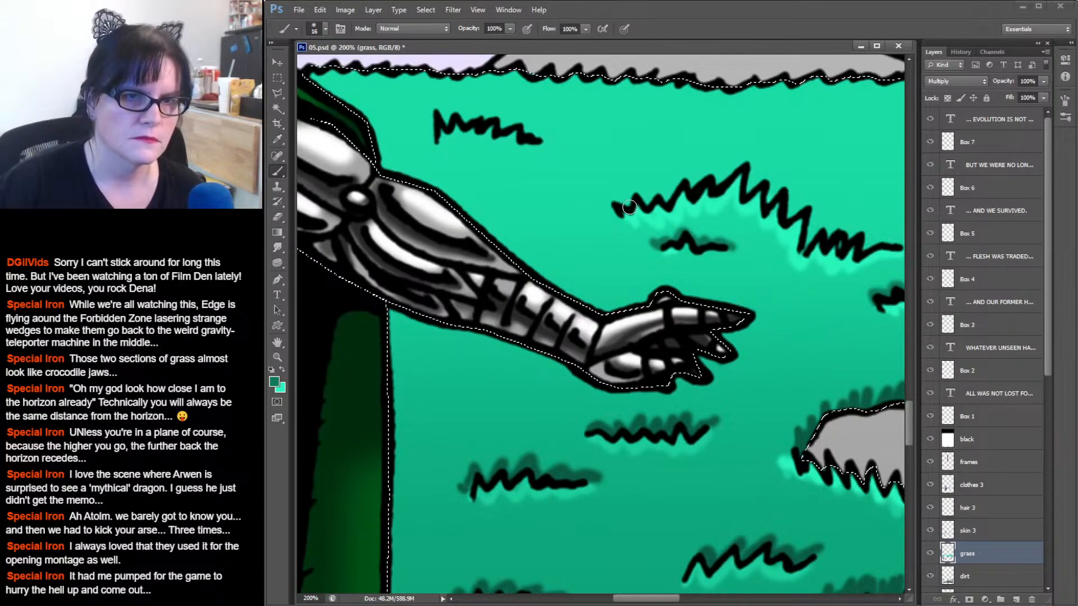
left_click_drag(348, 213, 876, 225)
left_click_drag(314, 219, 808, 254)
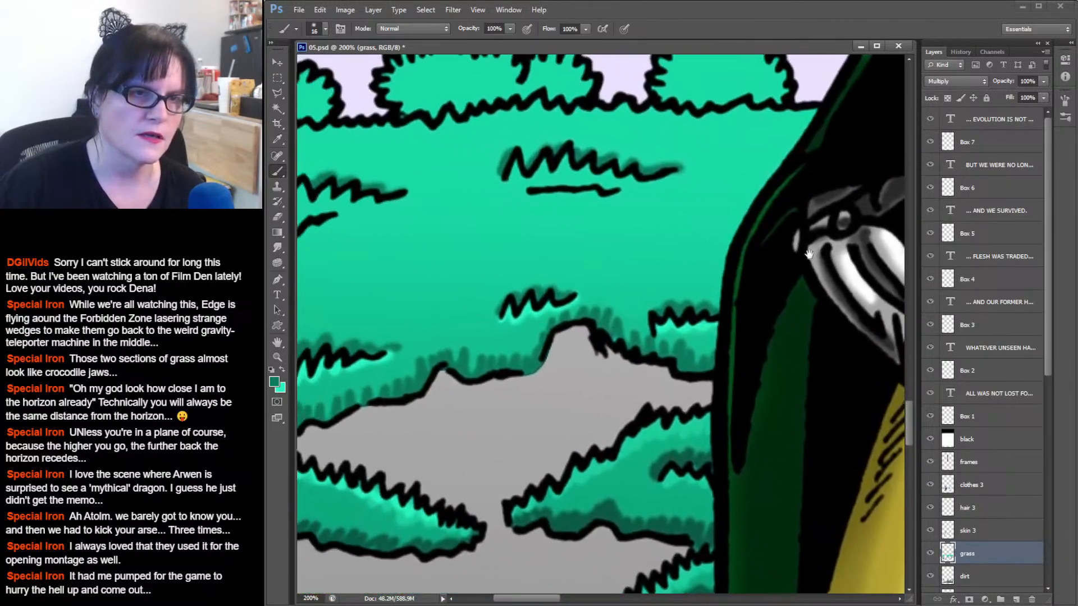
mouse_move(449, 214)
left_mouse_down()
mouse_move(632, 212)
mouse_move(608, 211)
left_mouse_up()
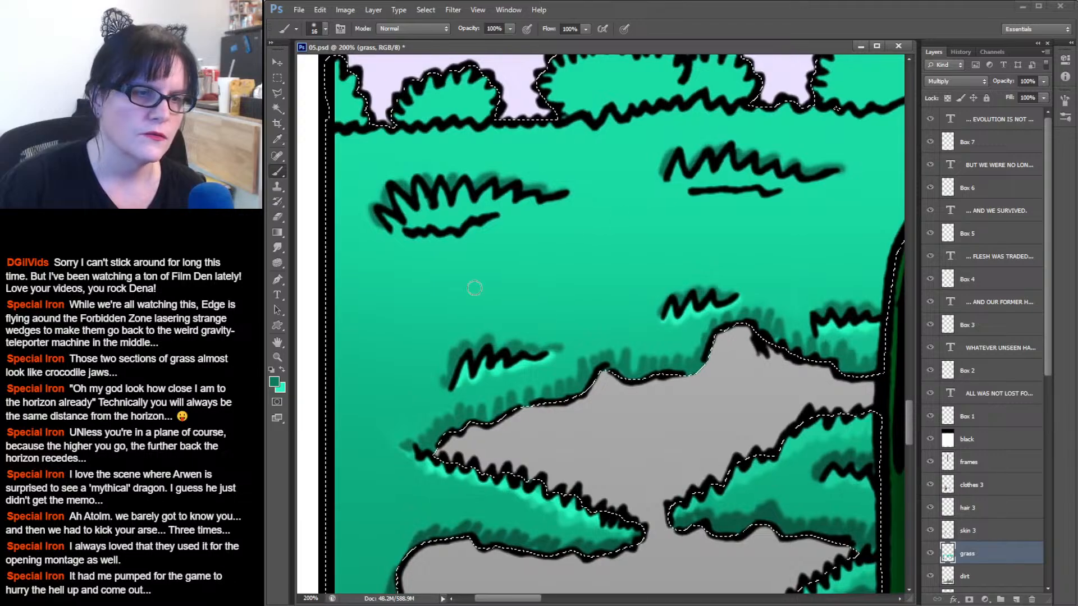
left_click(283, 369)
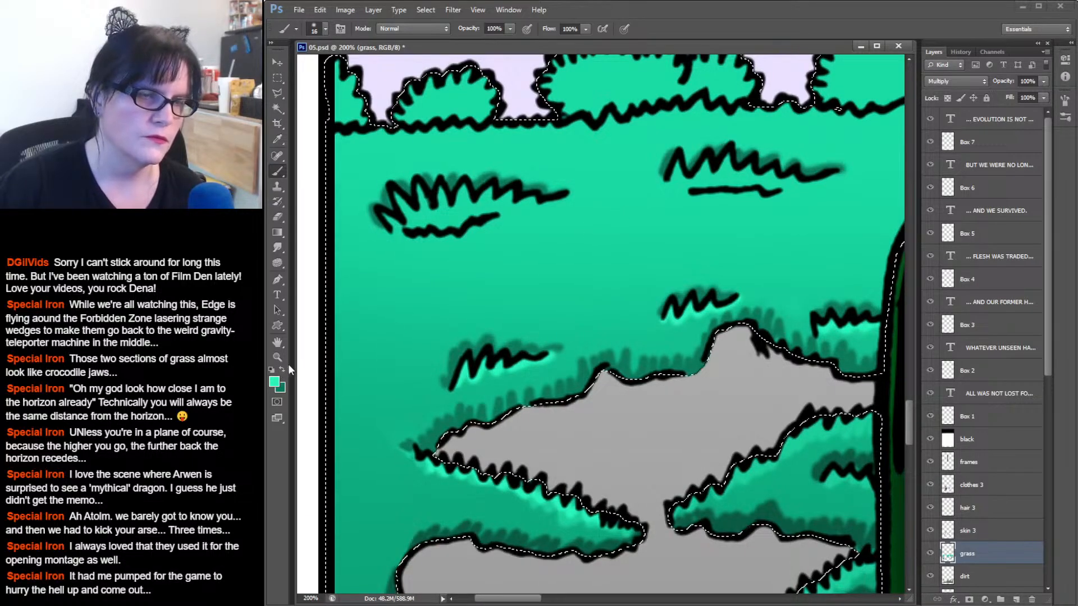
left_click(274, 382)
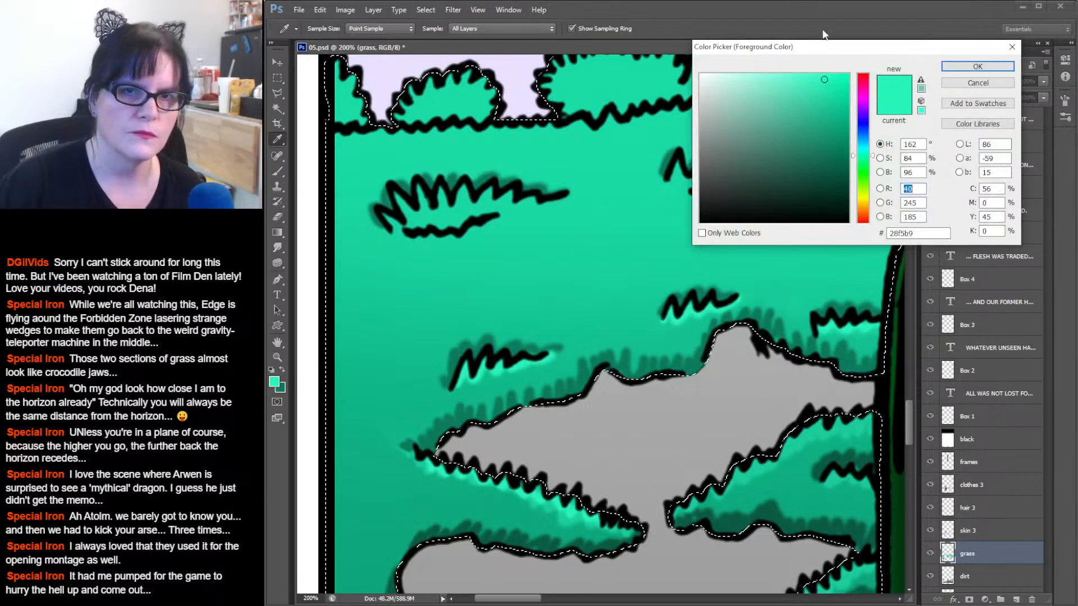
left_click_drag(824, 79, 786, 74)
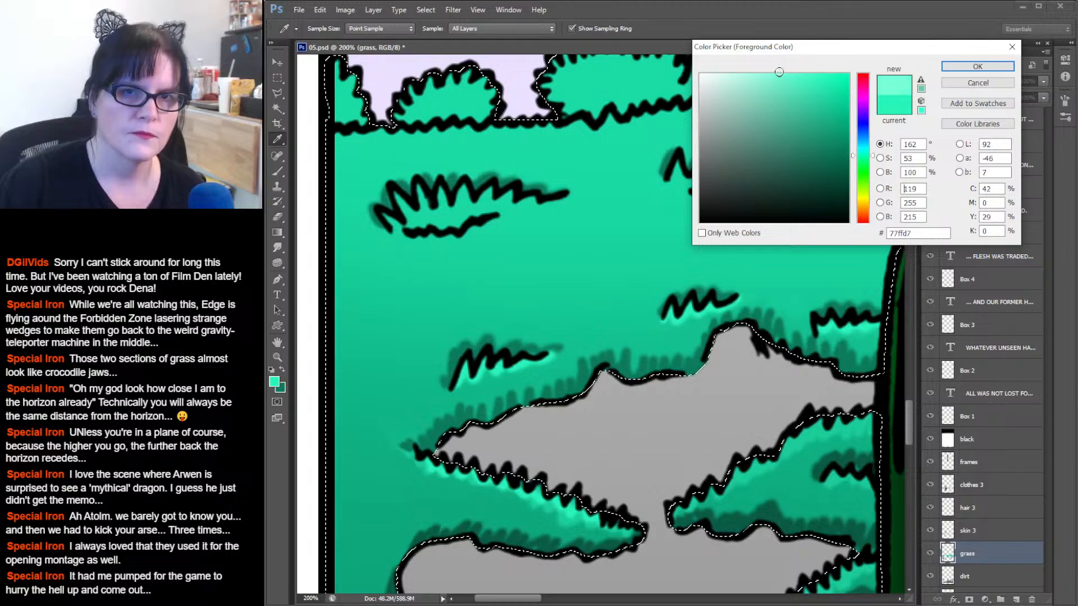
left_click(977, 67)
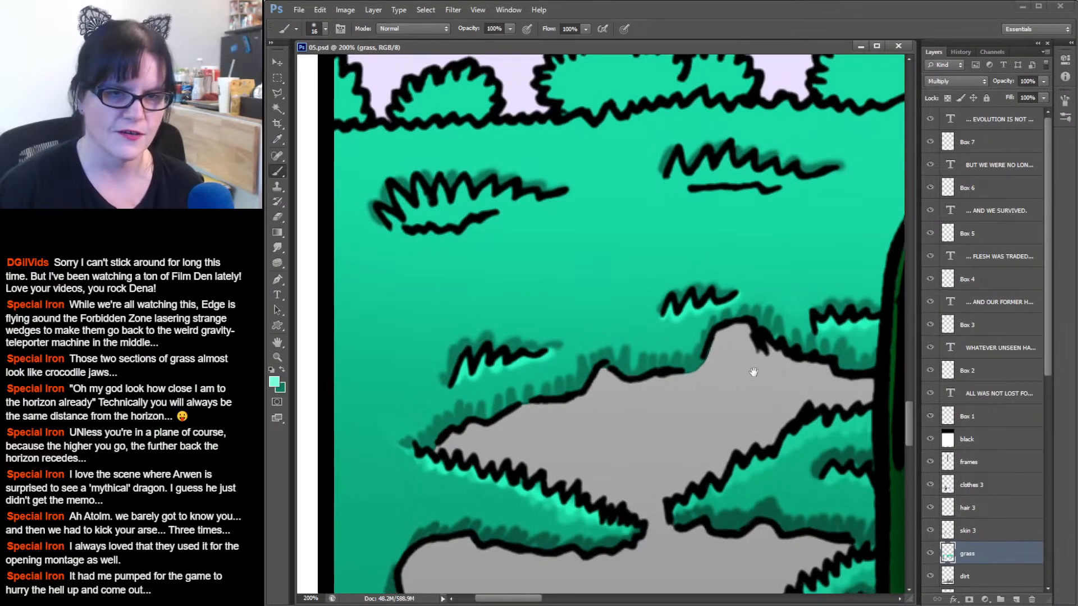
Change the shadow green to the lighter colour 109871 for the distant grass.
left_click_drag(753, 367, 746, 194)
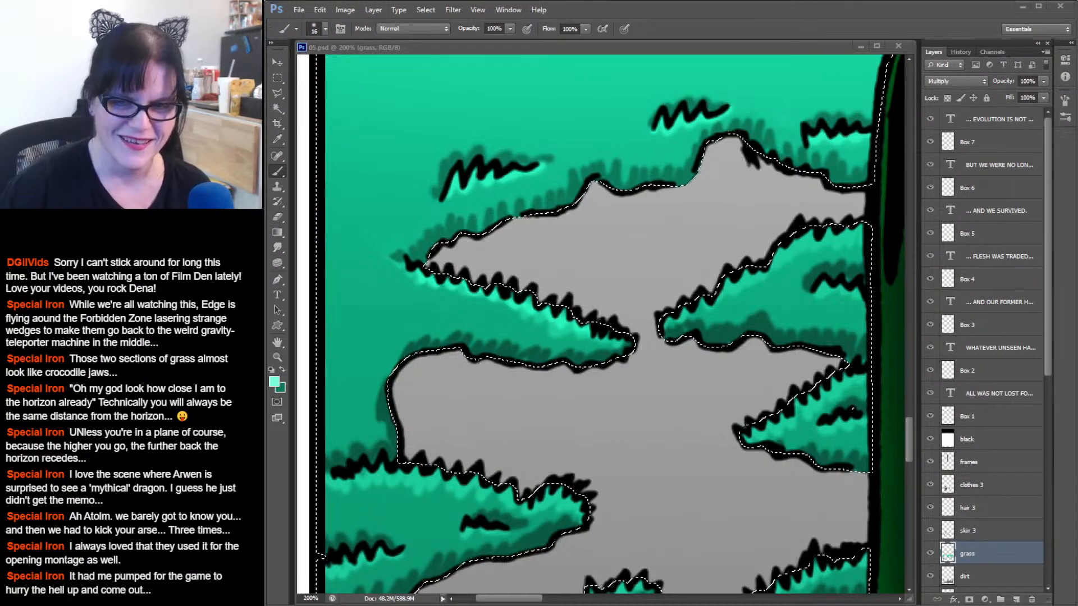
key("ctrl+d")
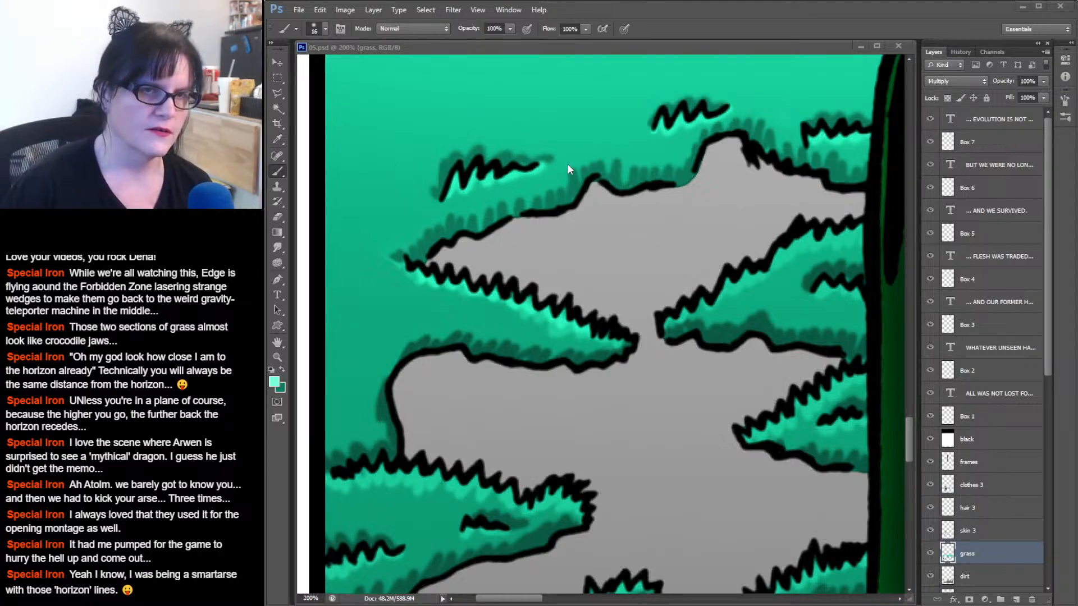
left_click_drag(561, 216, 572, 454)
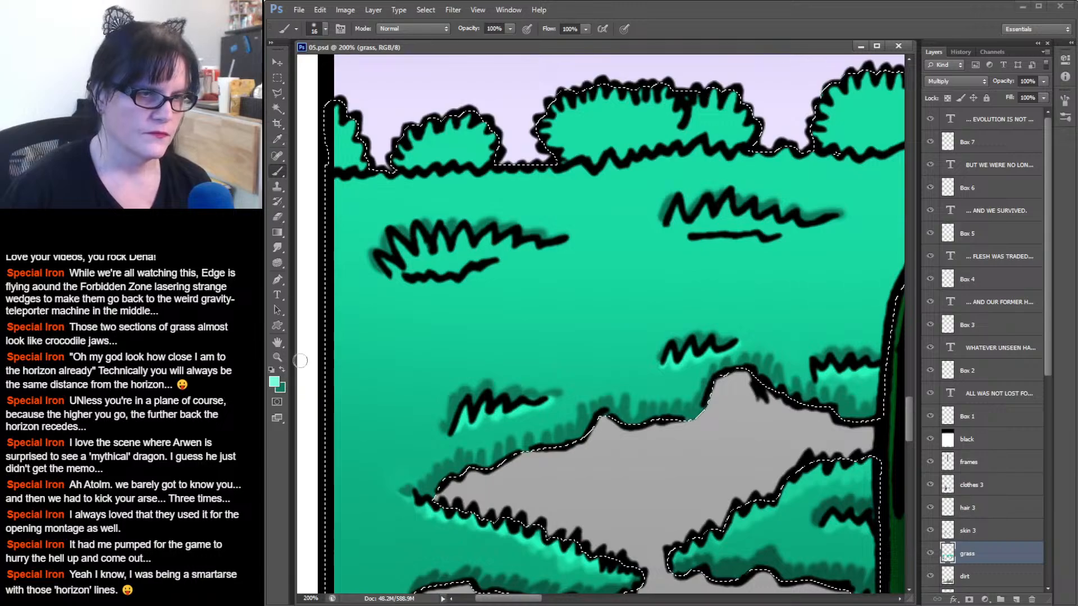
left_click(282, 369)
left_click(275, 383)
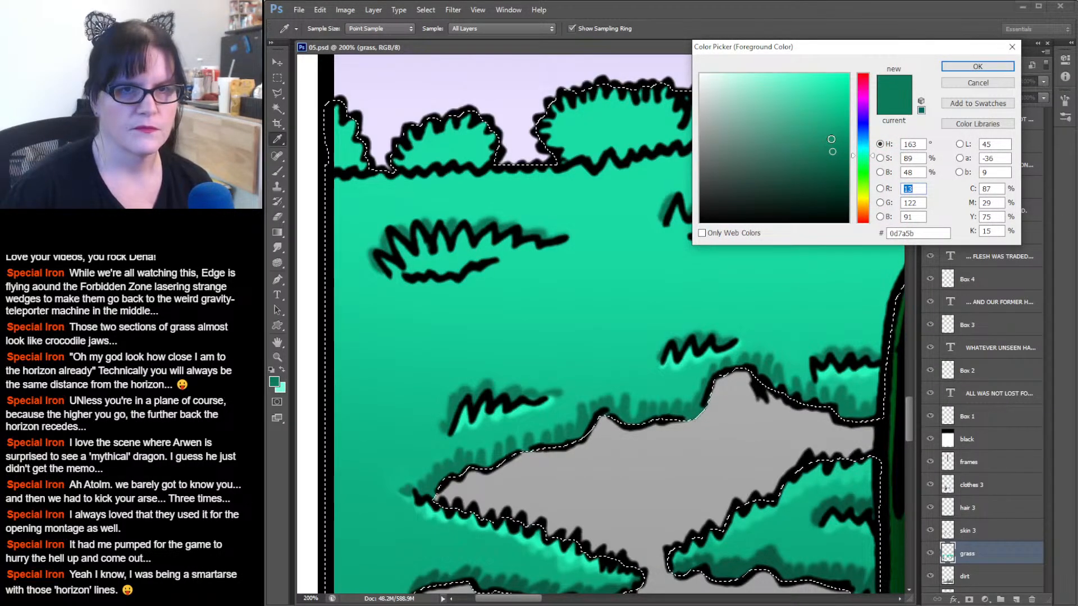
left_click(833, 137)
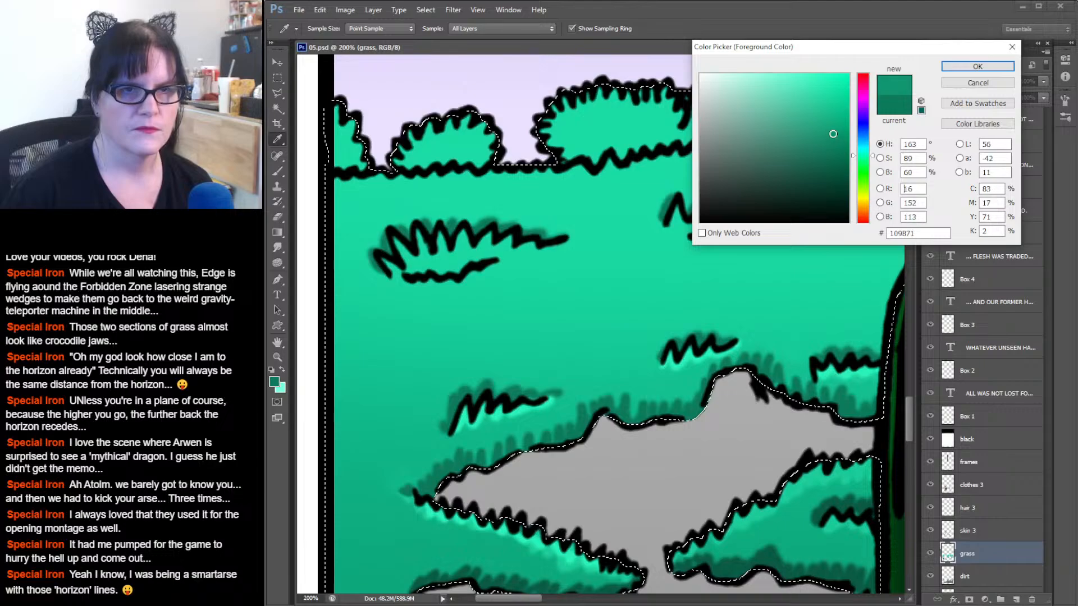
left_click(981, 65)
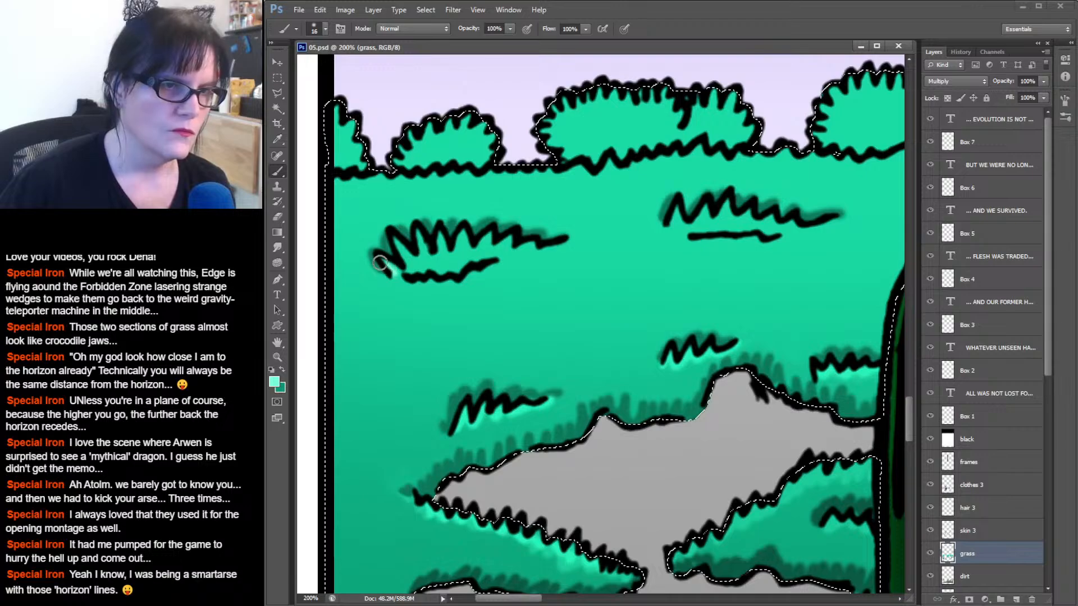
Brush the lighter highlight green inside and beneath the distant underlined tuft near the panel's border, and get the Smudge tool ready to soften it.
left_click_drag(392, 252, 403, 253)
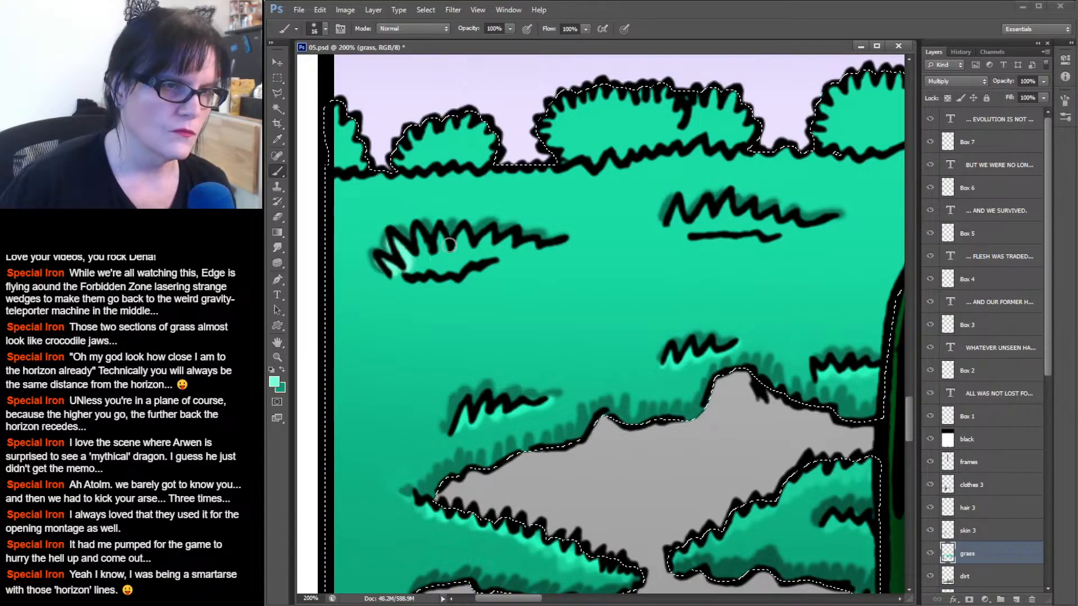
key("ctrl+z")
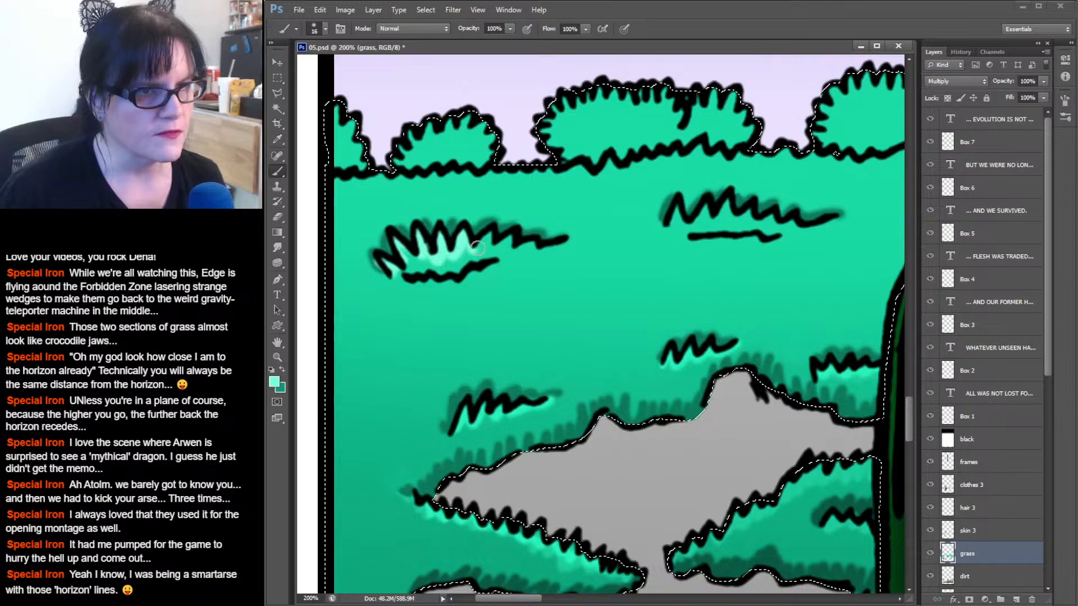
left_click_drag(477, 247, 521, 248)
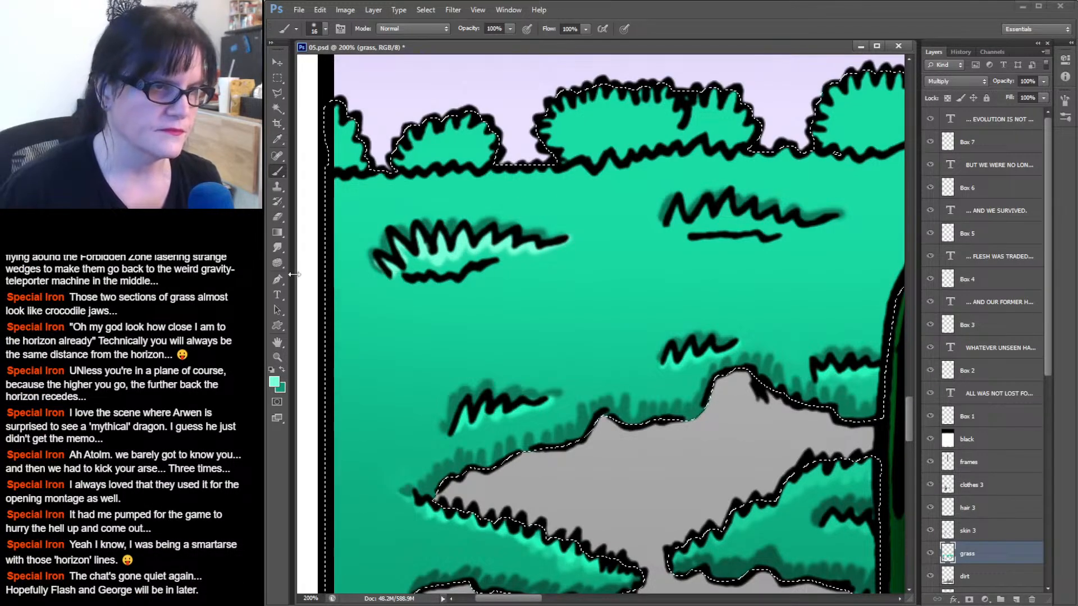
left_click(277, 246)
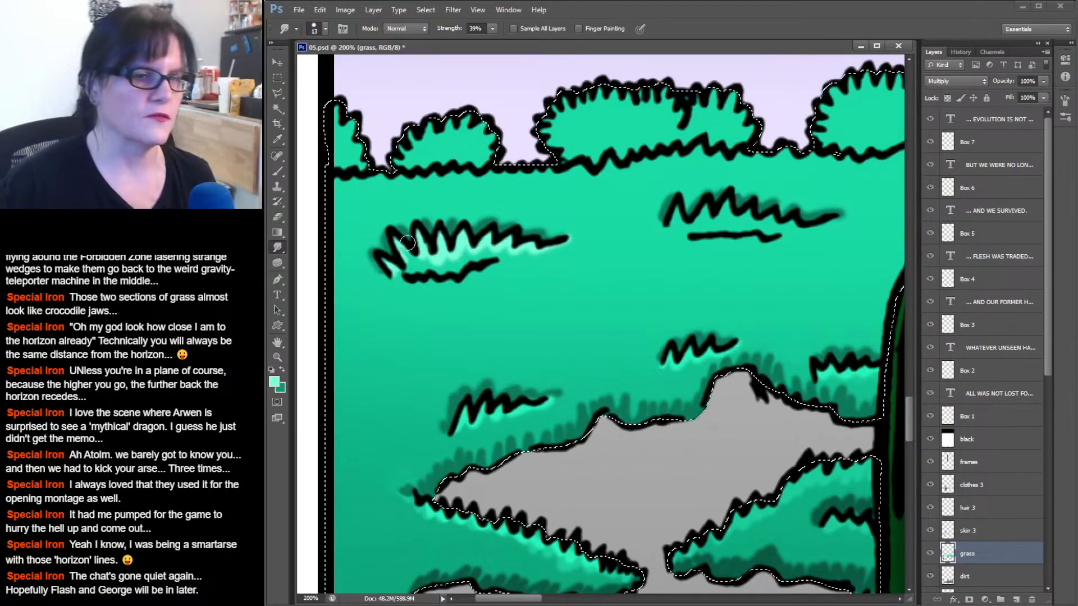
Brush the highlight green beneath the distant underlined tuft nearer the hooded figure and smudge it into the grass.
left_click(277, 171)
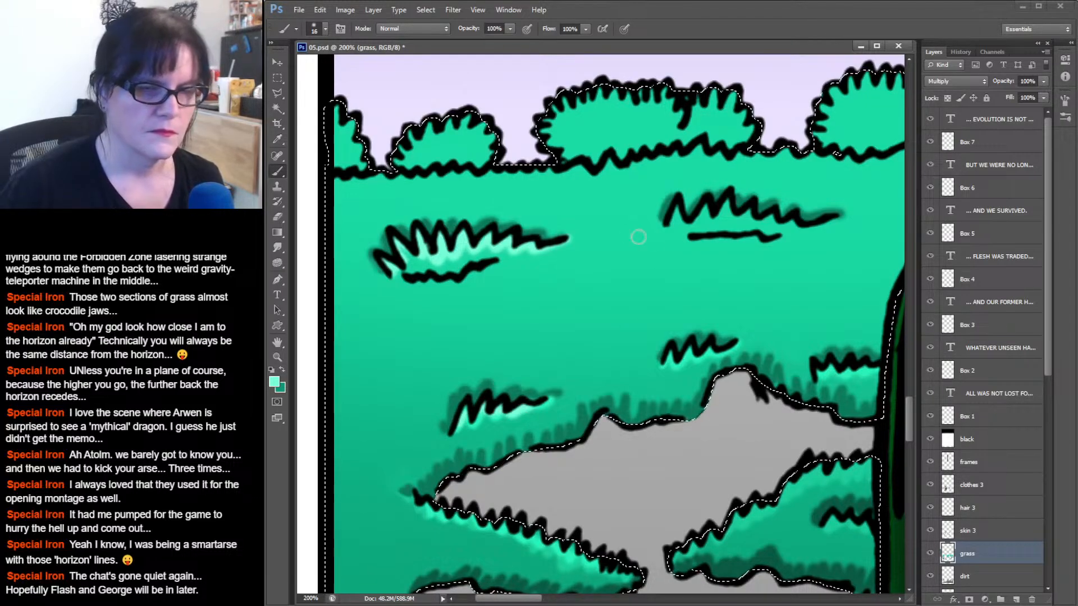
mouse_move(663, 229)
left_mouse_down()
mouse_move(688, 228)
mouse_move(708, 207)
mouse_move(723, 216)
mouse_move(728, 199)
mouse_move(735, 217)
mouse_move(749, 208)
mouse_move(754, 226)
mouse_move(775, 214)
mouse_move(778, 230)
mouse_move(830, 222)
left_mouse_up()
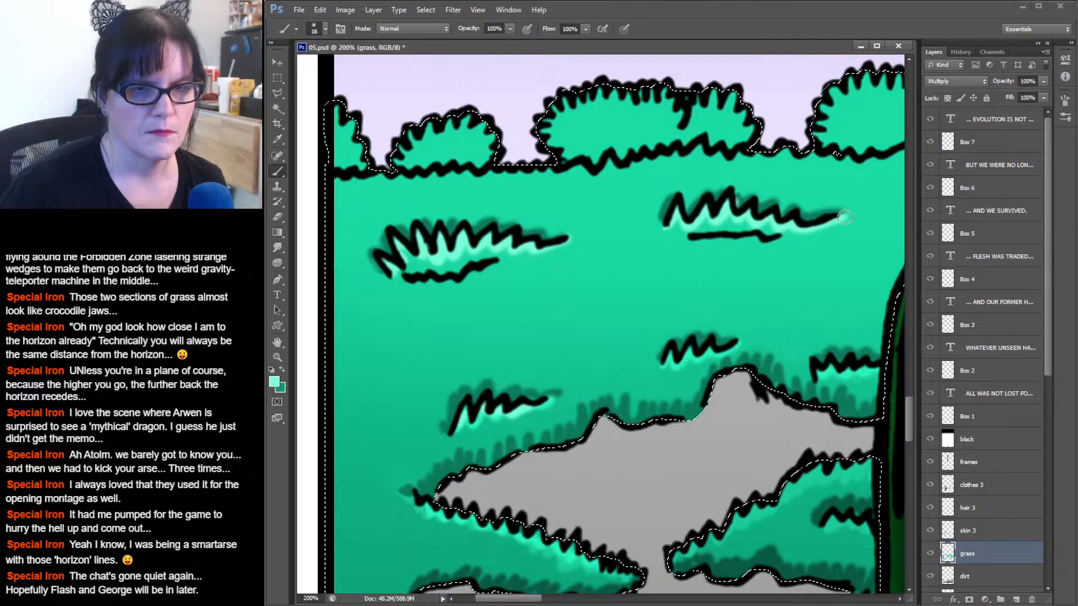
left_click(276, 248)
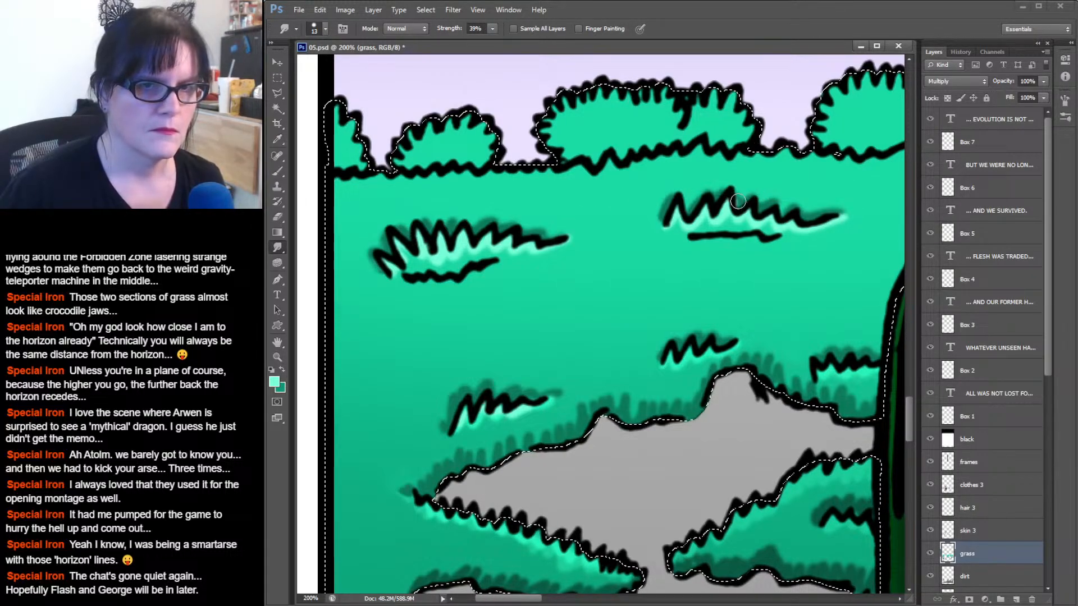
Brush shadow and highlight greens onto the partial bush at the panel's border and the small round bush beside it.
left_click_drag(522, 213, 539, 266)
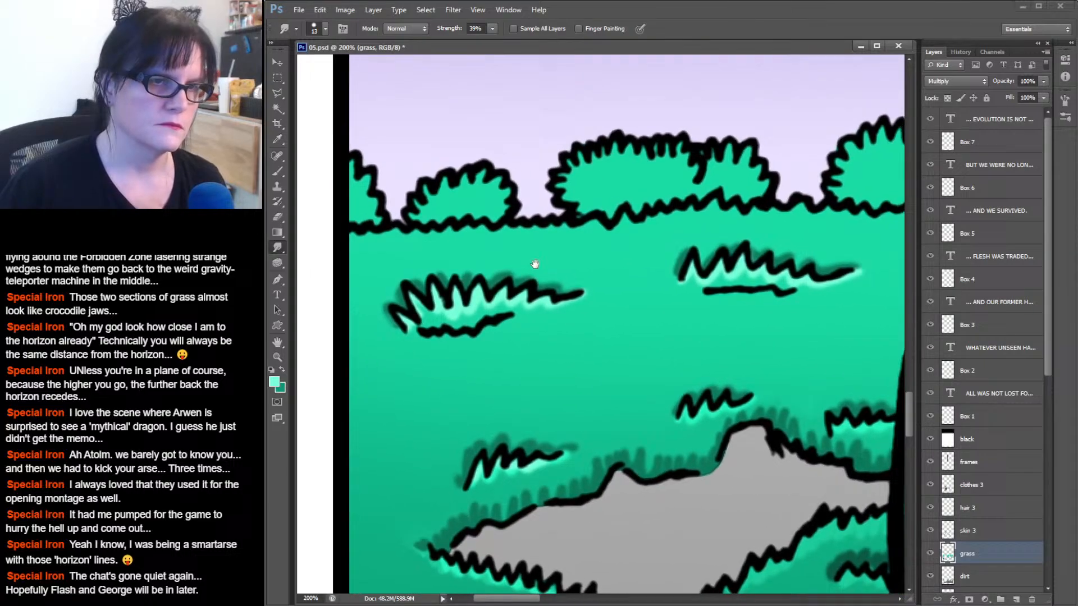
left_click(284, 369)
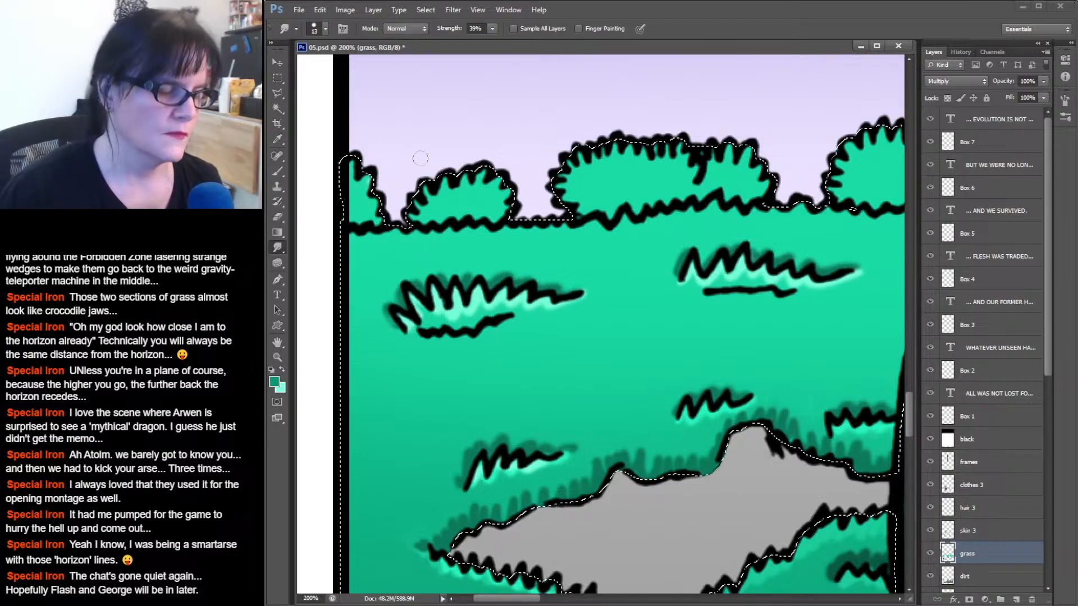
left_click(277, 174)
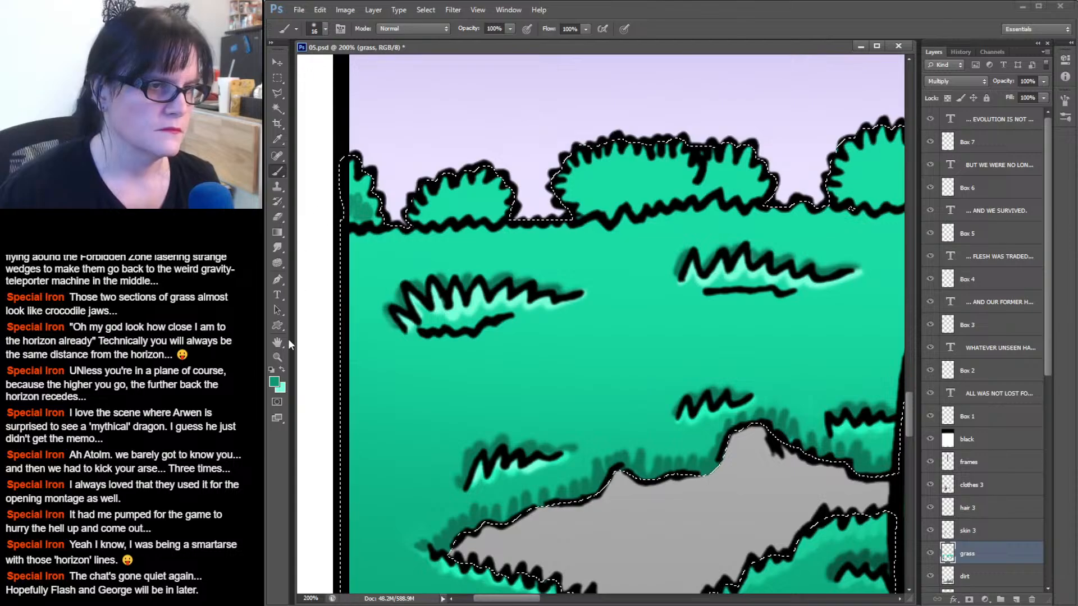
key("x")
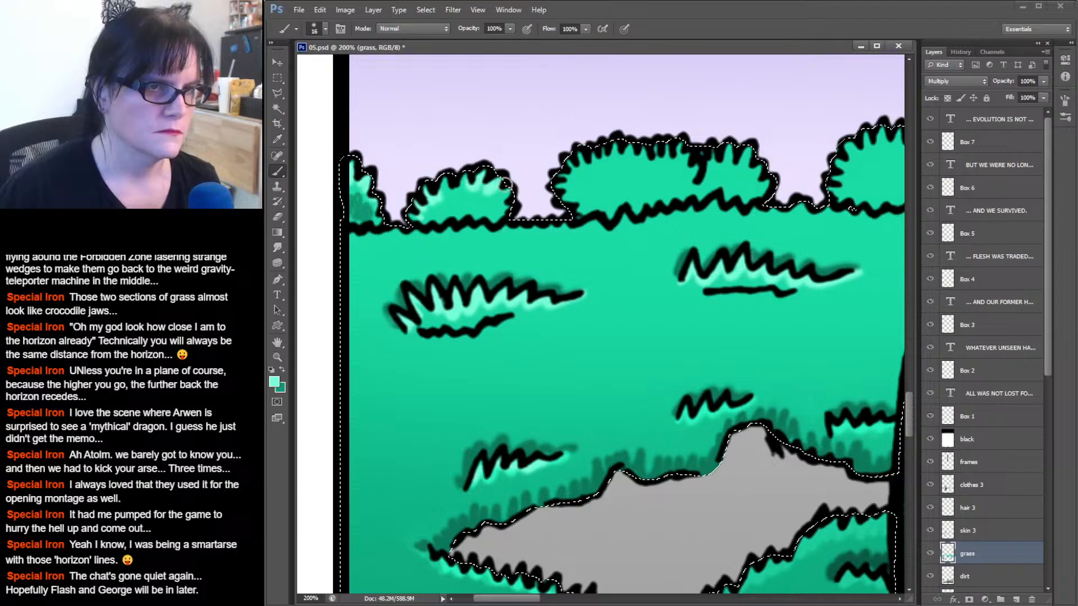
key("x")
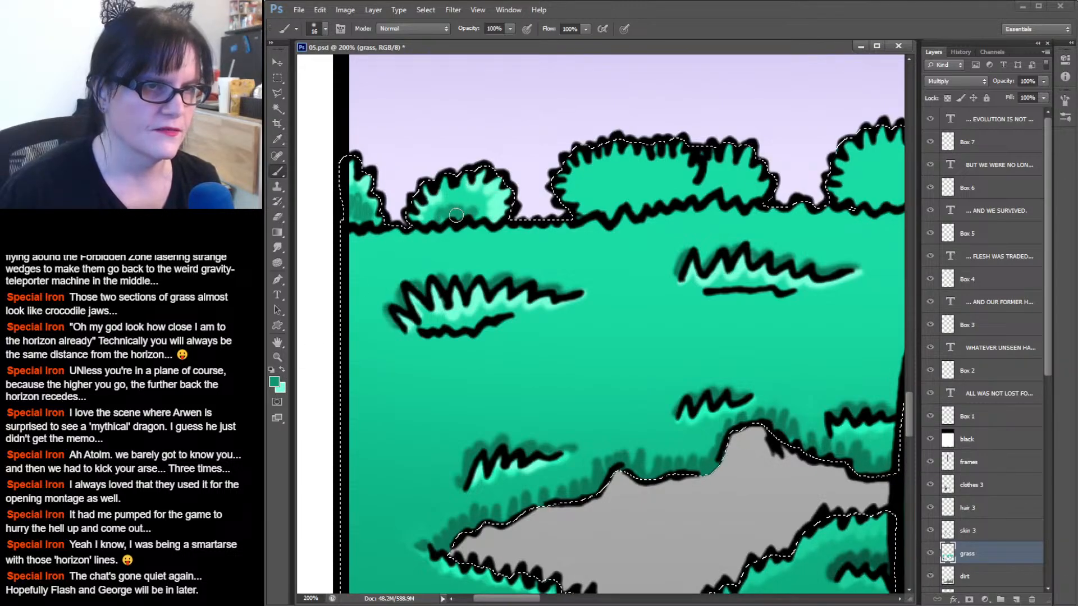
left_click_drag(434, 217, 478, 194)
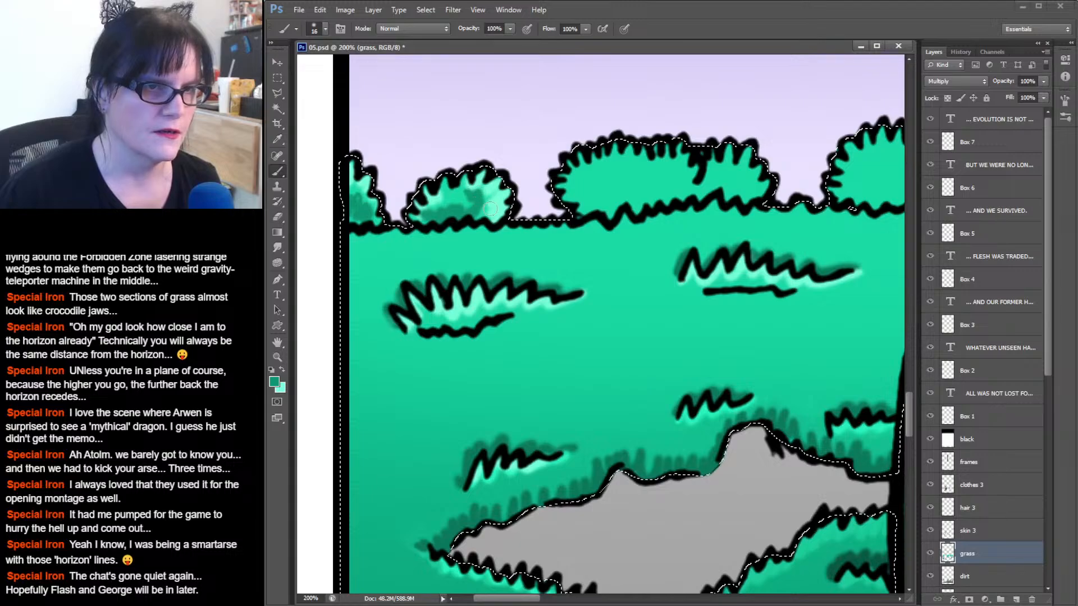
Brush shadow green patches into the wide double bush on the horizon, and highlight green along its rim and centre.
left_click_drag(746, 147, 620, 160)
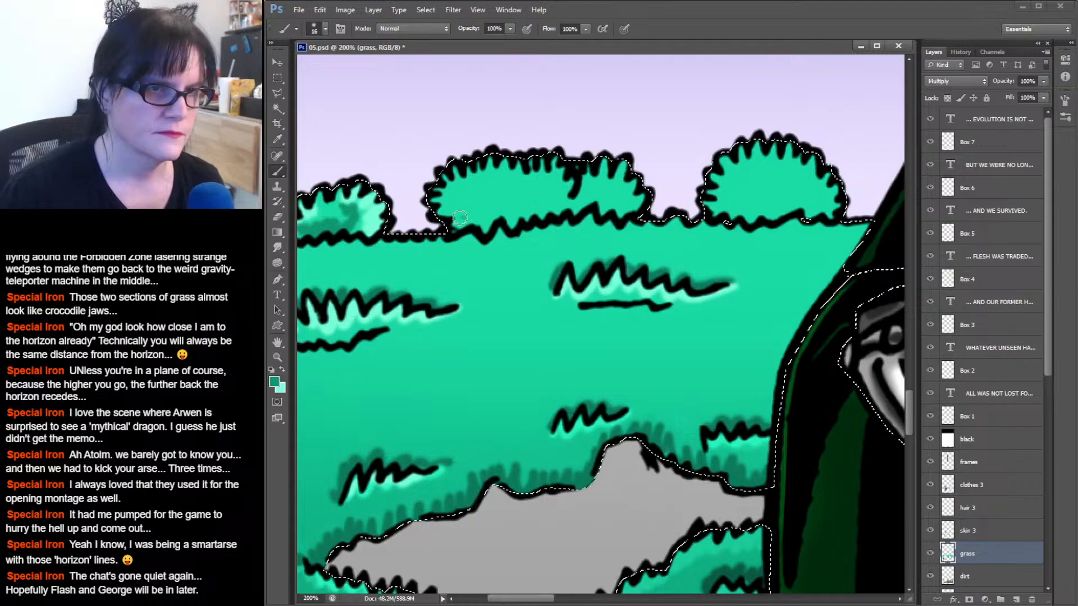
mouse_move(466, 193)
left_mouse_down()
mouse_move(477, 203)
mouse_move(466, 217)
left_mouse_up()
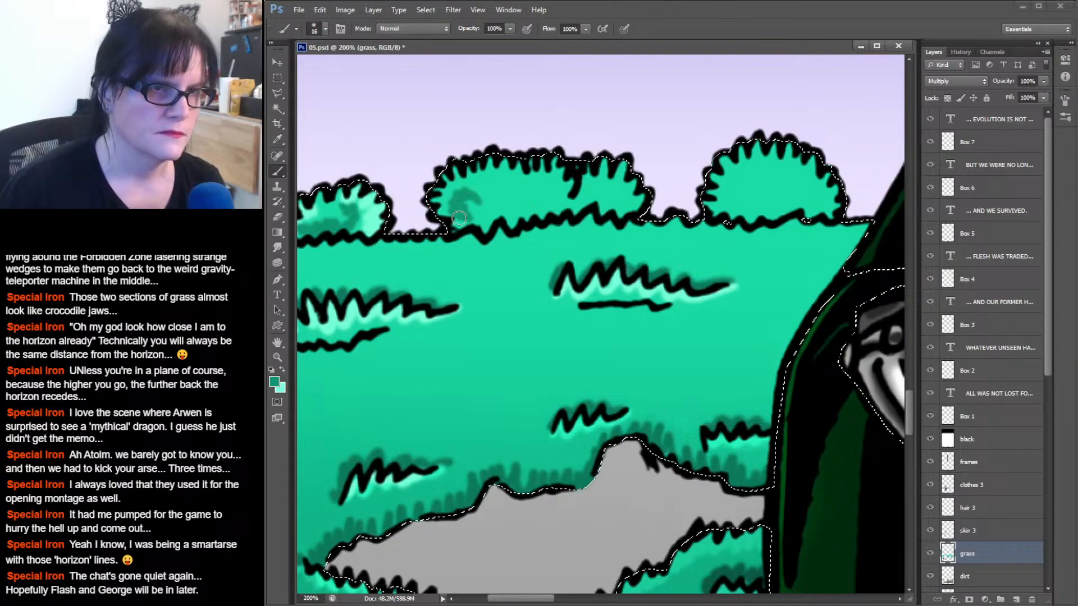
mouse_move(534, 189)
left_mouse_down()
mouse_move(550, 203)
mouse_move(538, 216)
mouse_move(497, 187)
left_mouse_up()
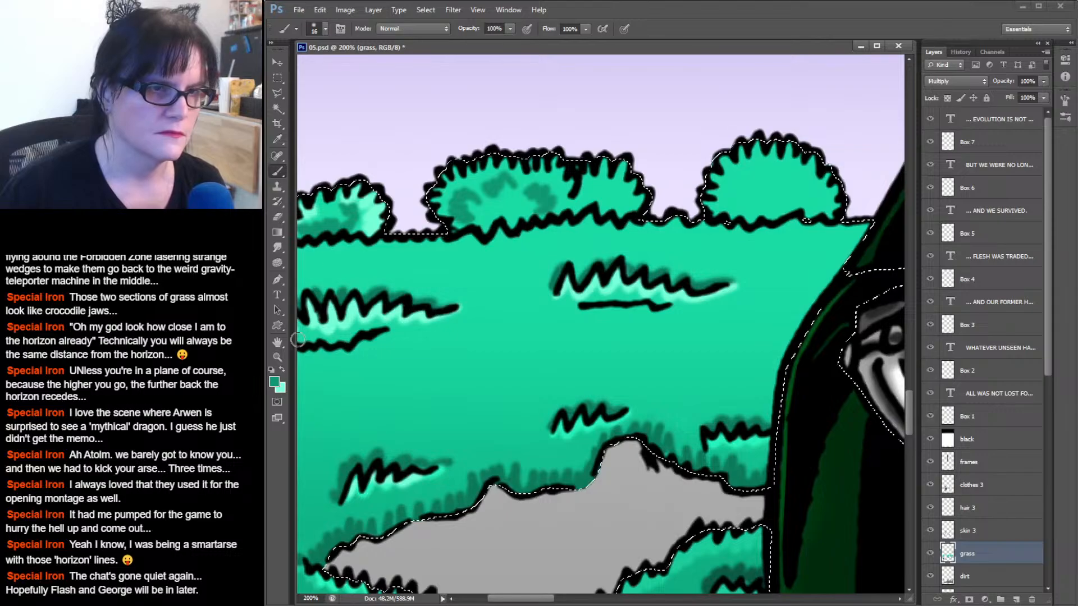
key("x")
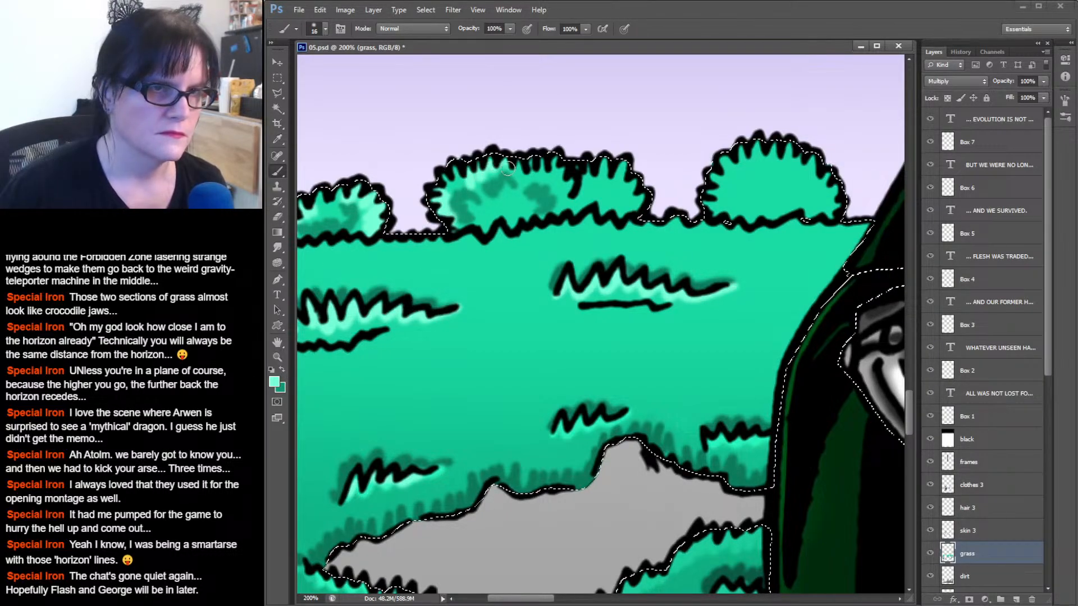
mouse_move(575, 194)
left_mouse_down()
mouse_move(545, 206)
mouse_move(490, 206)
left_mouse_up()
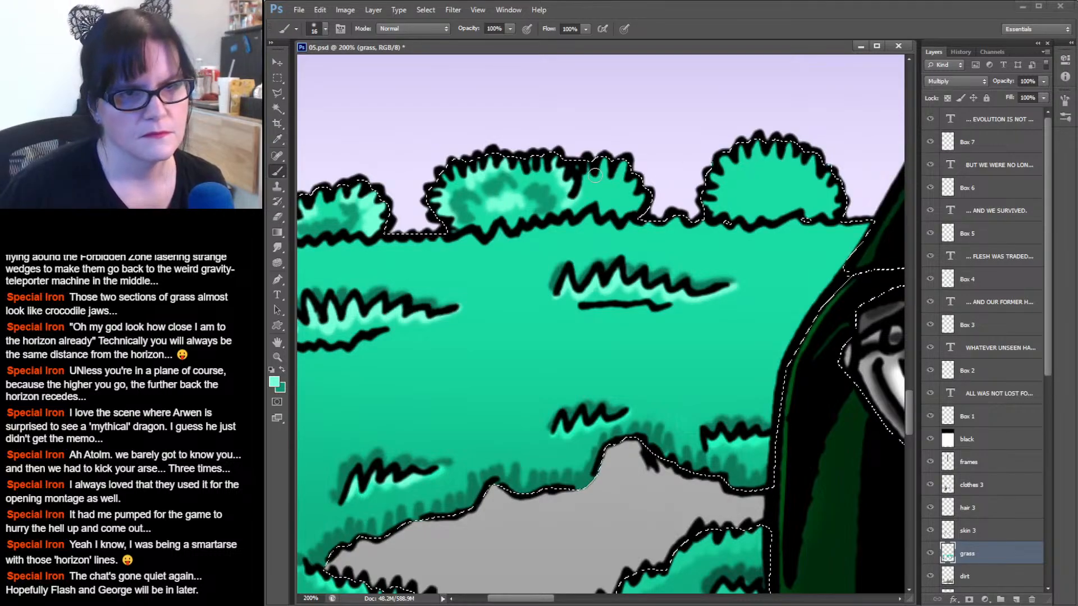
left_click_drag(612, 182, 628, 184)
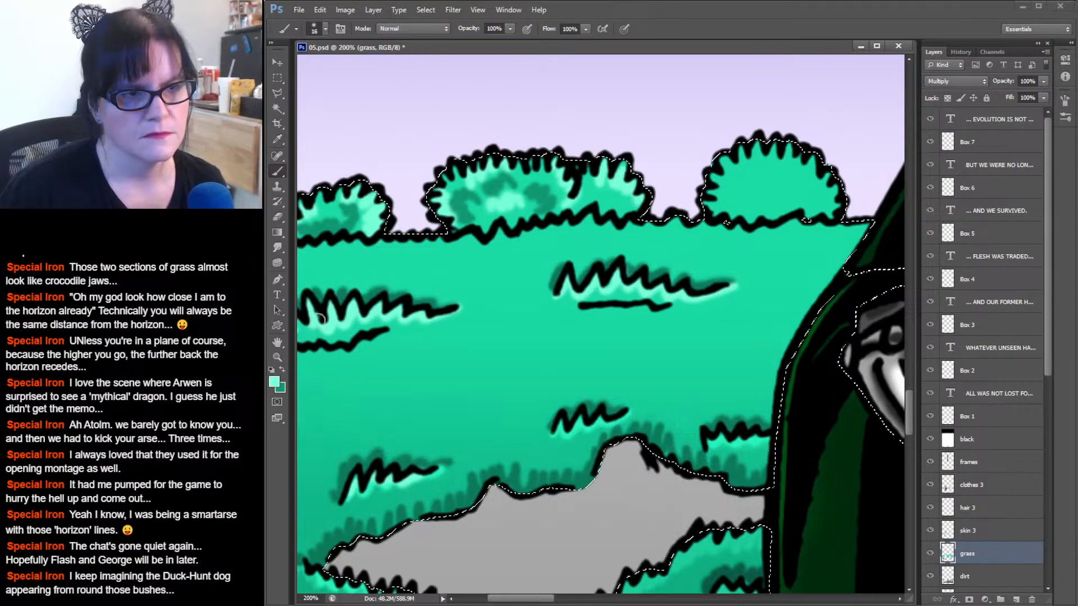
Brush shadow green patches into the round bush on the horizon beside the hooded figure.
key("x")
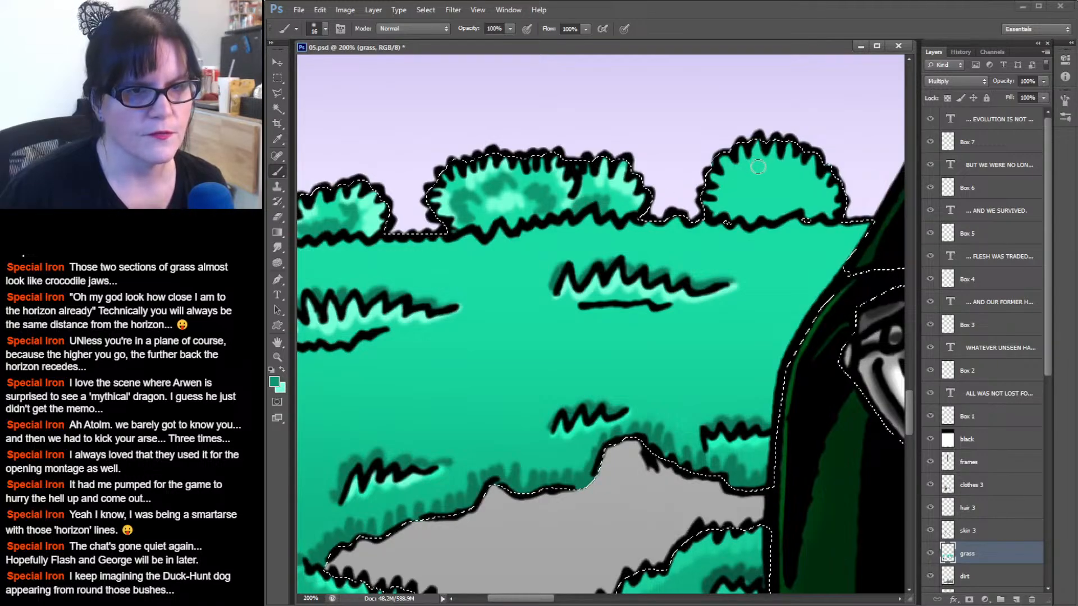
left_click_drag(790, 152, 565, 154)
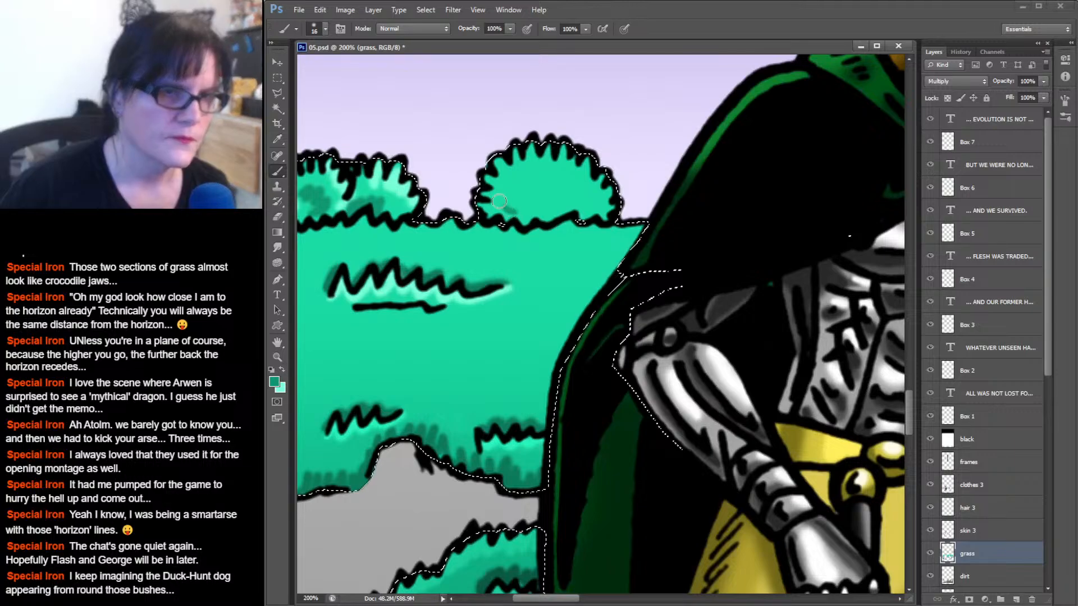
mouse_move(495, 203)
left_mouse_down()
mouse_move(573, 180)
mouse_move(591, 196)
mouse_move(585, 220)
left_mouse_up()
left_click_drag(545, 170, 527, 168)
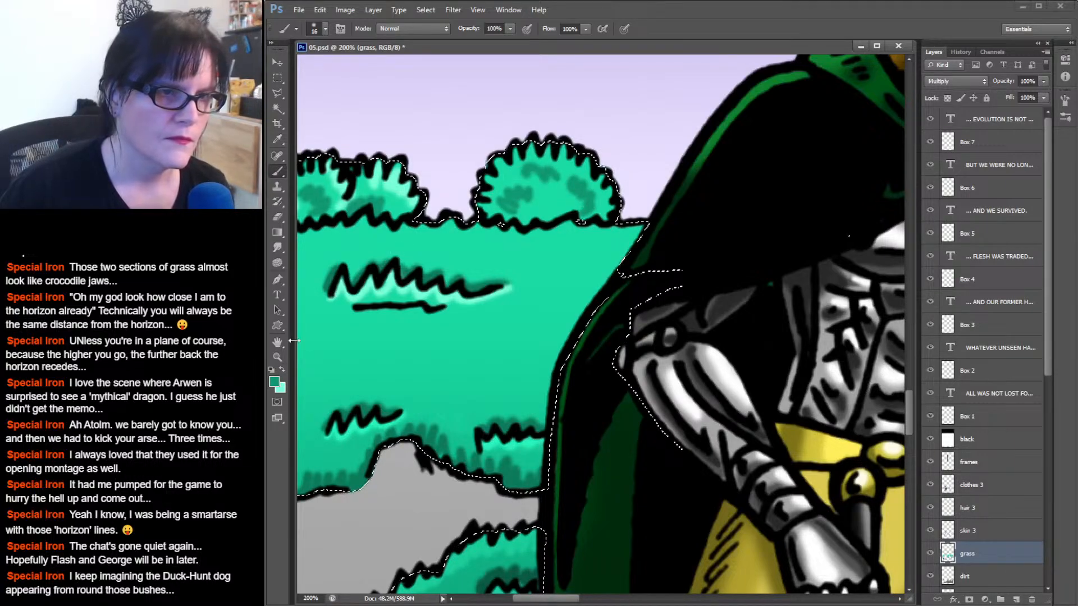
Brush highlight green patches over the shadow patches in the round horizon bush beside the hooded figure and check it from a distance.
left_click(281, 369)
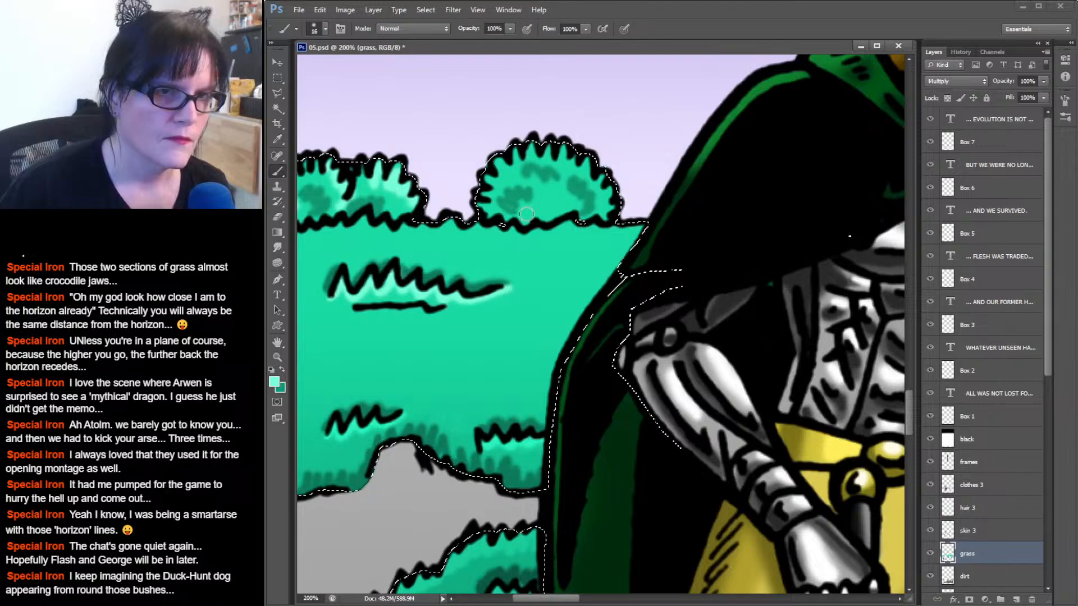
left_click_drag(517, 213, 508, 200)
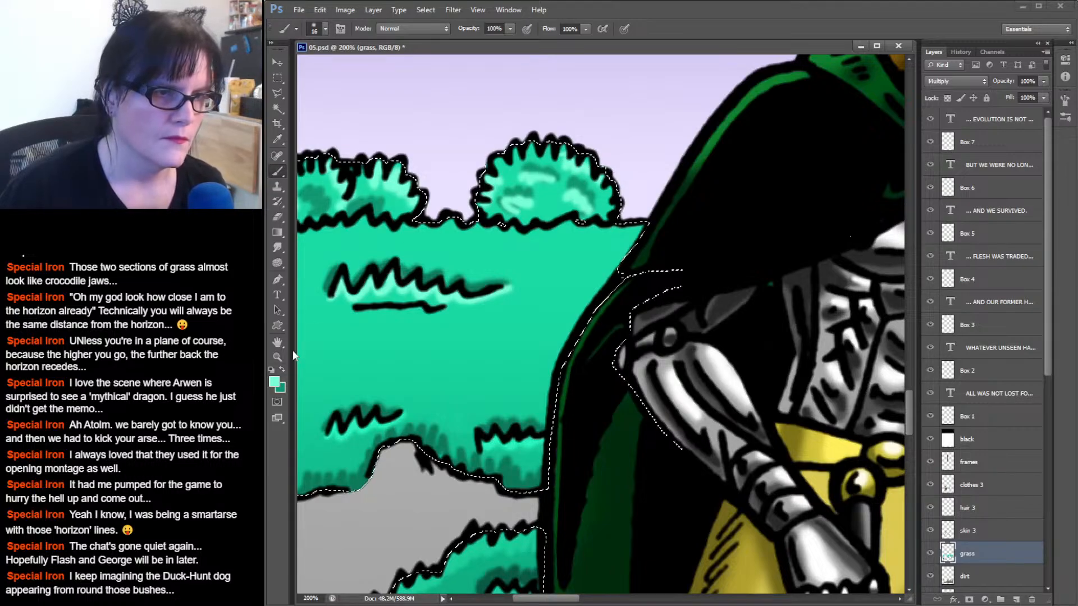
key("z")
left_click(574, 218, "alt")
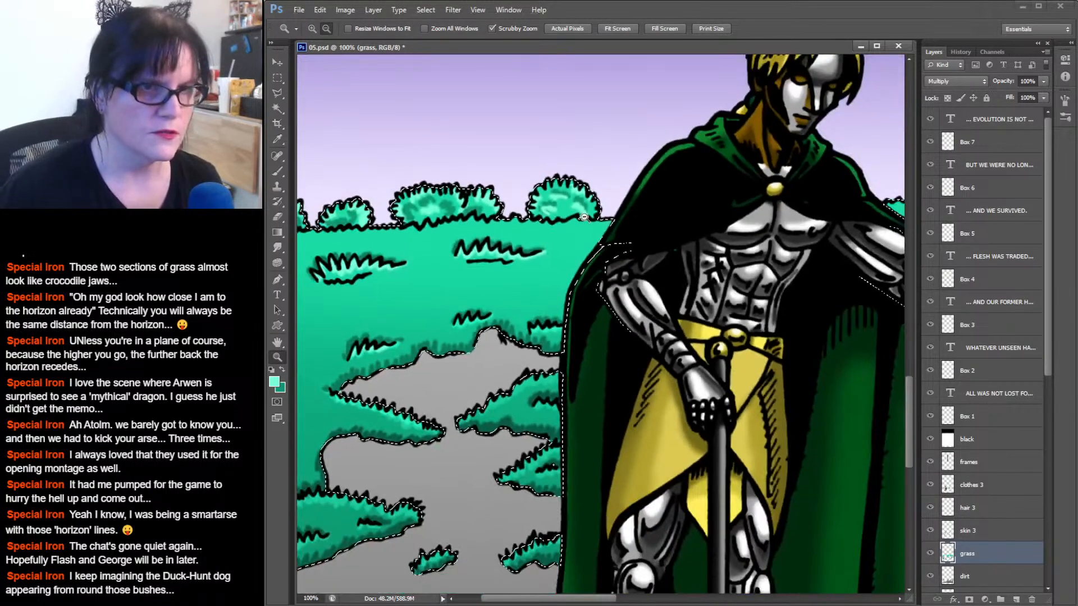
left_click(600, 257, "alt")
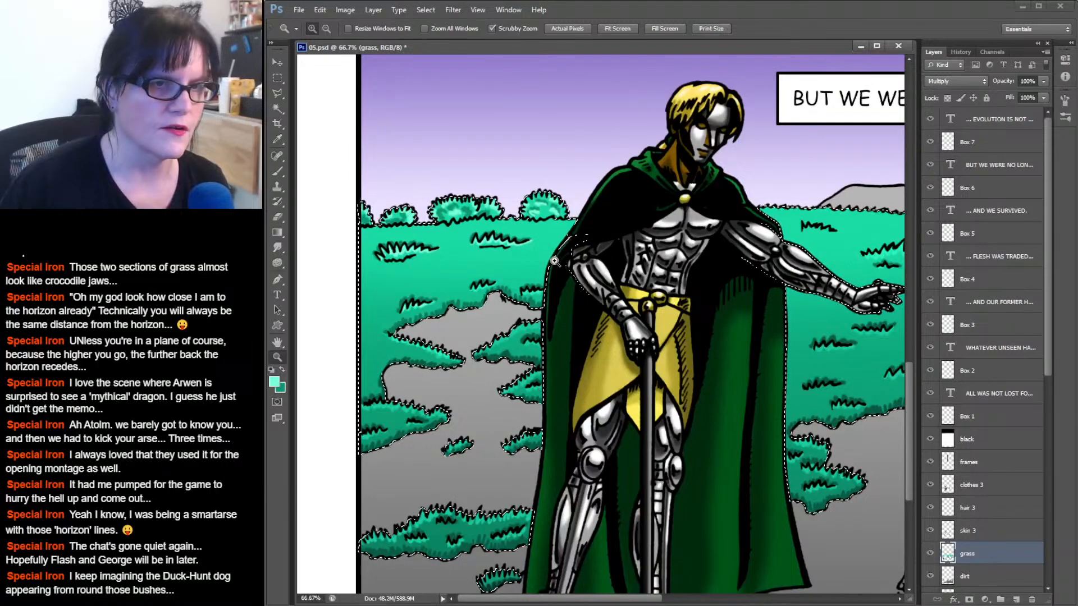
key("ctrl+d")
left_click(574, 204)
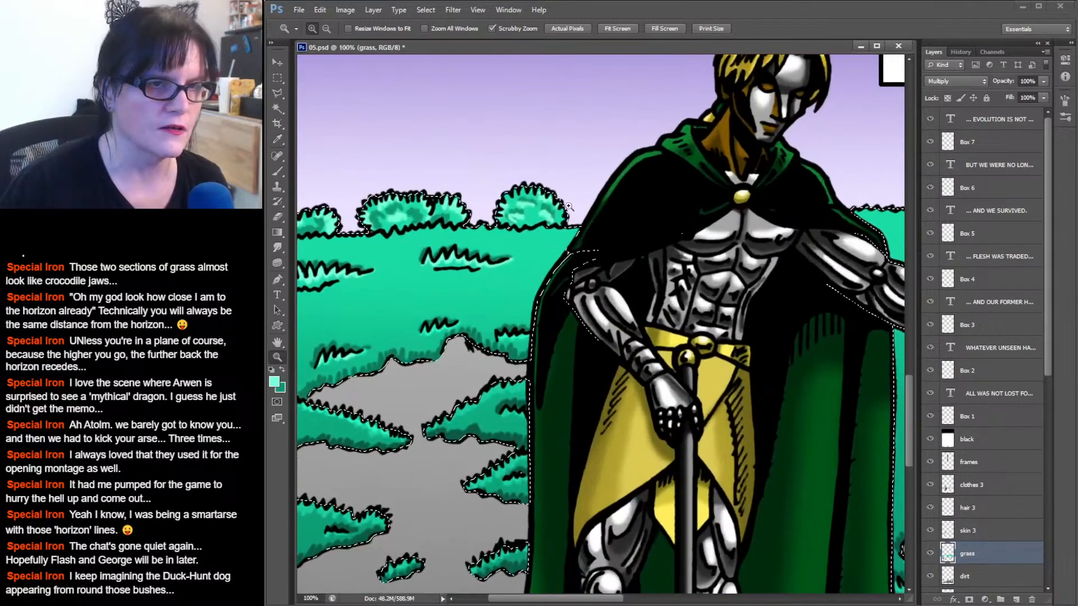
left_click(548, 214)
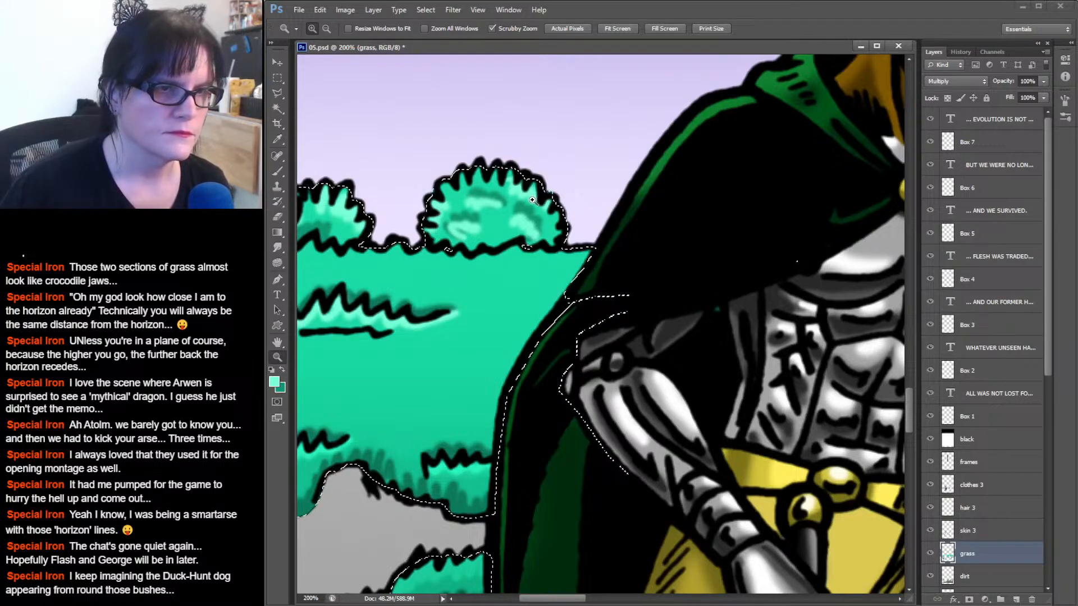
Paint over the round bush's patches with its sampled base green, and brush sampled highlight green along its spiky rim.
left_click(284, 138)
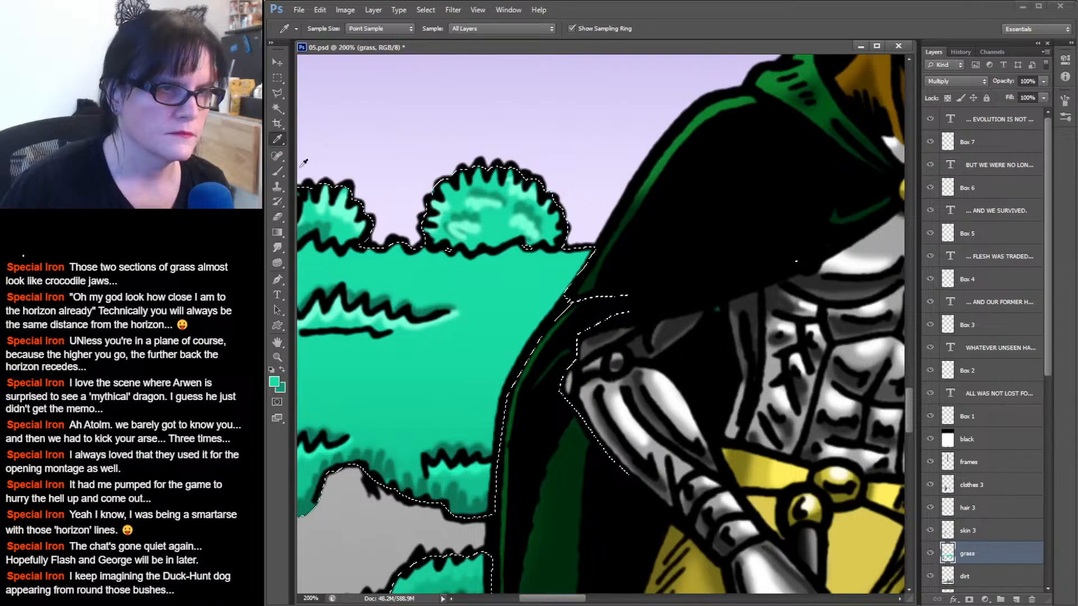
key("b")
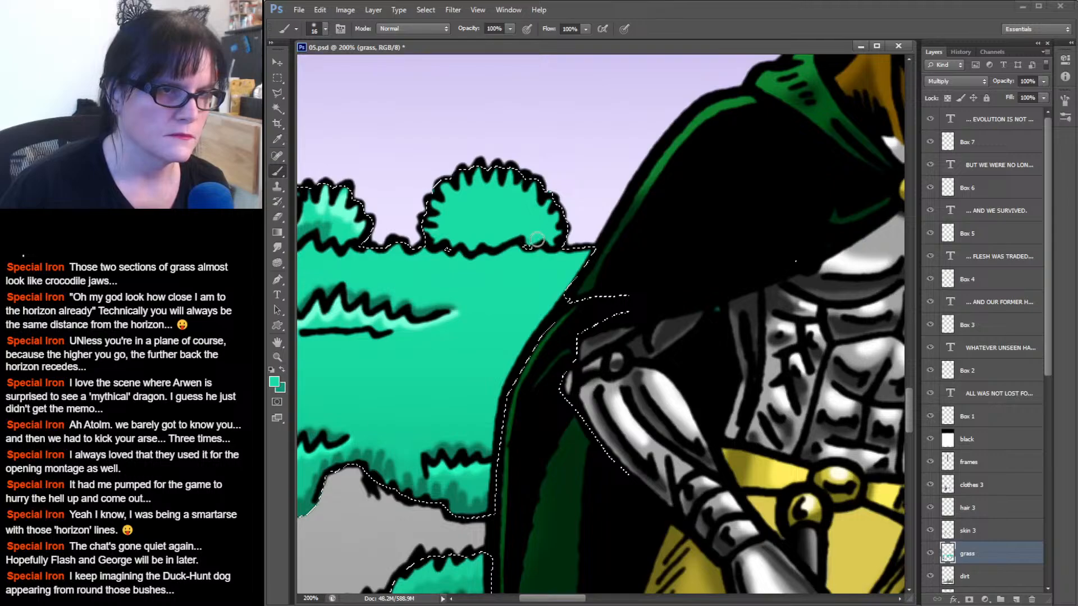
left_click(283, 142)
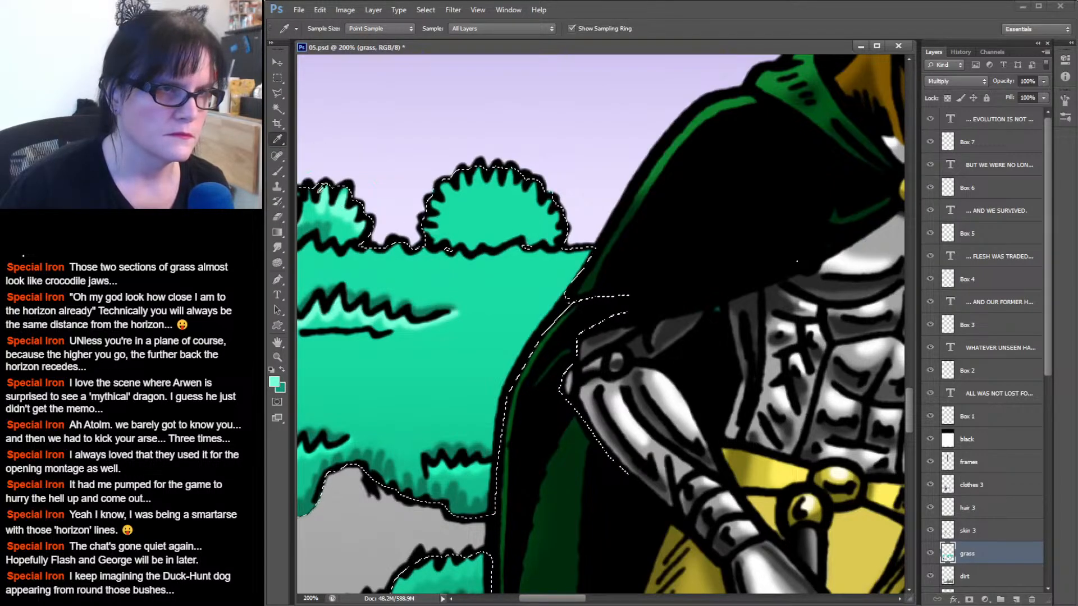
key("b")
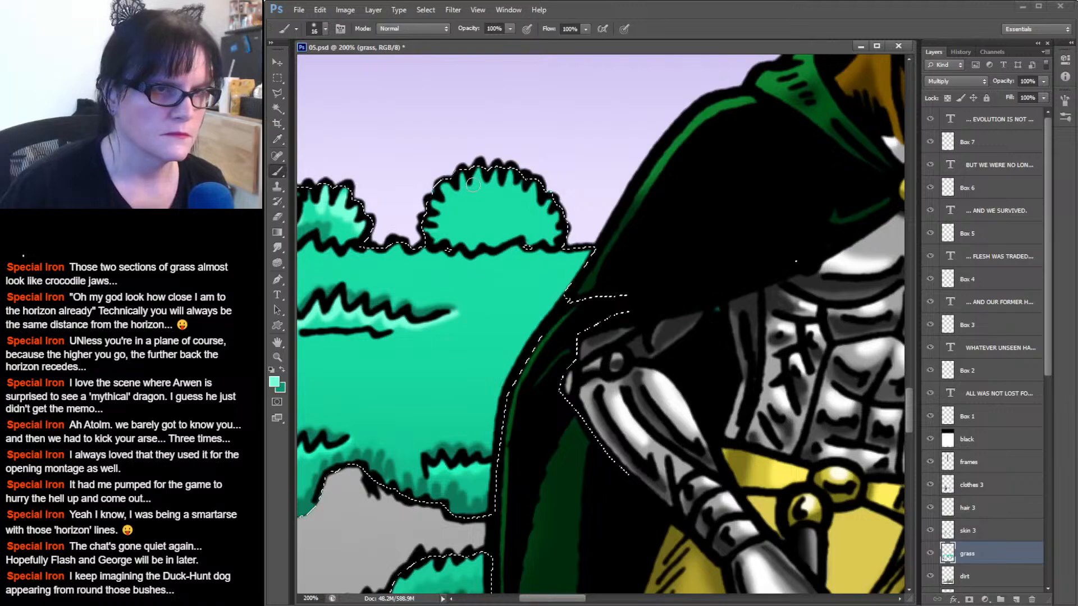
left_click_drag(480, 177, 475, 191)
left_click_drag(495, 178, 494, 188)
left_click_drag(539, 222, 559, 212)
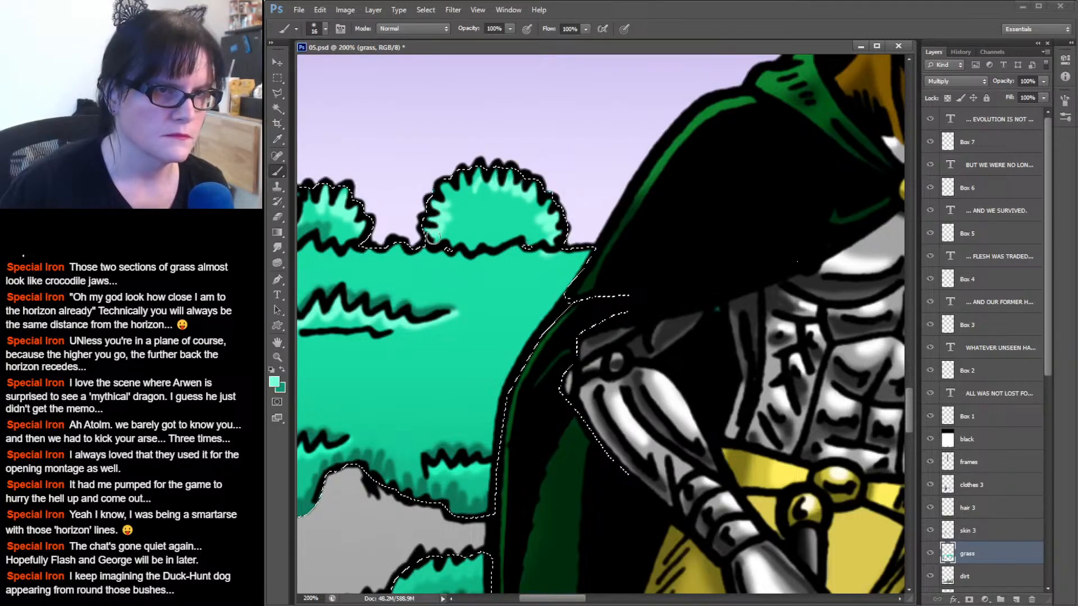
Brush shadow green patches into the centre of the round bush beside the hooded figure.
left_click_drag(304, 294, 391, 282)
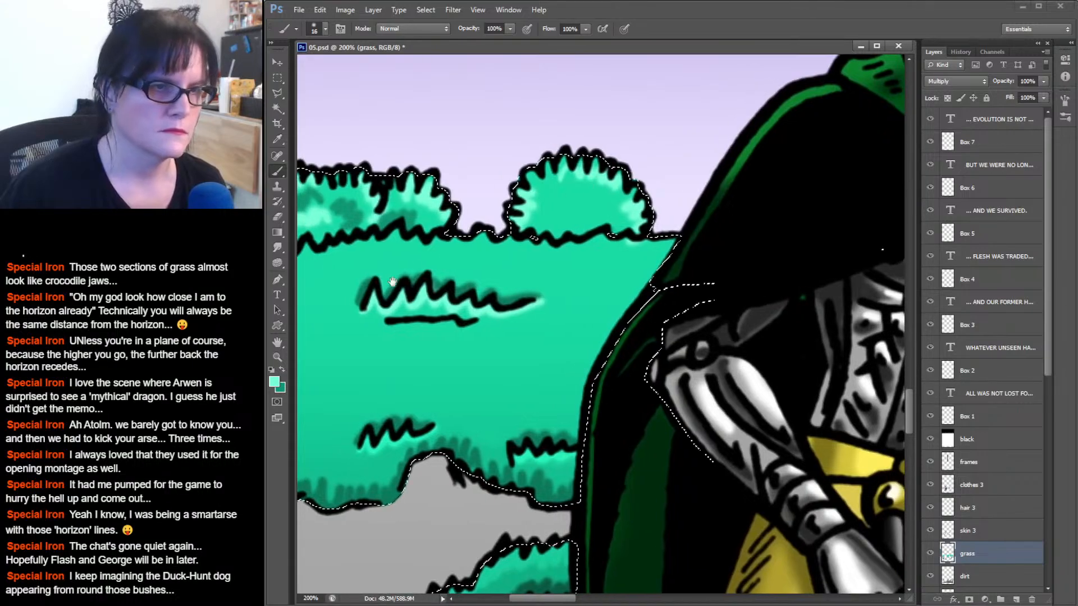
key("x")
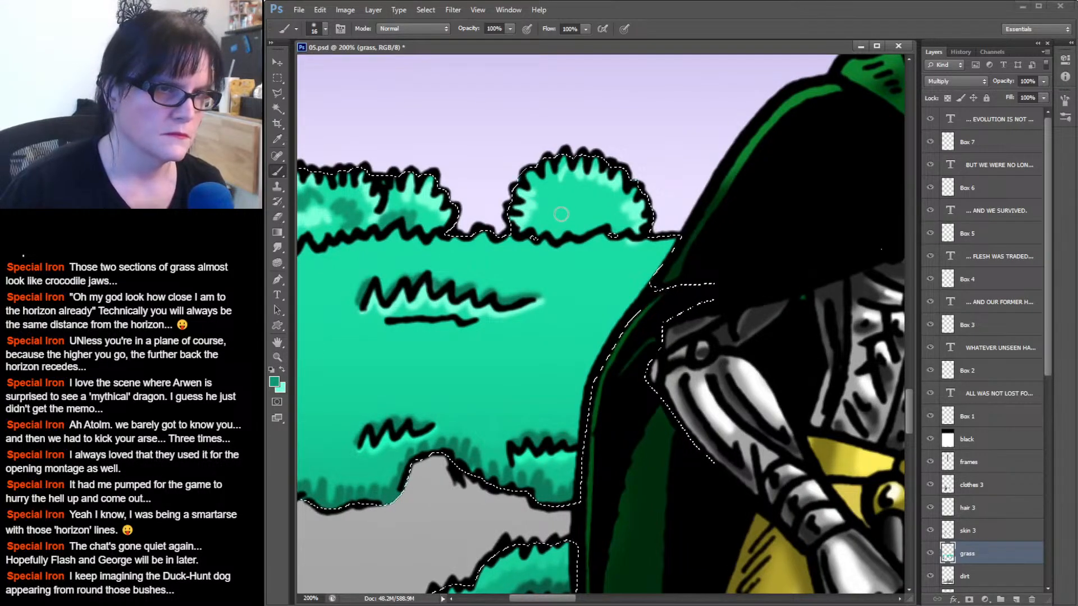
mouse_move(553, 214)
left_mouse_down()
mouse_move(550, 196)
mouse_move(595, 210)
left_mouse_up()
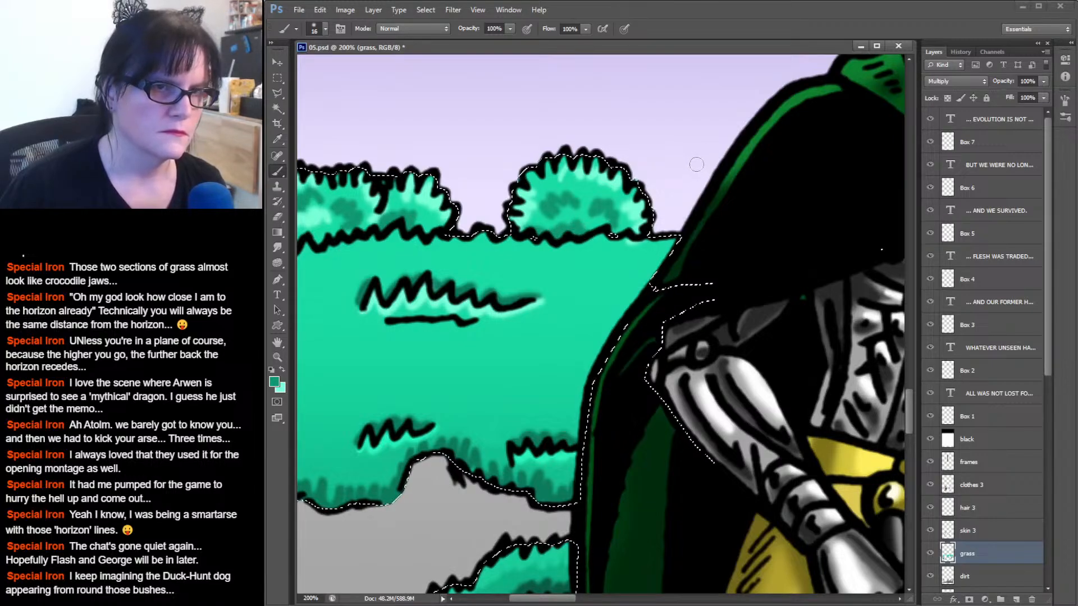
left_click_drag(701, 167, 623, 167)
left_click(277, 246)
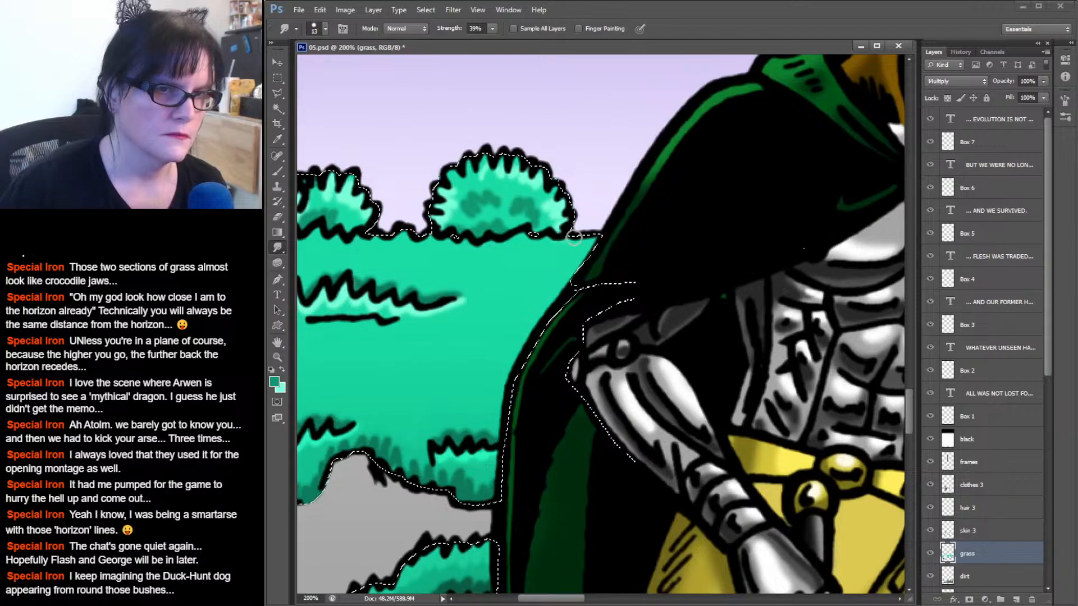
Brush highlight green beneath the large jagged tuft above the outstretched hand and beneath the small distant tuft above the forearm.
left_click_drag(649, 185, 301, 88)
left_click_drag(839, 141, 383, 148)
left_click_drag(690, 176, 574, 187)
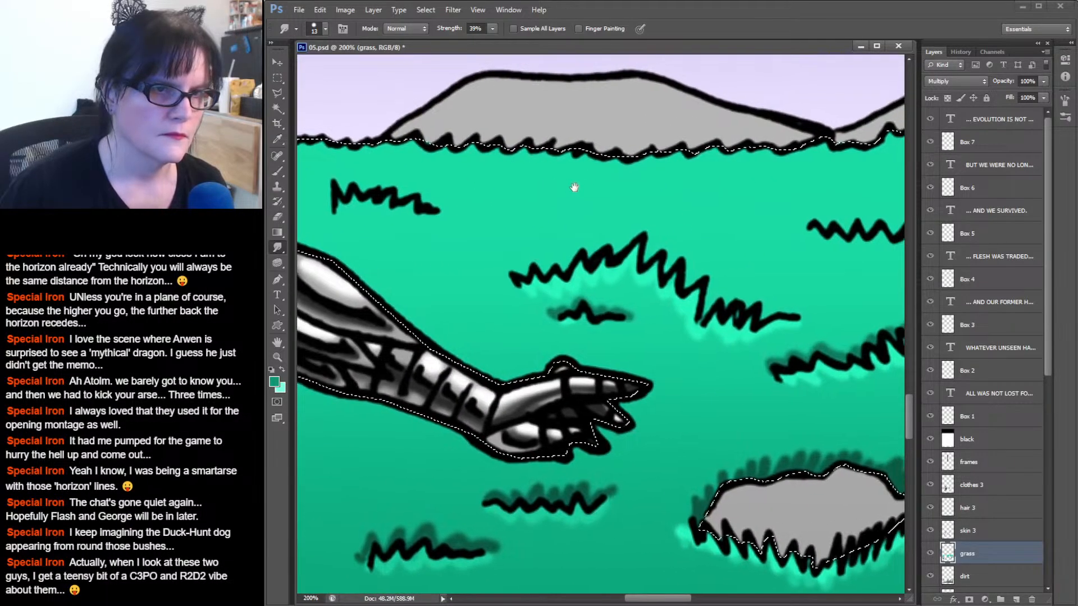
left_click(283, 370)
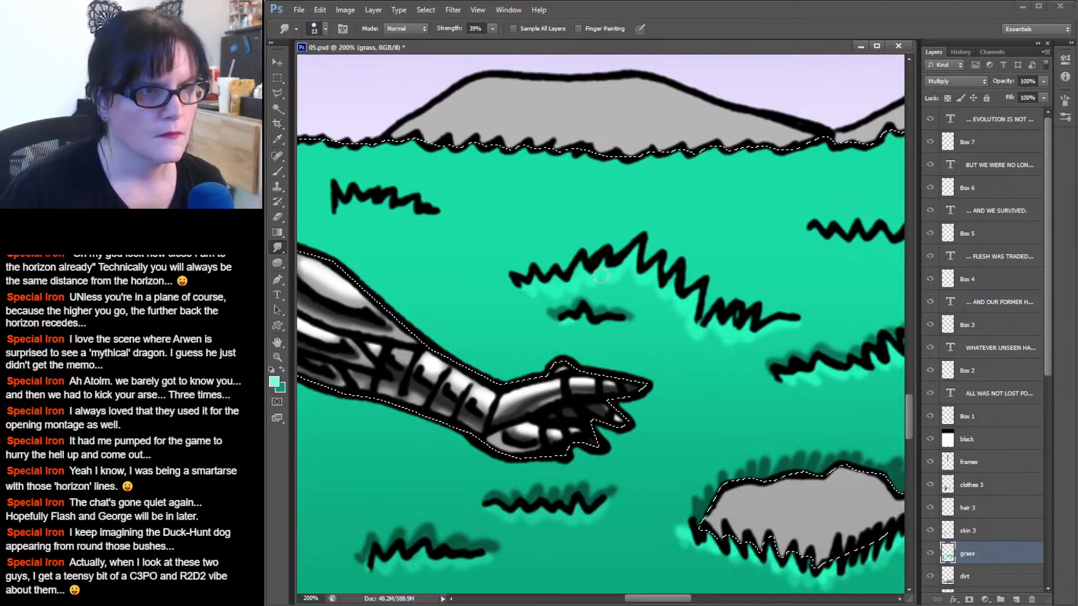
left_click(276, 174)
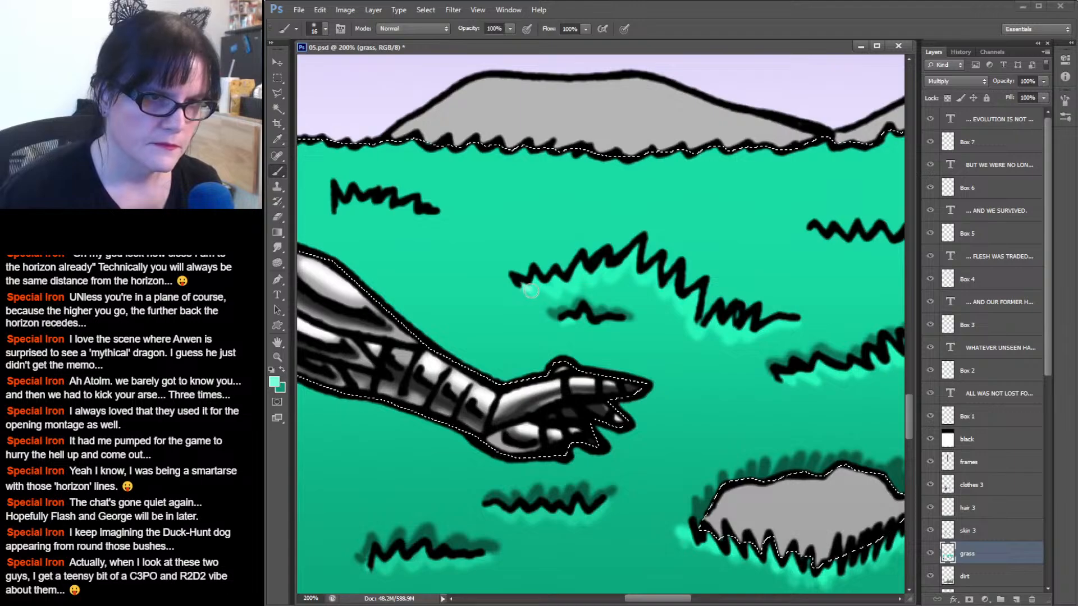
mouse_move(554, 289)
left_mouse_down()
mouse_move(579, 268)
mouse_move(588, 281)
mouse_move(598, 262)
mouse_move(608, 275)
mouse_move(630, 256)
left_mouse_up()
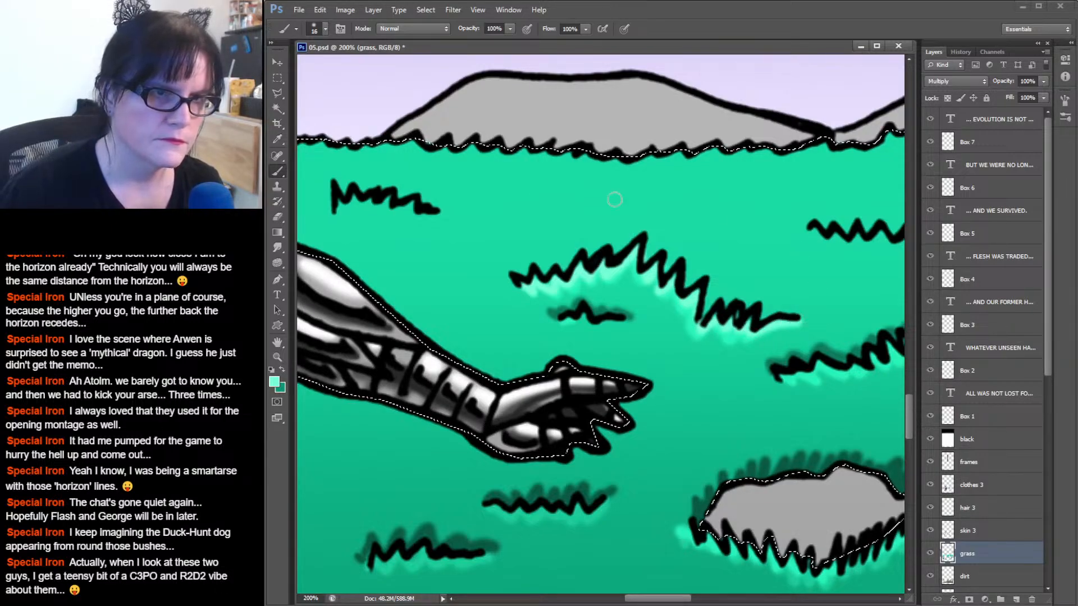
left_click_drag(424, 216, 342, 199)
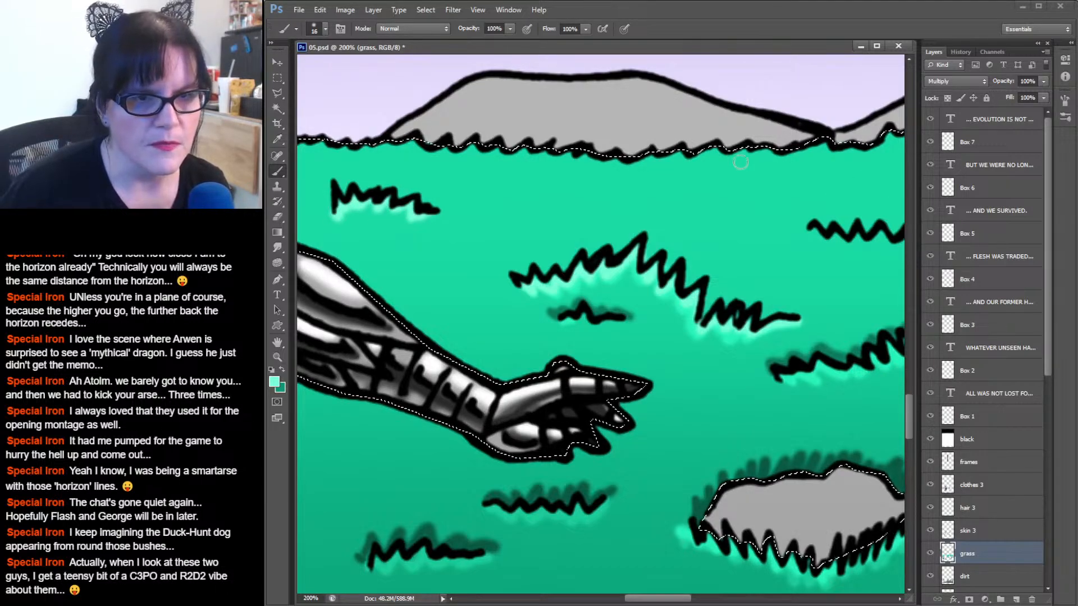
Brush shadow green along the upper edges of the small distant tuft and the large jagged tuft above the hand.
mouse_move(740, 162)
left_mouse_down()
mouse_move(599, 169)
mouse_move(834, 167)
left_mouse_up()
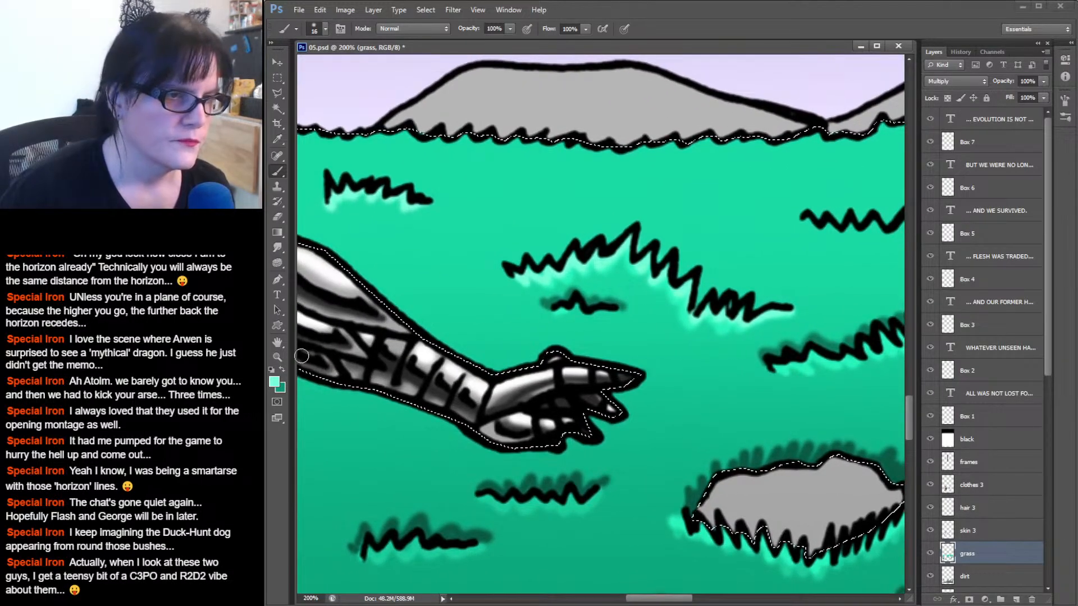
left_click(283, 371)
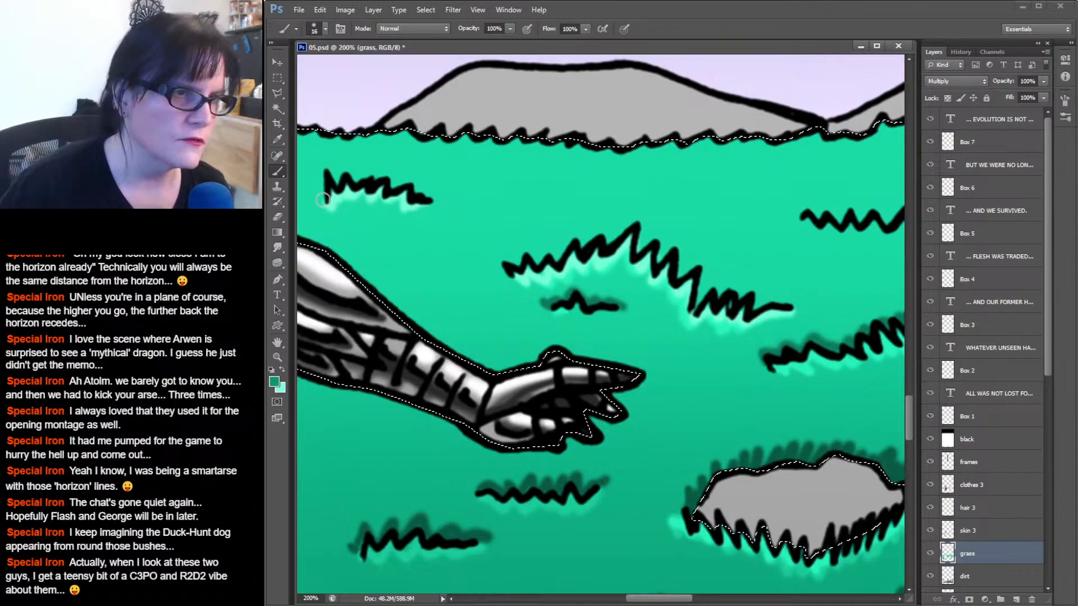
mouse_move(319, 185)
left_mouse_down()
mouse_move(346, 184)
mouse_move(334, 177)
mouse_move(375, 175)
left_mouse_up()
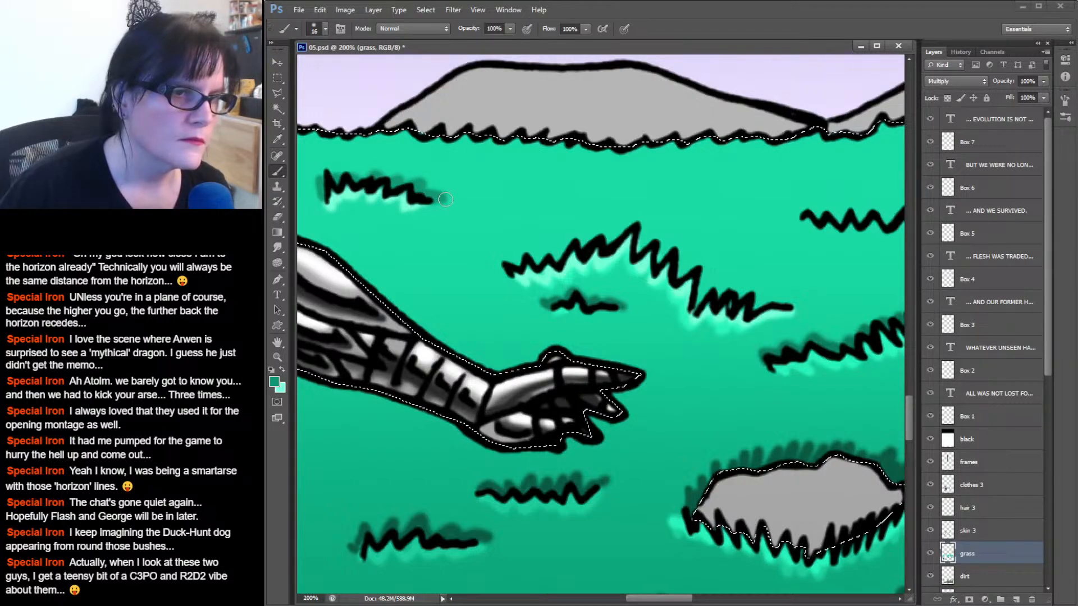
mouse_move(496, 273)
left_mouse_down()
mouse_move(600, 249)
mouse_move(574, 250)
mouse_move(630, 228)
mouse_move(693, 230)
mouse_move(641, 251)
mouse_move(634, 242)
mouse_move(656, 239)
mouse_move(660, 259)
mouse_move(694, 242)
mouse_move(754, 257)
mouse_move(695, 265)
mouse_move(673, 253)
mouse_move(681, 280)
mouse_move(720, 275)
mouse_move(706, 279)
mouse_move(696, 306)
mouse_move(708, 274)
mouse_move(720, 292)
mouse_move(711, 295)
mouse_move(728, 285)
mouse_move(726, 295)
mouse_move(745, 287)
mouse_move(739, 302)
mouse_move(757, 294)
mouse_move(753, 309)
mouse_move(801, 305)
left_mouse_up()
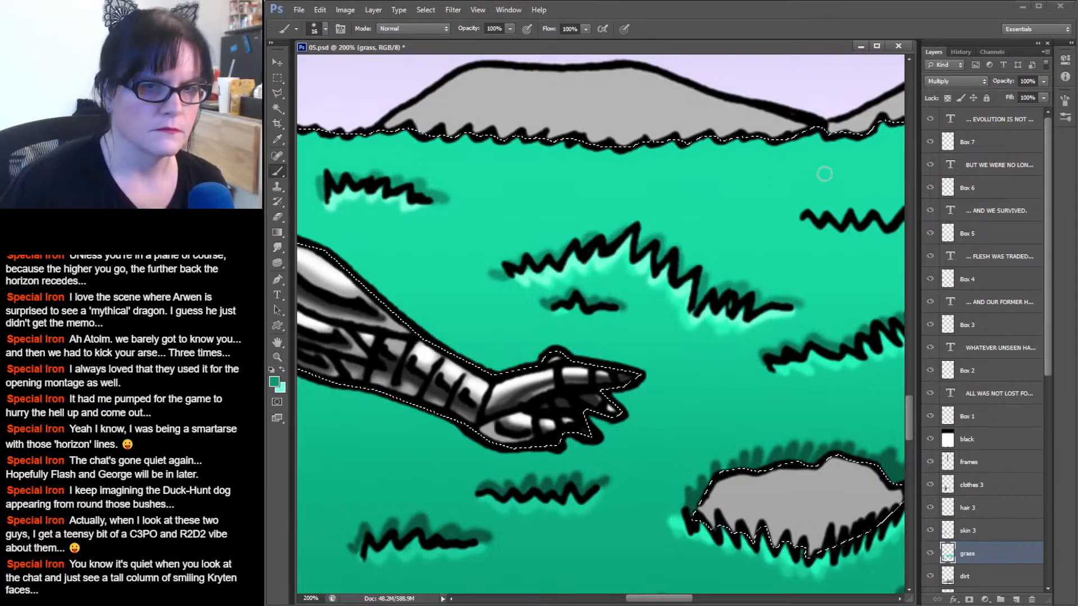
Brush highlight green beneath and shadow green above the long thin tuft in the field below the valley between the mountains.
mouse_move(822, 192)
left_mouse_down()
mouse_move(534, 207)
mouse_move(715, 186)
mouse_move(671, 190)
mouse_move(668, 201)
left_mouse_up()
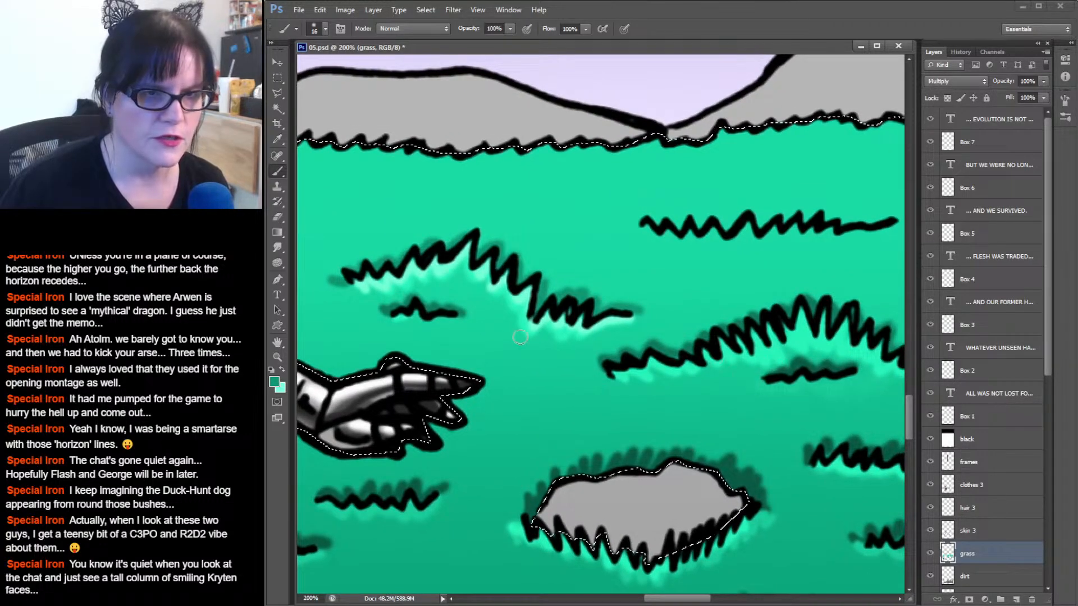
left_click_drag(480, 221, 379, 231)
mouse_move(709, 210)
left_mouse_down()
mouse_move(645, 212)
mouse_move(864, 216)
mouse_move(689, 220)
left_mouse_up()
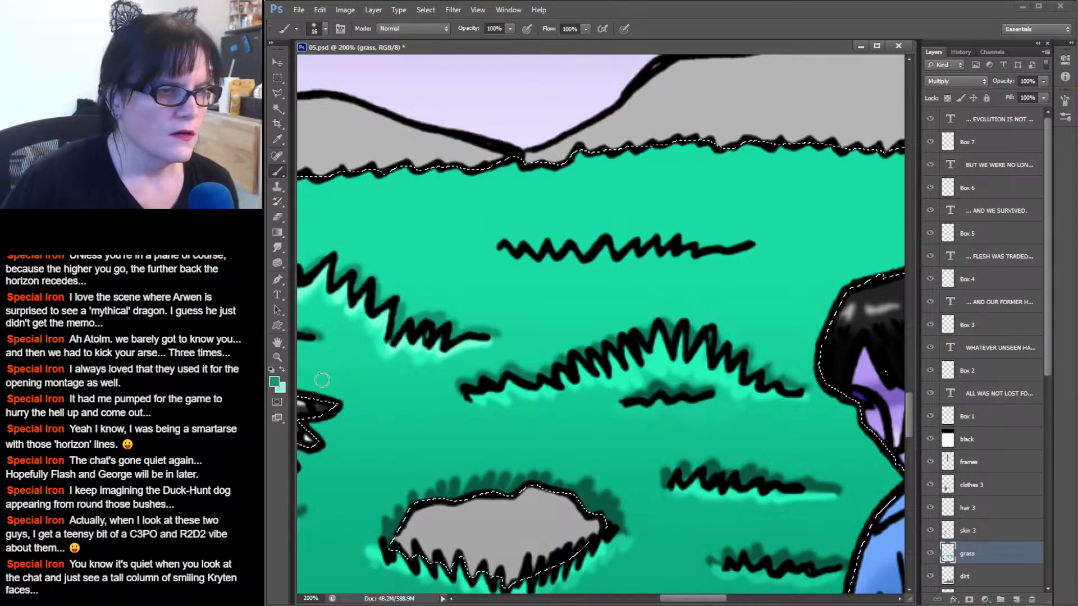
left_click(282, 370)
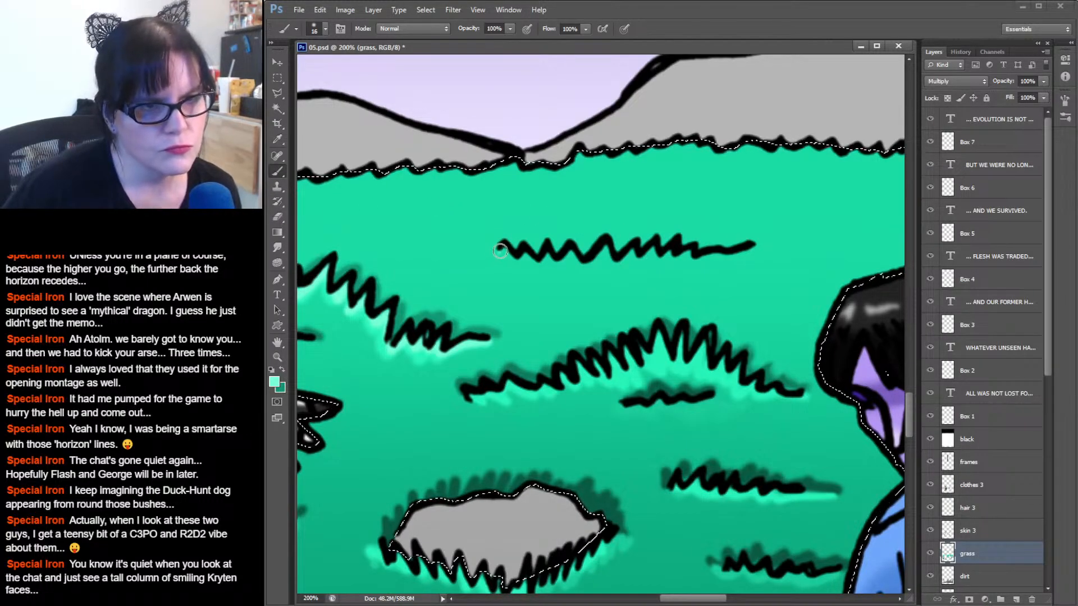
mouse_move(496, 256)
left_mouse_down()
mouse_move(545, 265)
mouse_move(548, 253)
mouse_move(557, 265)
mouse_move(573, 252)
mouse_move(582, 267)
mouse_move(606, 249)
mouse_move(620, 265)
mouse_move(640, 249)
mouse_move(632, 254)
mouse_move(653, 250)
mouse_move(663, 262)
mouse_move(770, 243)
mouse_move(724, 256)
left_mouse_up()
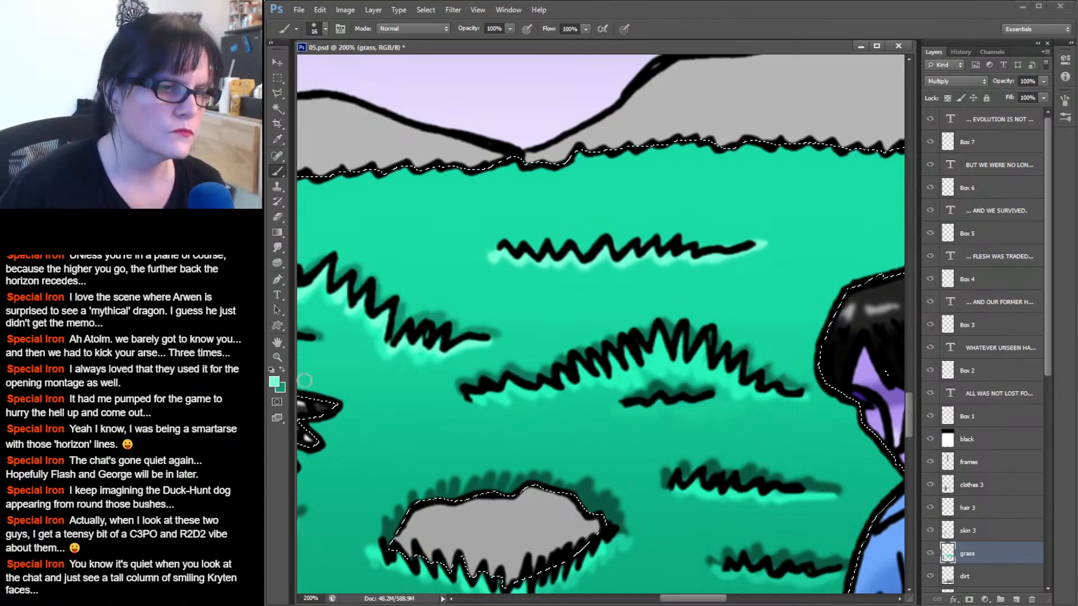
left_click(282, 370)
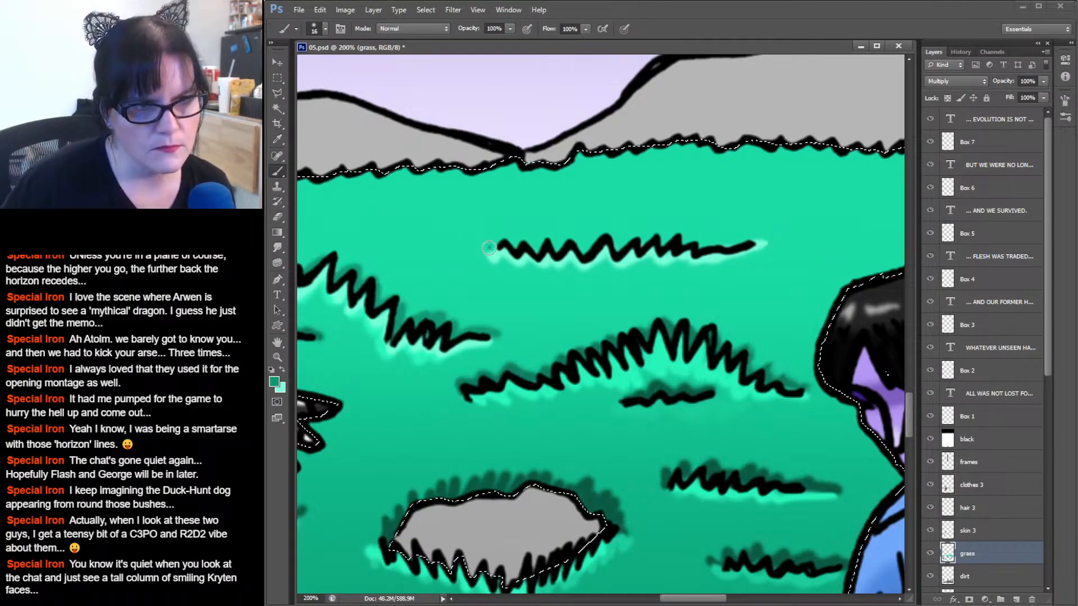
mouse_move(488, 247)
left_mouse_down()
mouse_move(538, 253)
mouse_move(546, 237)
mouse_move(557, 253)
mouse_move(579, 240)
mouse_move(563, 246)
mouse_move(585, 241)
mouse_move(588, 253)
mouse_move(607, 235)
mouse_move(616, 251)
mouse_move(663, 231)
mouse_move(705, 248)
mouse_move(764, 241)
left_mouse_up()
Brush shadow green above the wide underlined tuft behind the blue-clothed figure and brighten its underside with highlight green.
left_click_drag(800, 182, 331, 197)
left_click_drag(722, 230, 541, 232)
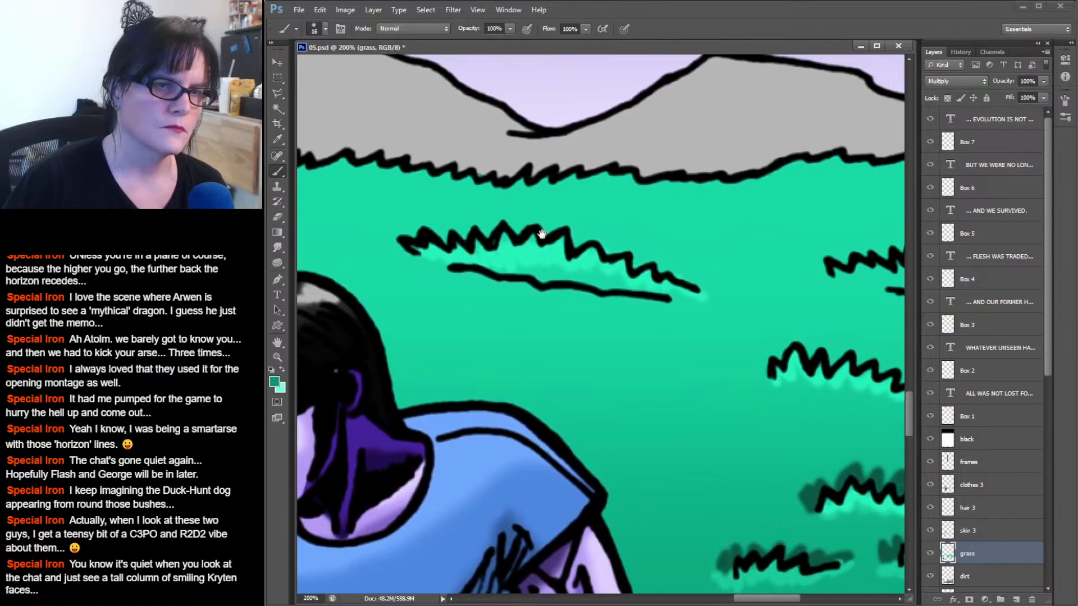
mouse_move(411, 249)
left_mouse_down()
mouse_move(419, 238)
mouse_move(420, 222)
mouse_move(441, 243)
mouse_move(425, 222)
mouse_move(468, 243)
mouse_move(474, 222)
mouse_move(495, 243)
mouse_move(512, 216)
mouse_move(527, 235)
mouse_move(543, 221)
mouse_move(549, 237)
mouse_move(576, 225)
mouse_move(579, 247)
mouse_move(628, 246)
mouse_move(580, 251)
mouse_move(606, 234)
mouse_move(617, 255)
mouse_move(633, 245)
mouse_move(637, 268)
mouse_move(656, 259)
mouse_move(693, 277)
left_mouse_up()
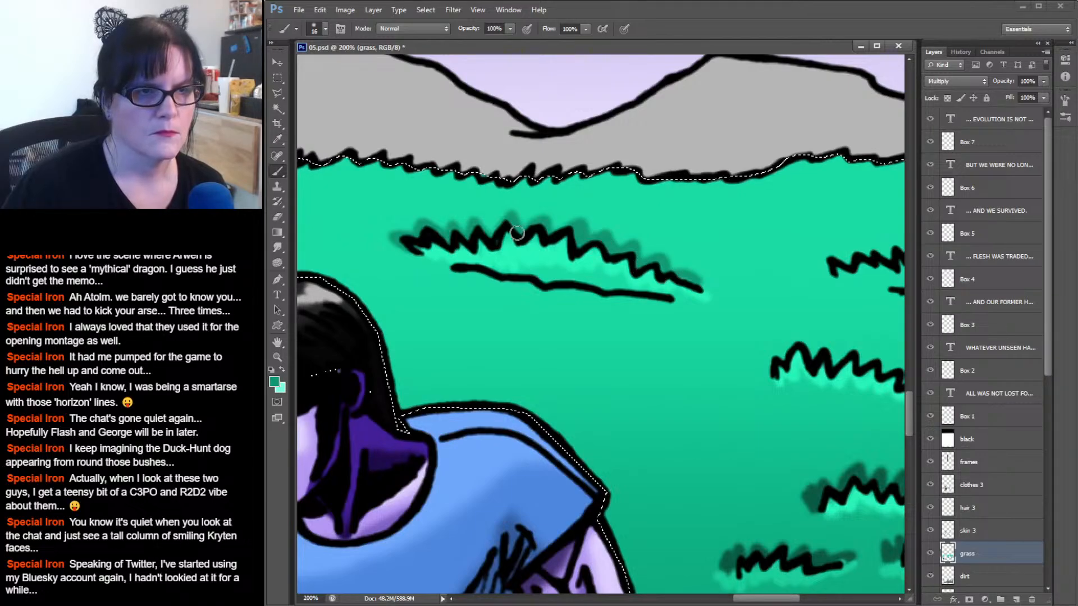
key("x")
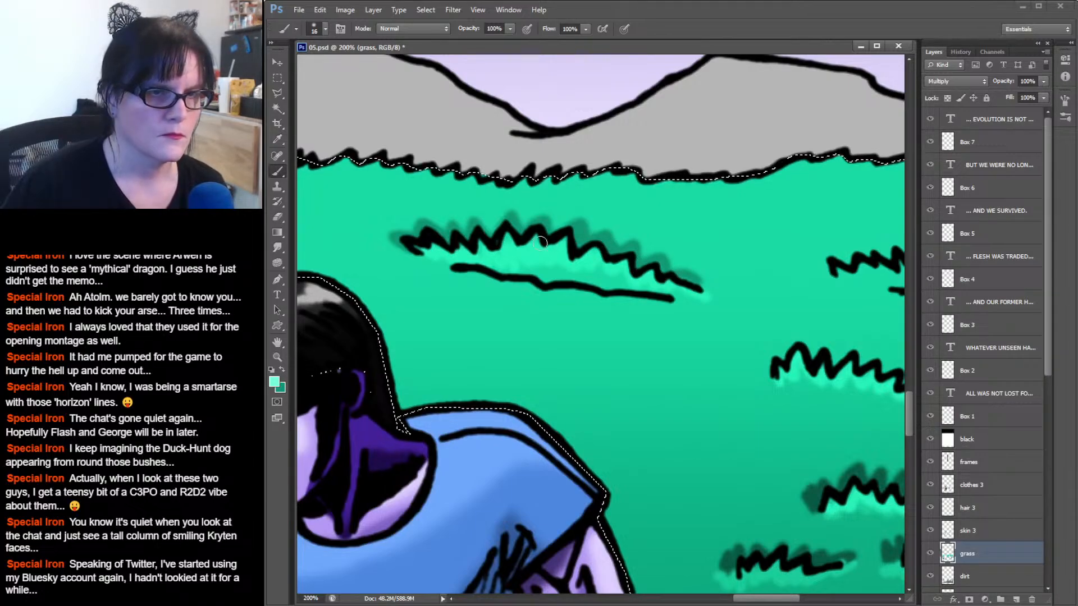
mouse_move(520, 251)
left_mouse_down()
mouse_move(563, 246)
mouse_move(572, 264)
mouse_move(591, 253)
mouse_move(637, 282)
mouse_move(685, 289)
left_mouse_up()
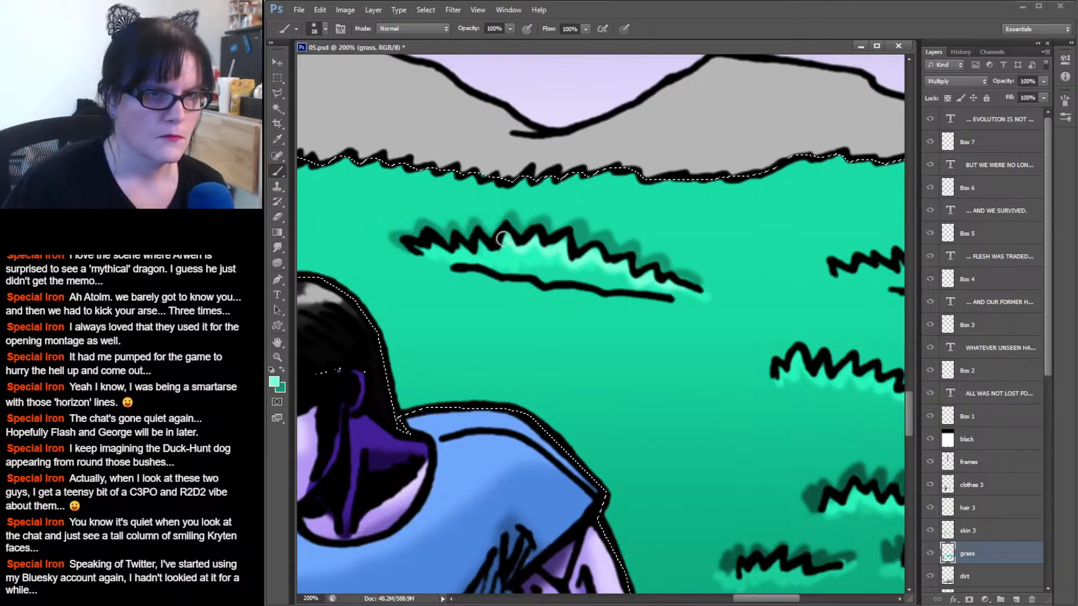
left_click_drag(478, 243, 458, 246)
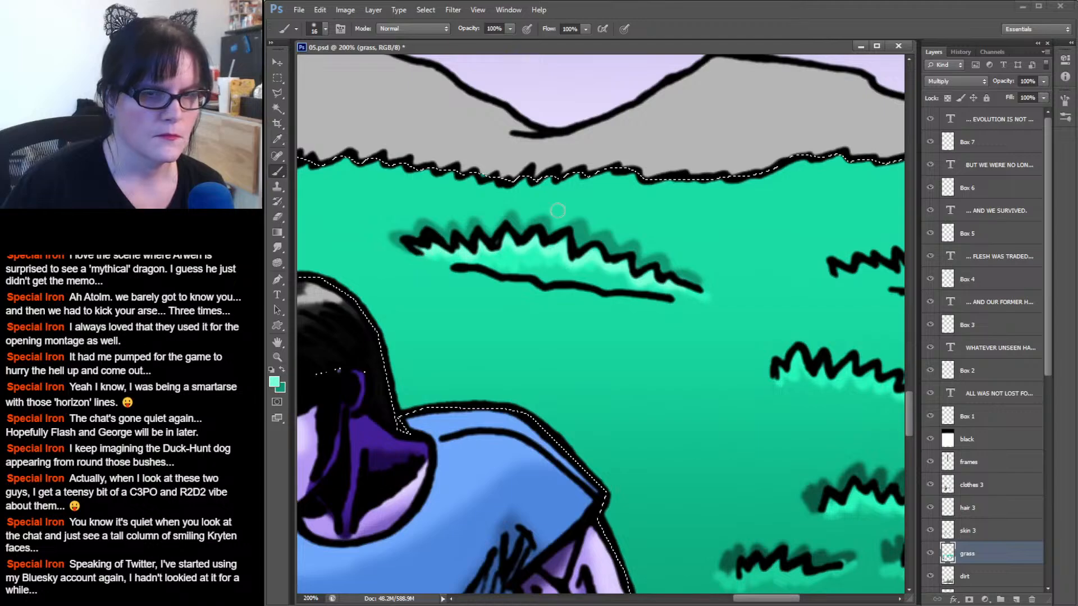
Brush shadow green along the upper edge of the short jagged tuft in the field beside the blue-clothed figure.
left_click_drag(785, 189, 435, 181)
left_click(282, 369)
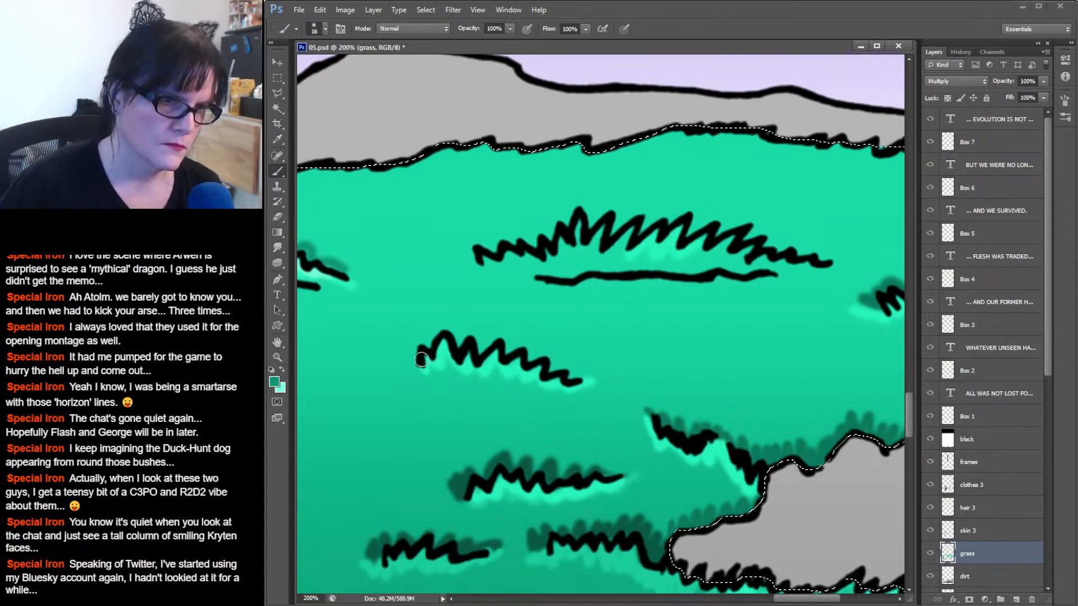
mouse_move(421, 357)
left_mouse_down()
mouse_move(441, 327)
mouse_move(464, 349)
mouse_move(476, 330)
mouse_move(480, 347)
mouse_move(512, 337)
mouse_move(509, 354)
mouse_move(539, 344)
mouse_move(535, 361)
mouse_move(605, 377)
left_mouse_up()
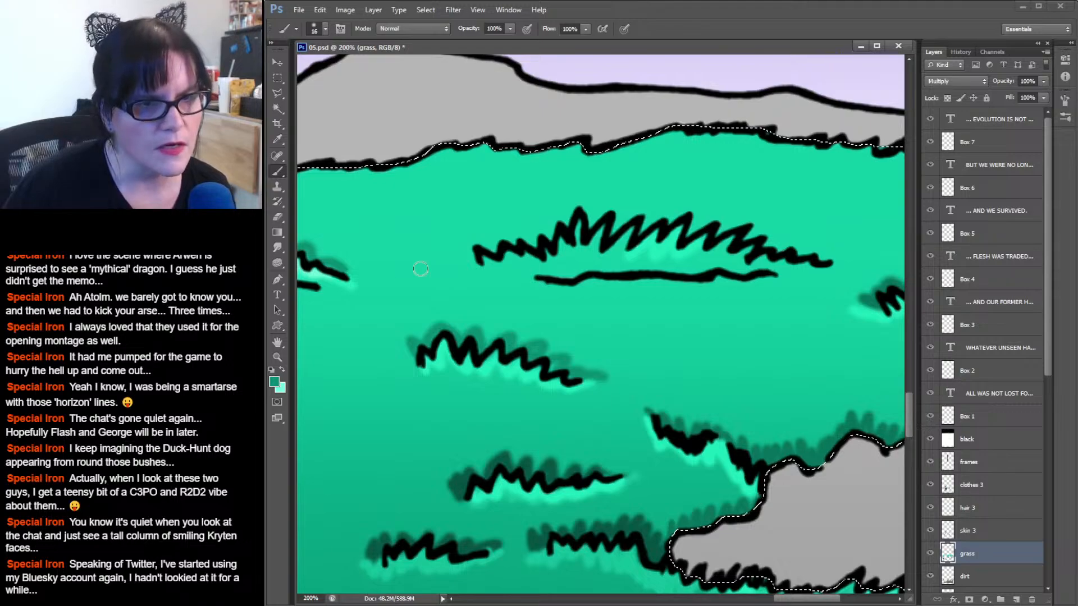
Brush highlight green beneath and shadow green above the wide underlined tuft below the distant mountain.
left_click(282, 370)
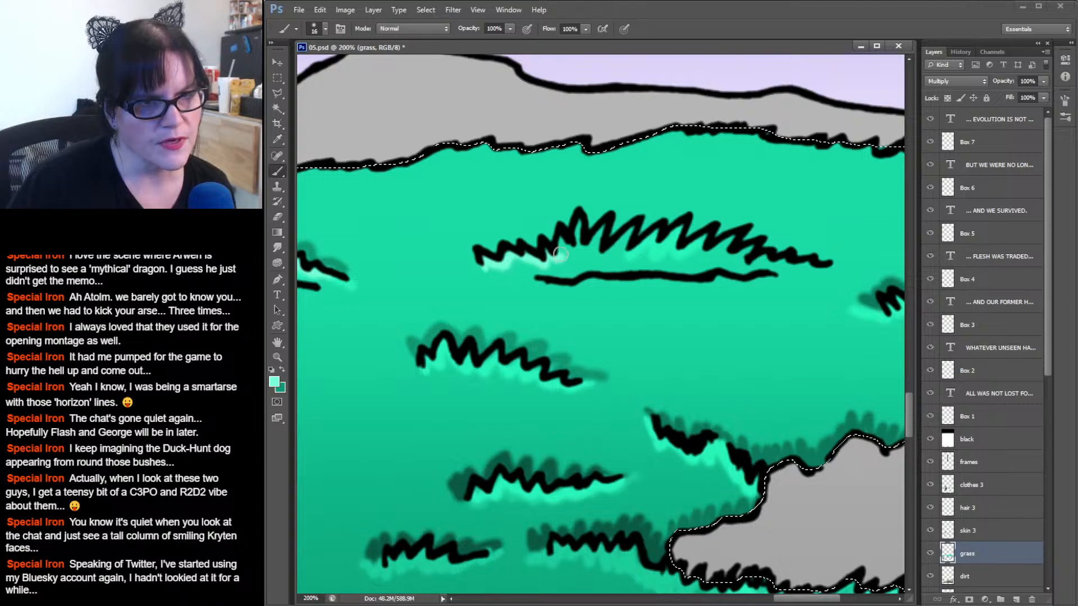
mouse_move(560, 255)
left_mouse_down()
mouse_move(579, 218)
mouse_move(588, 247)
mouse_move(606, 221)
mouse_move(605, 257)
mouse_move(639, 222)
mouse_move(682, 211)
mouse_move(636, 255)
mouse_move(659, 230)
mouse_move(666, 252)
mouse_move(681, 227)
mouse_move(708, 233)
mouse_move(680, 257)
mouse_move(709, 236)
mouse_move(737, 243)
mouse_move(706, 255)
mouse_move(711, 238)
mouse_move(790, 265)
left_mouse_up()
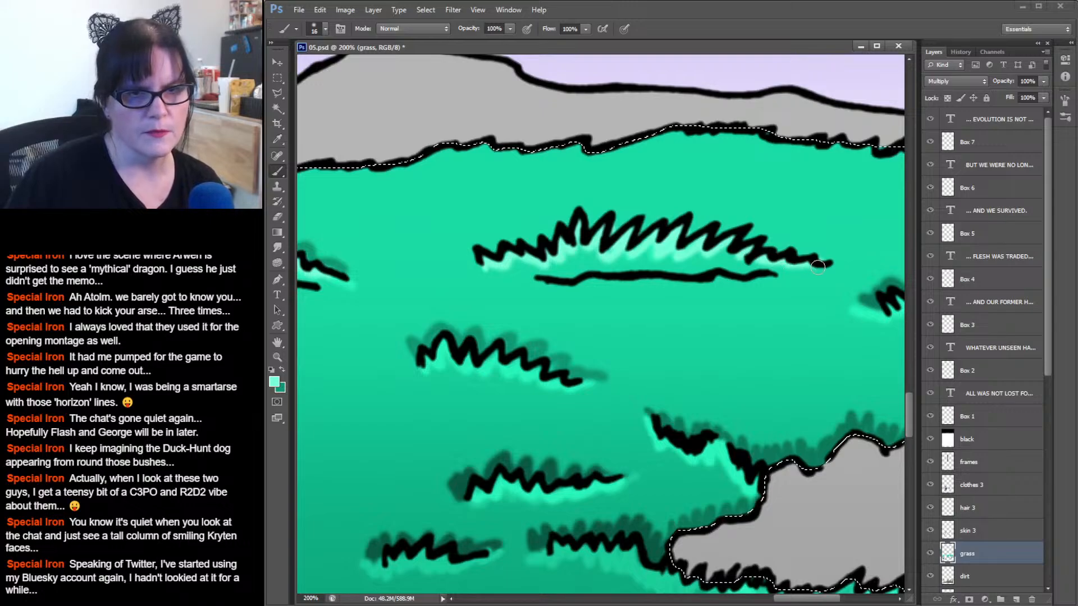
left_click(283, 370)
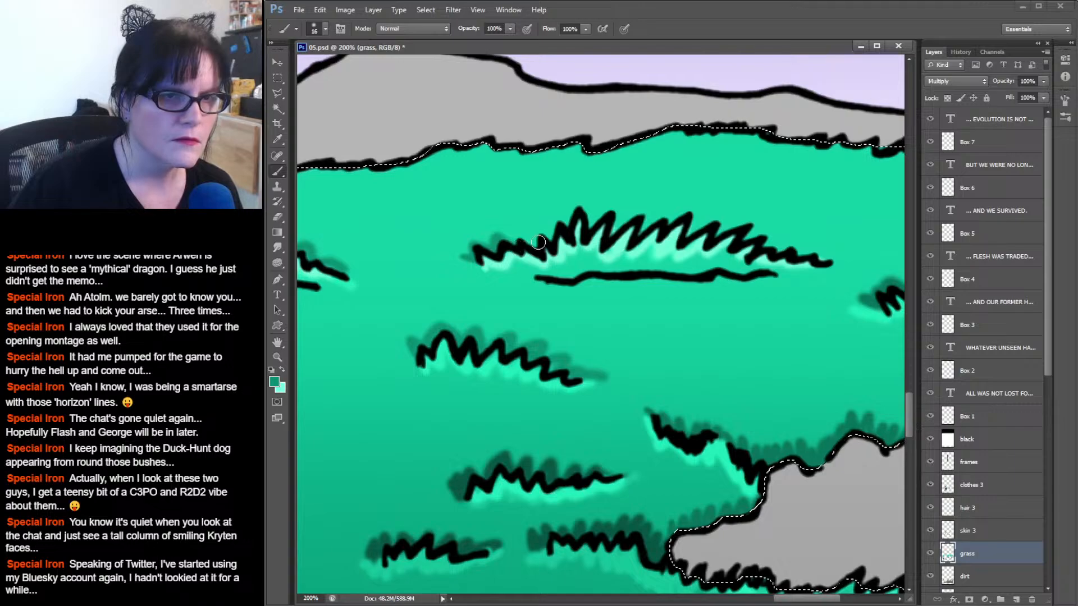
mouse_move(510, 237)
left_mouse_down()
mouse_move(538, 246)
mouse_move(541, 229)
mouse_move(556, 247)
mouse_move(557, 220)
mouse_move(571, 232)
mouse_move(575, 213)
mouse_move(585, 229)
mouse_move(603, 212)
mouse_move(594, 222)
mouse_move(637, 222)
mouse_move(617, 233)
mouse_move(637, 222)
mouse_move(618, 184)
mouse_move(654, 244)
mouse_move(662, 225)
mouse_move(659, 218)
mouse_move(633, 237)
mouse_move(696, 211)
mouse_move(671, 224)
mouse_move(703, 228)
mouse_move(691, 234)
mouse_move(706, 224)
mouse_move(728, 239)
mouse_move(719, 234)
mouse_move(741, 223)
mouse_move(724, 231)
mouse_move(802, 226)
mouse_move(747, 243)
mouse_move(750, 229)
mouse_move(746, 237)
mouse_move(769, 247)
mouse_move(842, 263)
left_mouse_up()
Brush highlight green beneath the long tuft above the bare patch and the tuft cut off by the panel border.
left_click_drag(814, 190, 432, 185)
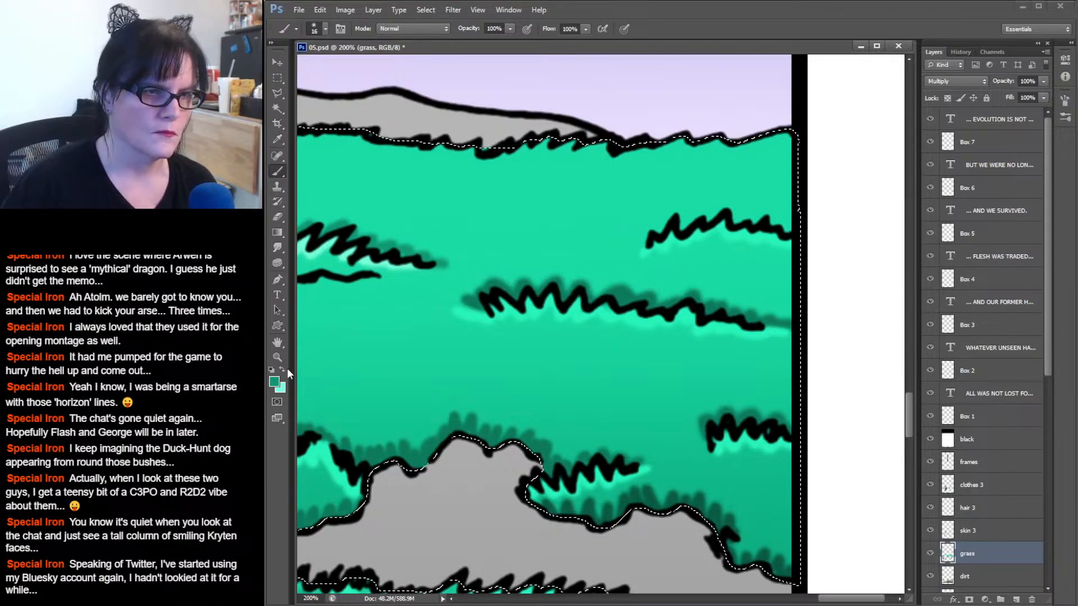
key("x")
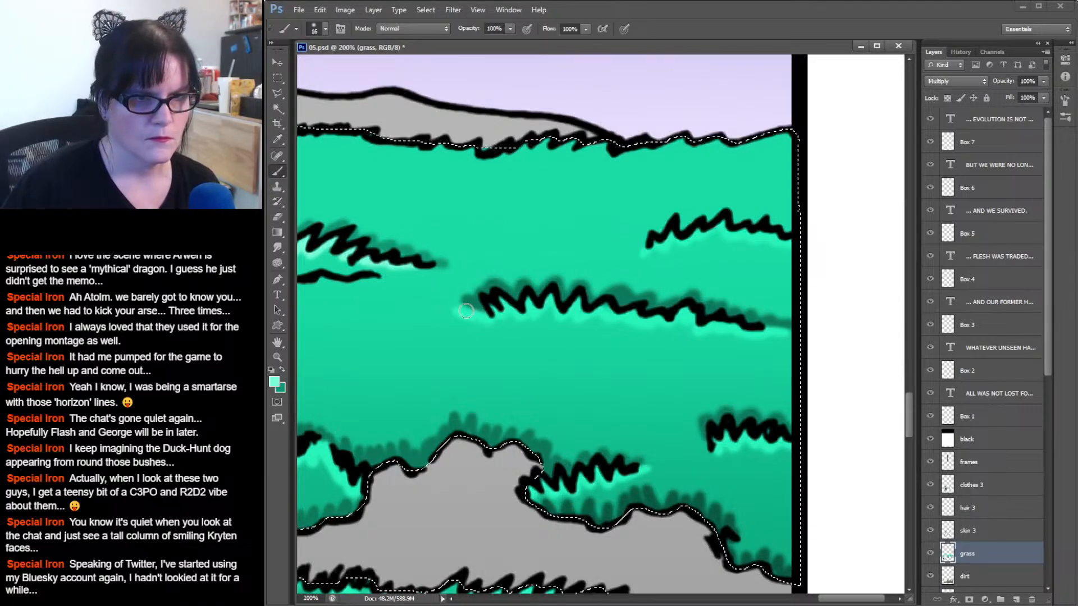
mouse_move(484, 317)
left_mouse_down()
mouse_move(498, 300)
mouse_move(530, 314)
mouse_move(528, 304)
mouse_move(549, 296)
mouse_move(563, 316)
mouse_move(580, 301)
mouse_move(578, 312)
mouse_move(615, 317)
mouse_move(686, 314)
mouse_move(693, 328)
mouse_move(803, 328)
left_mouse_up()
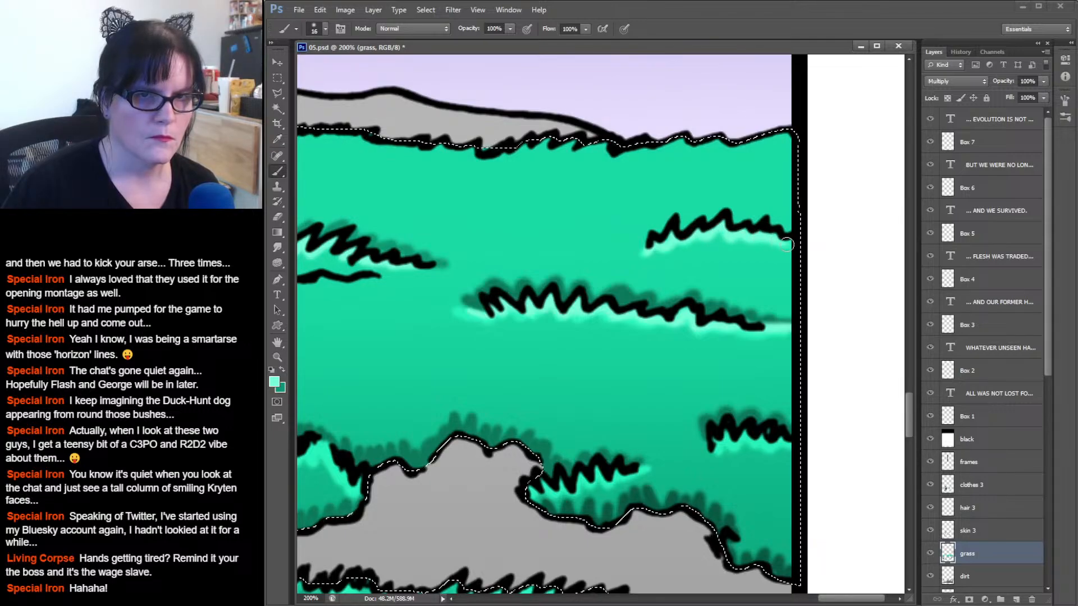
Brush shadow green above the upper tuft that touches the panel border and save the file.
left_click(282, 370)
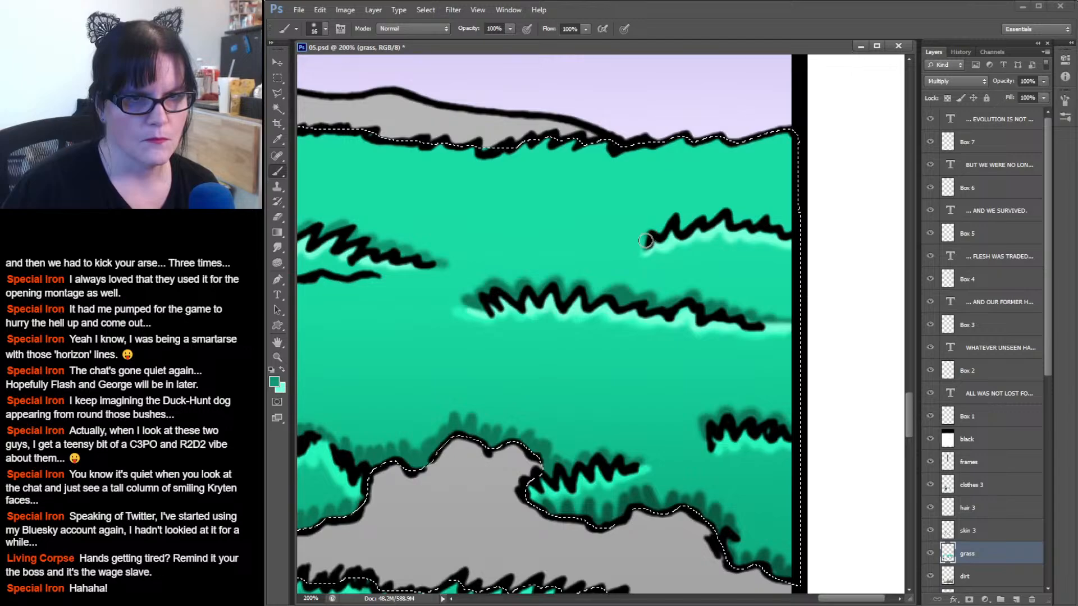
left_click_drag(652, 225, 672, 220)
mouse_move(684, 225)
left_mouse_down()
mouse_move(731, 206)
mouse_move(737, 223)
mouse_move(761, 219)
left_mouse_up()
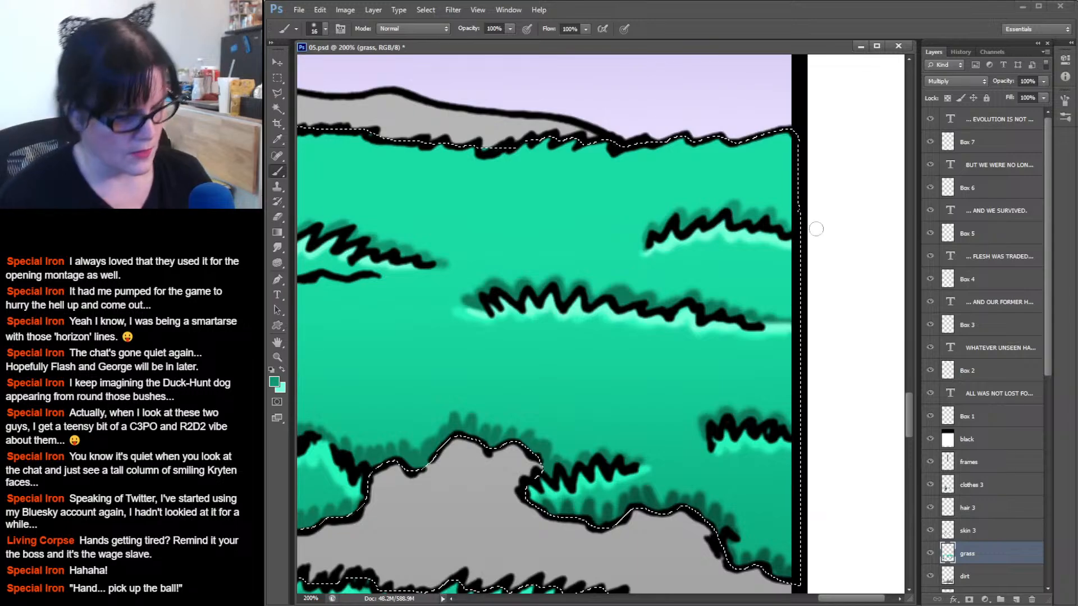
key("ctrl+s")
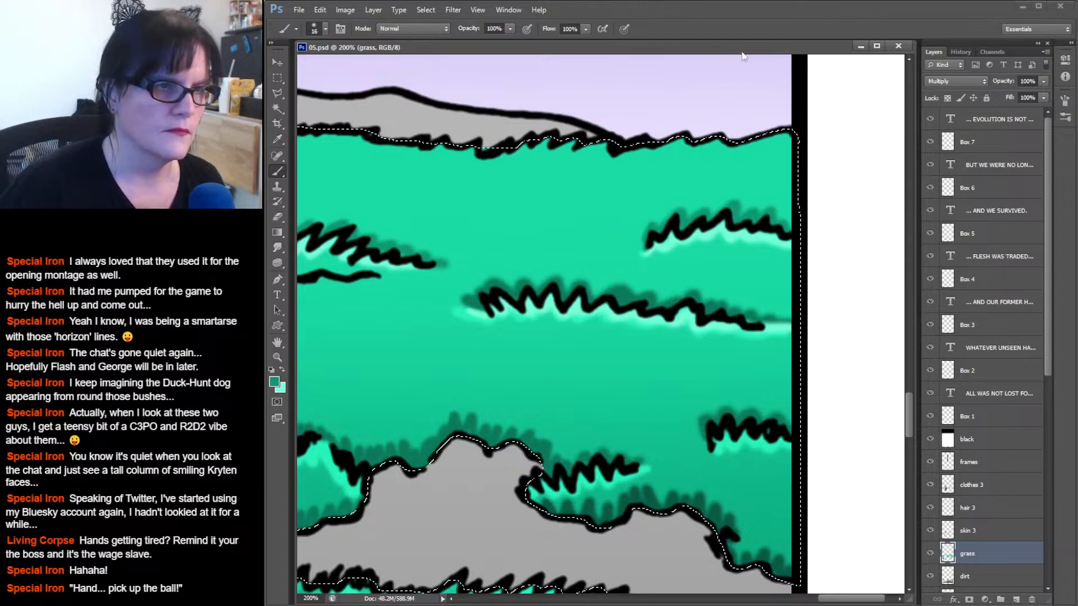
Smudge the shading along the tapering end of the long tuft near the panel border, deselect and save.
left_click(280, 252)
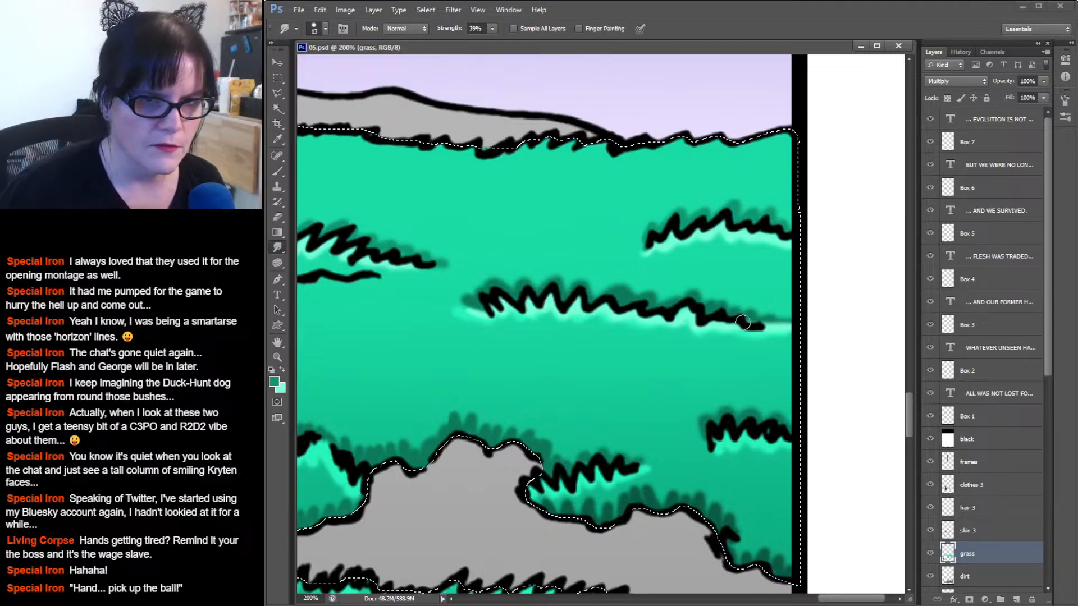
left_click_drag(744, 321, 679, 293)
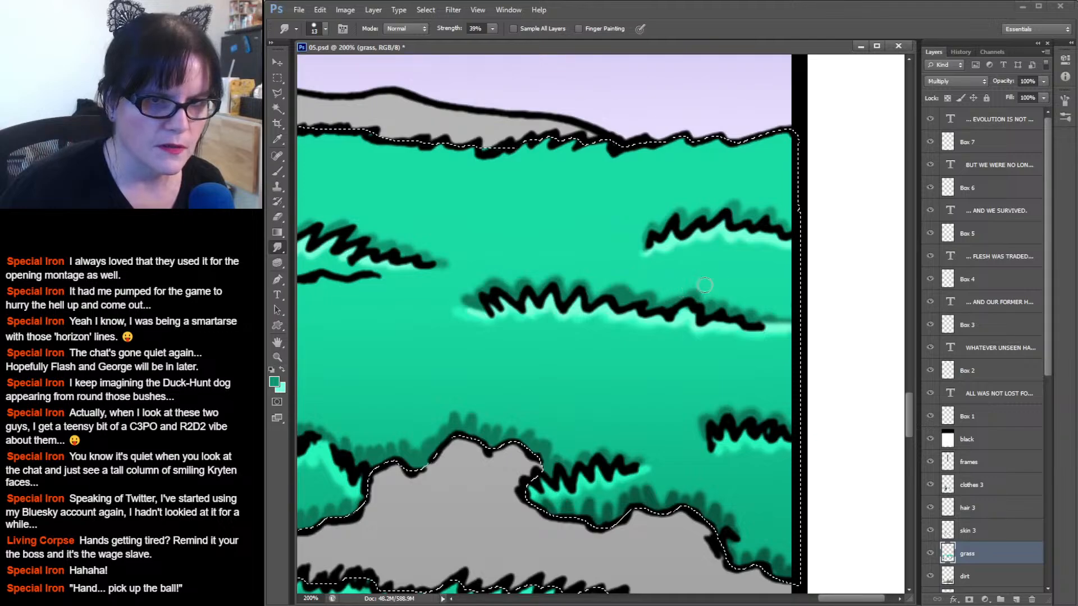
left_click_drag(766, 323, 779, 316)
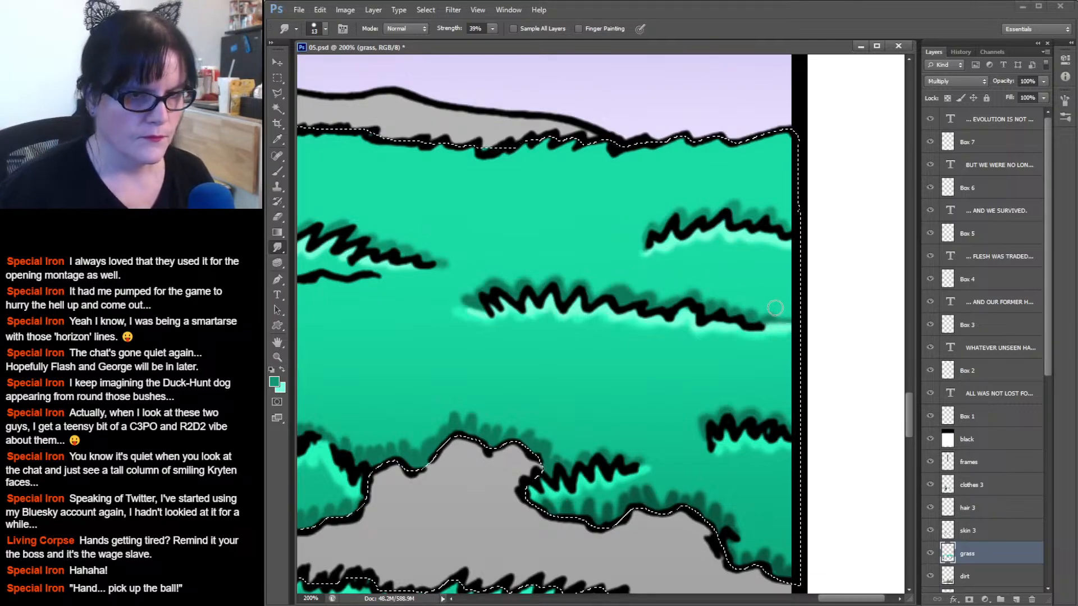
key("ctrl+d")
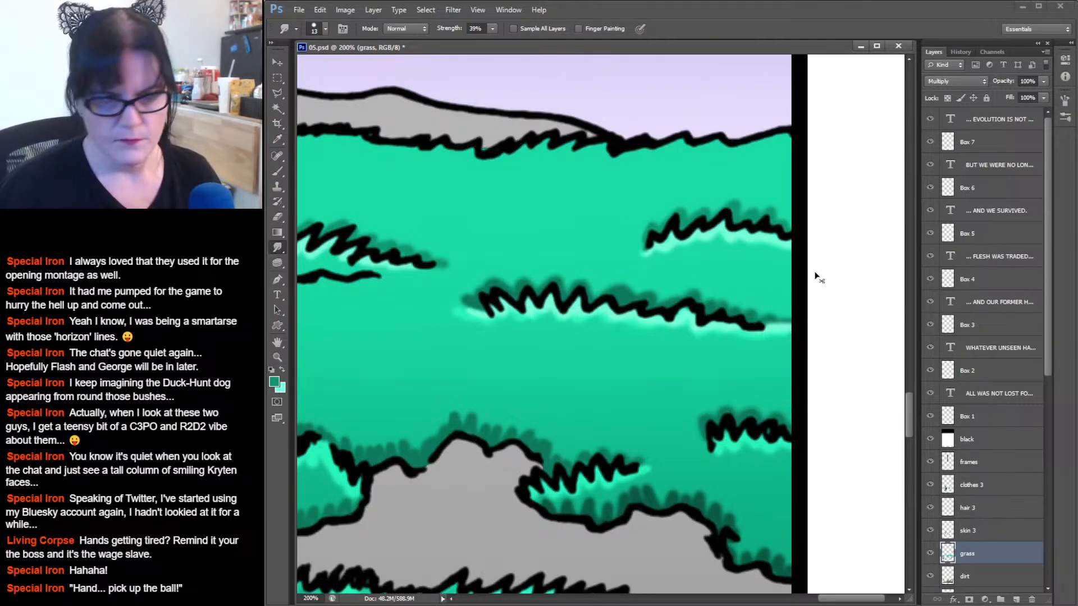
key("ctrl+s")
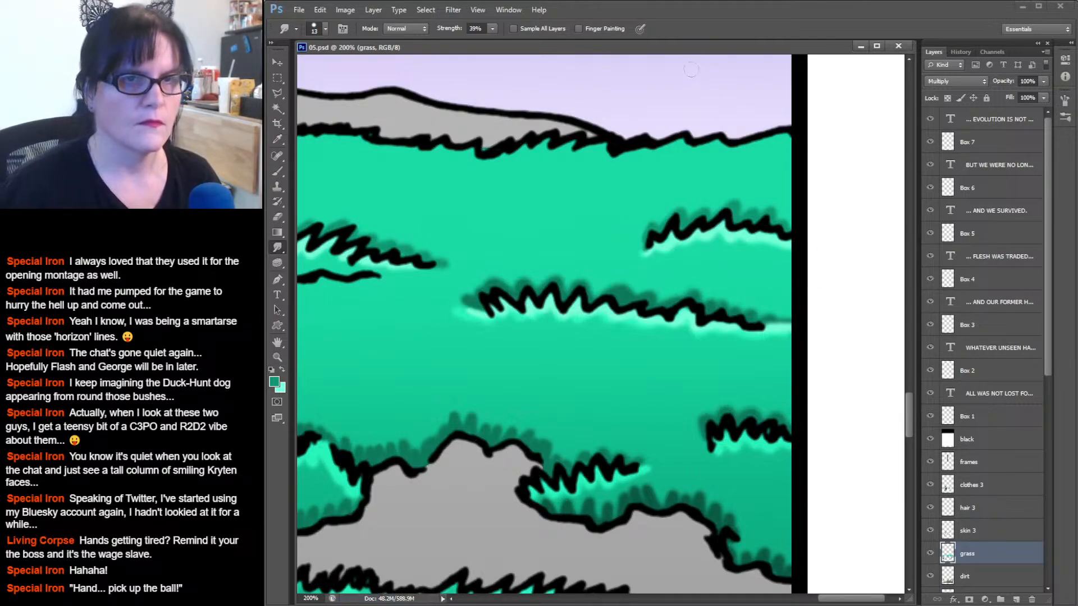
Load the contents of the grass layer as a selection.
left_click(277, 77)
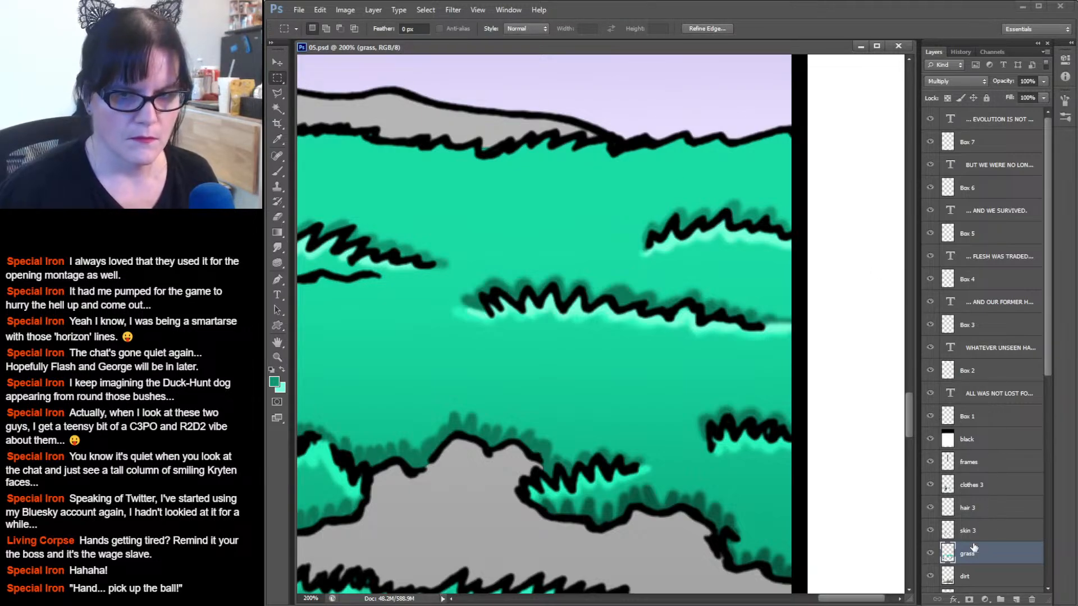
left_click(958, 555, "ctrl")
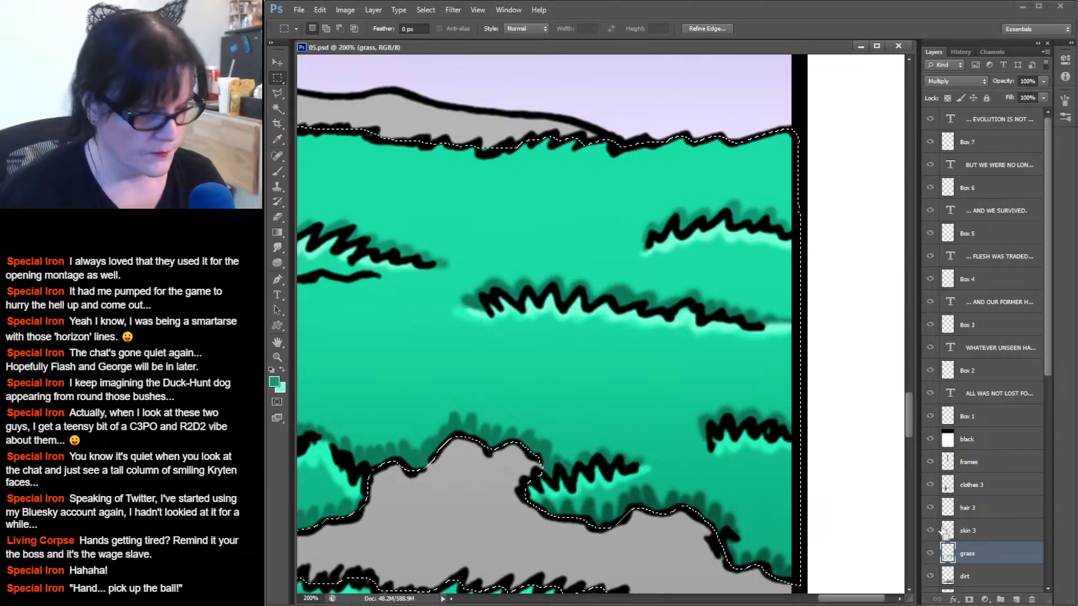
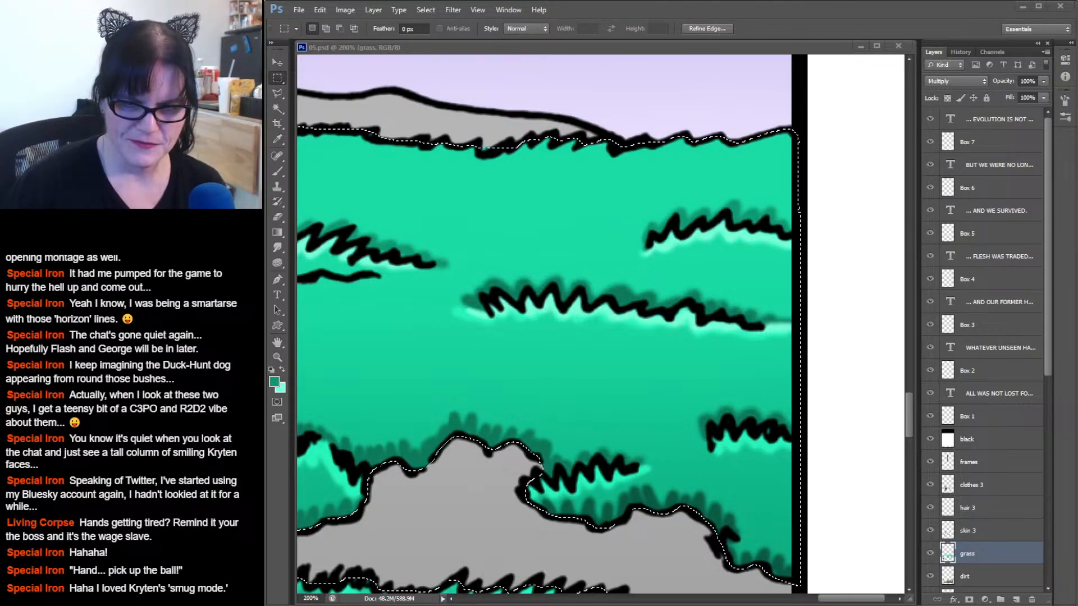
key("ctrl+d")
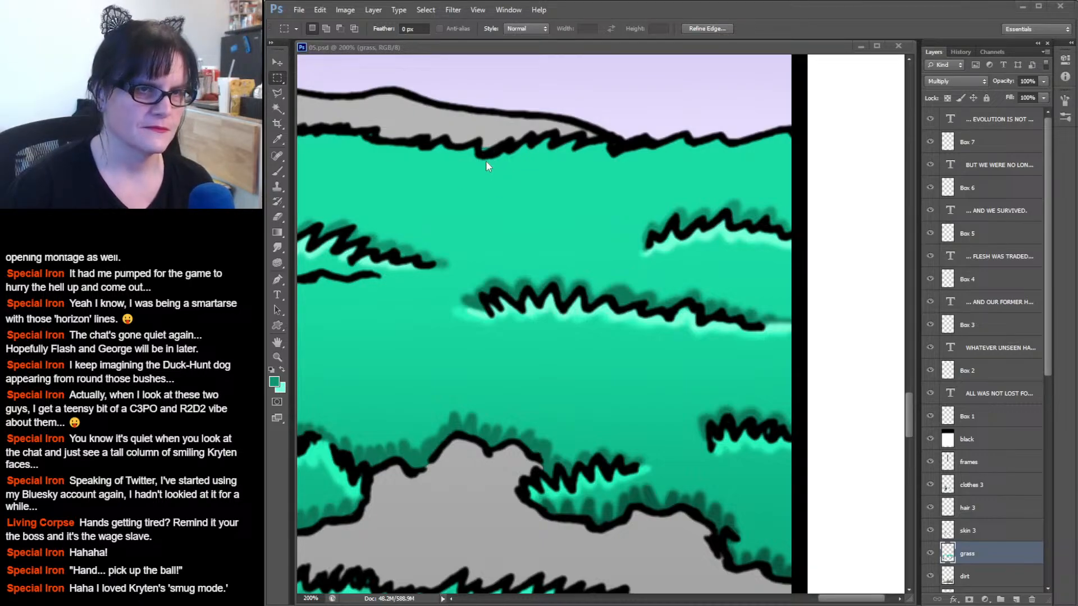
left_click(544, 54)
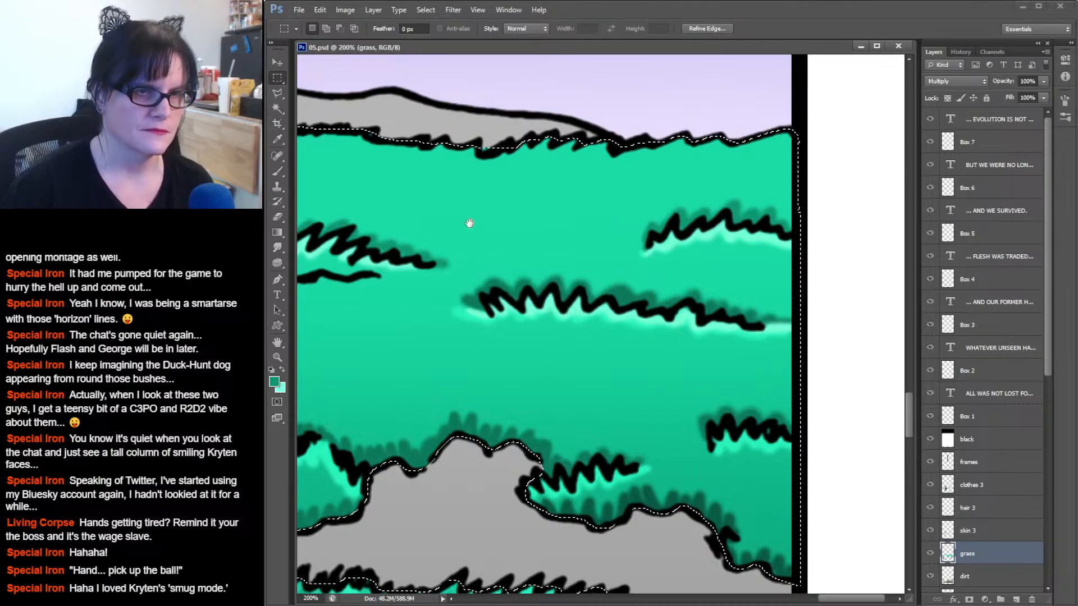
Sample the field's base green and paint over the shadow above the short line under the large tuft beside the dark-haired figure.
left_click_drag(470, 224, 856, 213)
left_click_drag(596, 272, 803, 254)
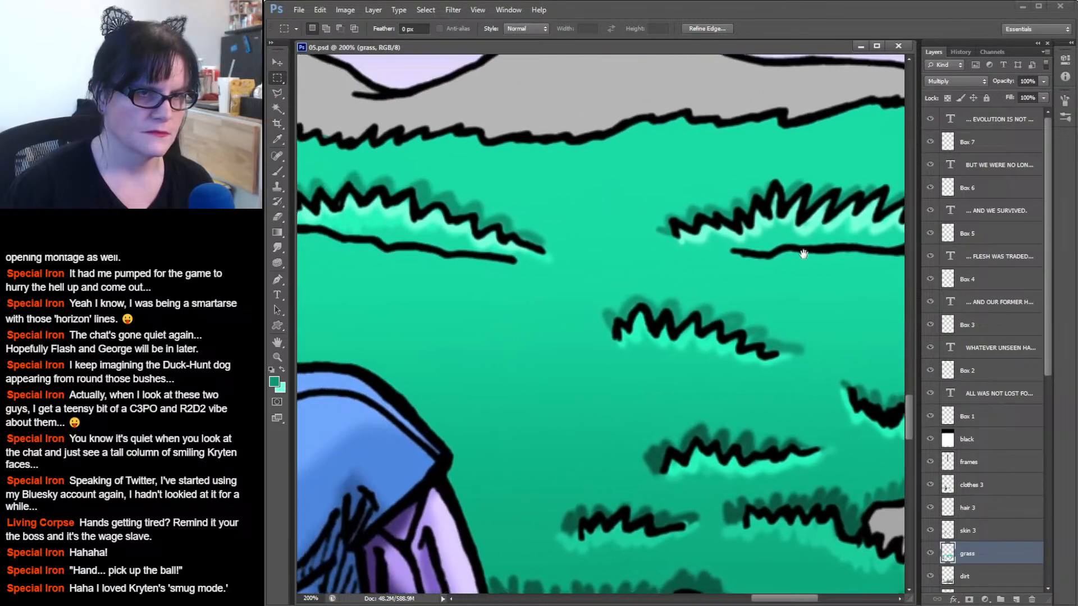
left_click_drag(560, 233, 664, 272)
left_click_drag(481, 265, 858, 200)
left_click_drag(601, 272, 778, 250)
key("i")
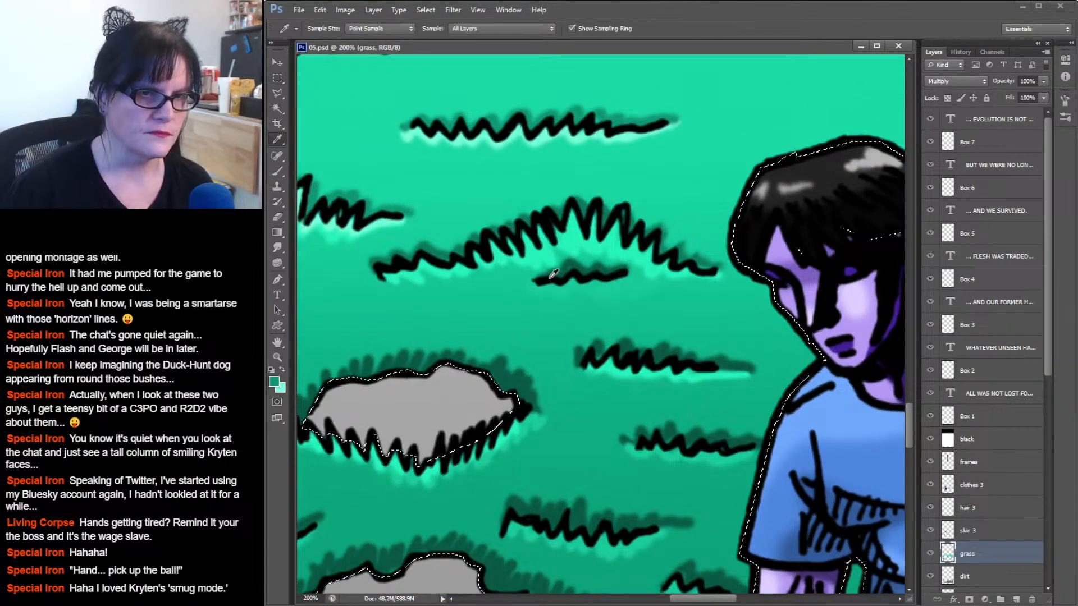
left_click(516, 284)
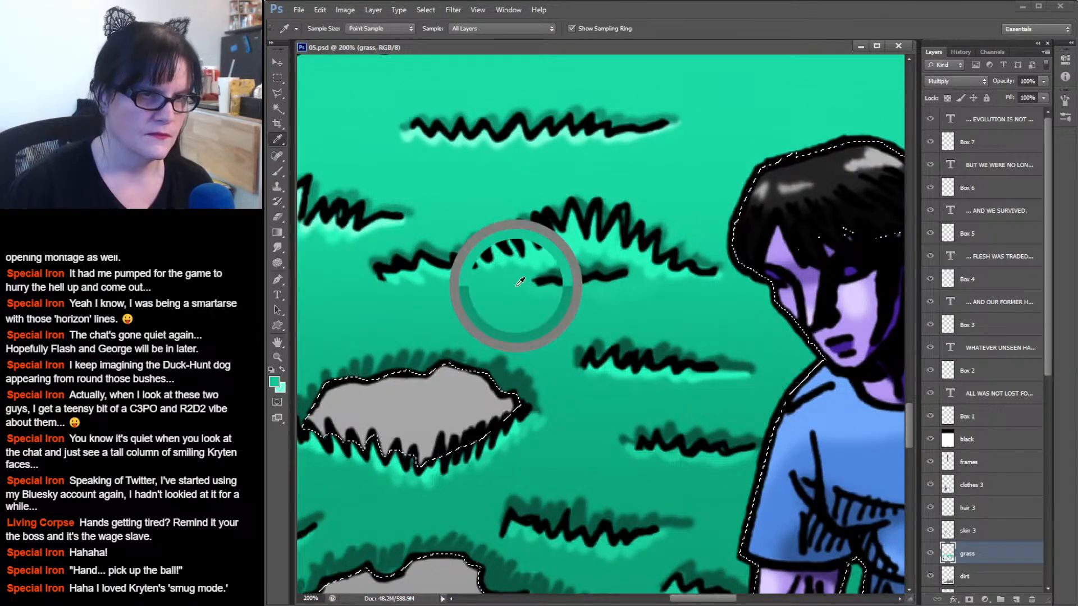
left_click(278, 171)
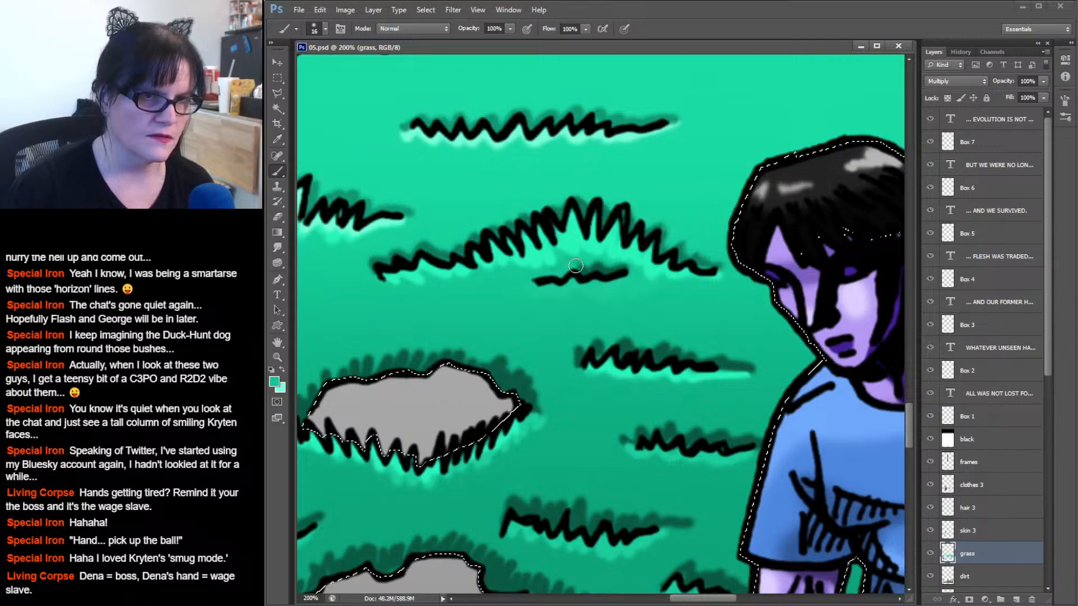
left_click_drag(583, 273, 623, 271)
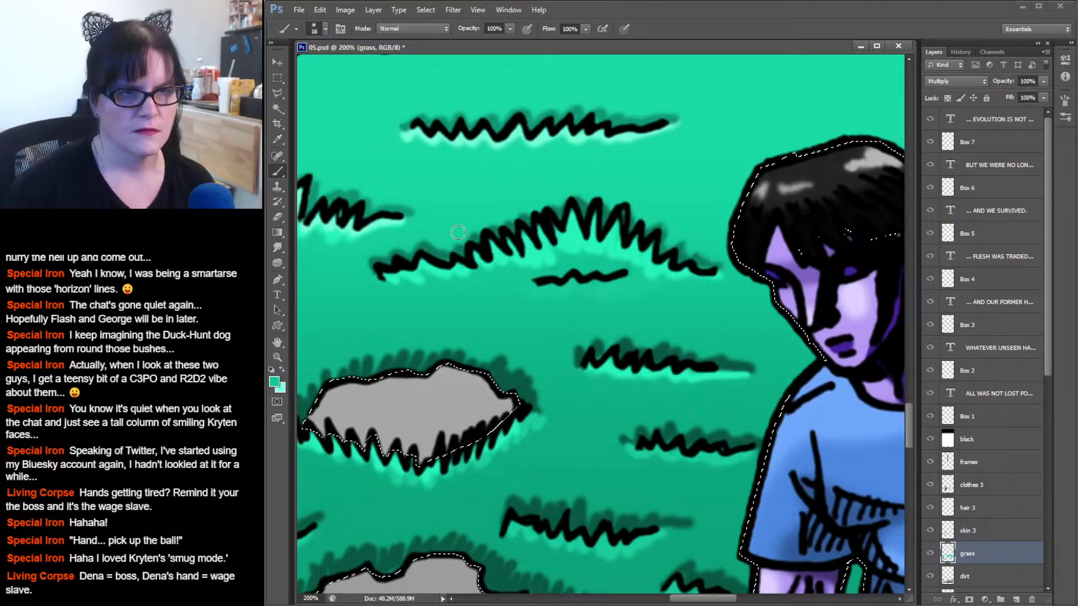
Check the tuft shading across the field as far as the cloaked figure's other side and clear the selection.
left_click_drag(467, 232, 828, 240)
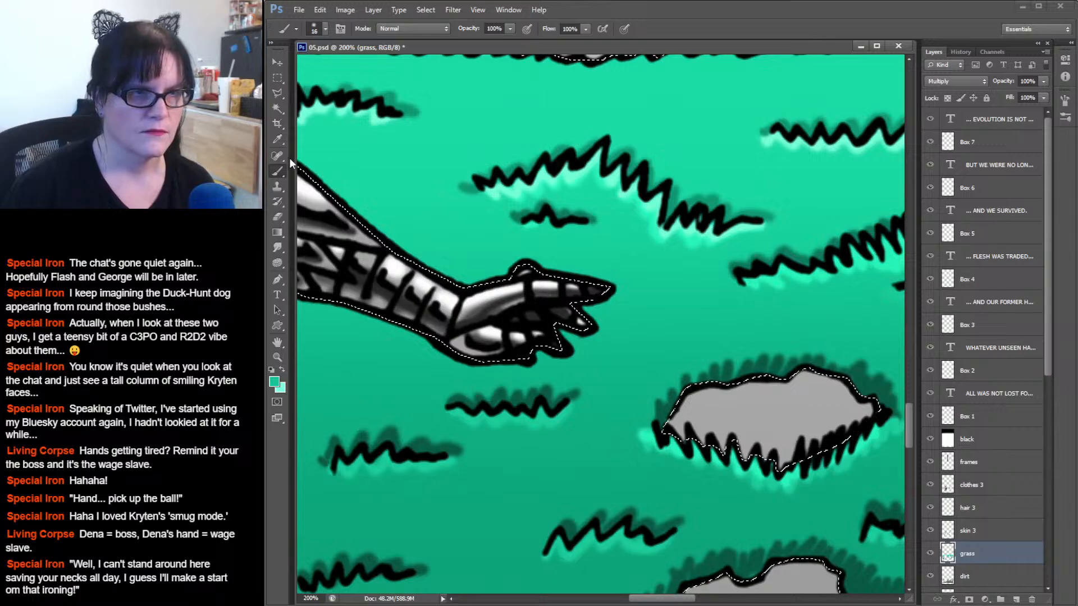
left_click(277, 139)
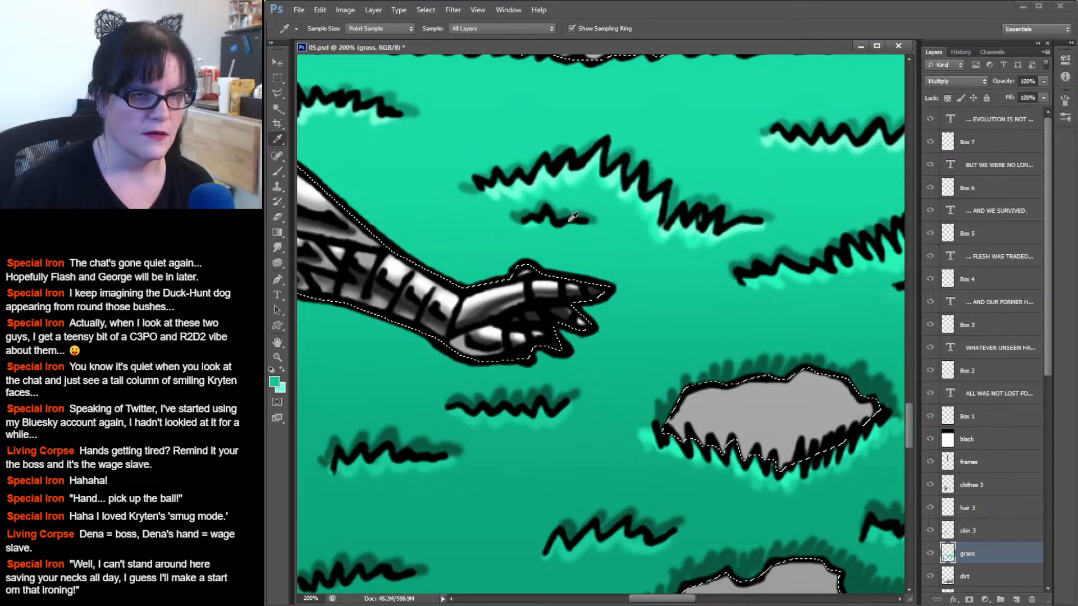
left_click_drag(449, 188, 845, 227)
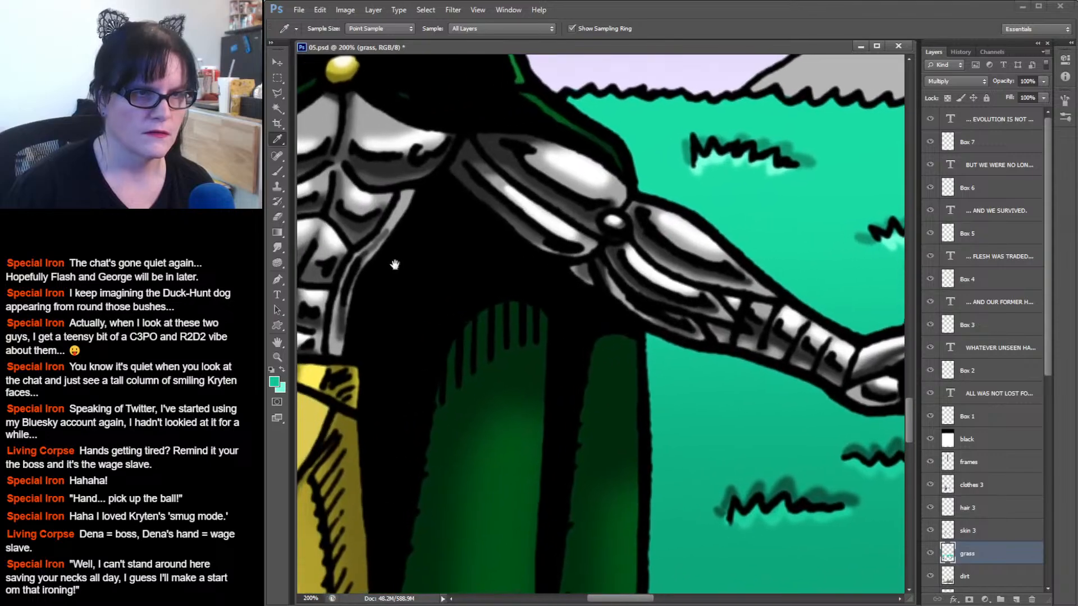
left_click_drag(394, 264, 803, 216)
left_click_drag(421, 247, 785, 258)
left_click_drag(536, 274, 515, 173)
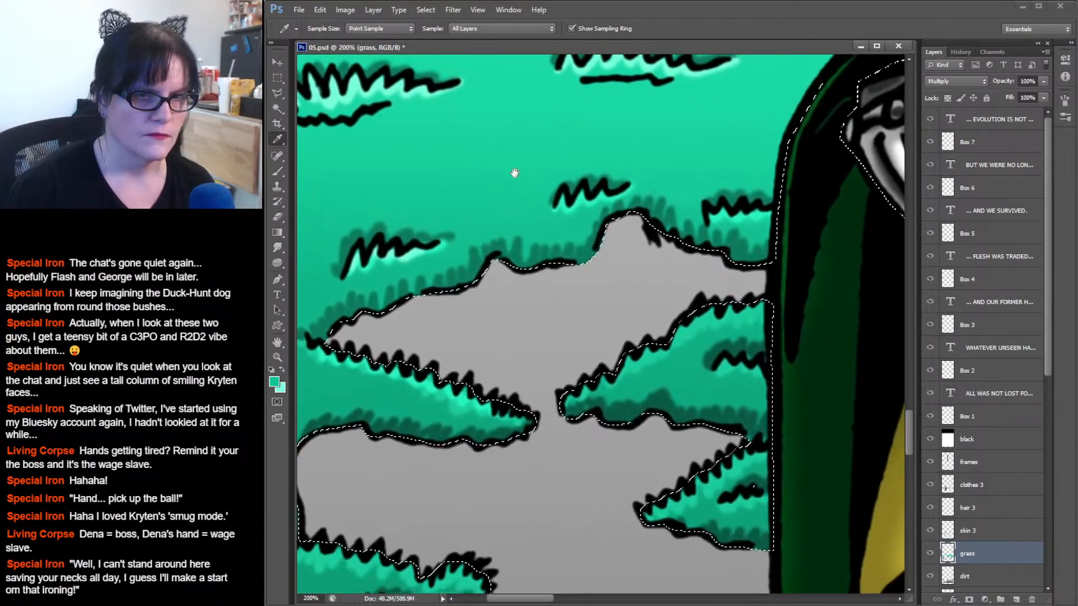
left_click_drag(638, 260, 585, 228)
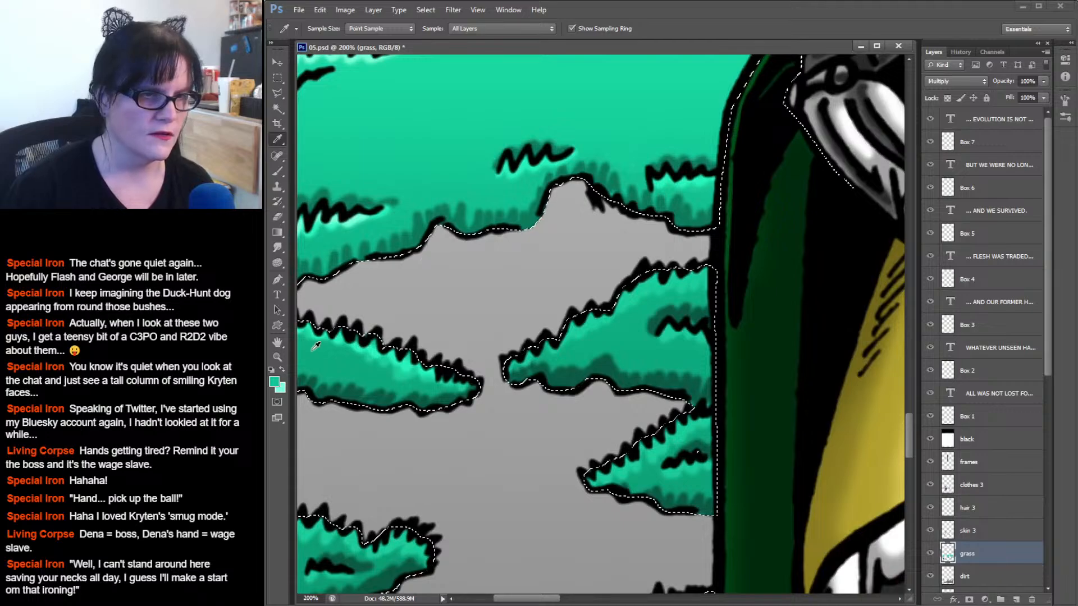
left_click(277, 77)
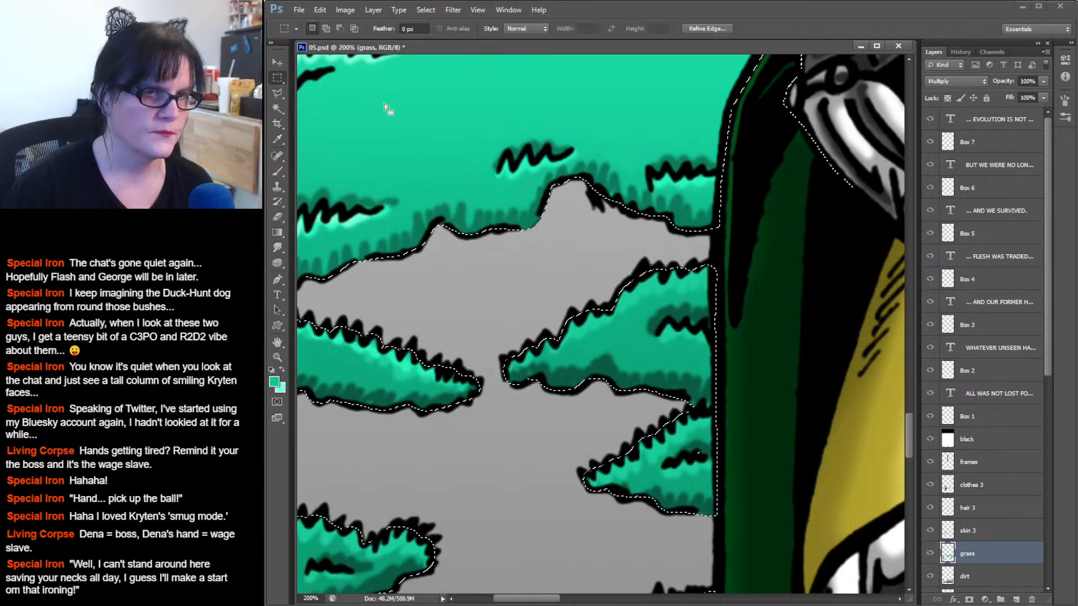
left_click(384, 103)
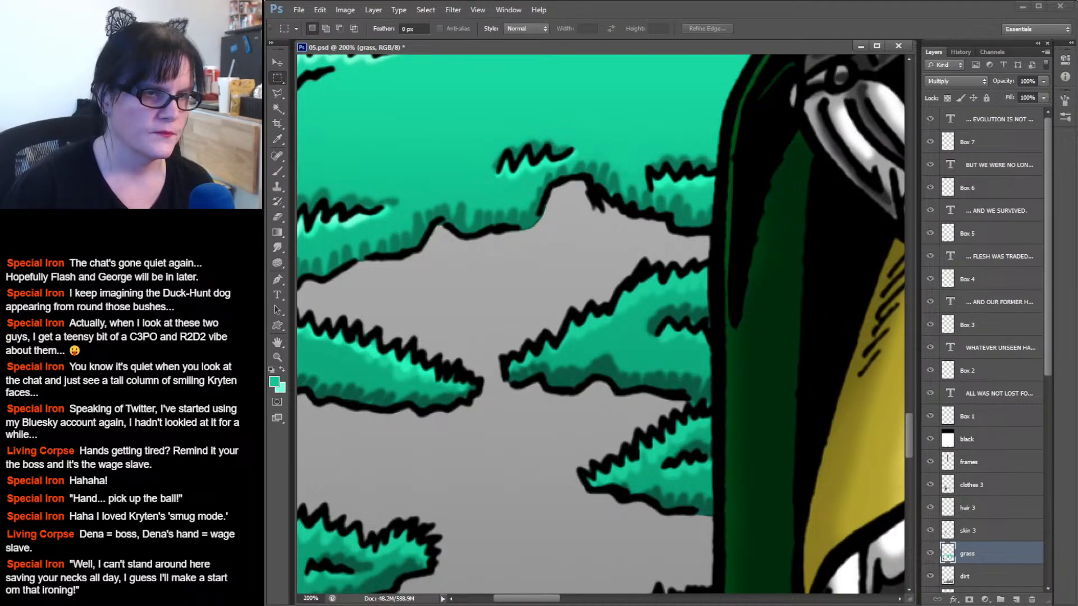
Zoom out to 50% to review the grass shading across the whole panel.
left_click(277, 357)
left_click(629, 301)
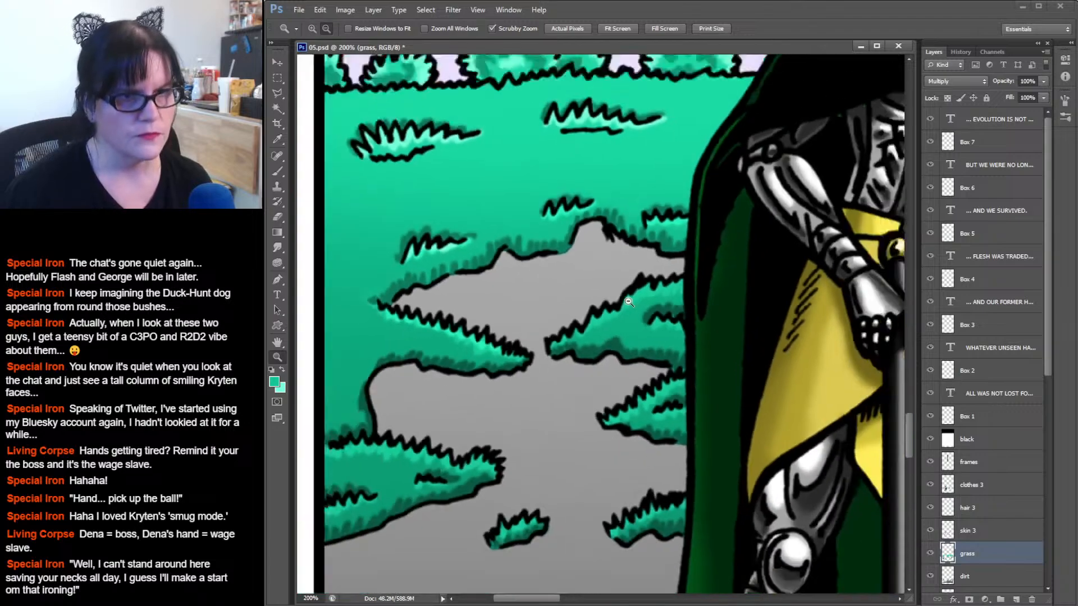
left_click(628, 302, "alt")
left_click(627, 301, "alt")
left_click(627, 301, "alt")
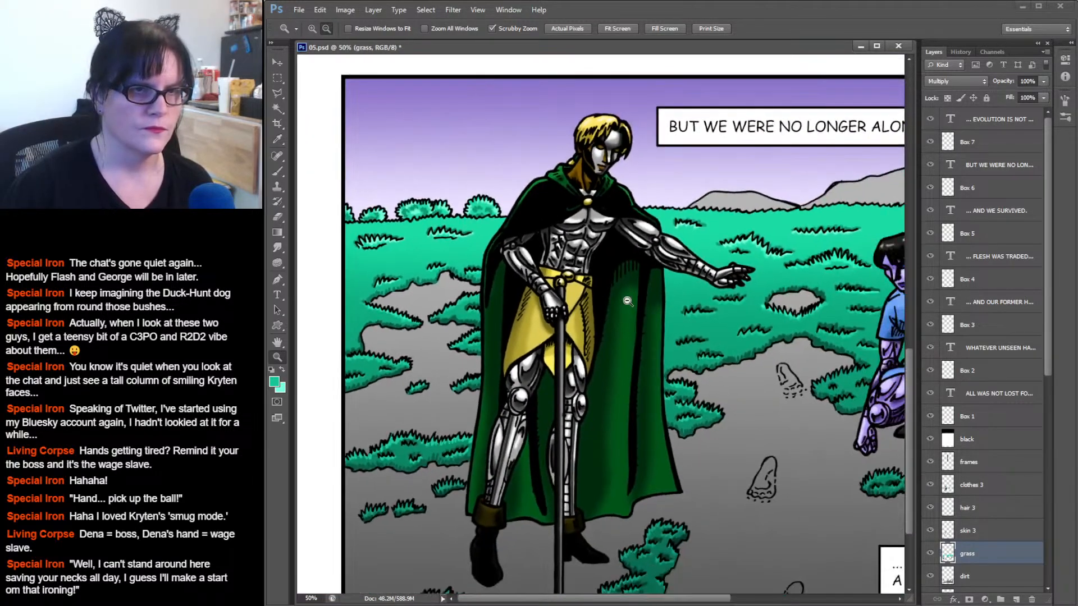
Zoom out to 33.33% to review the whole bottom panel and save the file.
left_click(627, 301, "alt")
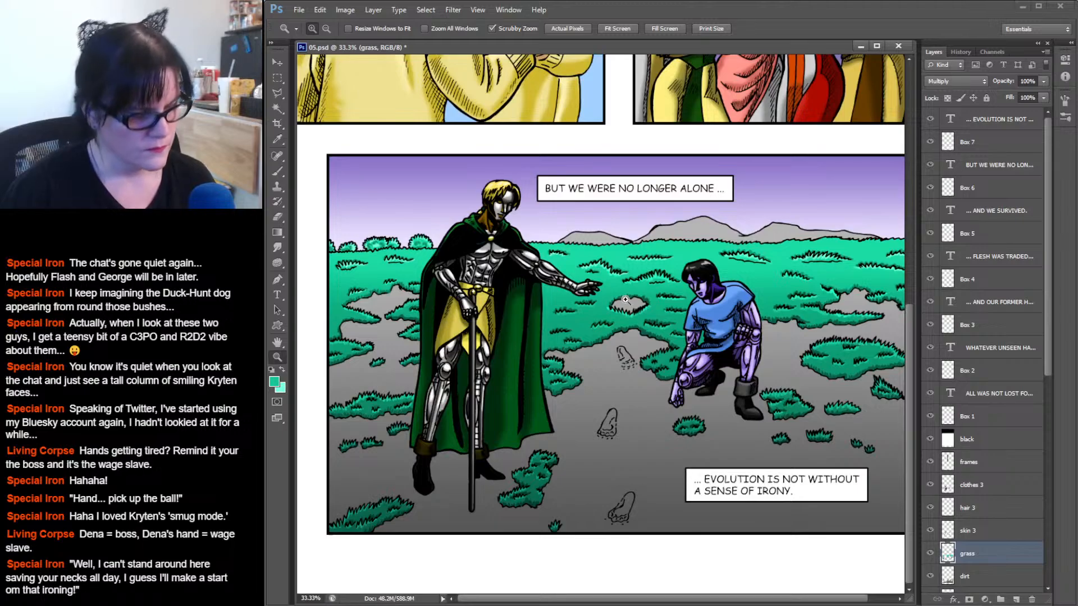
key("ctrl+s")
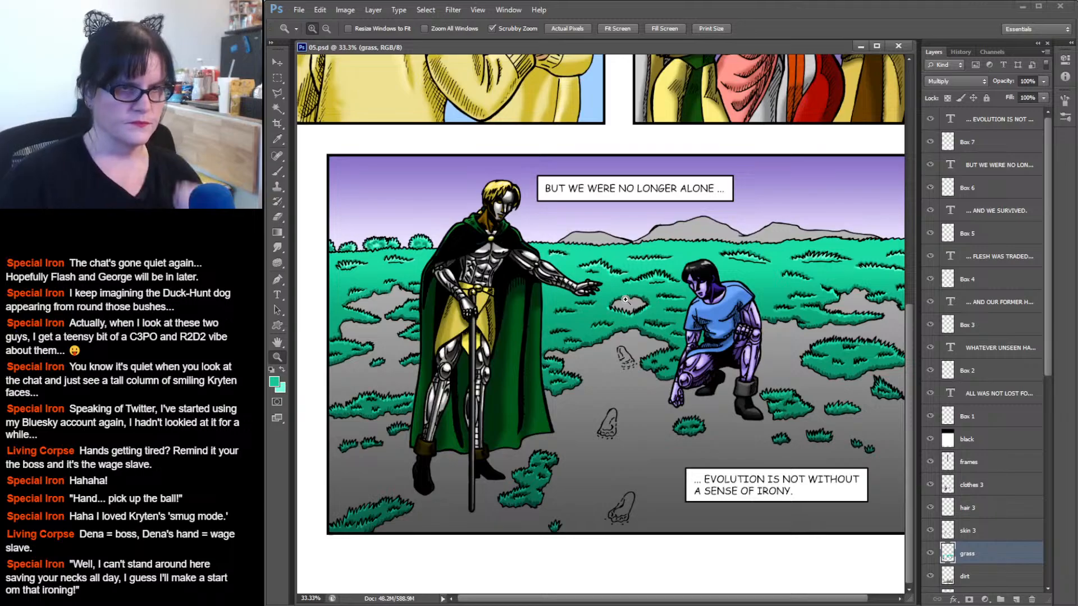
Within a selection of the grass layer's contents, paint over the dark shading in the horizon bushes nearest the panel's outer edge using their sampled base green.
left_click_drag(403, 234, 397, 252)
left_click(397, 253)
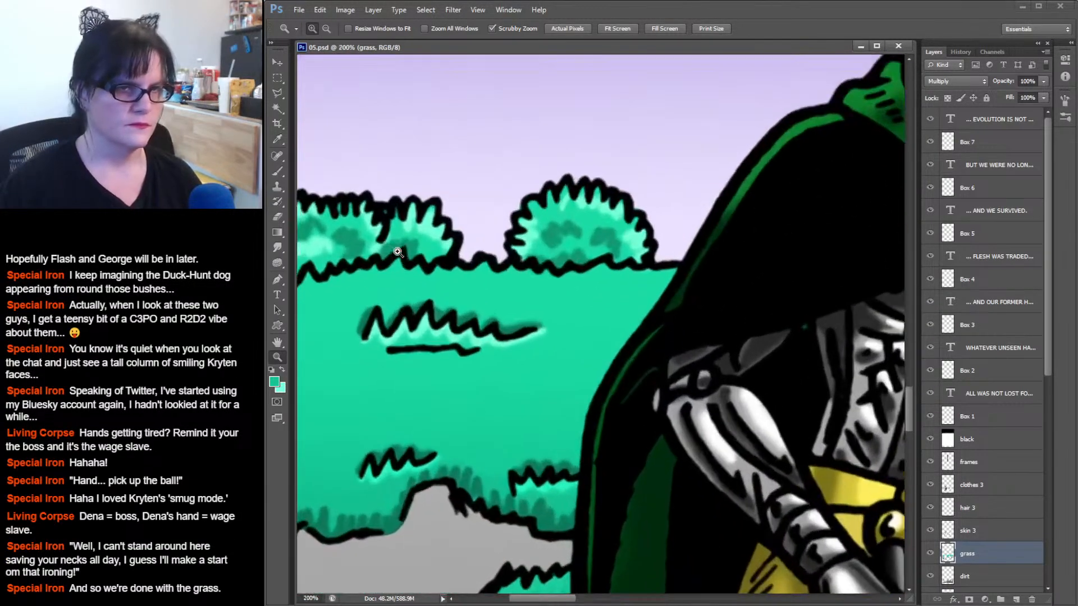
left_click_drag(439, 222, 751, 217)
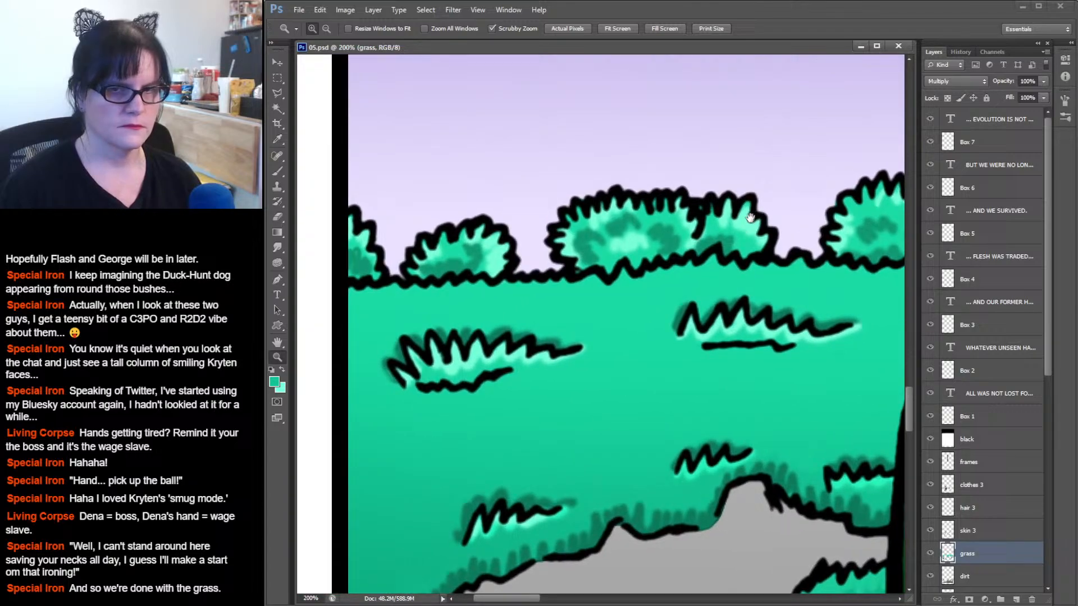
left_click(947, 555, "ctrl")
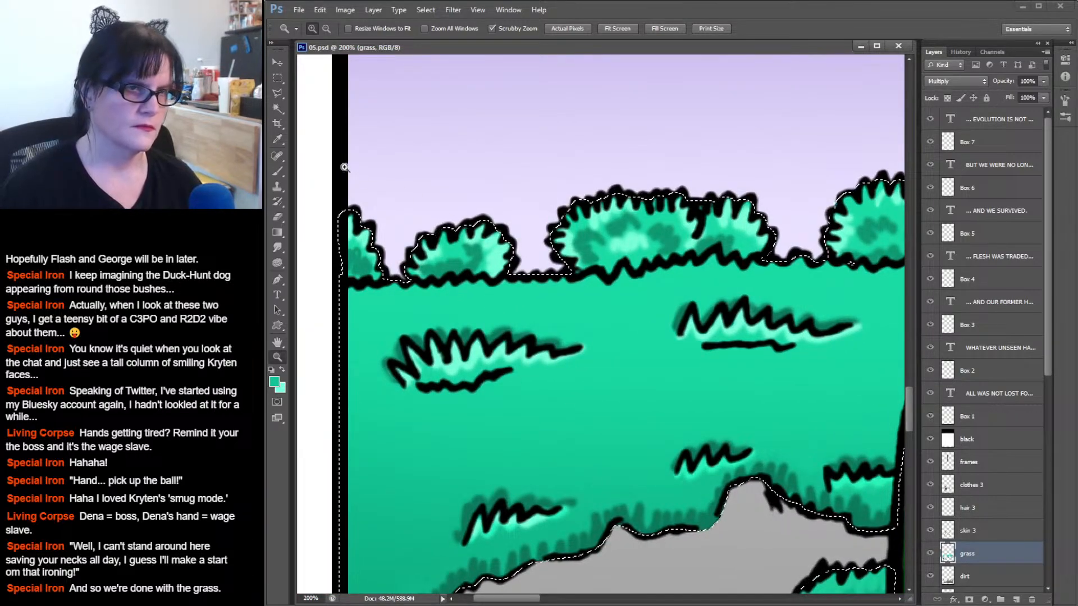
left_click(280, 140)
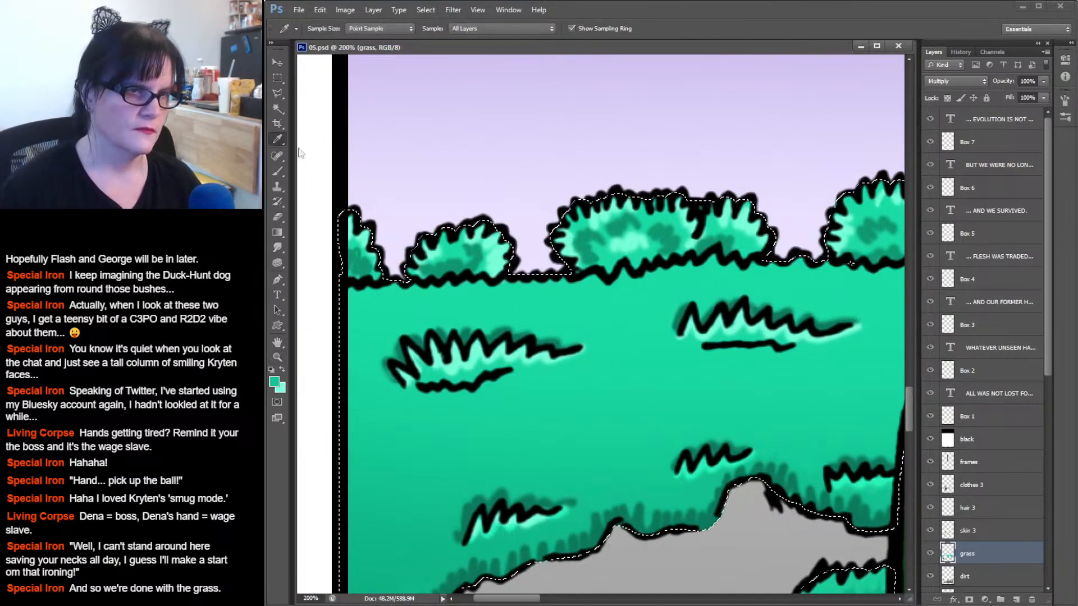
left_click(357, 238)
left_click(279, 170)
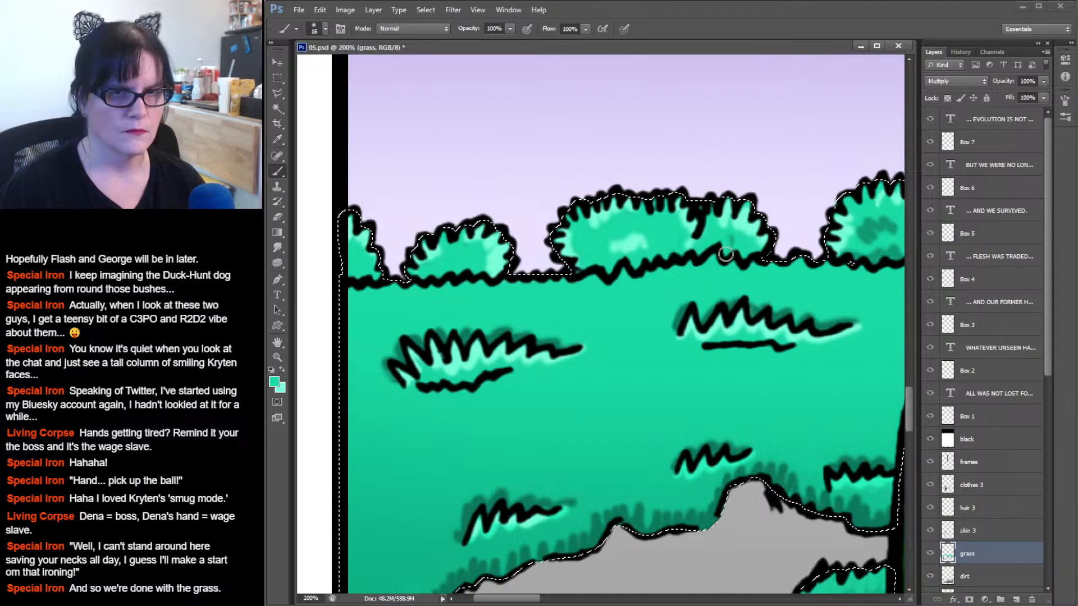
Paint the base green over the dark patches in the round bush beside the cloaked figure and clear the selection.
left_click_drag(788, 194, 463, 221)
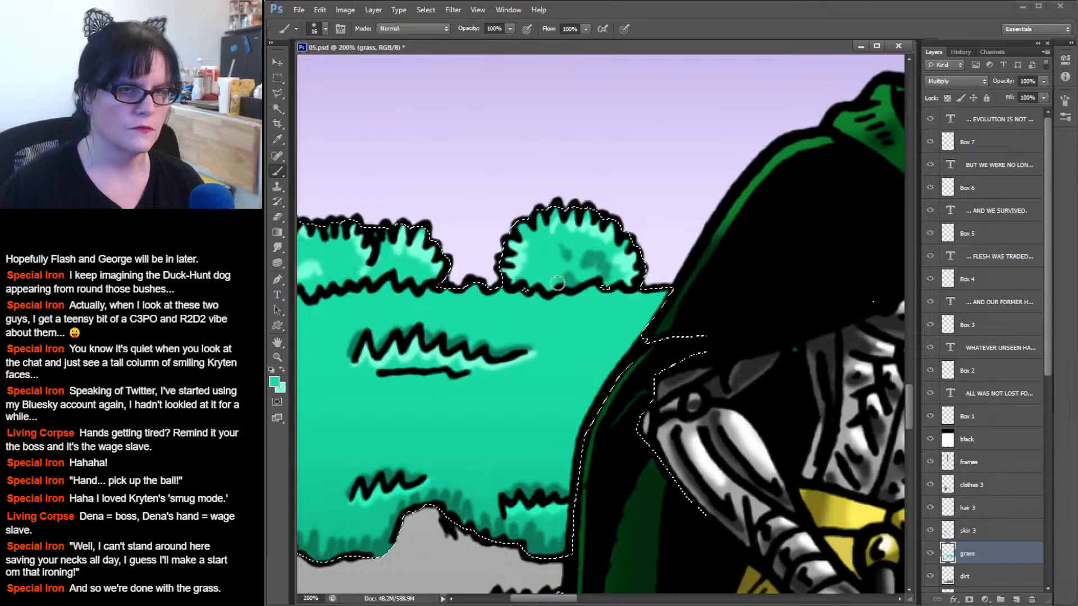
mouse_move(566, 265)
left_mouse_down()
mouse_move(557, 244)
mouse_move(586, 271)
mouse_move(598, 255)
mouse_move(608, 279)
mouse_move(590, 255)
mouse_move(576, 256)
mouse_move(605, 264)
left_mouse_up()
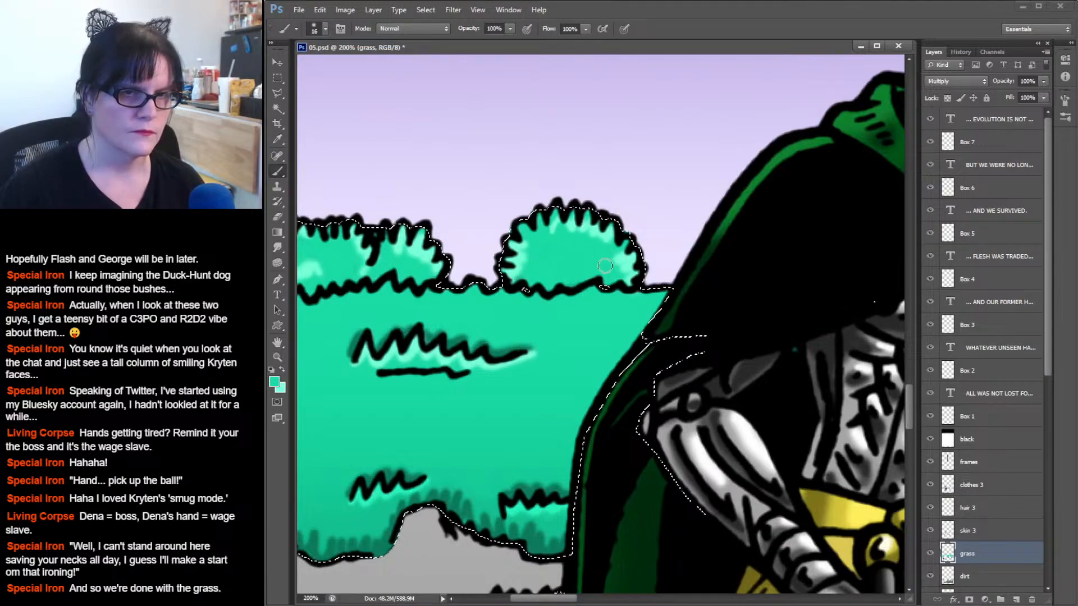
left_click(277, 78)
left_click(478, 128)
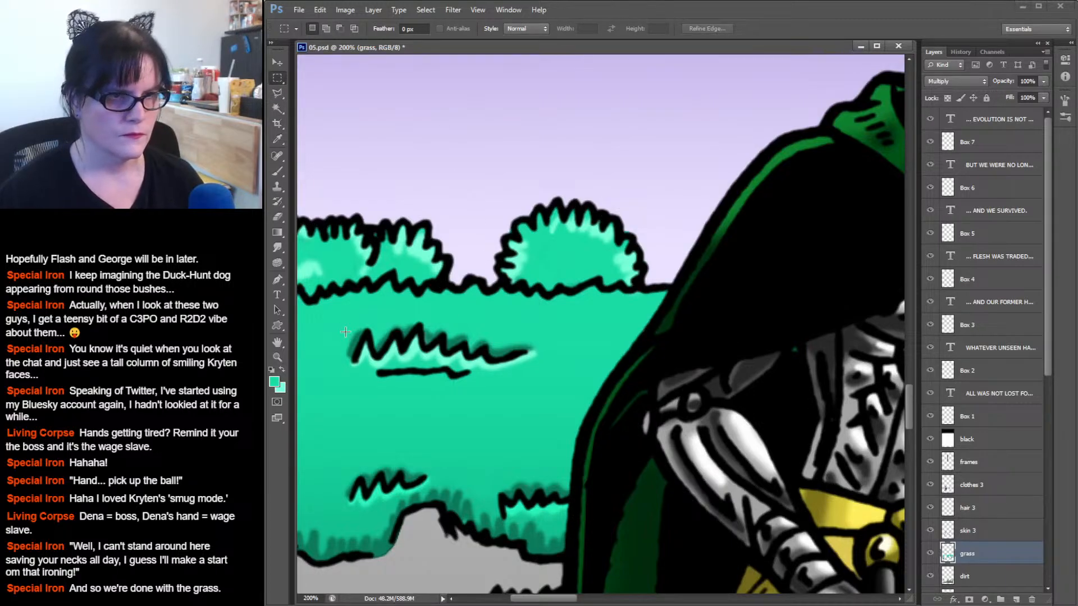
Zoom out to 50% to check the repainted horizon bushes against the rest of the panel.
left_click(277, 357)
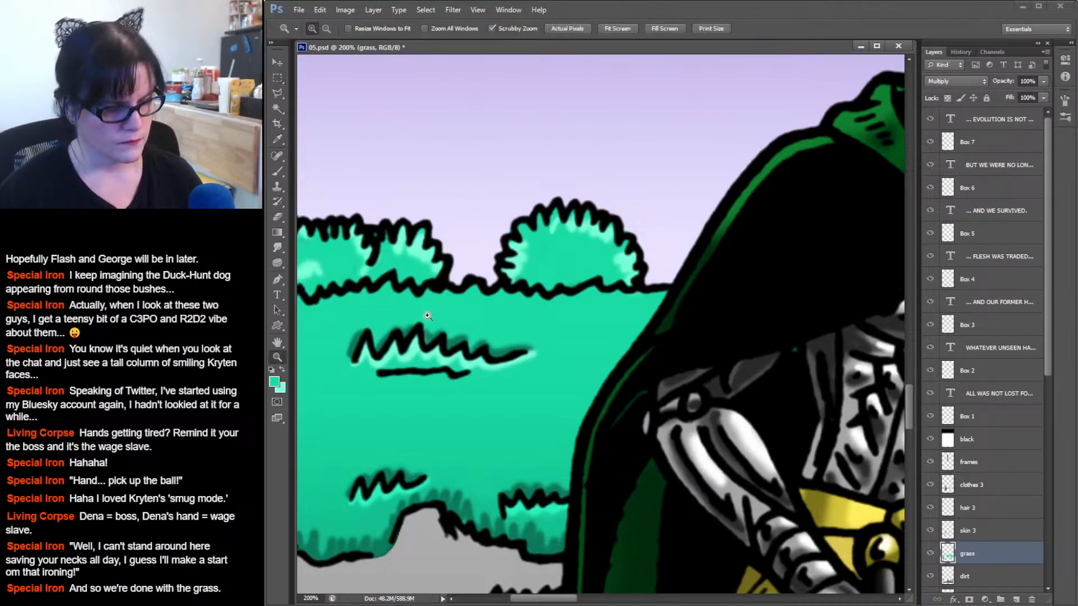
left_click(710, 252, "alt")
left_click(680, 268, "alt")
left_click(680, 269, "alt")
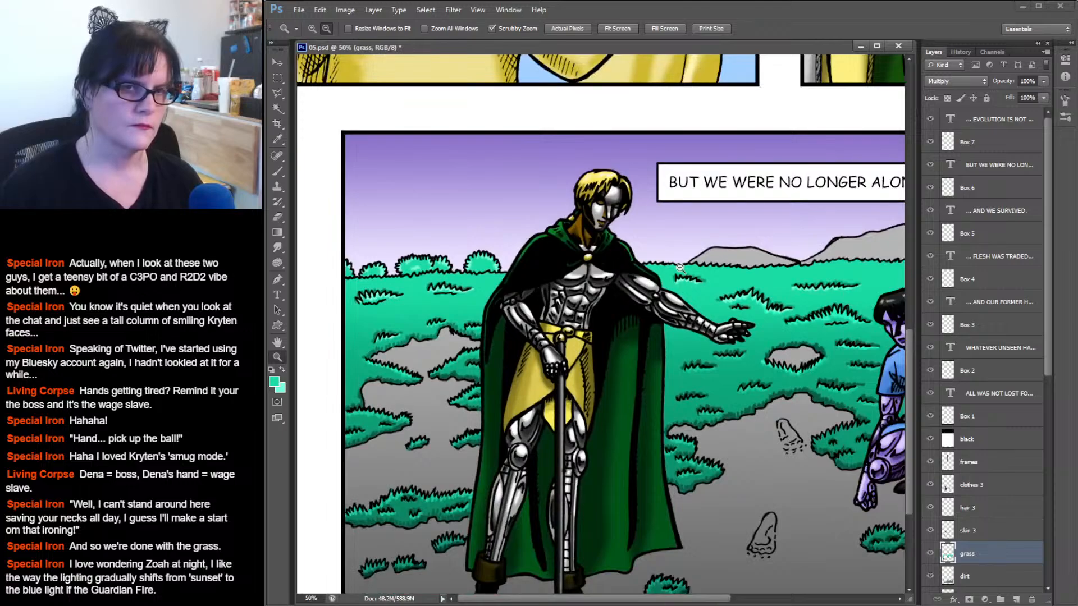
Load the grass layer's pixels as a selection around the horizon bushes of the bottom comic panel.
left_click(679, 269, "alt")
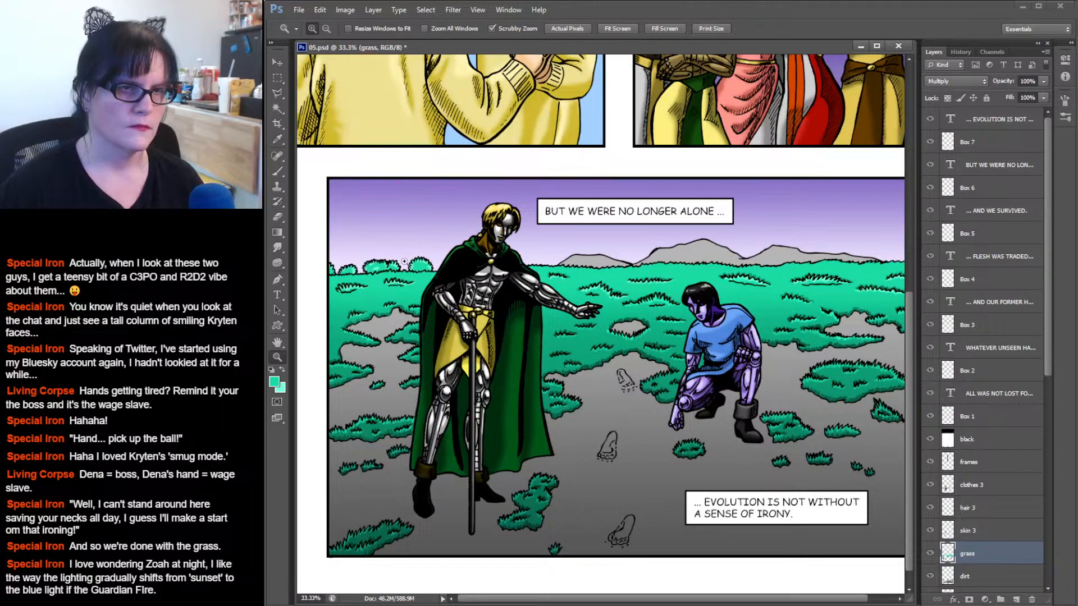
left_click(404, 263)
left_click(404, 262)
left_click(404, 262)
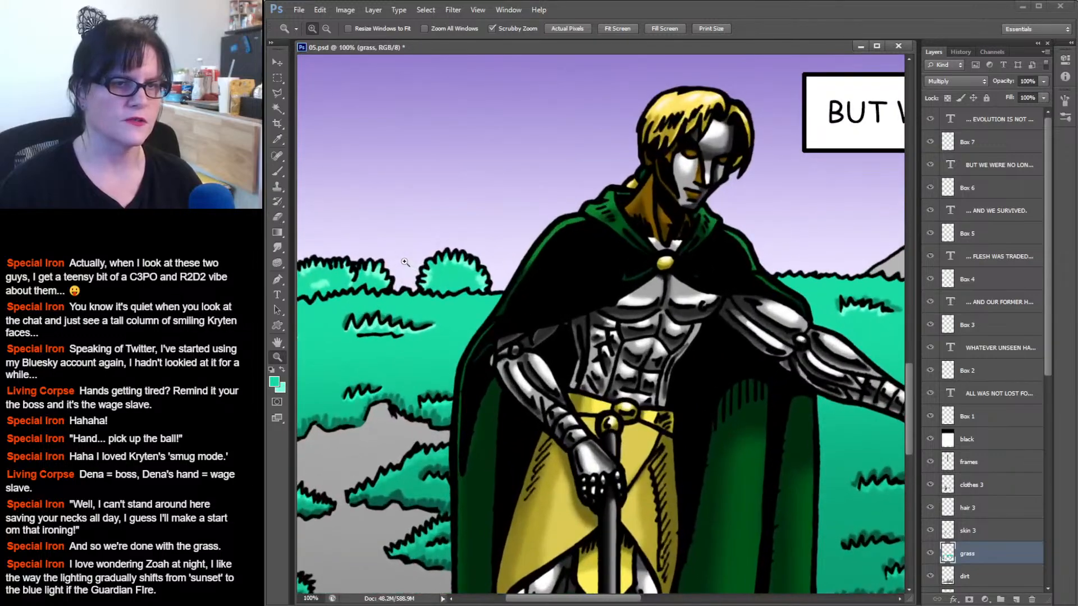
left_click(404, 263)
left_click_drag(404, 262, 710, 240)
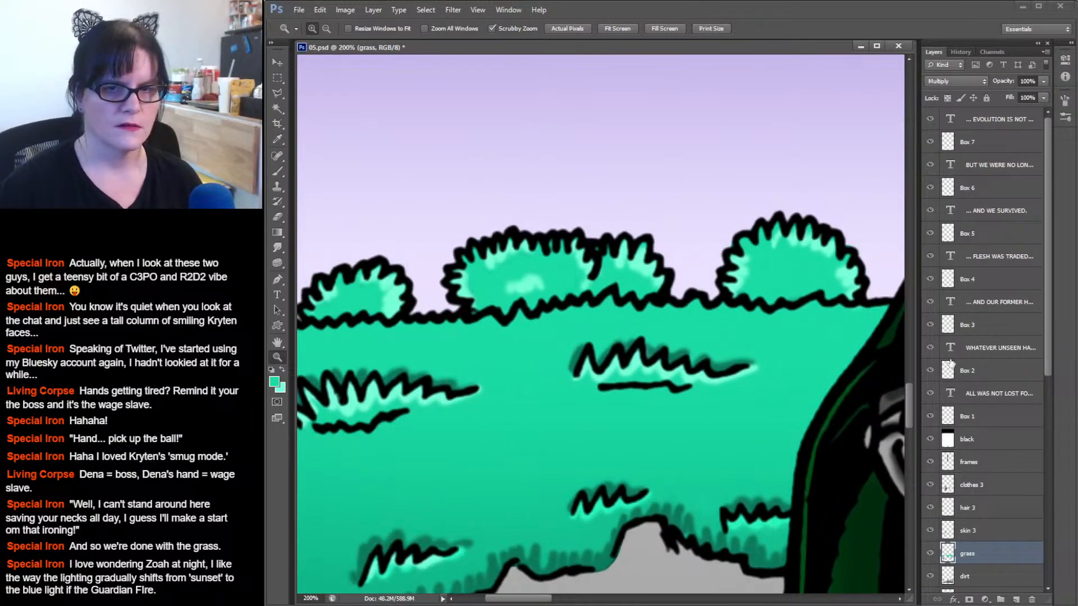
left_click(948, 556, "ctrl")
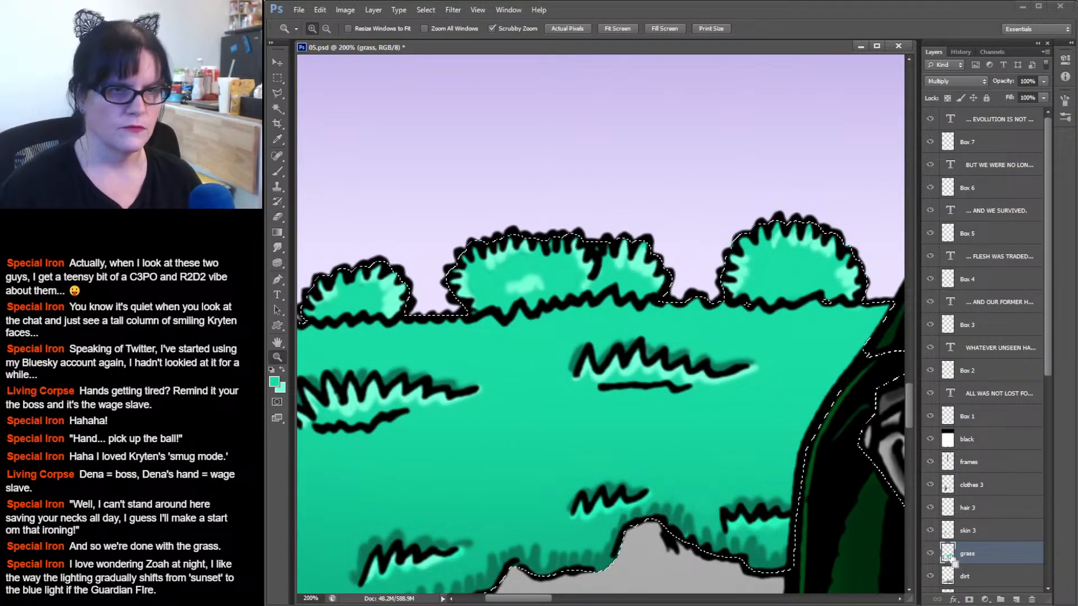
Paint over the light highlights on the horizon bushes with the flat green using a 16 px soft brush, then deselect.
mouse_move(345, 227)
left_mouse_down()
mouse_move(527, 224)
mouse_move(497, 213)
left_mouse_up()
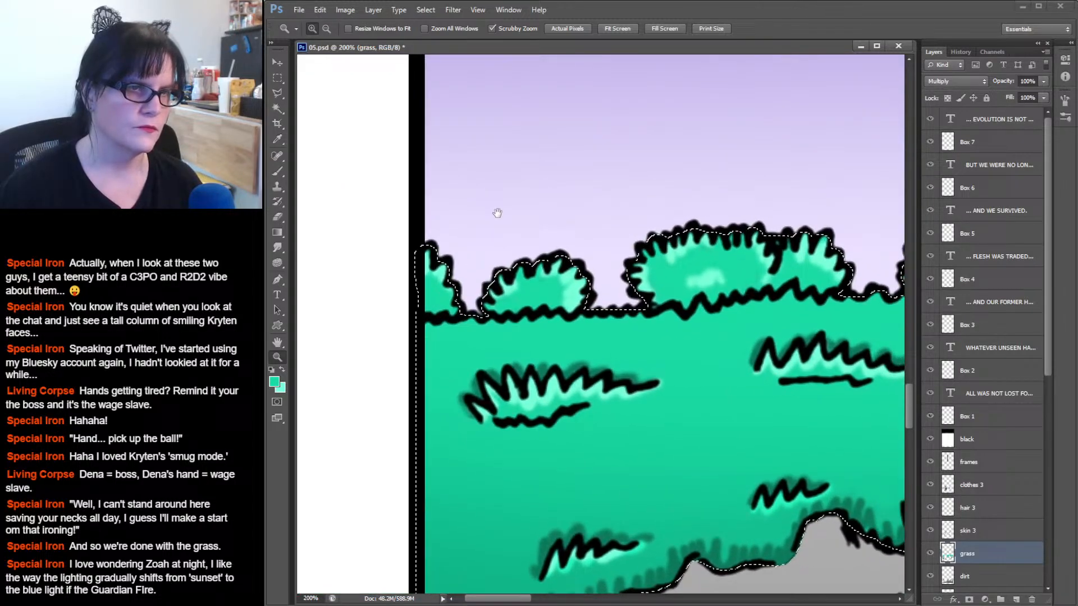
left_click(281, 171)
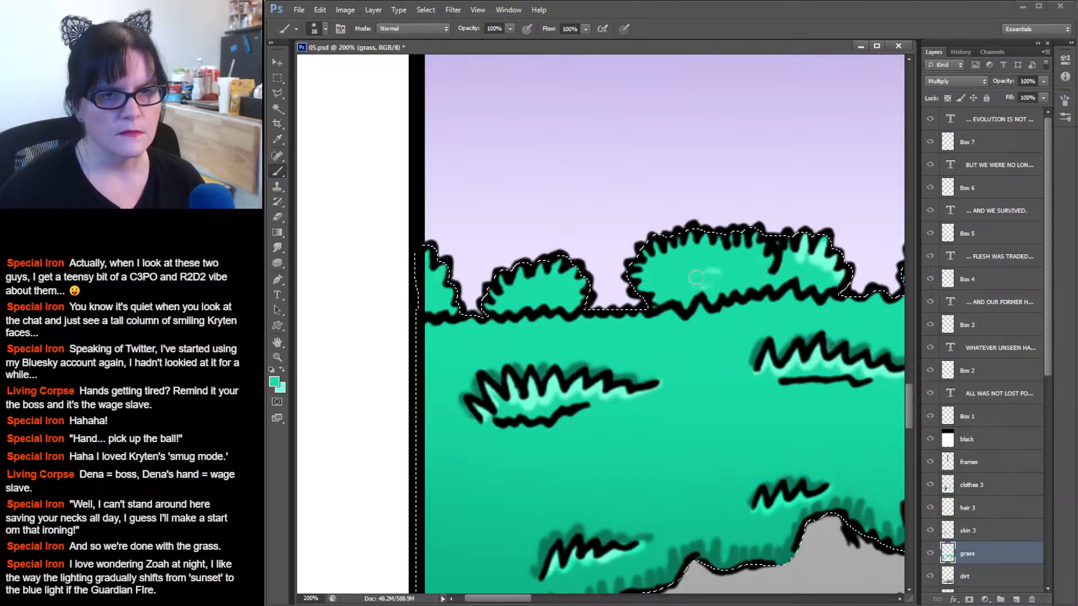
mouse_move(800, 264)
left_mouse_down()
mouse_move(811, 237)
mouse_move(838, 273)
mouse_move(485, 234)
left_mouse_up()
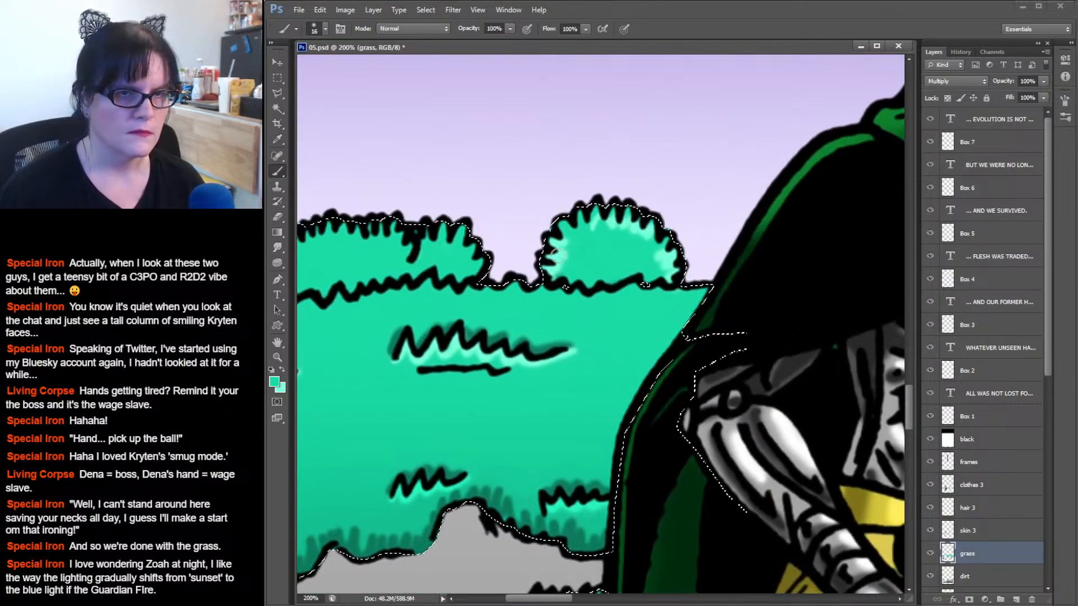
mouse_move(561, 262)
left_mouse_down()
mouse_move(537, 261)
mouse_move(568, 263)
mouse_move(543, 257)
mouse_move(557, 235)
mouse_move(565, 259)
mouse_move(581, 219)
mouse_move(613, 213)
mouse_move(617, 229)
mouse_move(626, 213)
mouse_move(630, 245)
mouse_move(637, 216)
mouse_move(646, 244)
mouse_move(648, 220)
mouse_move(655, 262)
mouse_move(664, 242)
mouse_move(667, 275)
mouse_move(679, 249)
mouse_move(669, 283)
left_mouse_up()
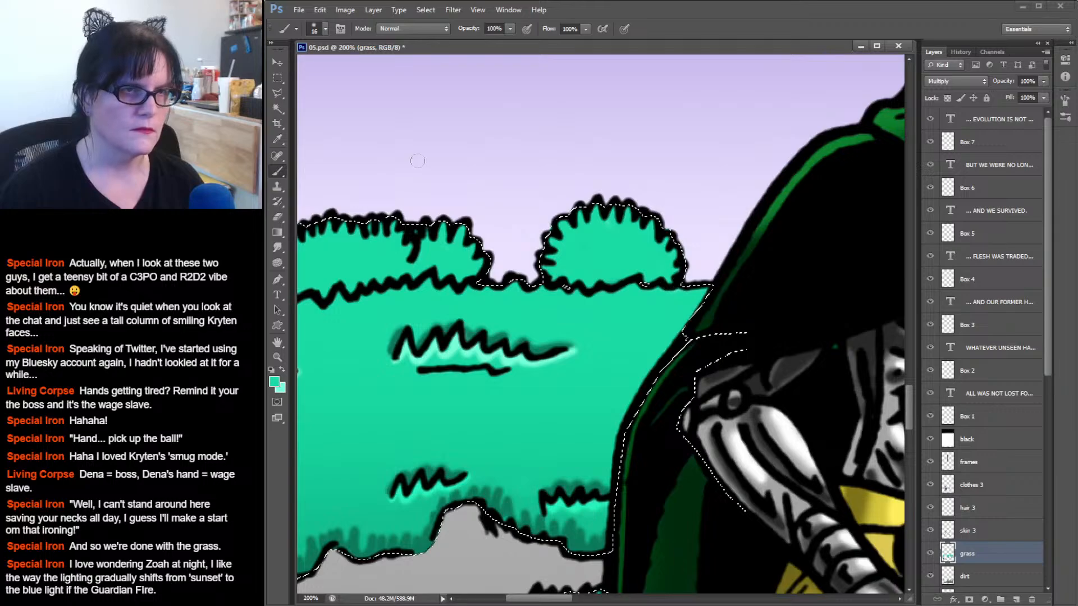
left_click(278, 79)
left_click(467, 108)
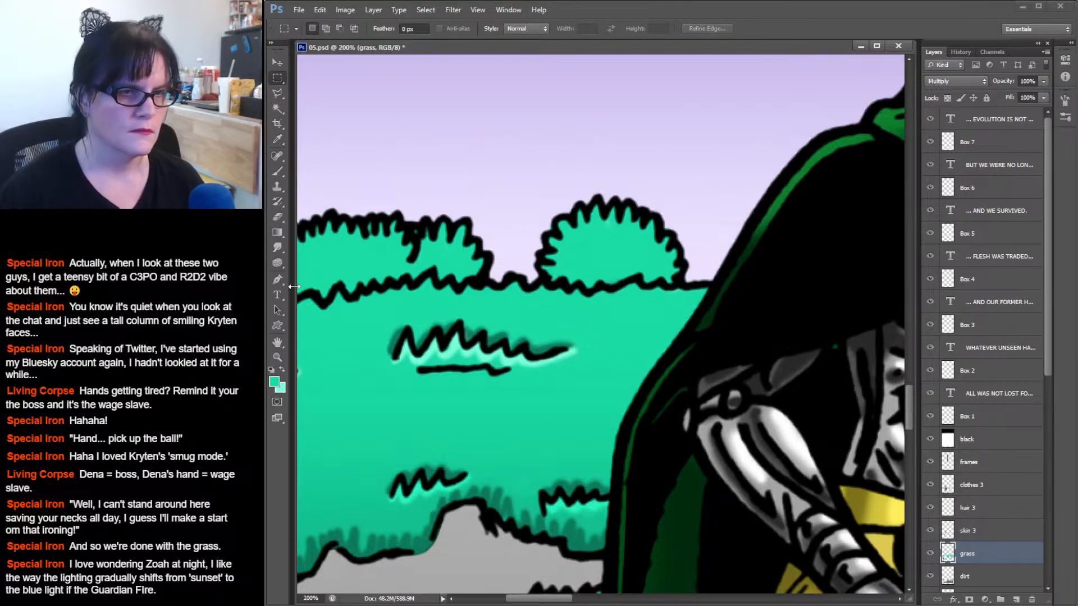
Review the whole bottom panel and save the comic page.
left_click(275, 356)
left_click(655, 308, "alt")
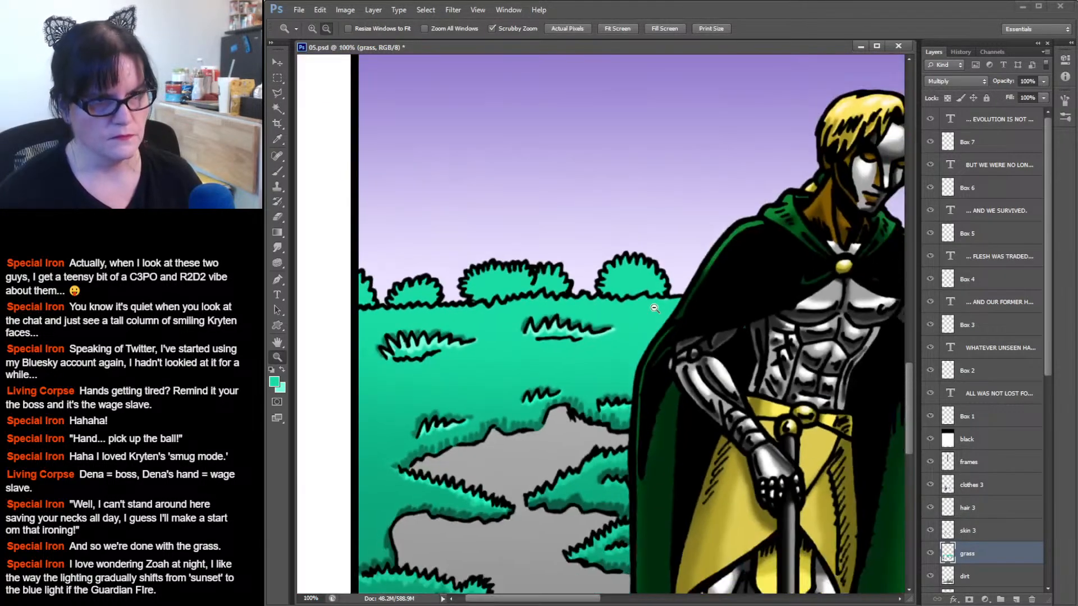
left_click(651, 305, "alt")
left_click(651, 303, "alt")
left_click(651, 303, "alt")
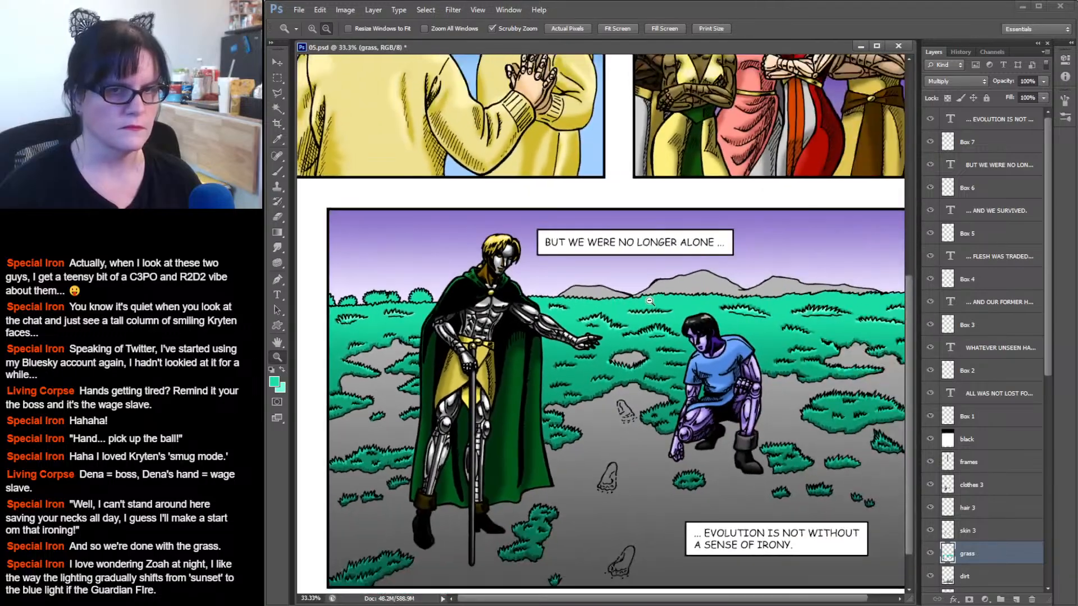
left_click(649, 302, "alt")
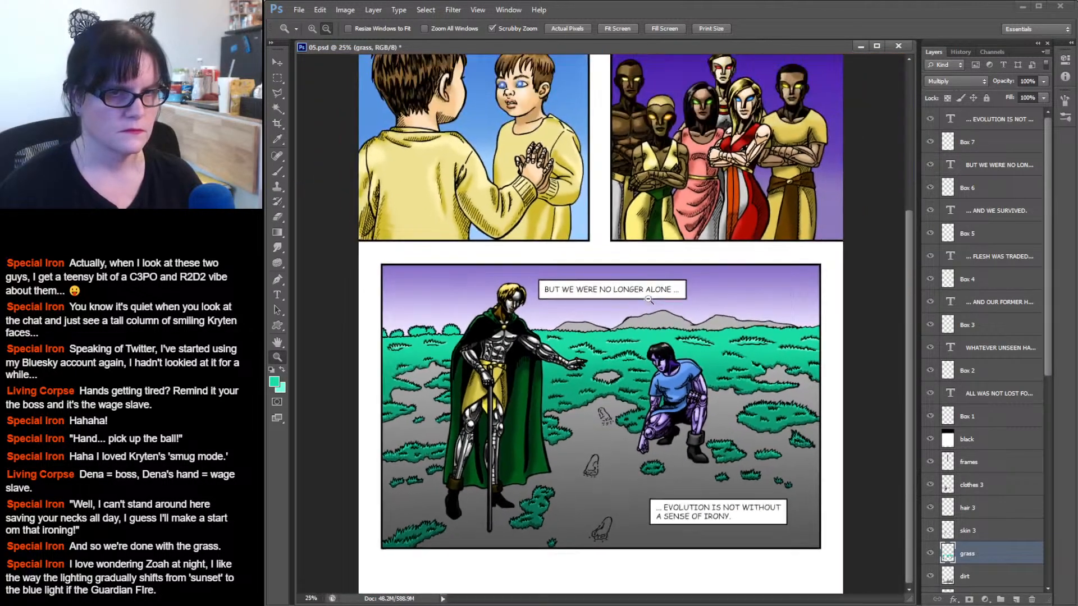
key("ctrl+s")
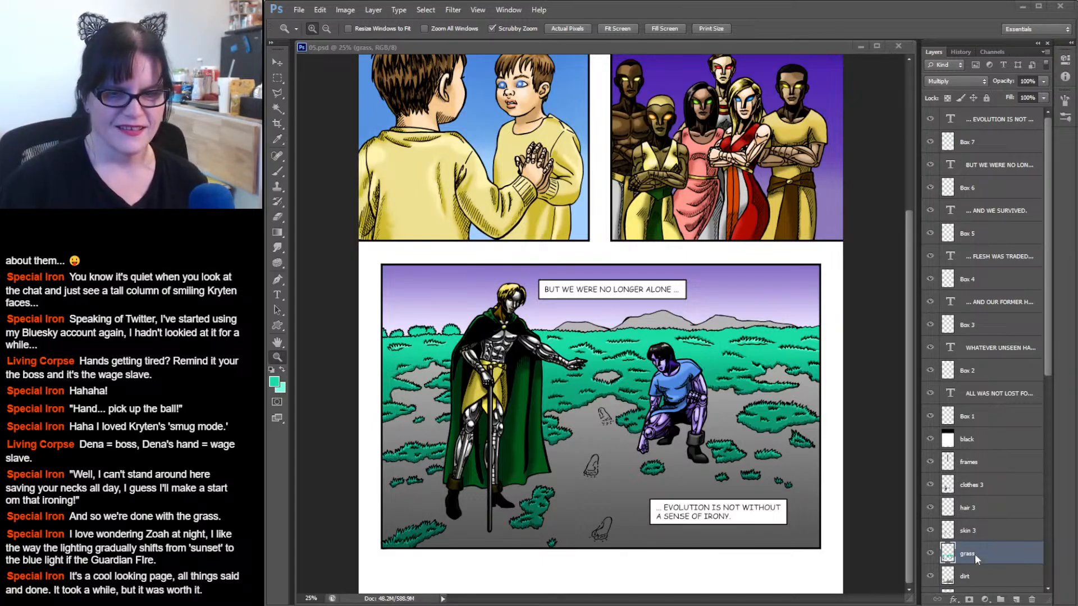
Activate the dirt layer and load its pixels as a selection.
left_click(947, 576)
left_click(946, 578, "ctrl")
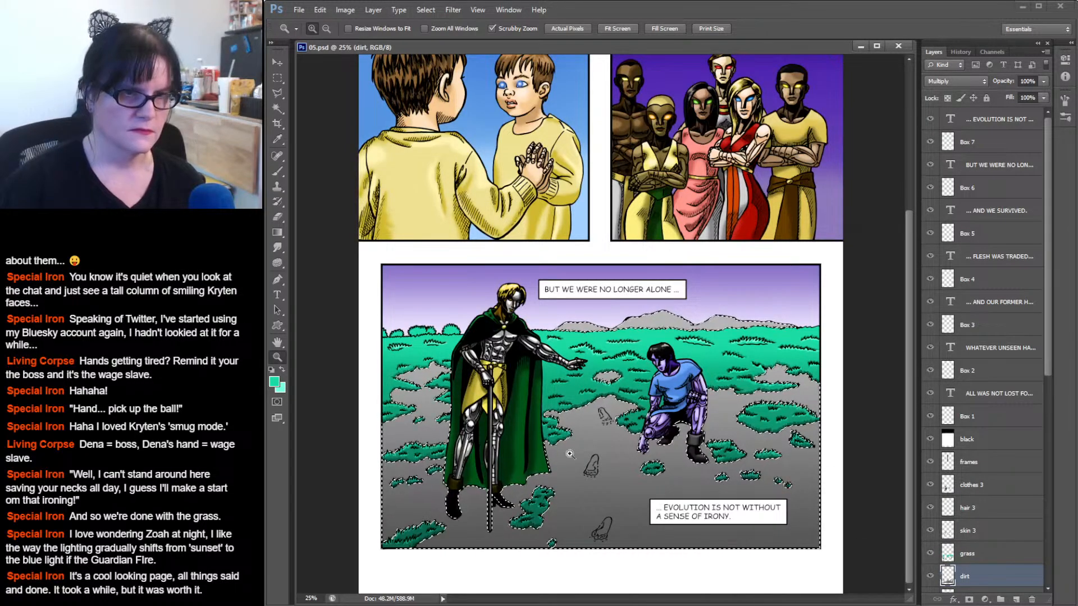
left_click(615, 374)
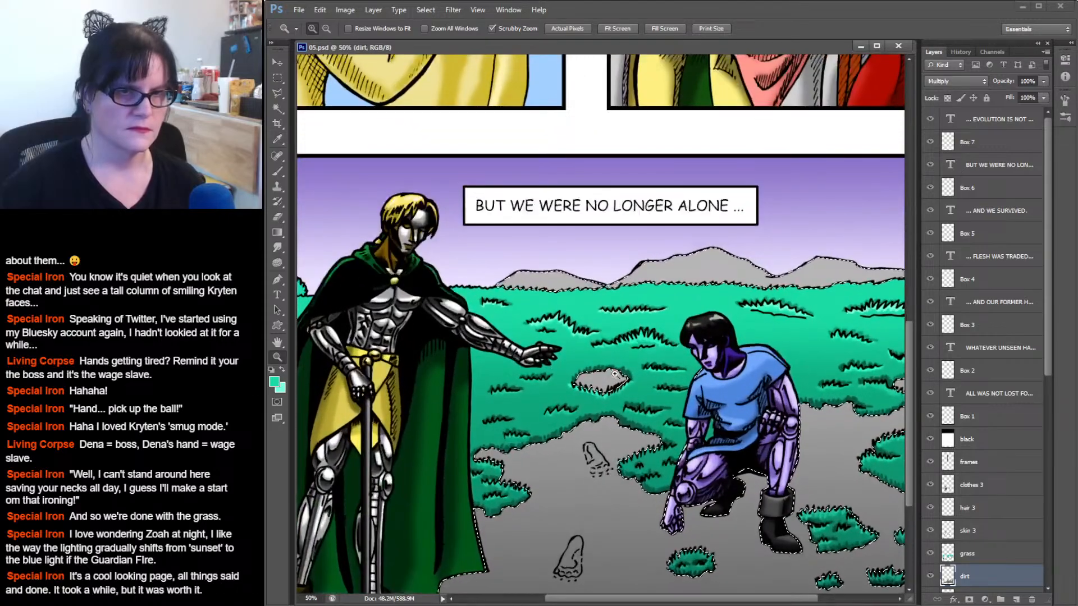
left_click(615, 375)
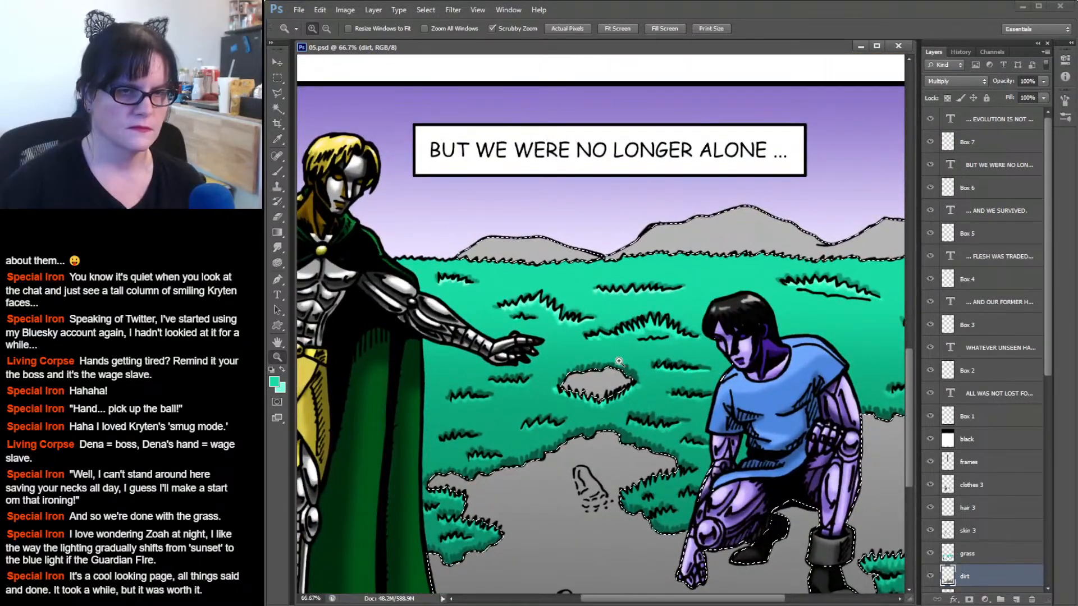
left_click(619, 362)
scroll(619, 314, "right", 3)
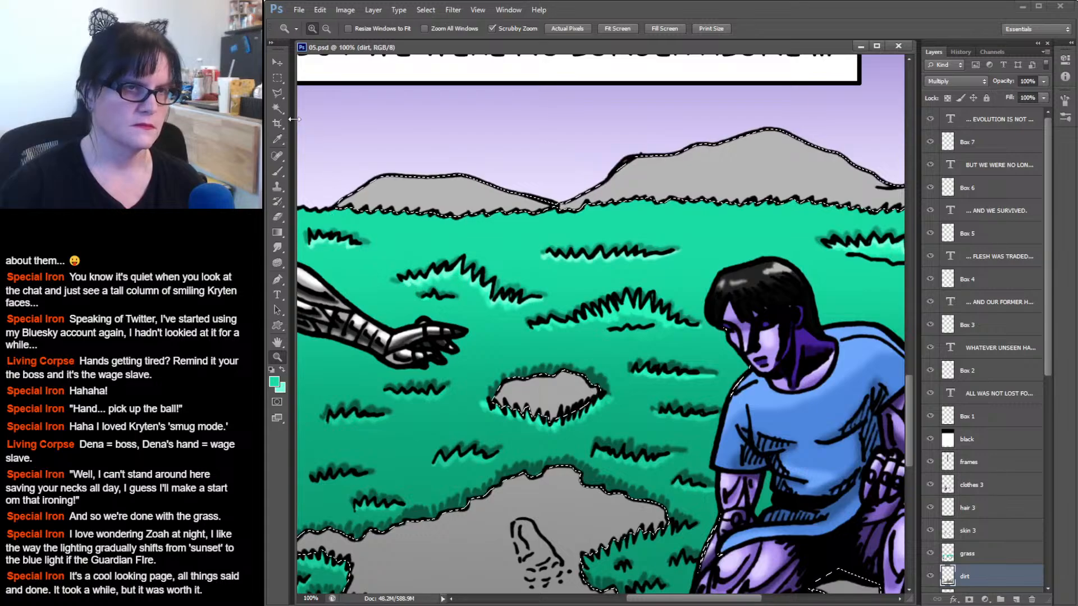
Sample the dirt's grey for both foreground and background, then darken the foreground colour to #7c7c7c.
left_click(277, 140)
left_click(542, 396)
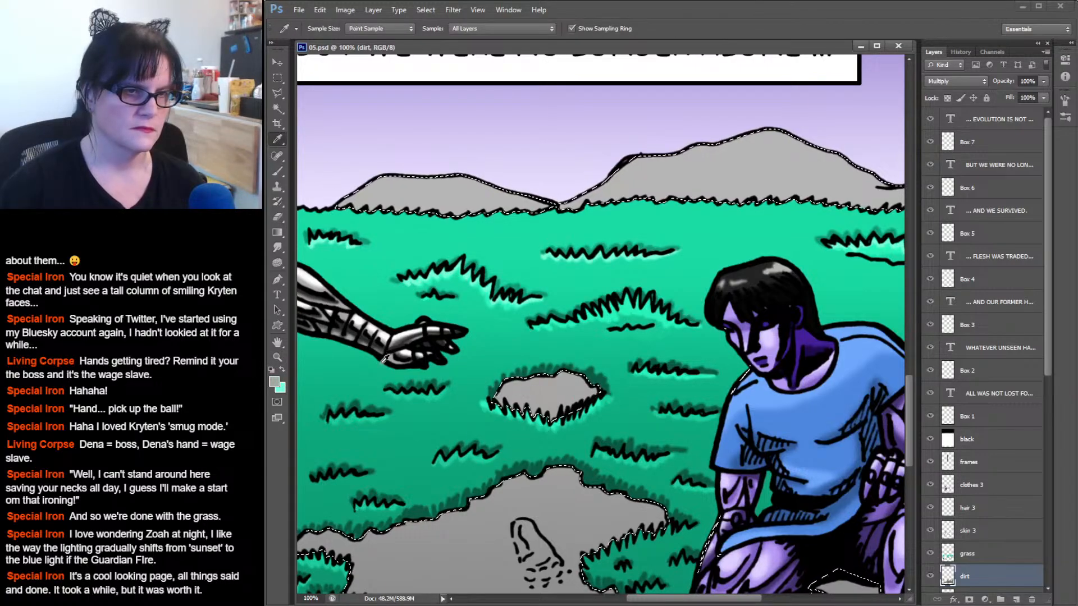
left_click(282, 369)
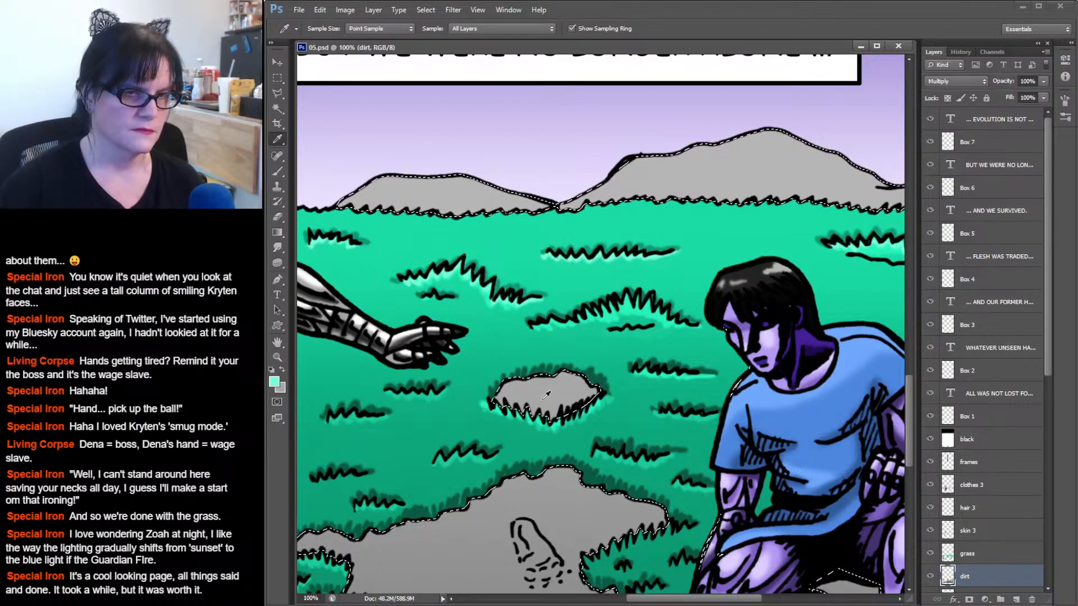
left_click(547, 390)
left_click(275, 382)
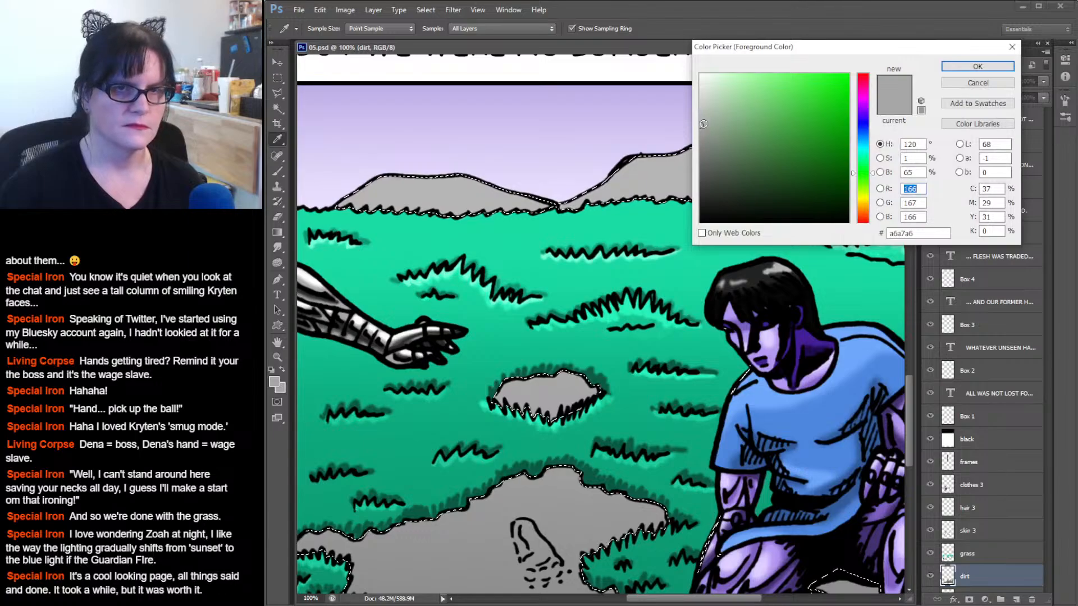
left_click_drag(701, 142, 696, 150)
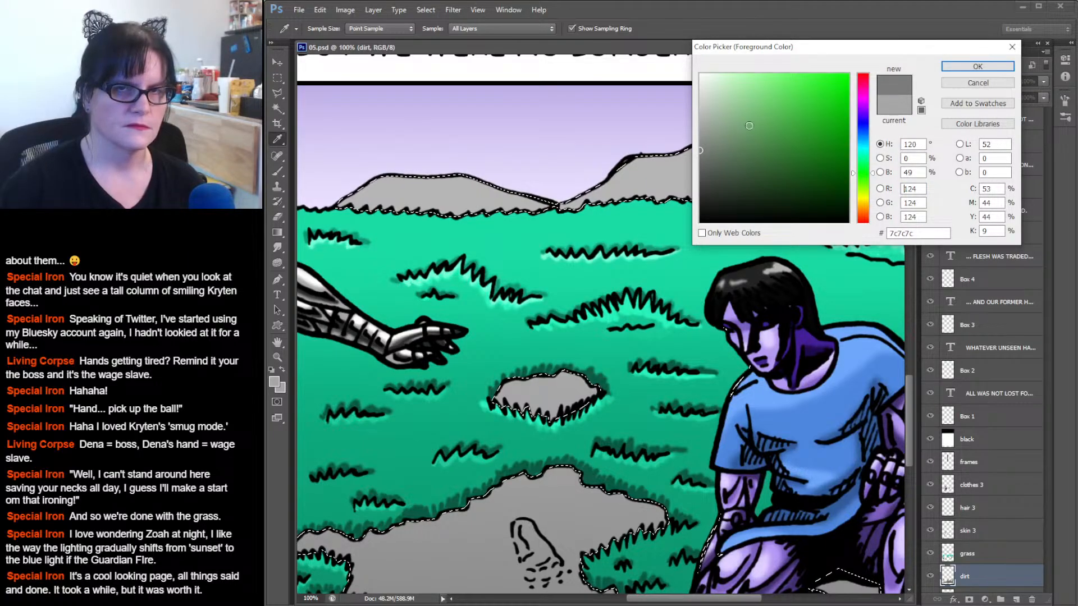
left_click(978, 67)
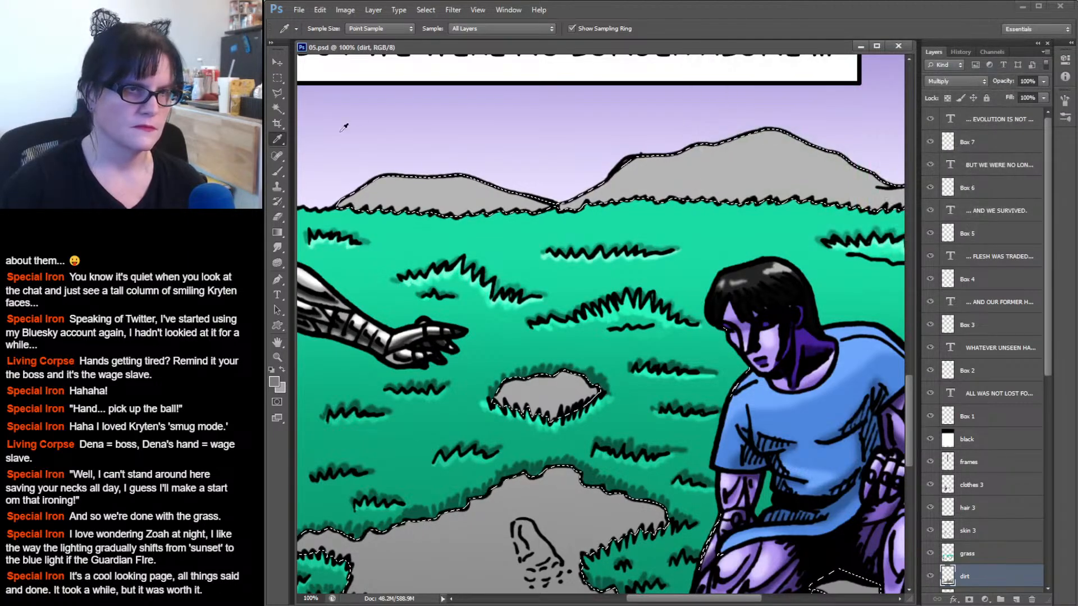
Shade the small dirt patch between the two figures with darker grey using a 16 px soft brush.
left_click(277, 171)
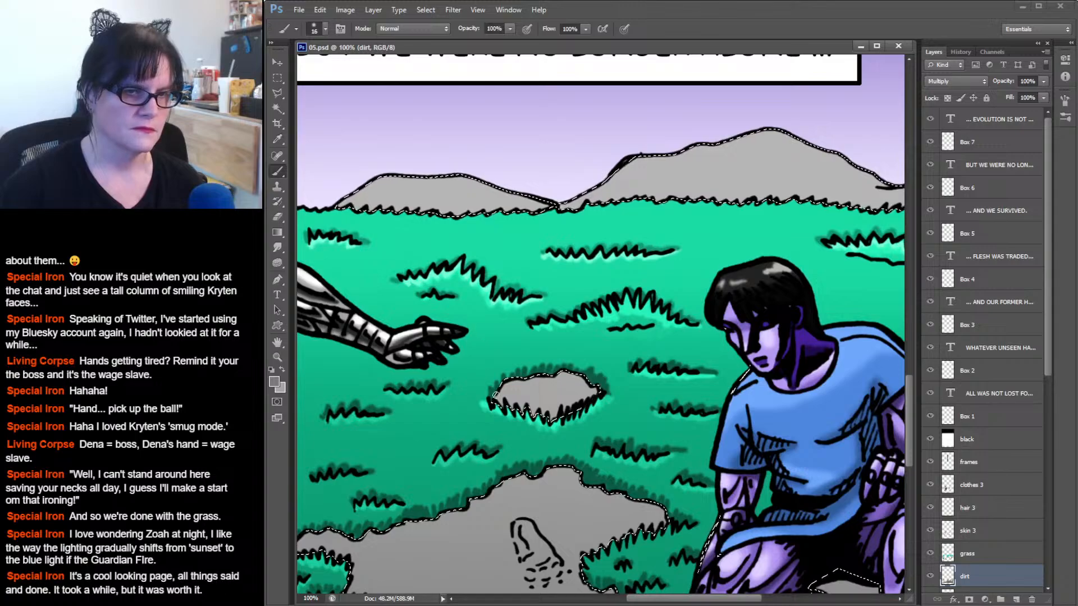
left_click(325, 28)
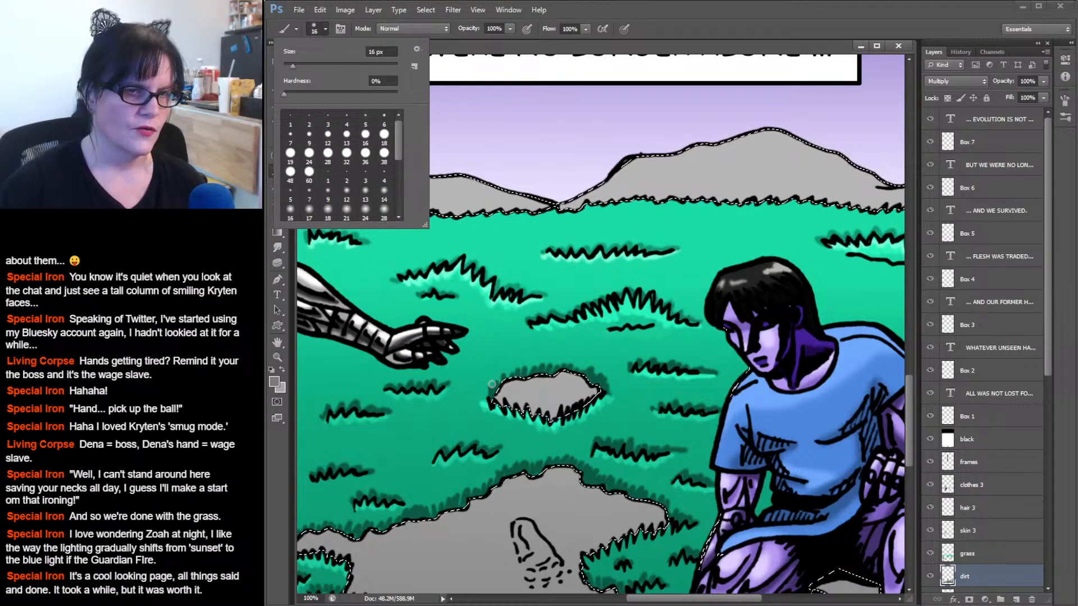
left_click_drag(497, 396, 502, 406)
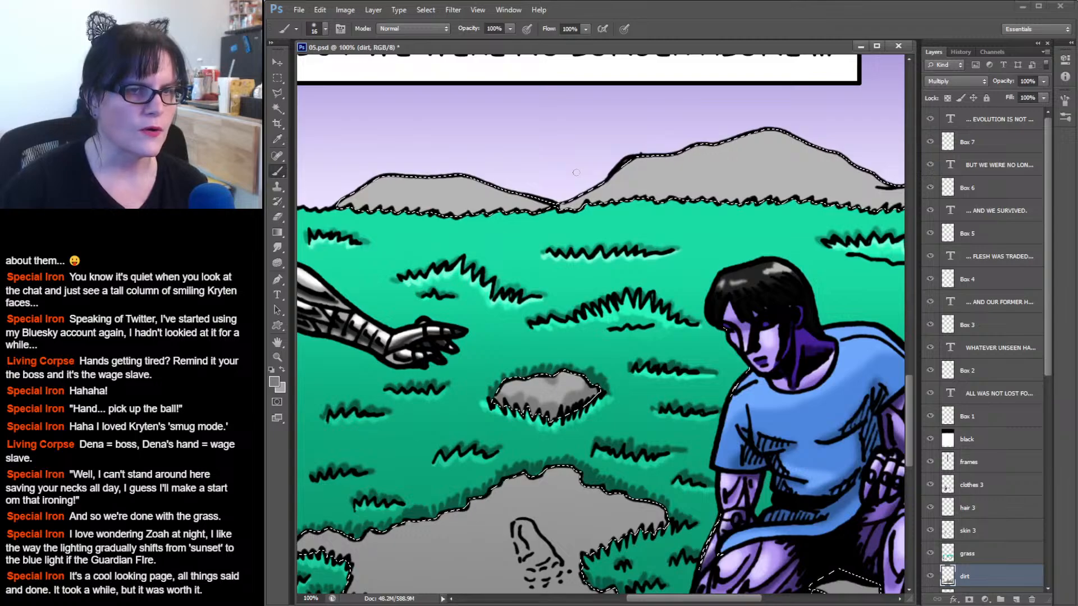
Try shading the small distant hill with a 100 px soft brush, then undo the stroke.
left_click(326, 29)
left_click_drag(397, 145, 400, 164)
left_click(384, 166)
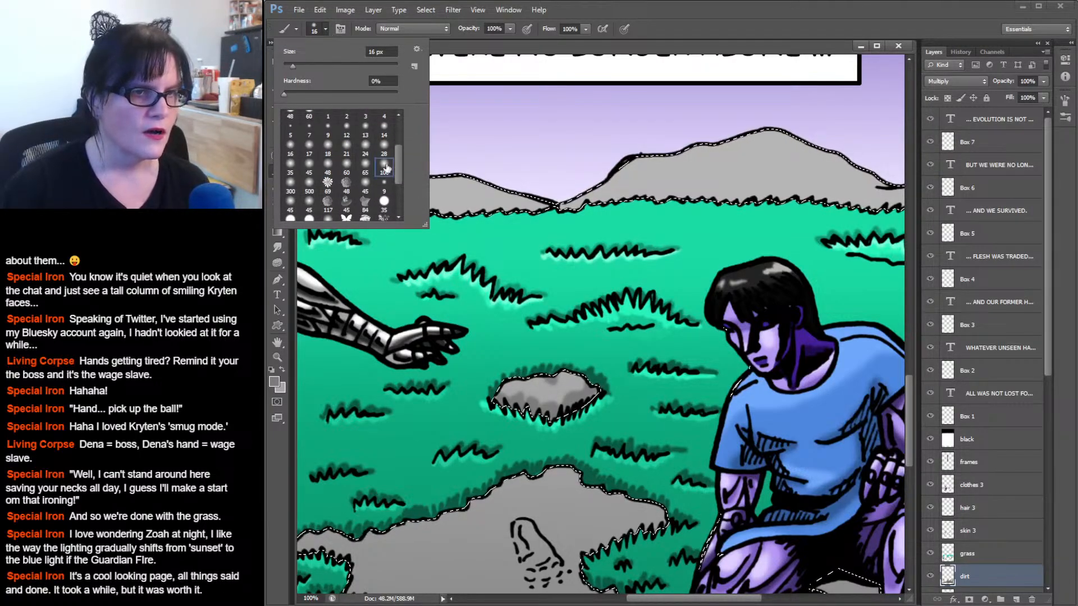
left_click(576, 50)
mouse_move(537, 197)
left_mouse_down()
mouse_move(374, 205)
mouse_move(371, 223)
left_mouse_up()
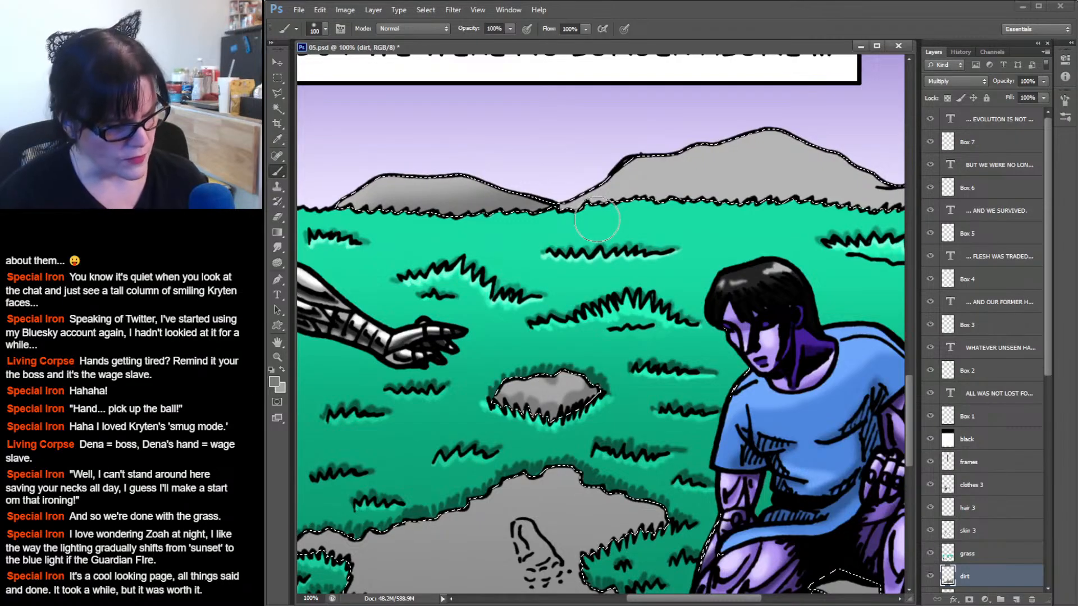
key("ctrl+z")
Shade the base of the small distant hill with the darker grey using a 48 px soft brush.
left_click(325, 30)
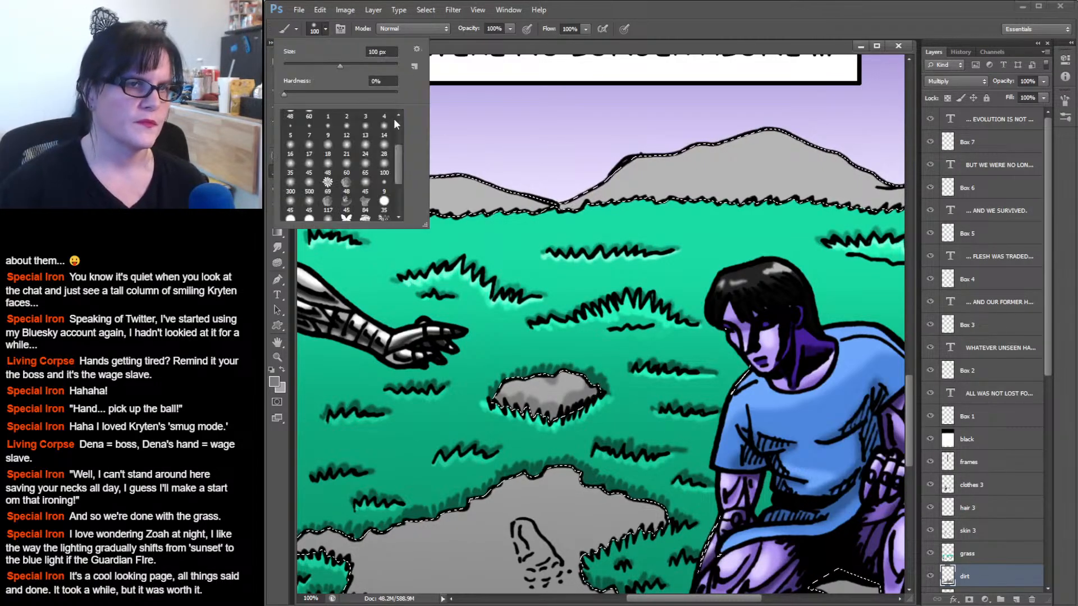
left_click_drag(395, 159, 398, 146)
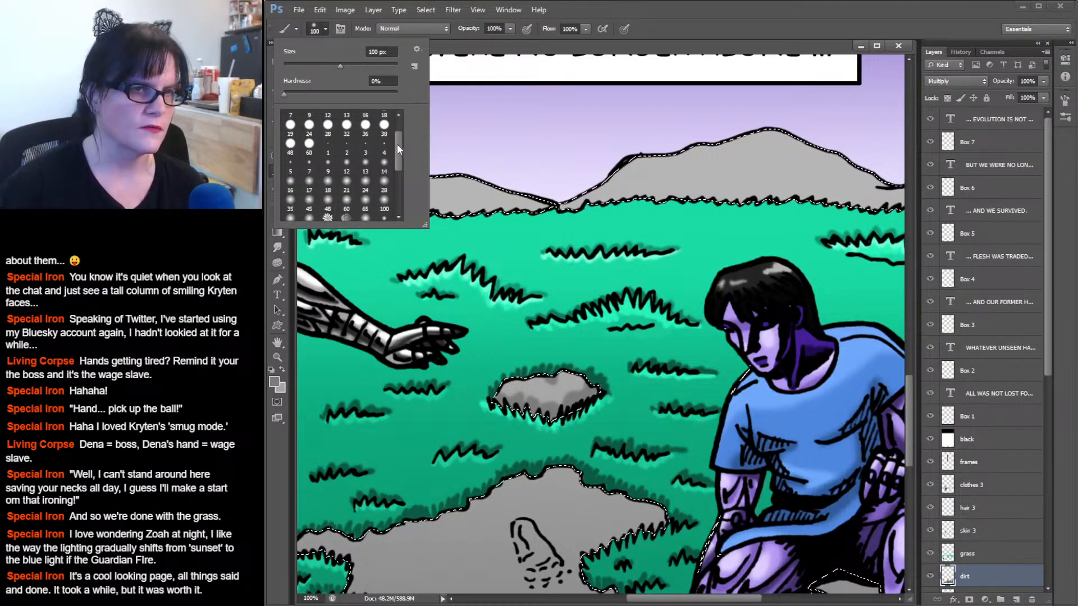
left_click(347, 201)
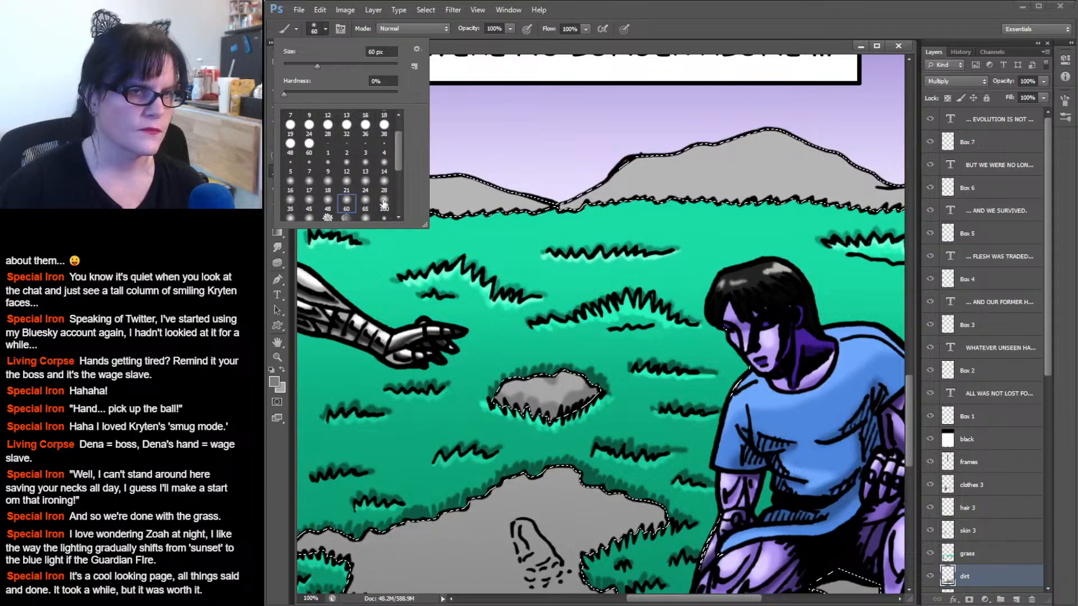
left_click(327, 200)
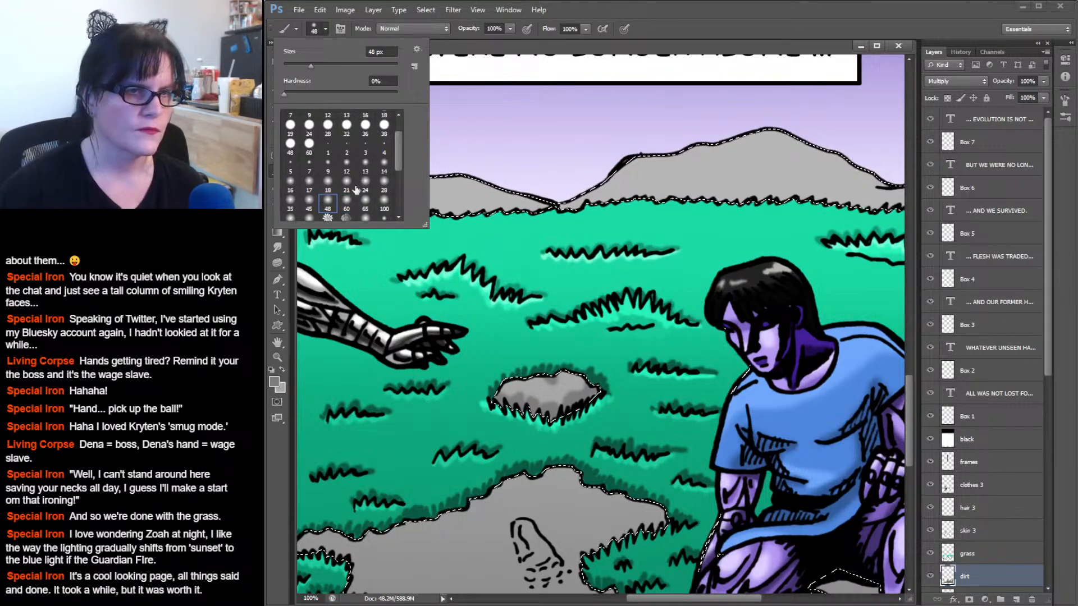
key("Return")
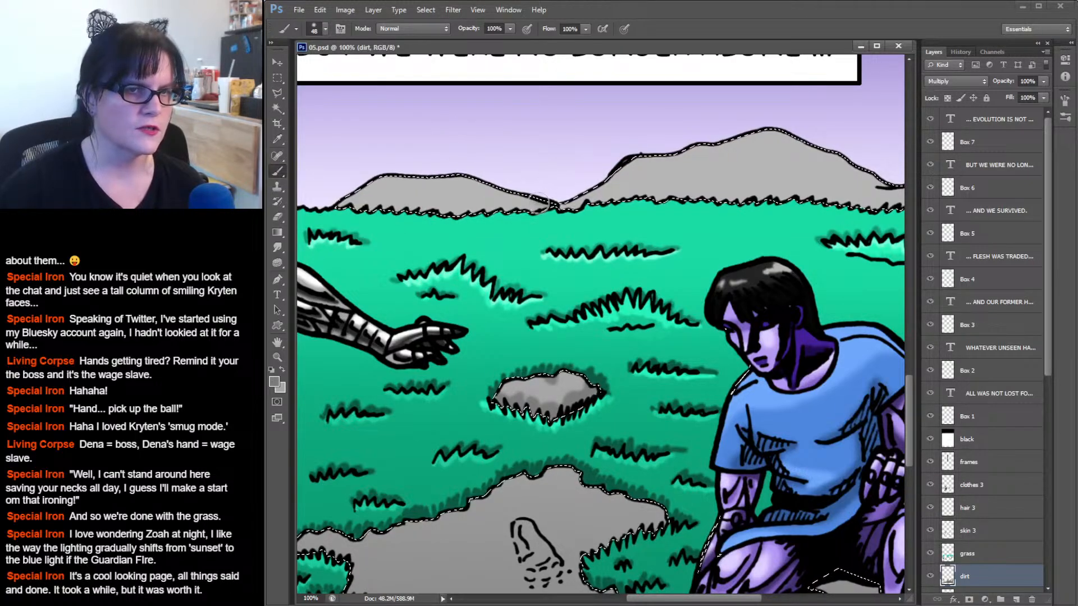
mouse_move(549, 204)
left_mouse_down()
mouse_move(513, 198)
mouse_move(516, 218)
mouse_move(451, 212)
mouse_move(442, 221)
mouse_move(417, 206)
mouse_move(349, 213)
left_mouse_up()
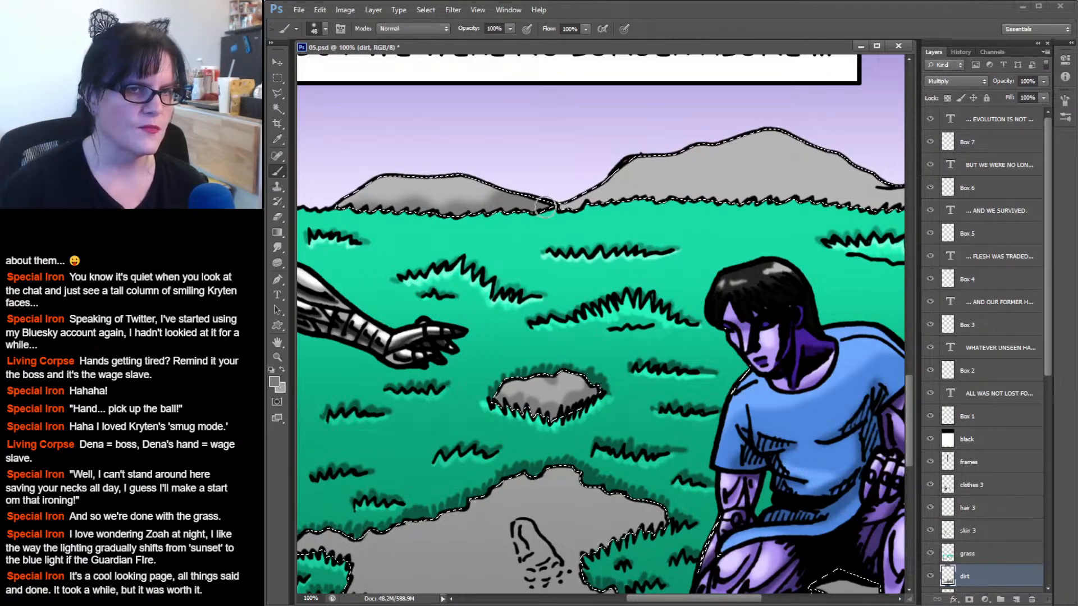
Shade the bases and slopes of the large central hill and the long ridge beside it with the same darker grey.
mouse_move(842, 152)
left_mouse_down()
mouse_move(702, 144)
mouse_move(655, 162)
left_mouse_up()
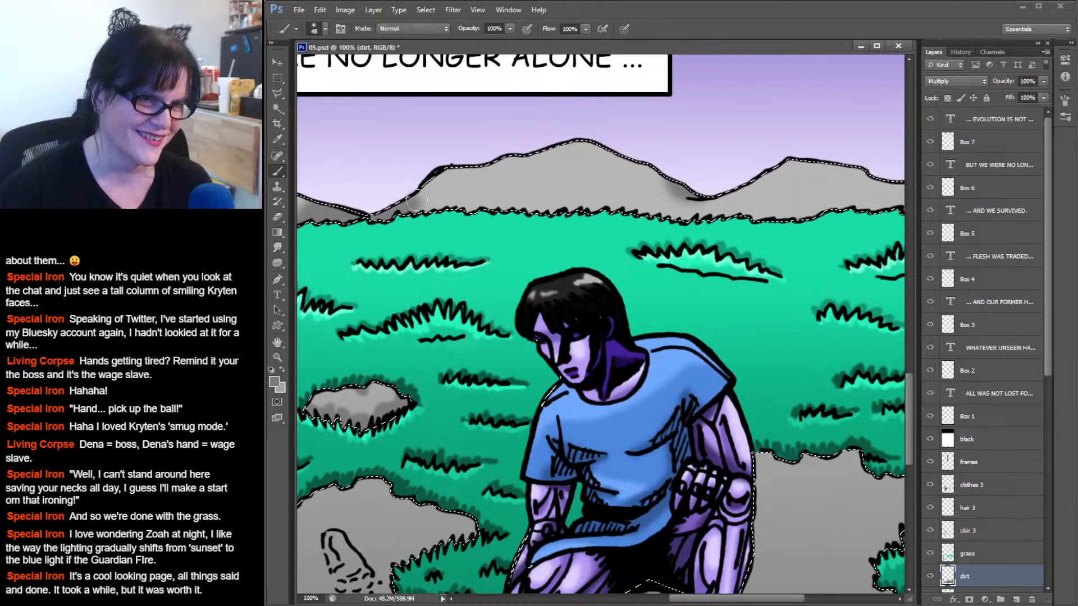
mouse_move(415, 199)
left_mouse_down()
mouse_move(487, 198)
mouse_move(510, 211)
mouse_move(542, 201)
mouse_move(584, 213)
mouse_move(613, 201)
mouse_move(625, 211)
mouse_move(683, 194)
mouse_move(645, 222)
mouse_move(687, 203)
mouse_move(675, 212)
mouse_move(696, 226)
left_mouse_up()
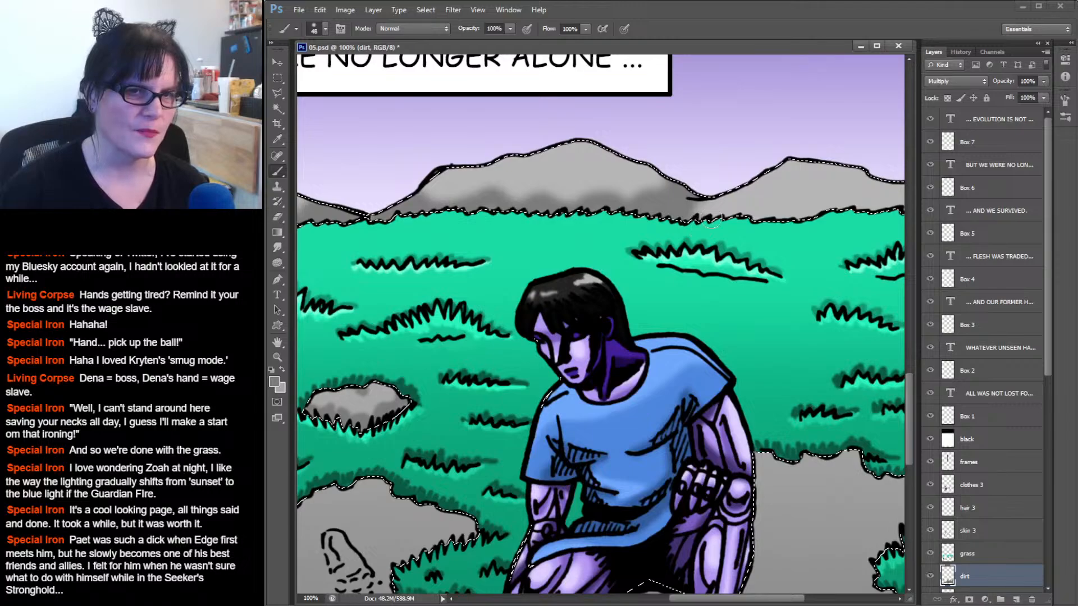
left_click_drag(809, 147, 526, 160)
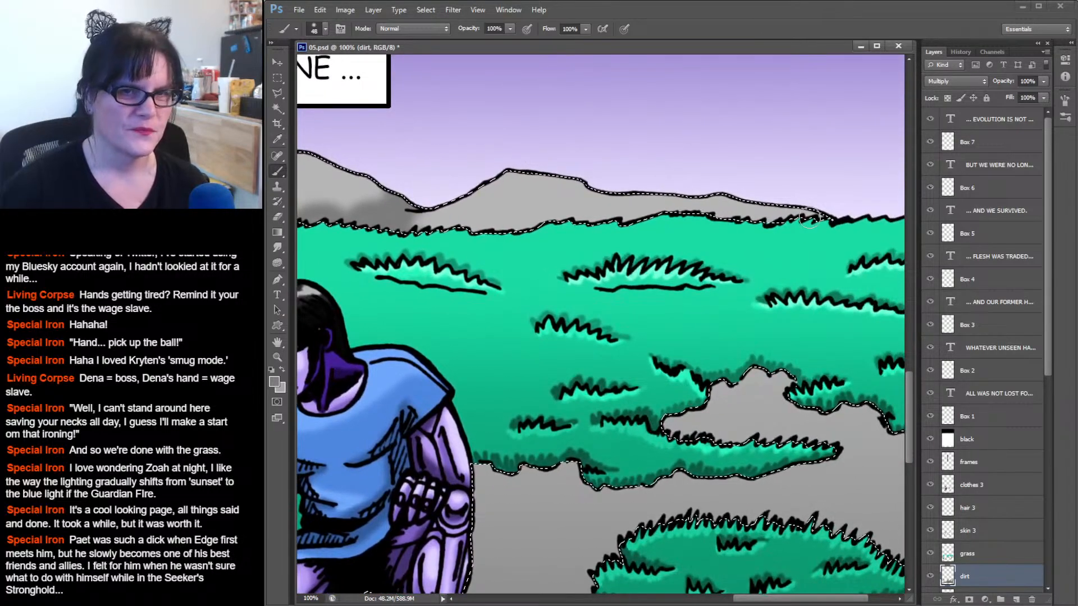
mouse_move(810, 217)
left_mouse_down()
mouse_move(837, 220)
mouse_move(777, 228)
mouse_move(691, 208)
mouse_move(485, 229)
mouse_move(418, 225)
left_mouse_up()
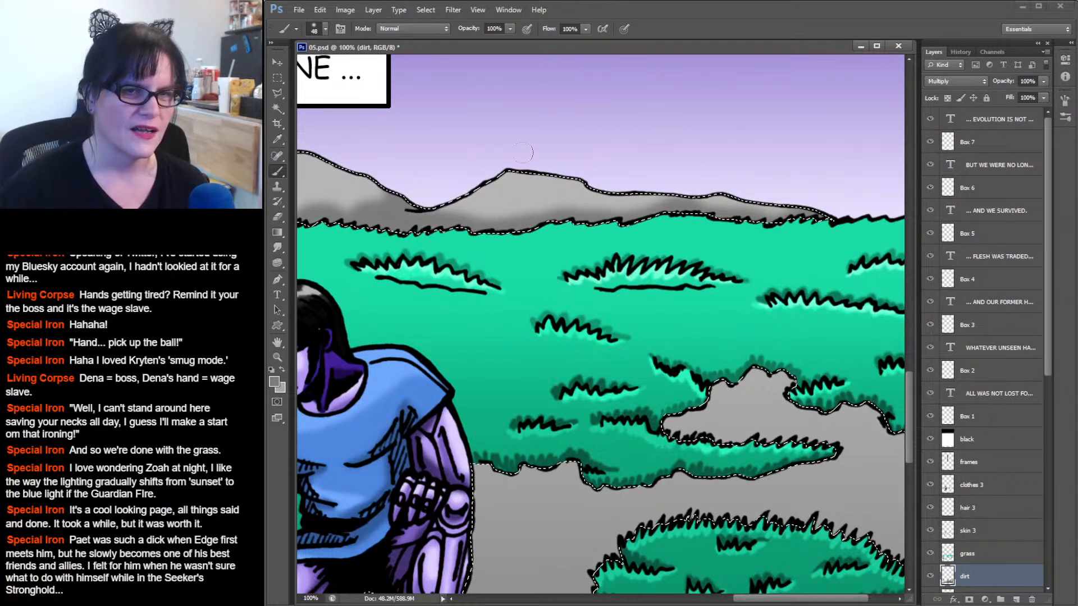
Lighten the foreground colour to #d8d8d8 and highlight the upper part of the small distant hill.
left_click_drag(541, 144, 771, 224)
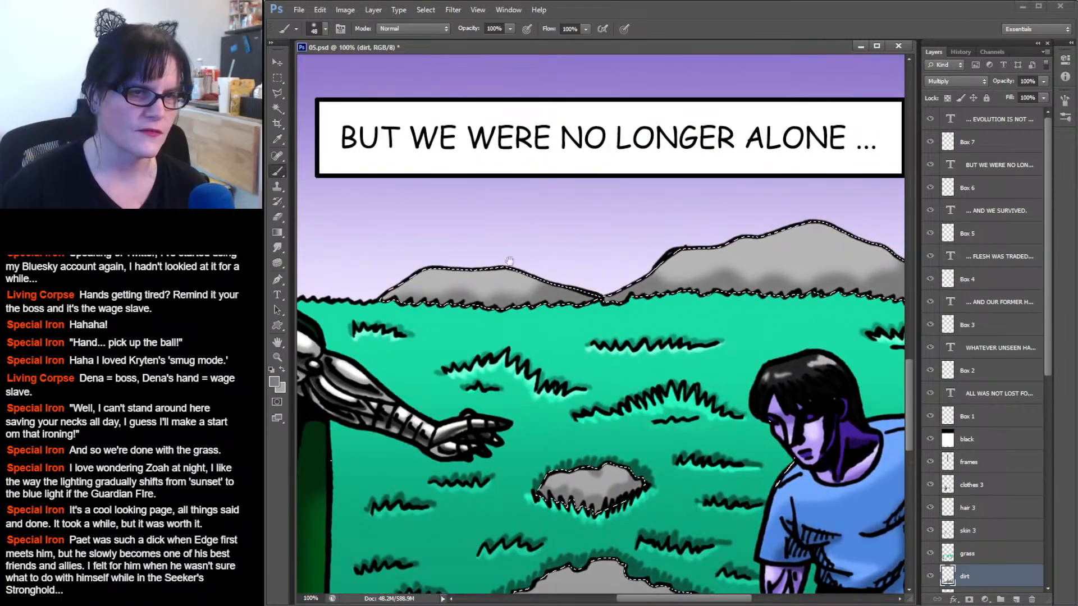
left_click(274, 382)
left_click(581, 505)
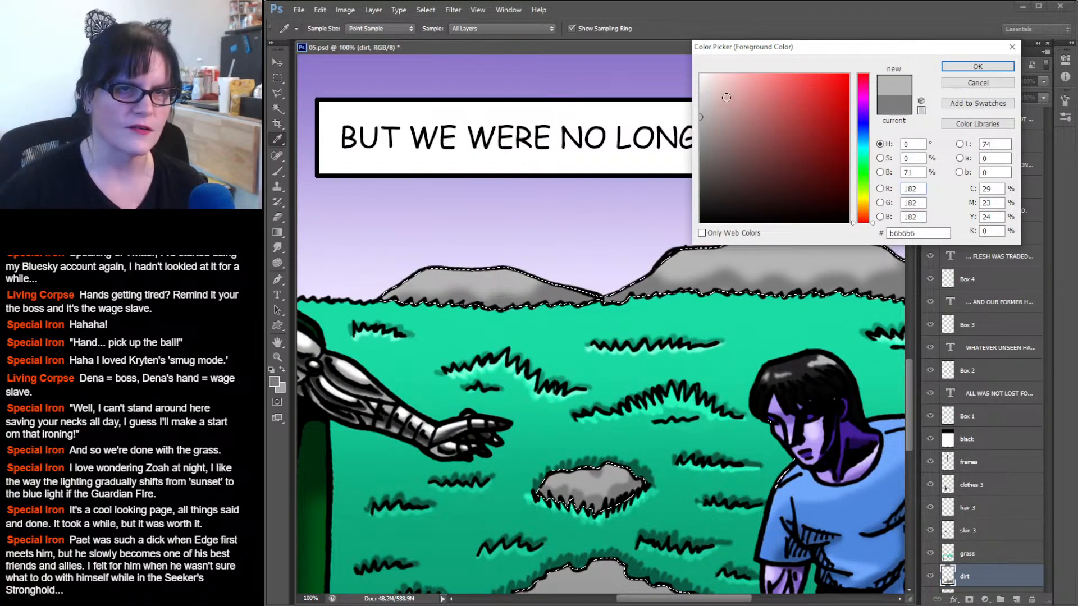
left_click_drag(698, 89, 701, 96)
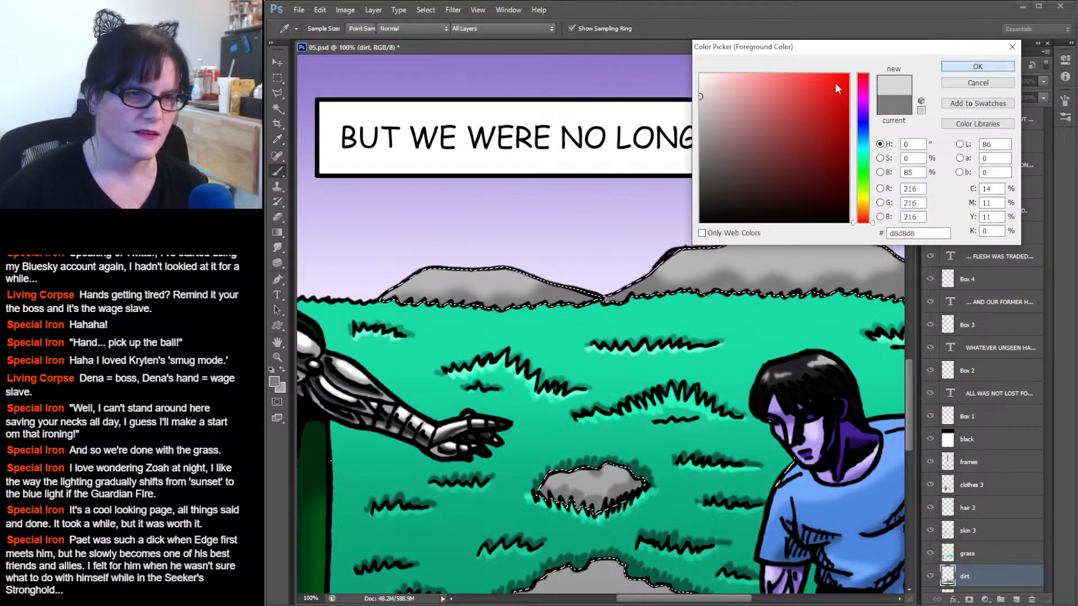
key("Return")
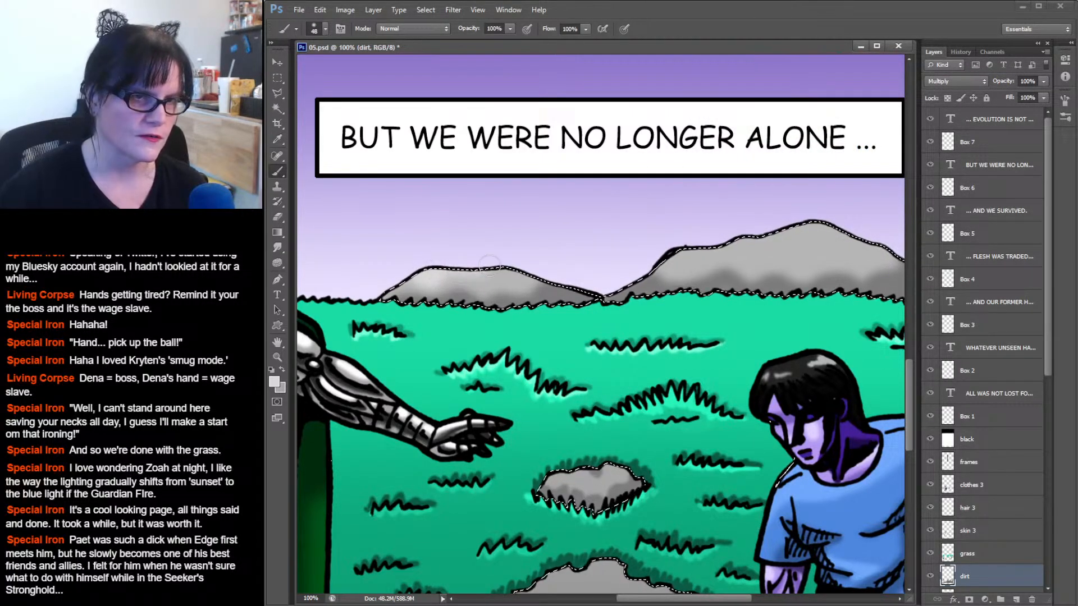
left_click_drag(490, 272, 555, 276)
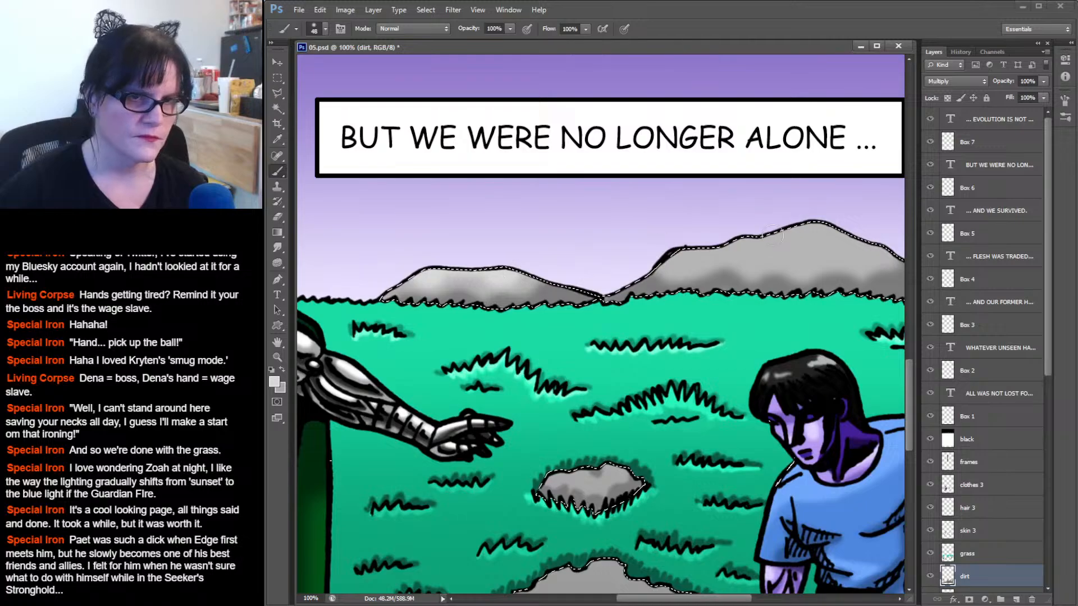
Paint light grey highlights along the crests of the large central hill and the long ridge.
left_click_drag(750, 226, 593, 187)
mouse_move(519, 221)
left_mouse_down()
mouse_move(588, 218)
mouse_move(598, 207)
mouse_move(589, 203)
mouse_move(668, 213)
mouse_move(677, 199)
mouse_move(663, 192)
mouse_move(665, 203)
mouse_move(721, 212)
left_mouse_up()
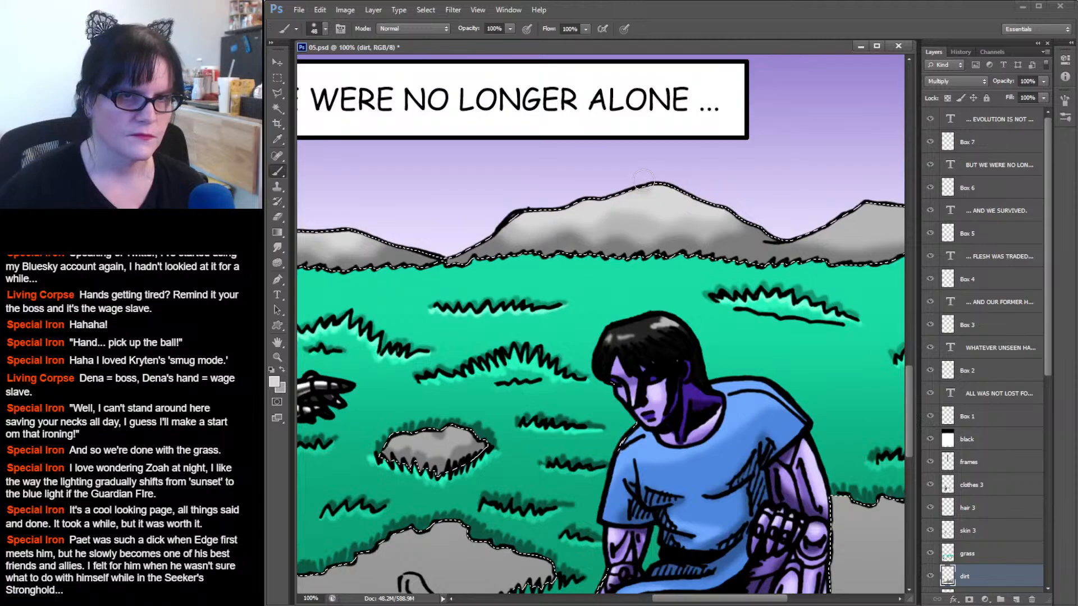
left_click_drag(793, 181, 579, 164)
mouse_move(634, 203)
left_mouse_down()
mouse_move(661, 209)
mouse_move(658, 193)
mouse_move(772, 212)
left_mouse_up()
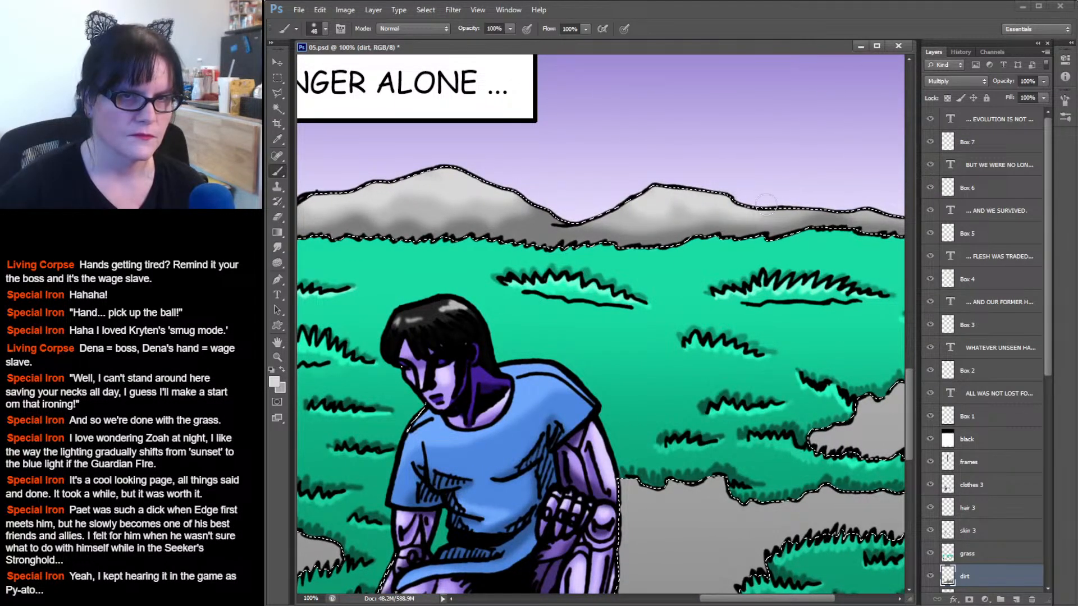
left_click_drag(879, 187, 746, 161)
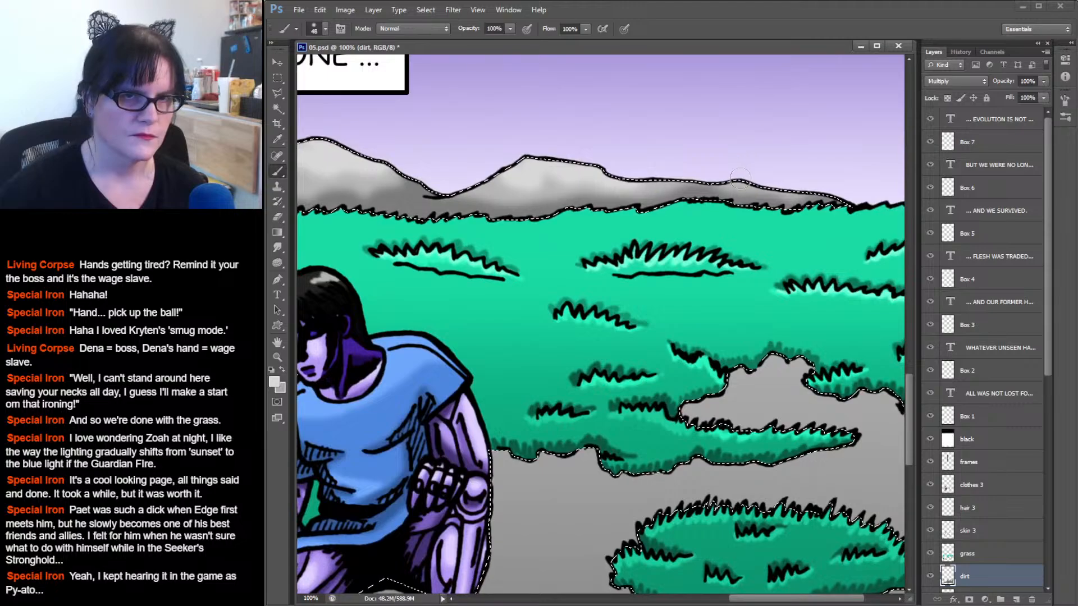
Try highlighting the top of the small dirt patch between the two figures with a 16 px hard brush.
left_click_drag(556, 271, 895, 119)
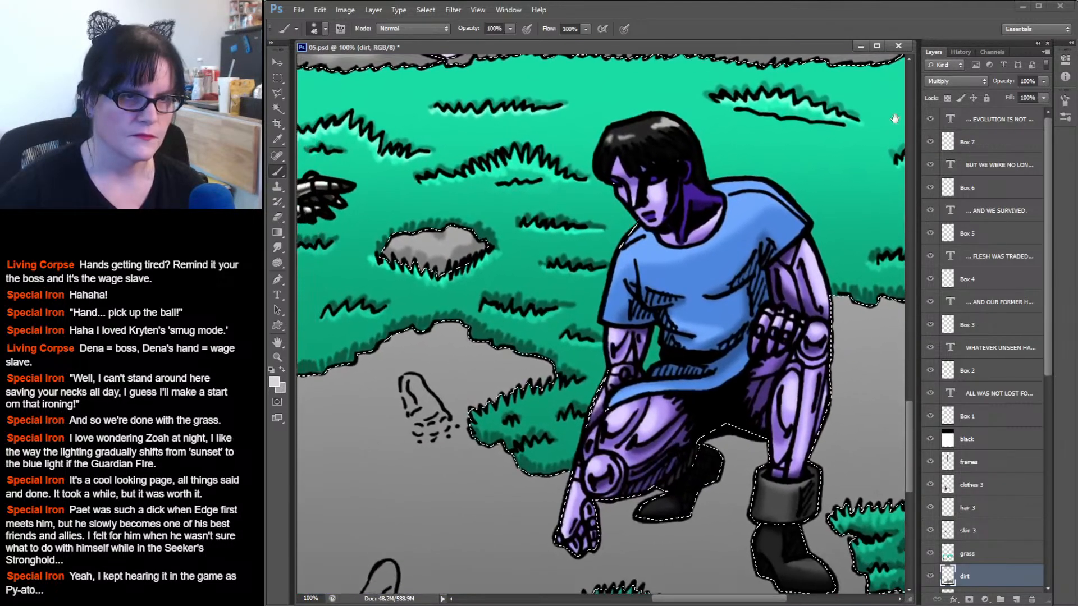
left_click(325, 28)
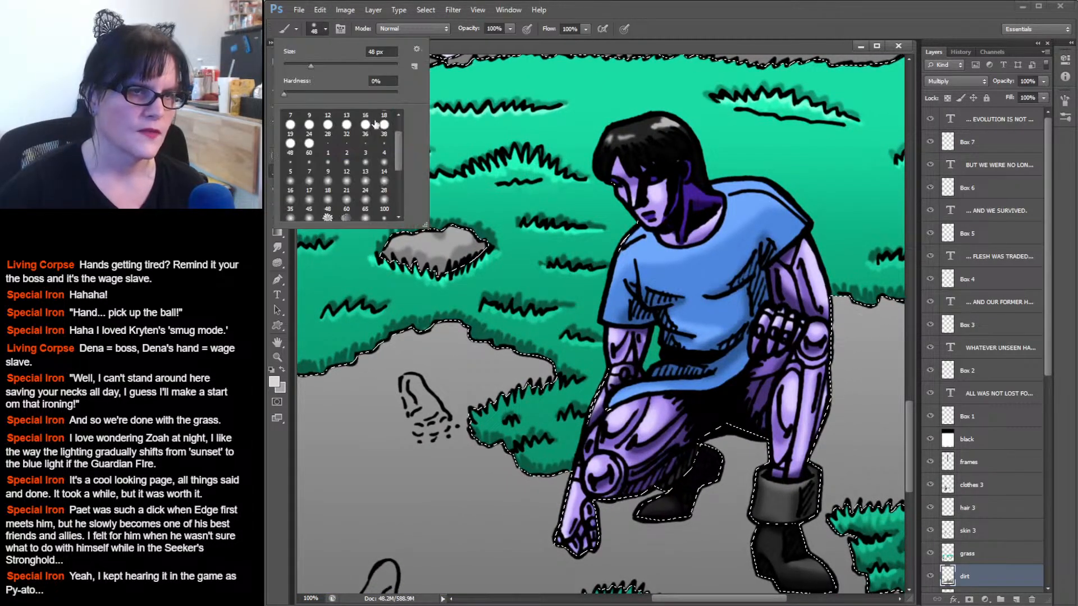
left_click_drag(397, 160, 400, 146)
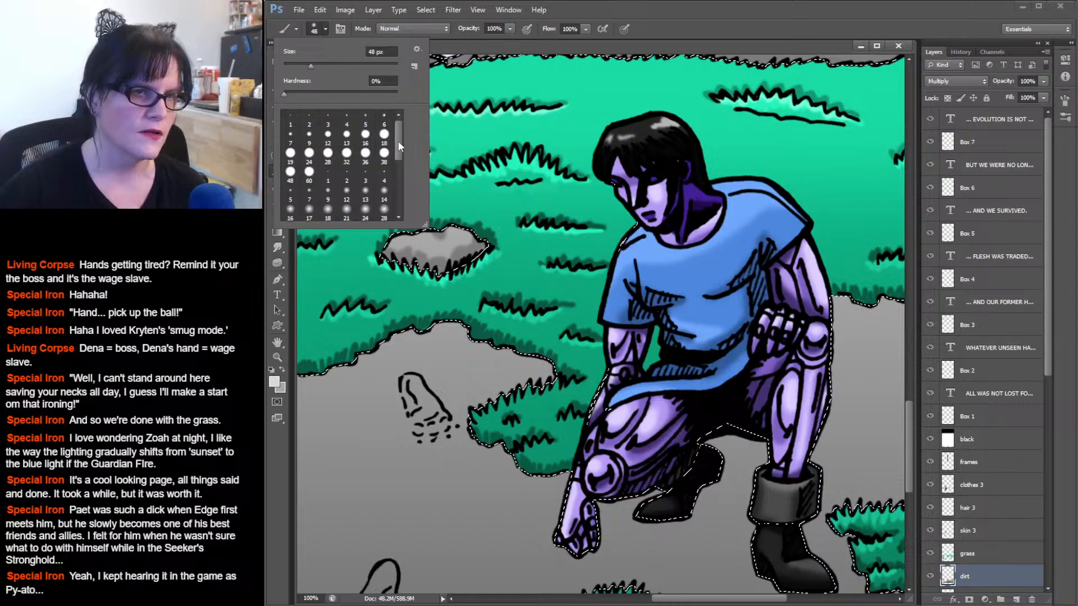
left_click(366, 135)
left_click_drag(467, 239, 459, 230)
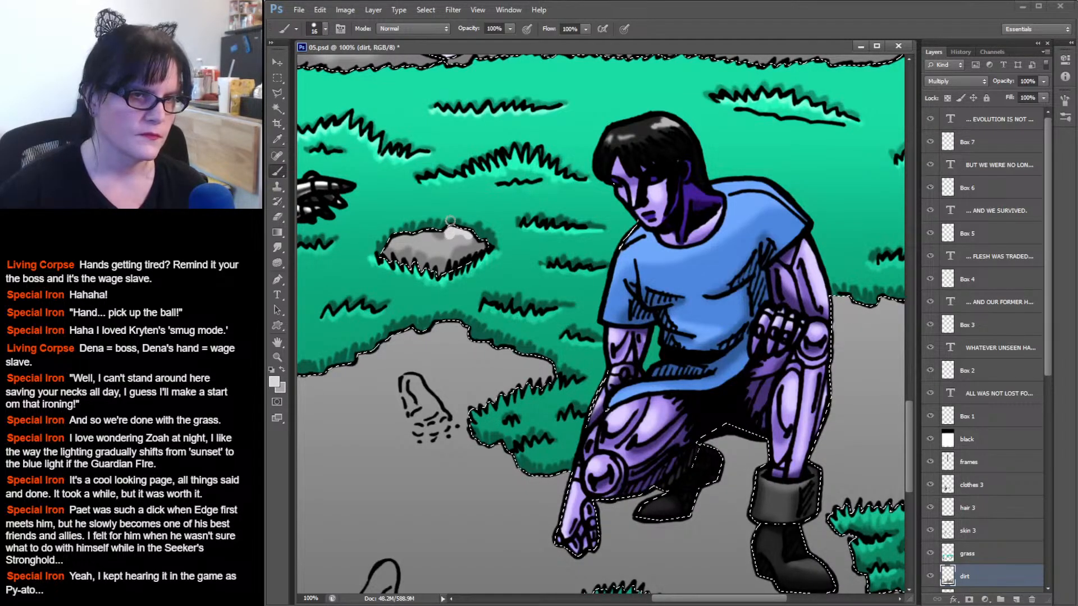
left_click_drag(428, 234, 398, 238)
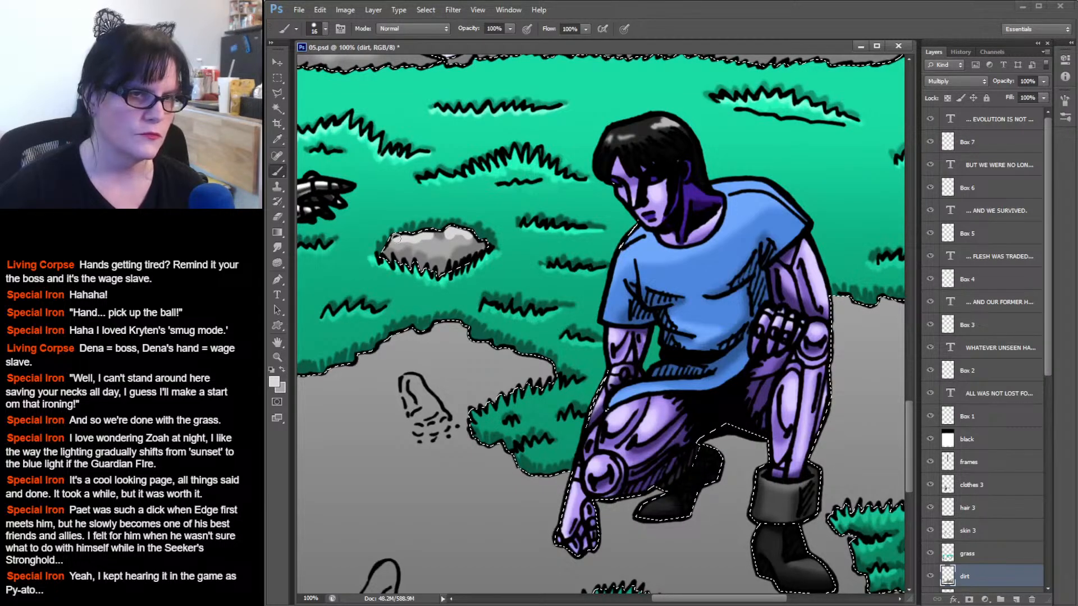
Undo the hard-brush highlight strokes on the small dirt patch by stepping back in the history.
left_click(961, 51)
left_click(963, 331)
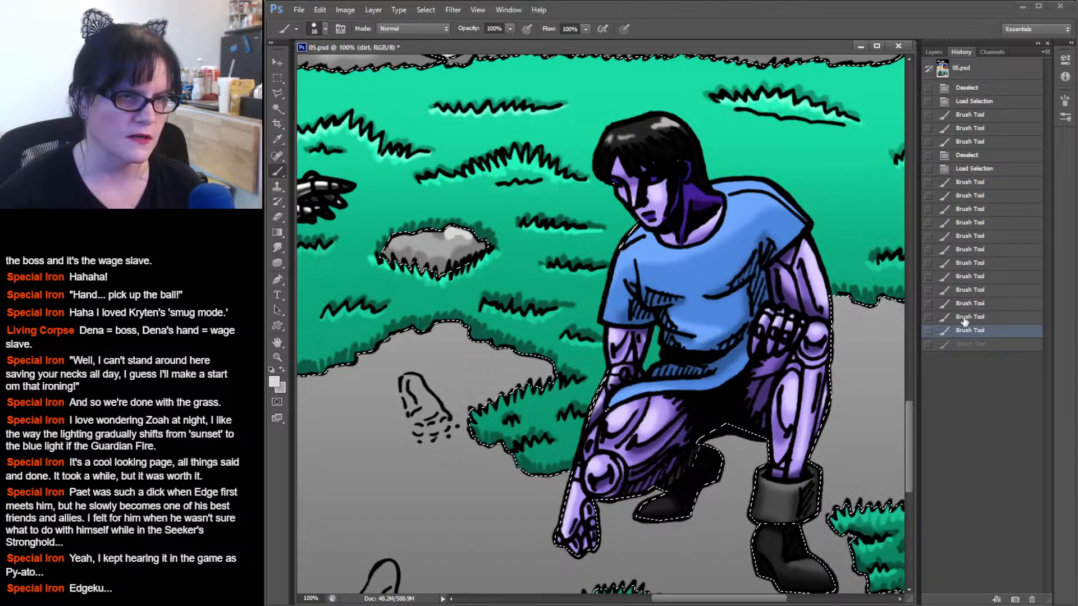
left_click(964, 317)
left_click(934, 52)
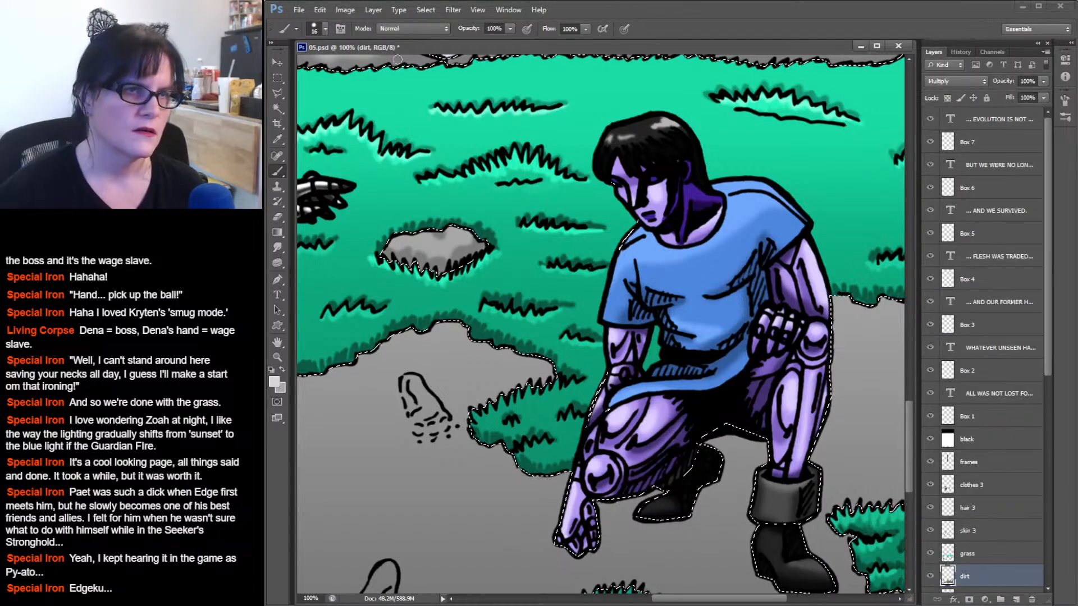
Highlight the upper edge of the small dirt patch with light grey using a 16 px soft brush.
left_click(323, 29)
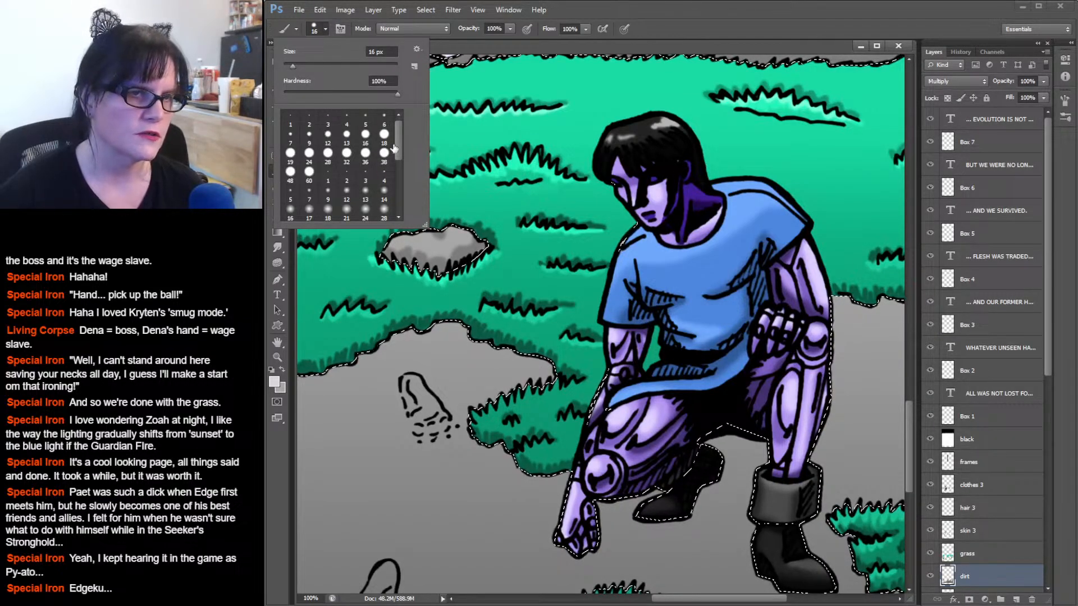
left_click_drag(399, 140, 395, 160)
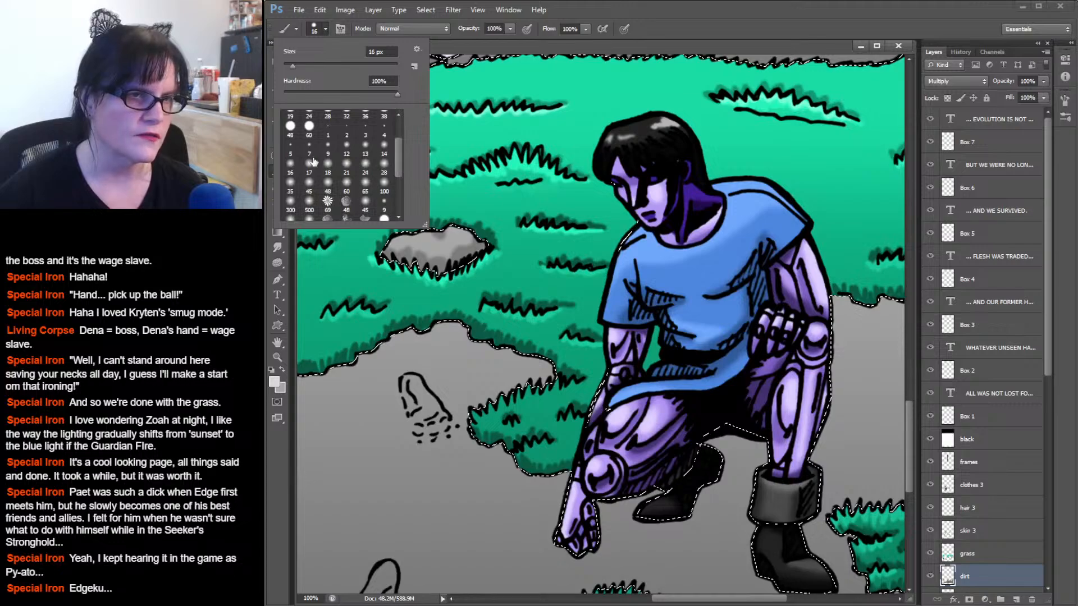
left_click(291, 166)
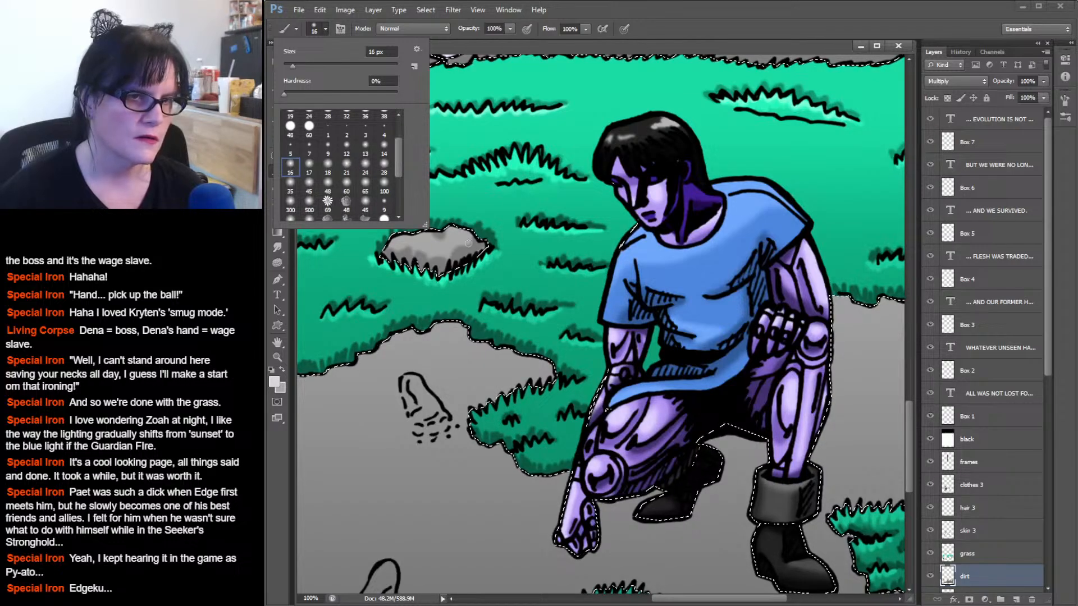
left_click_drag(468, 236, 465, 235)
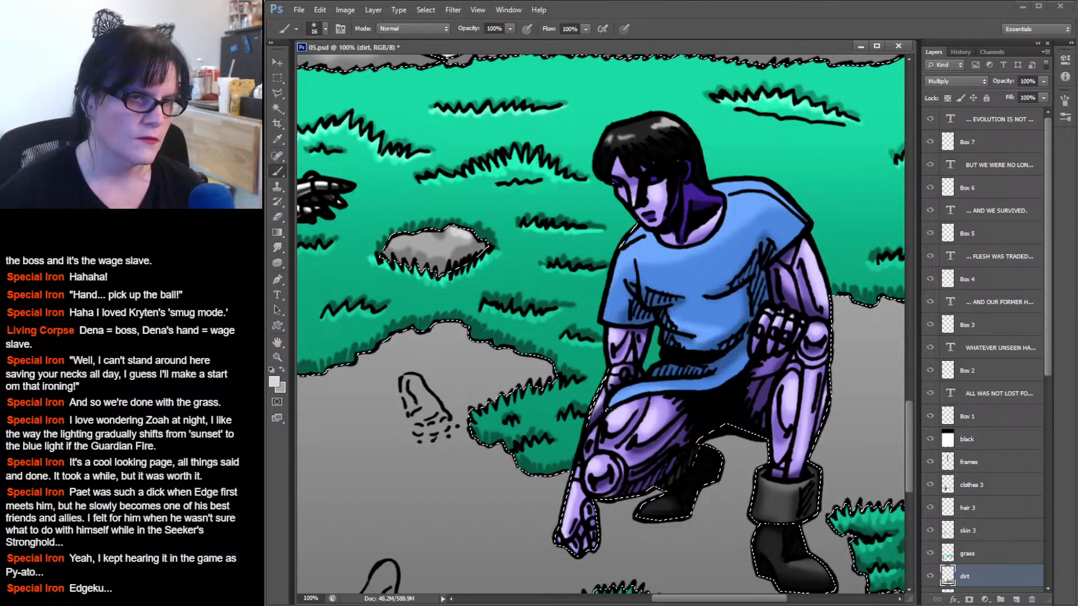
left_click_drag(429, 227, 401, 240)
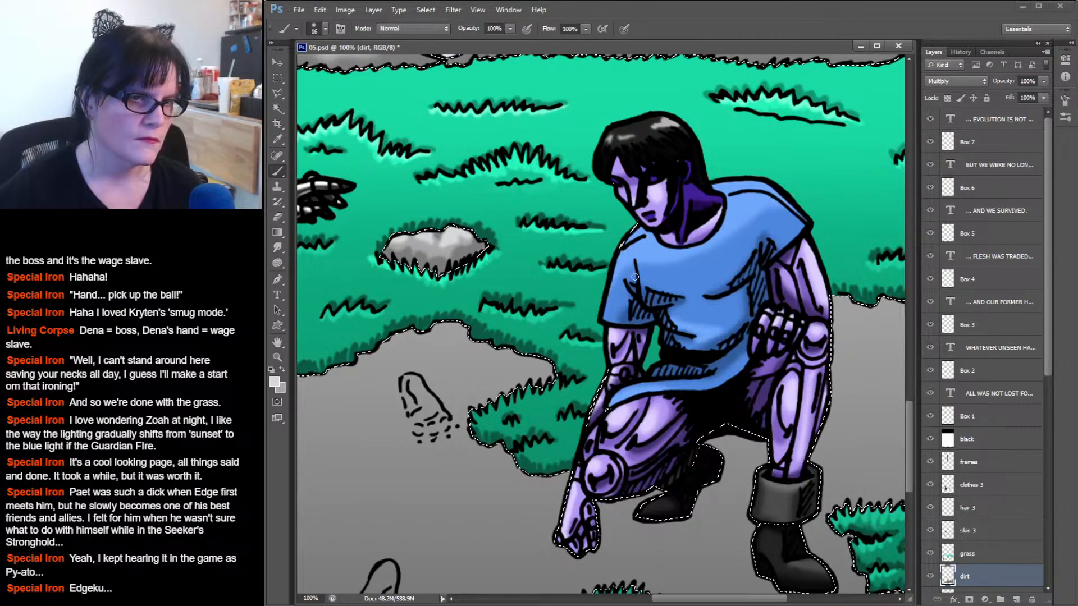
Check the whole bottom panel at 25% and save the comic page.
left_click(277, 357)
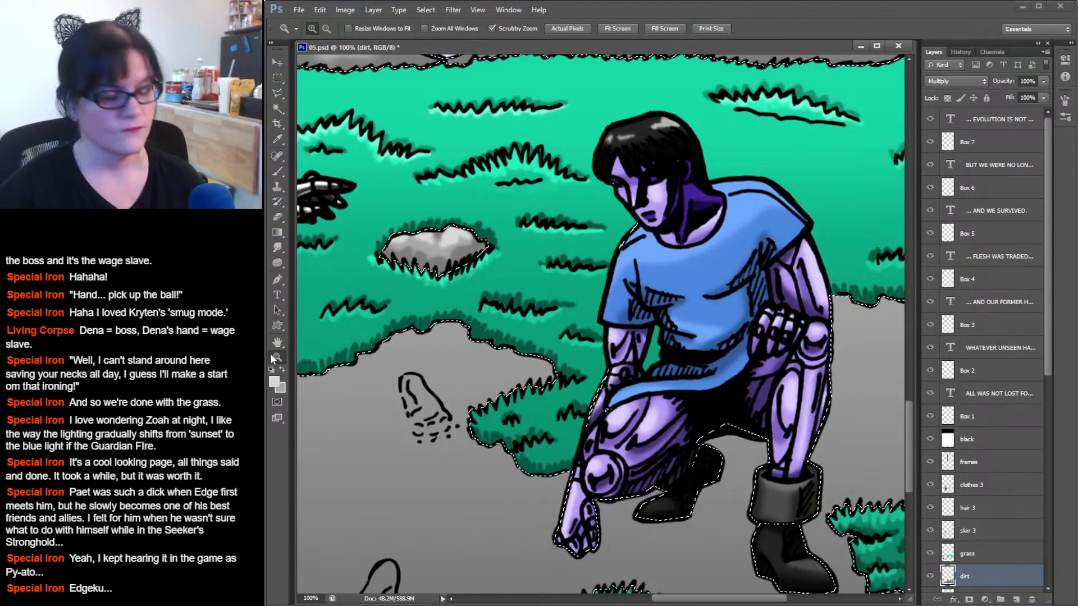
key("alt")
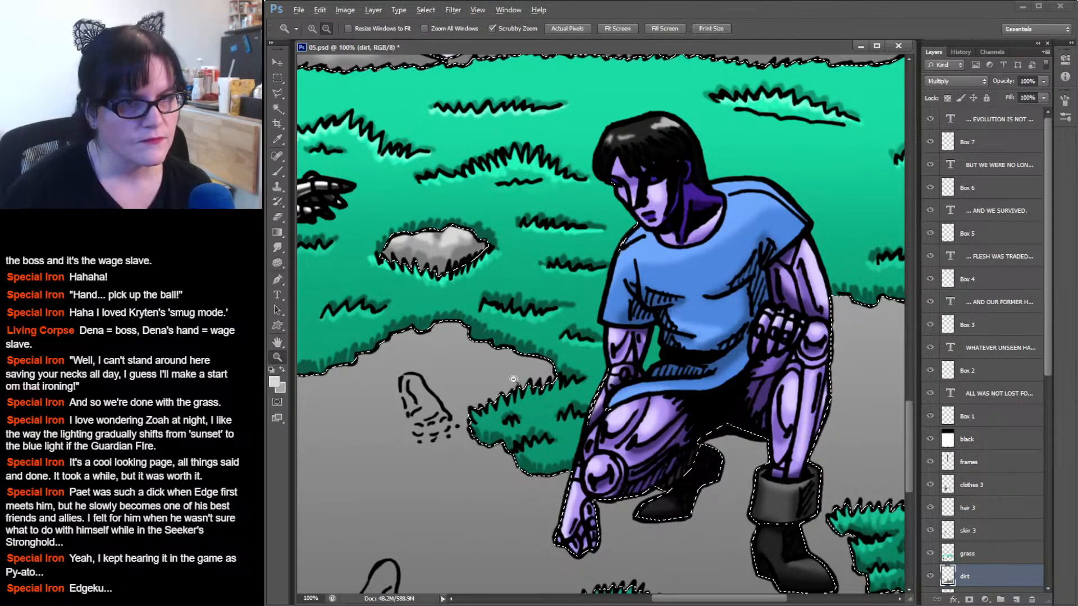
left_click(608, 356, "alt")
left_click(608, 356, "alt")
left_click(608, 355, "alt")
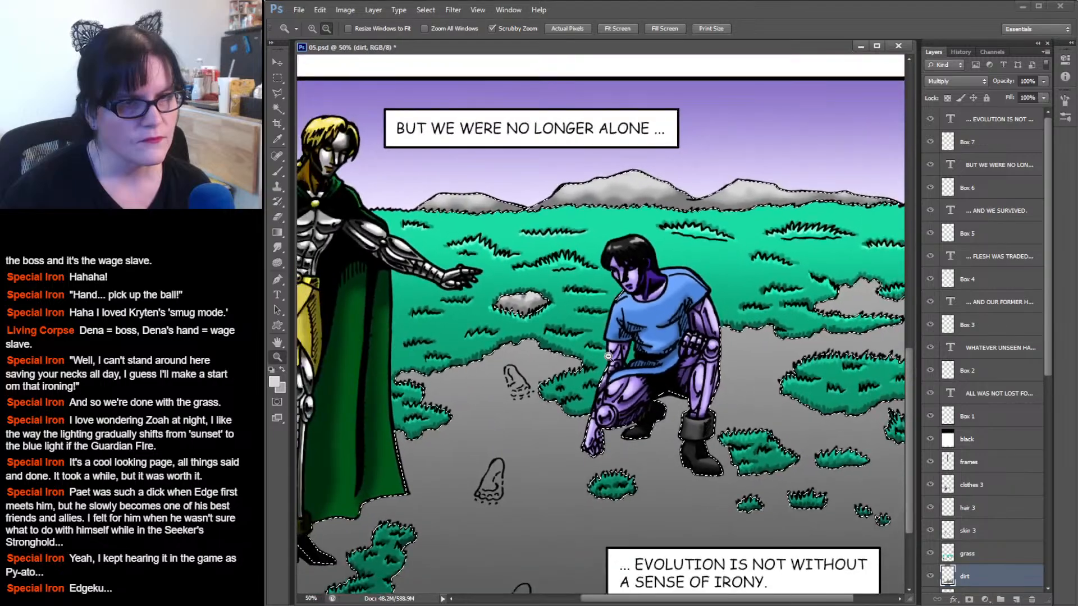
left_click(608, 356, "alt")
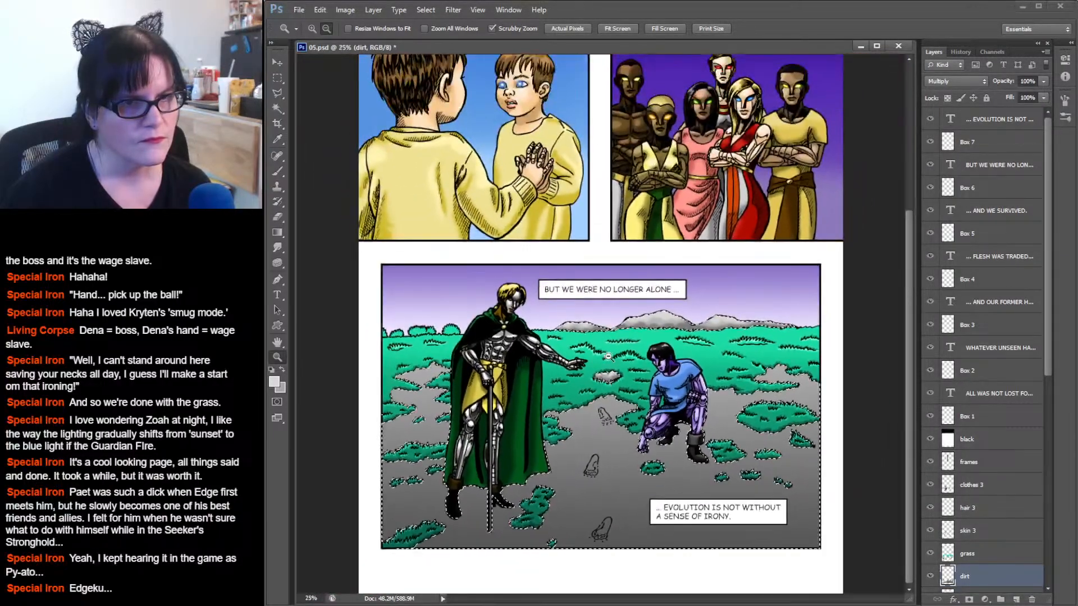
key("ctrl+s")
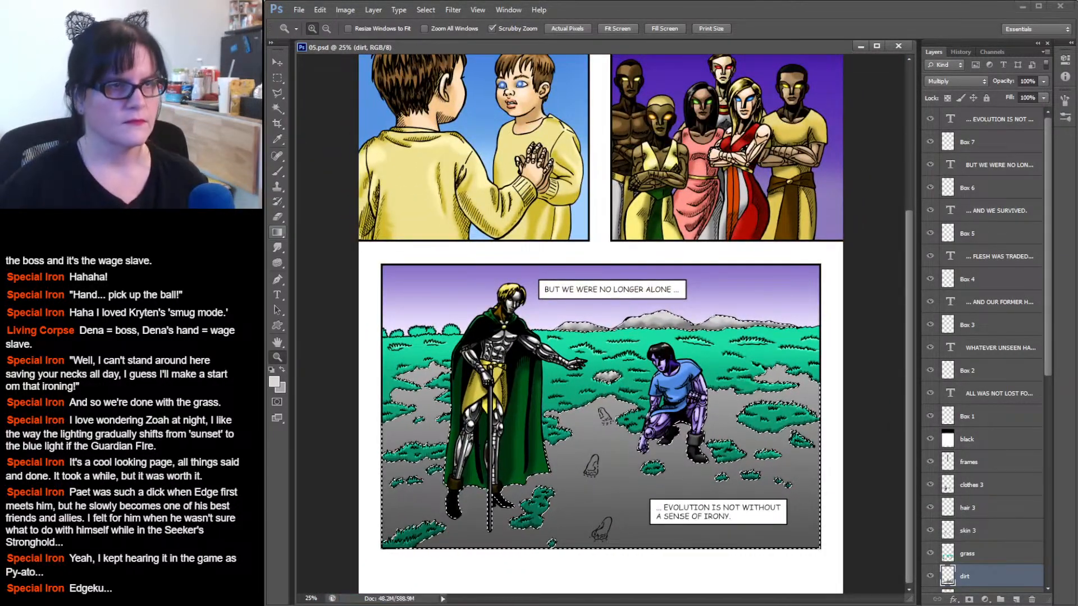
Deselect the dirt area on the bottom panel.
left_click(277, 78)
key("ctrl+d")
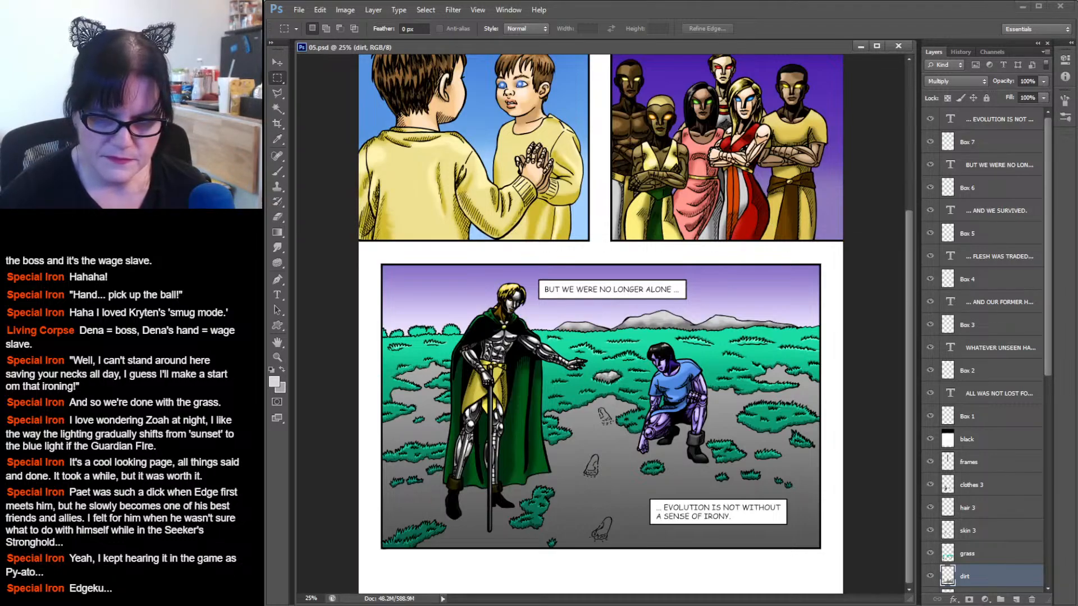
key("alt+Tab")
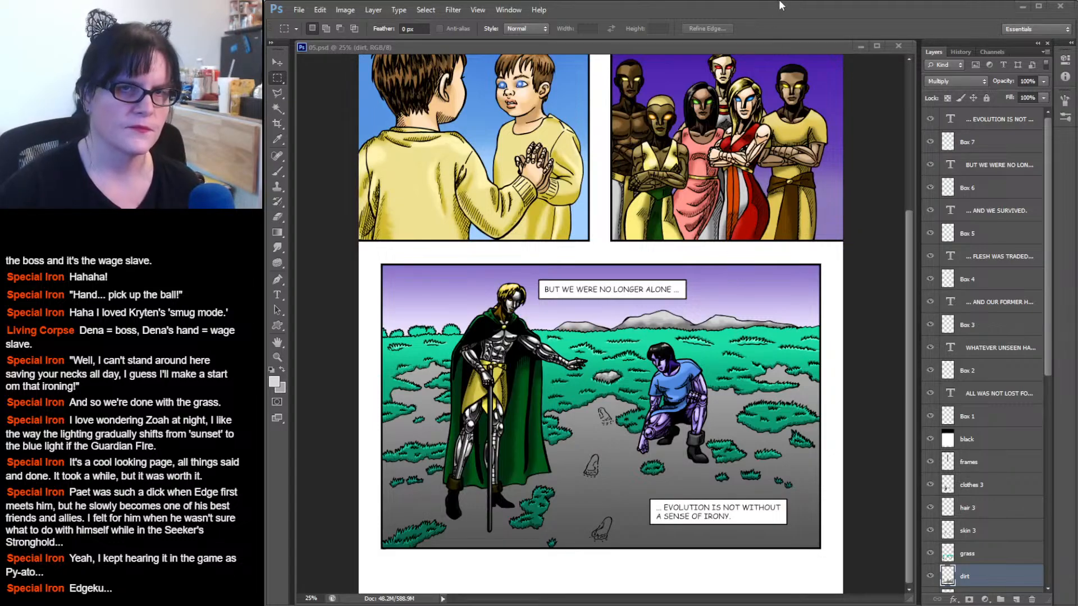
left_click(773, 45)
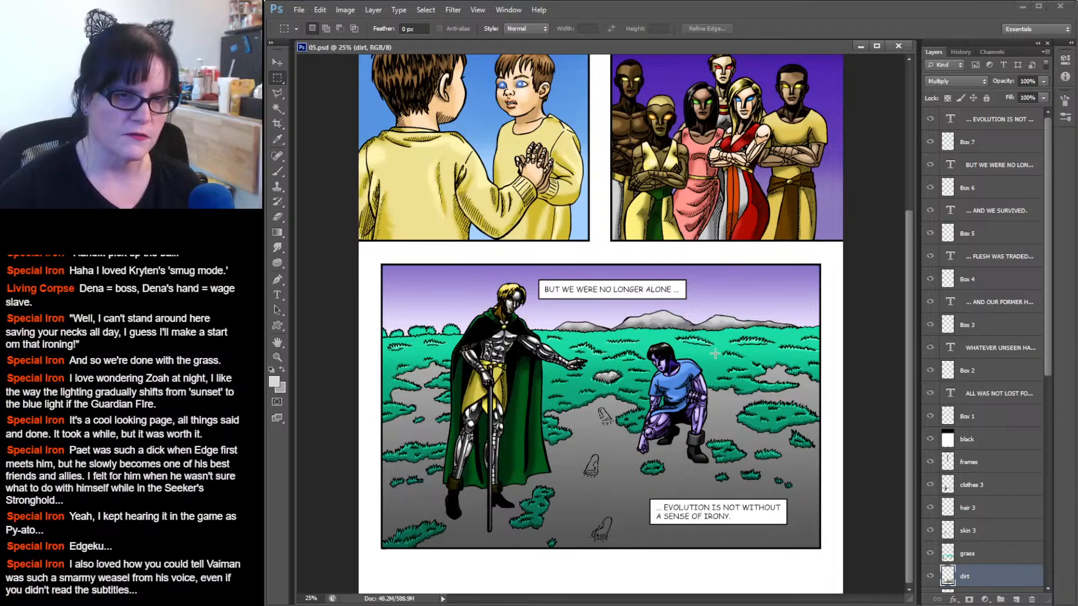
Tone the distant hills with sampled grey and a 100 px soft brush inside the dirt layer's selection, and deselect.
left_click(946, 578, "ctrl")
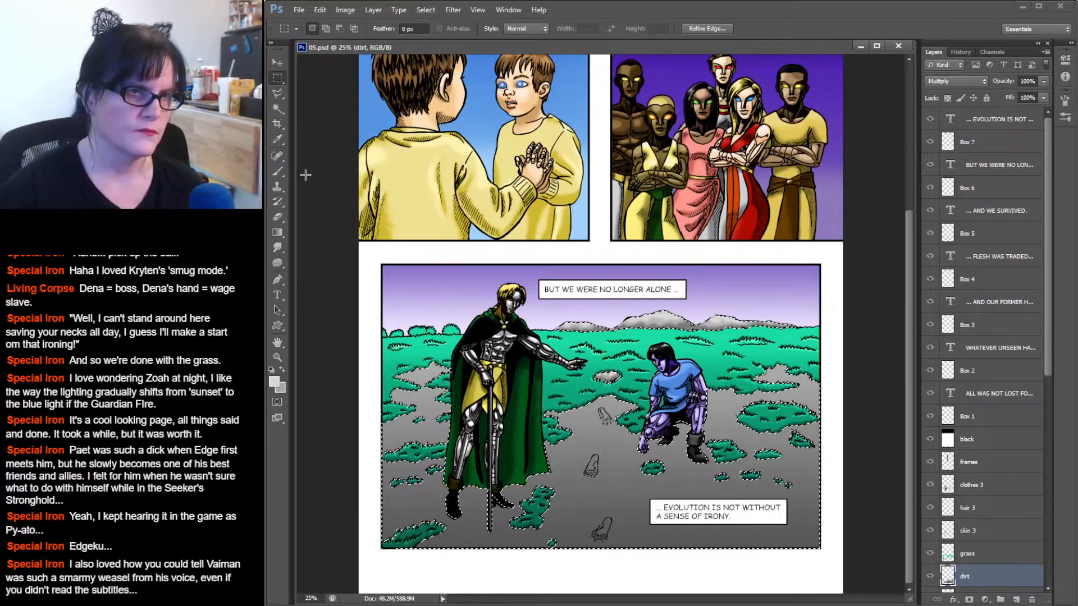
key("i")
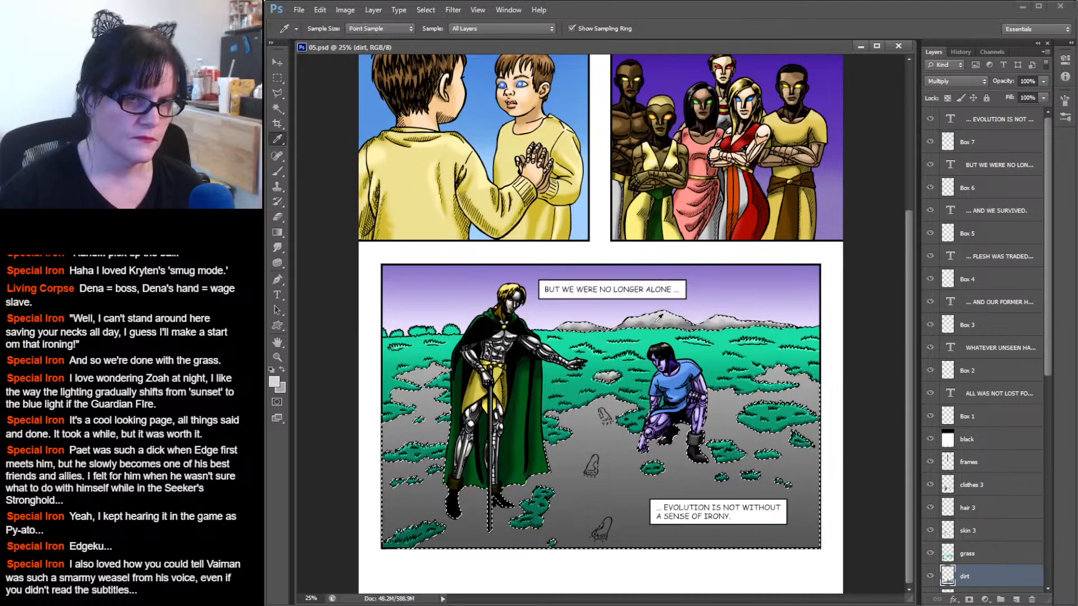
key("b")
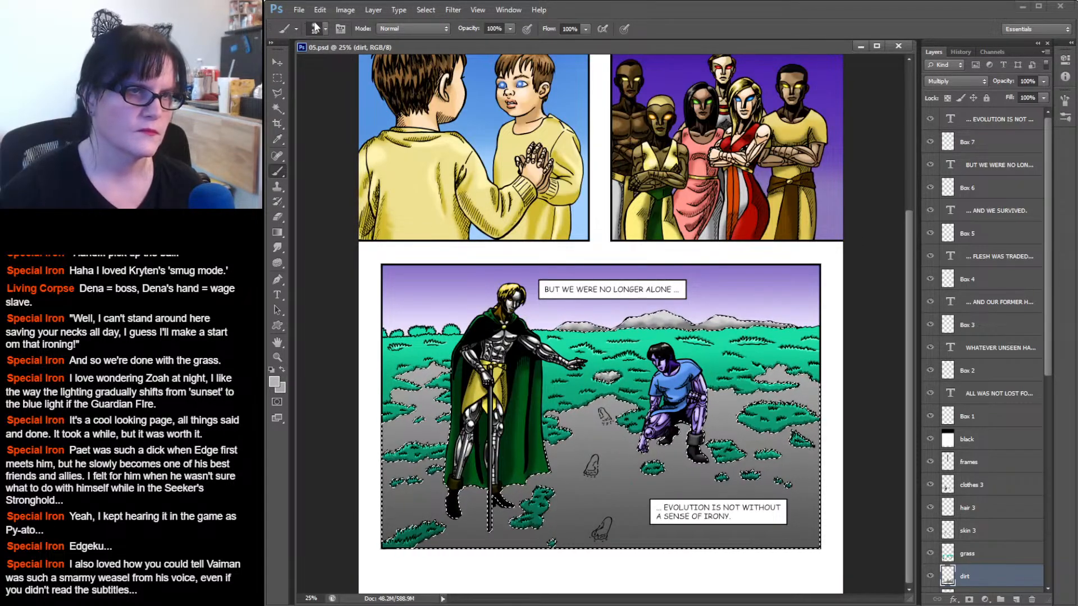
left_click(326, 29)
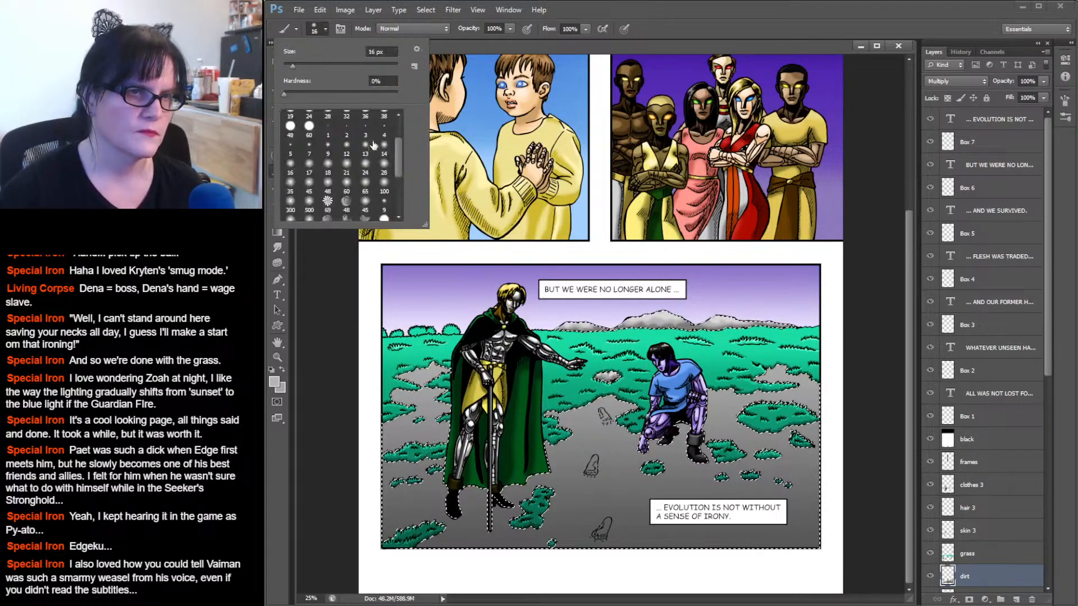
left_click(385, 183)
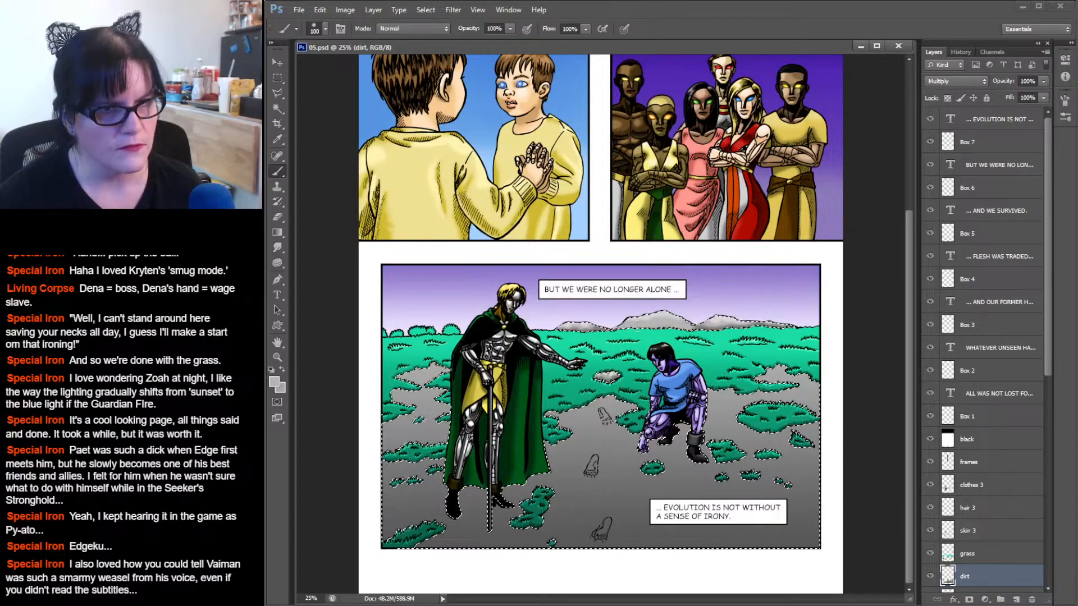
left_click(606, 333)
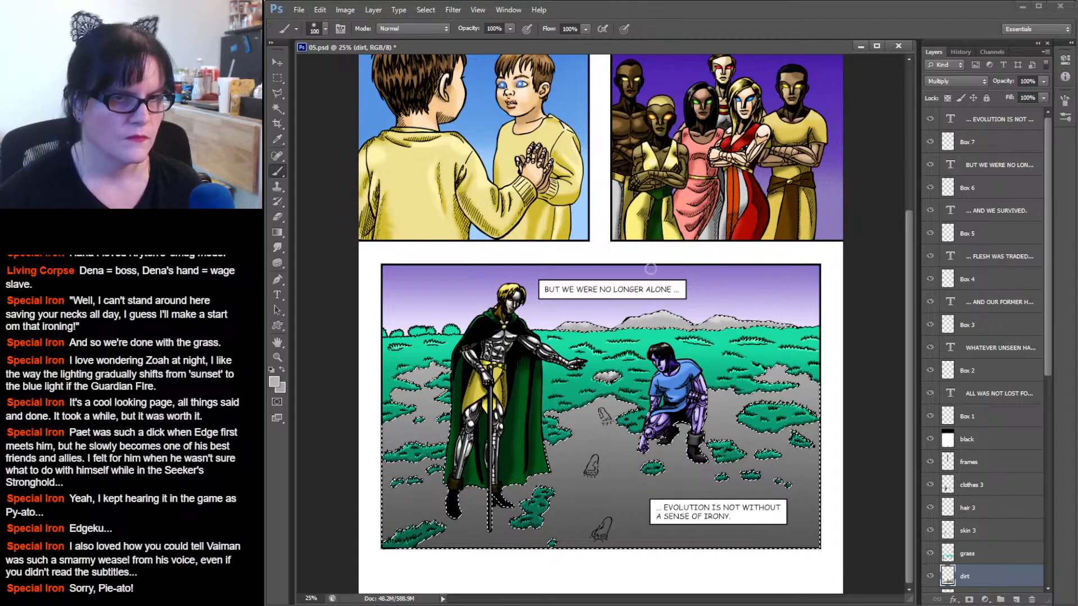
left_click(278, 77)
key("ctrl+d")
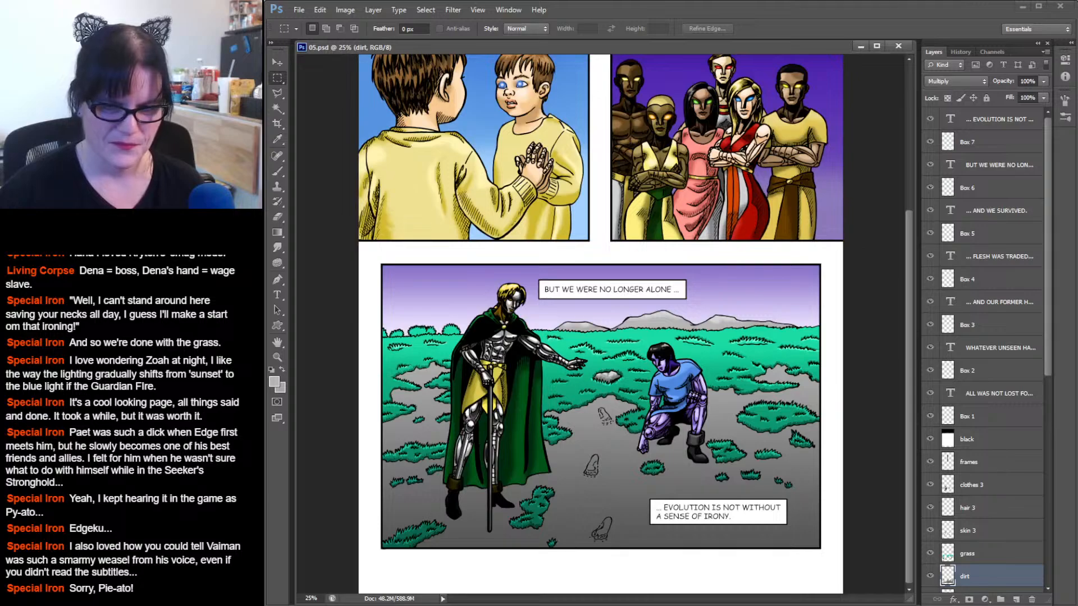
key("ctrl+o")
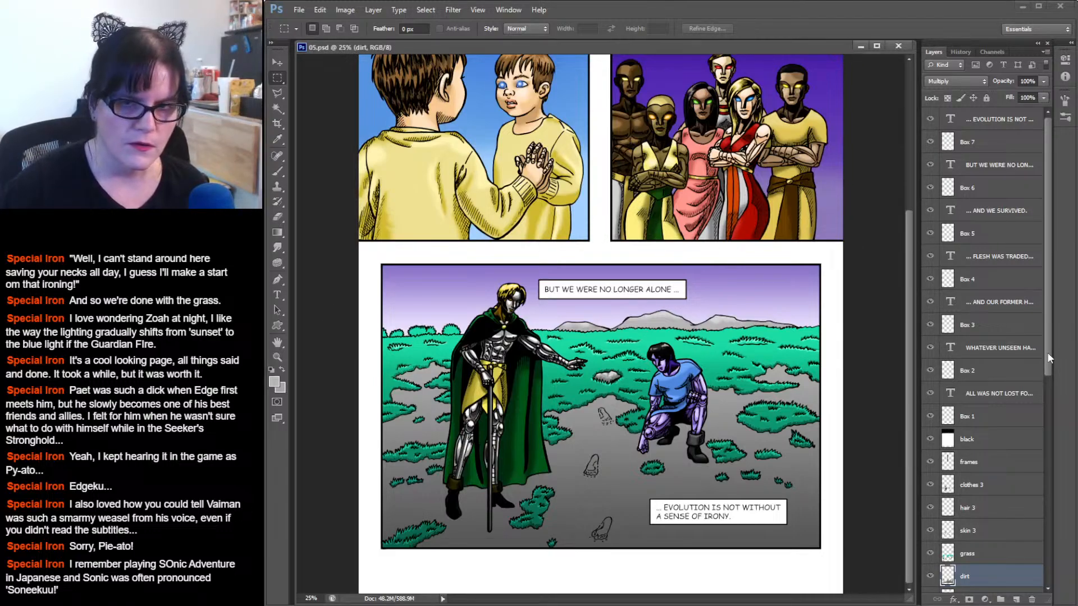
Hide and show the skin 2 layer to check whether it holds the skin of the two figures in the bottom panel.
scroll(1049, 352, "down", 3)
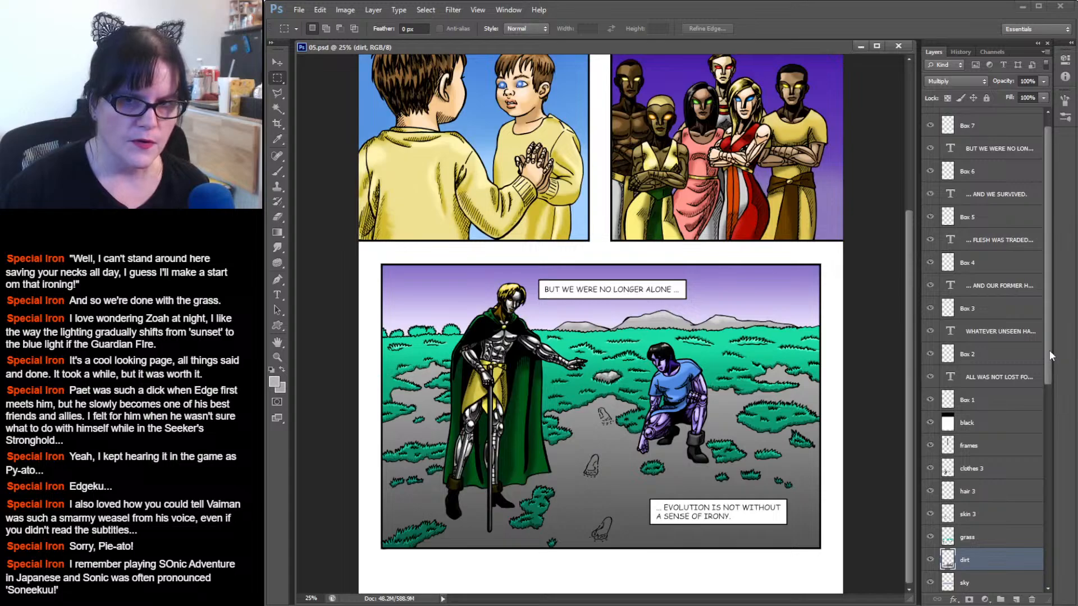
scroll(1051, 384, "down", 1)
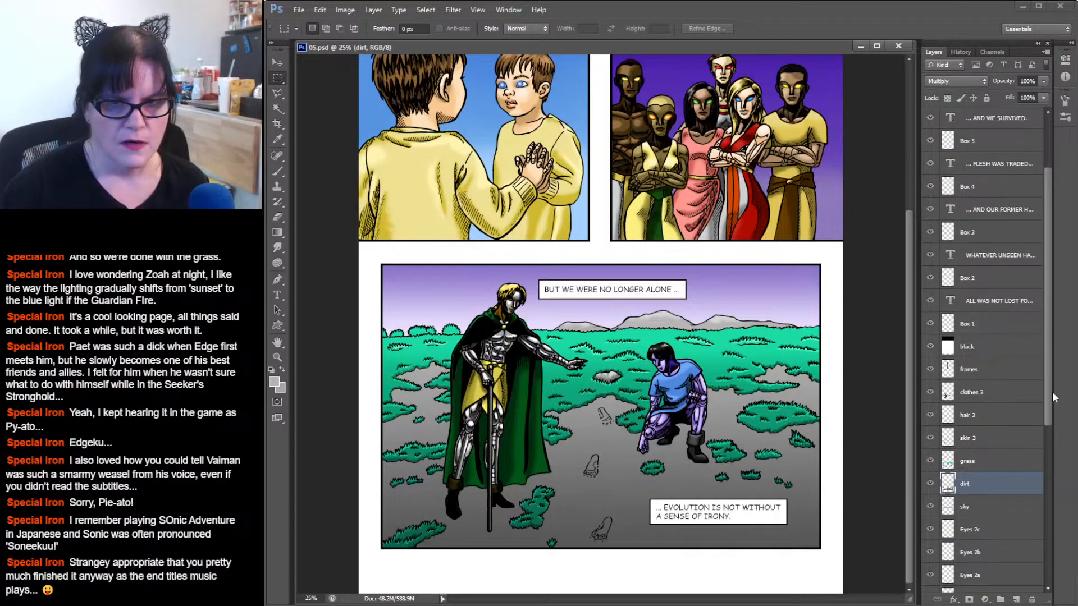
scroll(1052, 392, "down", 6)
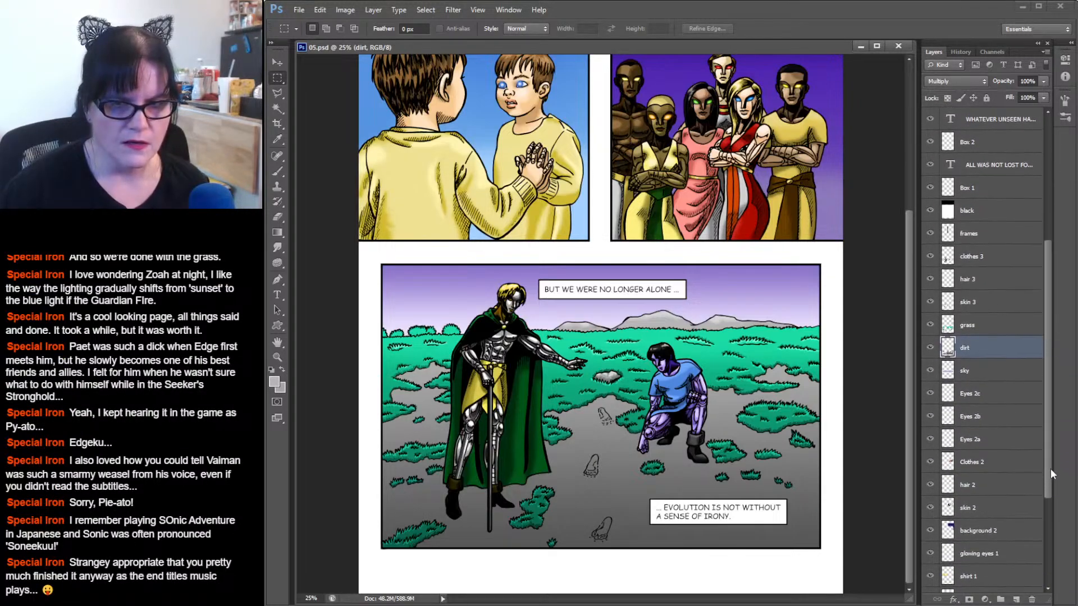
scroll(1052, 493, "down", 4)
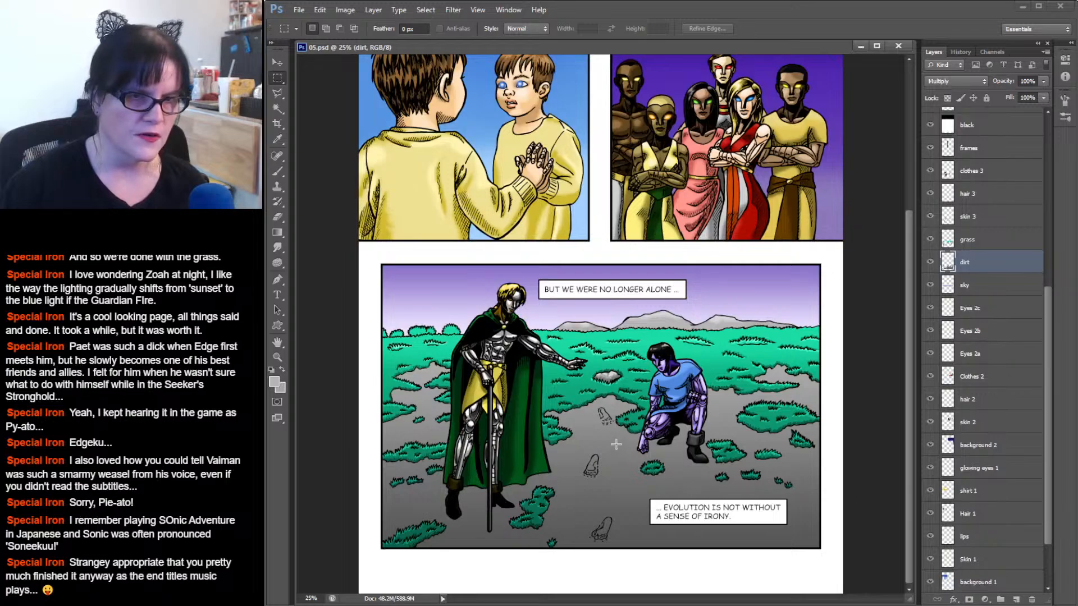
left_click(281, 360)
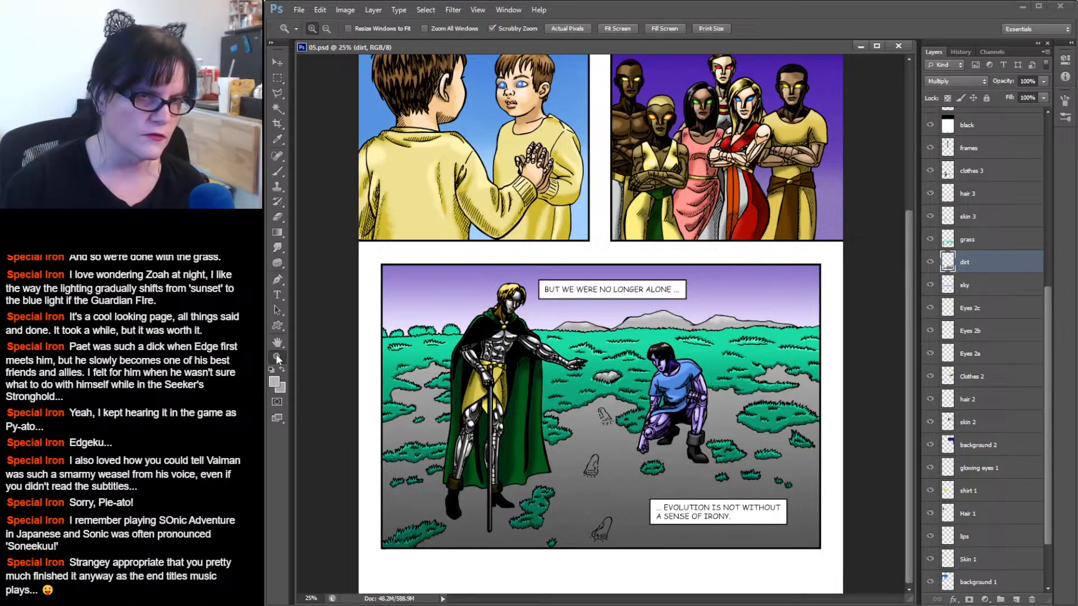
left_click(532, 379)
left_click_drag(732, 342, 762, 296)
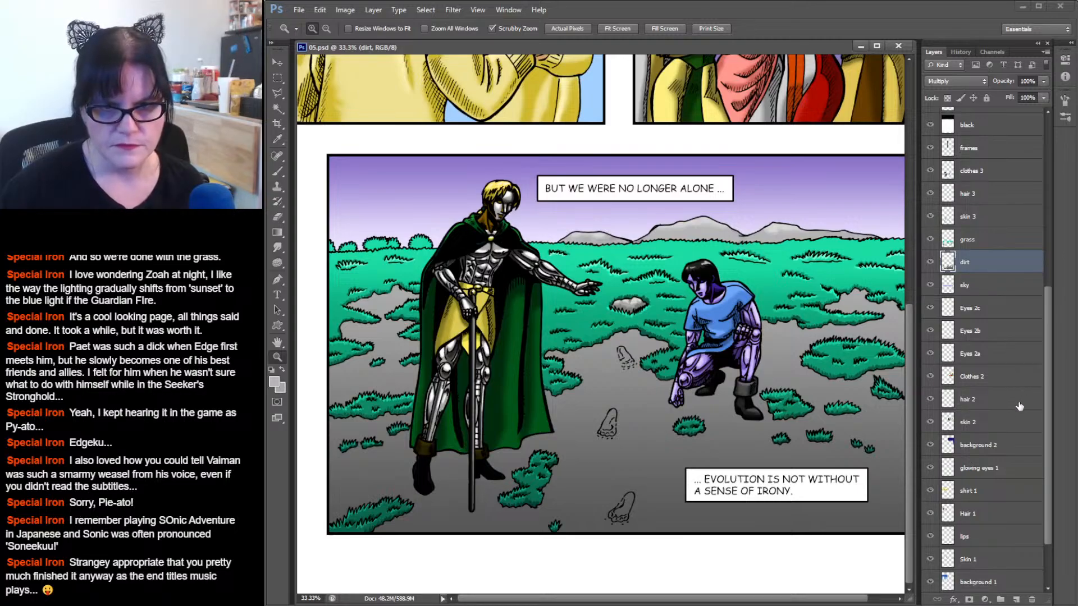
left_click(983, 422)
left_click(929, 424)
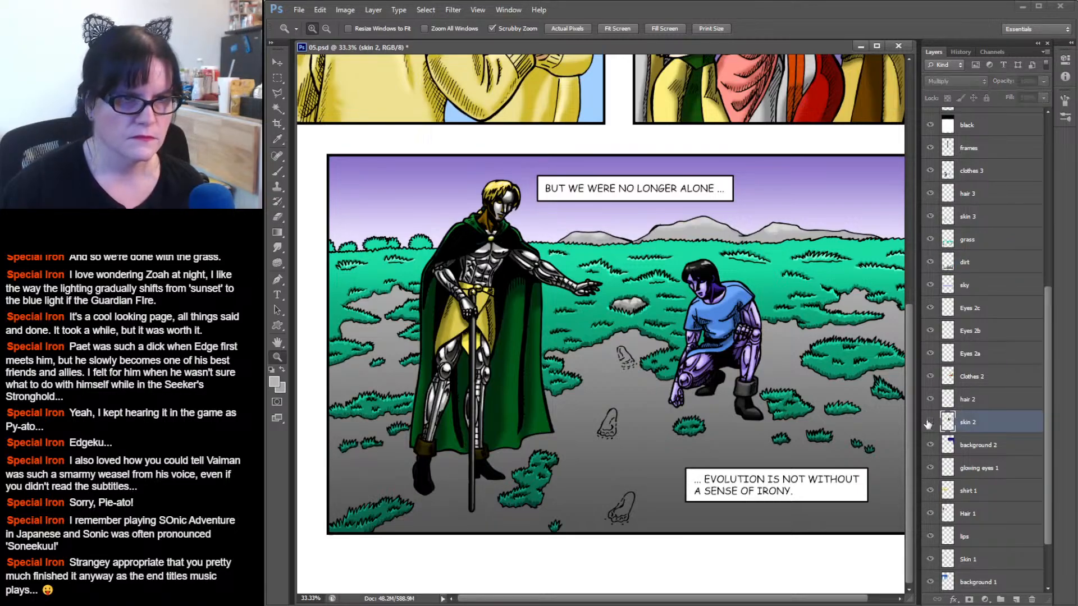
left_click(929, 423)
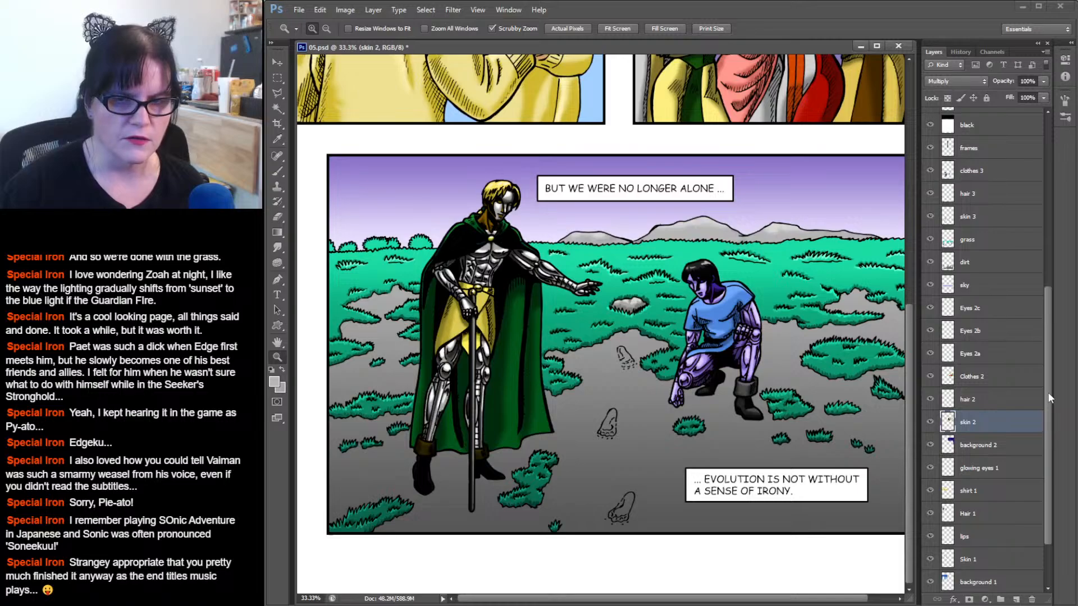
Hide and show the skin 3 layer to check it against the bottom panel's figures, and make it the active layer.
left_click_drag(1049, 392, 1073, 327)
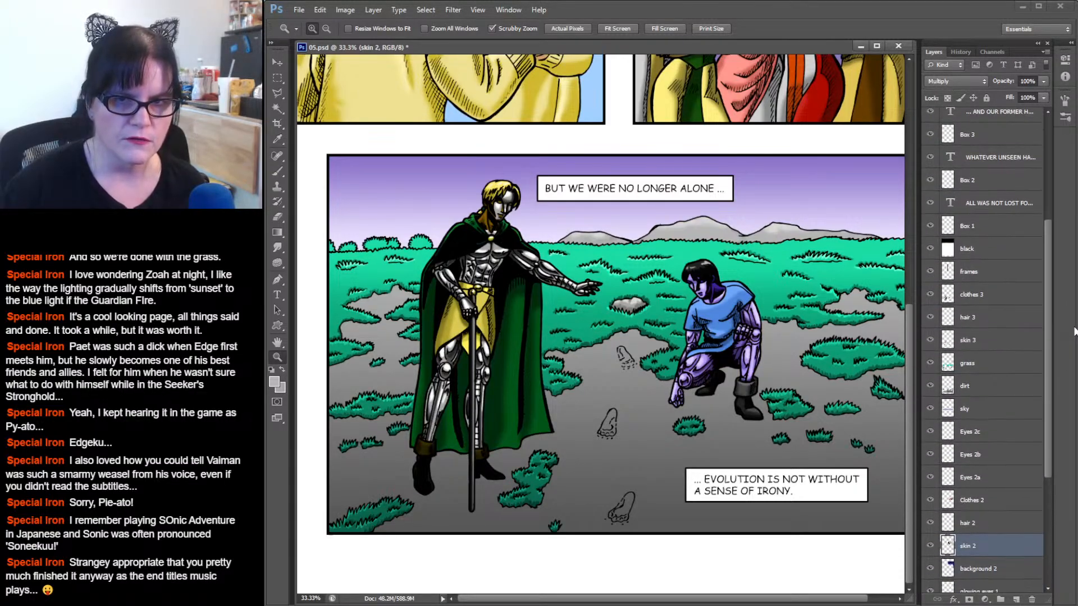
left_click(931, 341)
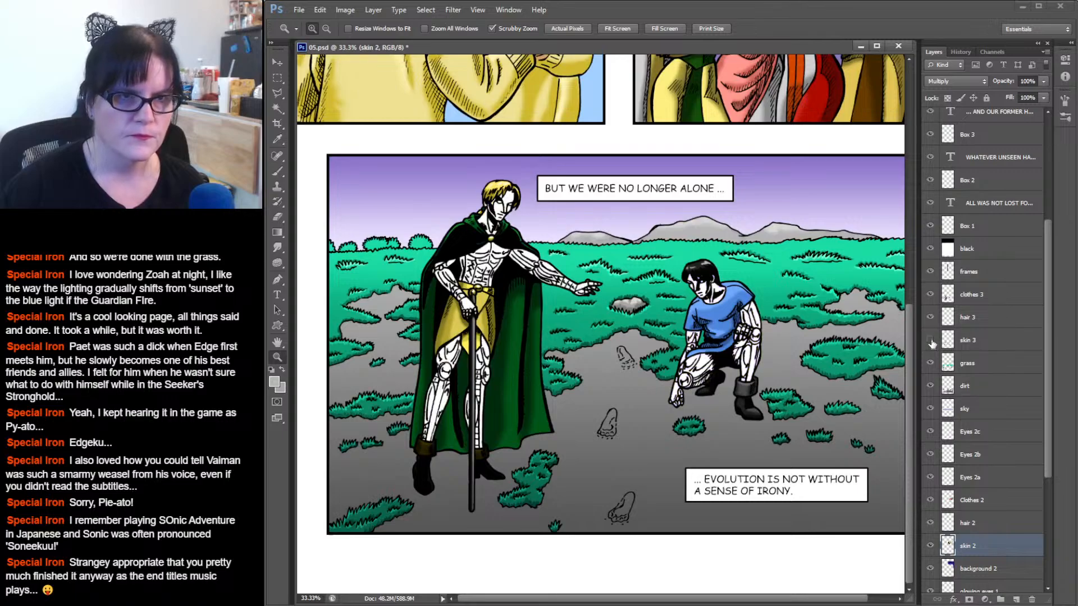
left_click(930, 342)
left_click(947, 341)
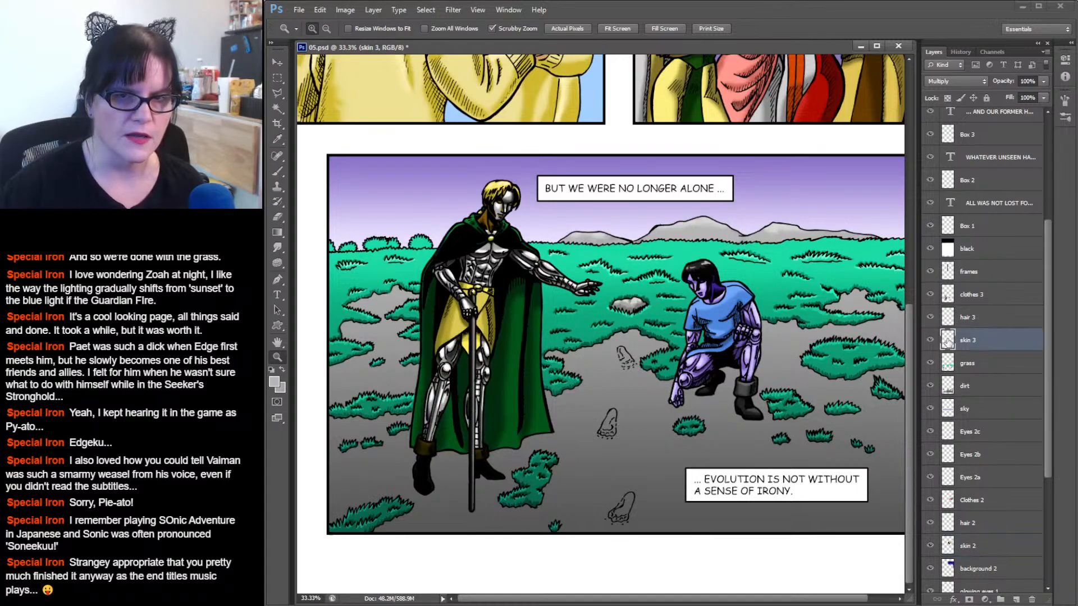
Apply a Brightness/Contrast adjustment to the skin 3 layer with brightness 3 and contrast 31.
left_click(346, 12)
mouse_move(387, 39)
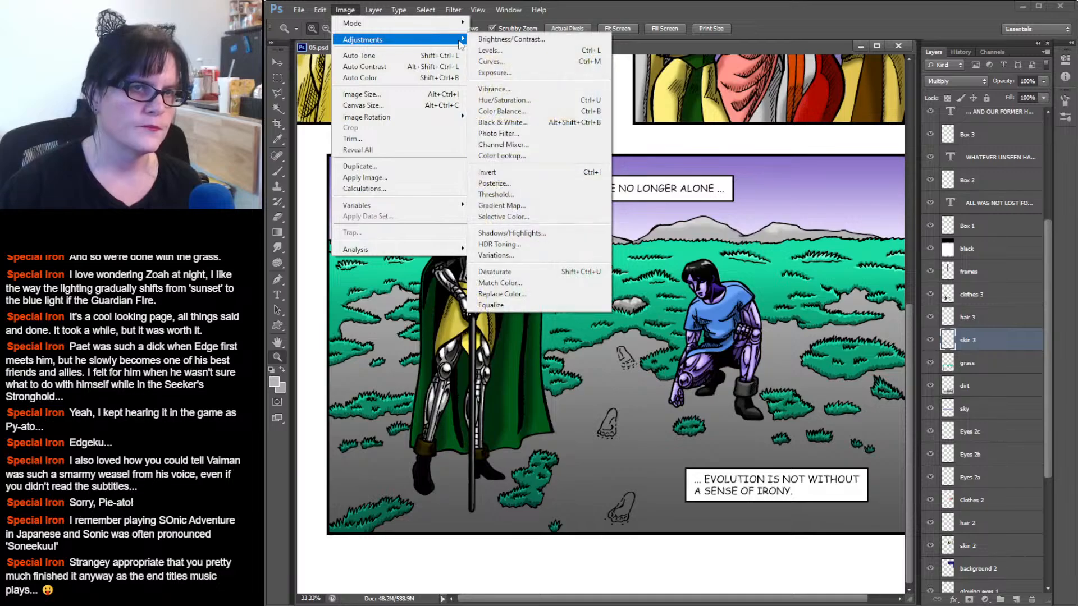
left_click(505, 40)
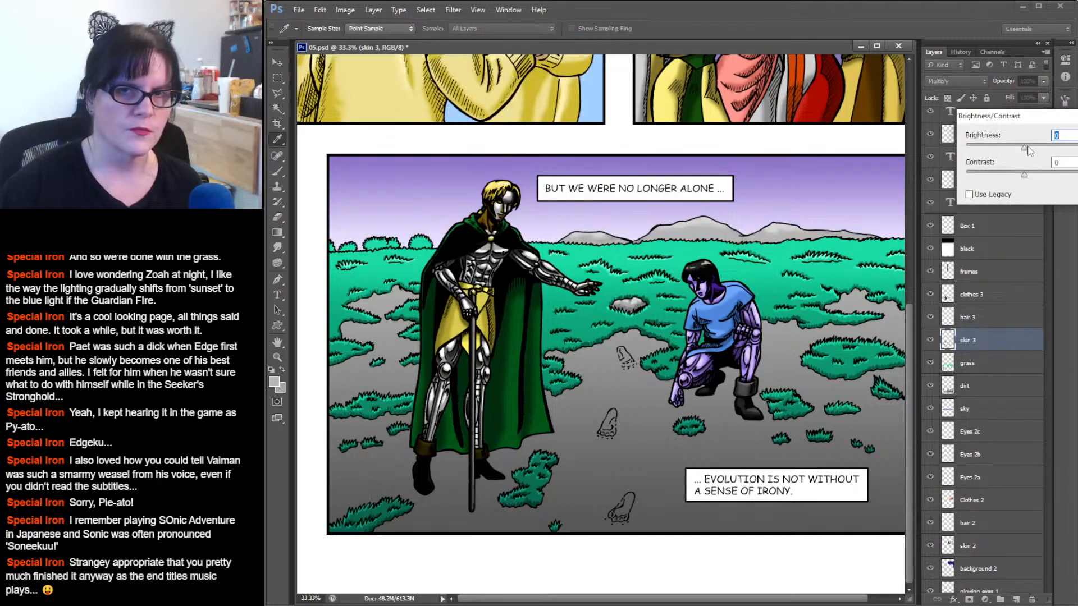
left_click_drag(1025, 150, 1044, 179)
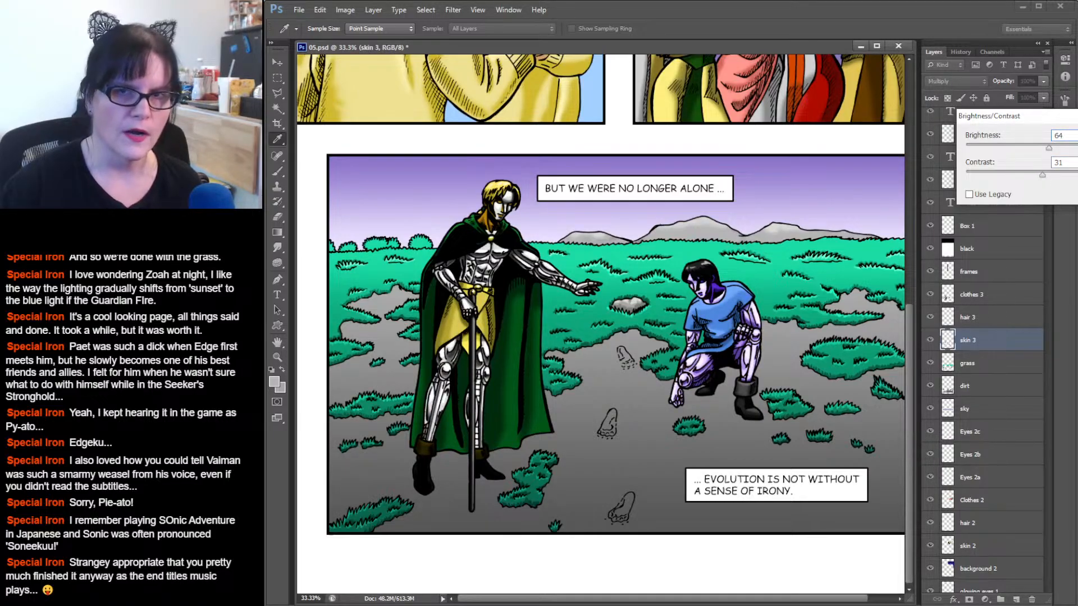
left_click(1036, 148)
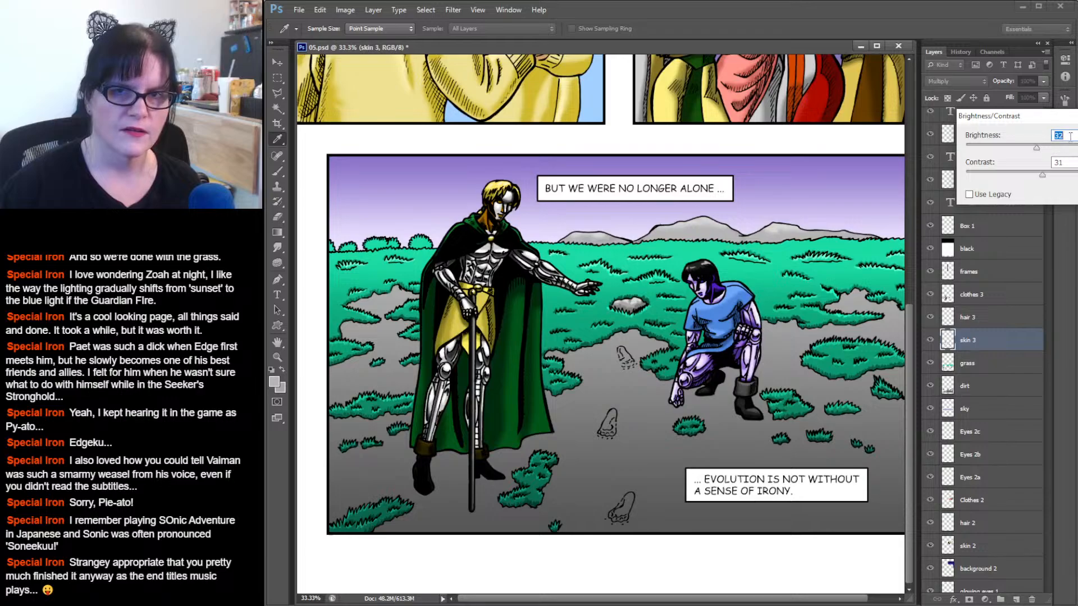
left_click_drag(1037, 155, 1027, 156)
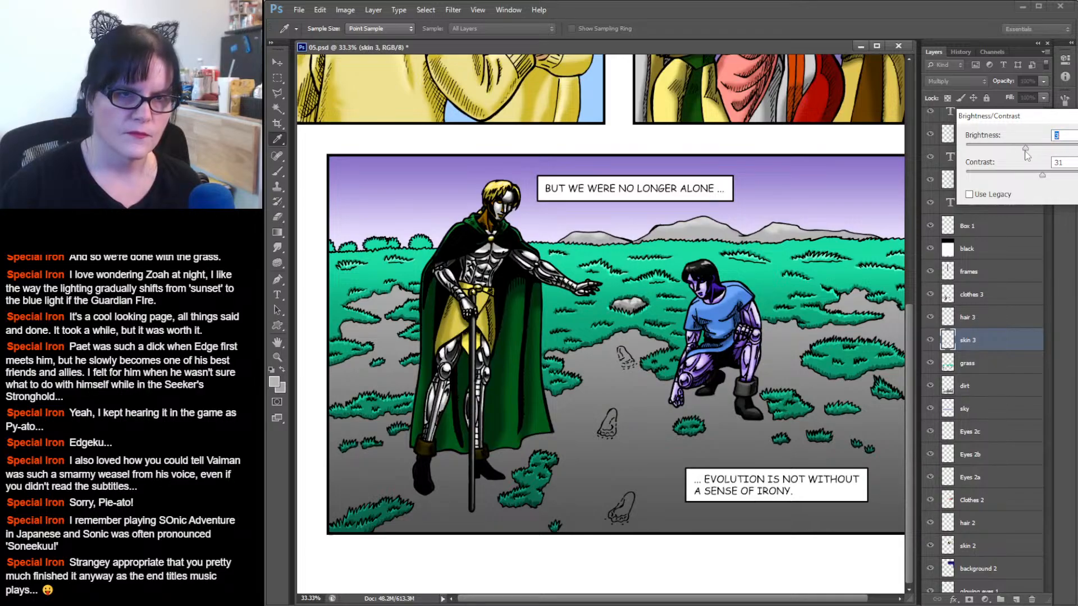
key("Return")
key("z")
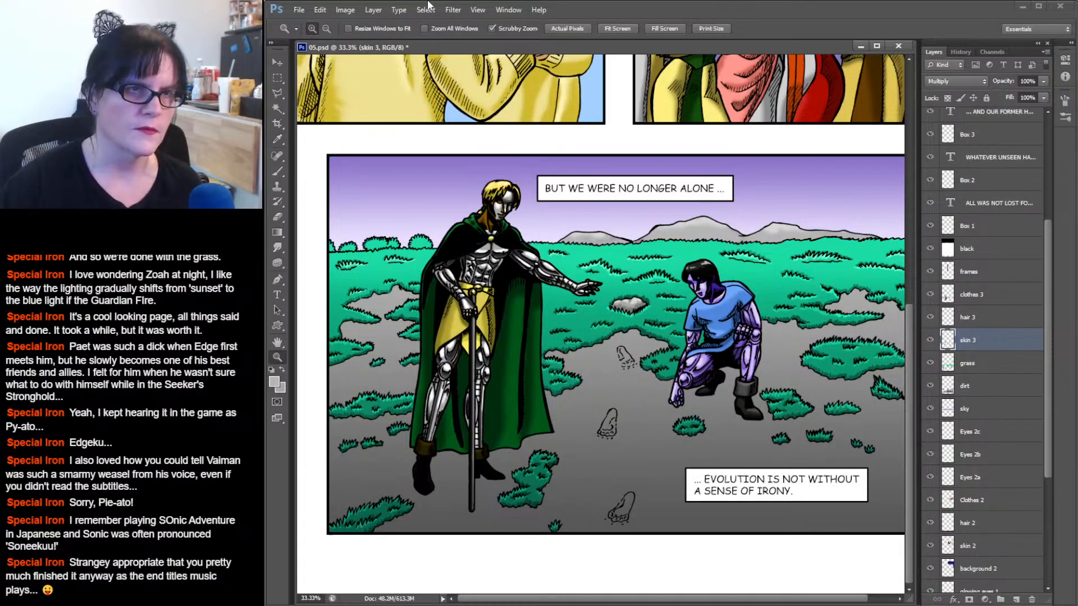
Start a second Brightness/Contrast adjustment on the skin 3 layer with contrast 44 and brightness 23, keeping the figures in view.
left_click(345, 10)
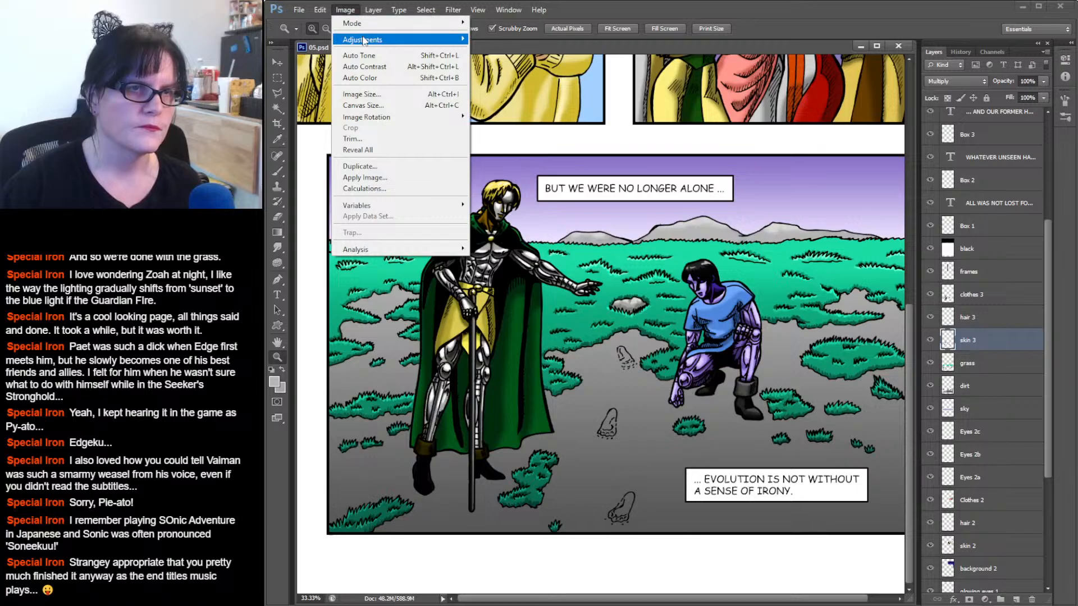
mouse_move(433, 41)
left_click(508, 39)
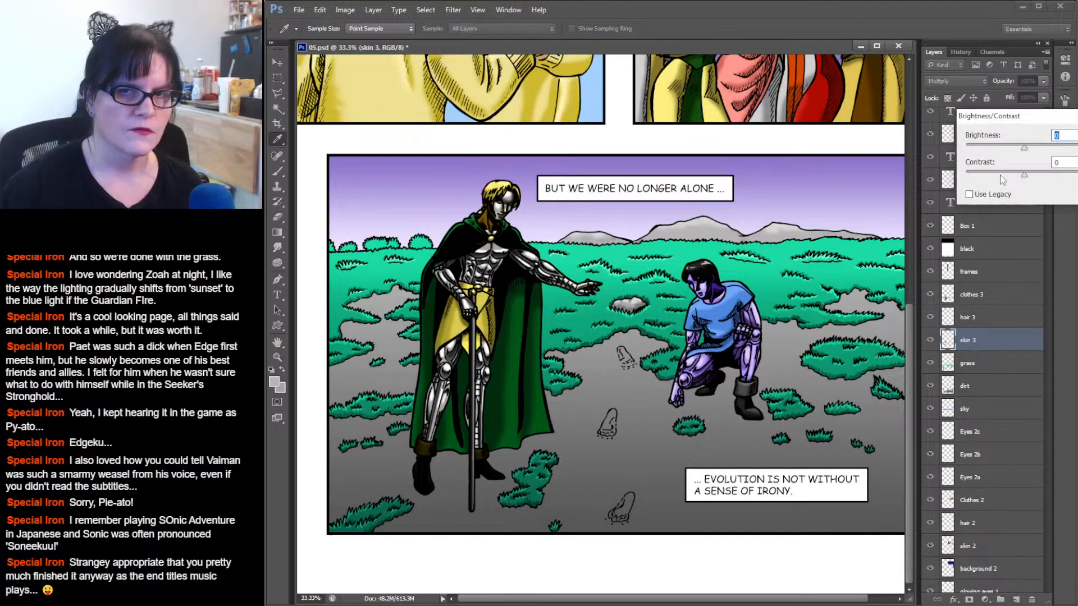
left_click_drag(1027, 178, 1051, 179)
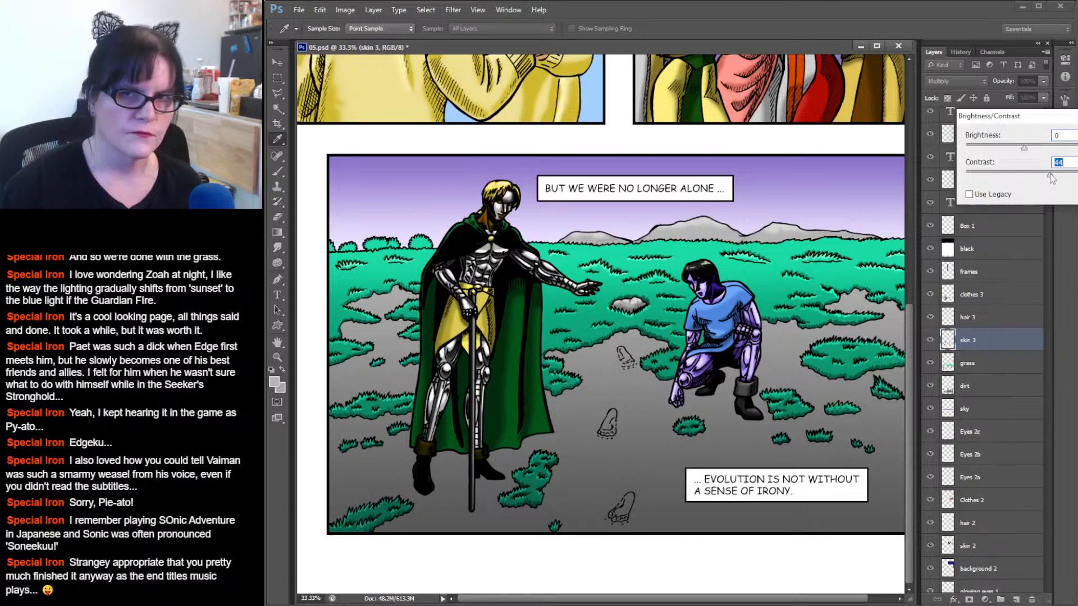
key("Return")
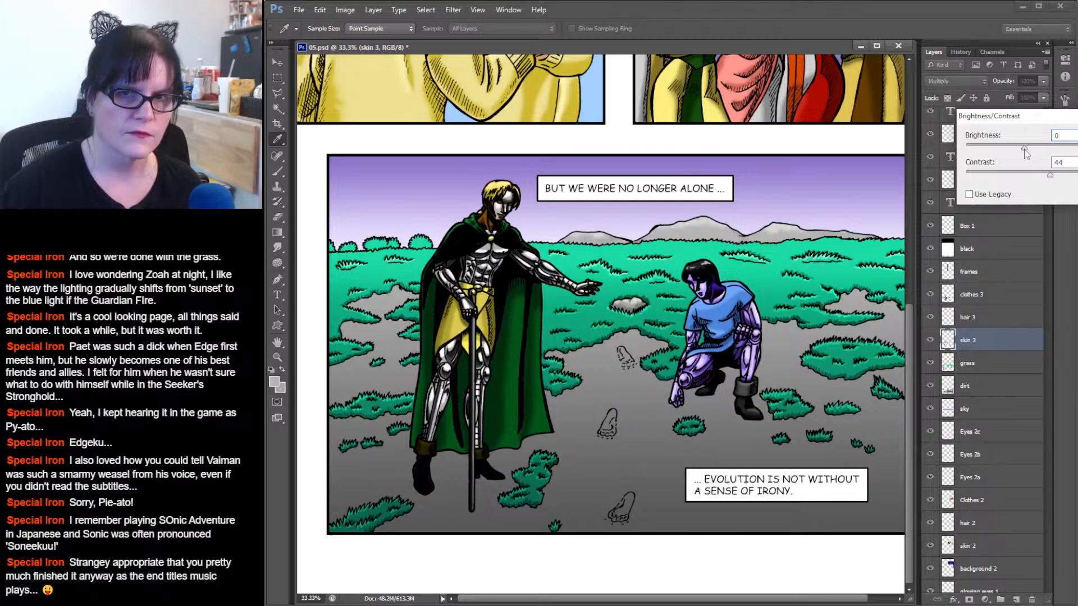
left_click_drag(1024, 148, 1035, 153)
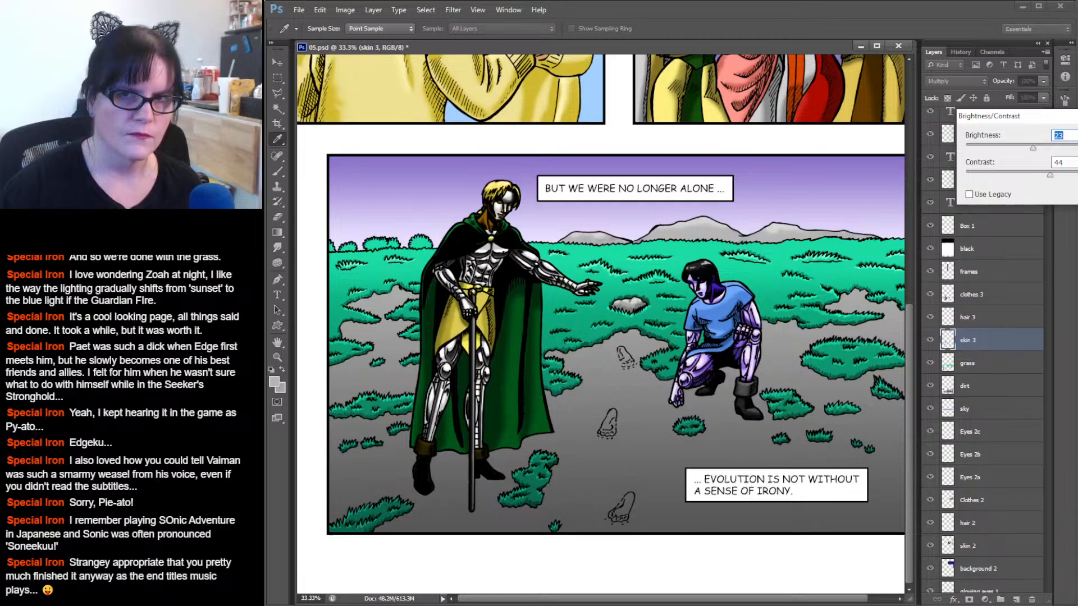
left_click_drag(1010, 116, 820, 86)
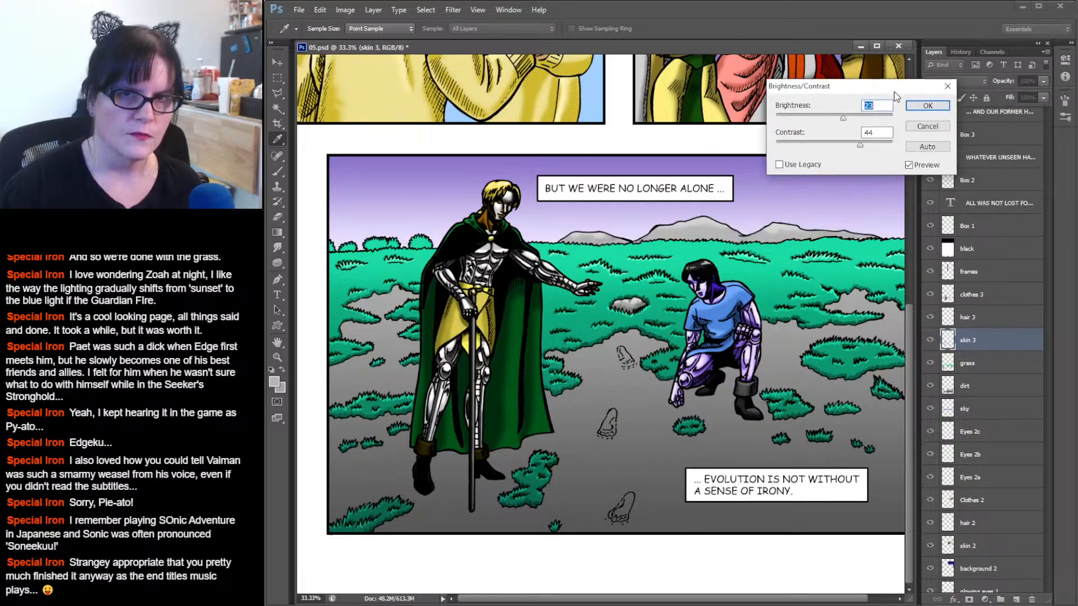
Compare the two figures' skin in the bottom panel with the adjustment preview off and on.
left_click(909, 165)
left_click(909, 165)
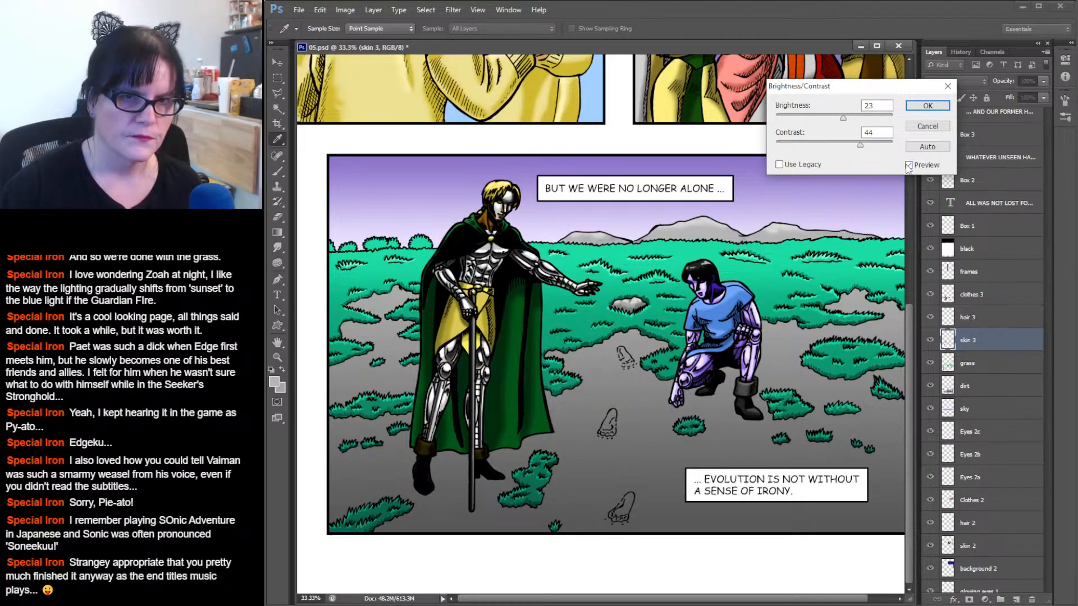
left_click(907, 165)
left_click(907, 166)
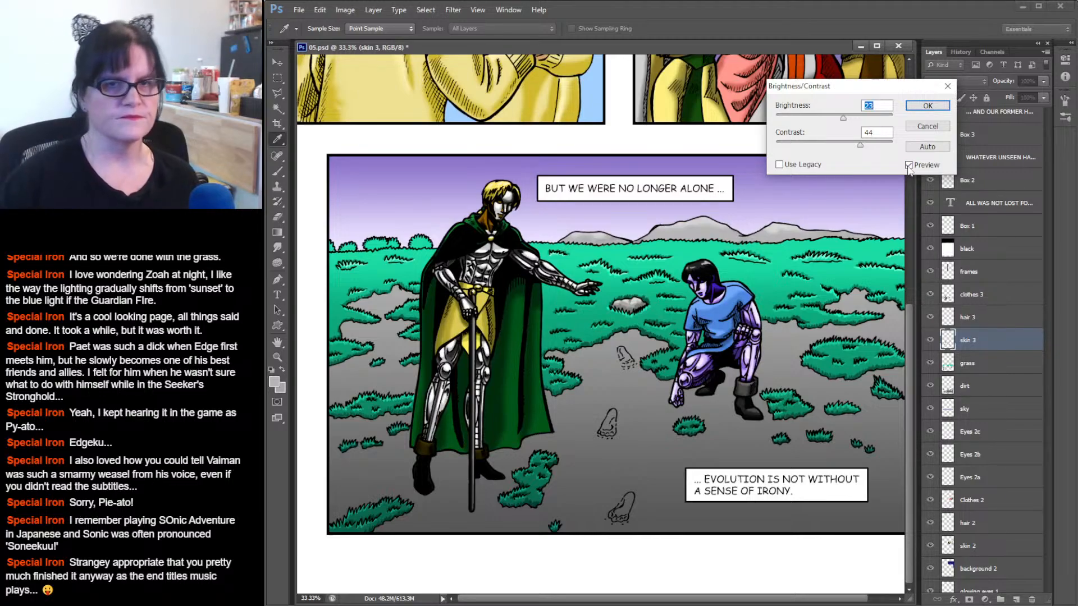
left_click(909, 166)
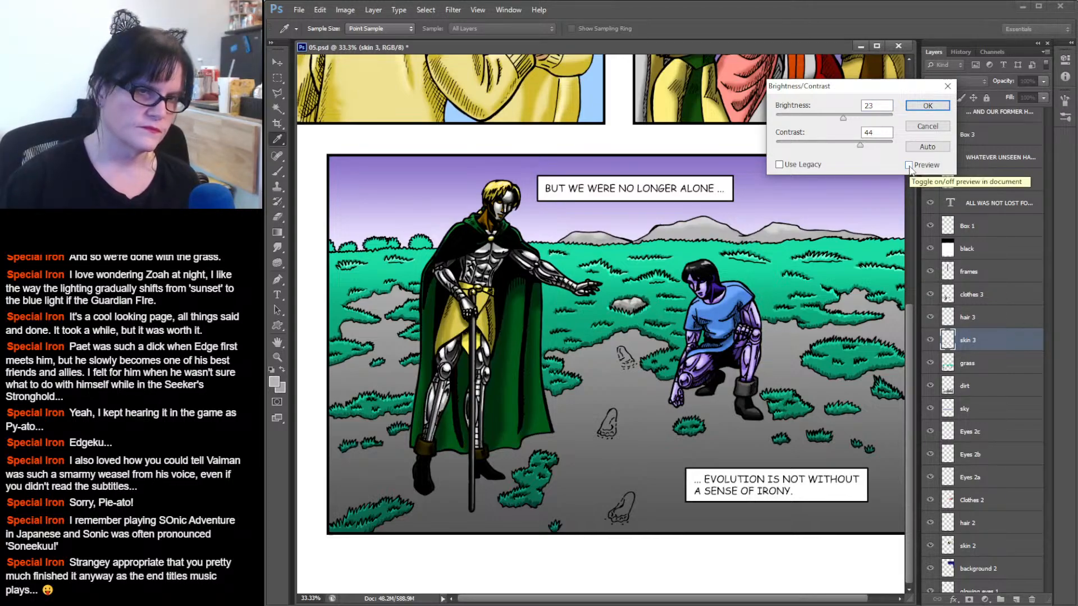
left_click(908, 166)
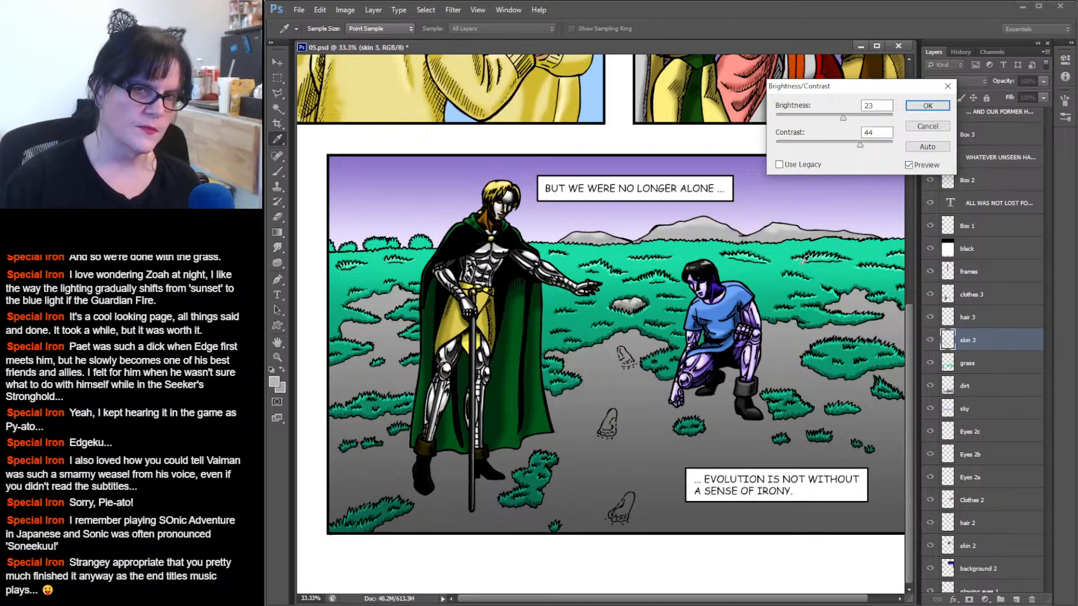
left_click(908, 167)
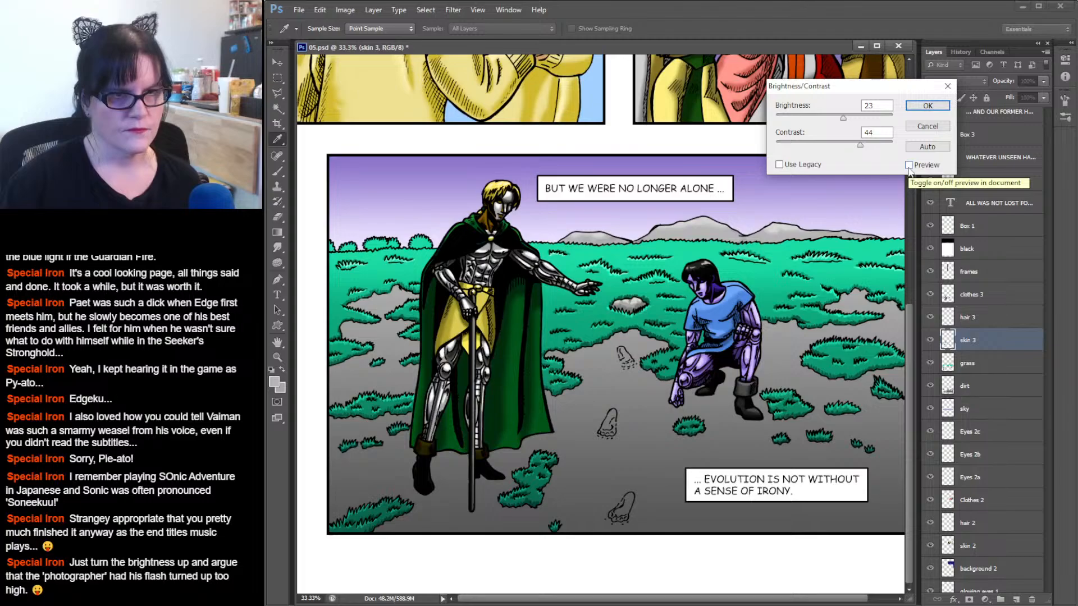
left_click(909, 166)
left_click(909, 166)
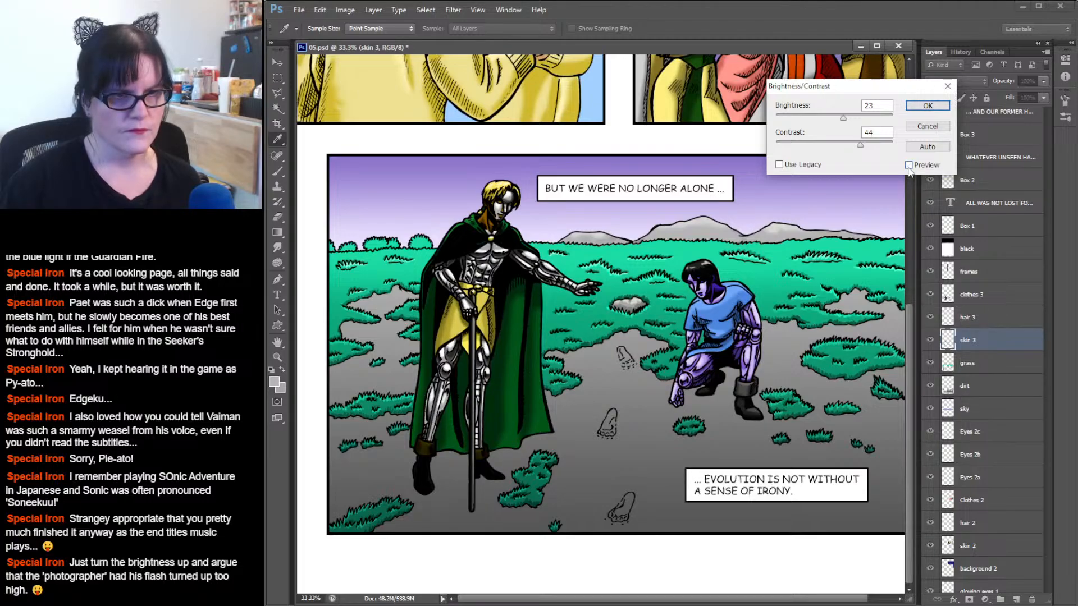
left_click(909, 165)
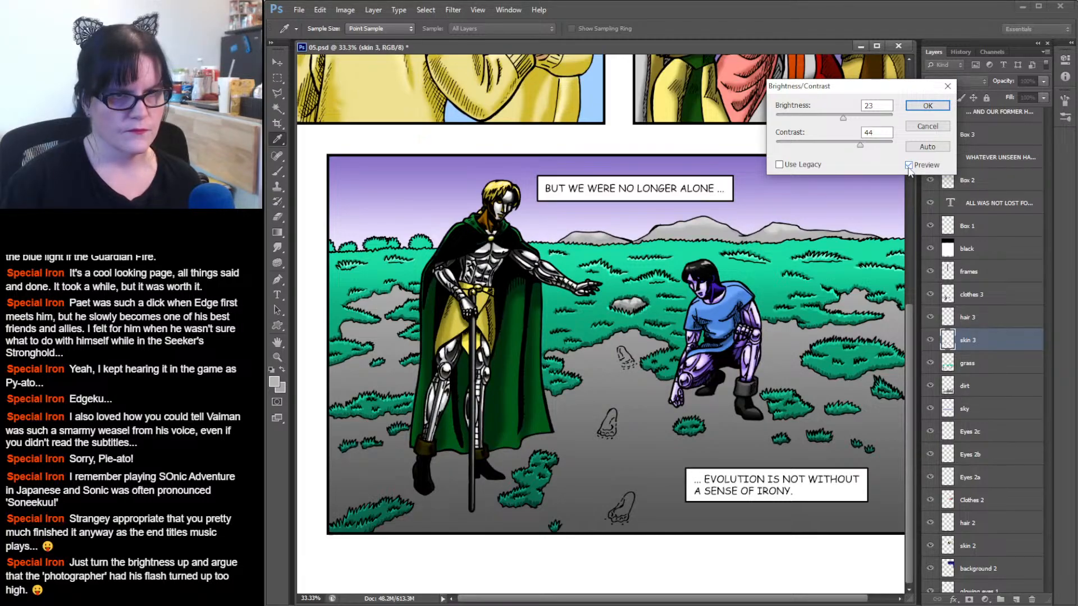
left_click(909, 166)
left_click(909, 167)
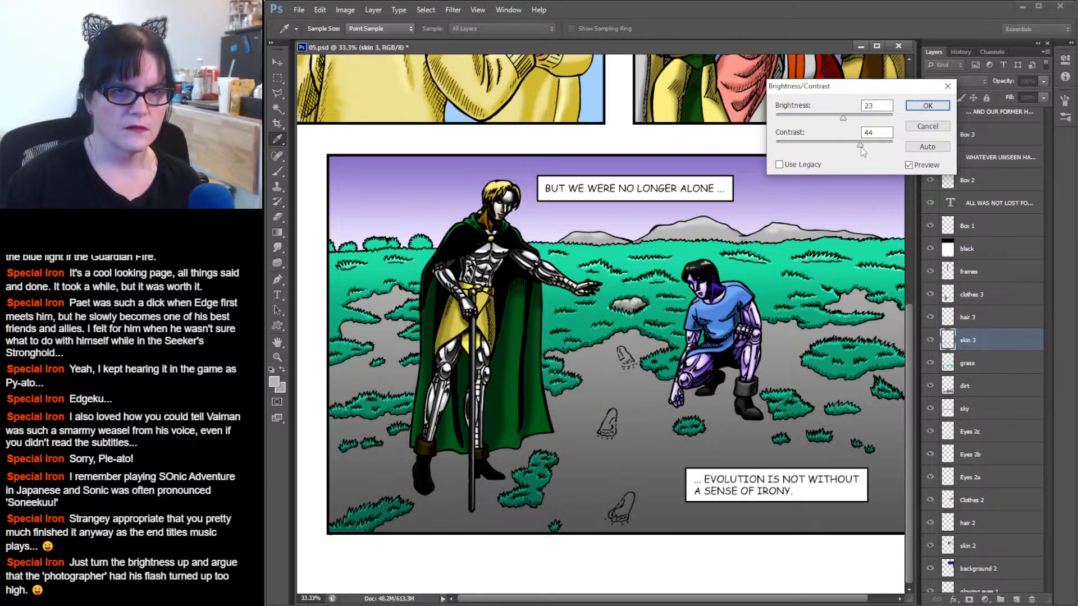
Lower the skin adjustment's contrast to 39 and compare it against the unadjusted skin.
left_click_drag(860, 146, 857, 148)
left_click(909, 165)
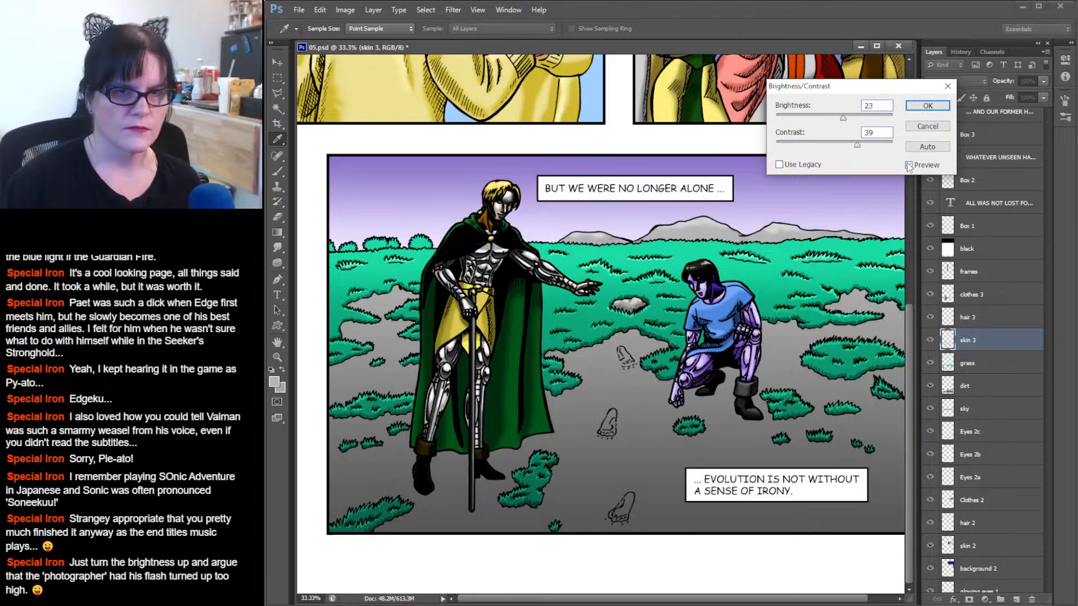
left_click(908, 165)
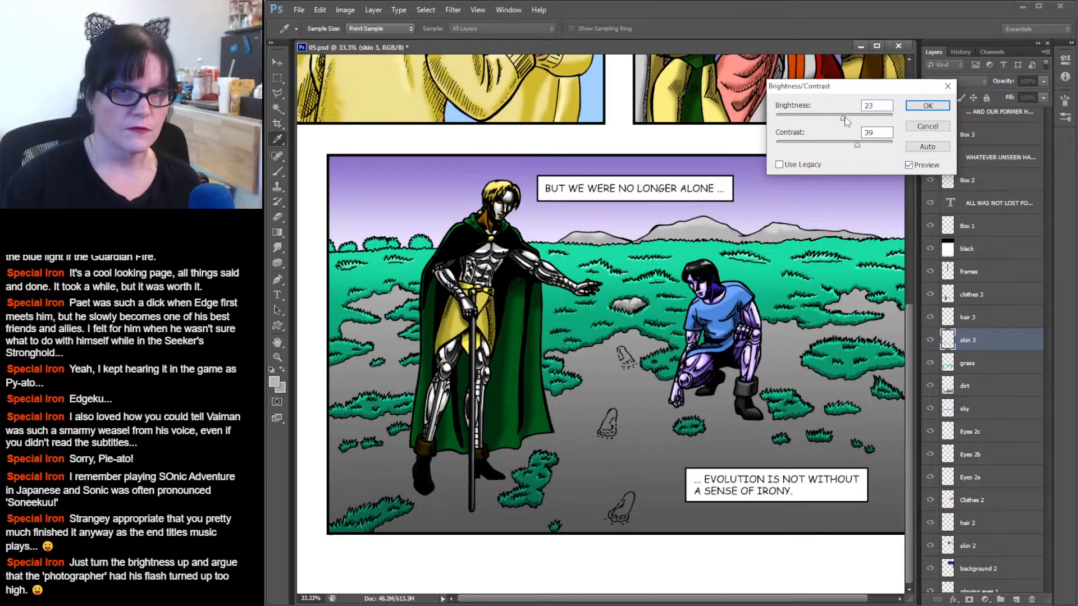
Try brightness 9 for the skin adjustment and compare it against the unadjusted skin.
left_click_drag(843, 119, 838, 120)
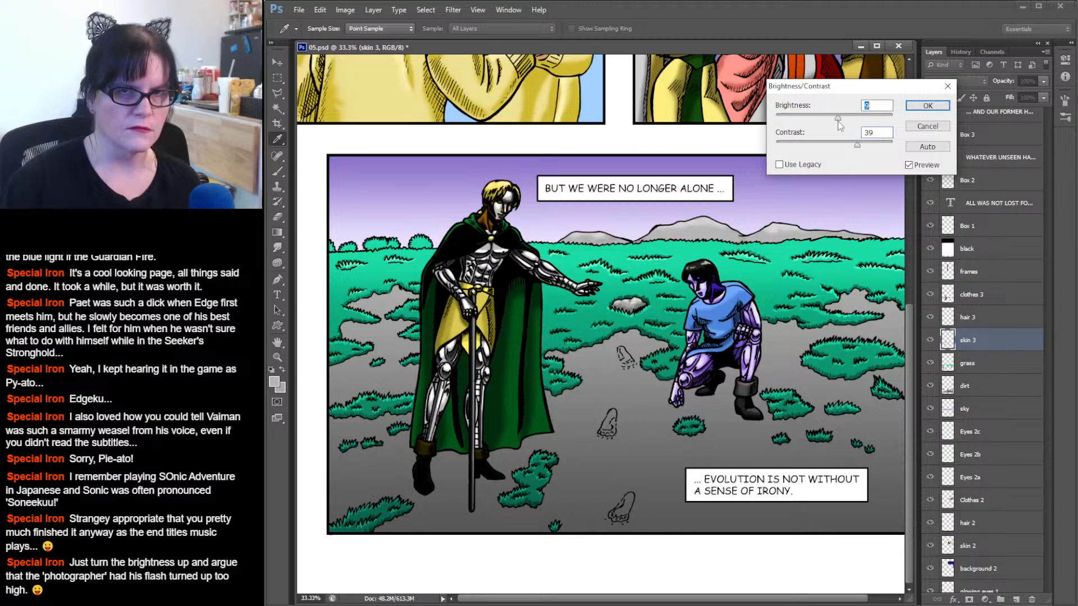
left_click(909, 165)
left_click(909, 165)
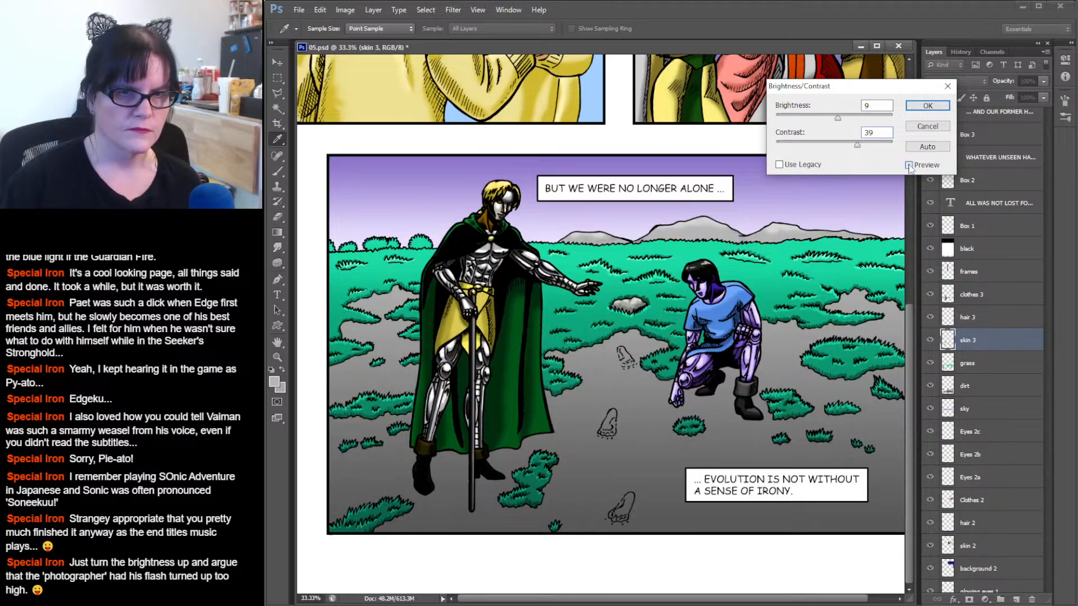
left_click(909, 165)
left_click(908, 165)
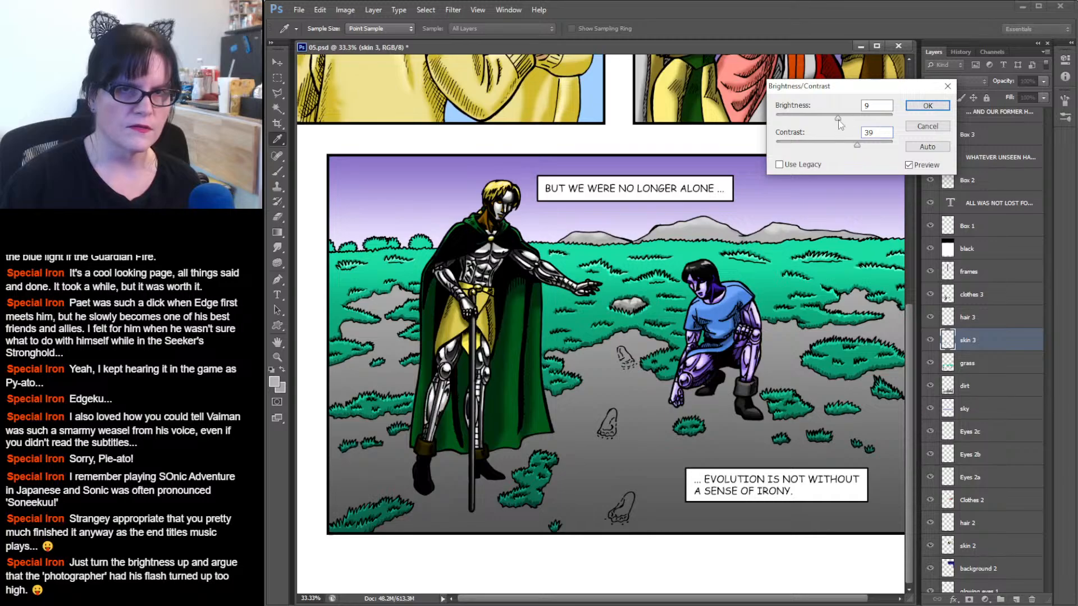
Set the skin adjustment's brightness to 17 and compare the figures with the preview off and on.
left_click_drag(838, 119, 840, 118)
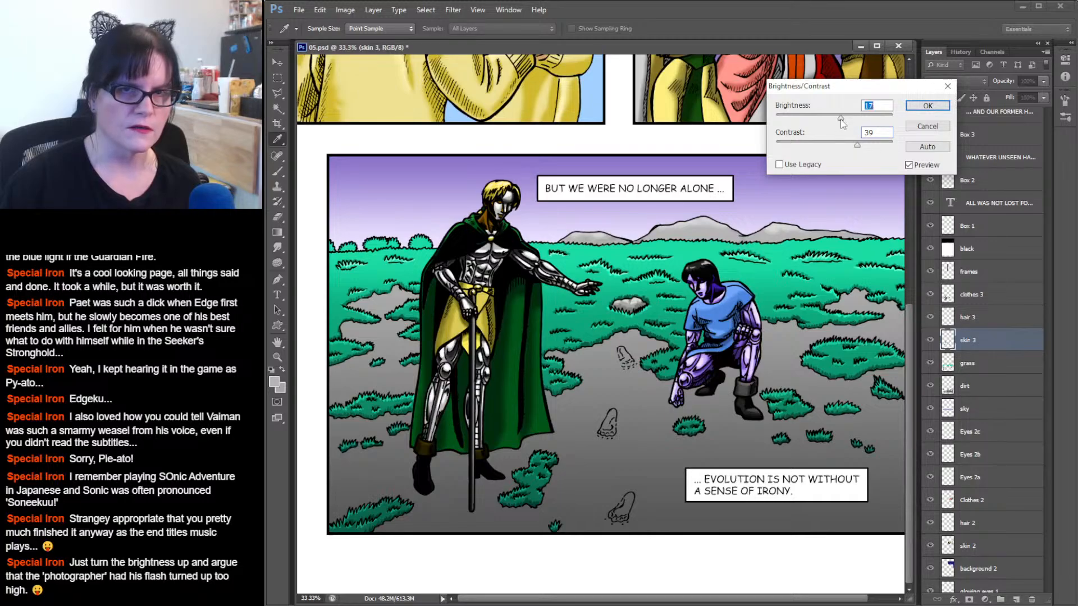
left_click(909, 165)
left_click(909, 165)
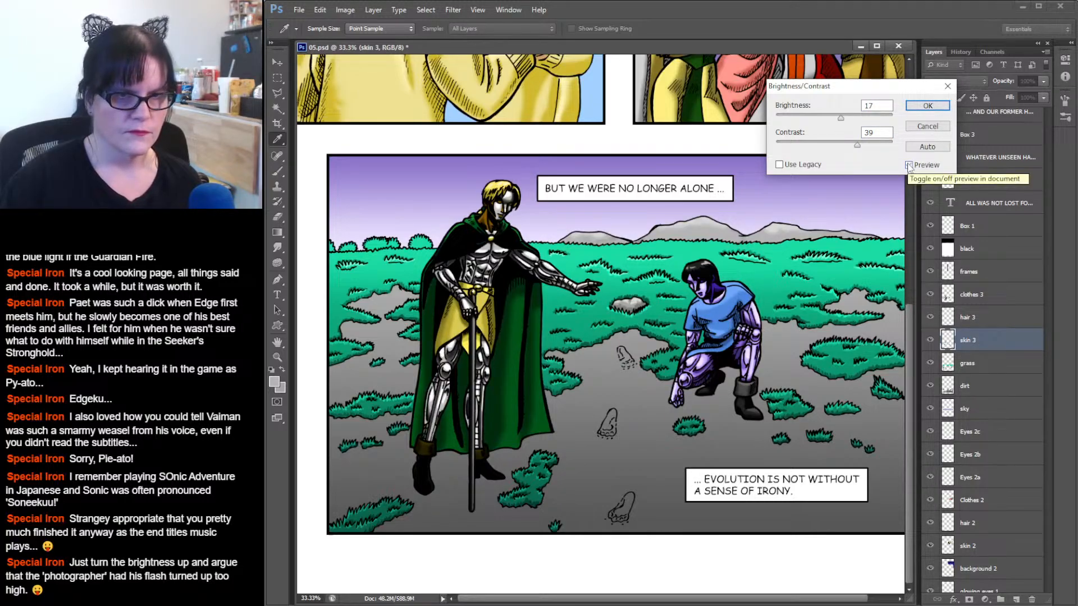
left_click(909, 165)
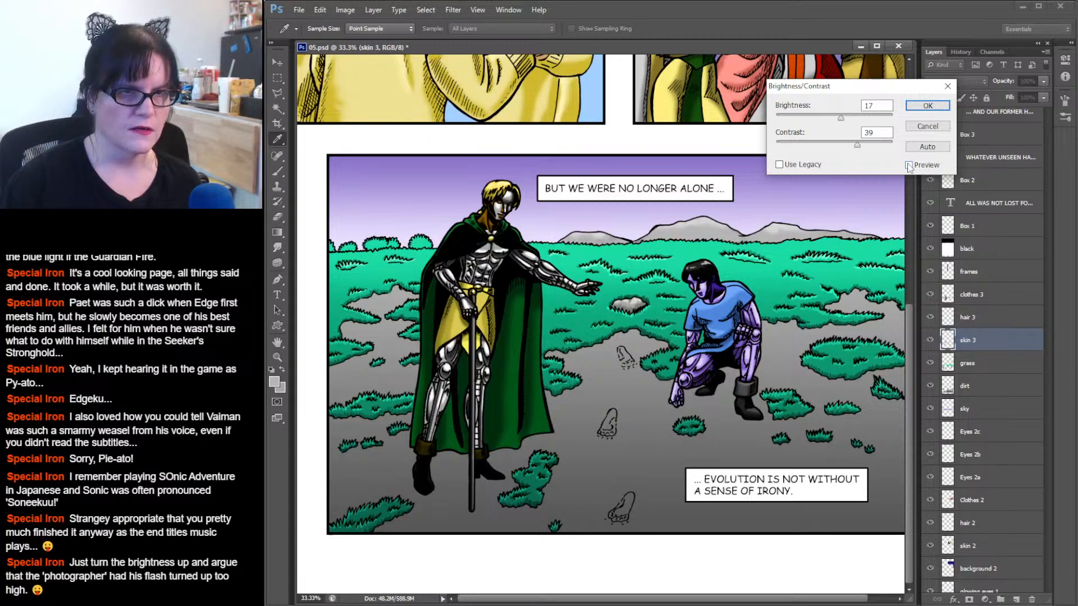
left_click(909, 165)
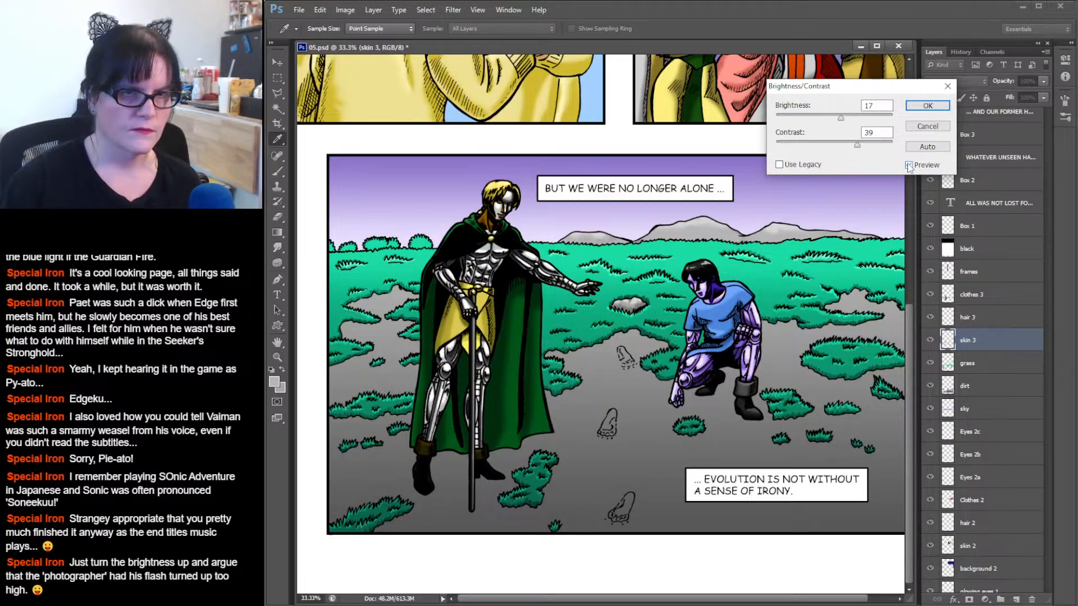
left_click(909, 165)
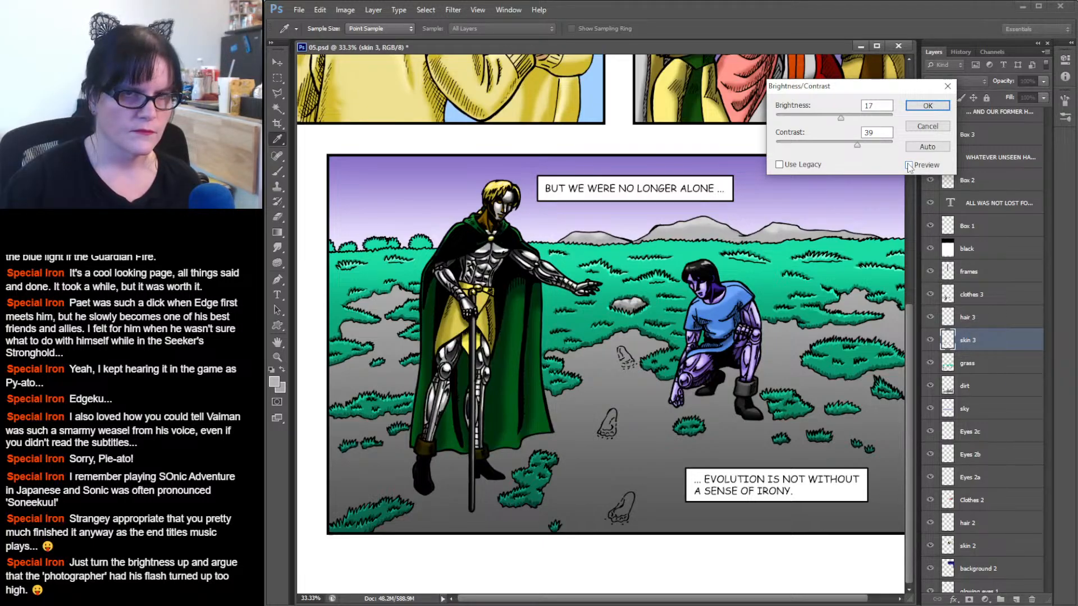
left_click(908, 166)
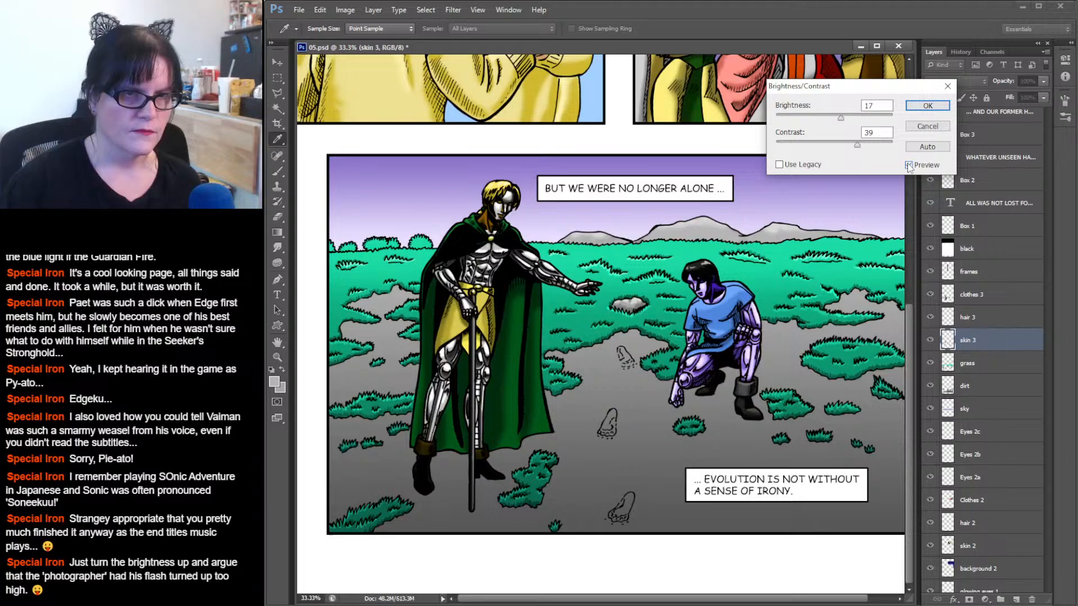
left_click(908, 165)
left_click(909, 165)
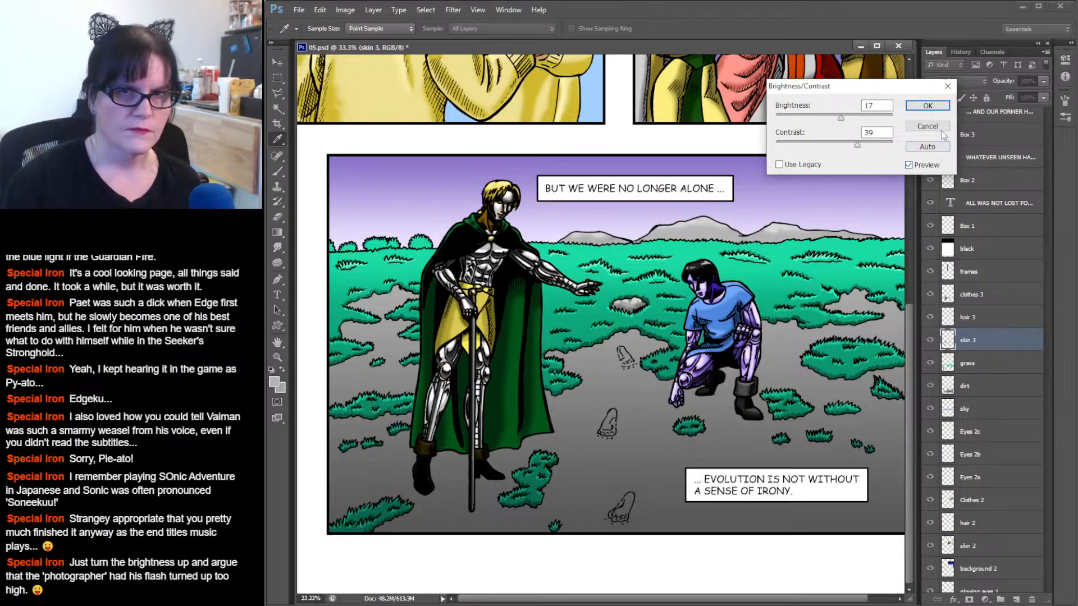
Apply the Brightness/Contrast adjustment to the skin 3 layer and save the comic page file.
left_click(927, 106)
key("z")
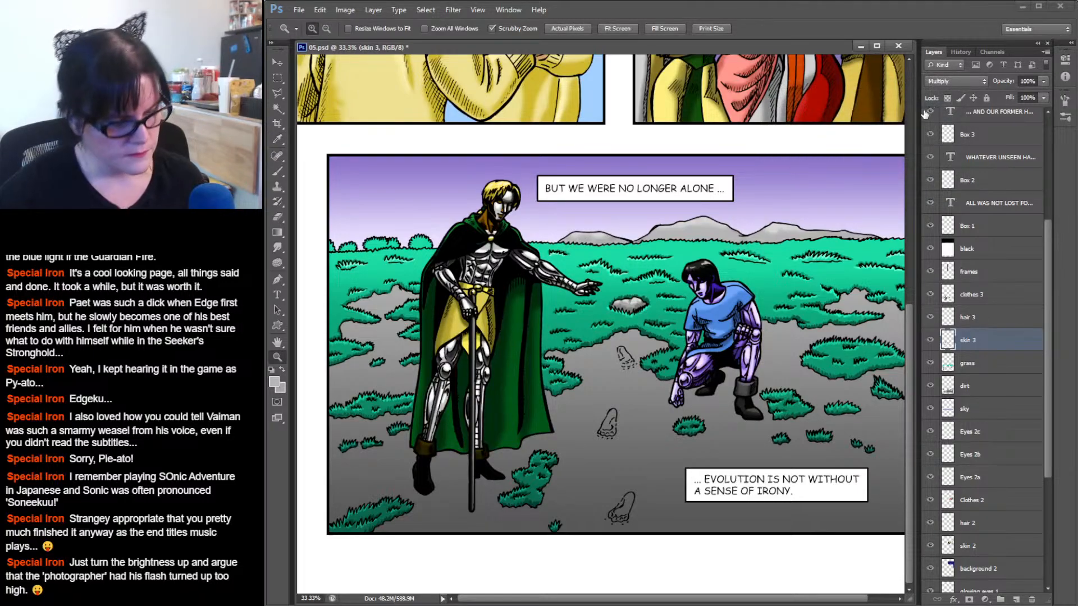
key("ctrl+s")
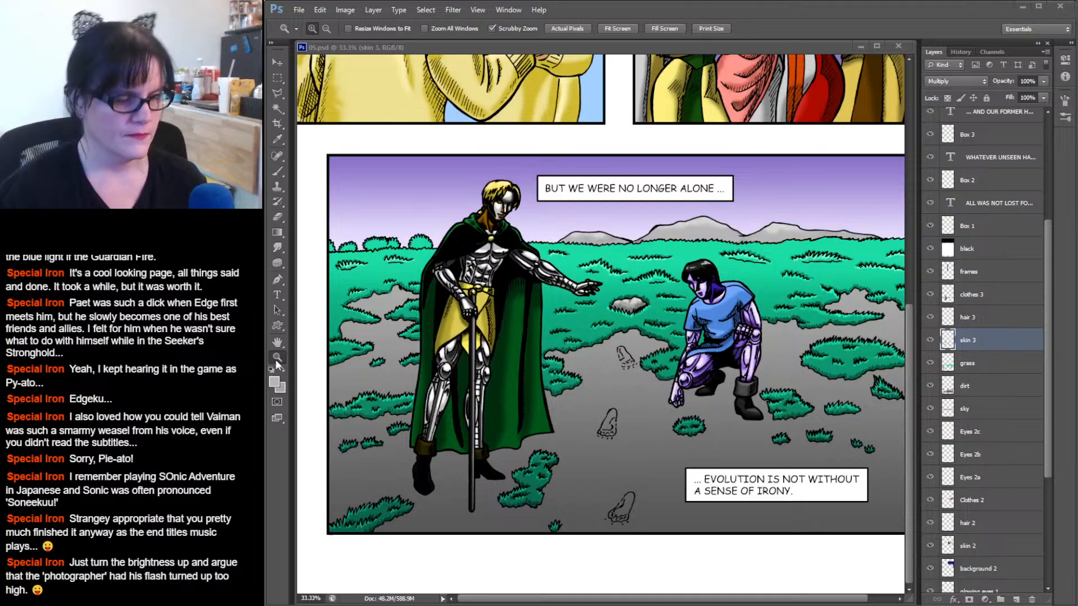
Make the dirt layer active and load its painted area as a selection in the bottom panel.
left_click(792, 278)
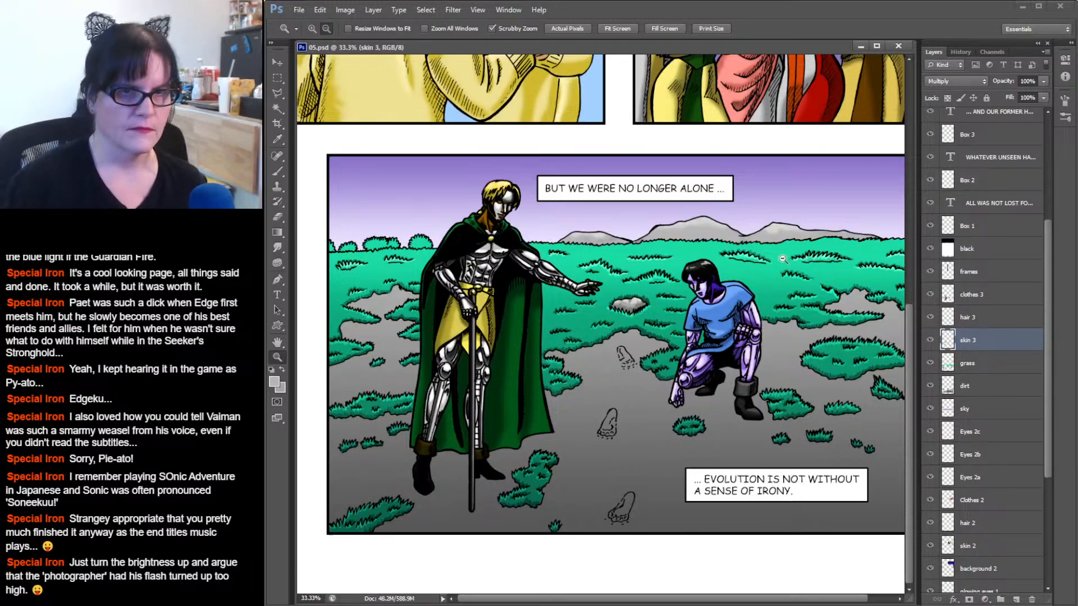
left_click(783, 259)
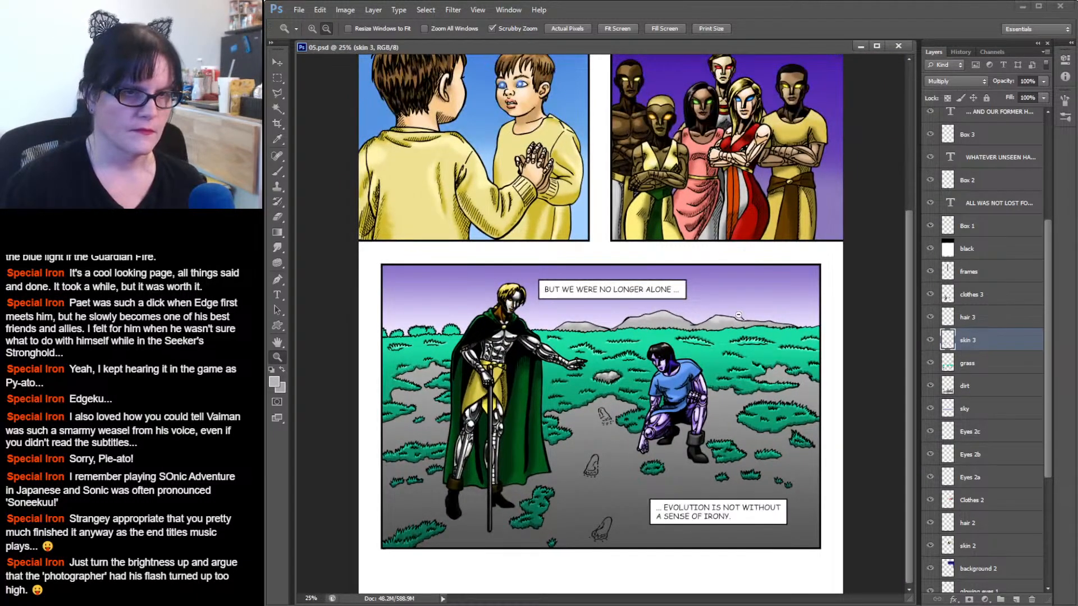
left_click(739, 316)
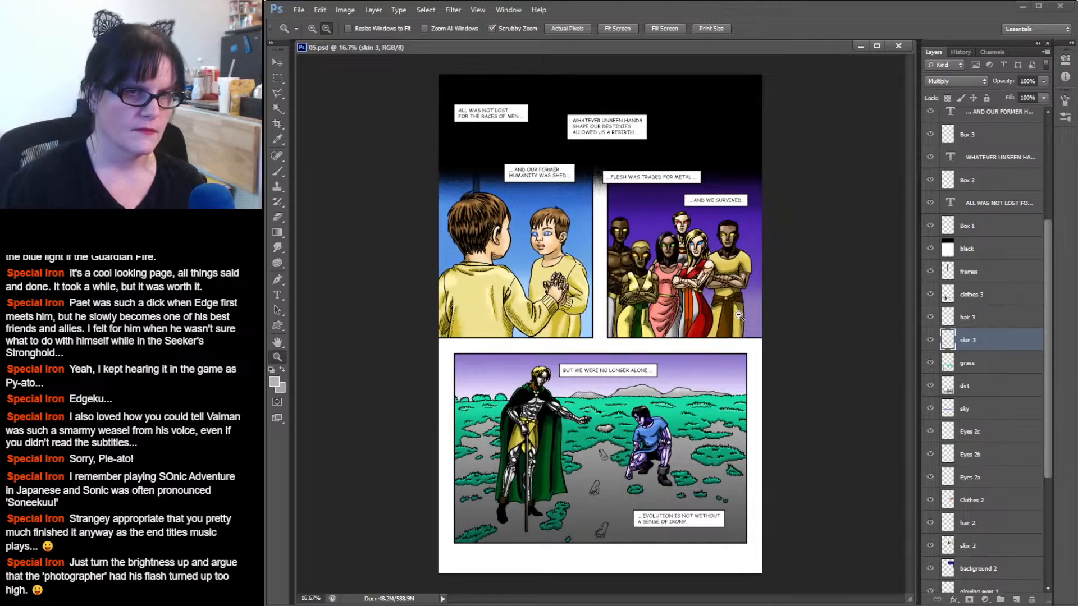
left_click(736, 315)
left_click_drag(795, 319, 812, 205)
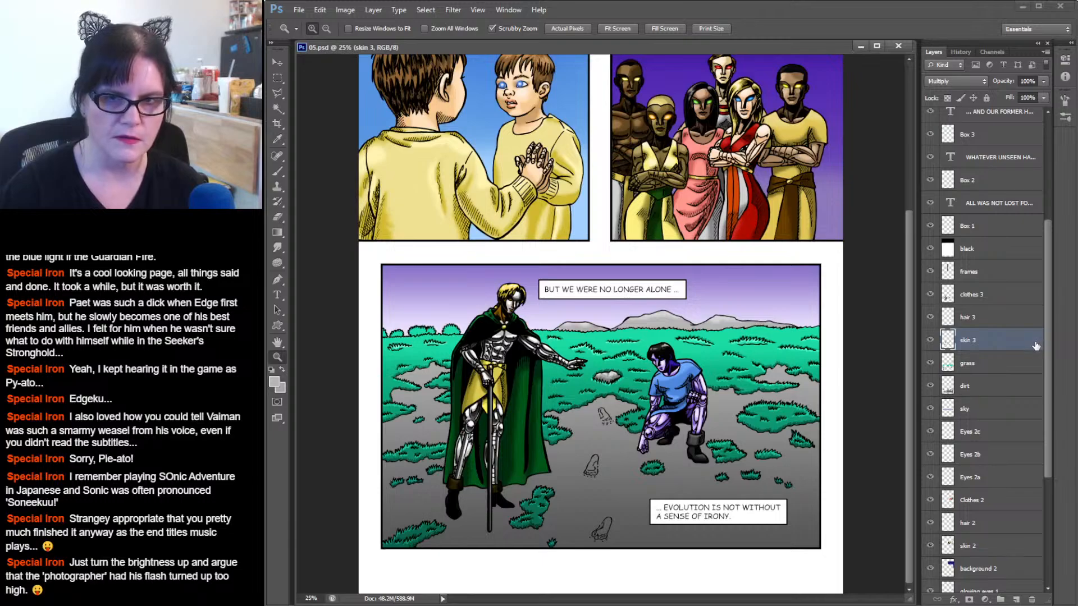
left_click(968, 390)
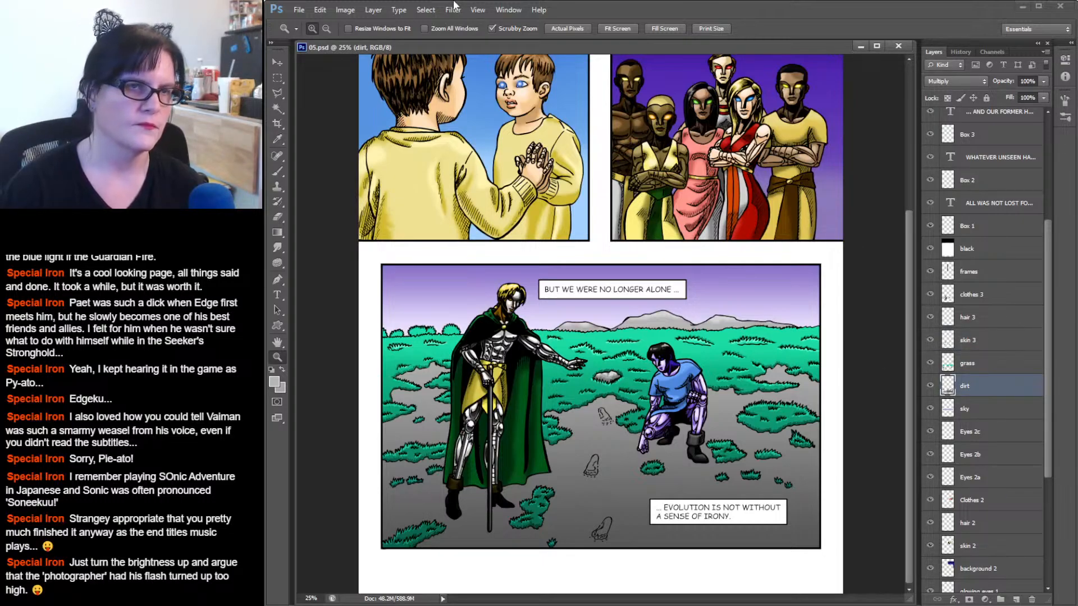
left_click(945, 388, "ctrl")
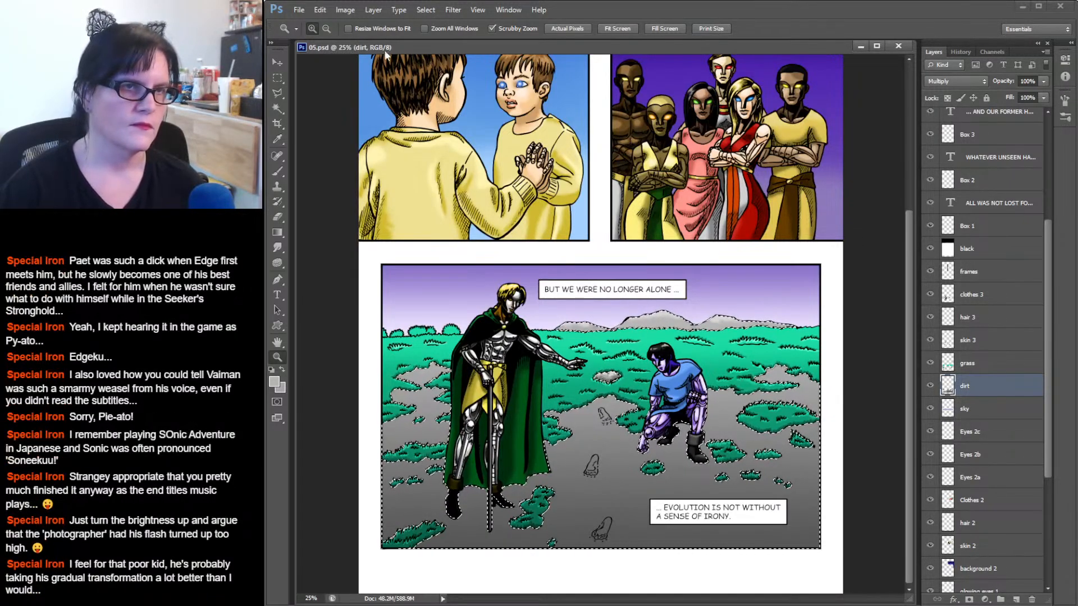
left_click(345, 10)
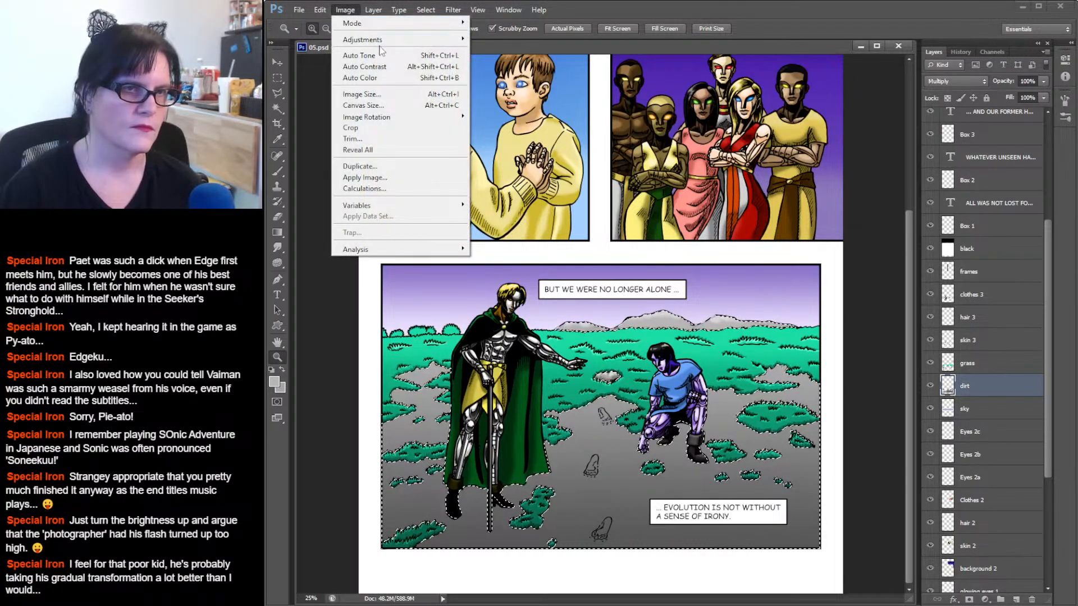
mouse_move(388, 43)
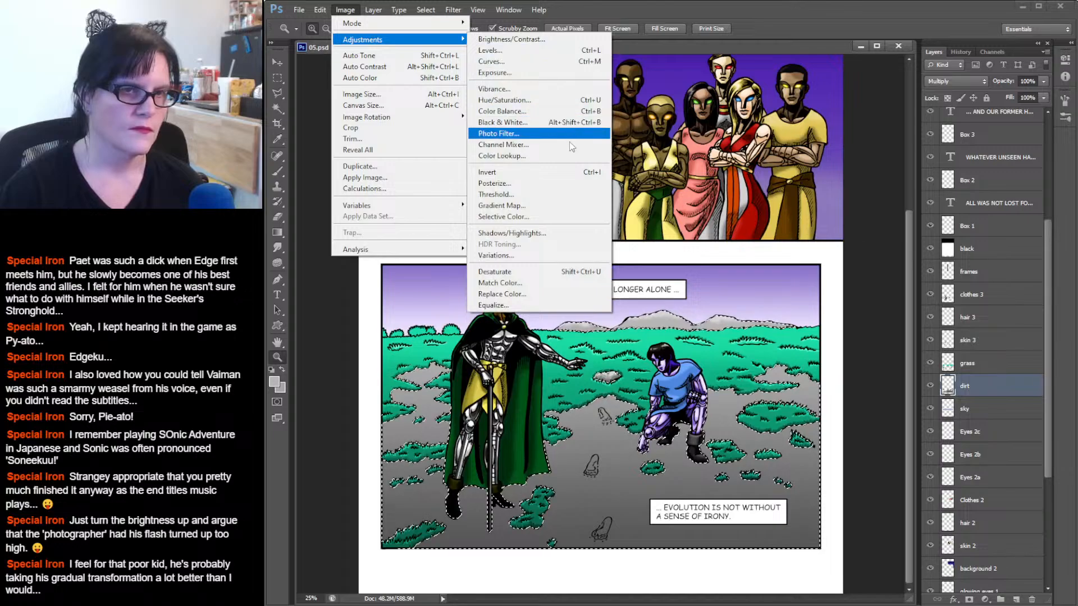
left_click(769, 33)
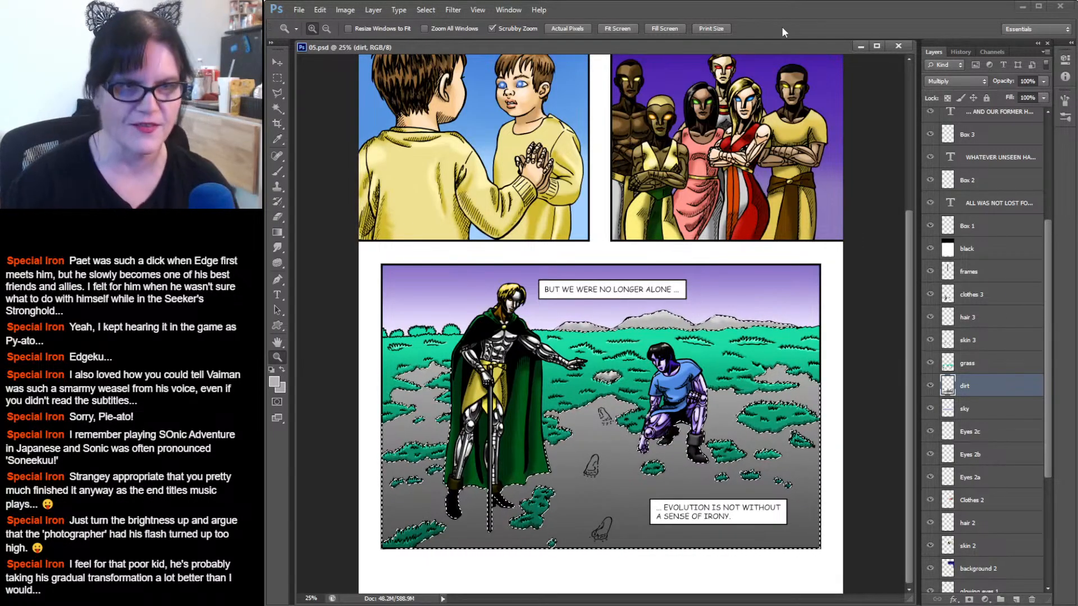
left_click(345, 9)
mouse_move(370, 16)
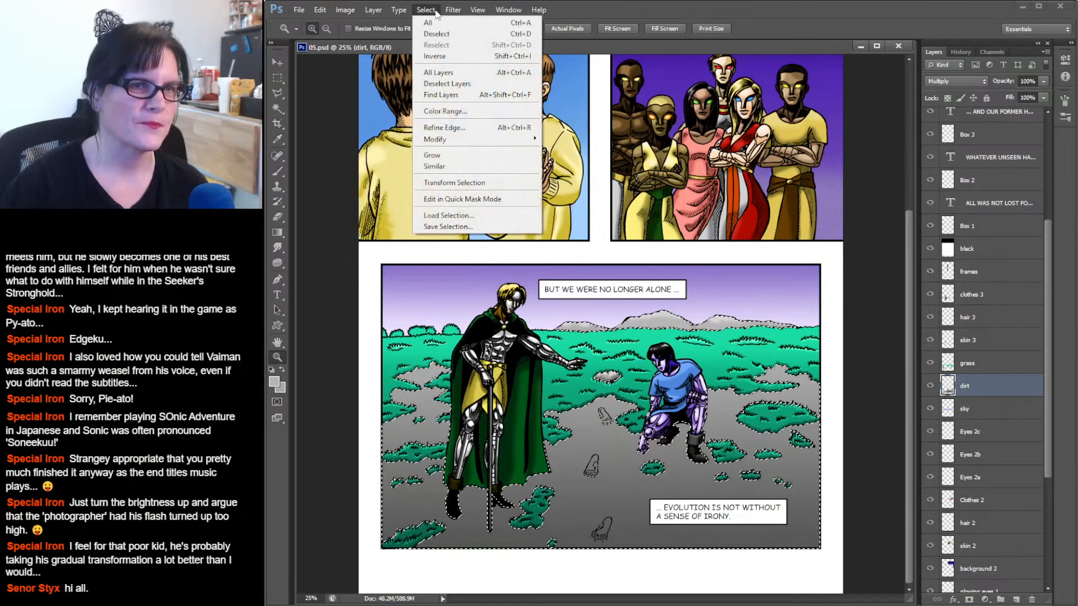
mouse_move(453, 11)
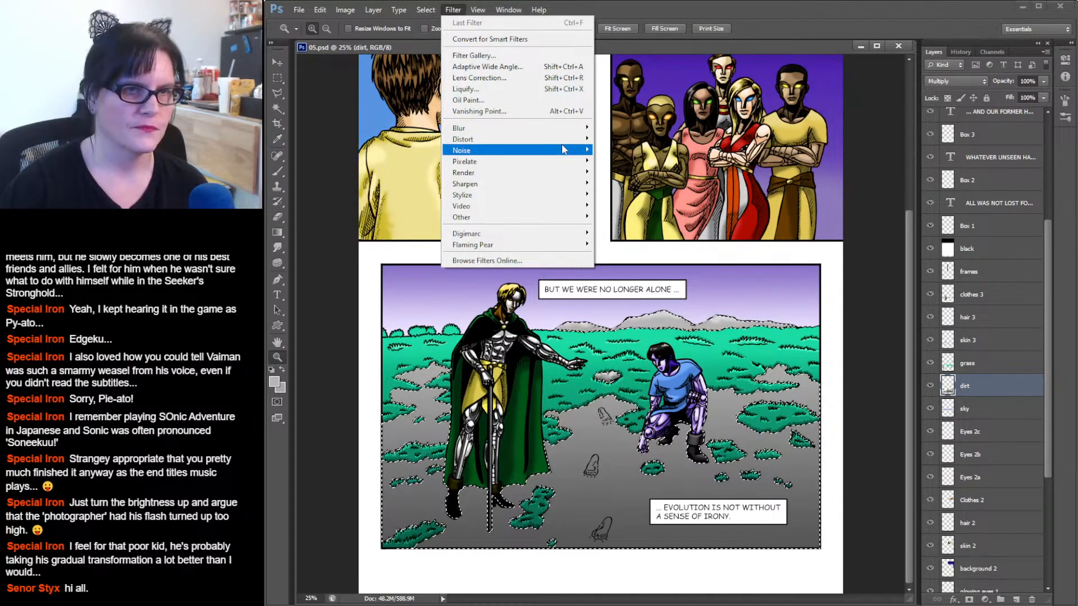
mouse_move(564, 150)
left_click(609, 150)
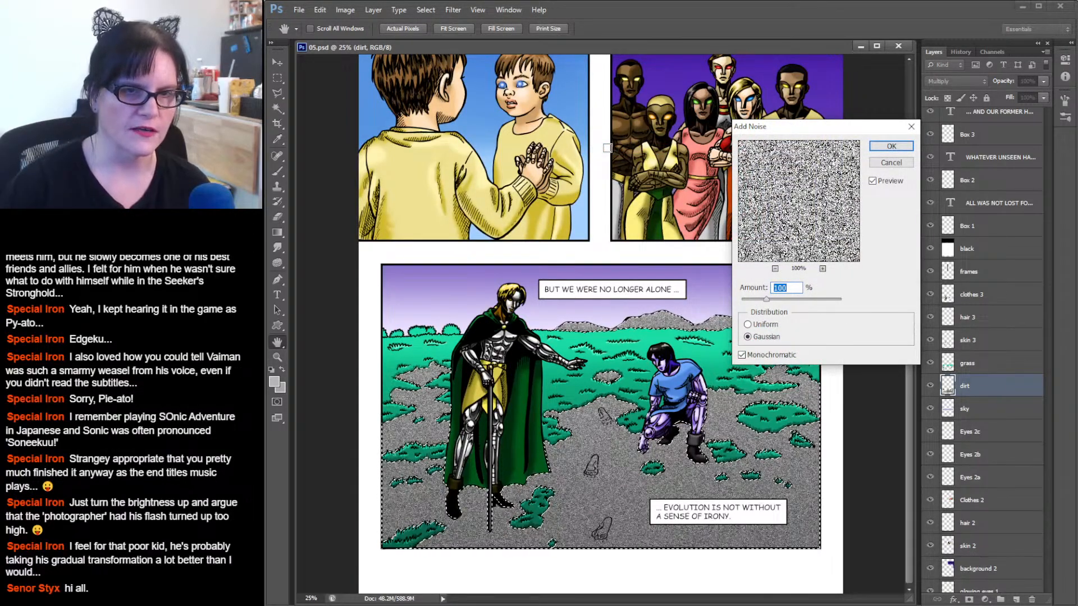
left_click(891, 162)
key("z")
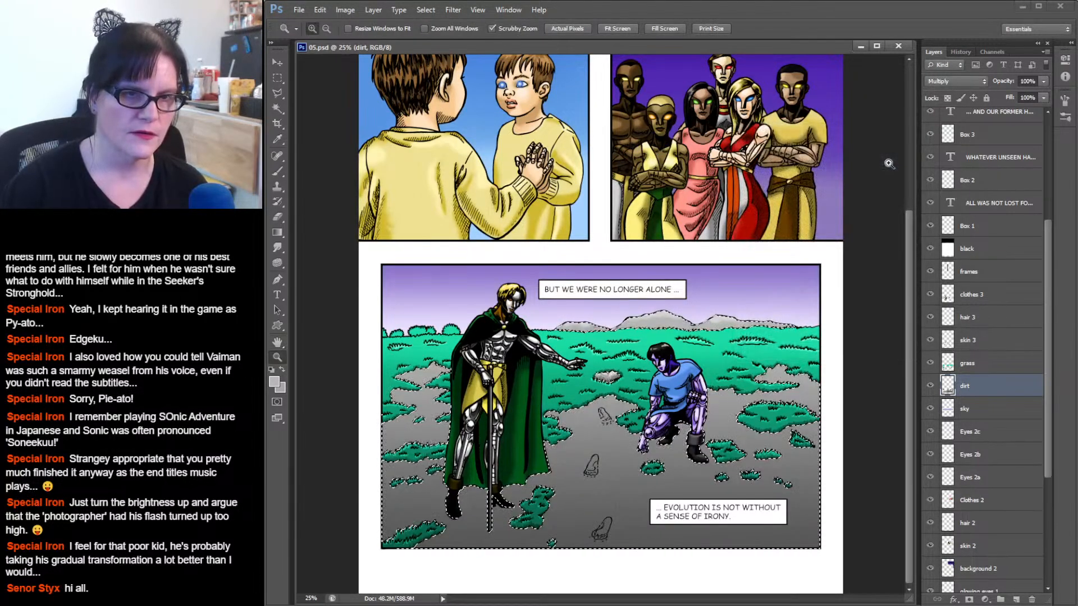
Subtract the distant mountains and the rock from the dirt selection with a rectangular marquee.
left_click(279, 78)
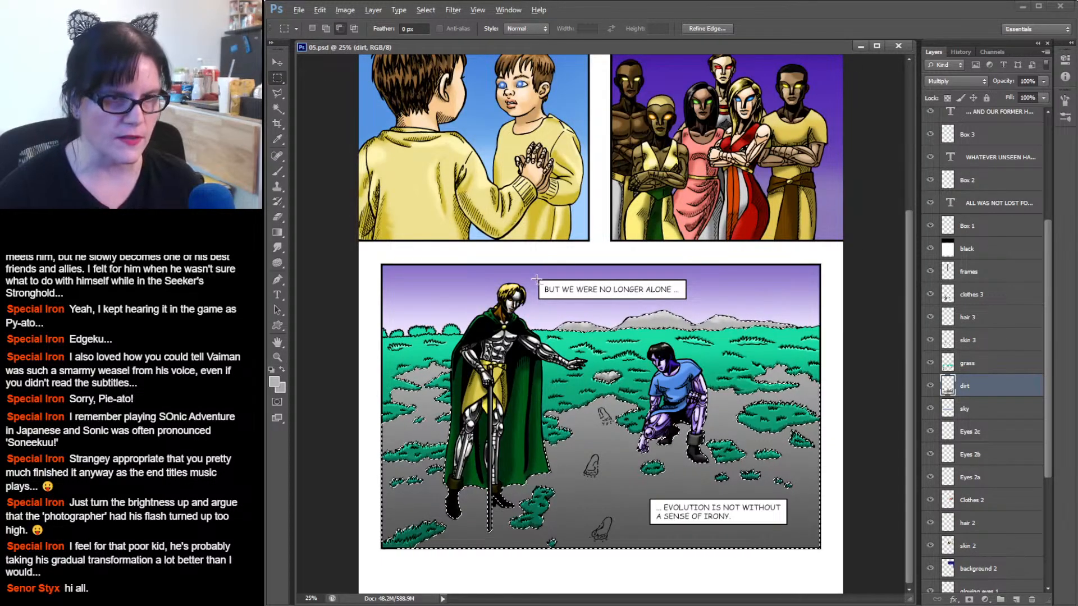
left_click_drag(524, 283, 745, 382)
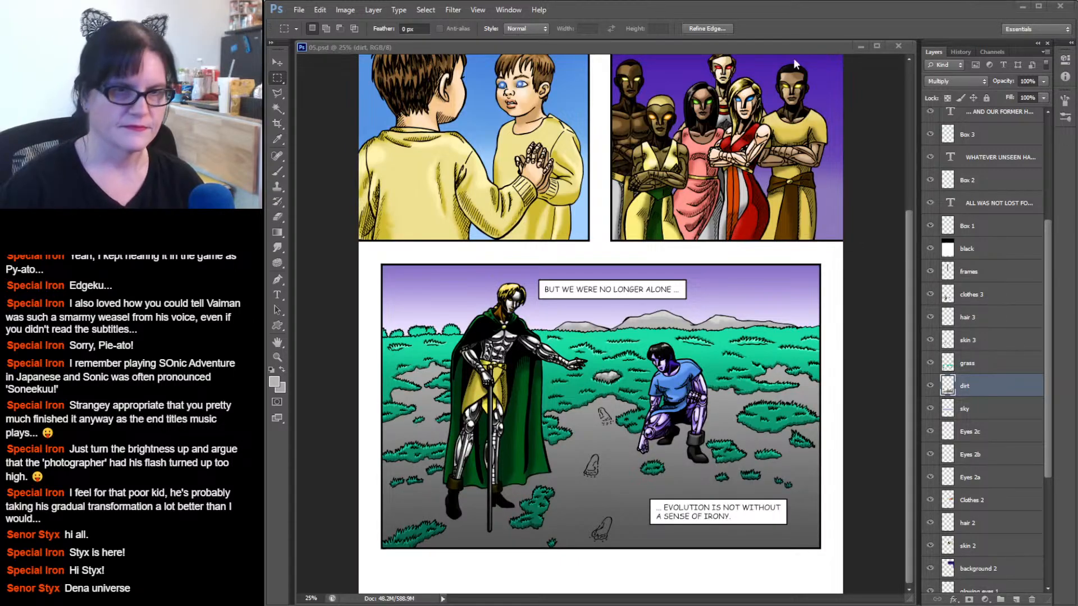
left_click(753, 25)
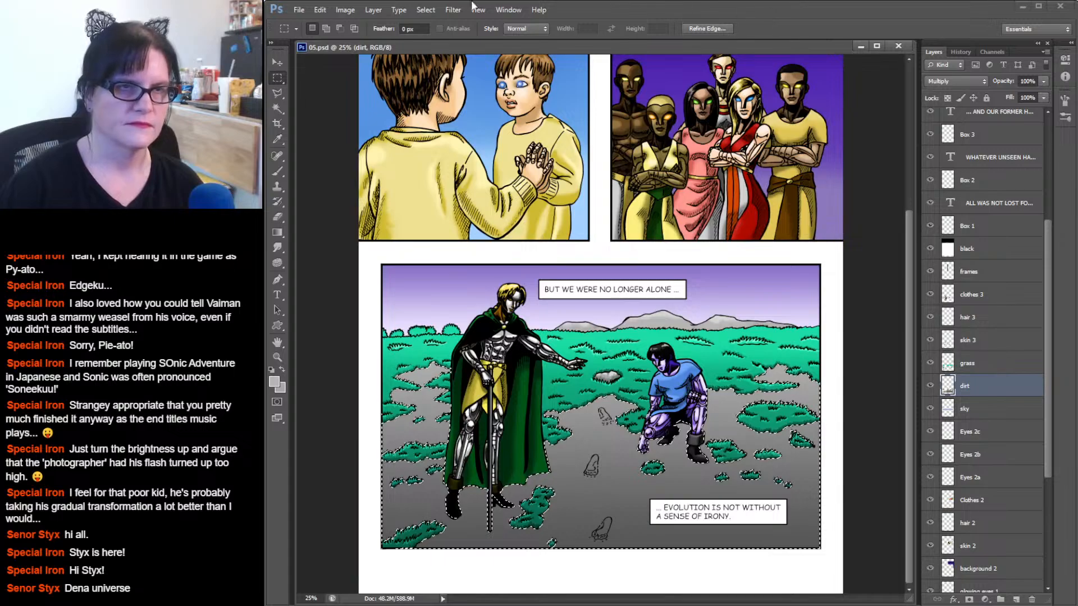
Try the Add Noise filter on the selected dirt with monochromatic Gaussian noise at 14.21%.
left_click(447, 11)
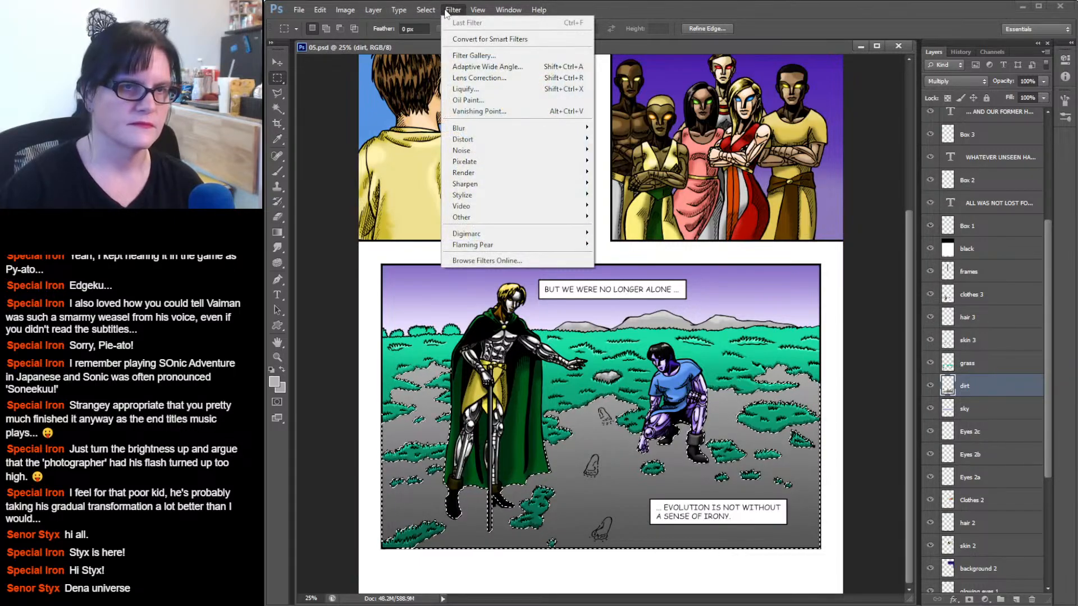
mouse_move(542, 155)
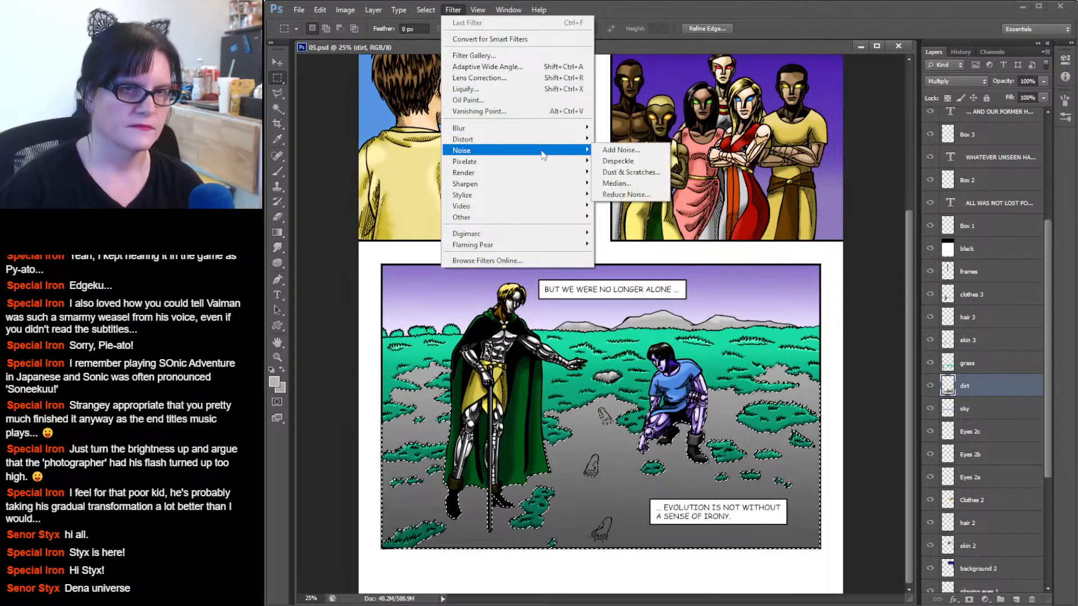
left_click(605, 150)
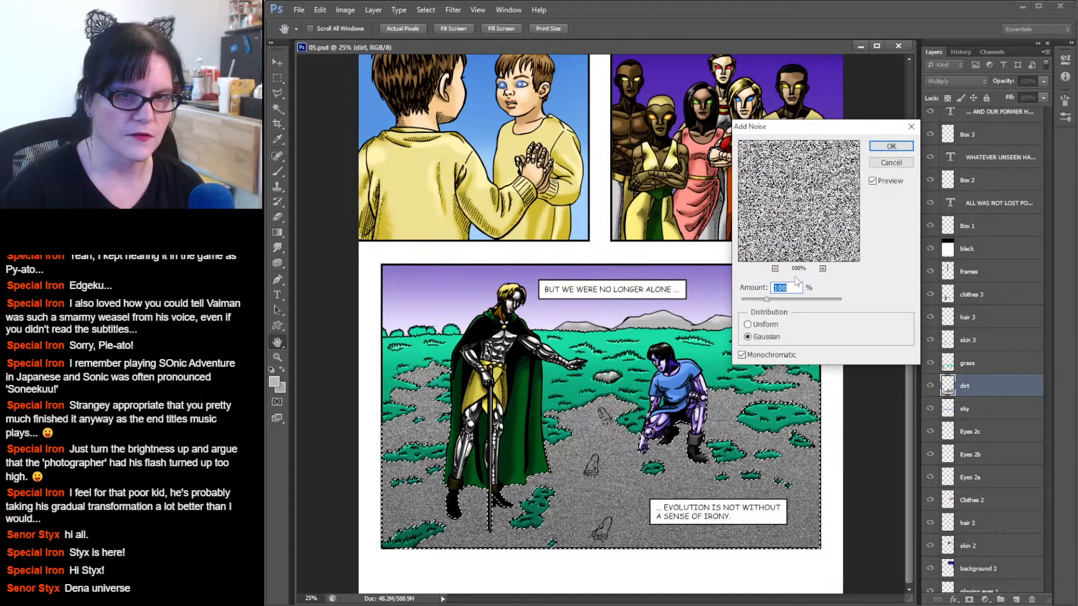
left_click_drag(766, 299, 745, 302)
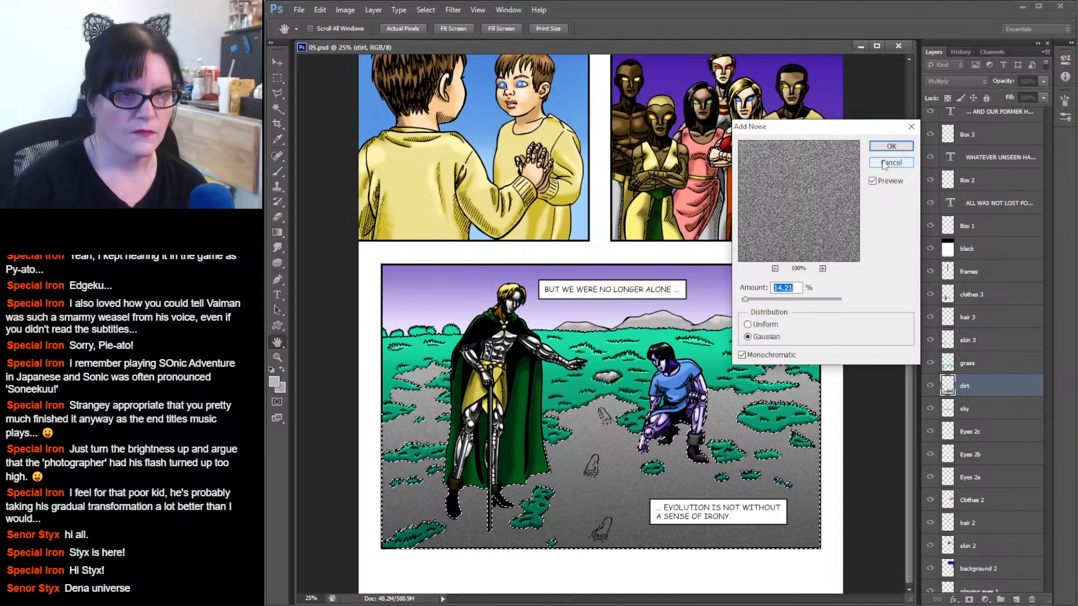
left_click(891, 146)
key("m")
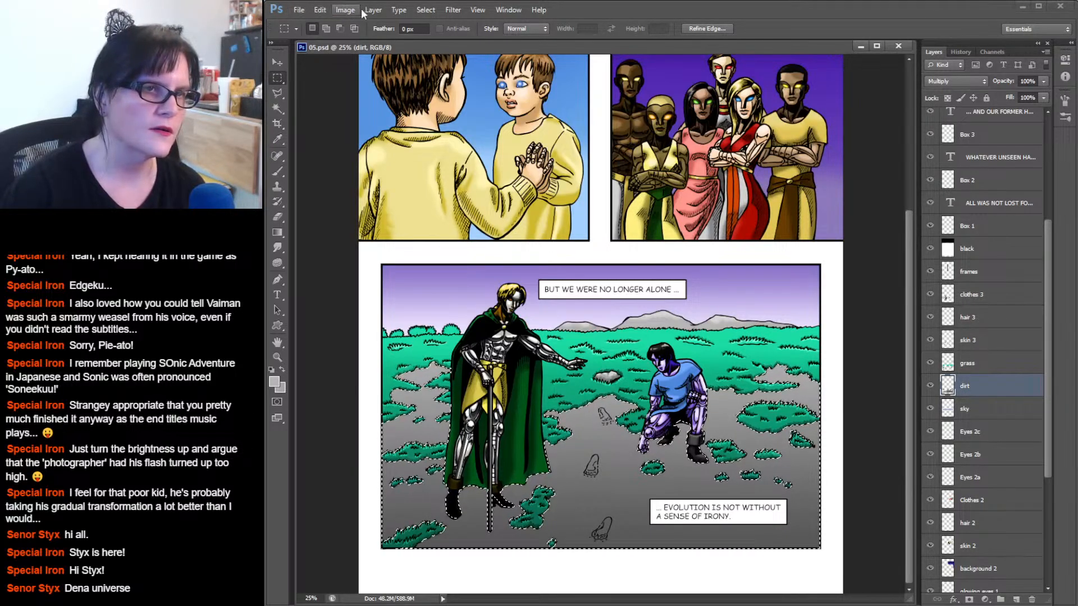
Try the India Ink filter with the noise style at 1x scale on the selected dirt and inspect the ground up close.
left_click(452, 10)
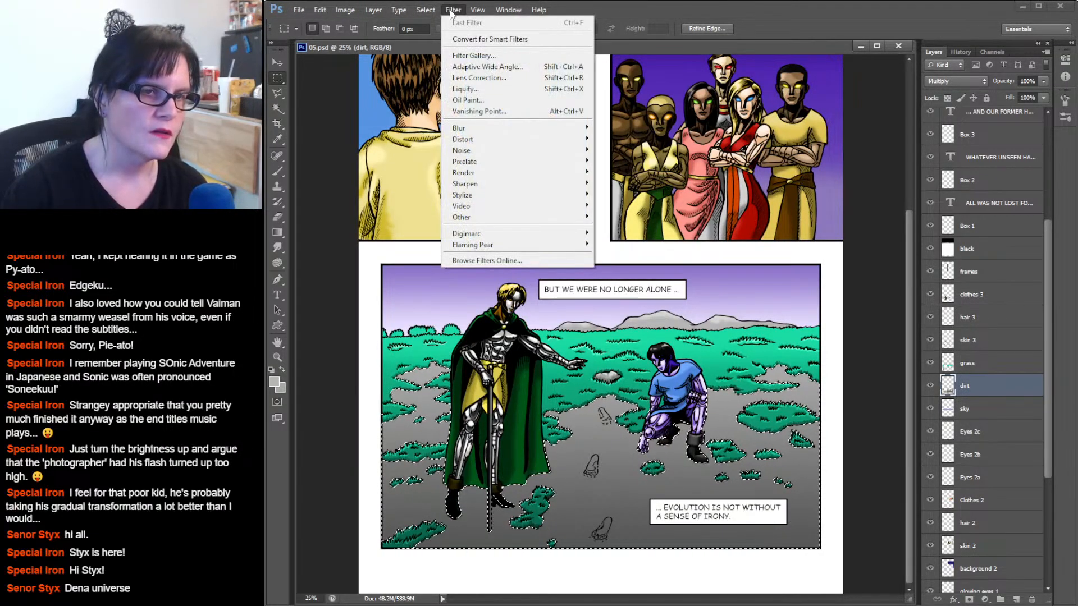
mouse_move(533, 246)
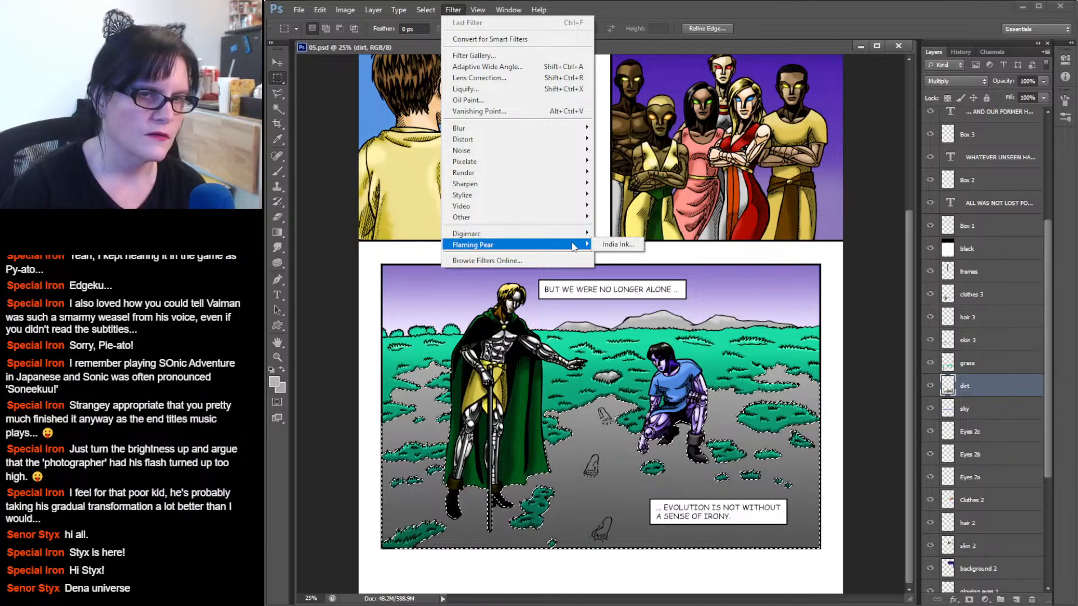
left_click(607, 244)
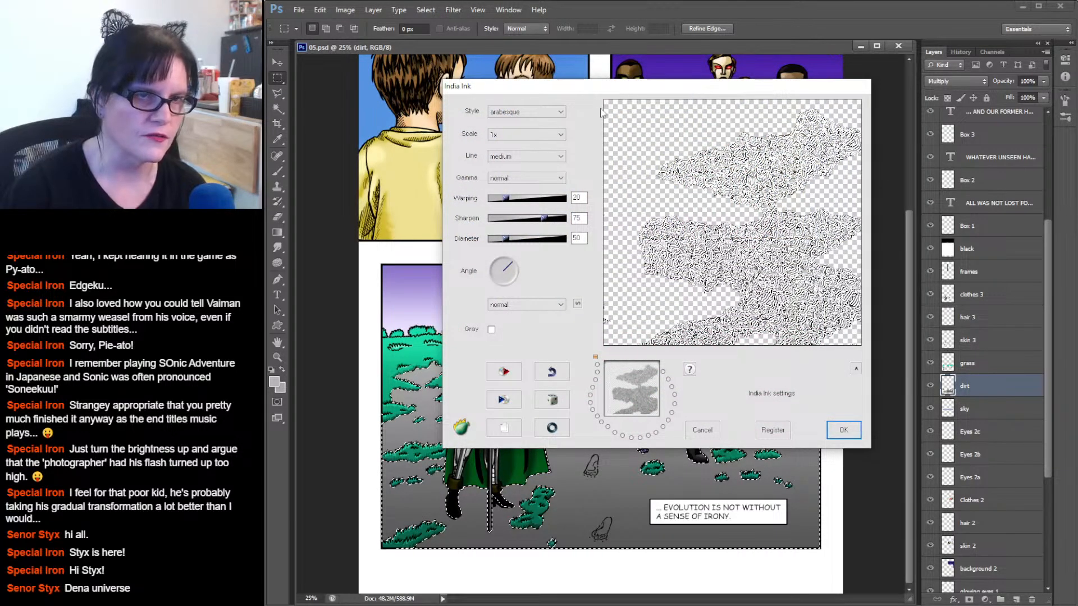
left_click(561, 112)
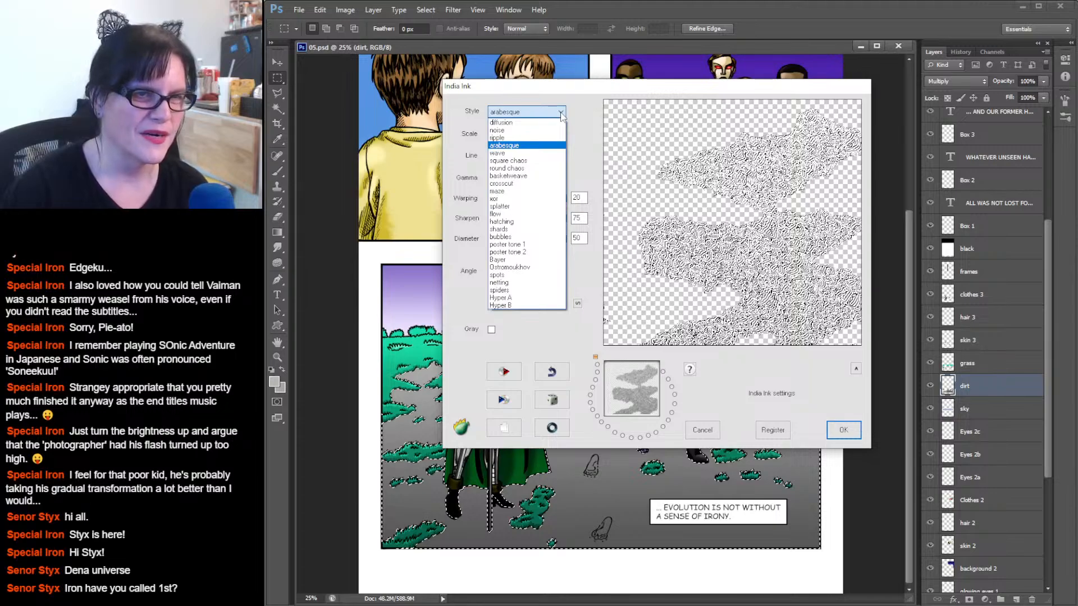
left_click(533, 130)
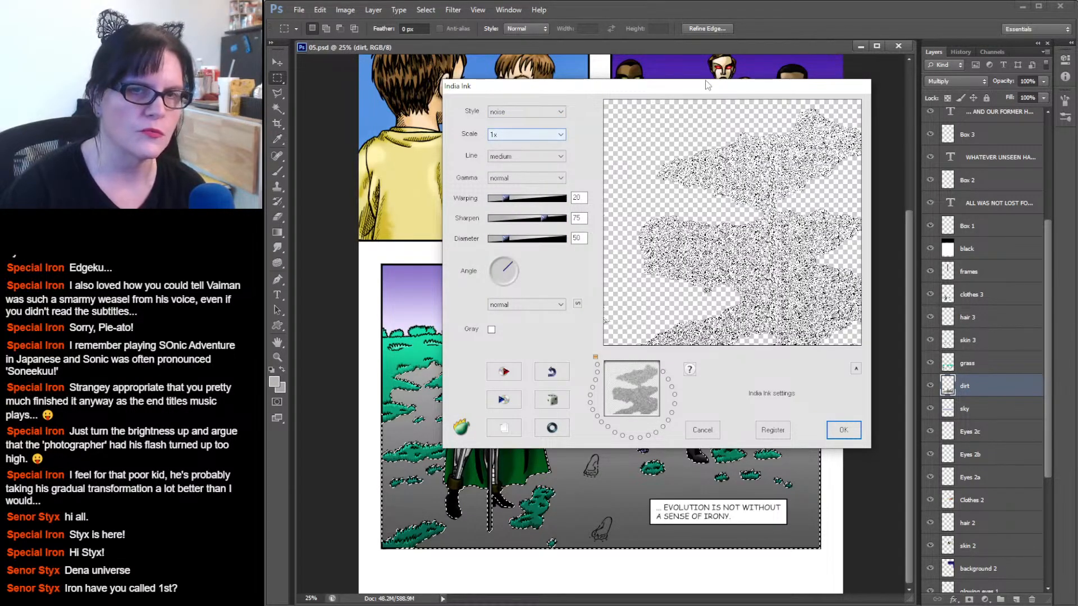
left_click_drag(723, 87, 627, 73)
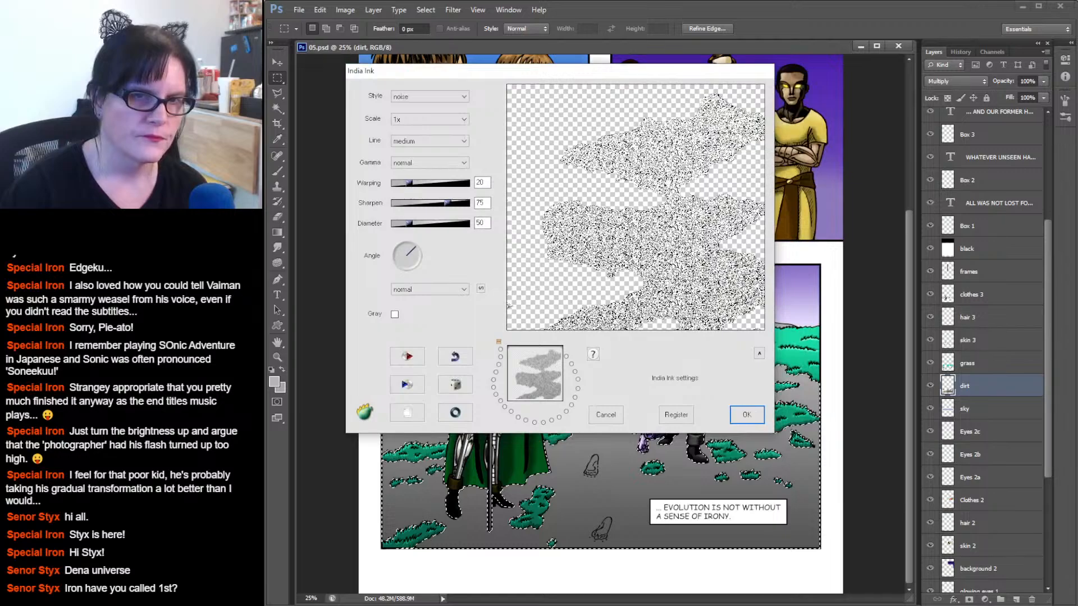
left_click_drag(673, 205, 674, 154)
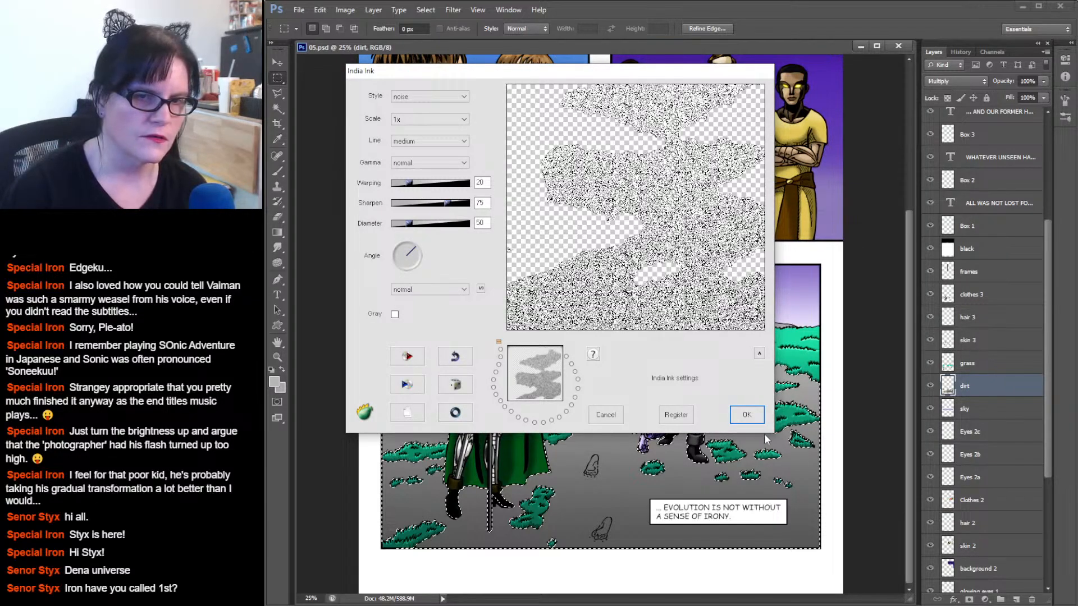
left_click(748, 415)
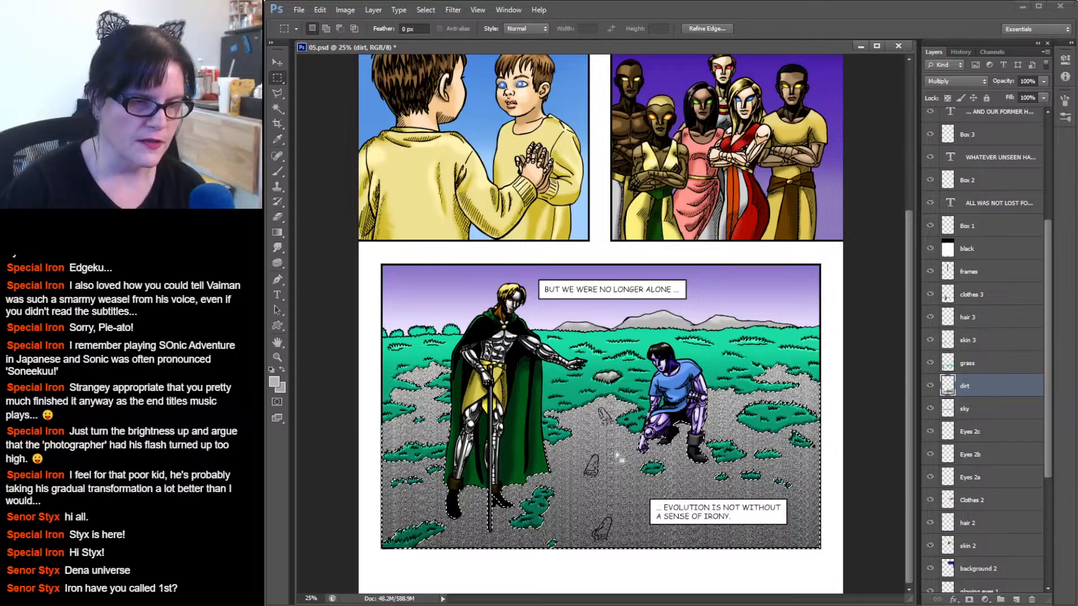
left_click(277, 356)
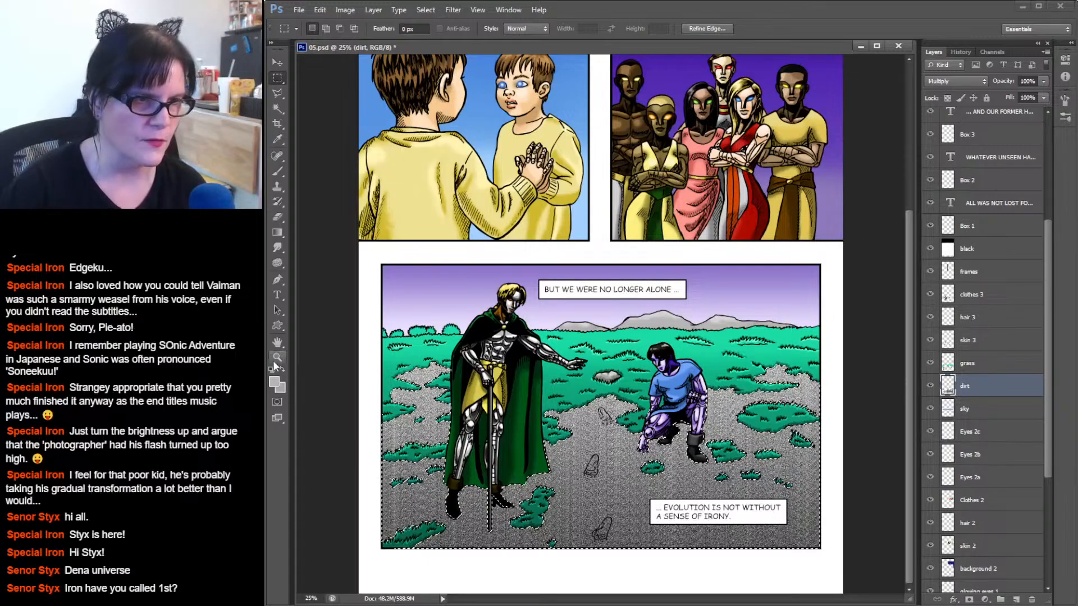
left_click(613, 459)
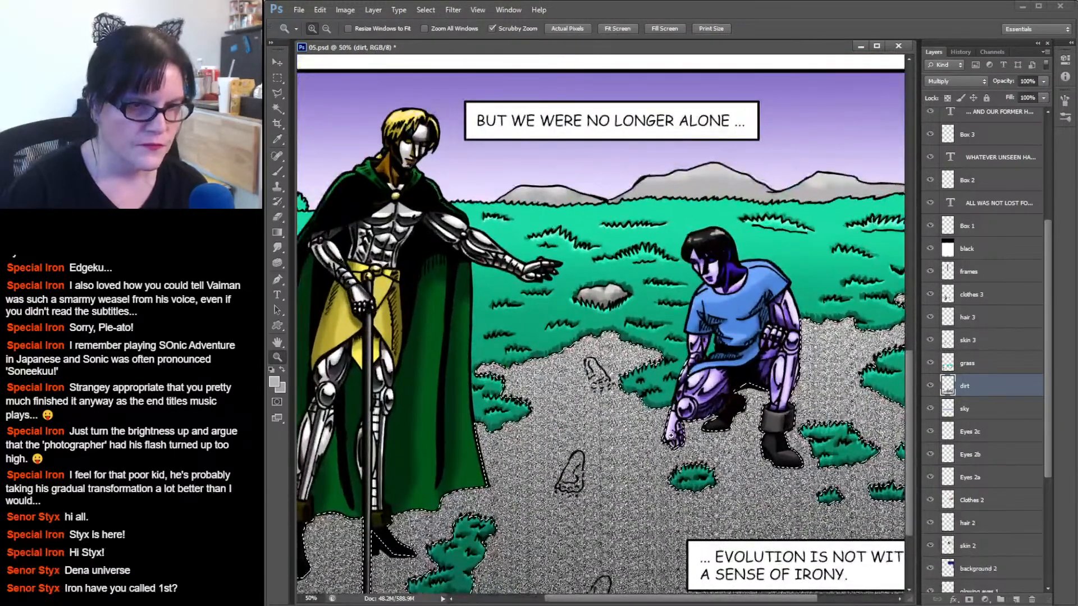
key("alt")
left_click(596, 407, "alt")
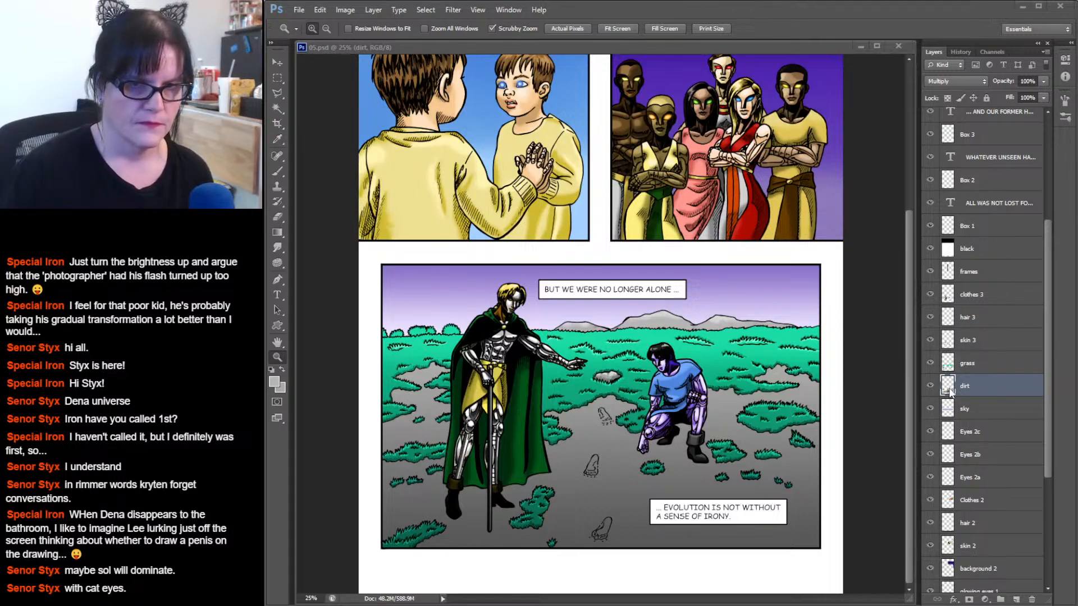
Try darkening the ground with a Multiply copy of the selected dirt on a new layer, and delete that layer.
left_click(798, 43)
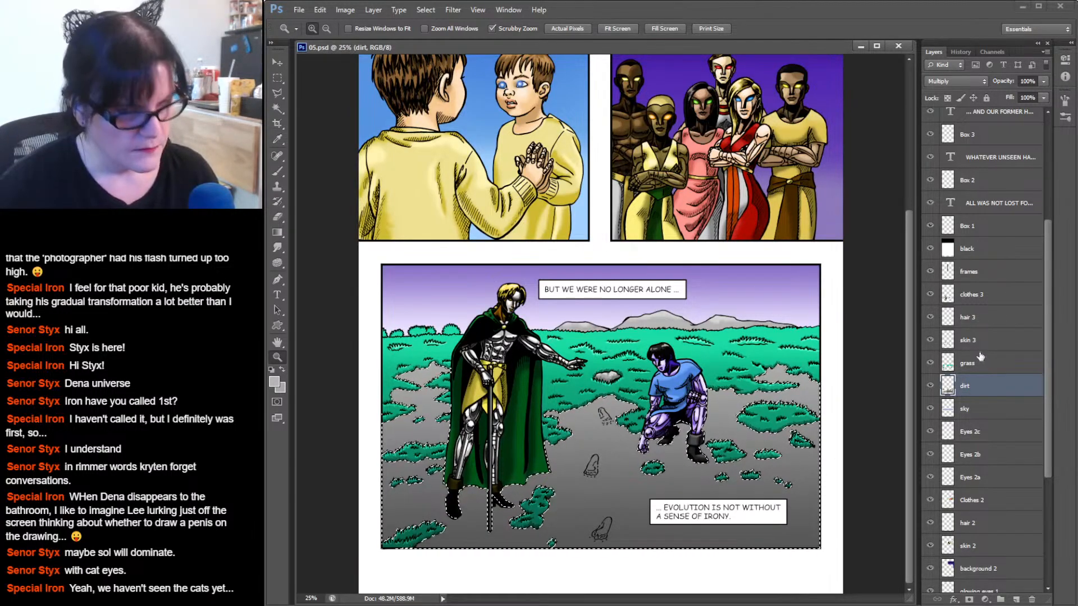
key("ctrl+j")
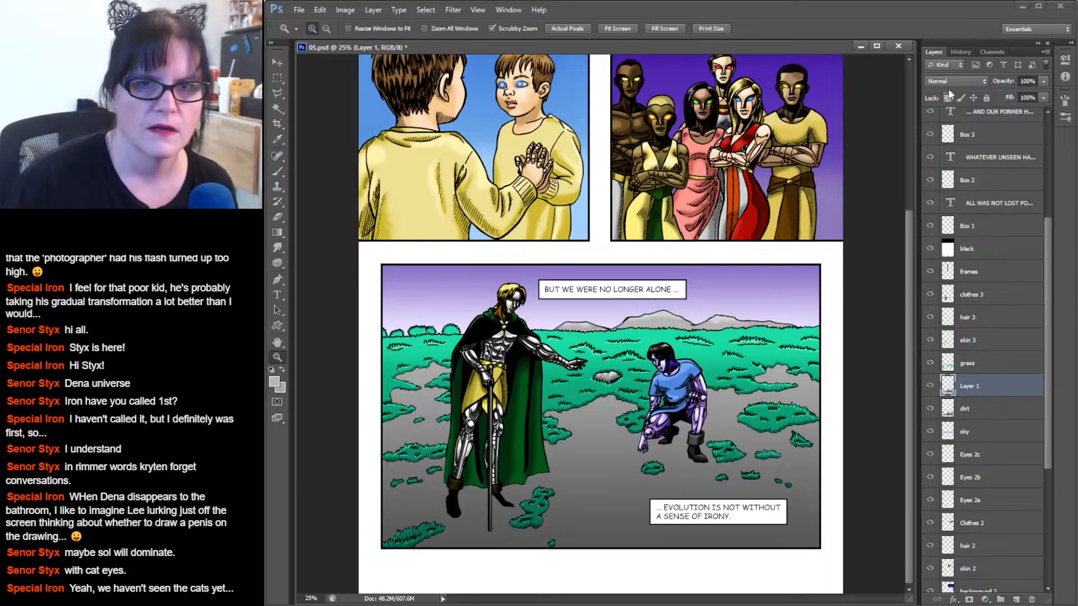
left_click(982, 84)
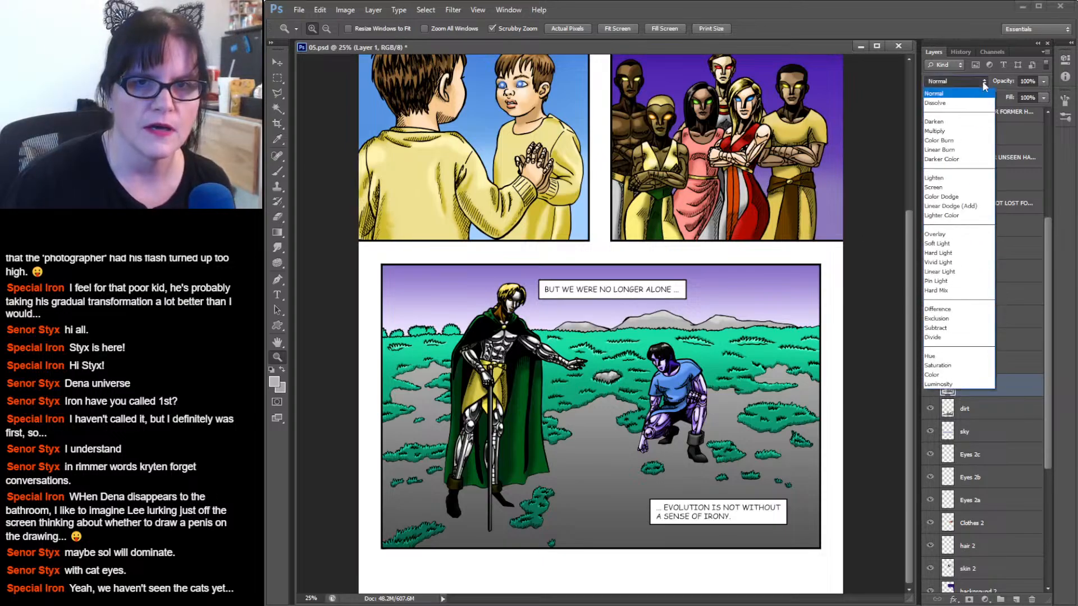
left_click(971, 132)
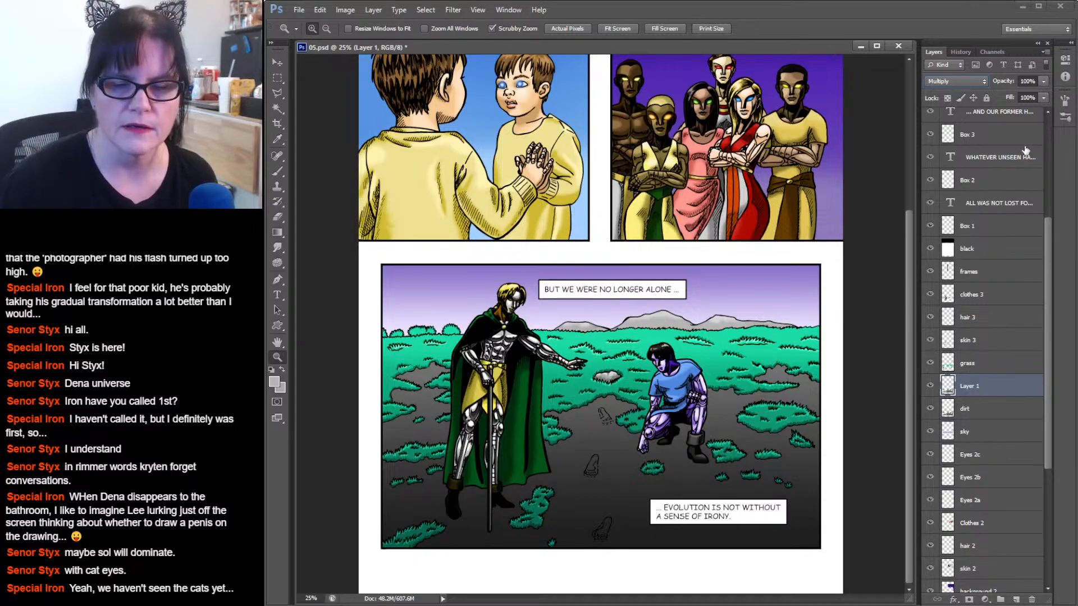
left_click(1032, 599)
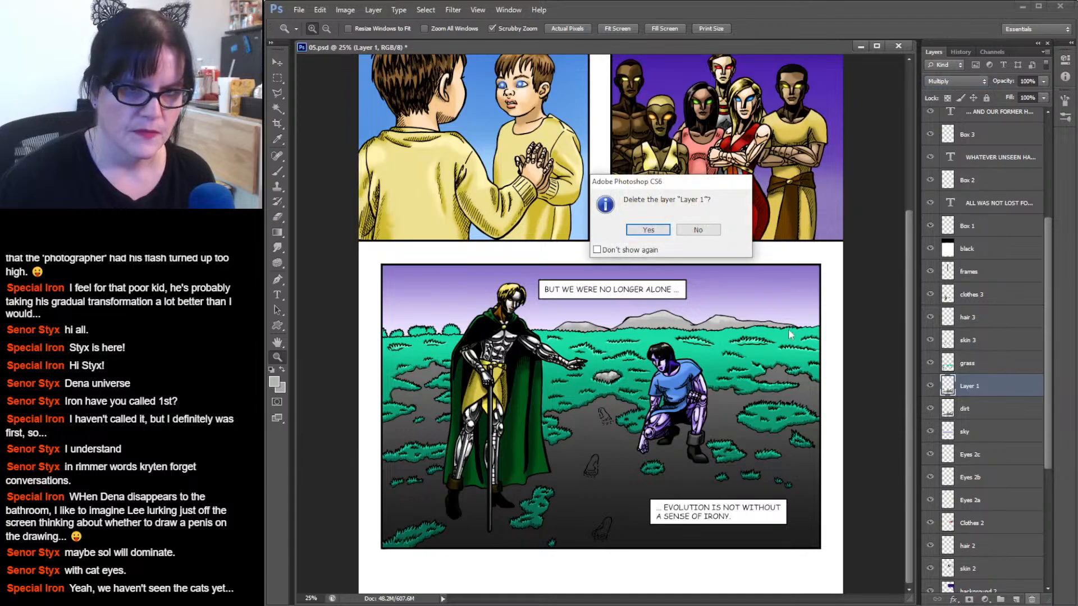
left_click(649, 230)
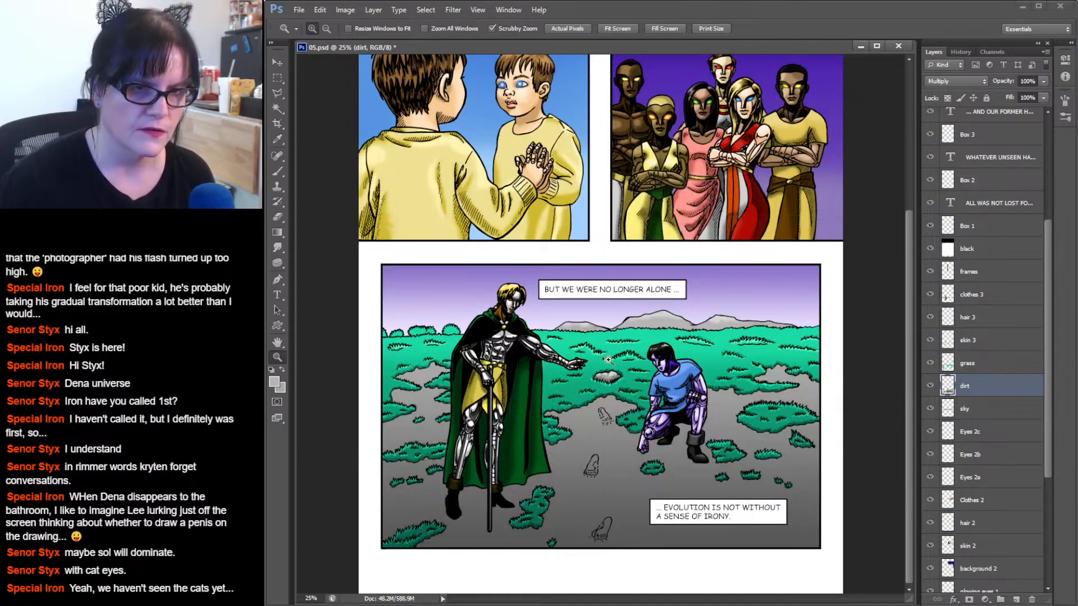
Sample the ground's grey at the lowest footprint and set the foreground colour to a darker grey, #3f3f3f.
left_click(623, 428)
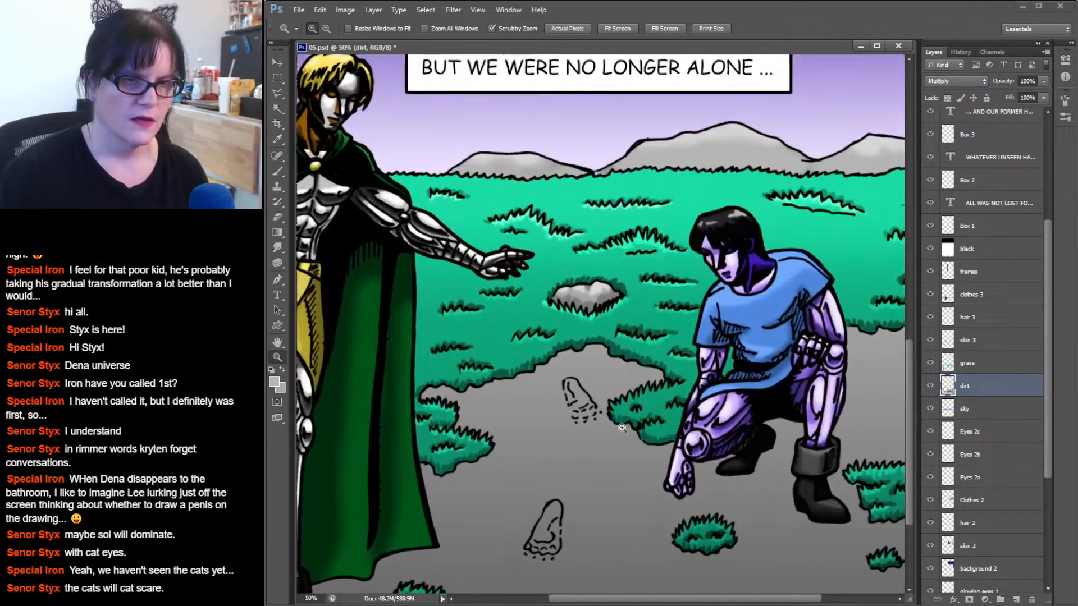
left_click_drag(616, 375, 694, 172)
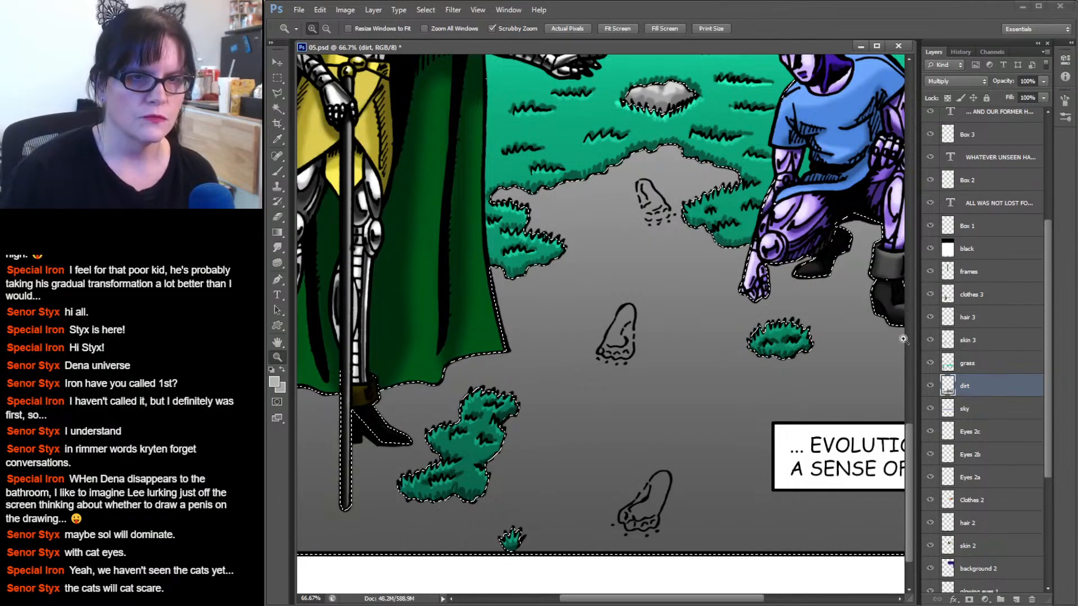
left_click(279, 137)
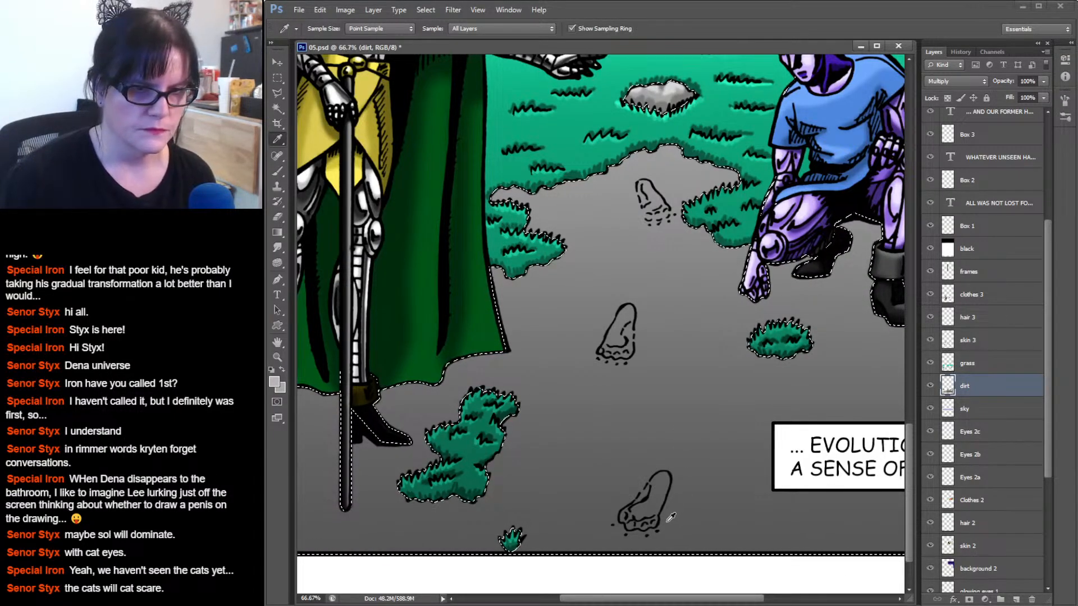
left_click(662, 483)
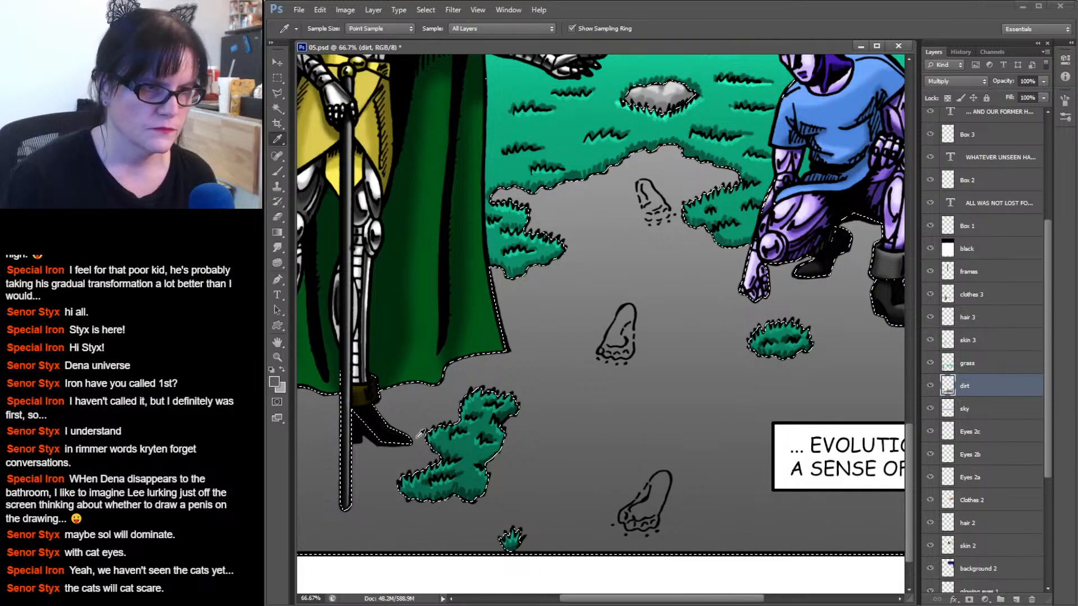
left_click(275, 382)
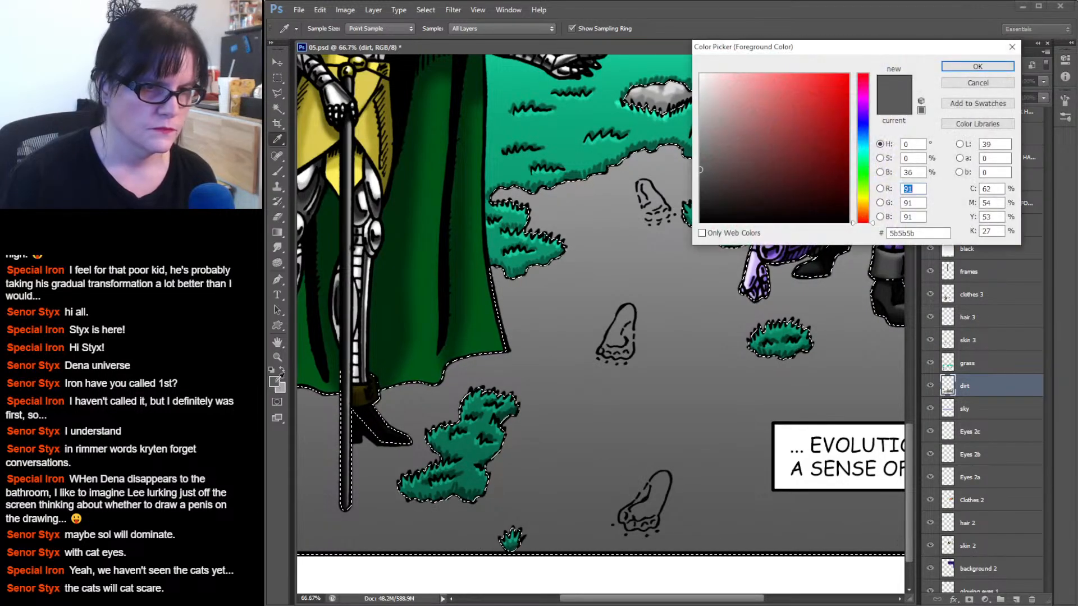
left_click(977, 83)
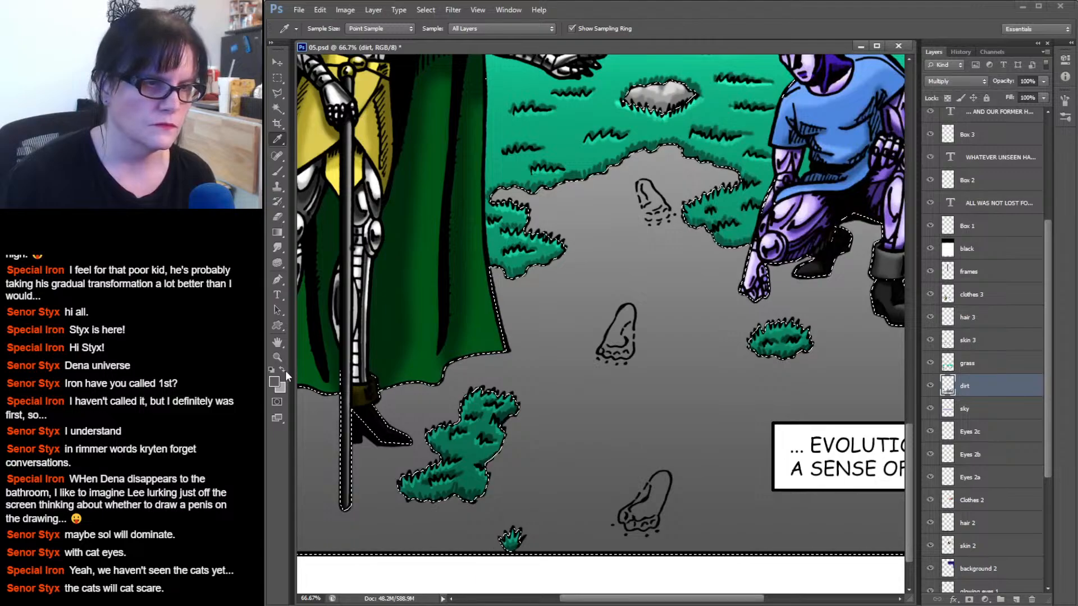
left_click(275, 382)
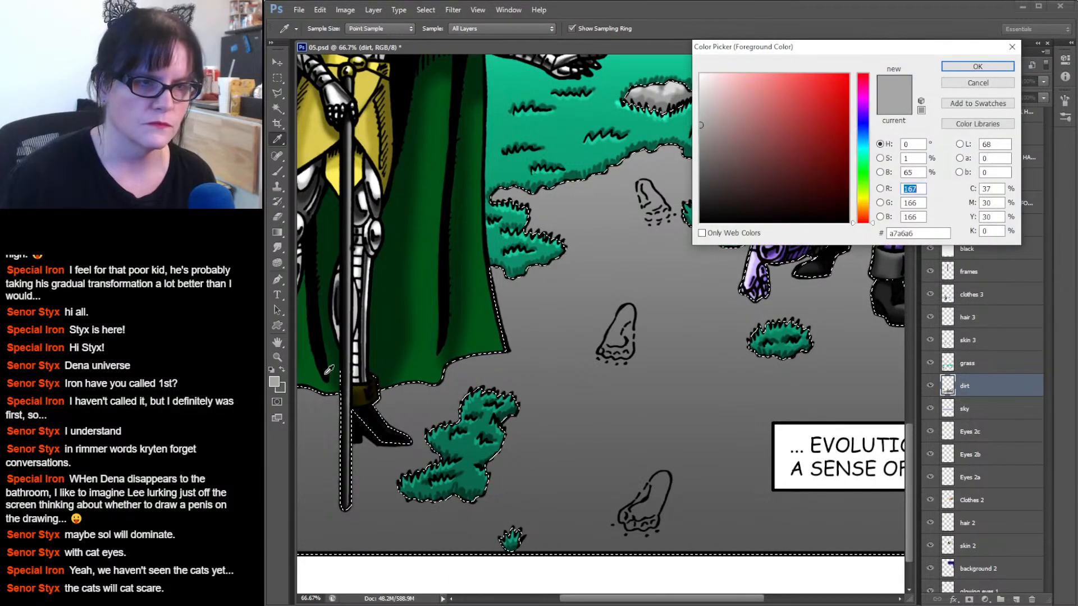
left_click(285, 386)
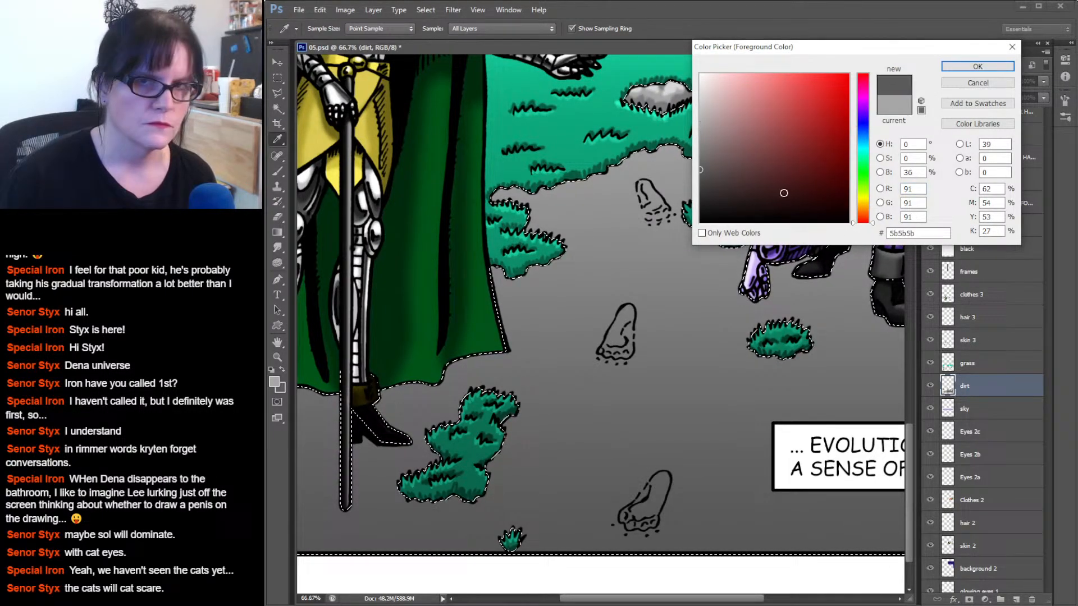
left_click(977, 85)
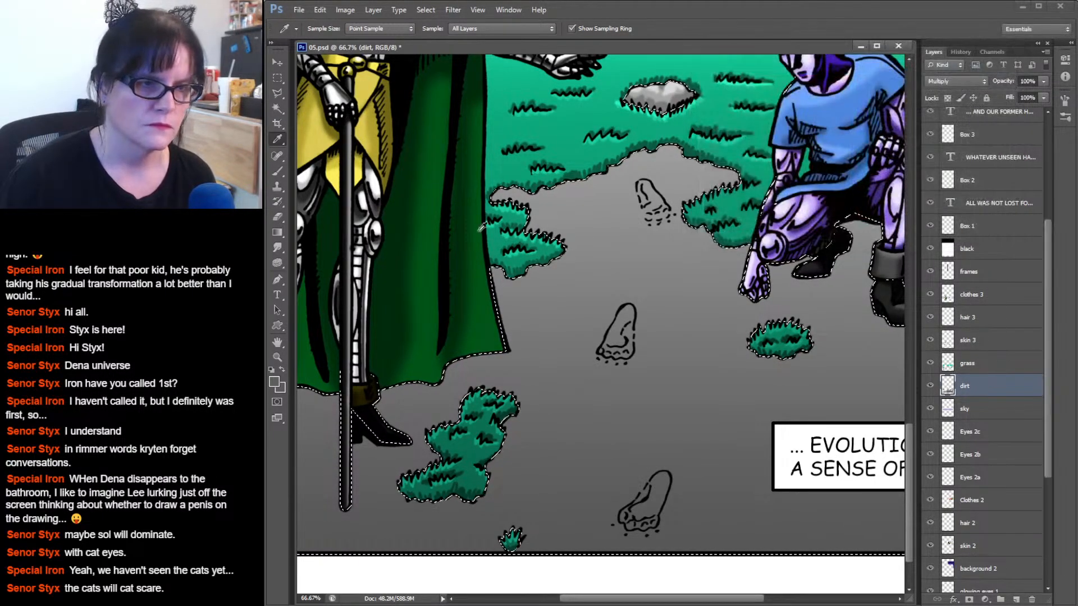
left_click(277, 384)
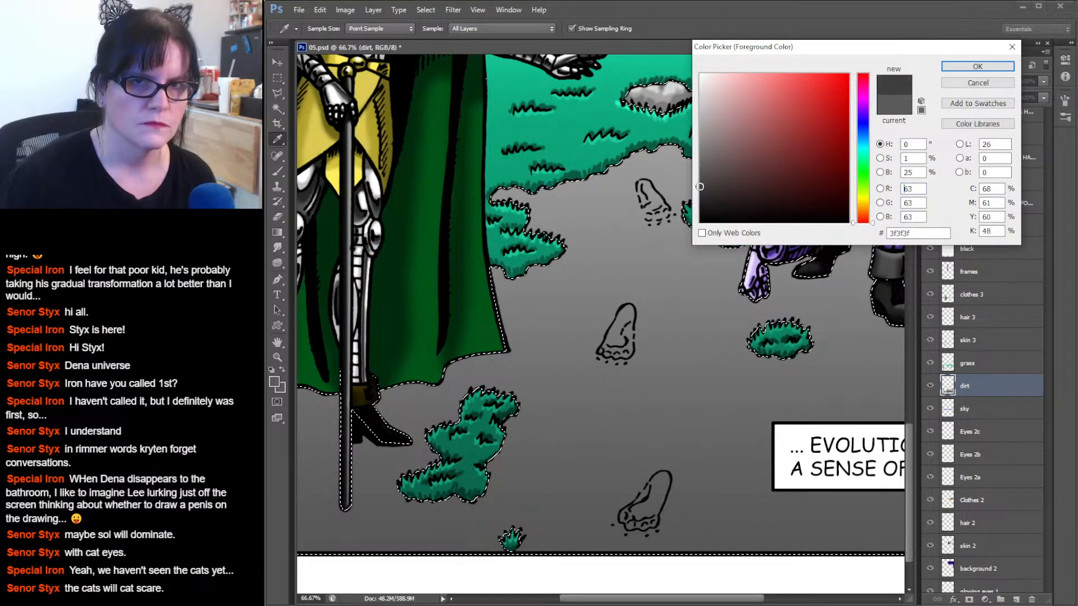
left_click(962, 66)
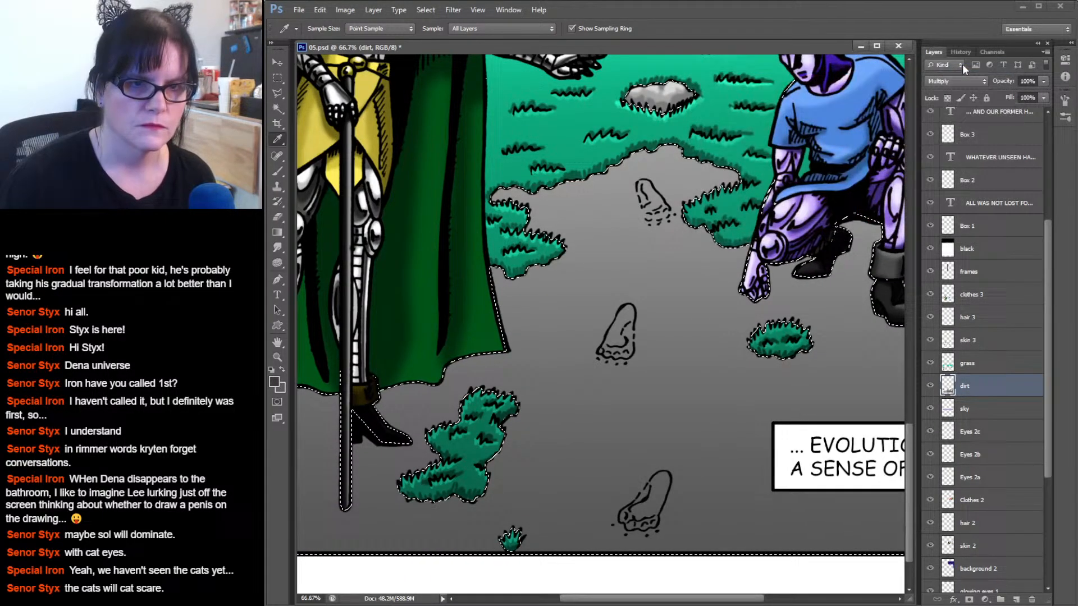
Try shading the middle footprint on the dirt layer with a soft round 14 px brush.
left_click(277, 171)
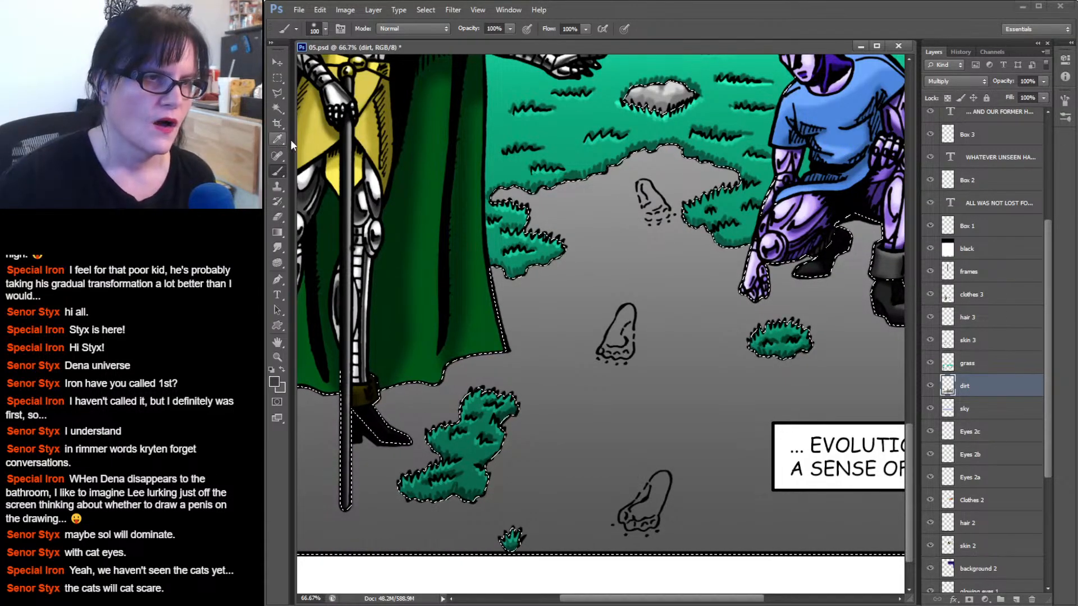
left_click(326, 28)
left_click_drag(402, 150, 400, 129)
left_click(346, 135)
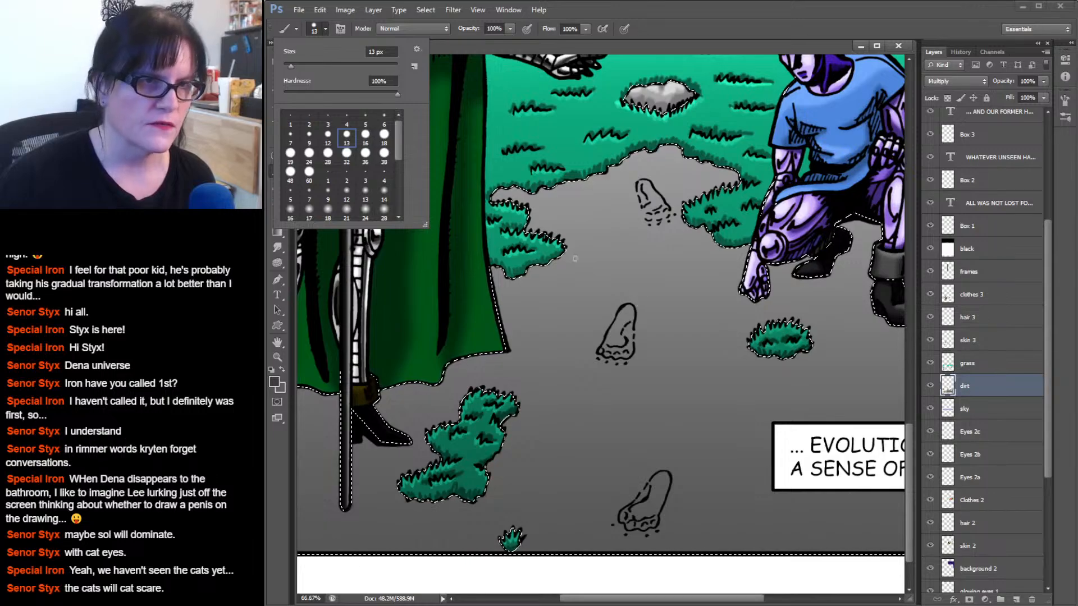
left_click(391, 144)
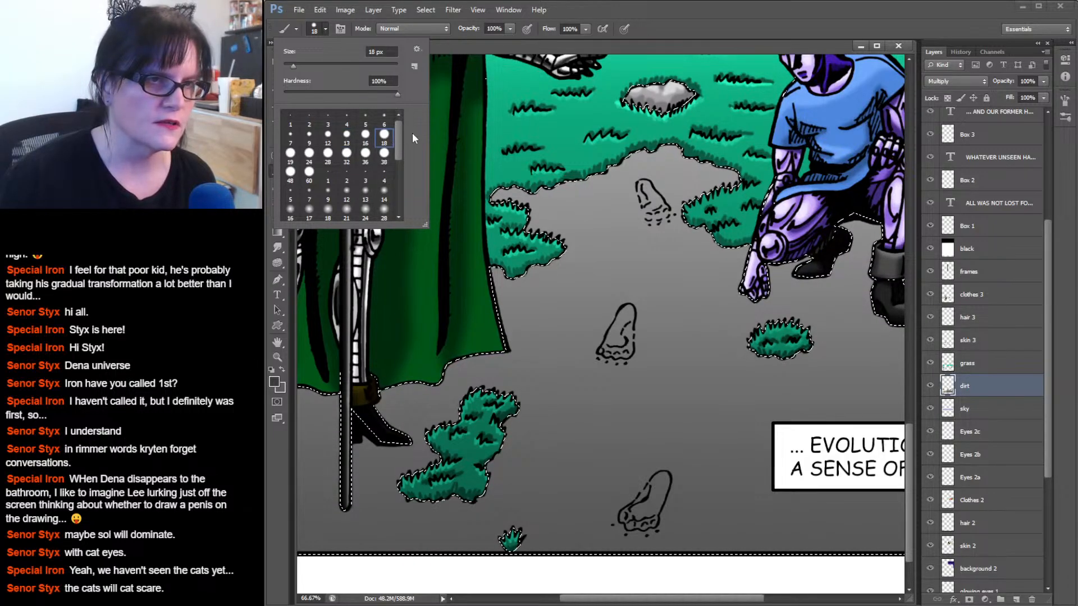
left_click_drag(400, 135, 406, 158)
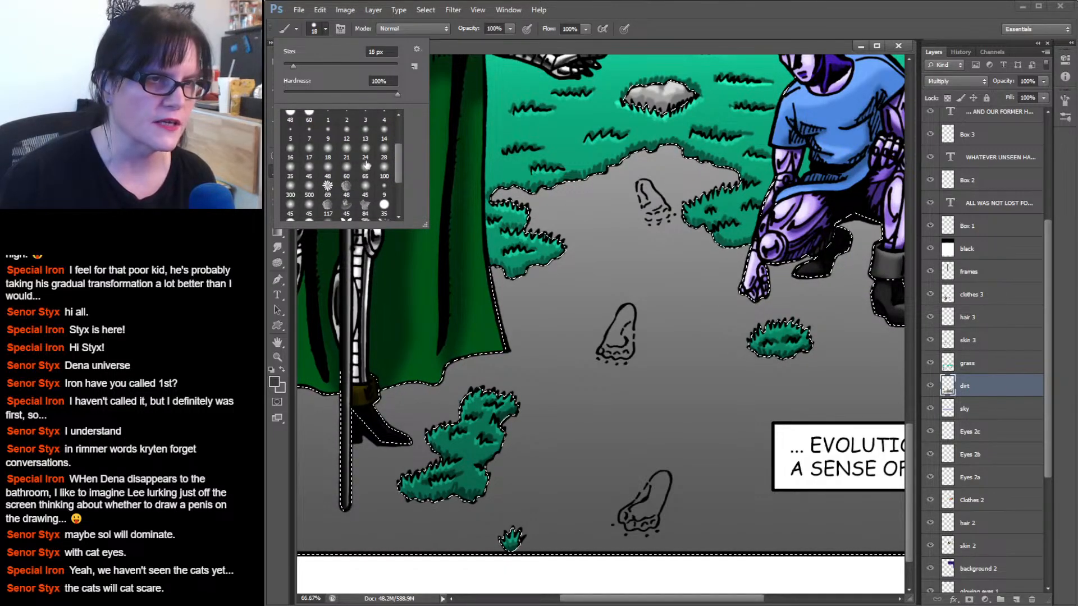
left_click(384, 134)
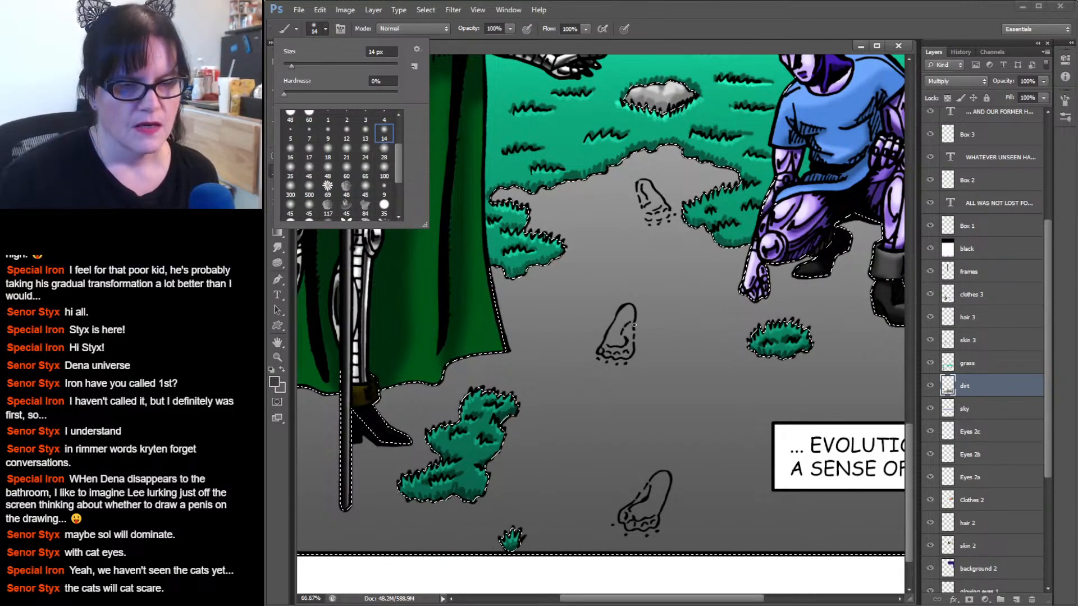
left_click_drag(605, 343, 601, 348)
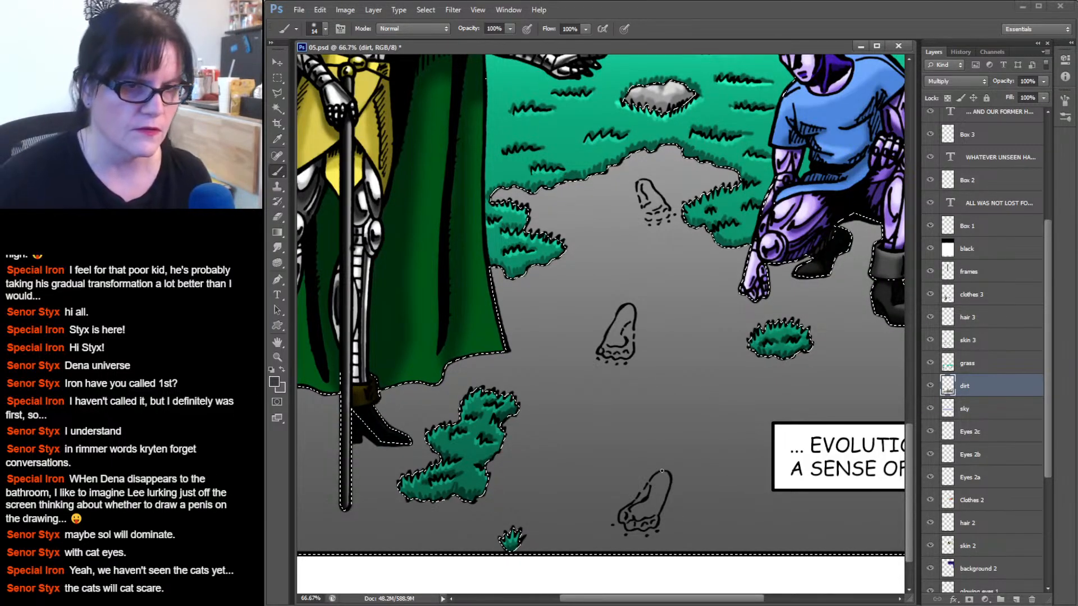
Try shading the lowest footprint with a soft round 21 px brush, and undo the stroke.
left_click(325, 28)
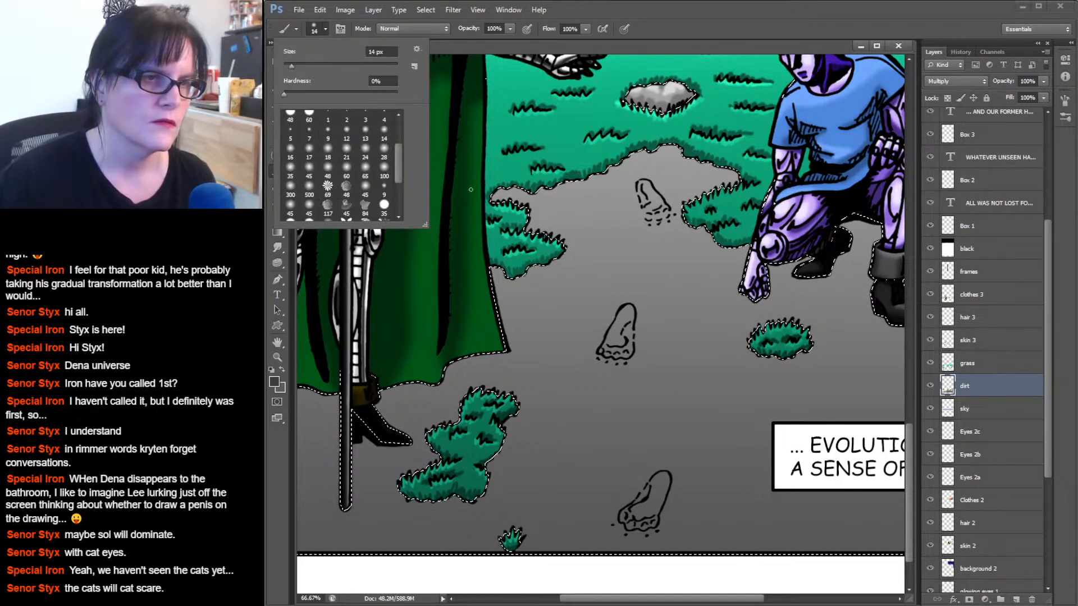
left_click(346, 150)
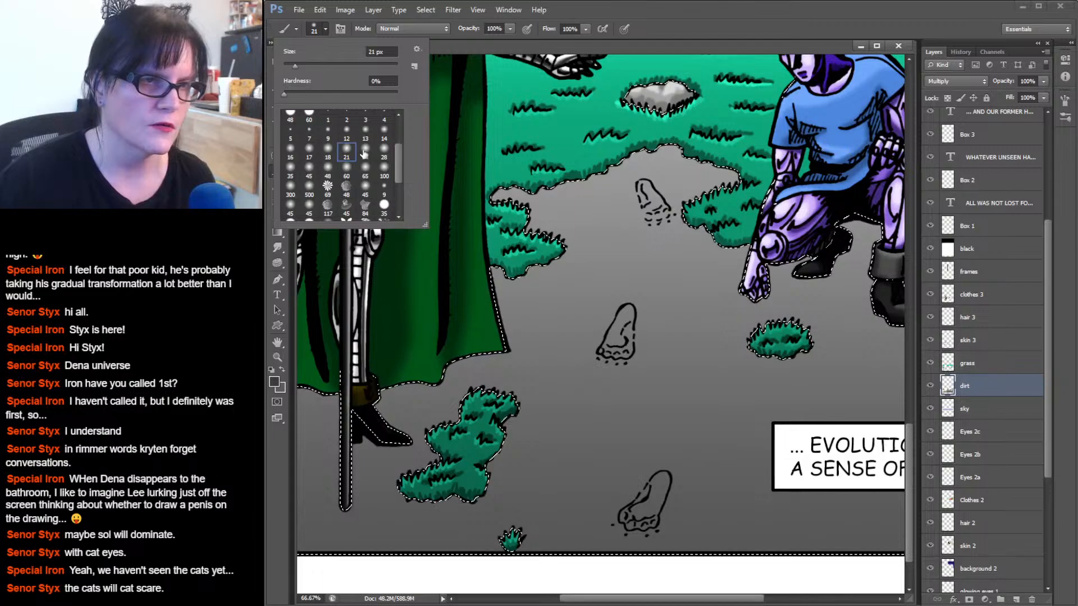
left_click_drag(646, 488, 639, 498)
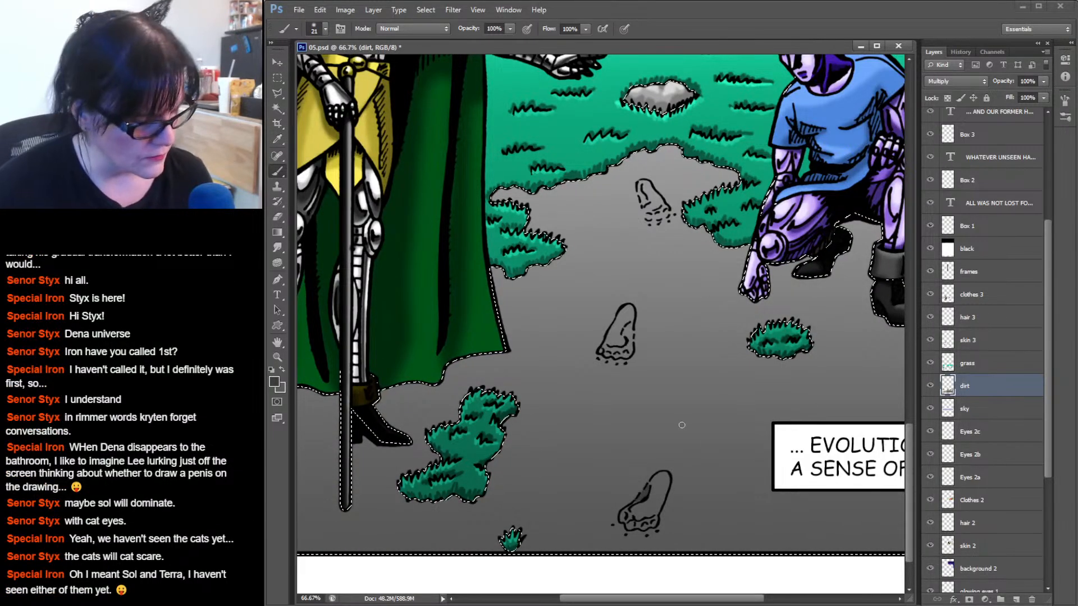
key("ctrl+z")
Shade the inside of the lowest footprint in dark grey with a soft round 45 px brush.
left_click(325, 29)
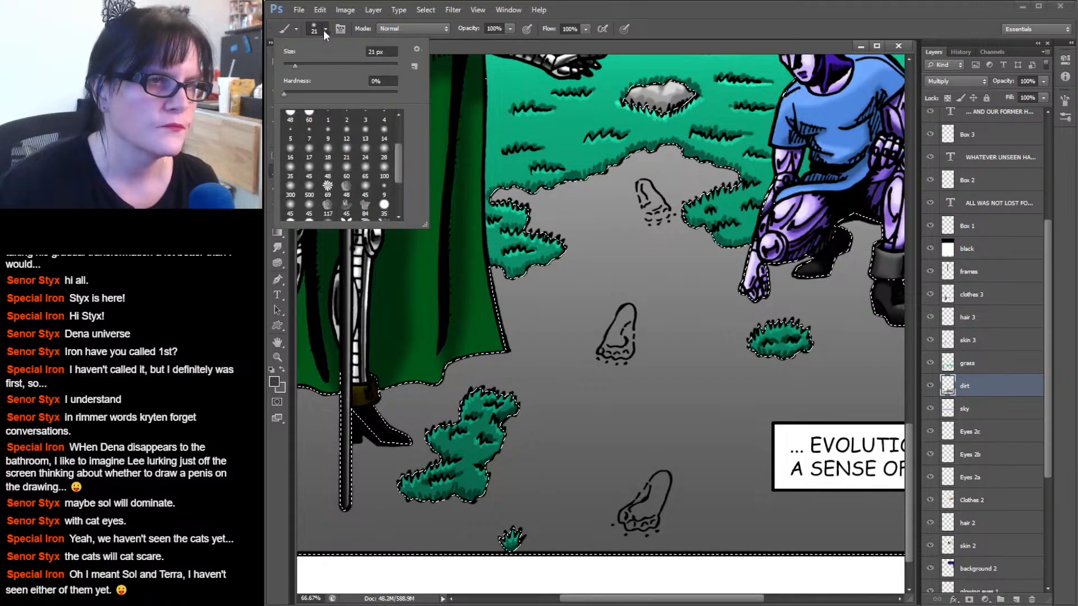
left_click(308, 170)
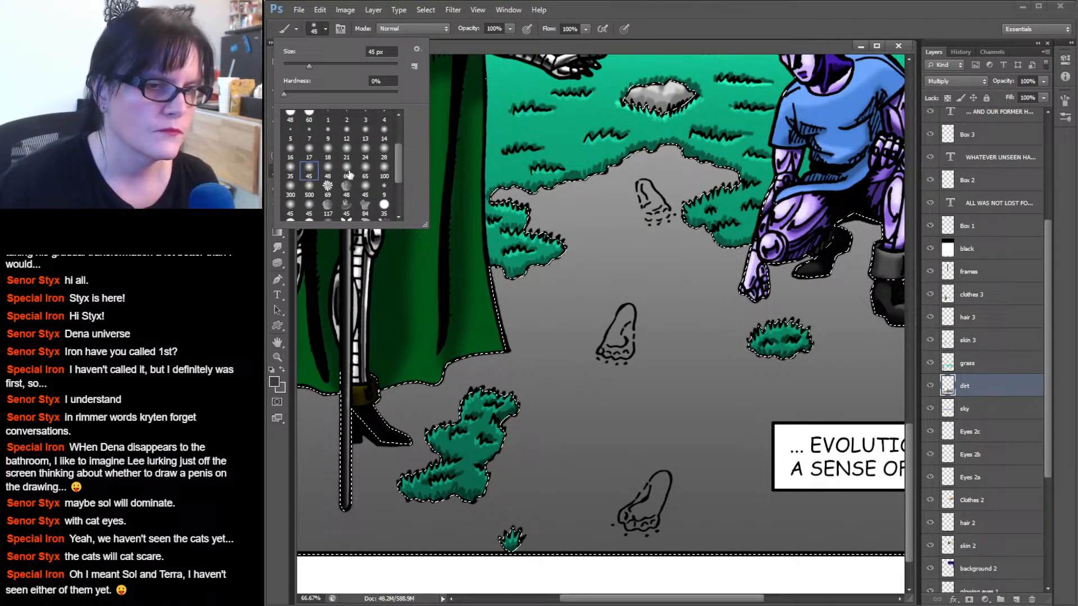
left_click(664, 473)
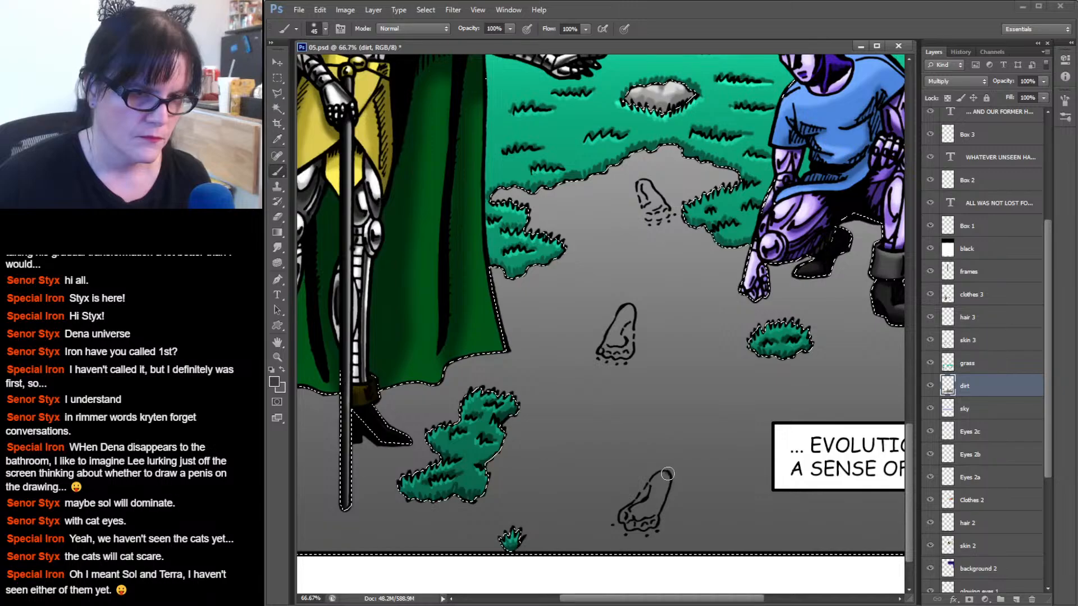
left_click_drag(658, 475, 623, 512)
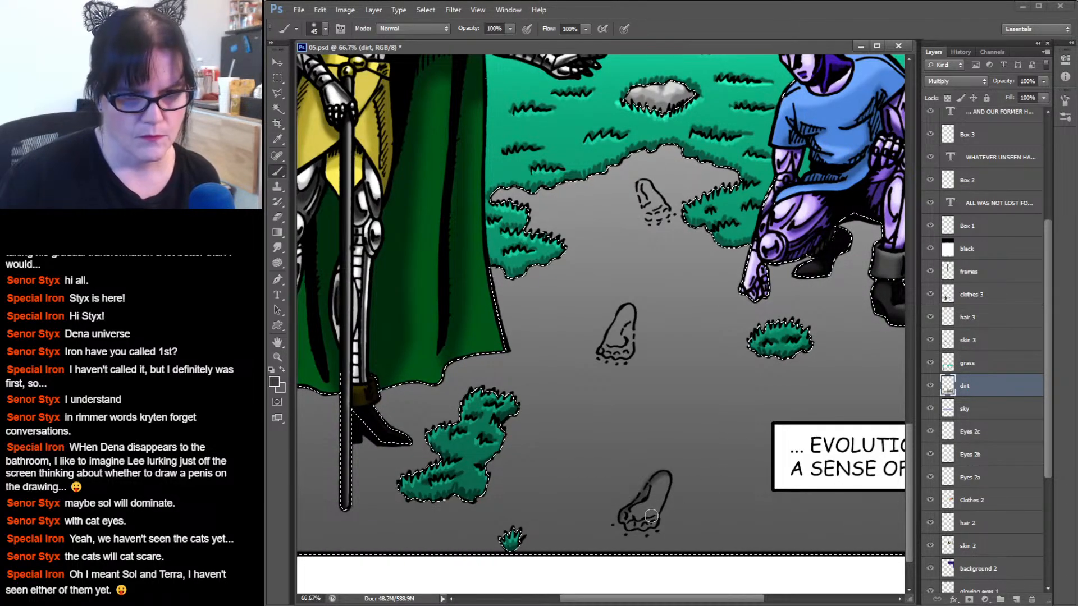
left_click_drag(657, 476, 629, 505)
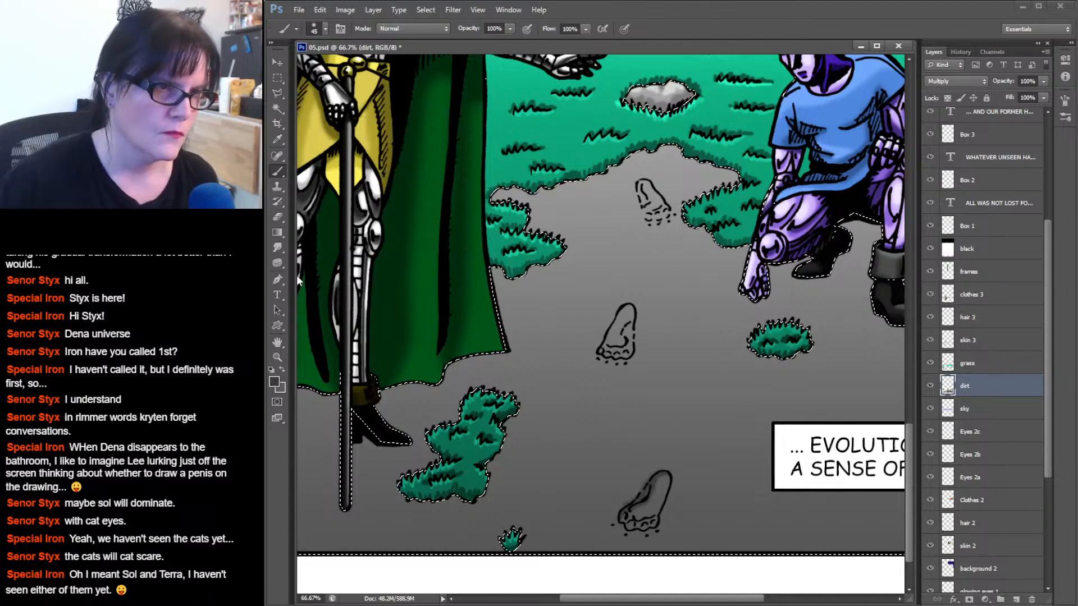
left_click(276, 247)
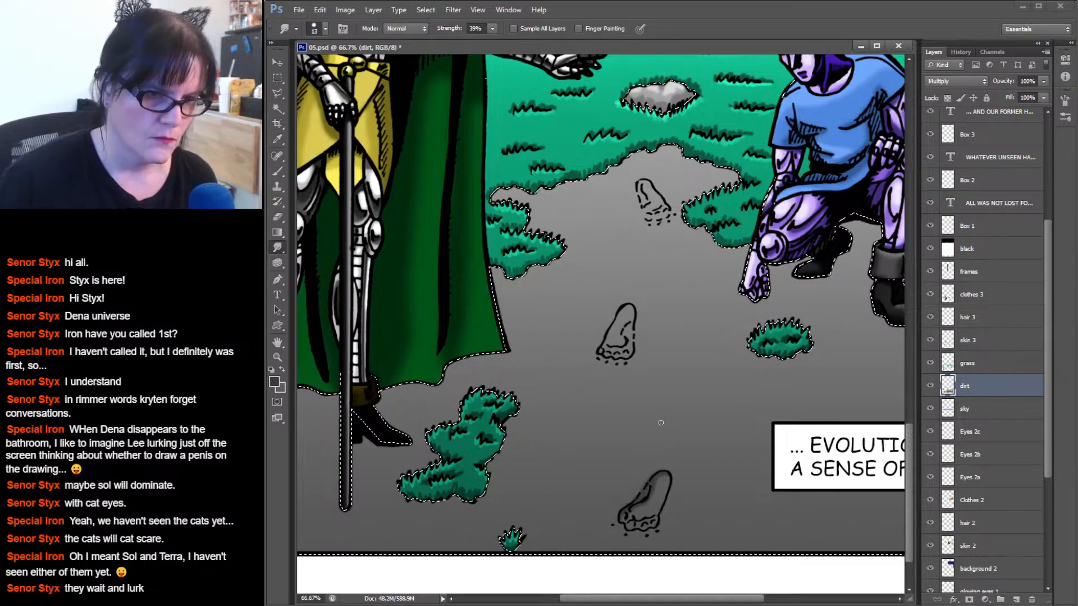
Brush a lighter grey, #868686, along the outer side and toe edge of the lowest footprint with the soft 45 px brush.
left_click(281, 175)
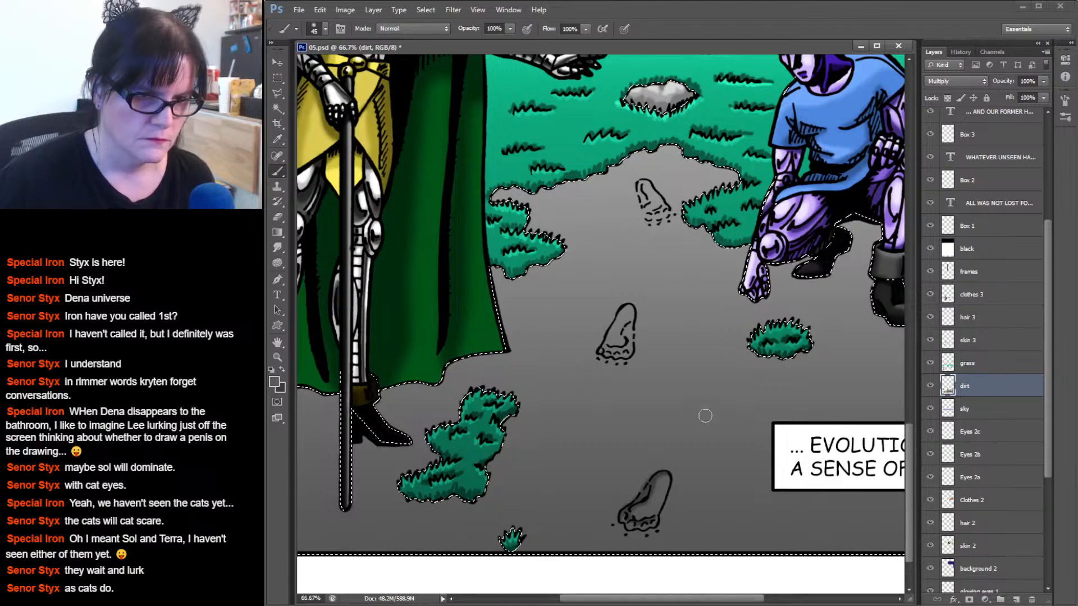
left_click(275, 382)
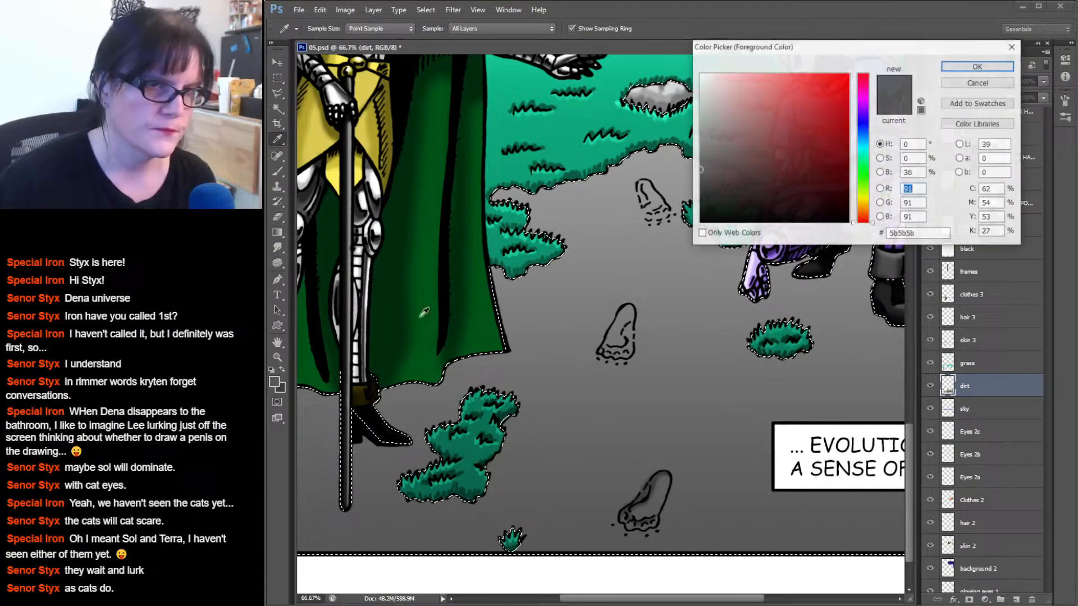
left_click(703, 143)
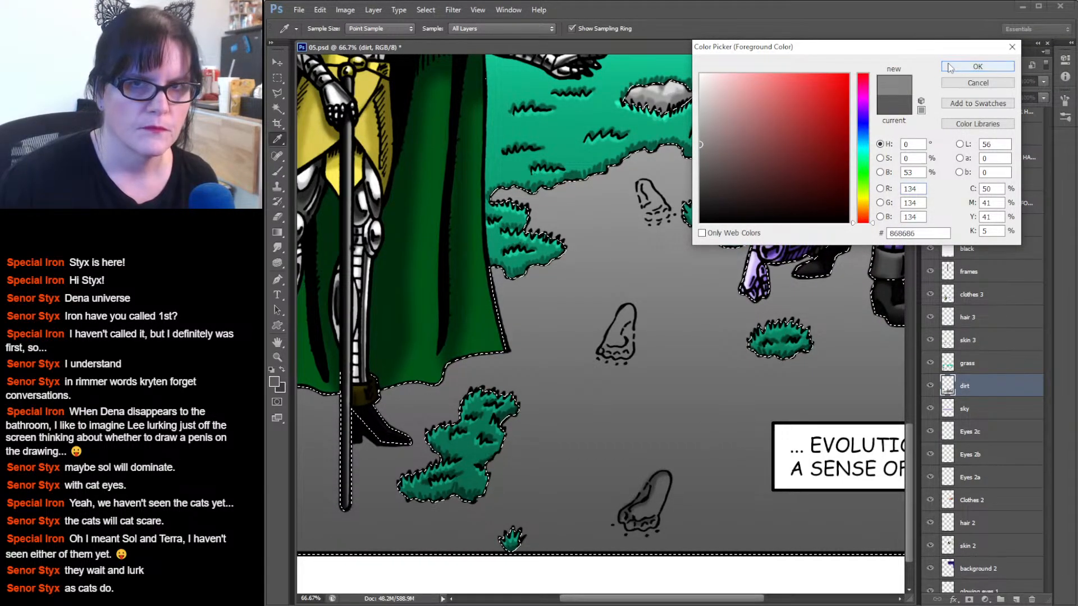
left_click(977, 67)
mouse_move(671, 481)
left_mouse_down()
mouse_move(666, 513)
mouse_move(644, 530)
left_mouse_up()
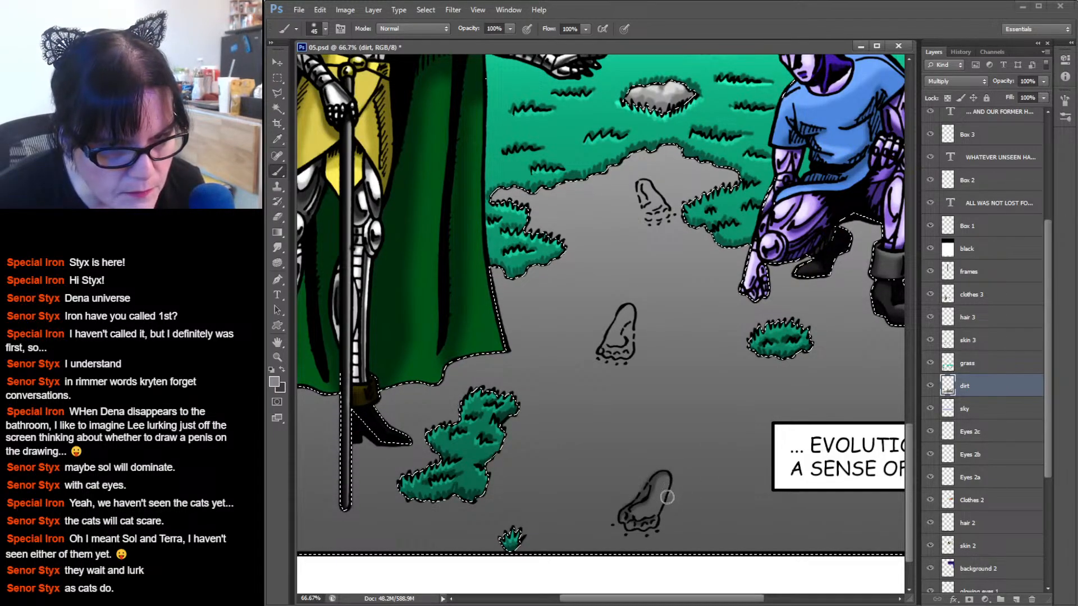
left_click_drag(666, 507, 646, 532)
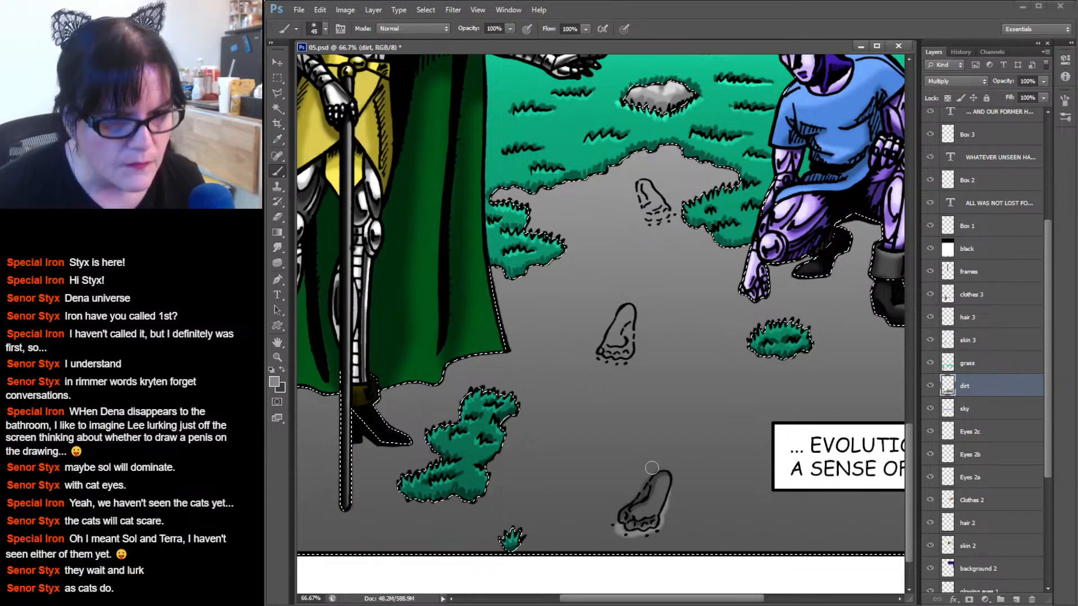
Add a light grey highlight inside the lowest footprint and blend its shading with the Smudge tool.
left_click(277, 247)
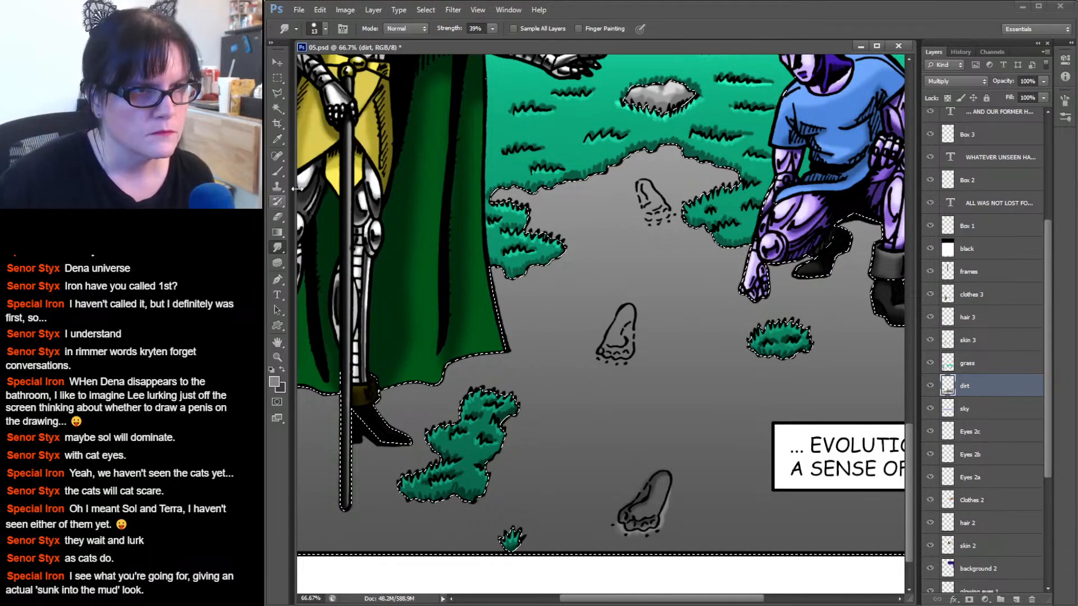
left_click(279, 171)
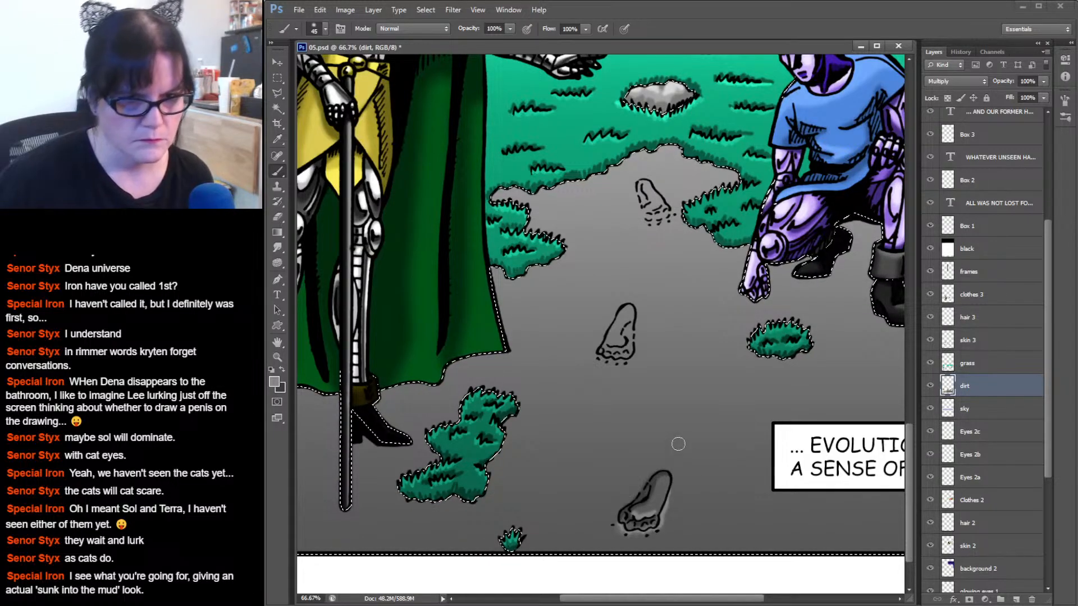
left_click(278, 247)
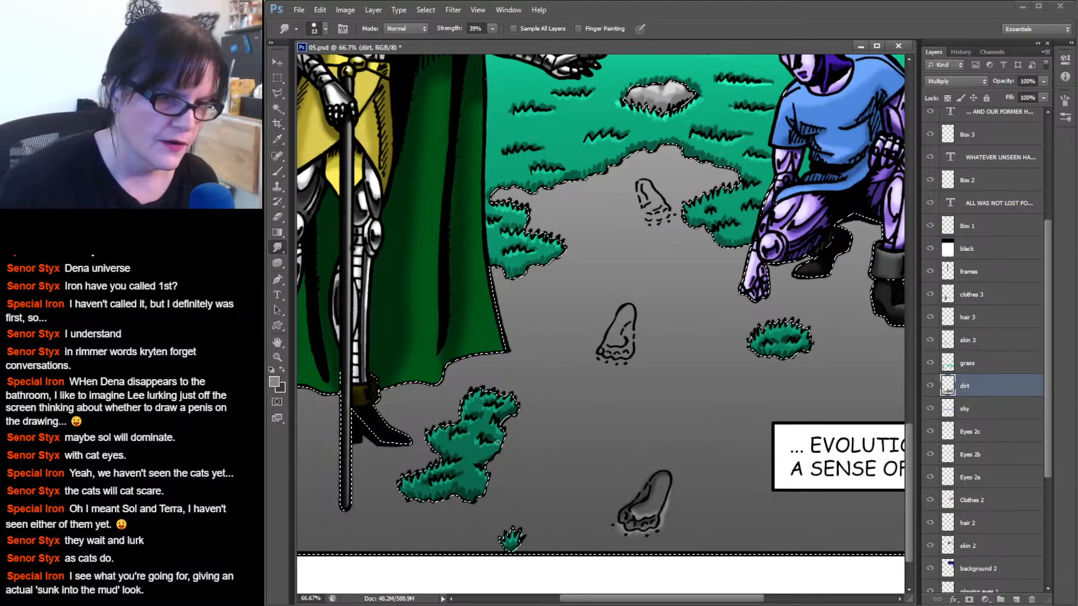
Sample the ground's grey beside the middle footprint and set the foreground colour to a darker grey, #484848.
left_click(277, 357)
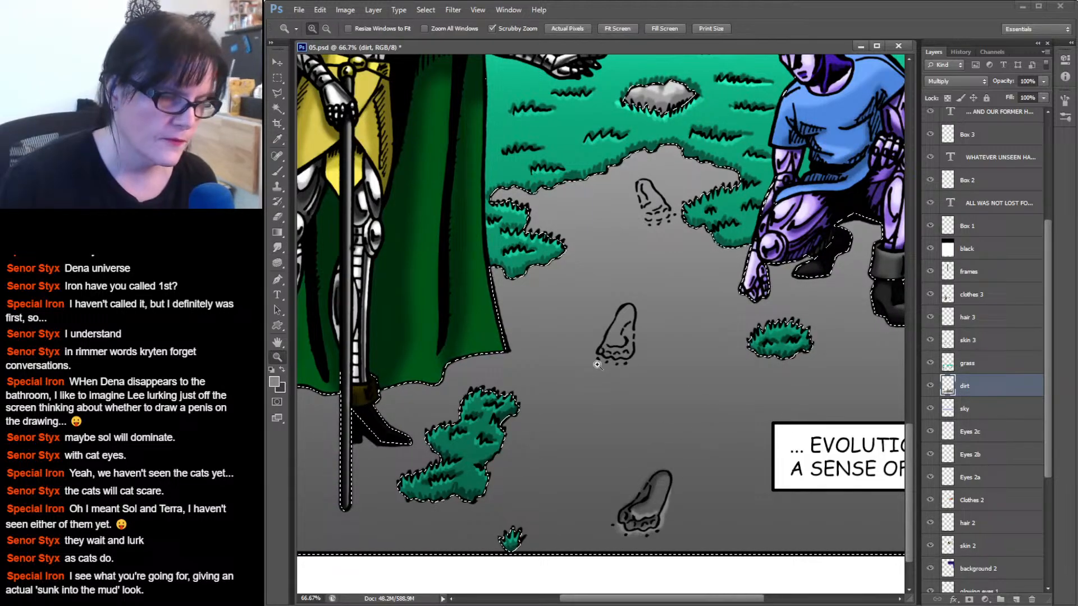
left_click(718, 387, "alt")
left_click(742, 406, "alt")
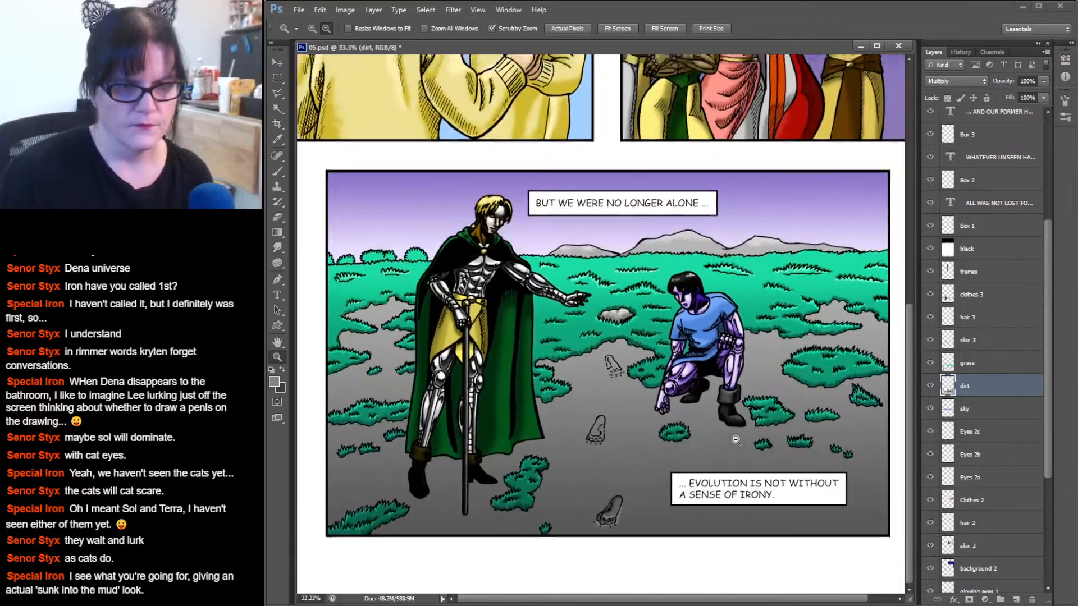
left_click(730, 409, "alt")
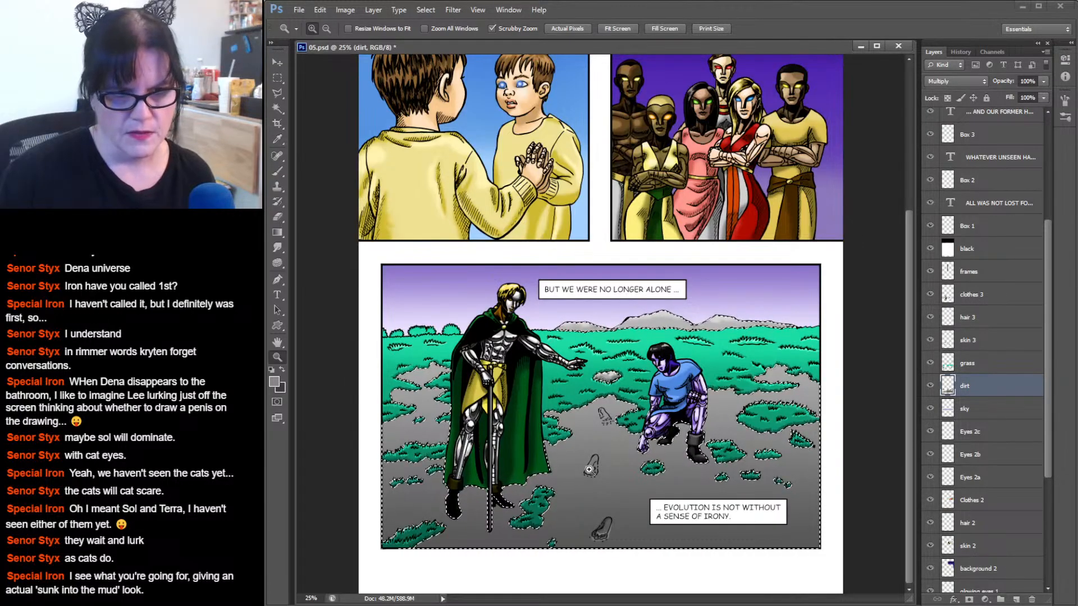
left_click_drag(591, 470, 705, 356)
left_click(618, 466)
left_click(618, 455)
left_click(624, 446)
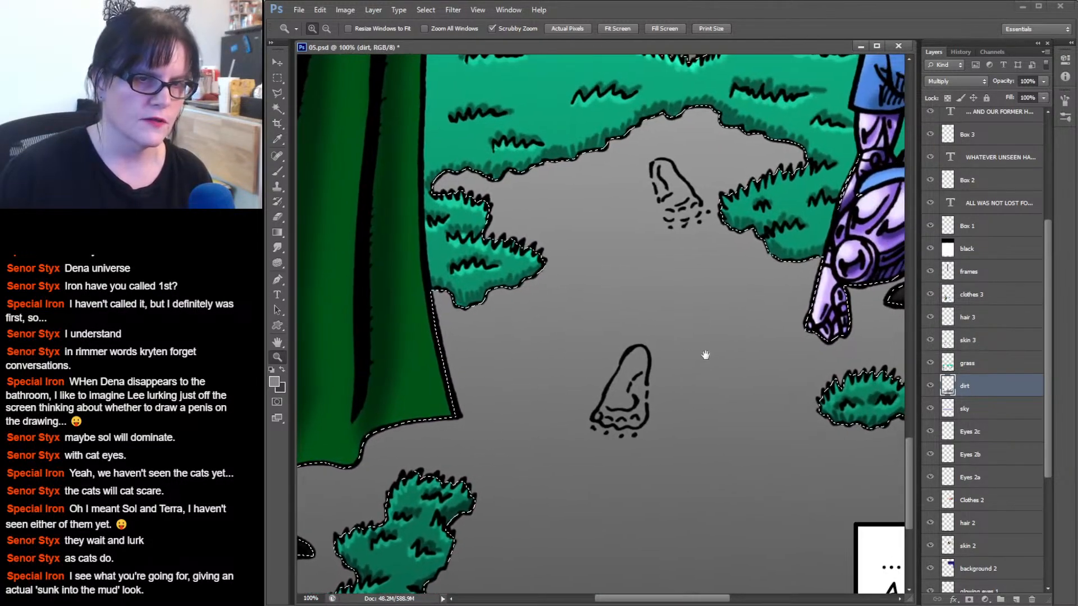
key("i")
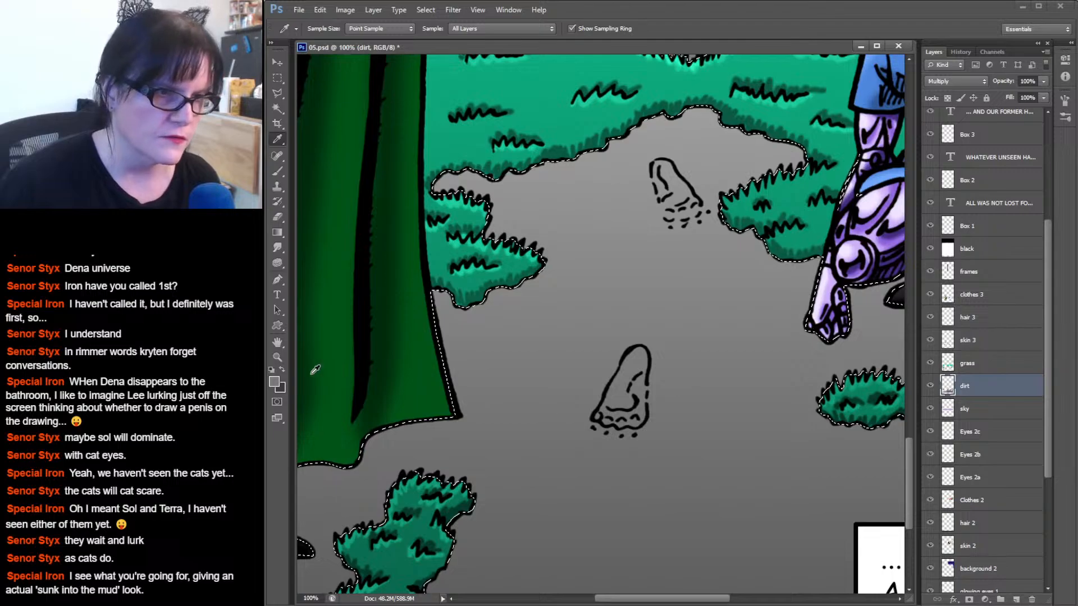
left_click(652, 391)
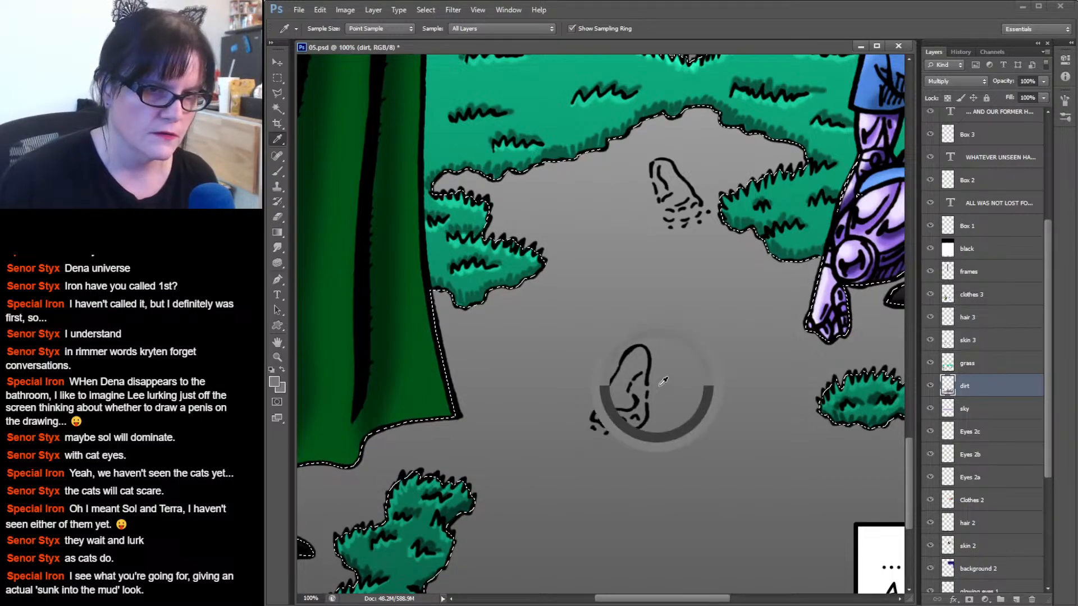
left_click(274, 383)
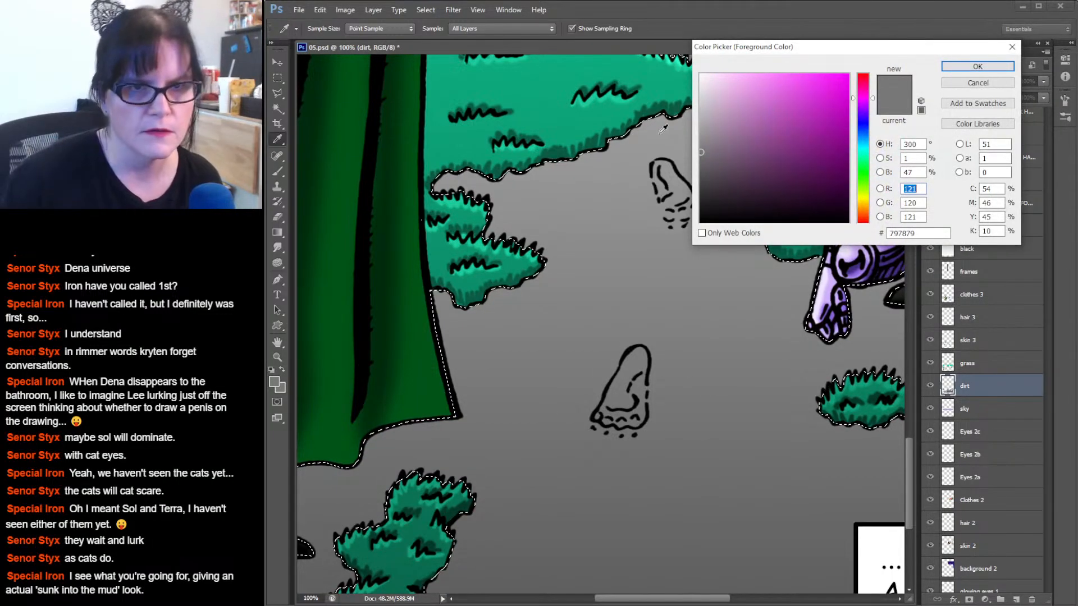
left_click(704, 178)
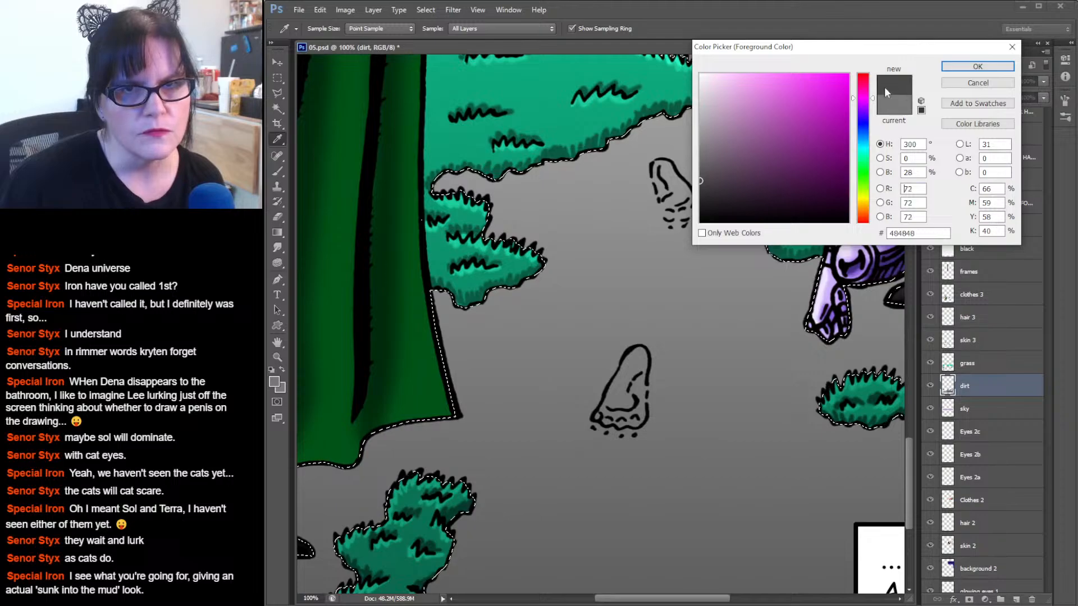
left_click(977, 66)
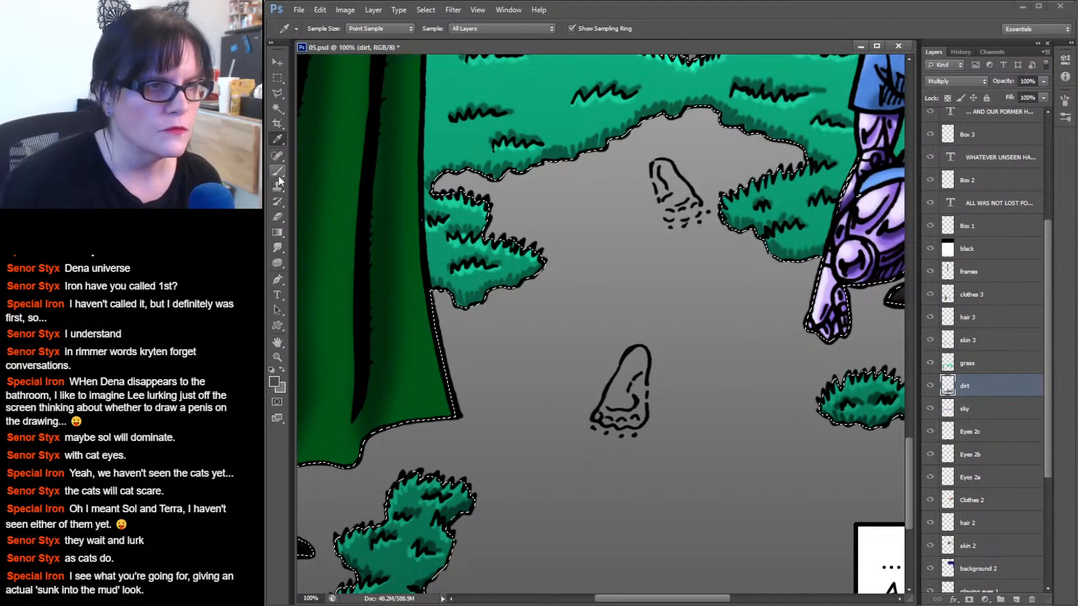
Shade the inside of the middle footprint in dark grey with a soft round 24 px brush.
left_click(278, 177)
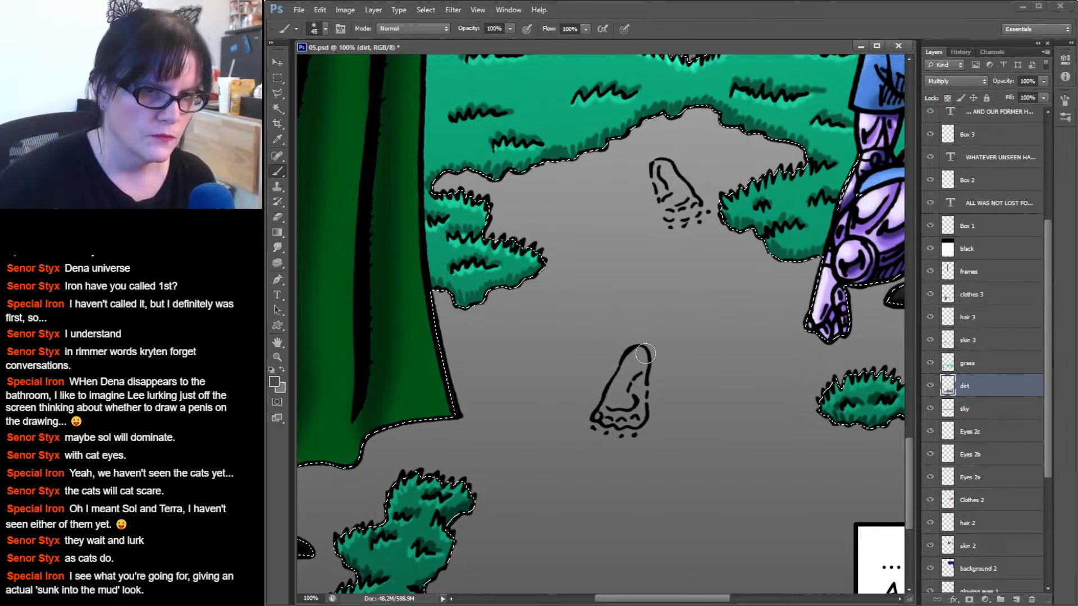
left_click(325, 30)
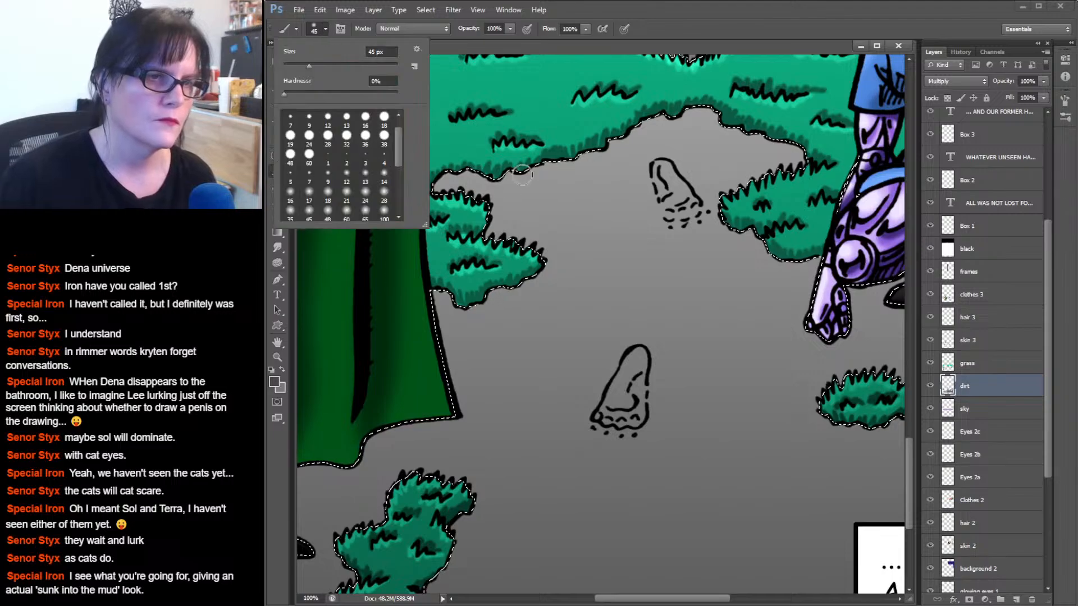
left_click(290, 213)
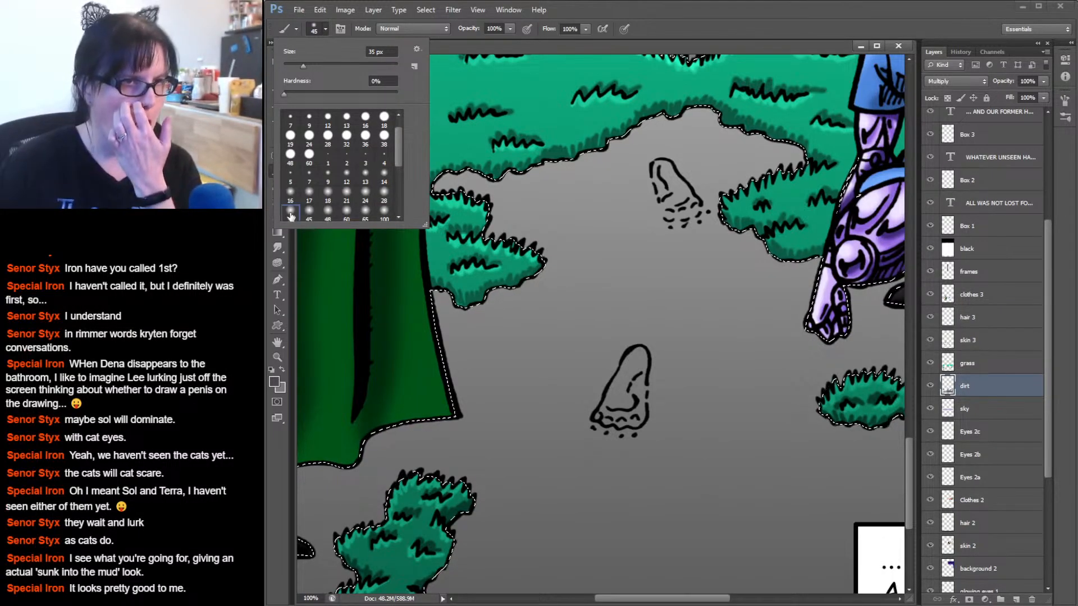
left_click(368, 193)
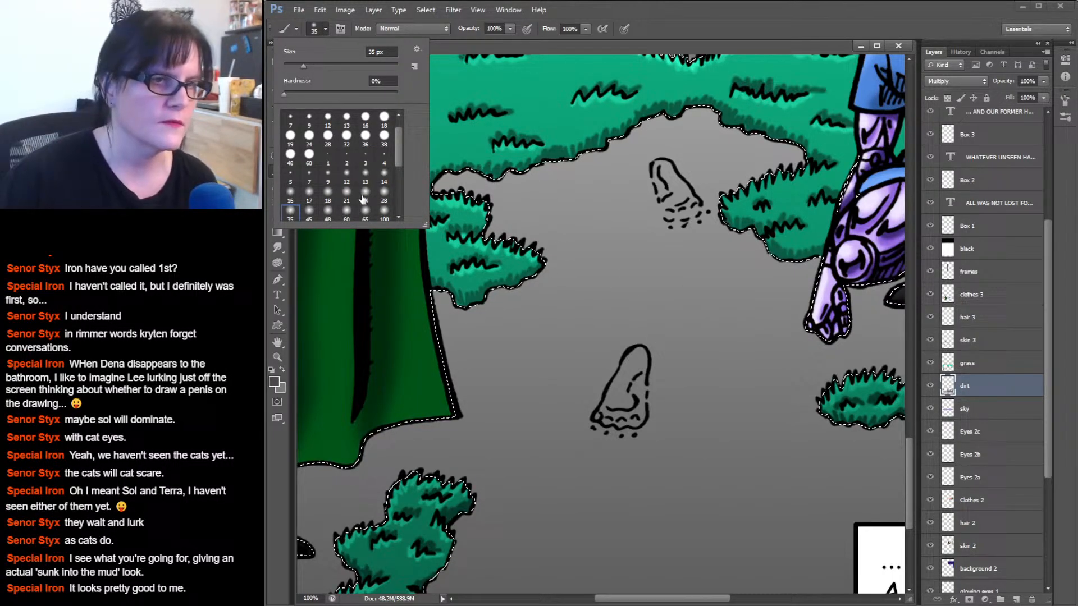
left_click(647, 352)
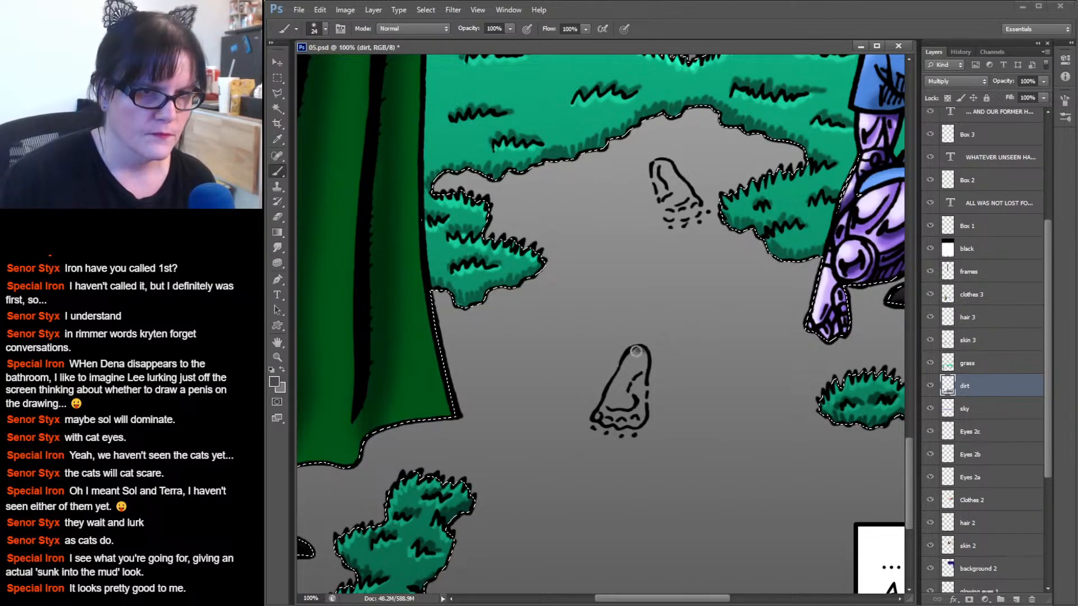
mouse_move(639, 348)
left_mouse_down()
mouse_move(598, 415)
mouse_move(644, 388)
mouse_move(641, 377)
mouse_move(633, 392)
mouse_move(663, 354)
mouse_move(637, 387)
mouse_move(639, 405)
mouse_move(606, 411)
left_mouse_up()
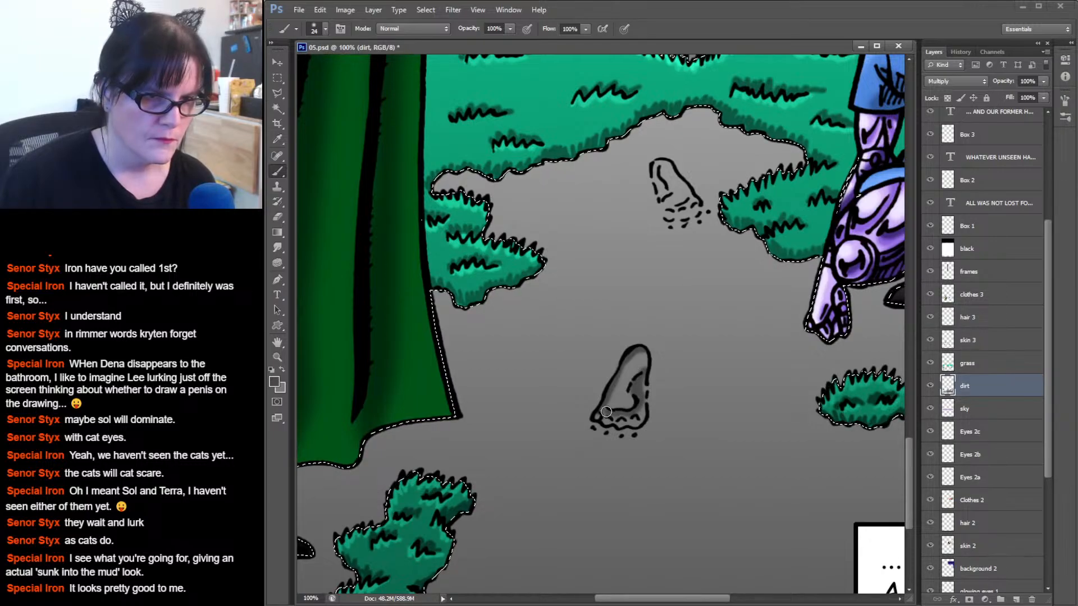
Switch to a lighter grey and brush highlights inside the middle footprint and along its outer toe edge.
left_click(282, 370)
mouse_move(639, 412)
left_mouse_down()
mouse_move(630, 421)
mouse_move(641, 402)
mouse_move(631, 420)
left_mouse_up()
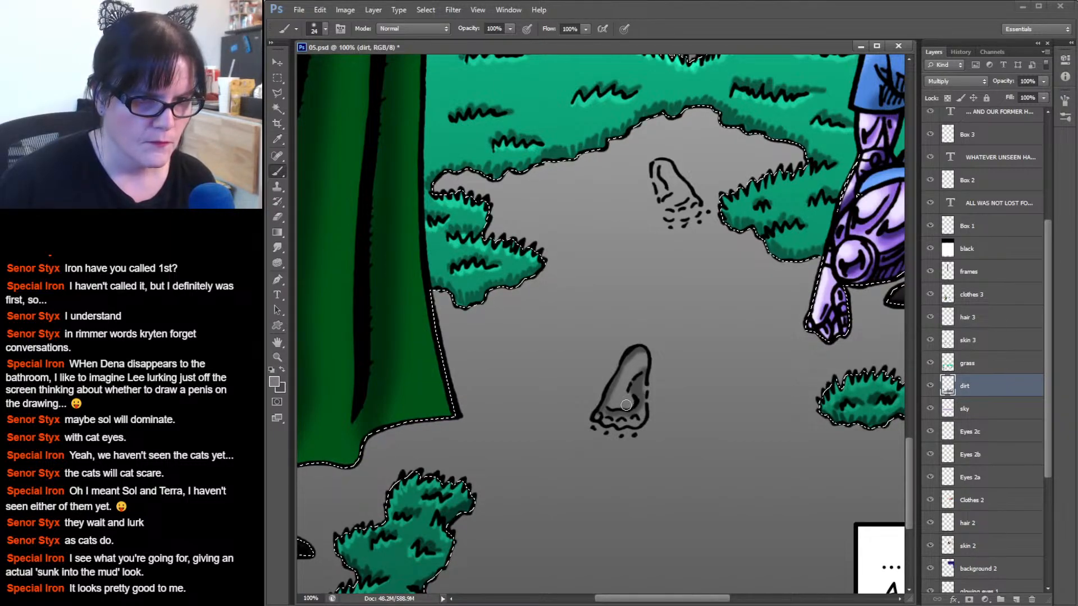
left_click(277, 386)
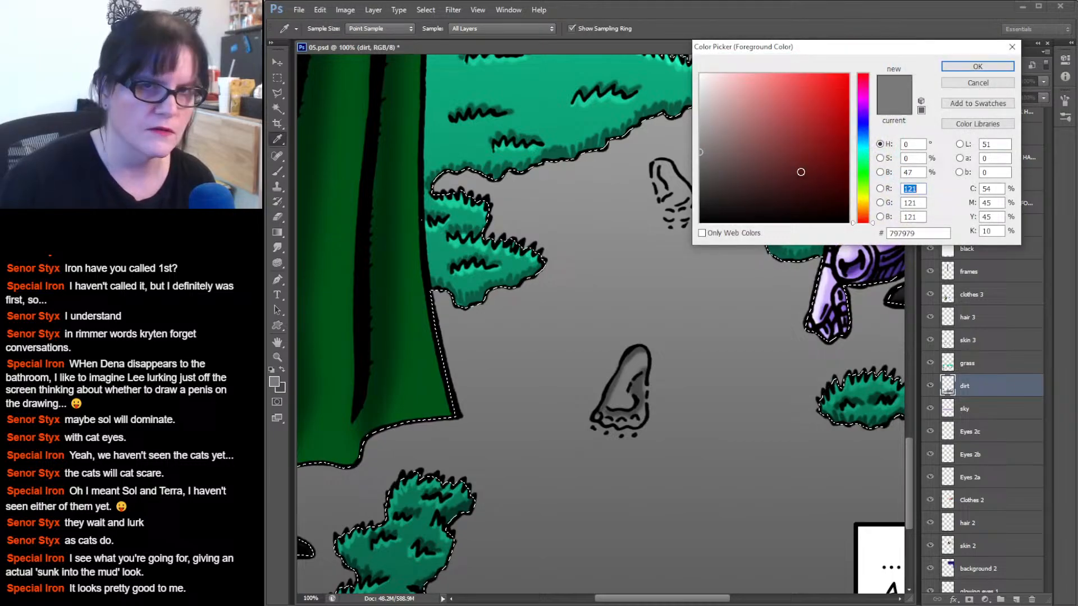
left_click(979, 66)
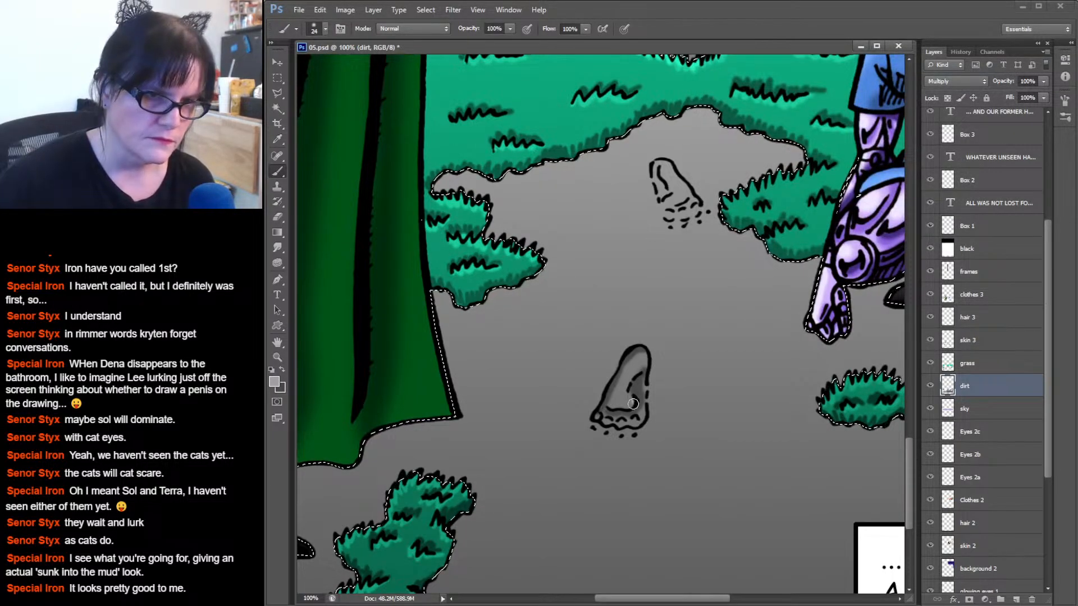
left_click_drag(625, 404, 605, 407)
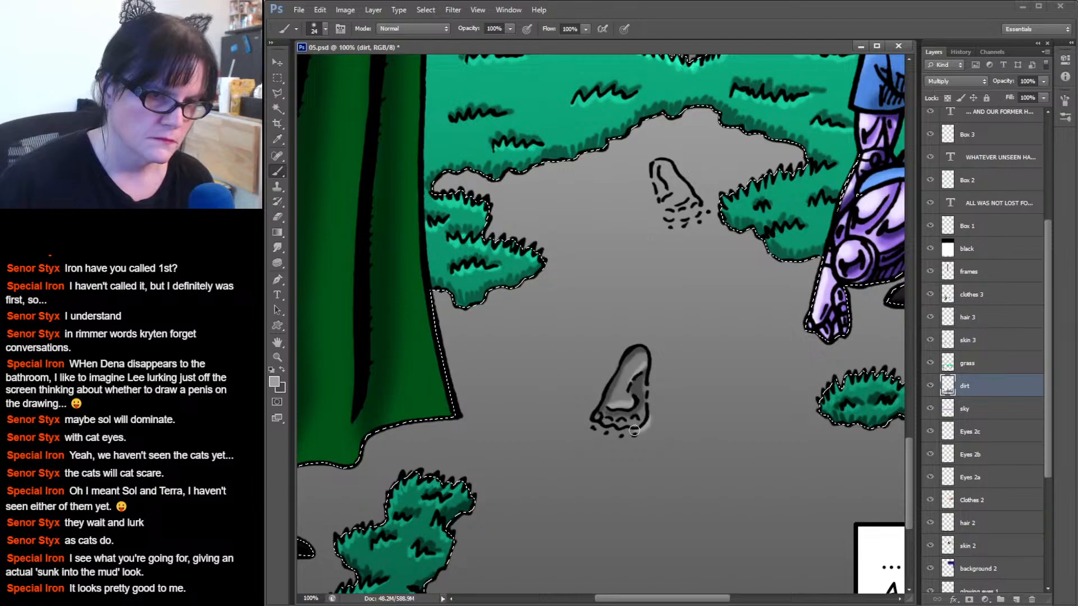
mouse_move(634, 430)
left_mouse_down()
mouse_move(593, 424)
mouse_move(652, 413)
mouse_move(648, 377)
mouse_move(648, 422)
left_mouse_up()
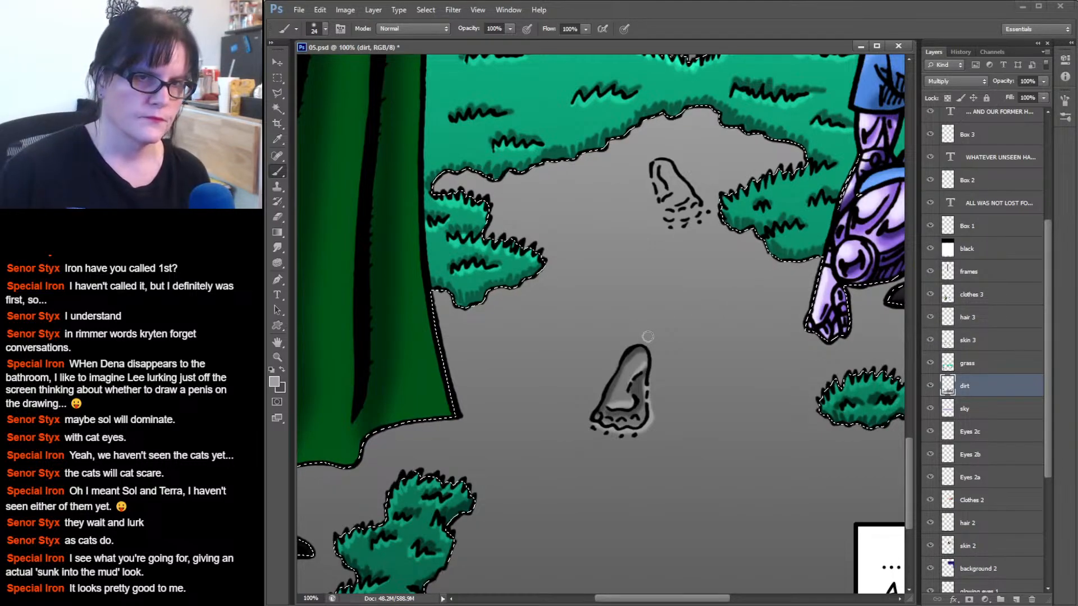
Sample the ground's grey beside the farthest footprint and set the two painting colours to dark grey #636363 and light grey #bbbbbb.
left_click_drag(737, 201, 651, 269)
left_click(277, 140)
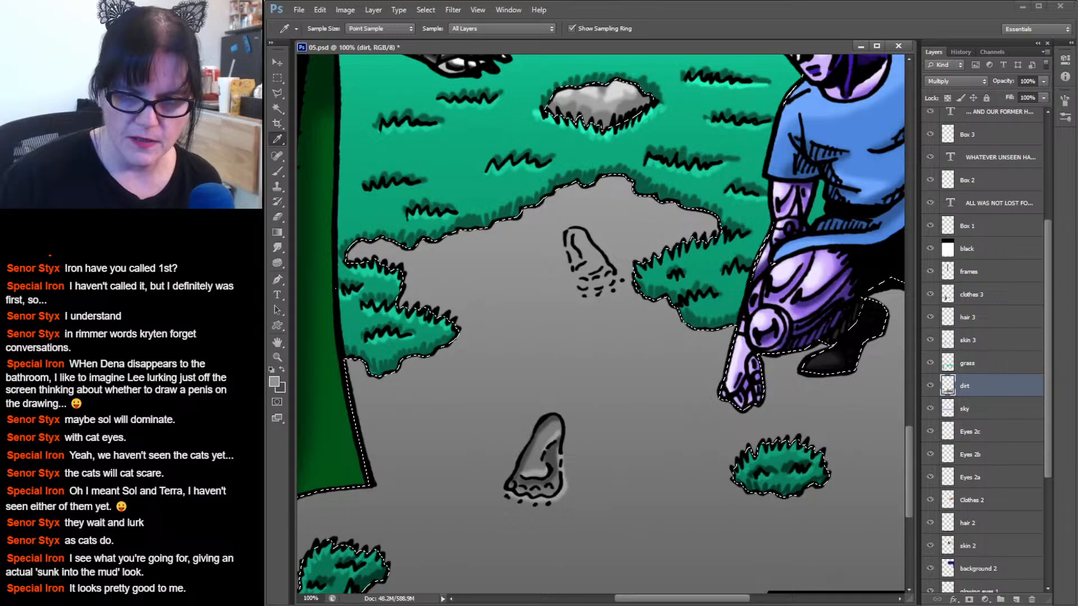
left_click(694, 12)
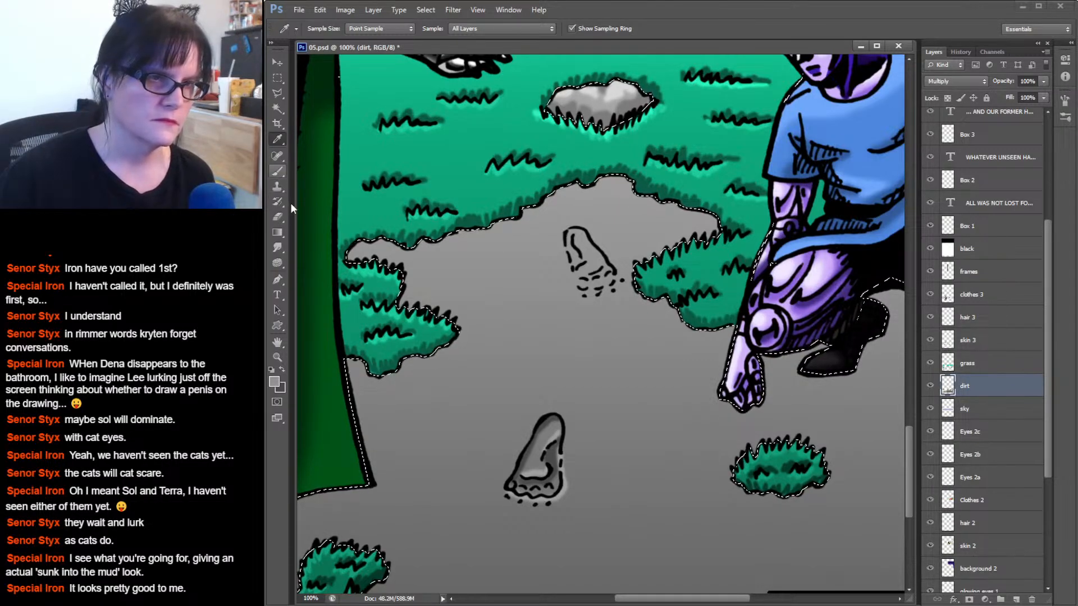
left_click(558, 260)
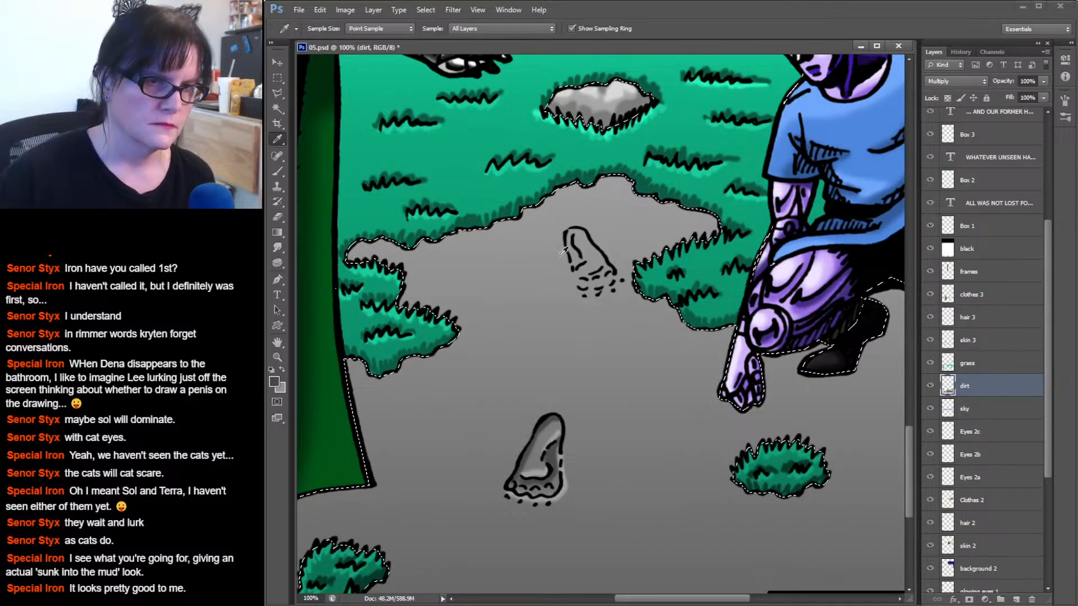
left_click(541, 260)
left_click(274, 382)
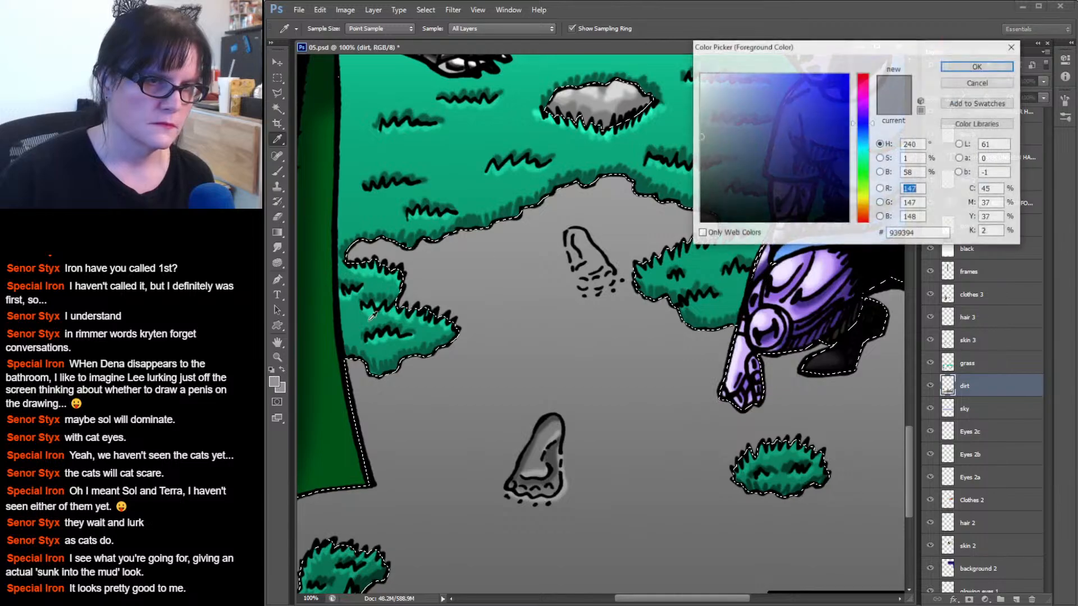
left_click_drag(706, 153, 697, 165)
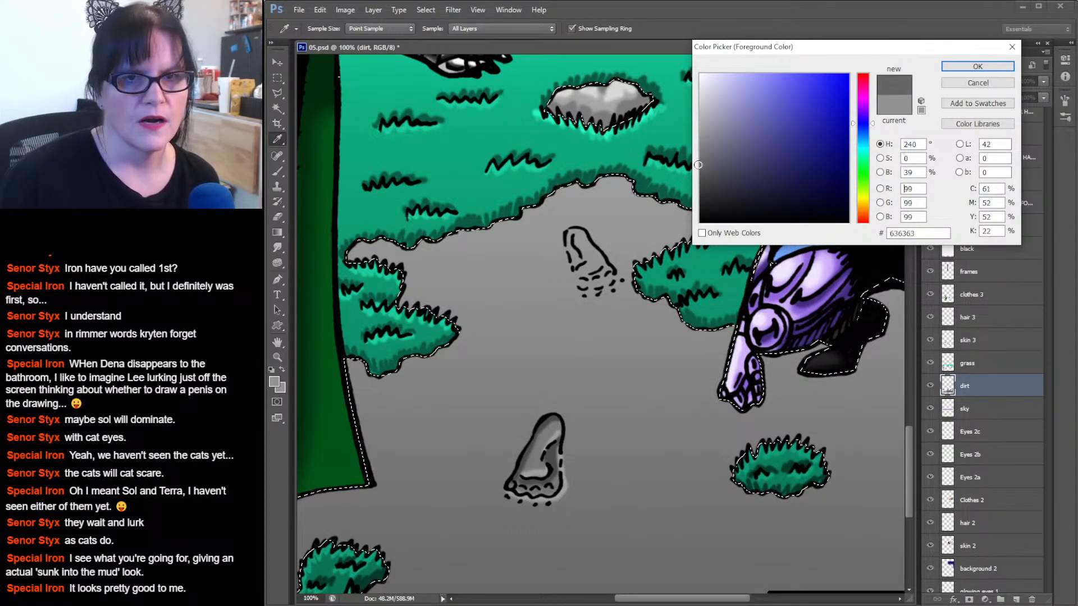
left_click(949, 66)
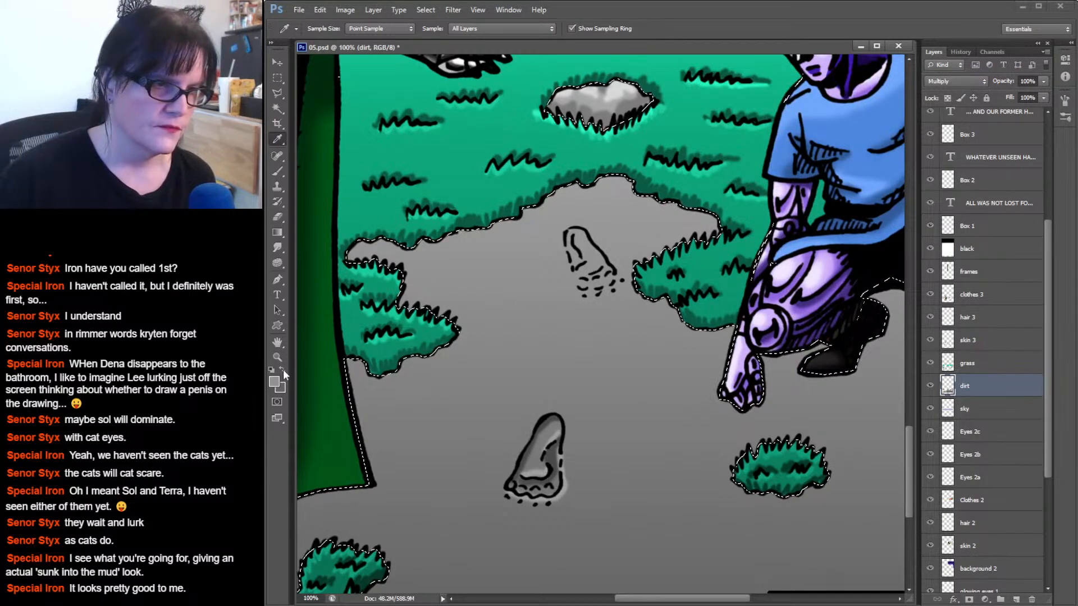
left_click(274, 383)
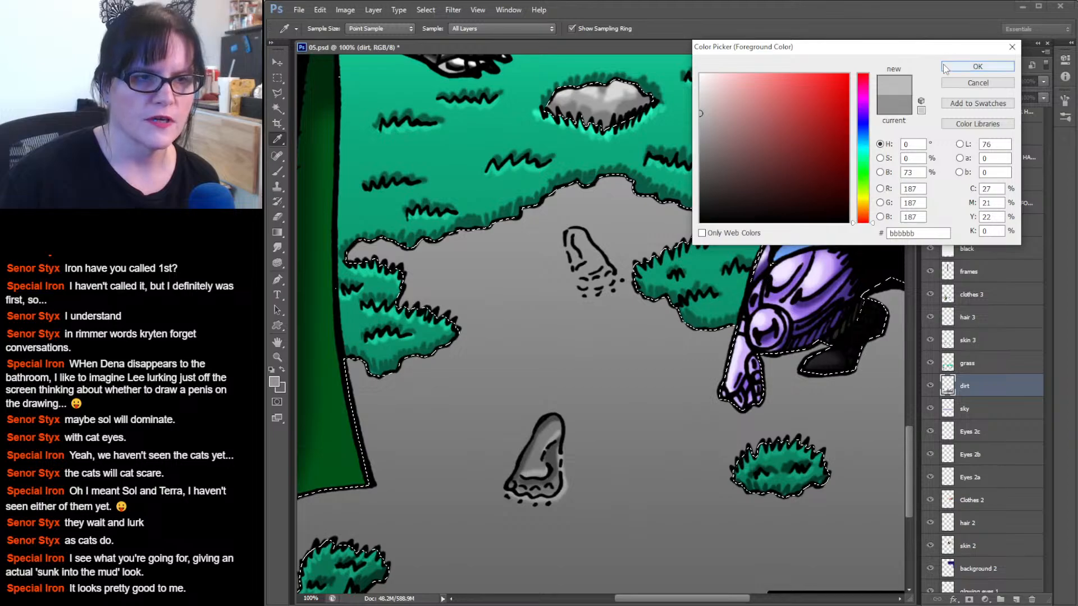
left_click(978, 66)
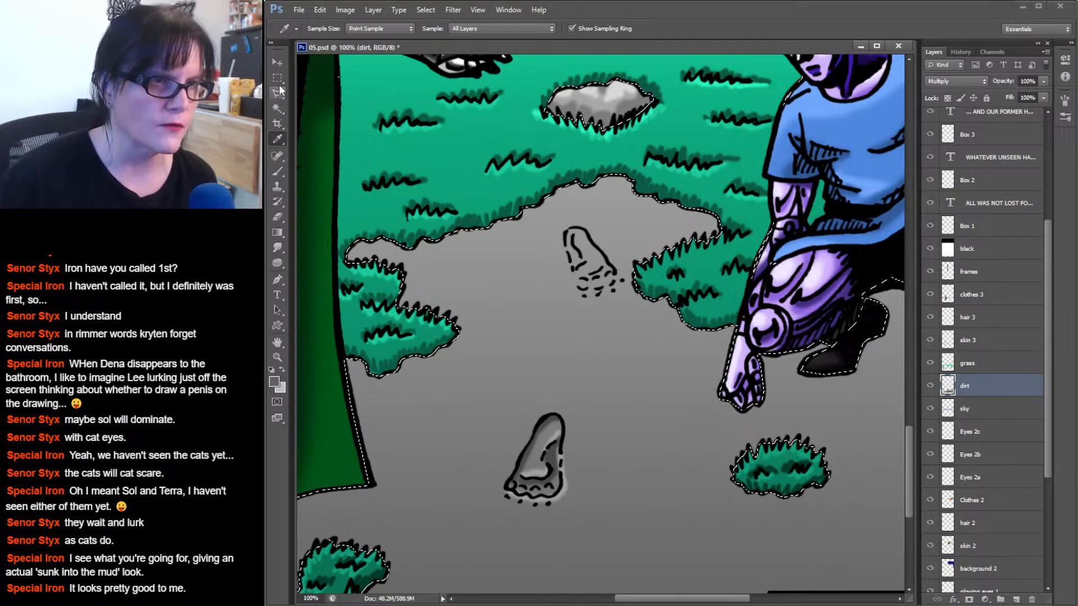
Brush dark grey shading and light grey highlights onto the farthest footprint and blend them with the Smudge tool.
left_click(278, 170)
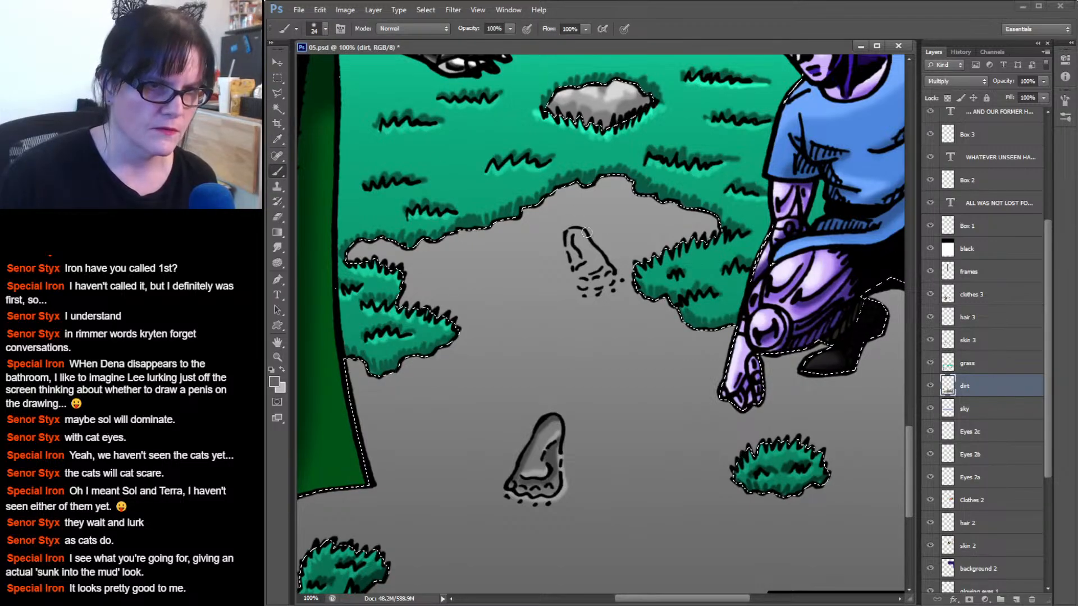
mouse_move(567, 242)
left_mouse_down()
mouse_move(575, 277)
mouse_move(589, 265)
left_mouse_up()
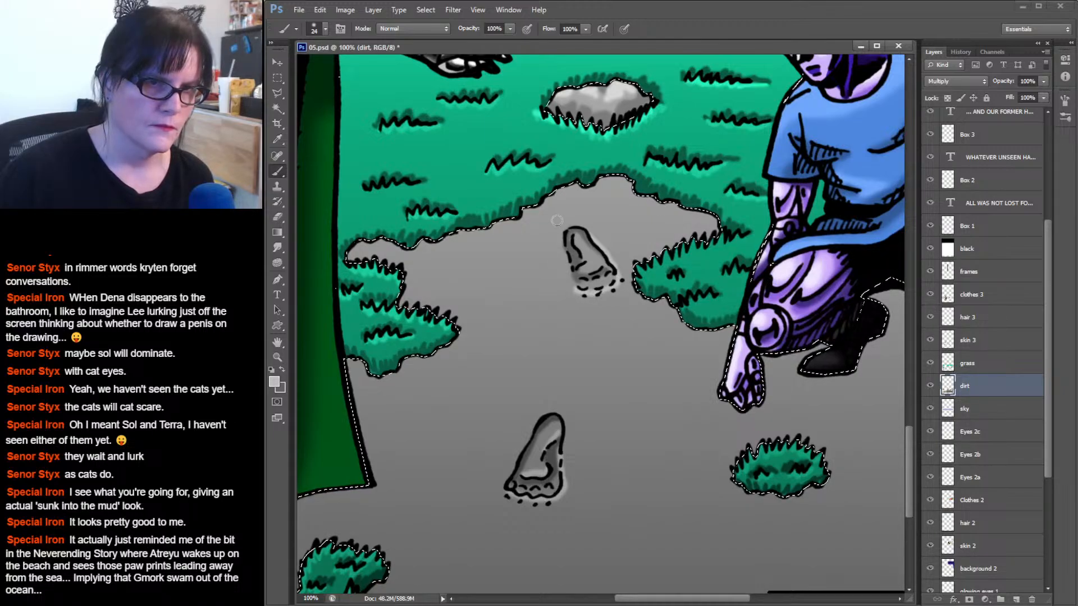
key("r")
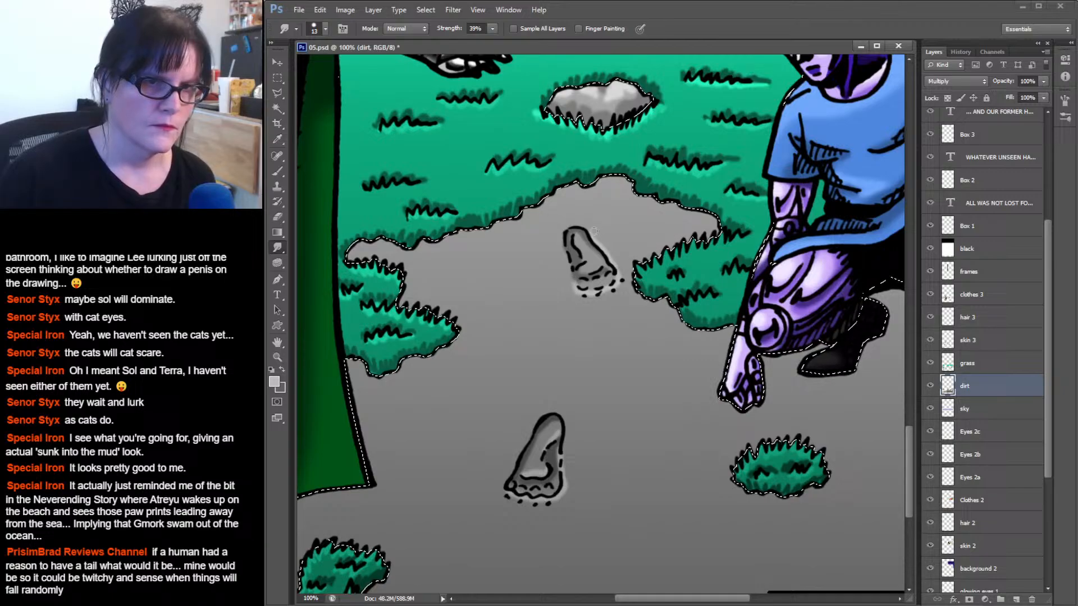
Clear the selection around the dirt and save the page file.
left_click(277, 78)
left_click(488, 93)
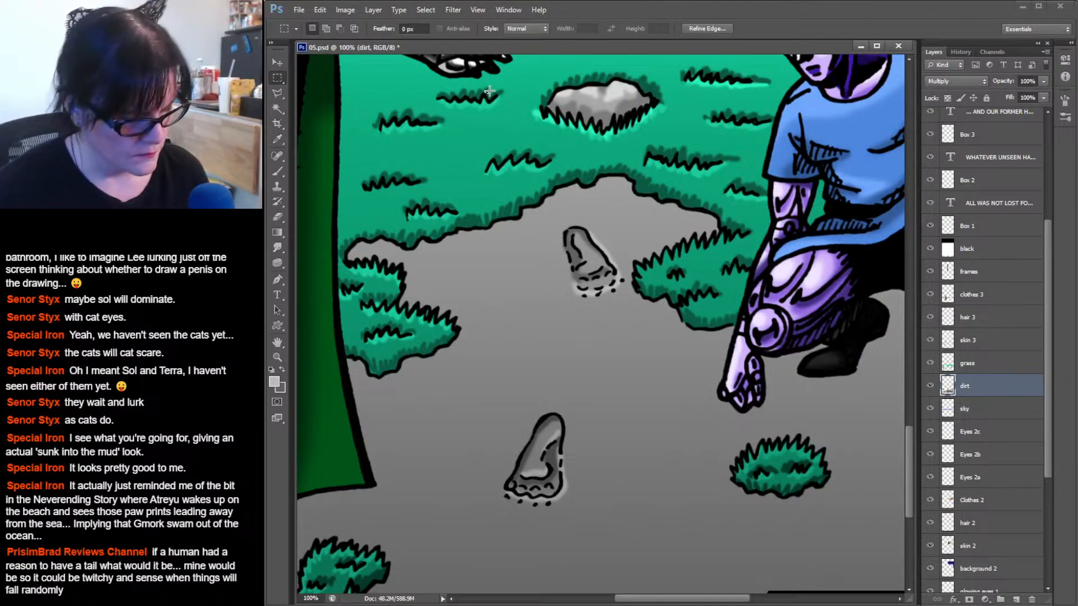
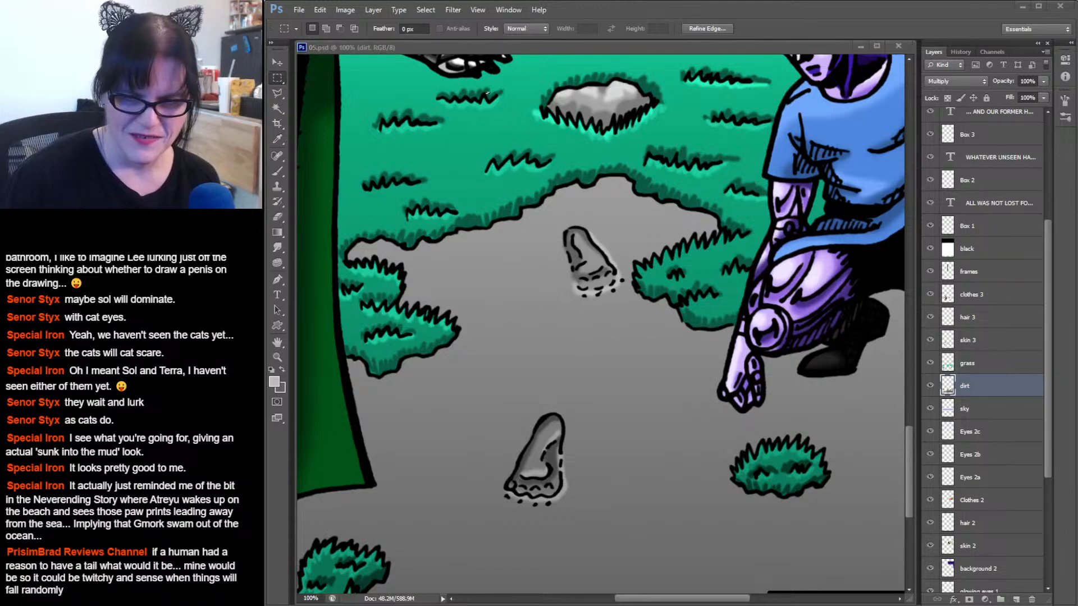
left_click(725, 44)
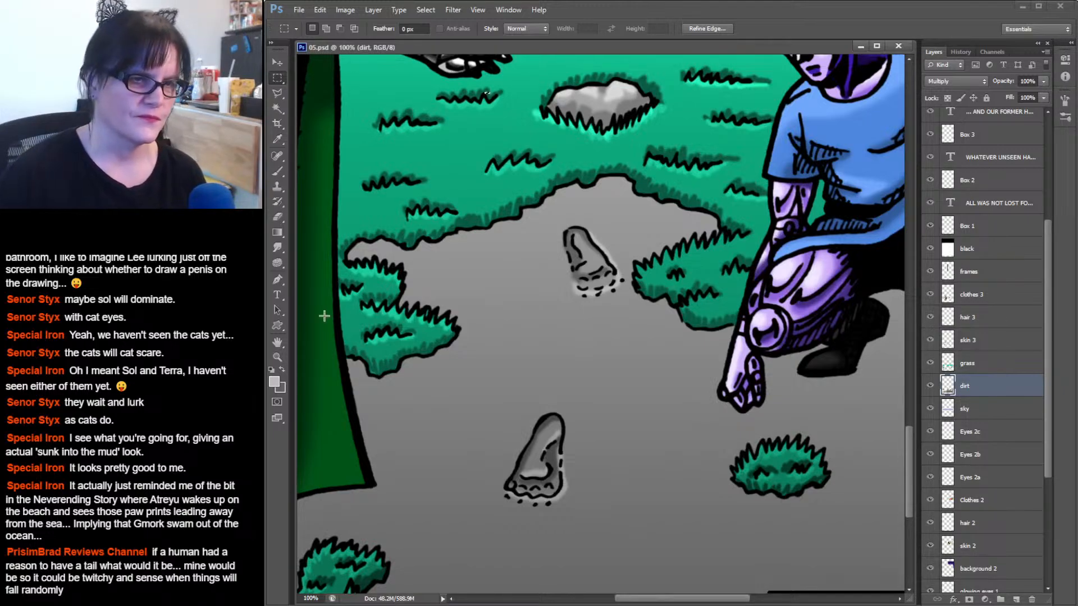
Duplicate the dirt layer as "dirt copy" in the same document.
left_click(278, 357)
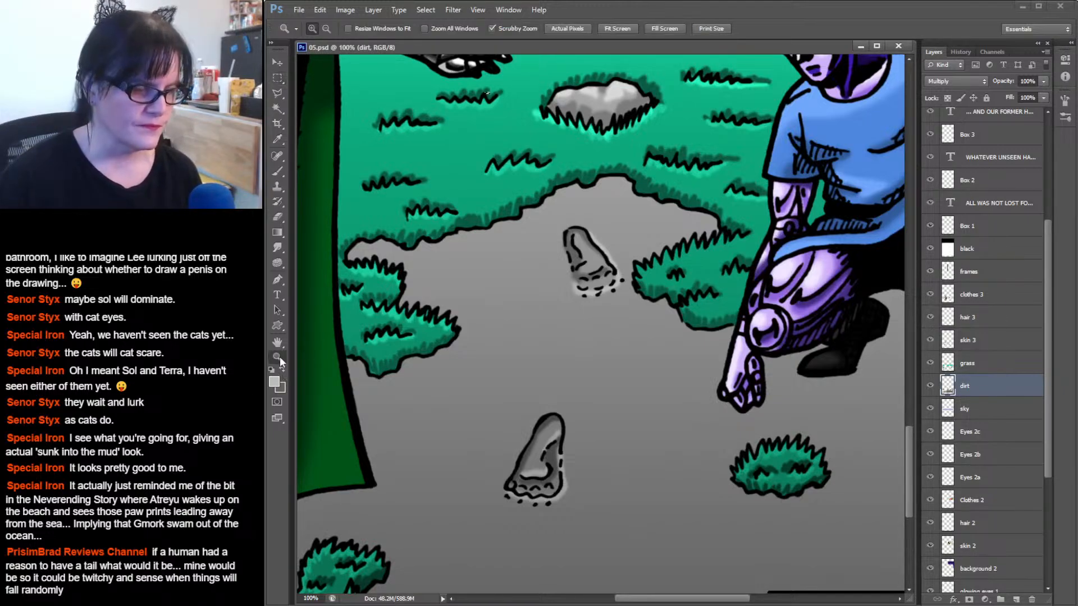
left_click(695, 346)
left_click(695, 345)
left_click(696, 345)
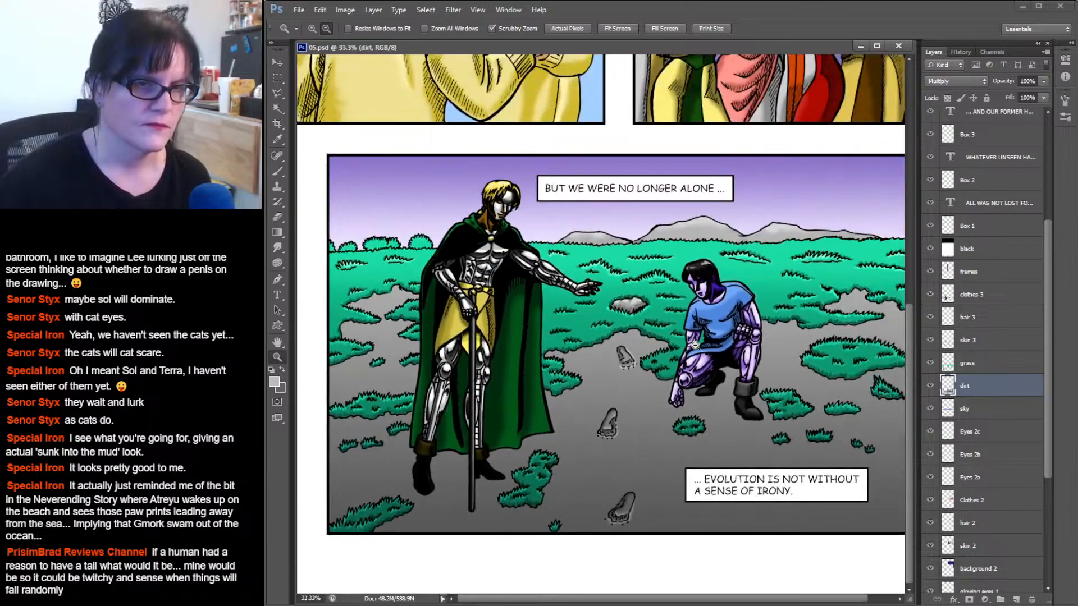
left_click(695, 346, "alt")
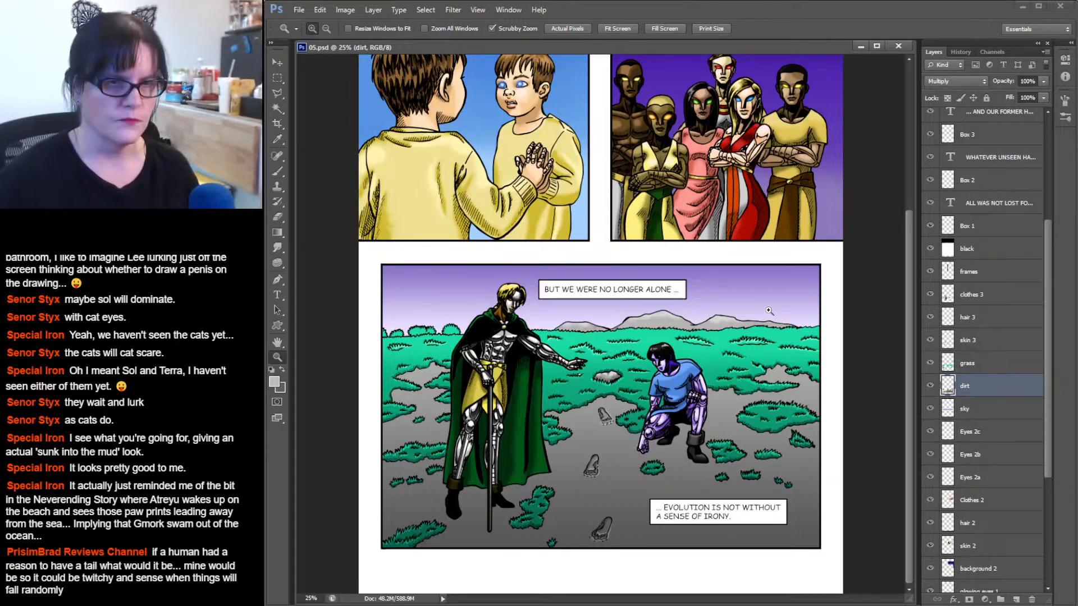
right_click(967, 392)
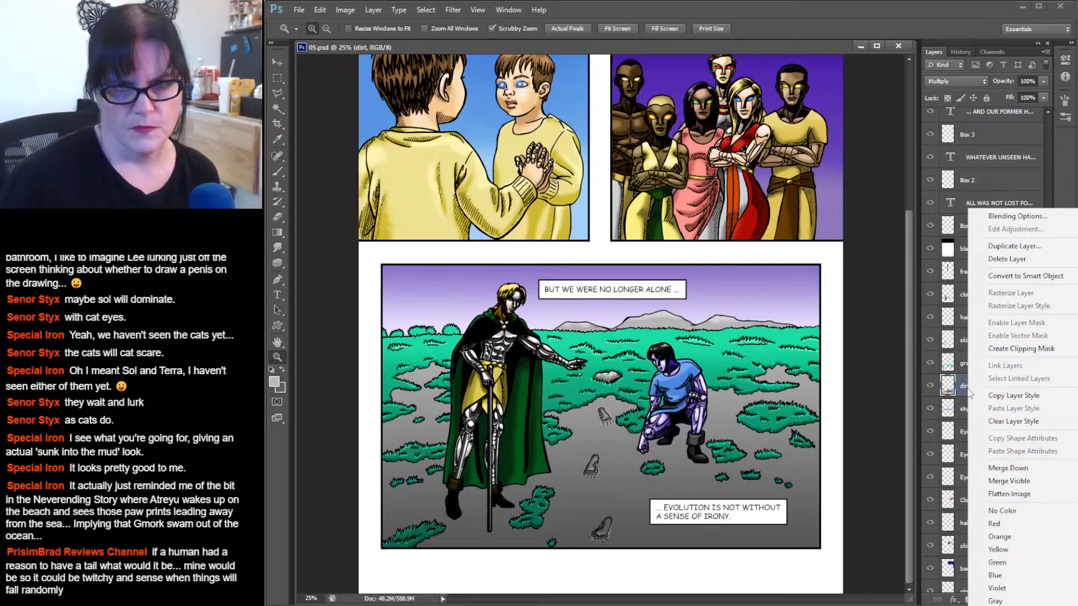
left_click(1013, 246)
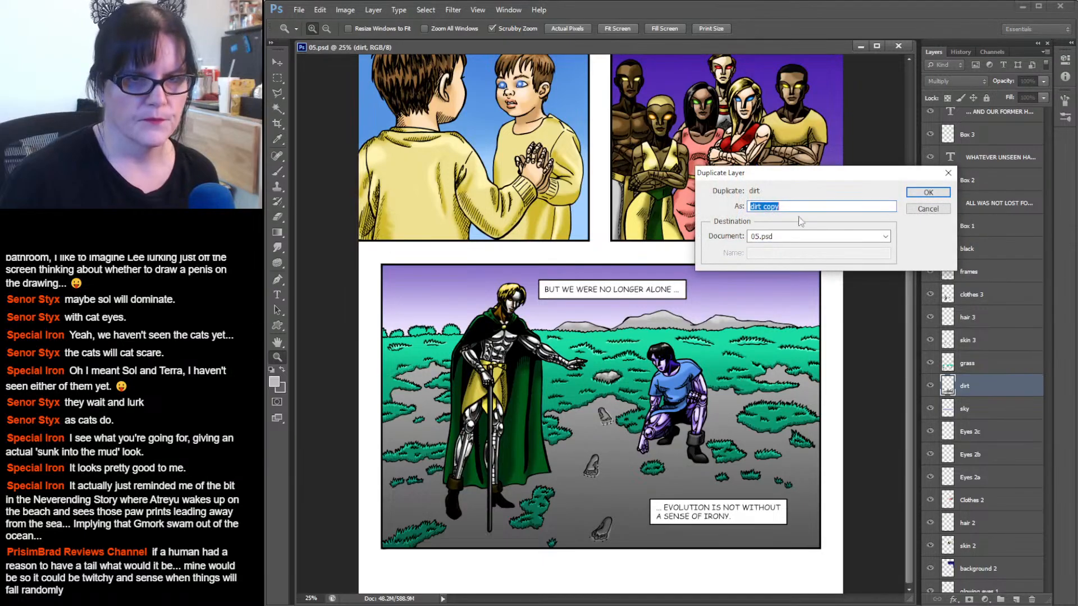
left_click(921, 194)
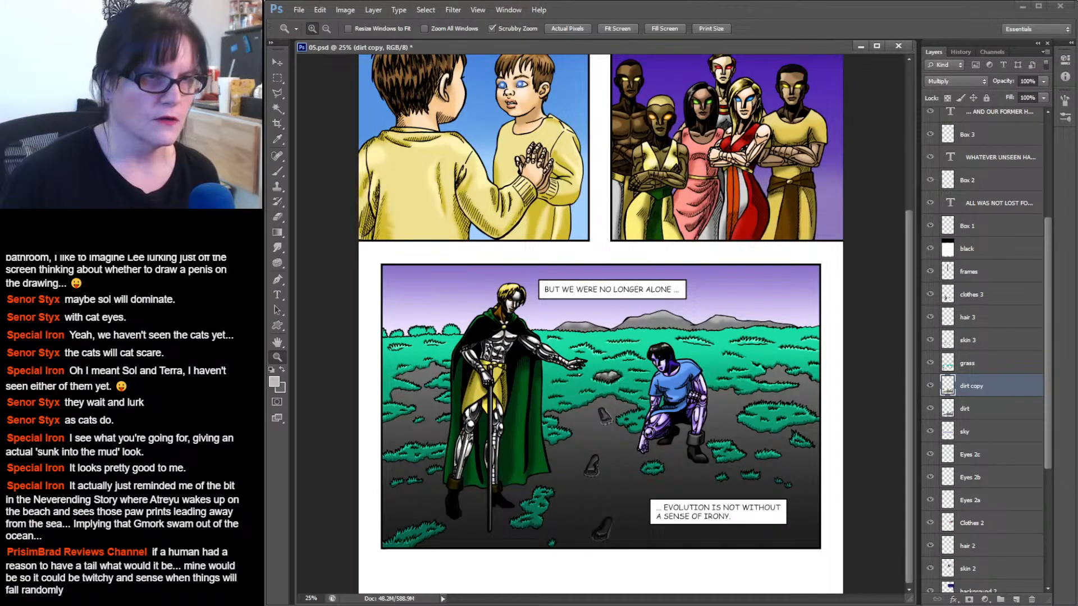
Select rectangular areas around the distant mountains and the rock in the grass, and delete them from the dirt copy layer.
left_click(276, 80)
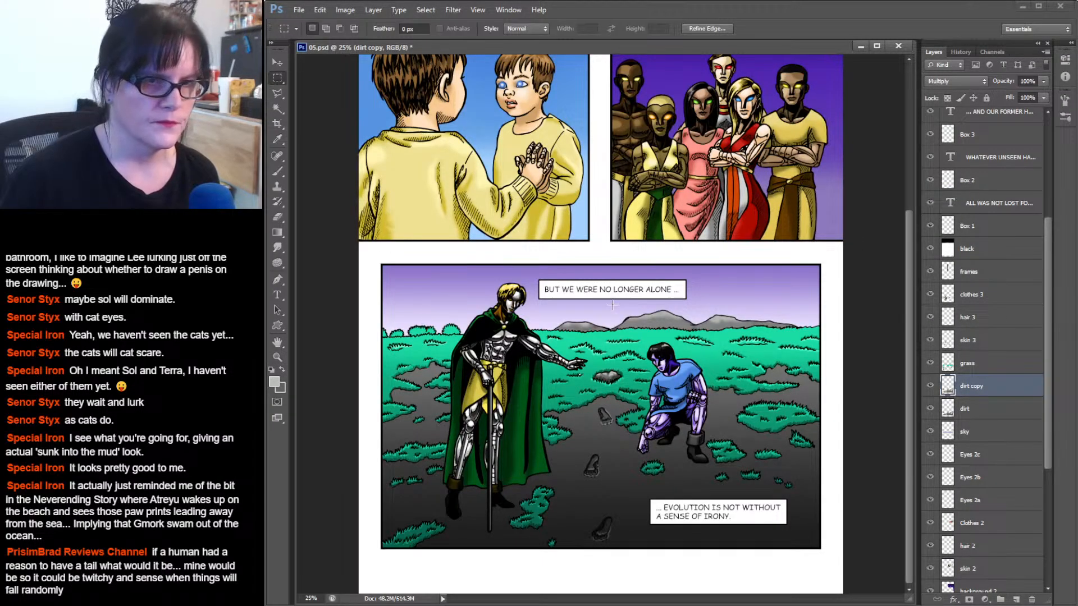
left_click_drag(548, 299, 852, 343)
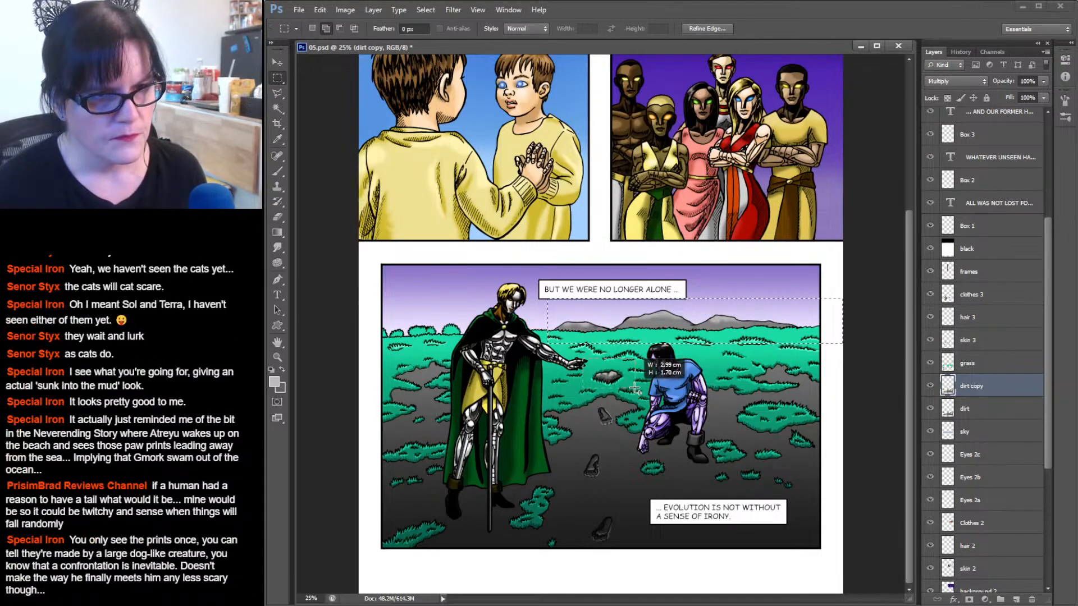
key("Delete")
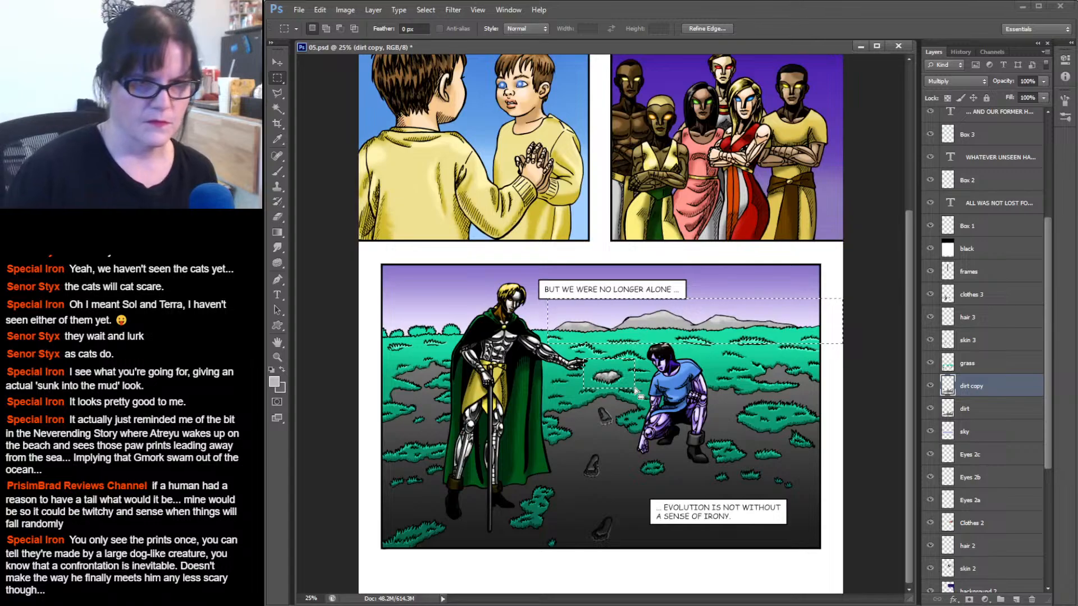
Select the remaining pixels of the dirt copy layer and open the Flaming Pear India Ink filter for them.
left_click(947, 385, "ctrl")
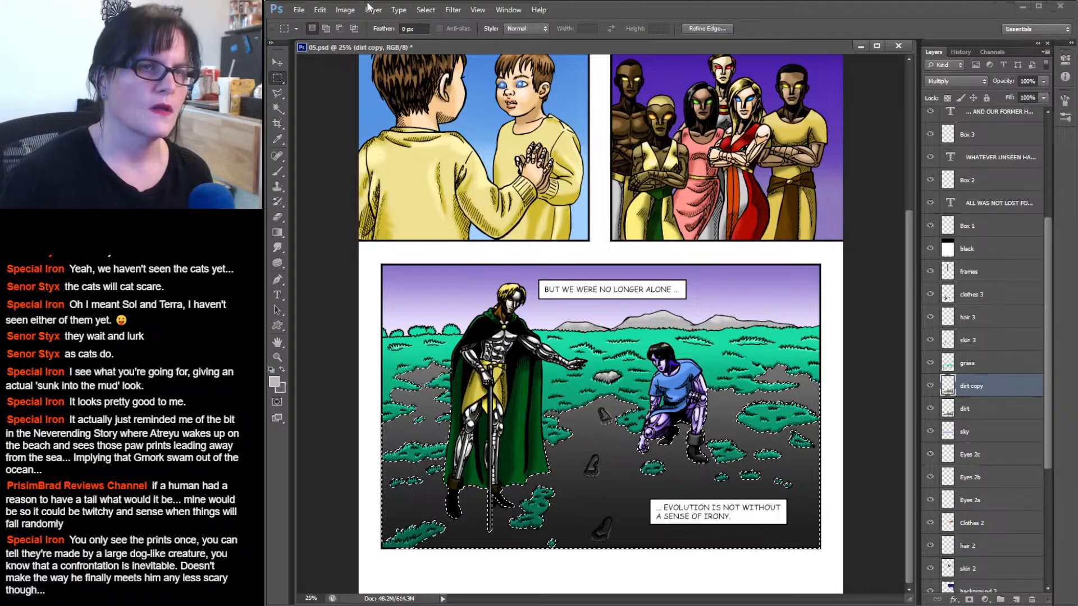
left_click(345, 9)
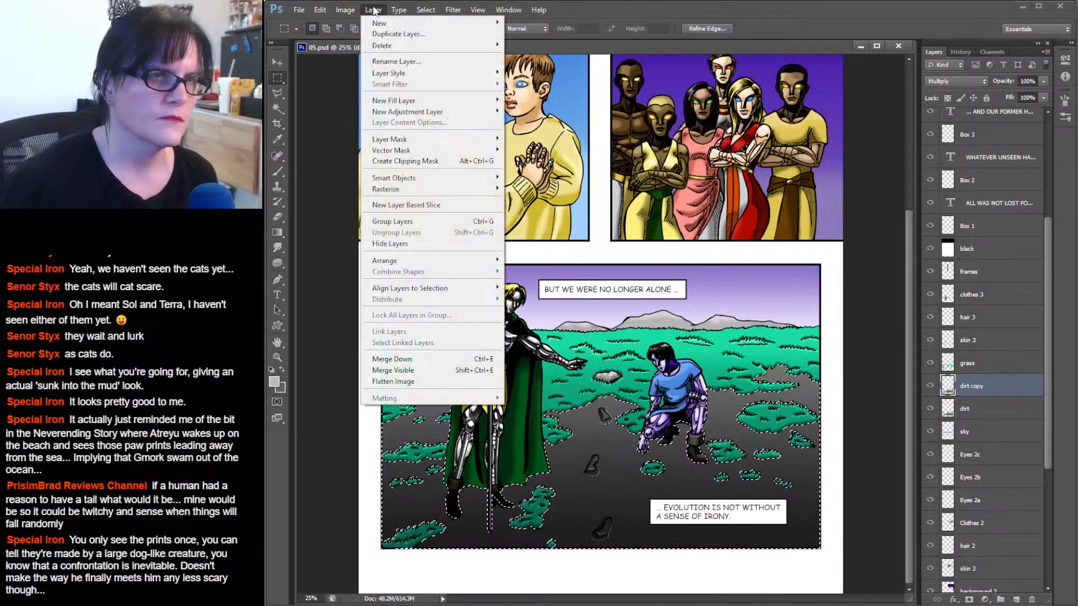
mouse_move(453, 10)
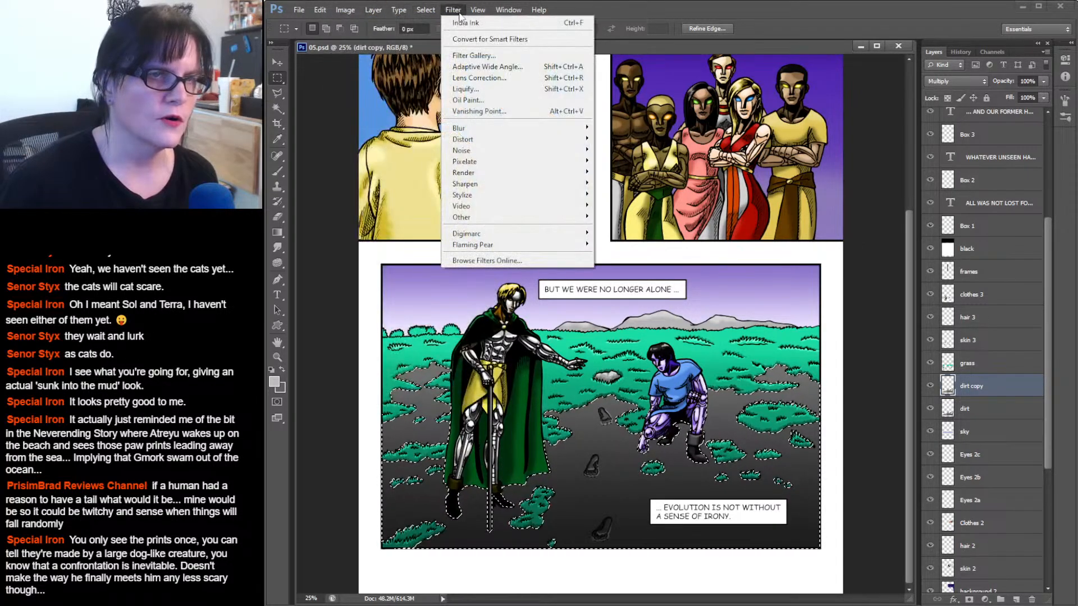
mouse_move(561, 245)
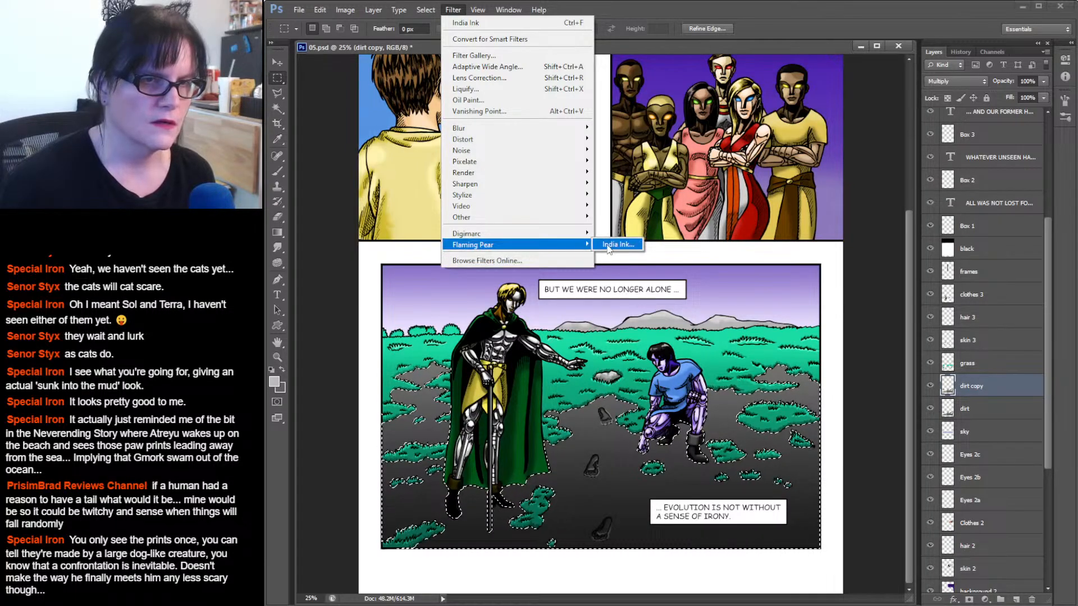
left_click(609, 247)
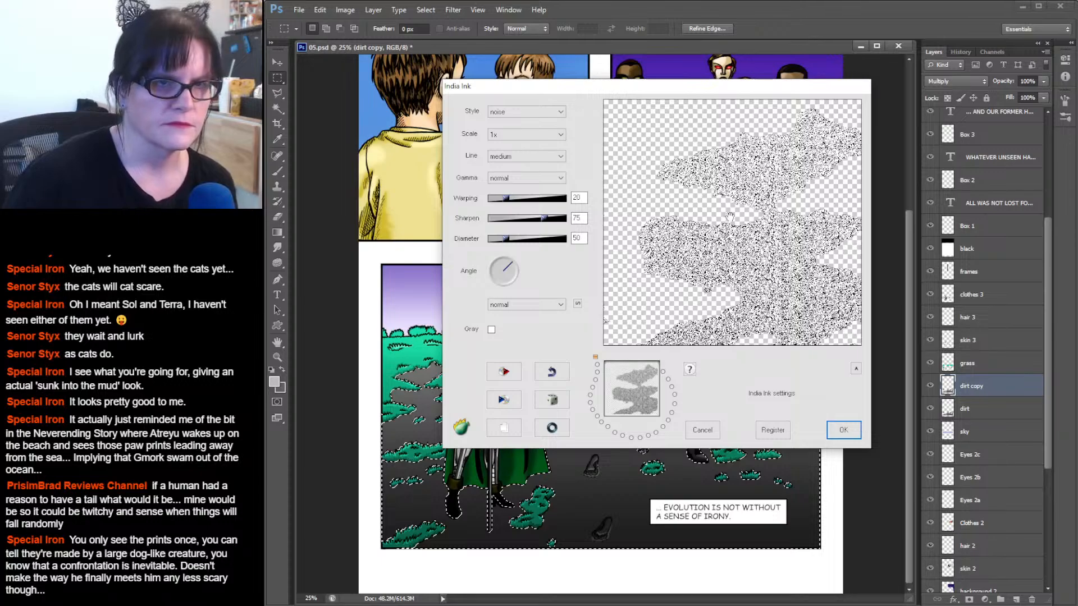
Try the diffusion, xor, splatter and bubbles styles in the India Ink preview of the dirt copy.
left_click(561, 111)
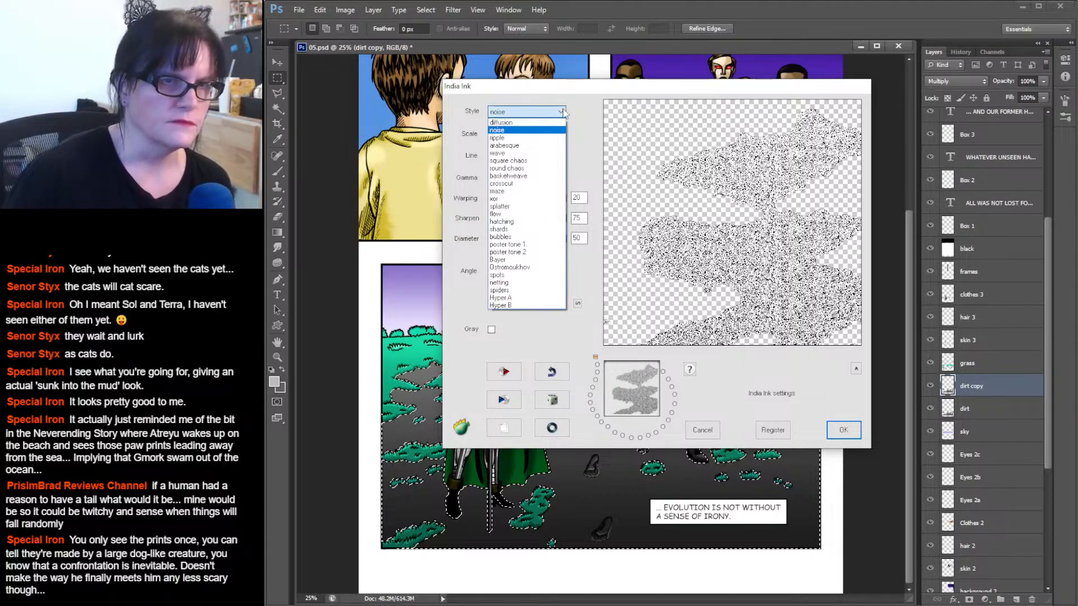
left_click(555, 123)
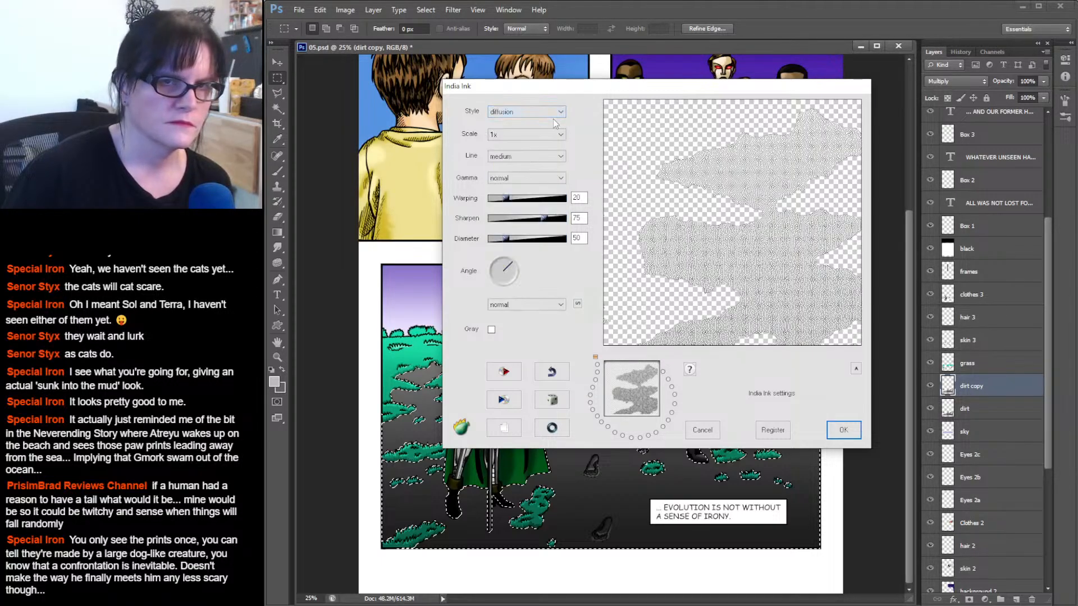
left_click(557, 116)
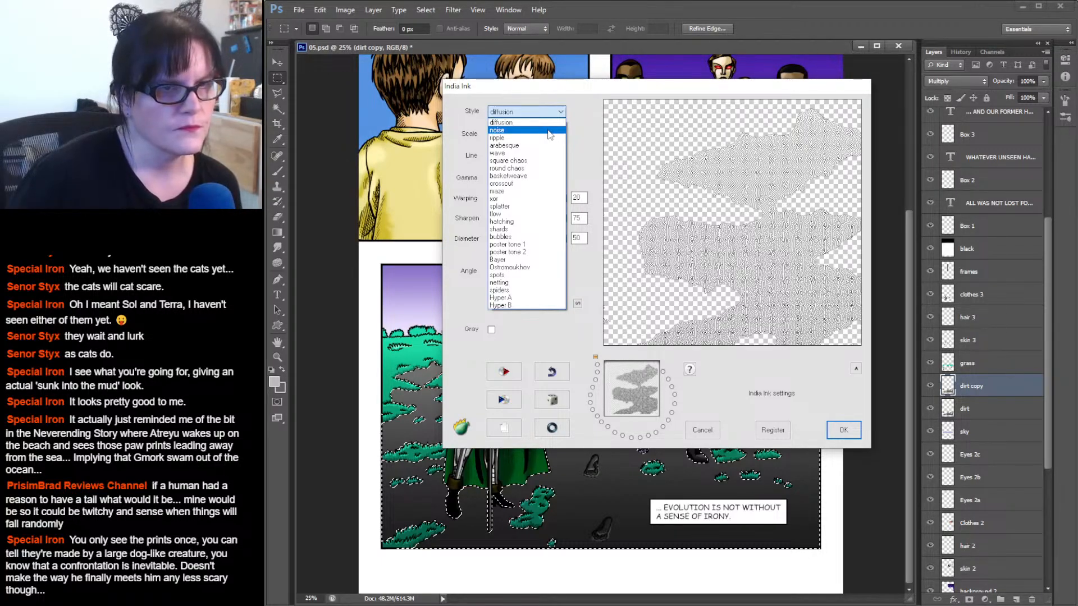
left_click(521, 200)
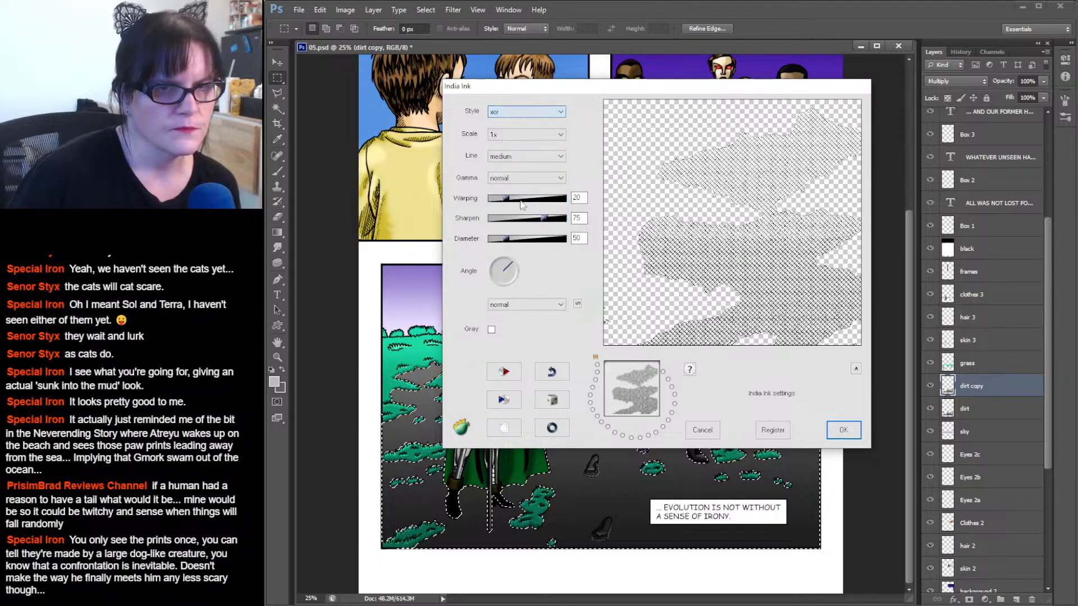
left_click(560, 112)
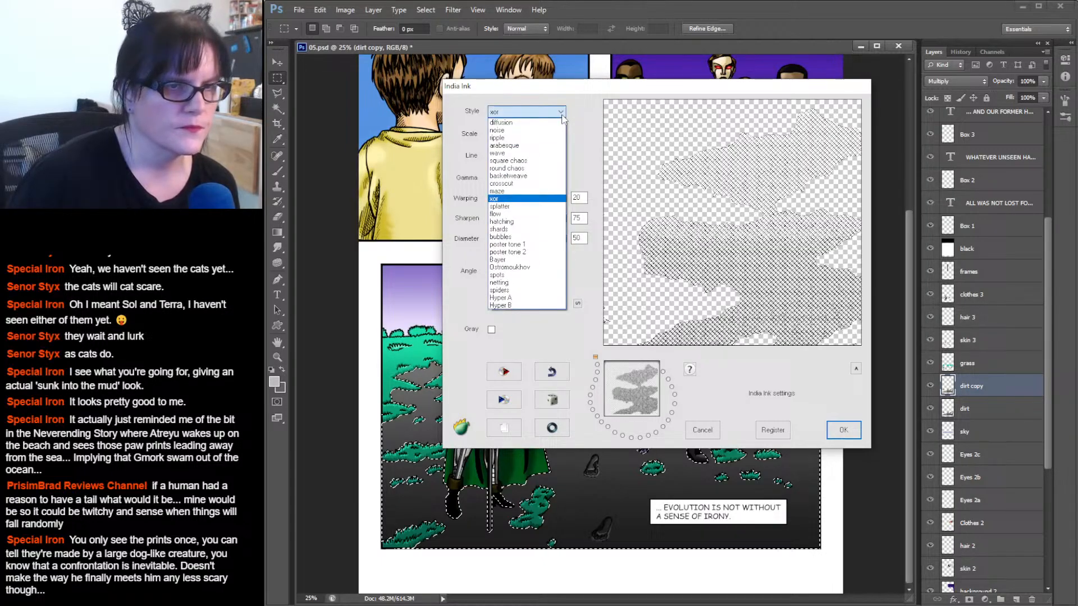
left_click(522, 207)
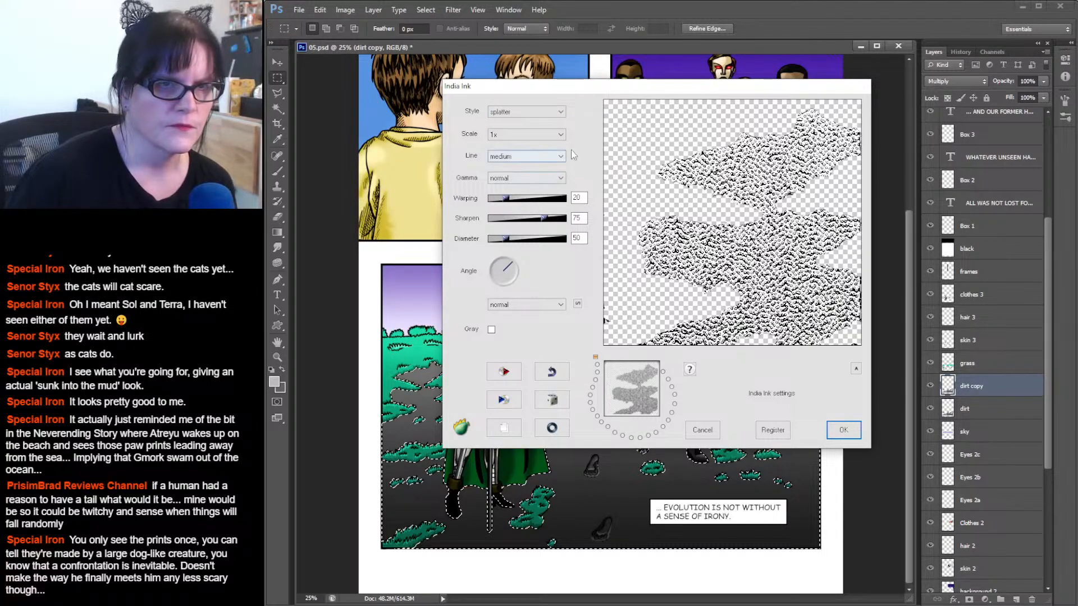
left_click(560, 113)
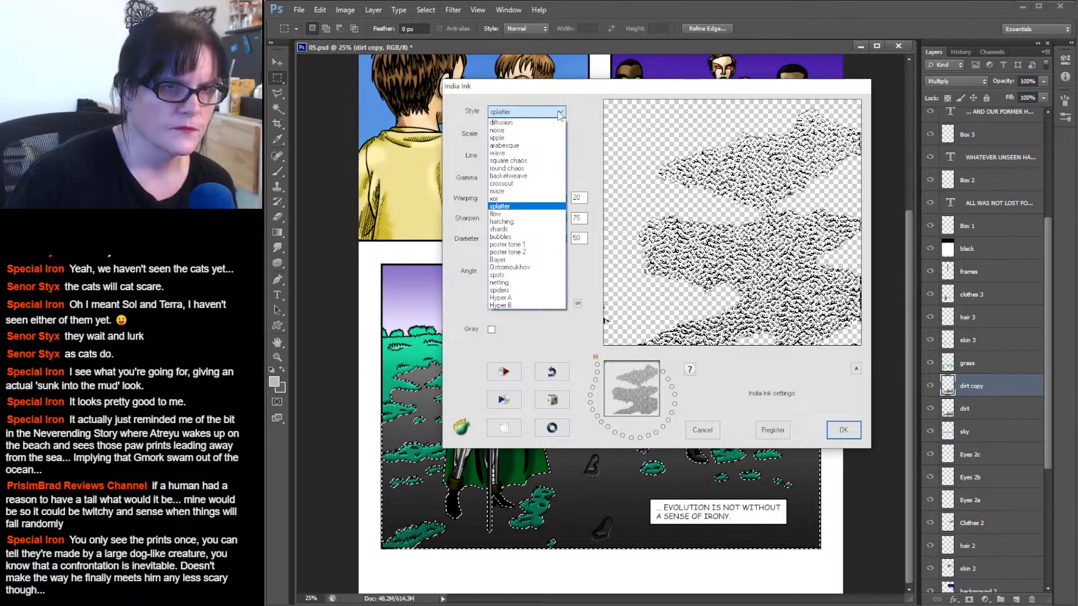
left_click(539, 243)
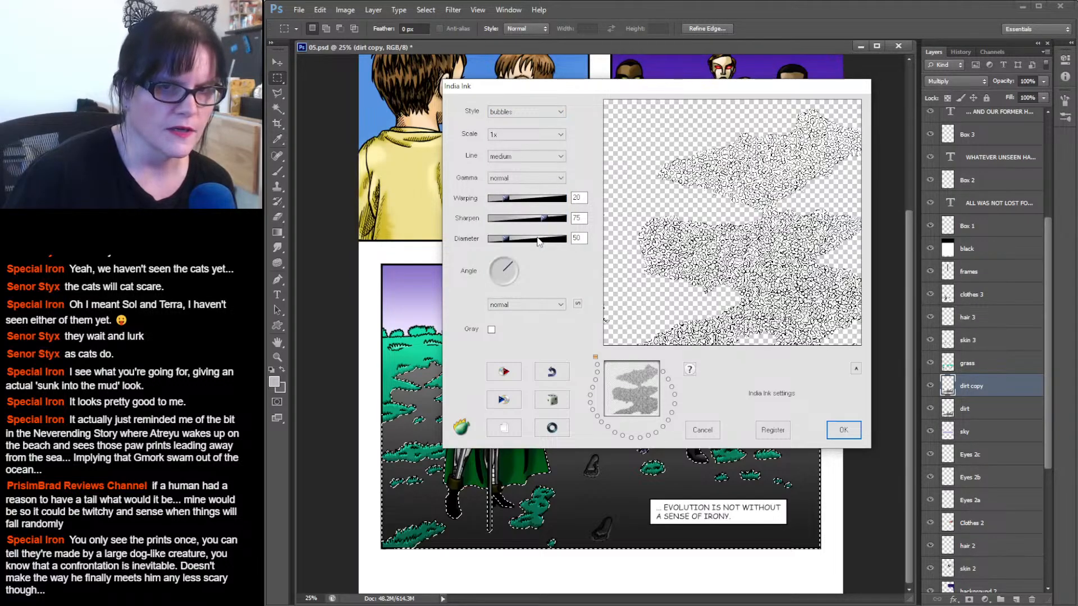
Try the poster tone 1, poster tone 2, Bayer and Ostromoukhov styles for the dirt texture.
left_click(560, 113)
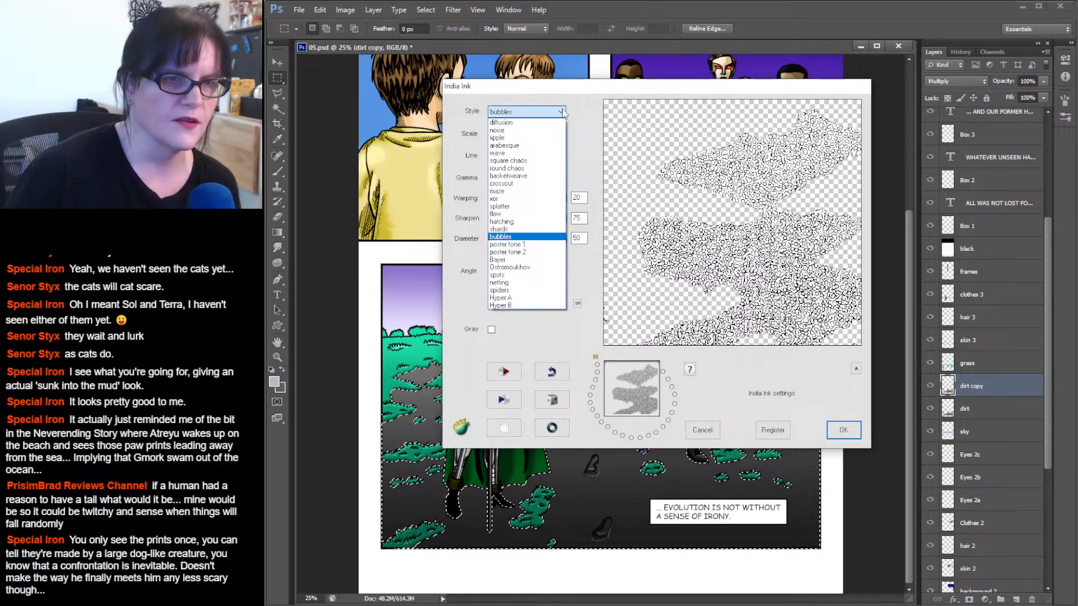
left_click(535, 244)
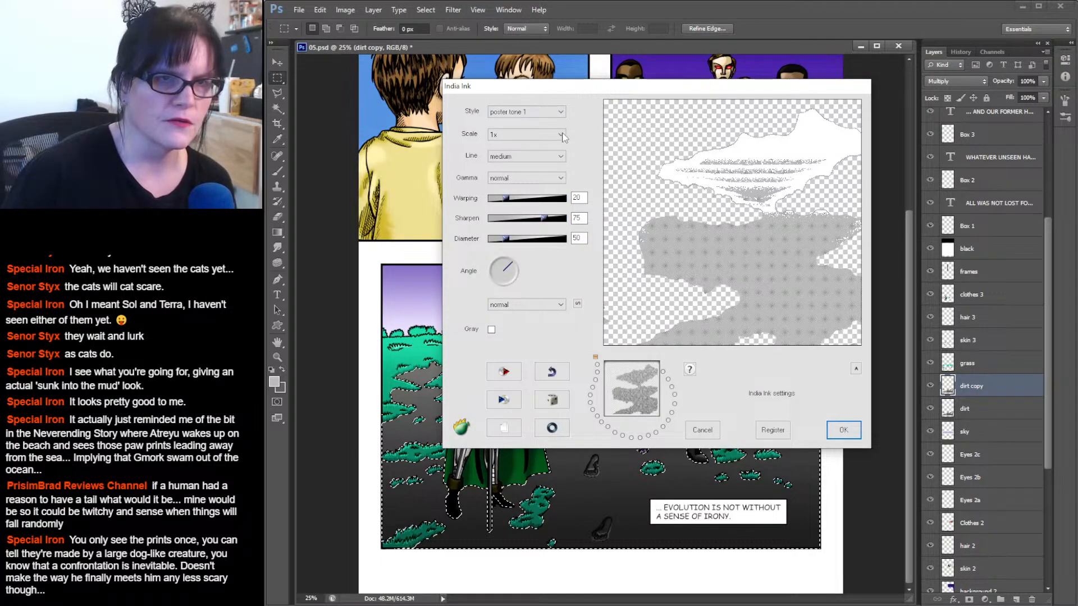
left_click(561, 113)
left_click(525, 253)
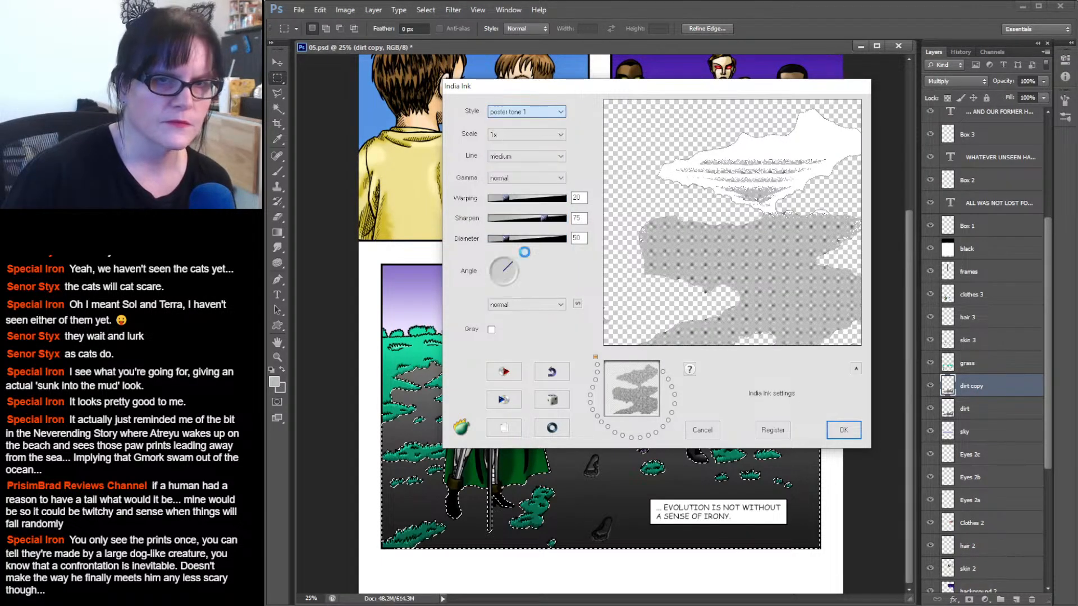
left_click(561, 114)
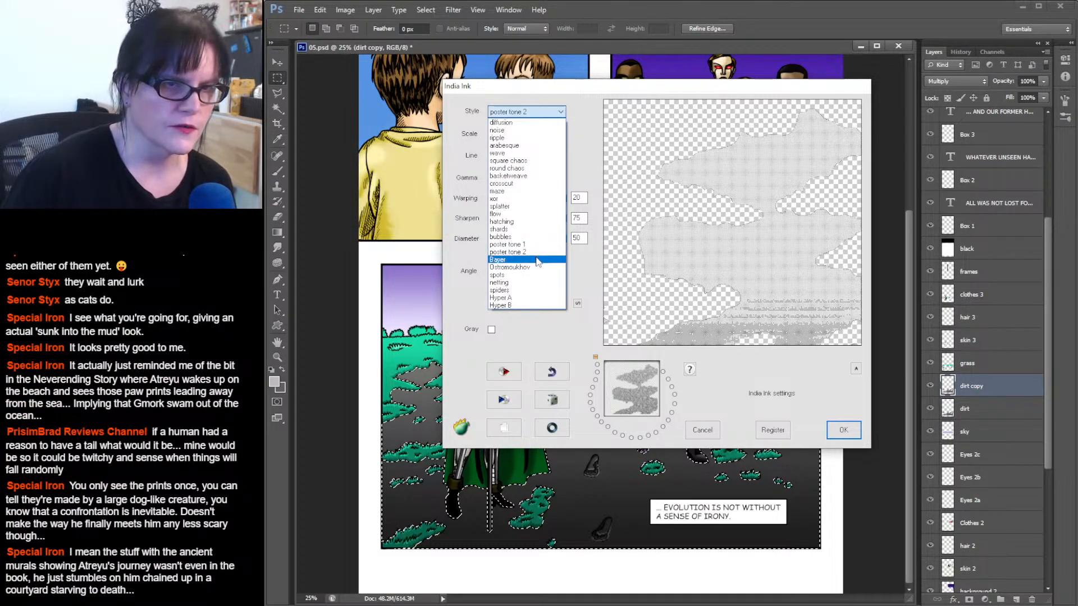
left_click(537, 260)
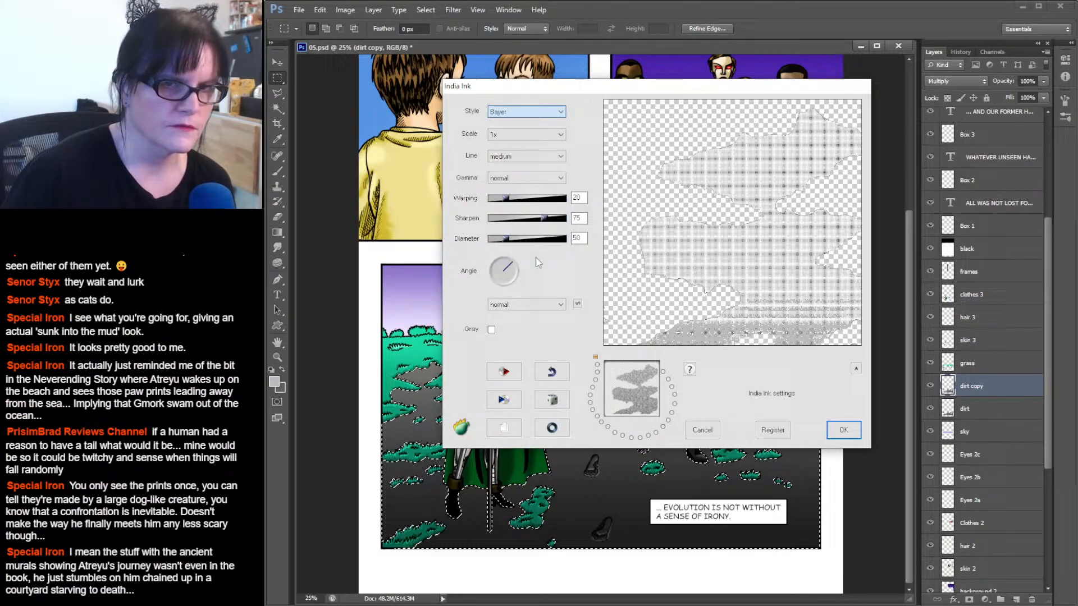
left_click(562, 115)
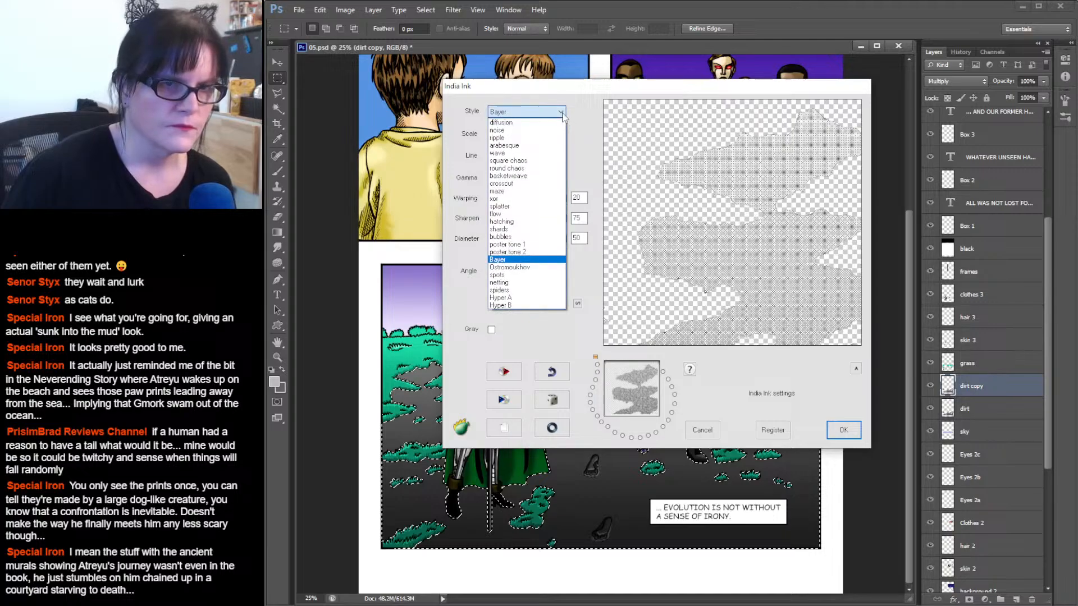
left_click(526, 268)
Try the spots, netting, spiders, Hyper A and Hyper B styles for the dirt texture.
left_click(562, 115)
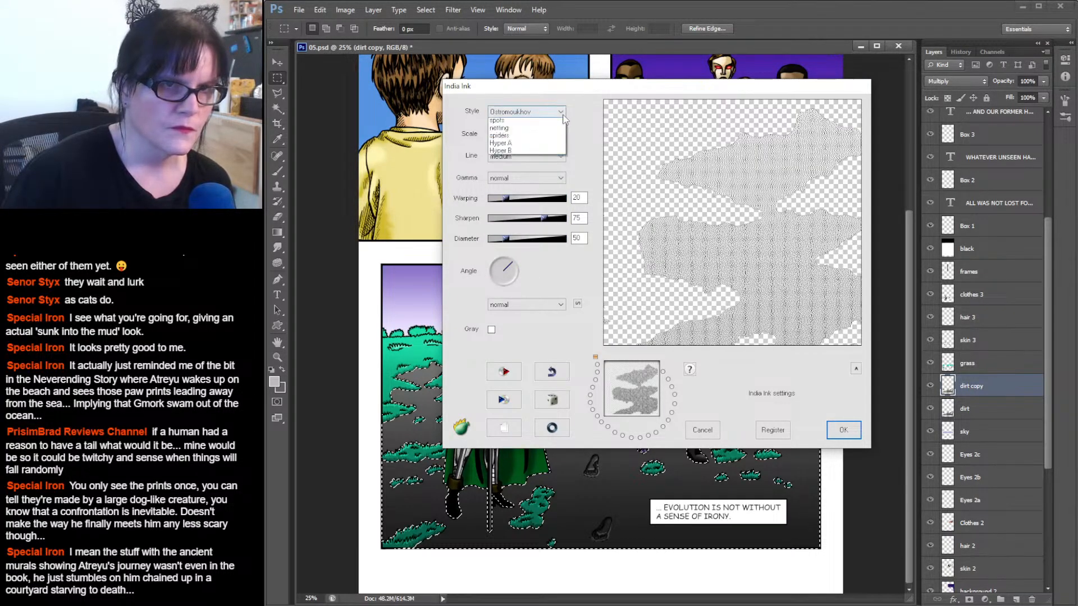
left_click(514, 274)
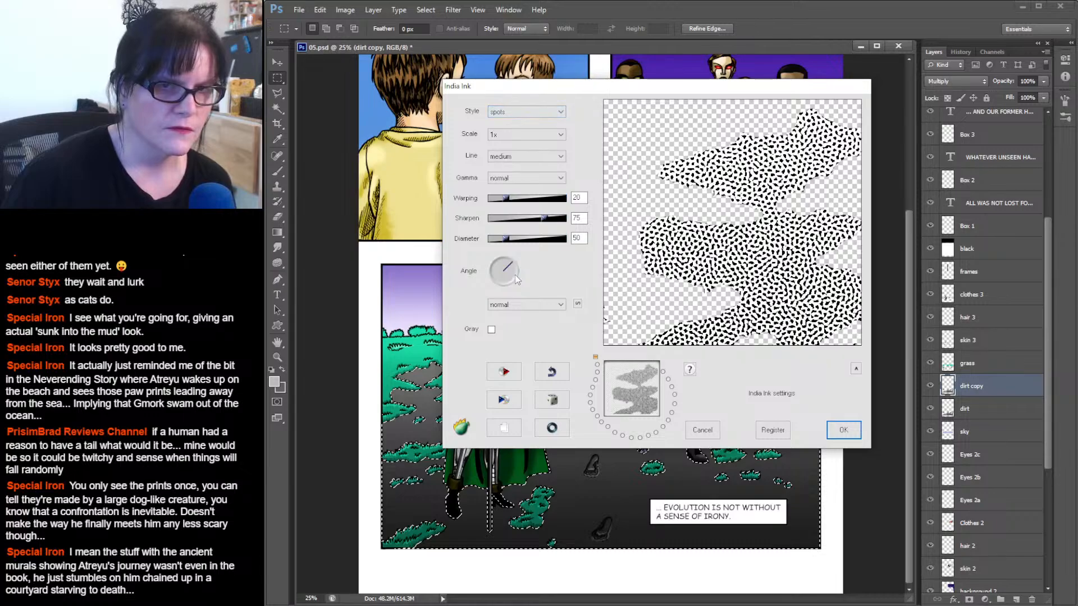
left_click(561, 116)
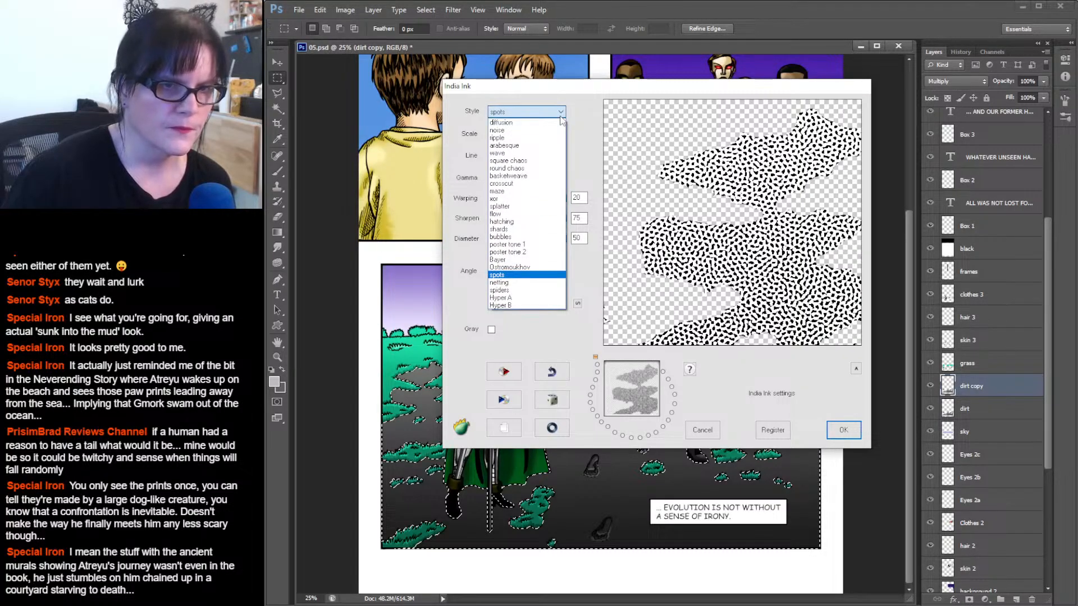
left_click(526, 283)
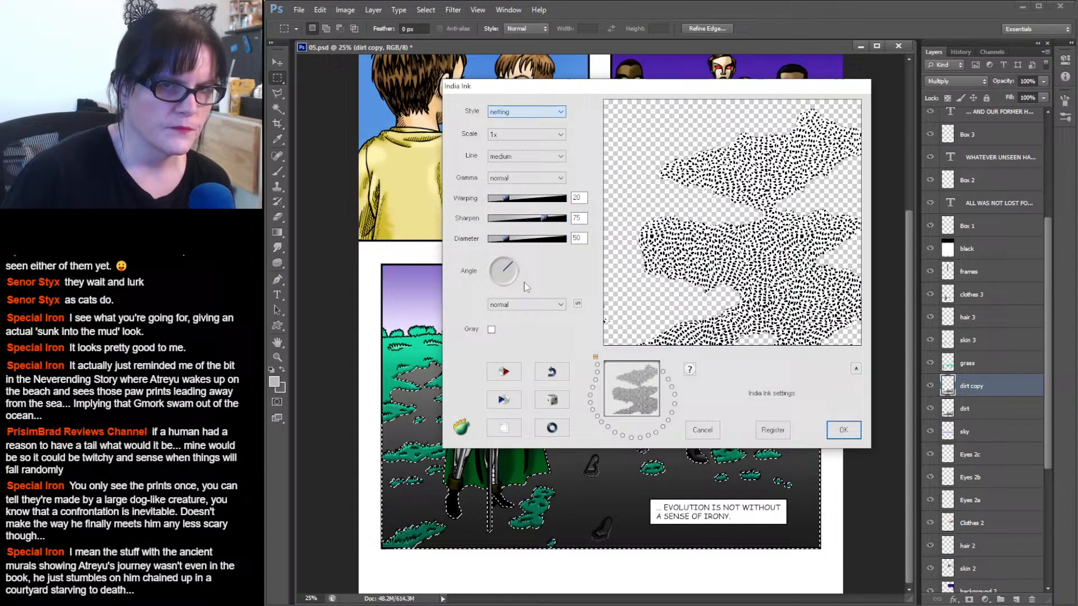
left_click(560, 116)
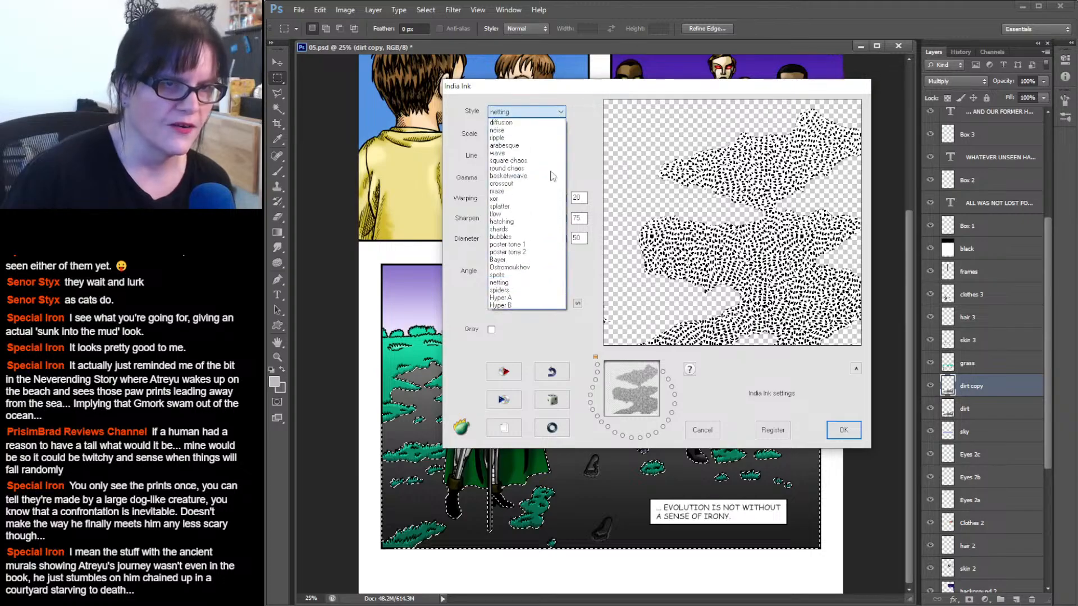
left_click(525, 292)
left_click(560, 114)
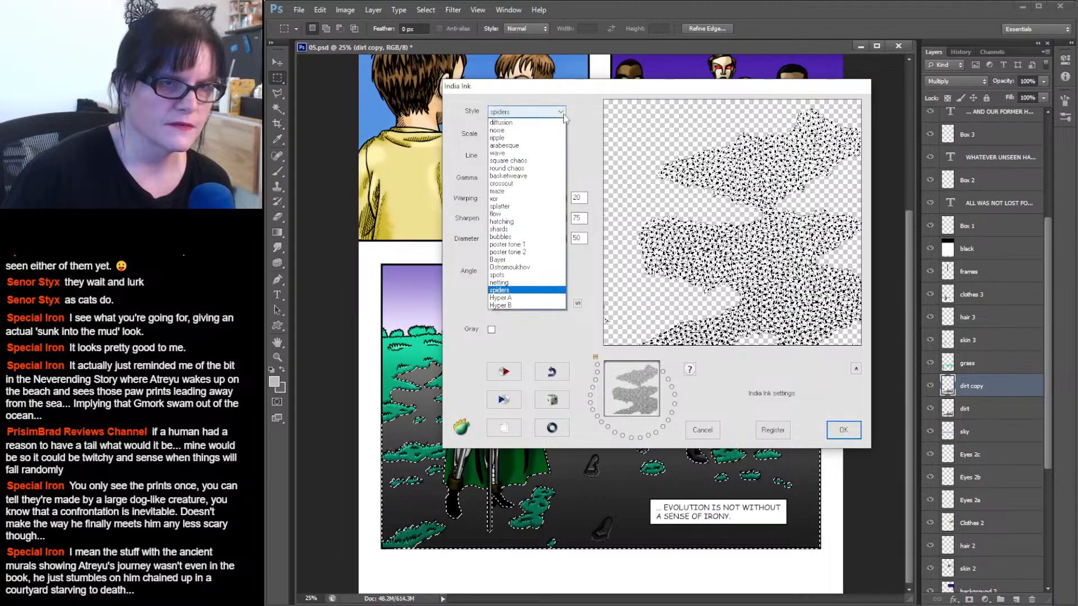
left_click(528, 297)
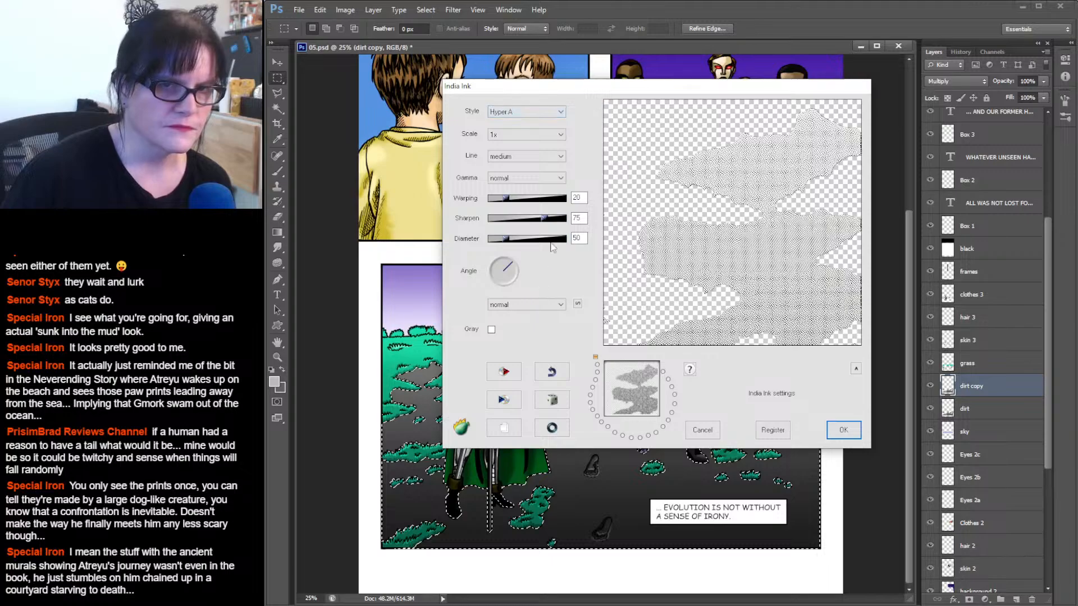
left_click(562, 119)
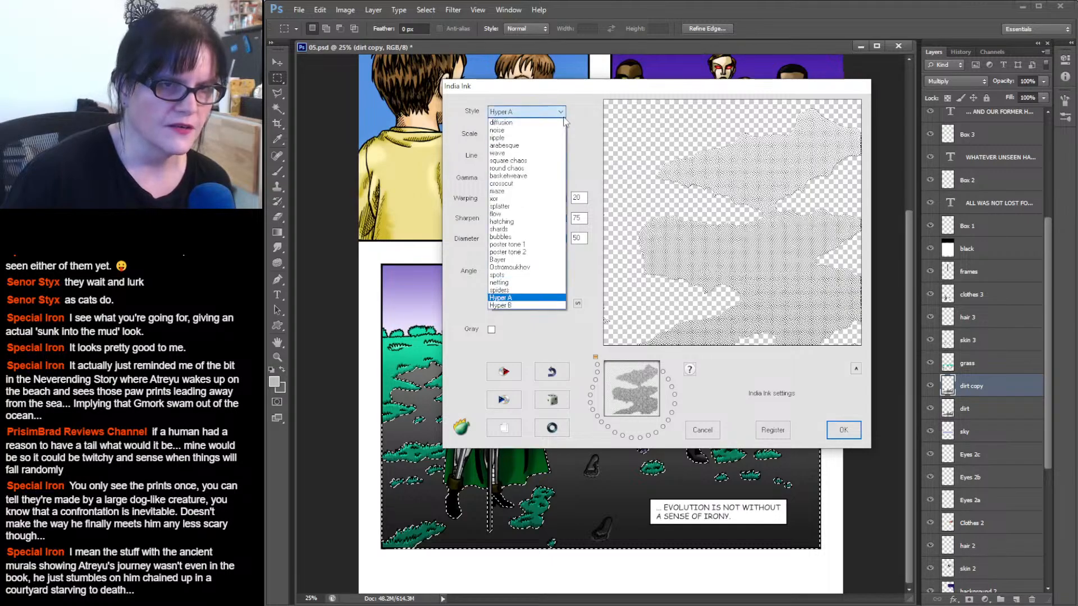
left_click(513, 306)
Set the India Ink style to noise and, after comparing it with thinner, the line to thicker.
left_click(563, 112)
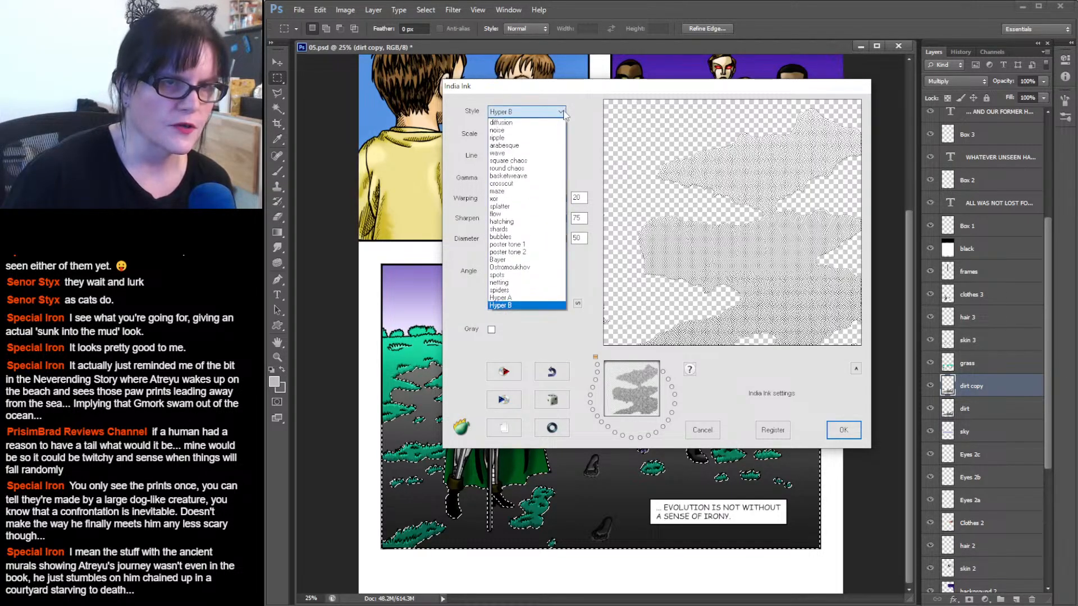
left_click(543, 131)
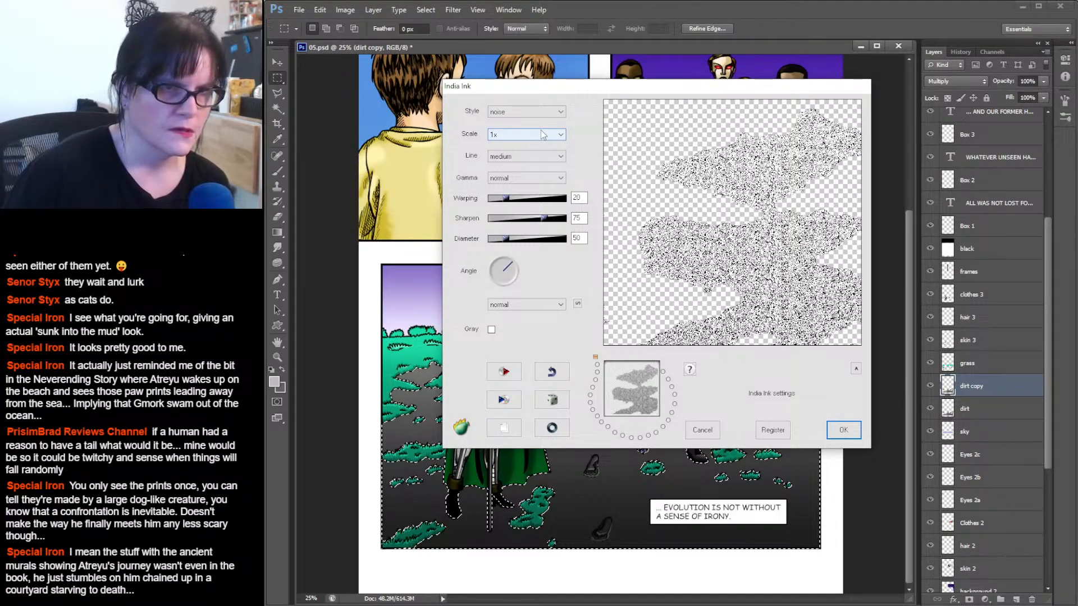
left_click(533, 158)
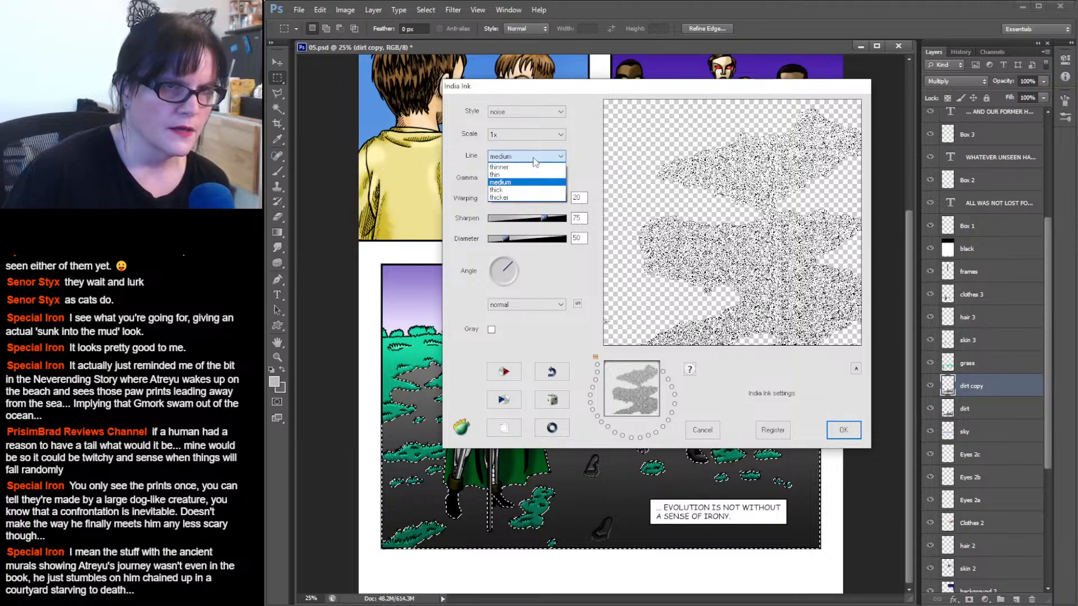
left_click(527, 197)
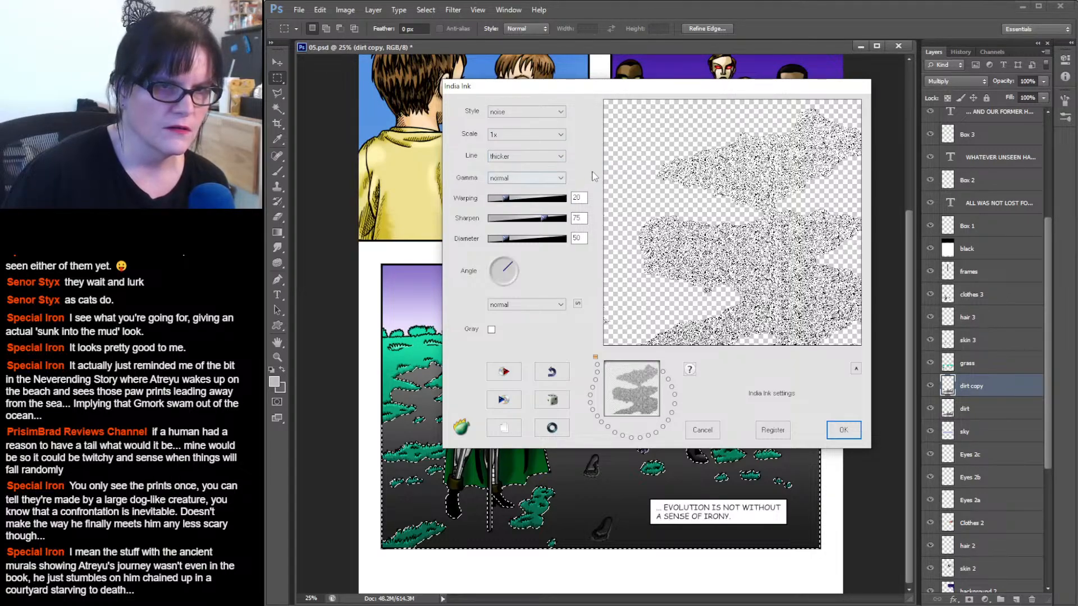
left_click(553, 160)
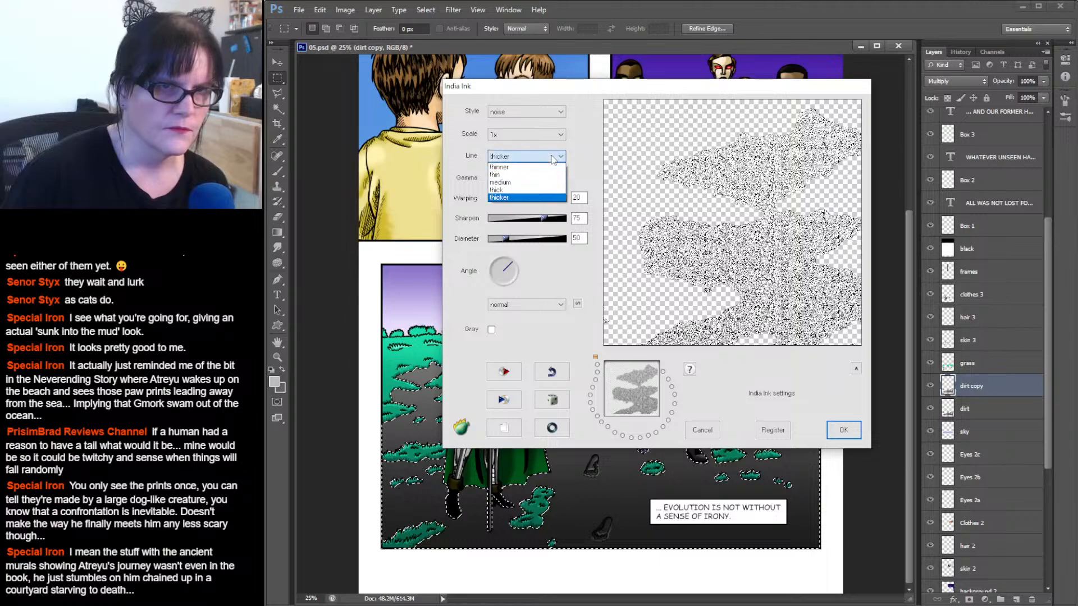
left_click(541, 166)
left_click(554, 161)
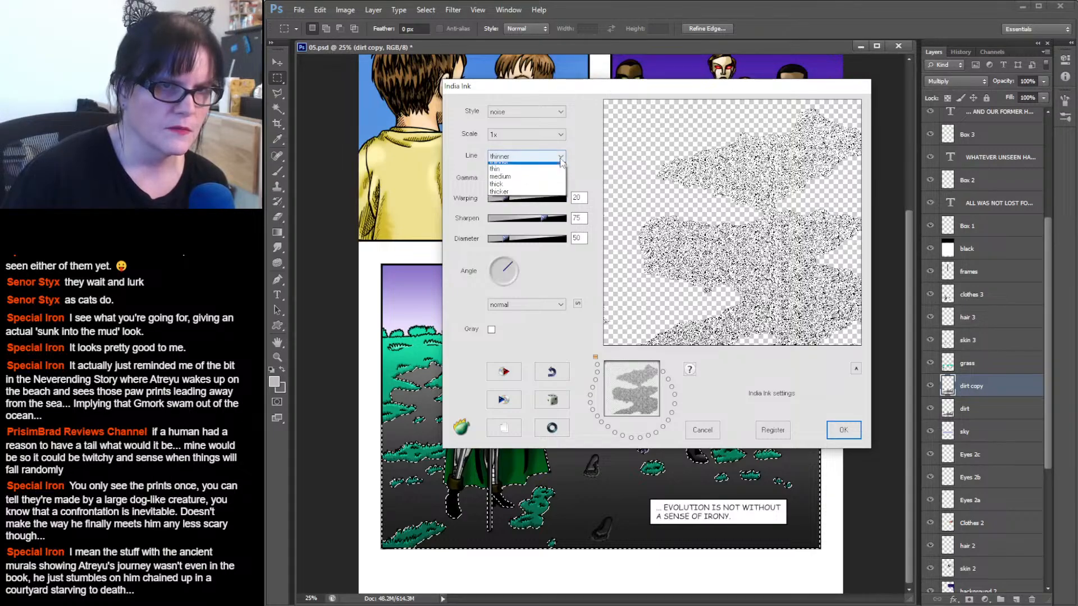
left_click(537, 198)
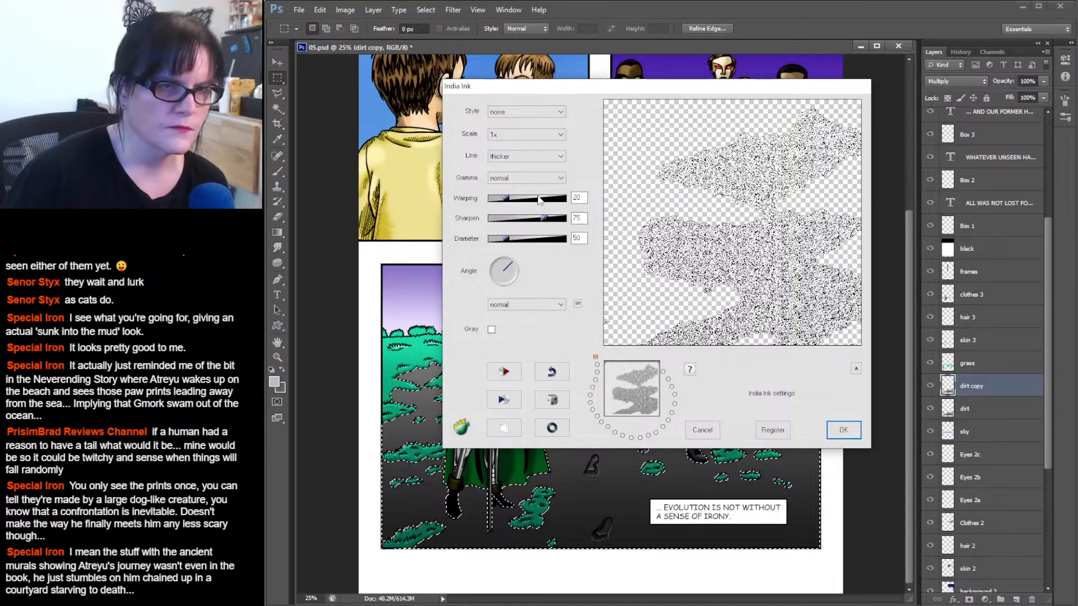
Keep the gamma at normal, set the India Ink diameter to 49, and check the lower dirt area in the preview.
left_click(560, 179)
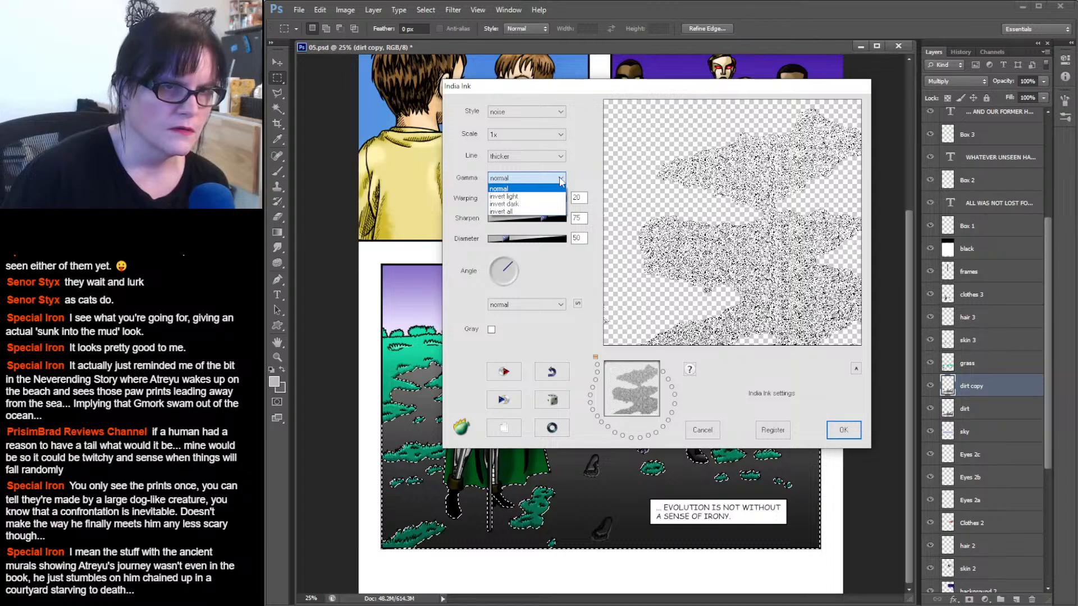
left_click(559, 179)
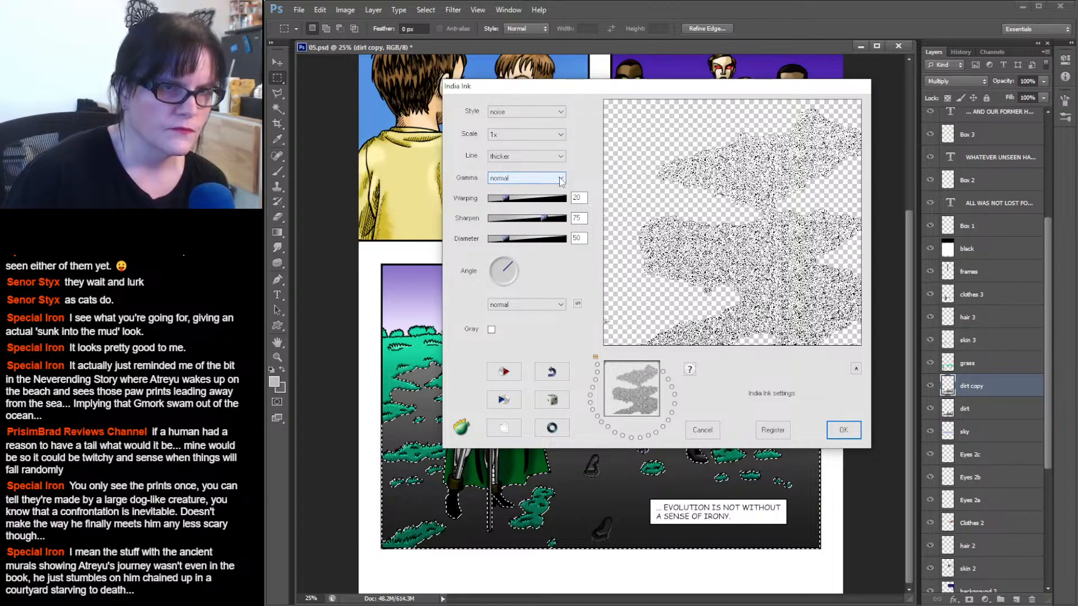
mouse_move(506, 238)
left_mouse_down()
mouse_move(572, 241)
mouse_move(506, 242)
left_mouse_up()
left_click(510, 239)
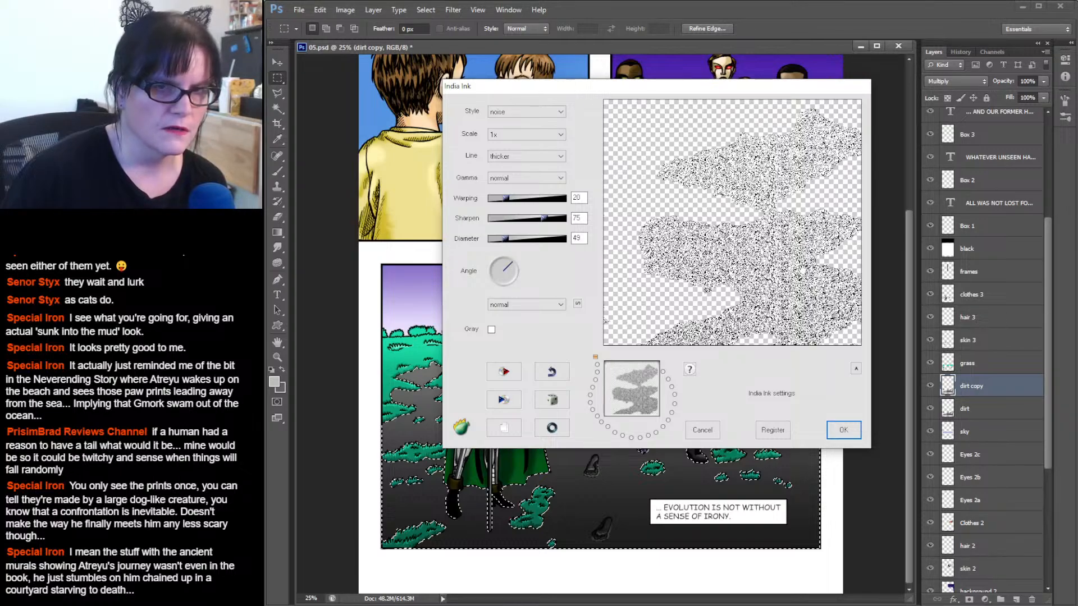
left_click_drag(795, 271, 773, 255)
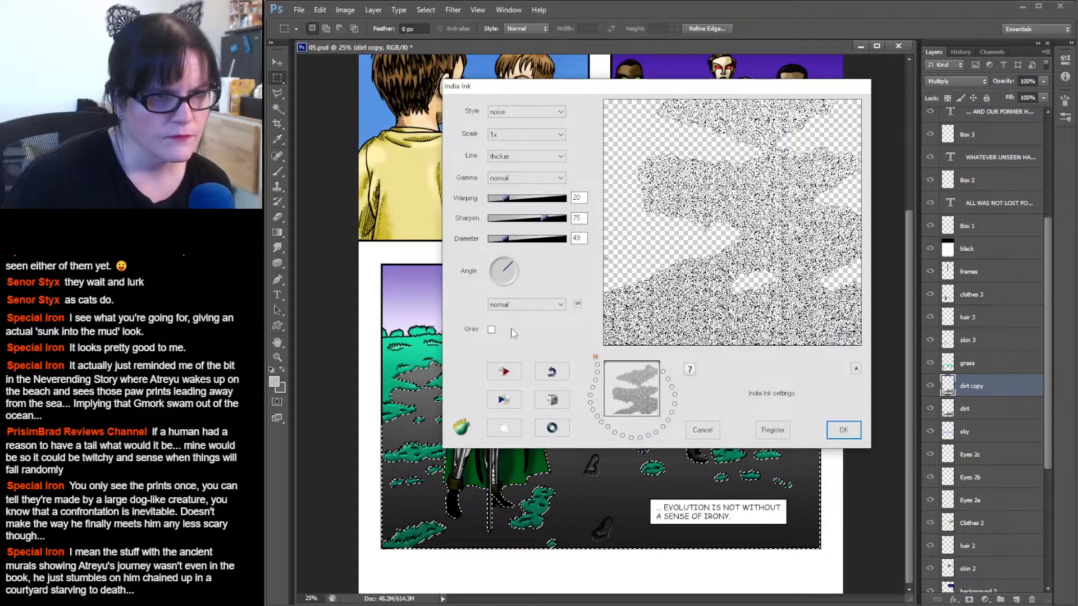
Try the gray option and the procedural + blending mode for the India Ink effect, and return both to their original settings.
left_click(492, 330)
left_click(491, 330)
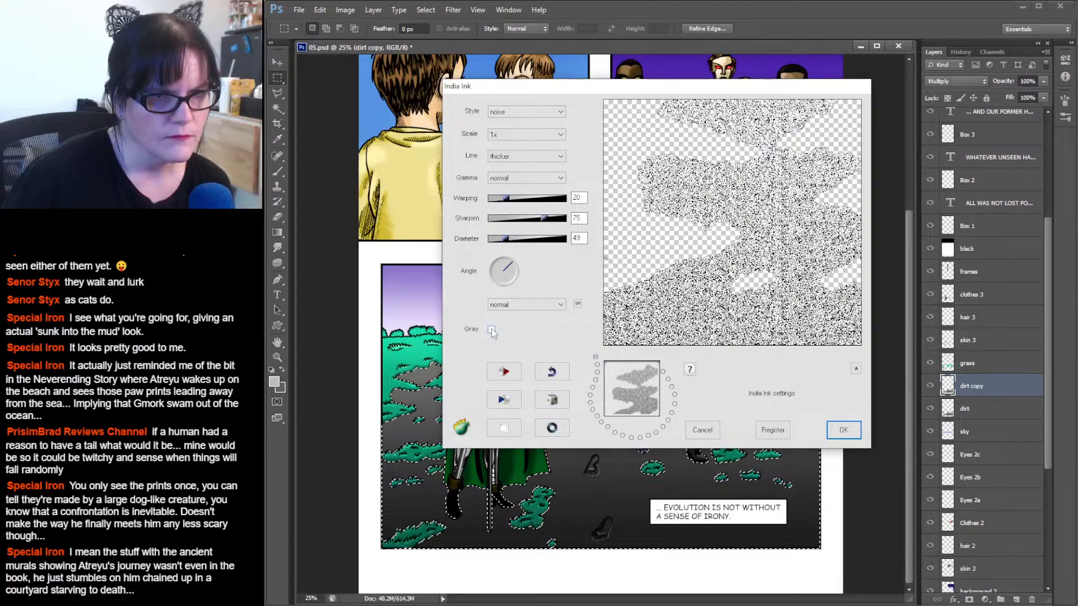
left_click(560, 305)
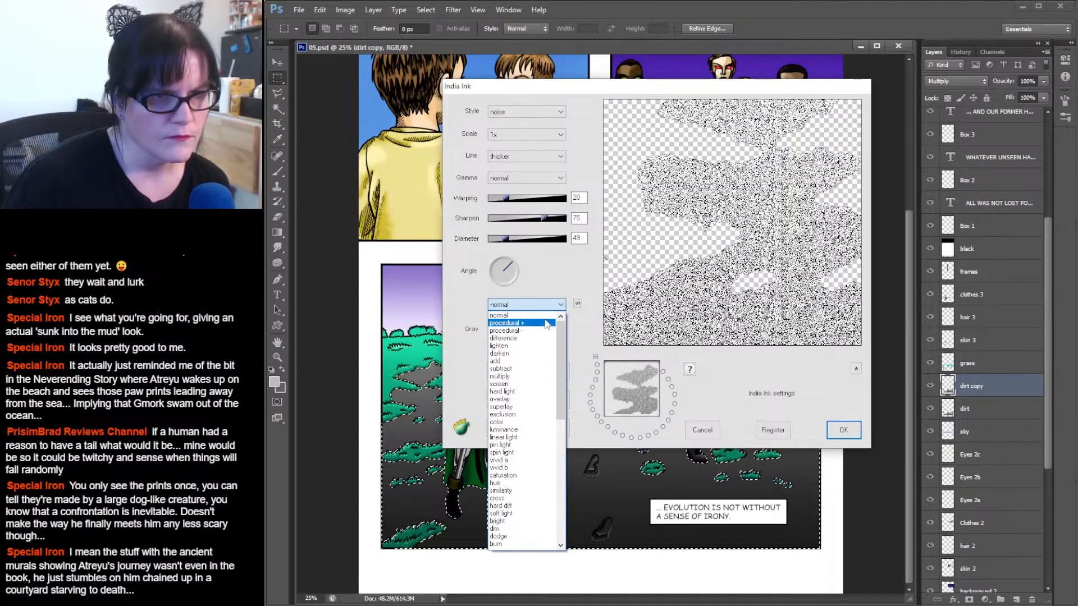
left_click(544, 323)
left_click(561, 305)
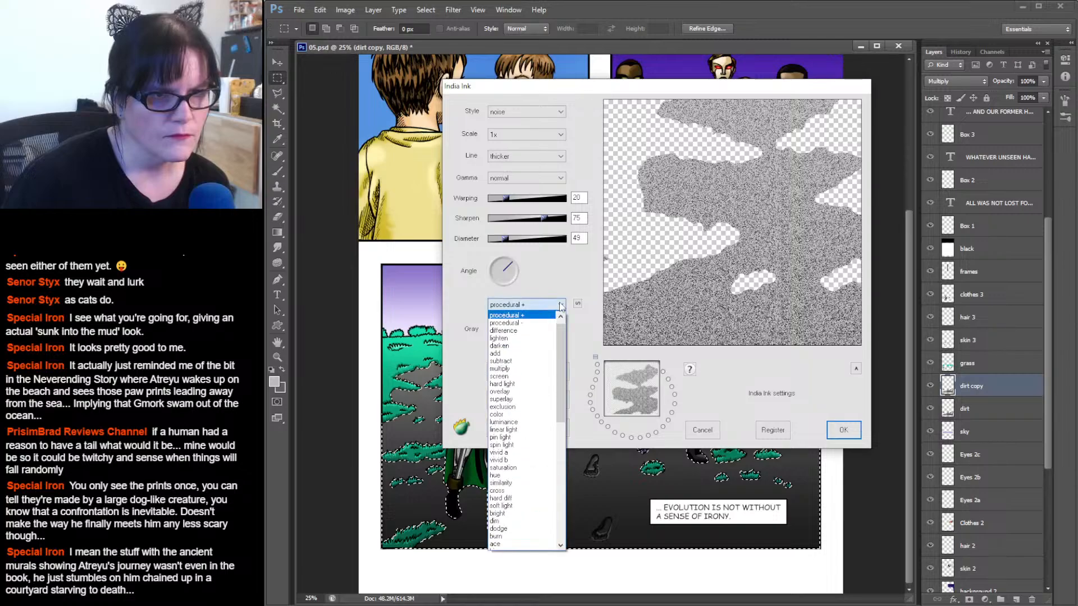
left_click_drag(558, 332, 559, 321)
left_click(544, 316)
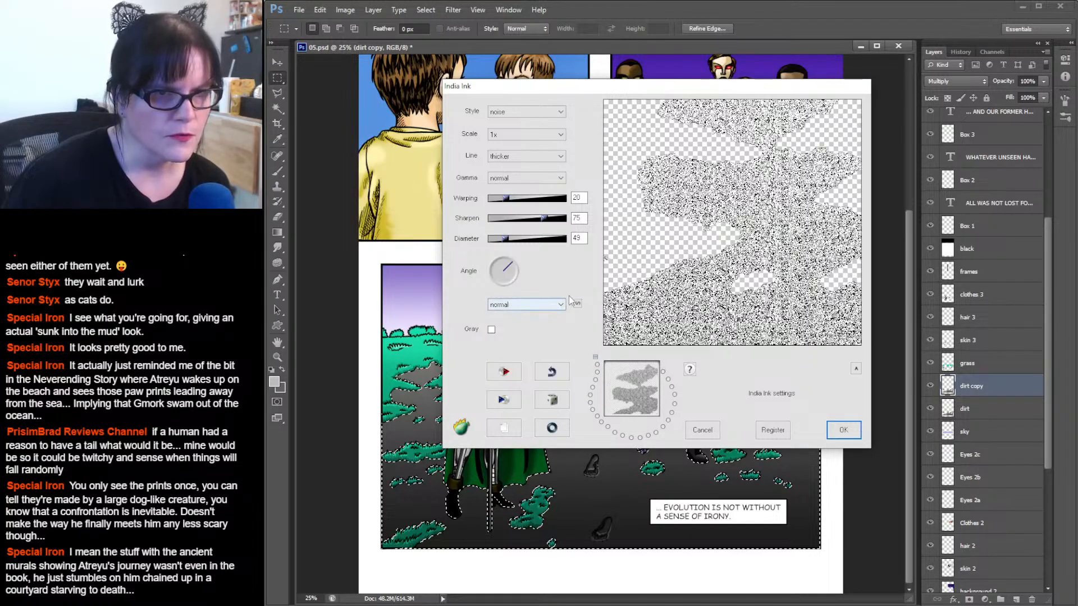
Try the subtract blending mode for the India Ink effect and return it to normal.
left_click(561, 305)
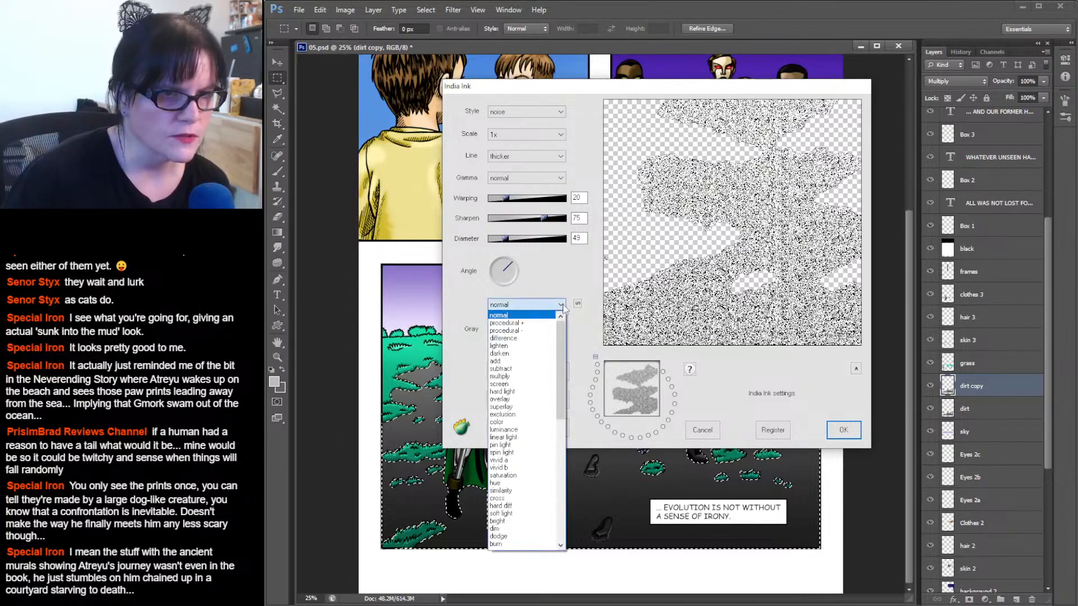
left_click(533, 369)
left_click(546, 305)
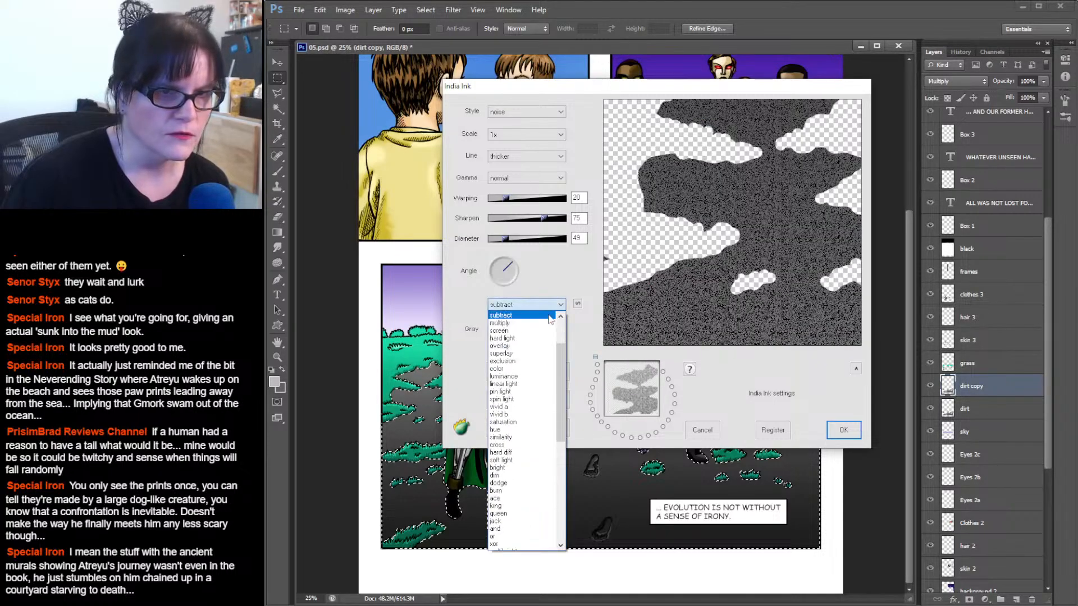
scroll(543, 332, "up", 5)
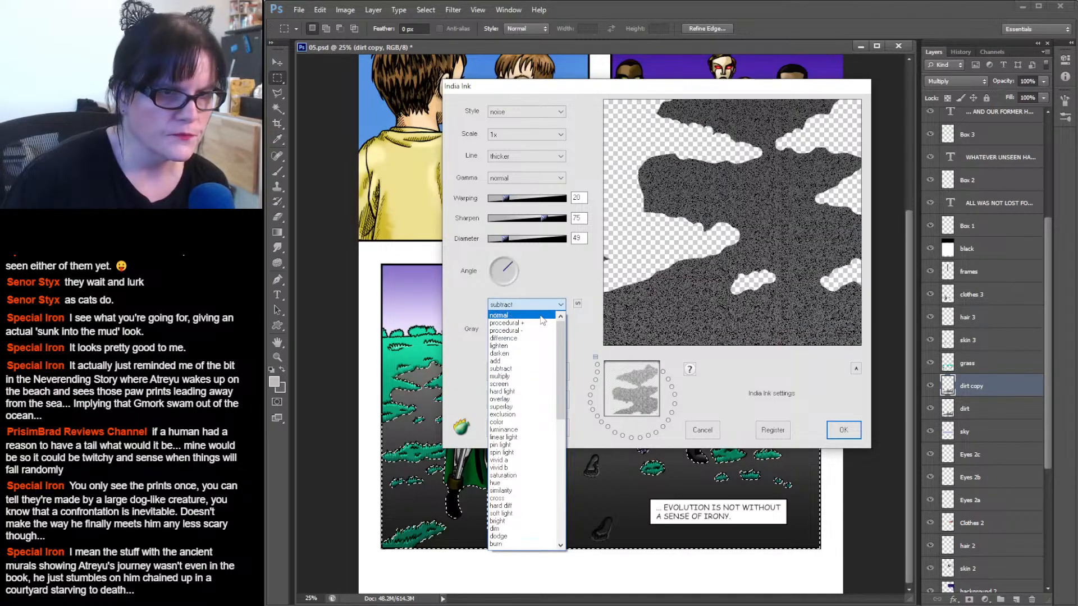
left_click(540, 316)
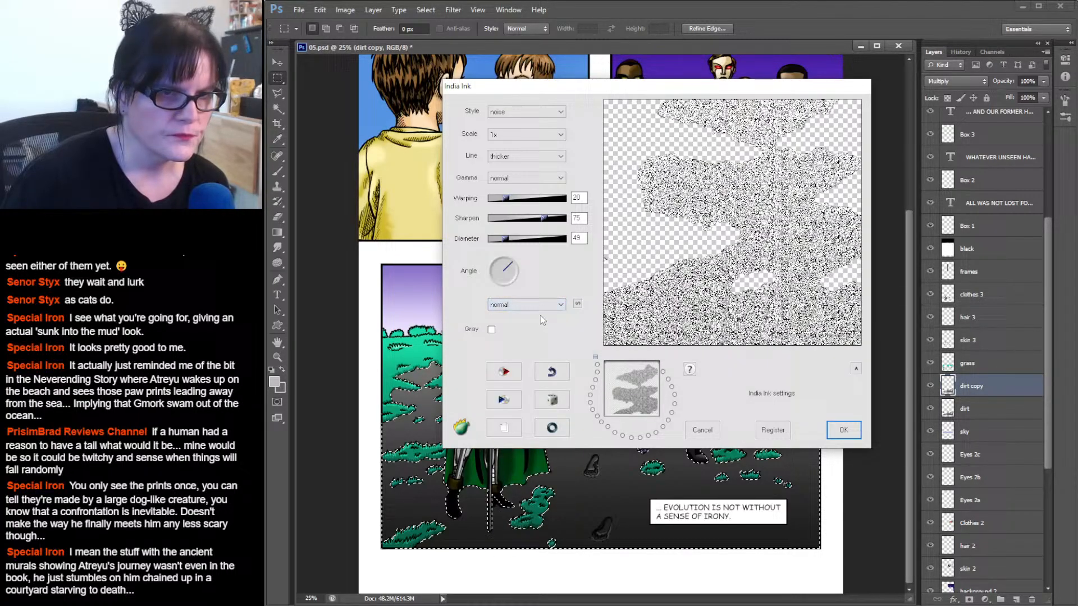
Apply the India Ink effect to the dirt copy layer and inspect the texture with the original dirt layer hidden and shown.
left_click(578, 304)
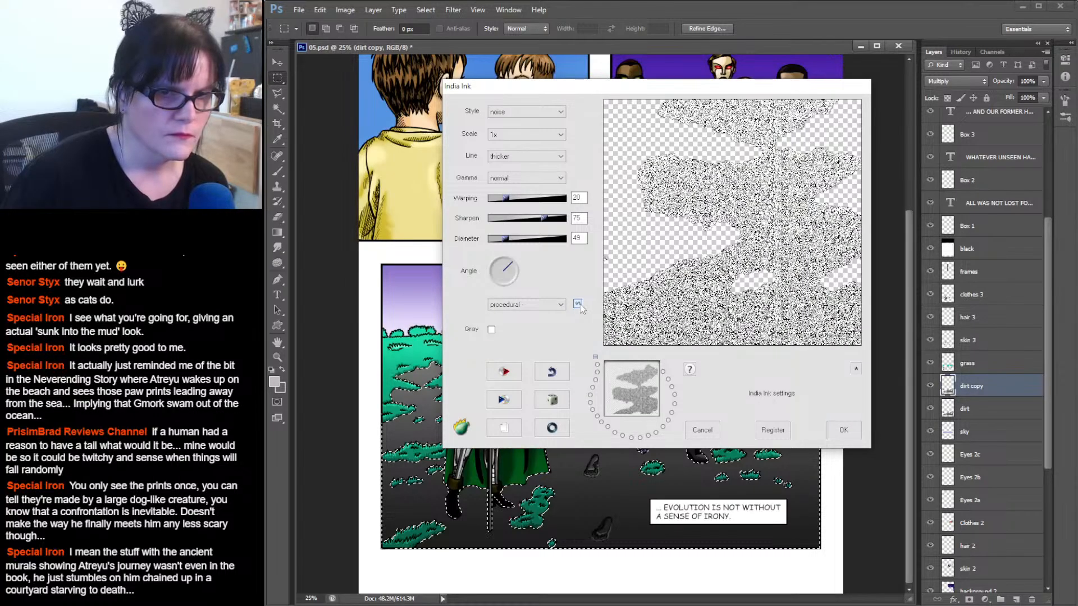
left_click(844, 430)
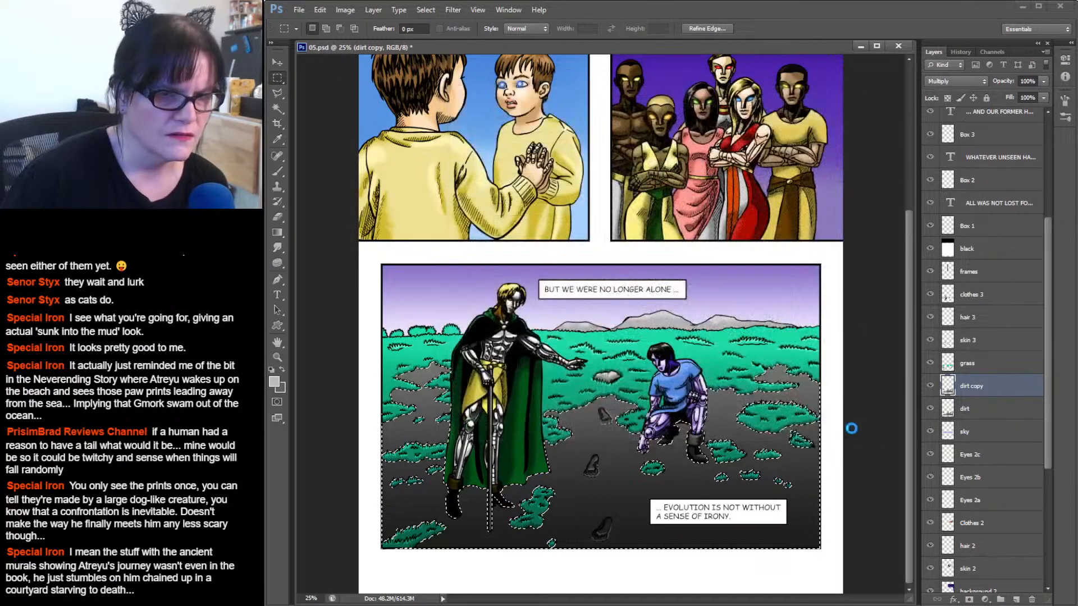
left_click(930, 411)
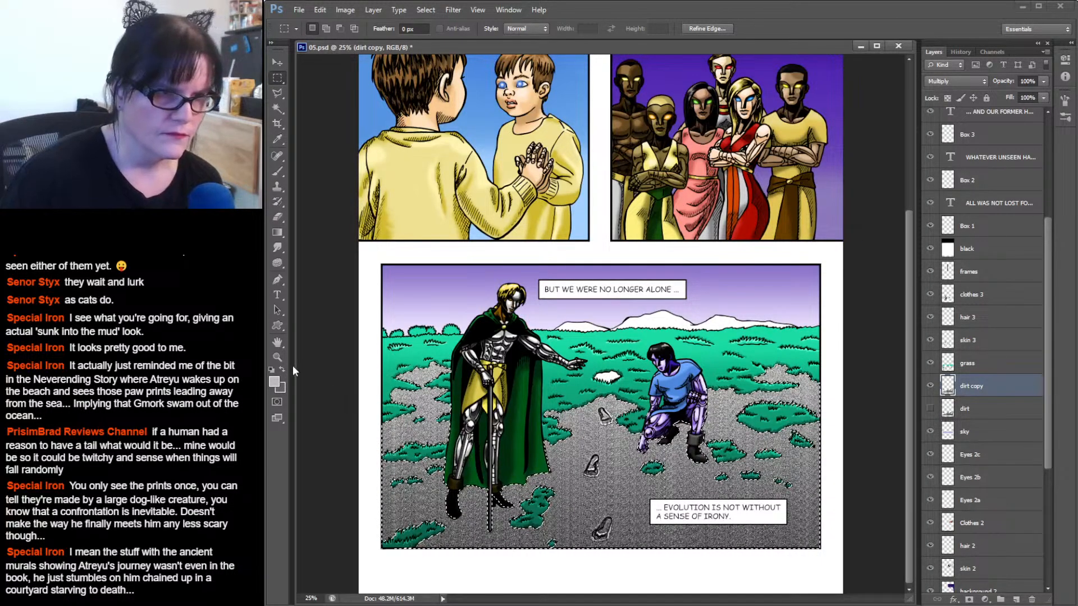
left_click(276, 358)
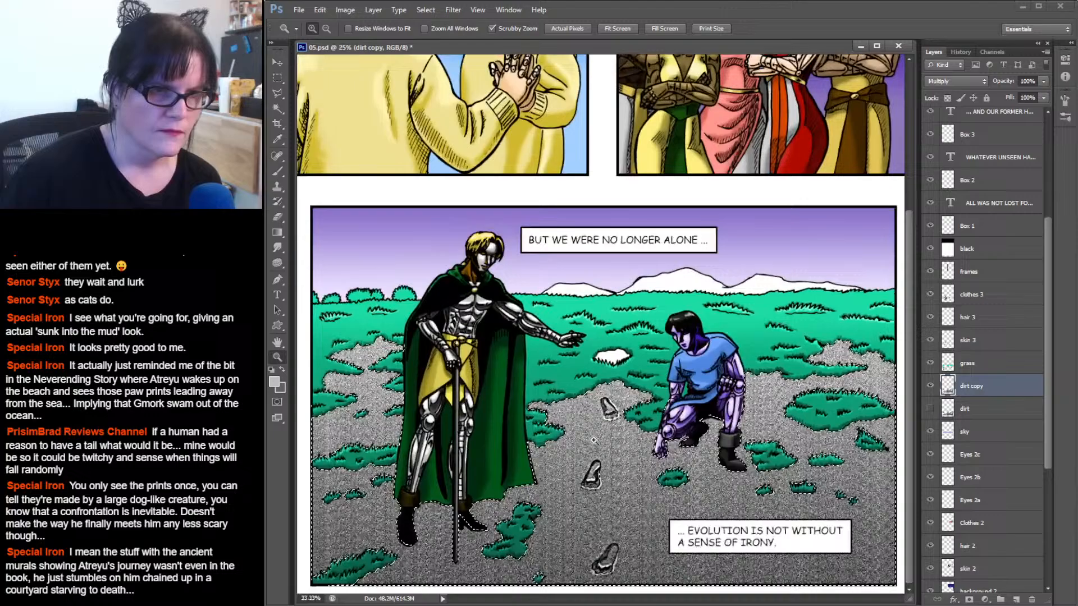
left_click(593, 438)
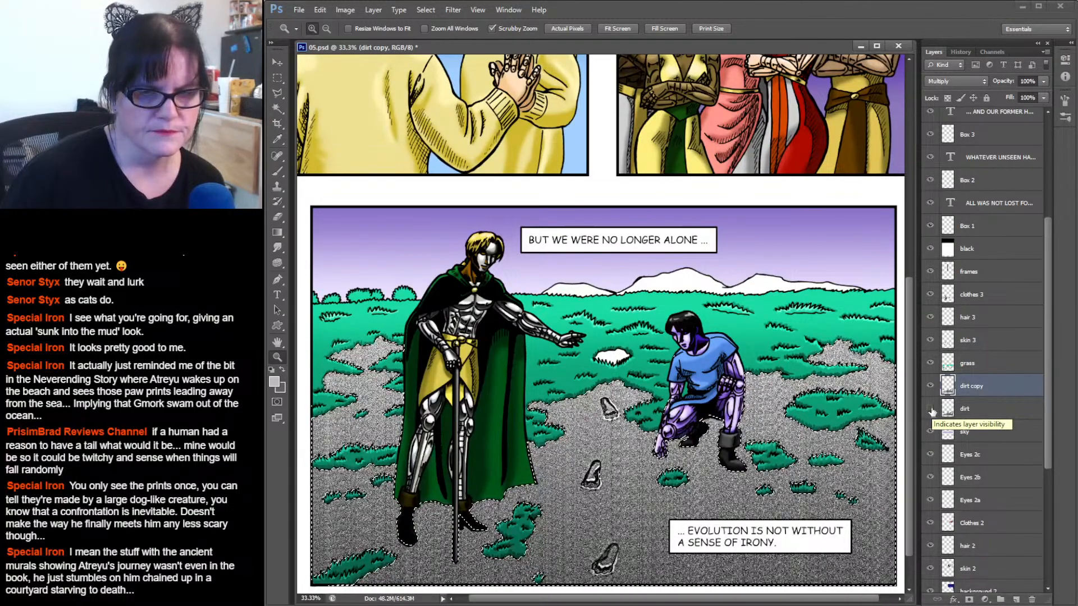
left_click(931, 409)
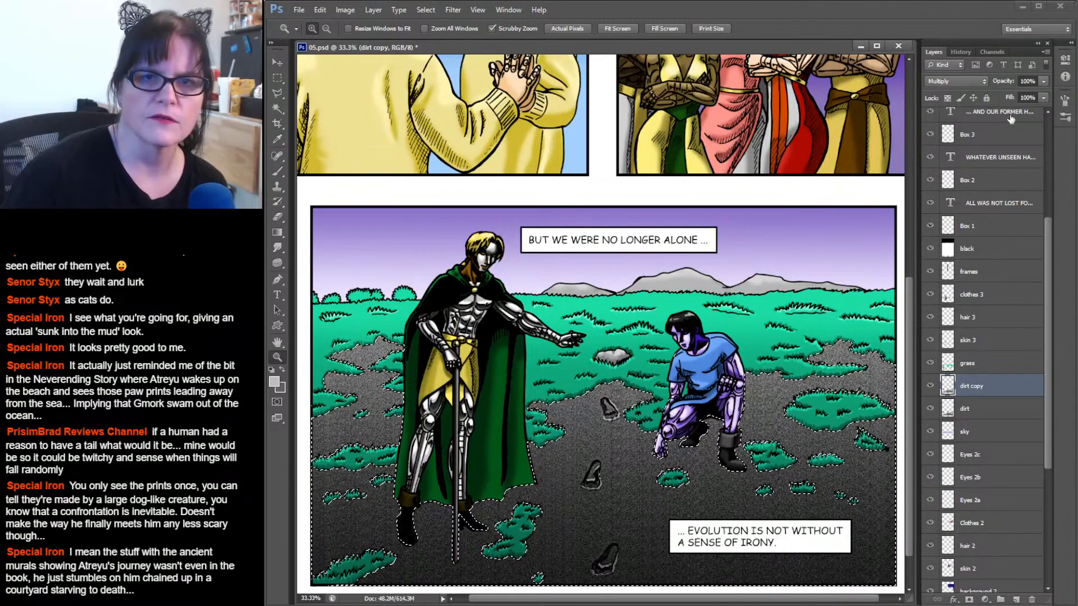
Try the Lighten and Screen blend modes on the dirt copy layer and compare the panel with and without it.
left_click(984, 81)
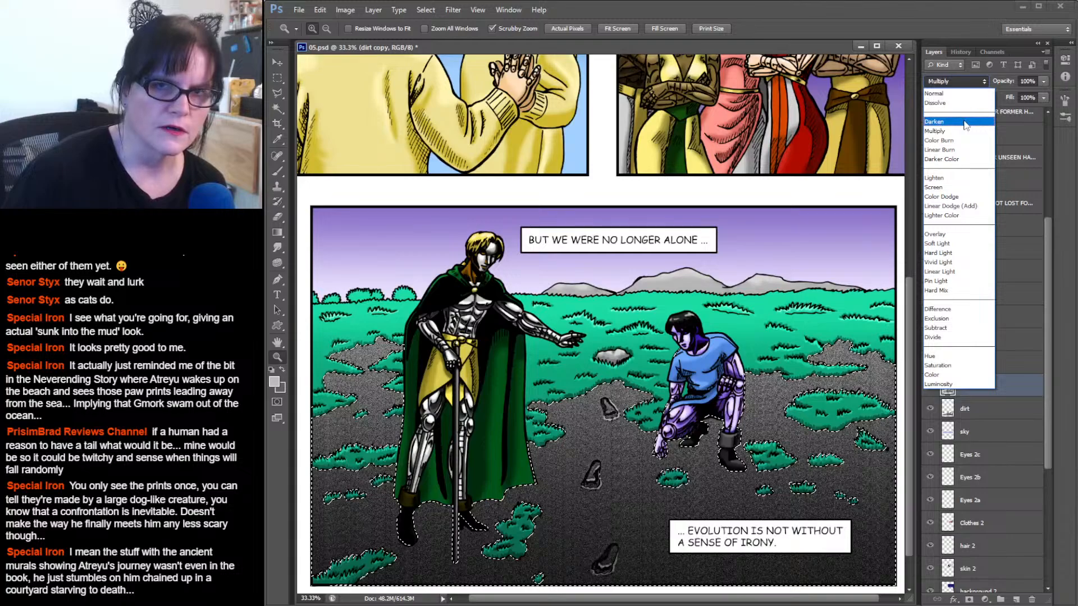
left_click(949, 179)
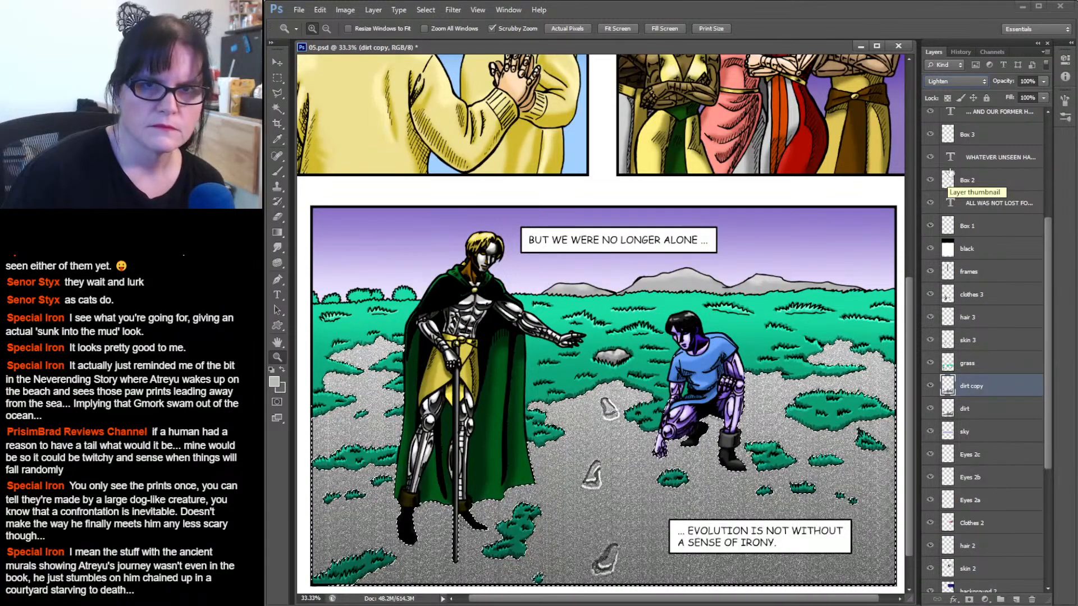
left_click(985, 82)
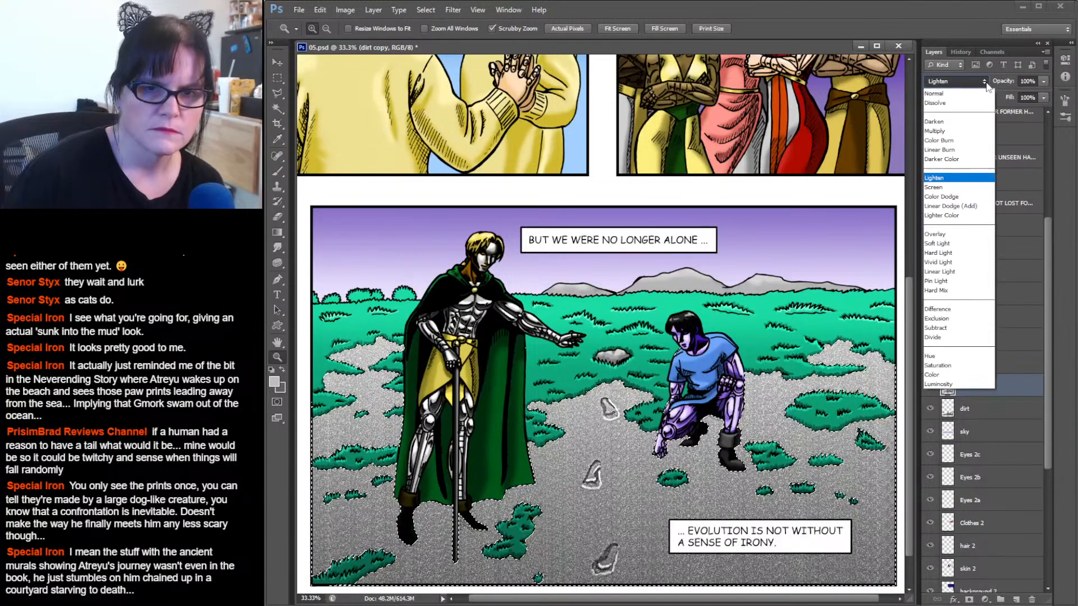
left_click(961, 188)
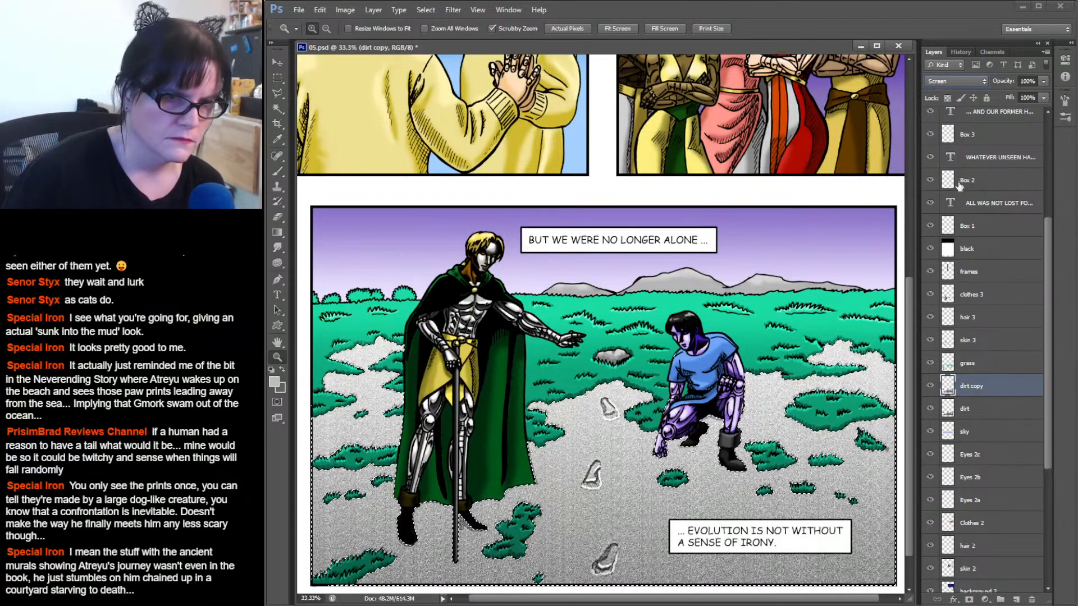
left_click(932, 386)
left_click(931, 386)
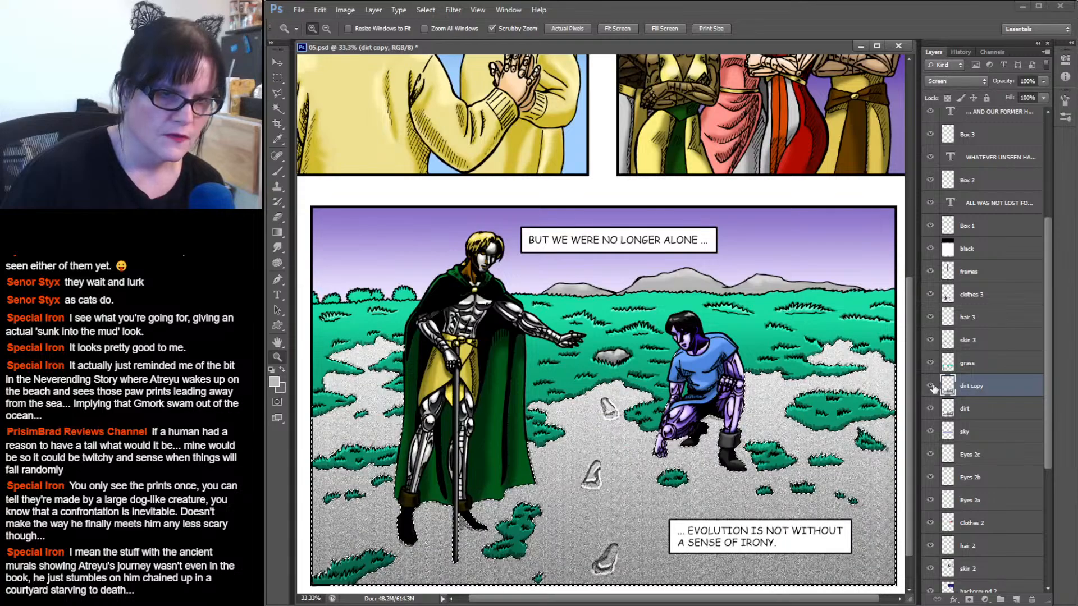
Set the dirt copy layer to Overlay at 38% opacity and compare the panel with and without the texture.
left_click(984, 82)
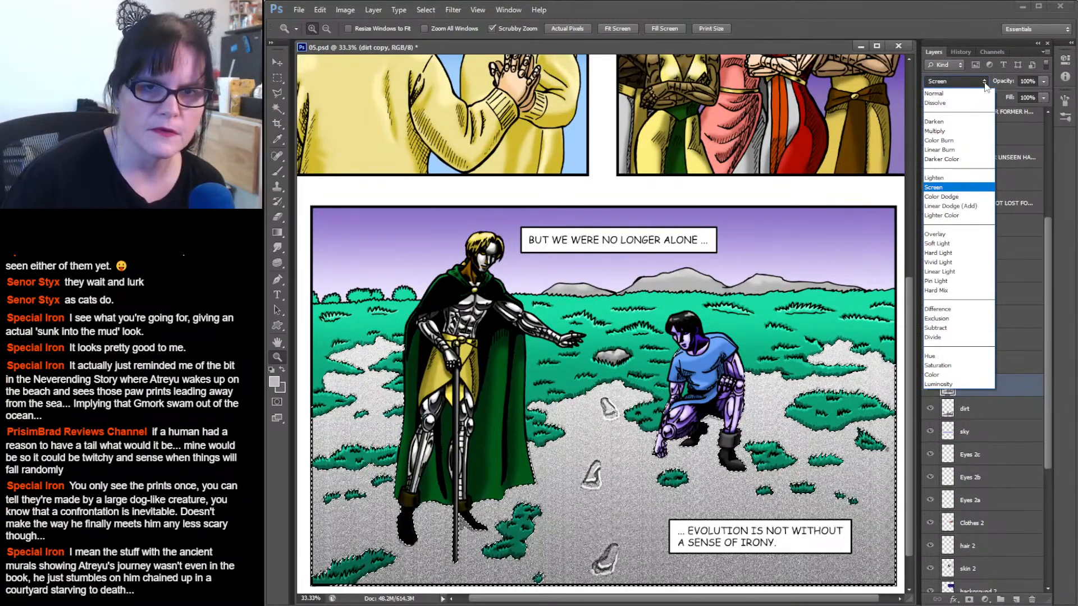
left_click(961, 235)
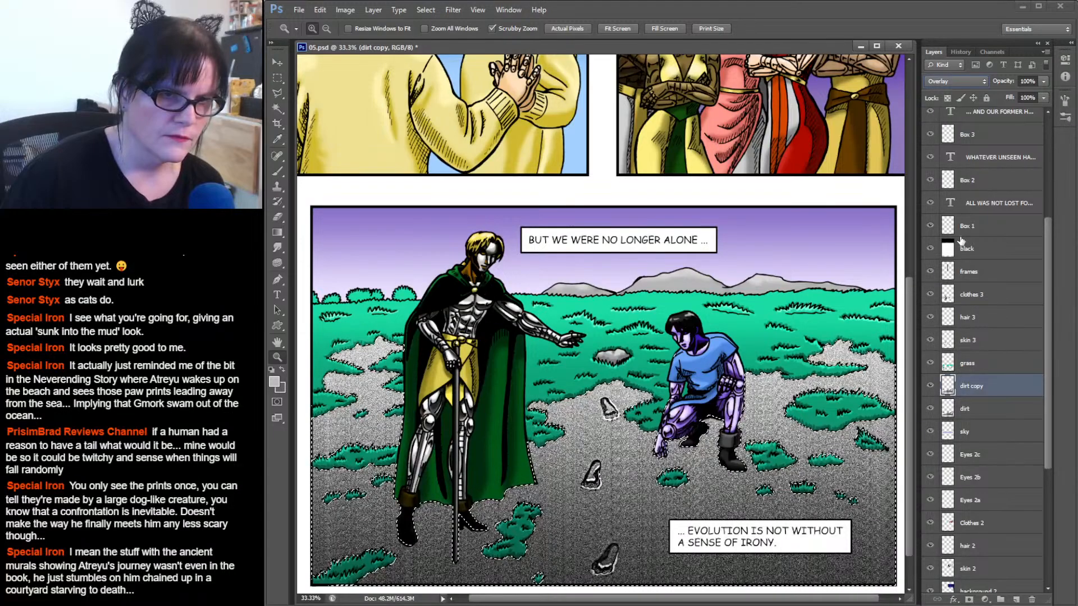
left_click(1047, 81)
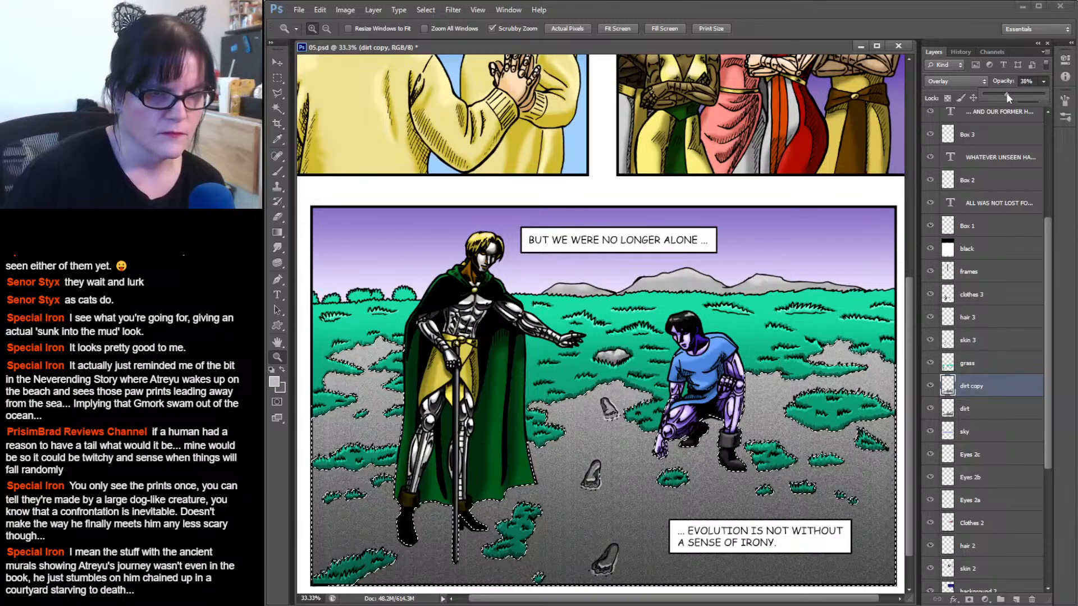
left_click(988, 39)
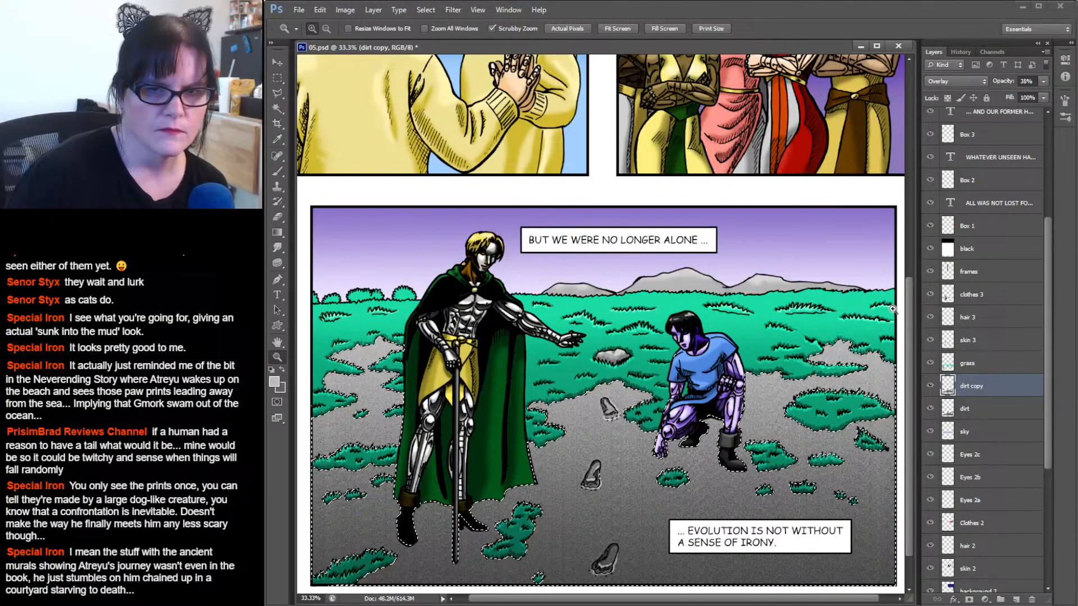
left_click(930, 386)
left_click(930, 387)
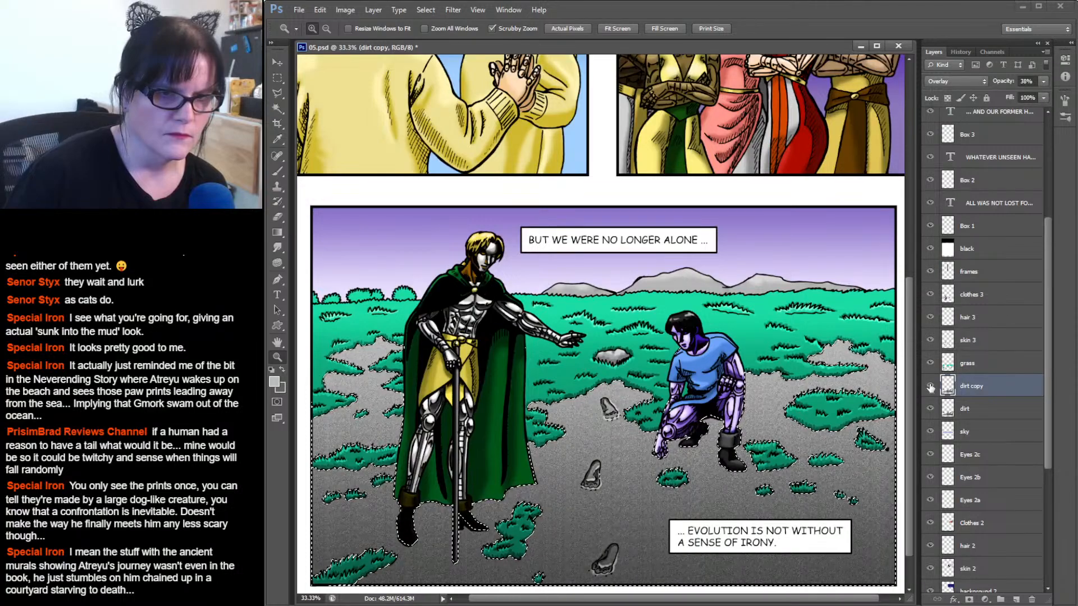
left_click(930, 386)
left_click(930, 386)
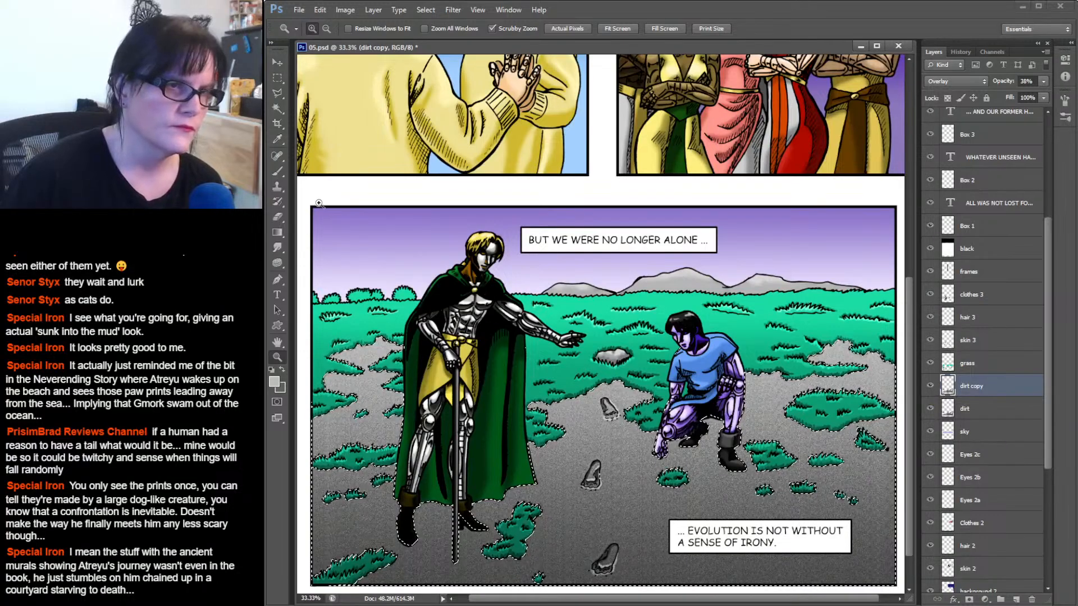
Erase parts of the texture on the dirt copy layer with a soft 300 px Eraser brush at 0% hardness.
left_click(277, 216)
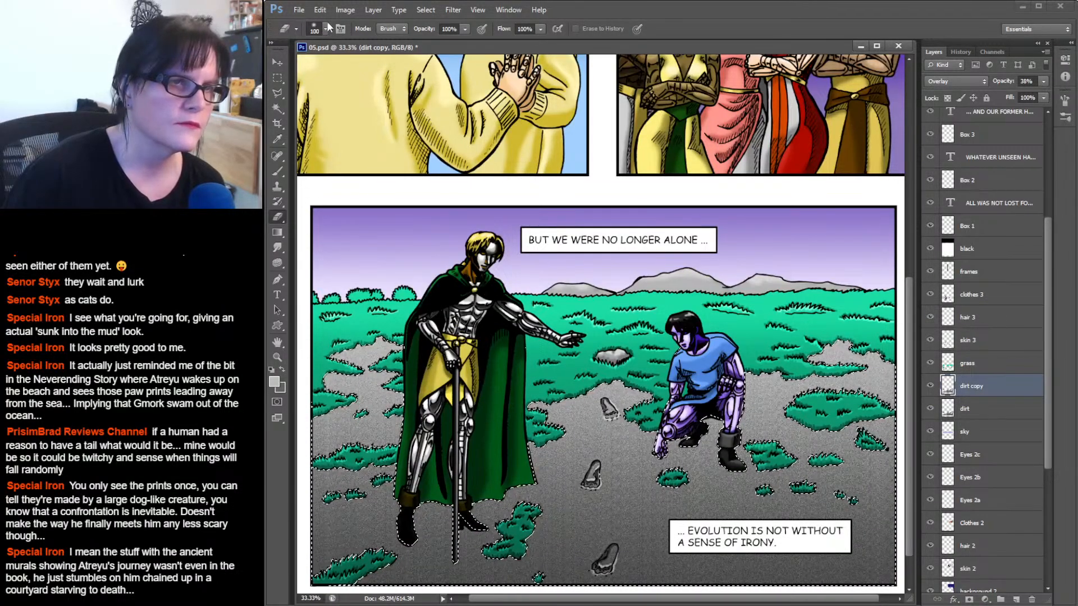
left_click(326, 28)
left_click_drag(397, 164, 399, 181)
left_click(290, 168)
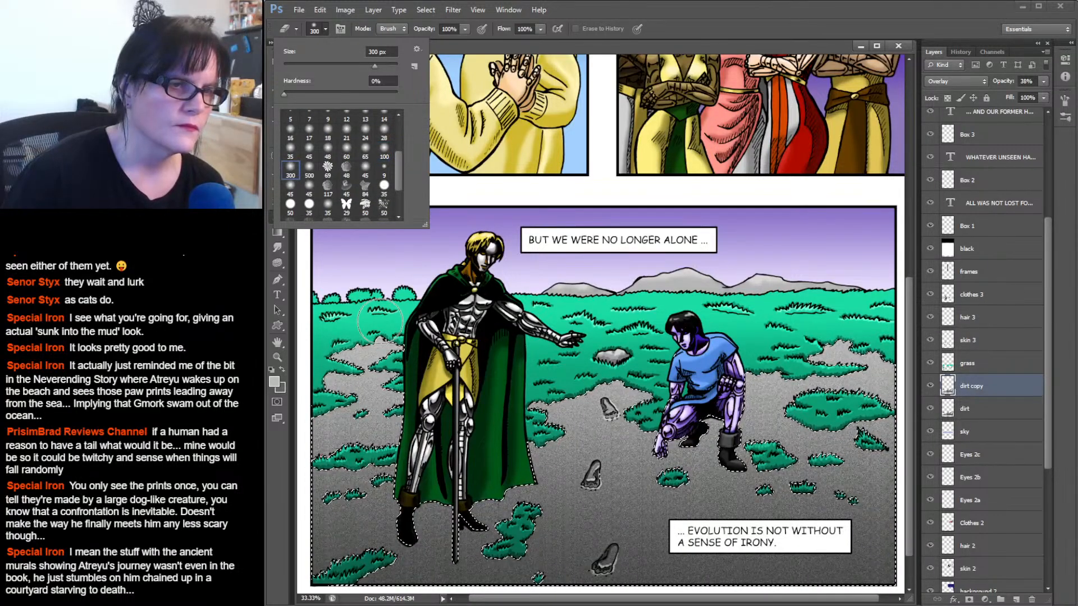
left_click(390, 345)
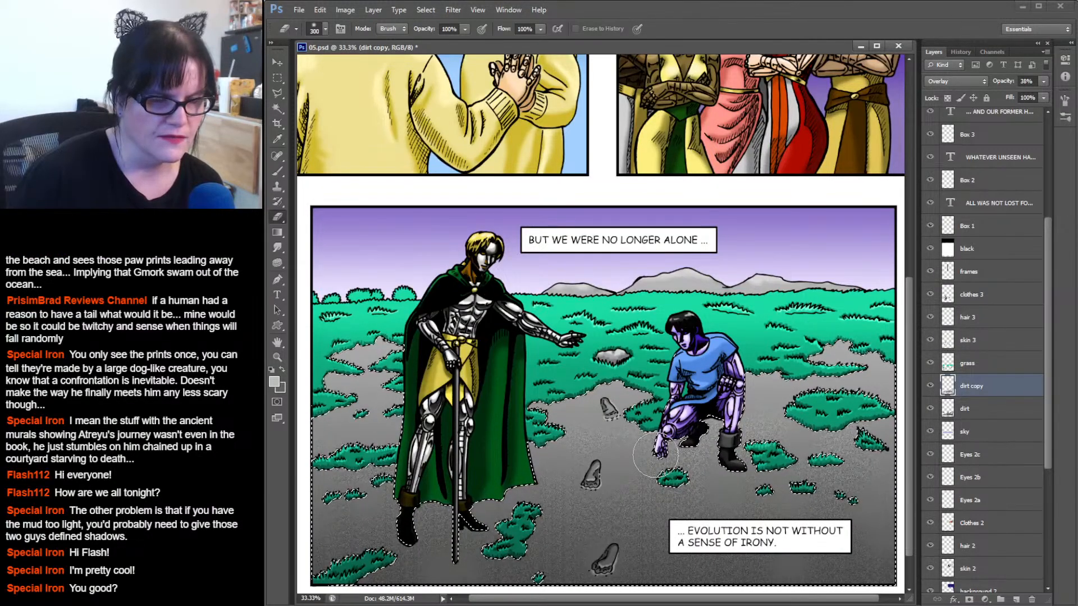
Inspect the textured ground around the figures and footprints up close, and delete the dirt copy layer.
left_click(277, 358)
left_click(678, 391)
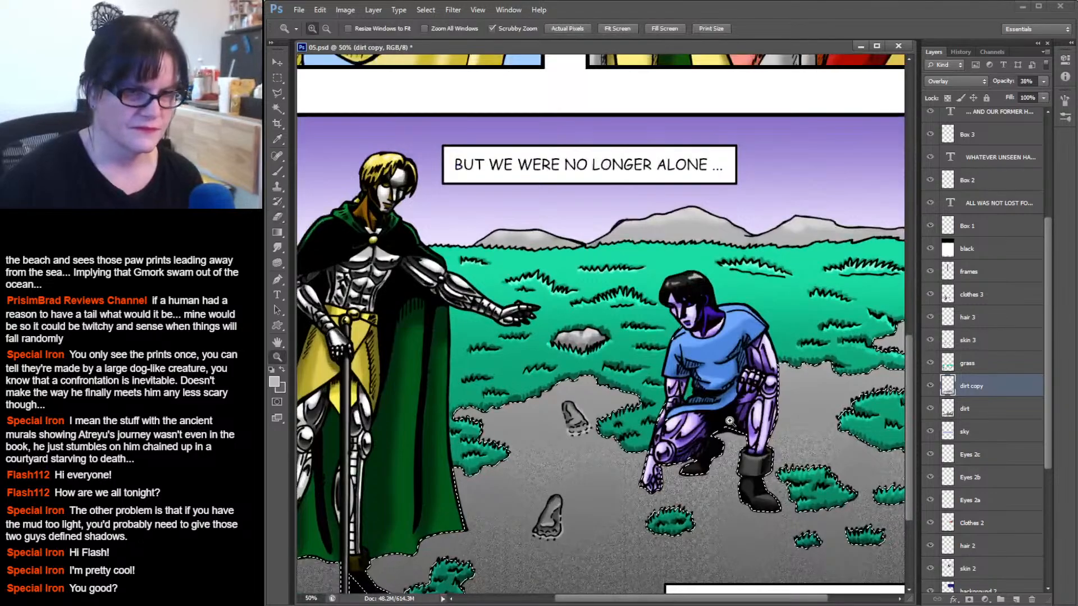
left_click_drag(723, 385, 747, 208)
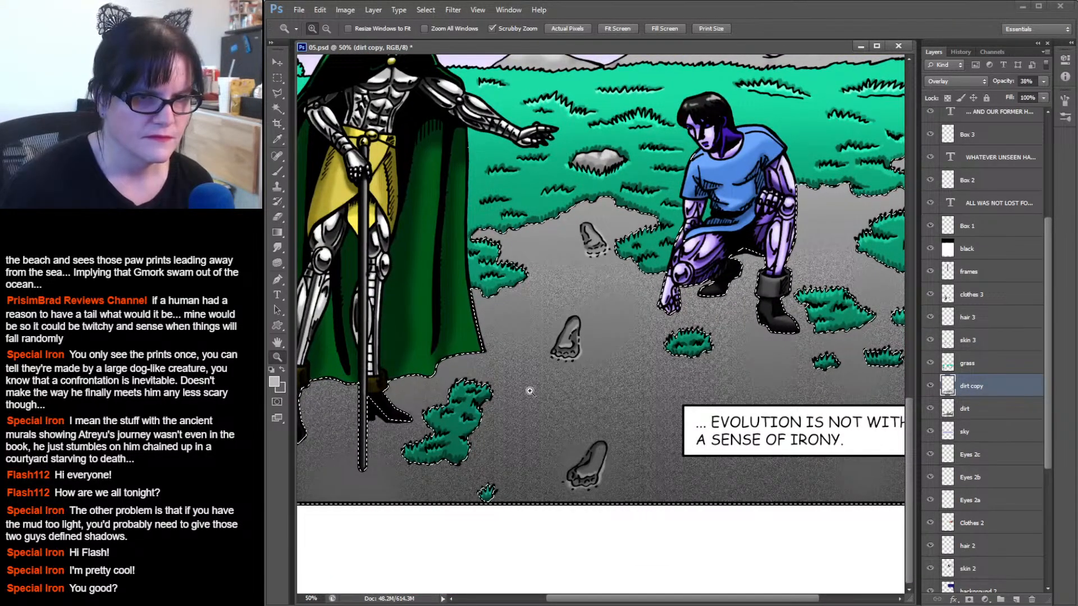
left_click(615, 355, "alt")
left_click(614, 354, "alt")
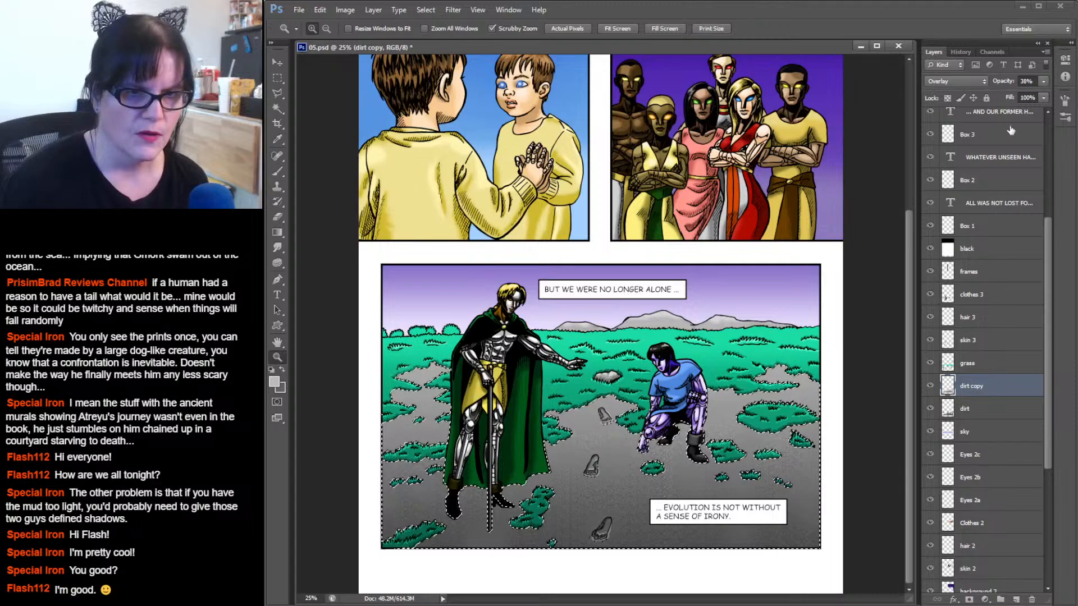
left_click(1032, 600)
left_click(659, 229)
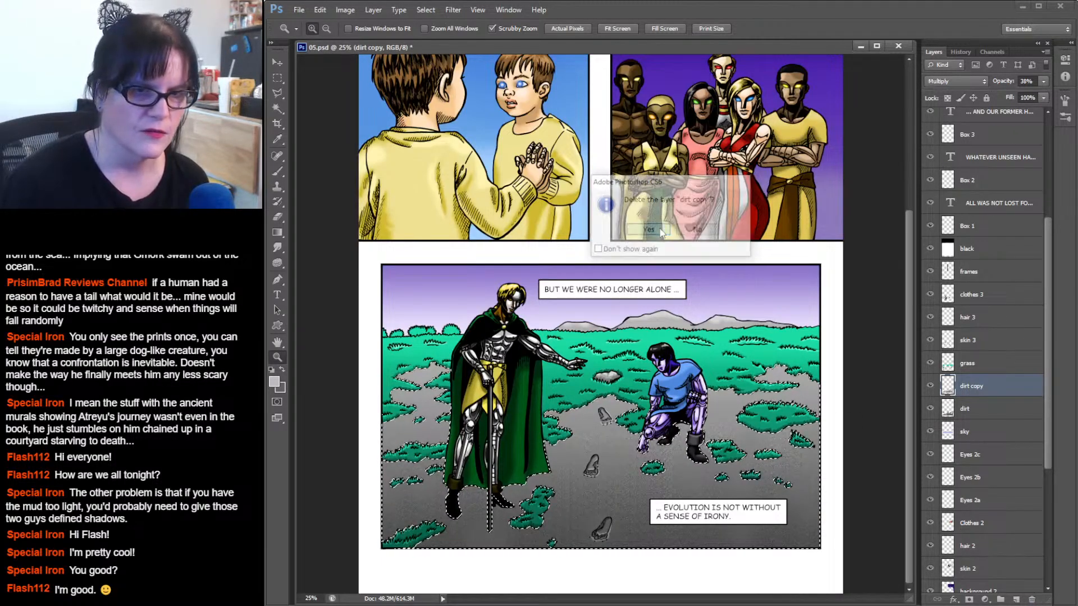
Save the comic page and clear the selection around the dirt.
left_click(277, 77)
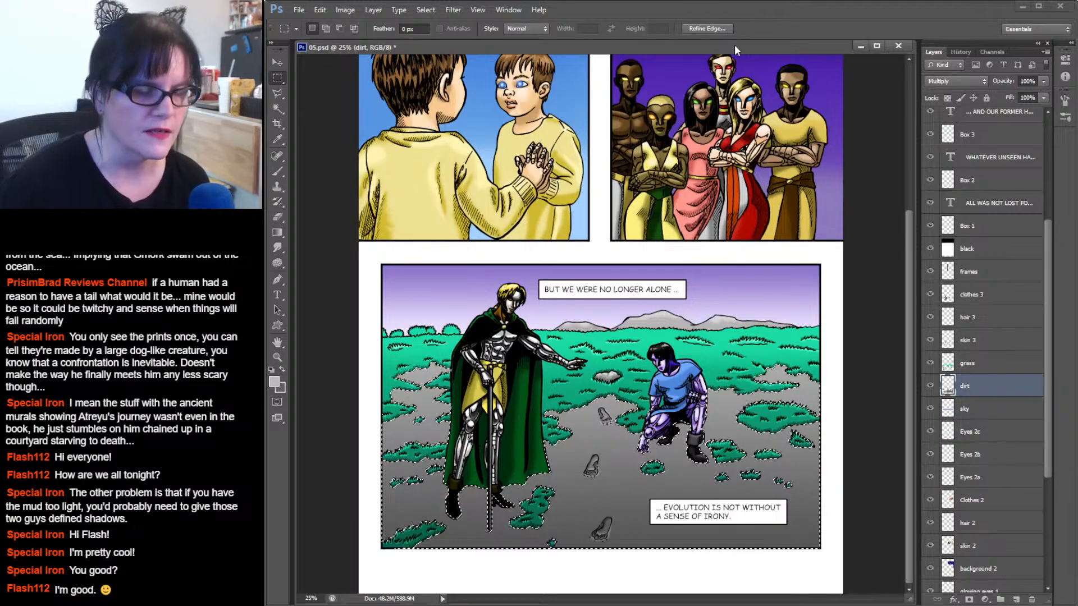
key("ctrl+s")
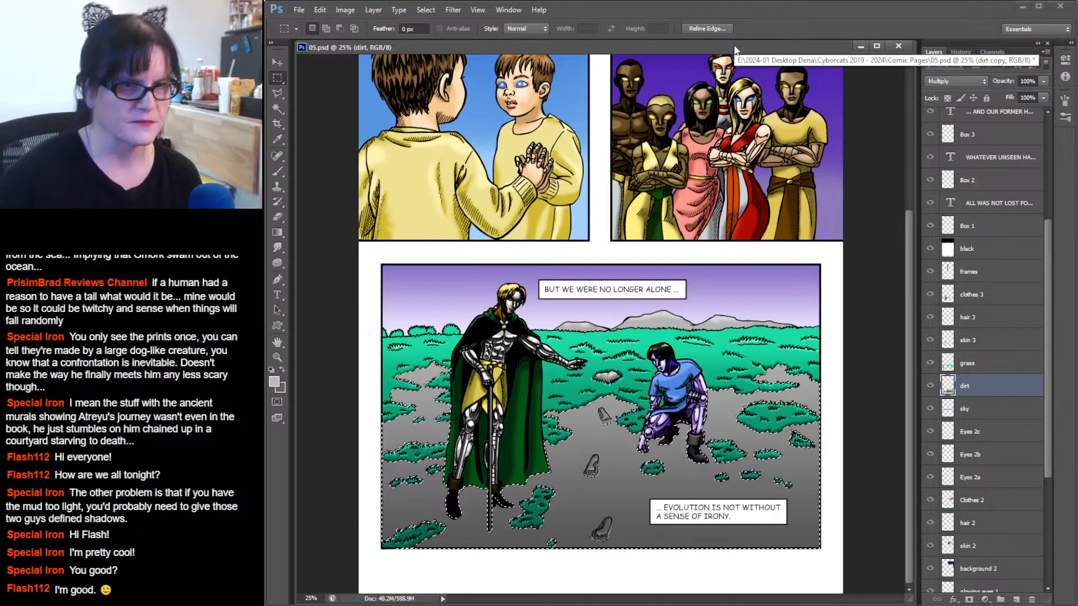
left_click(626, 258)
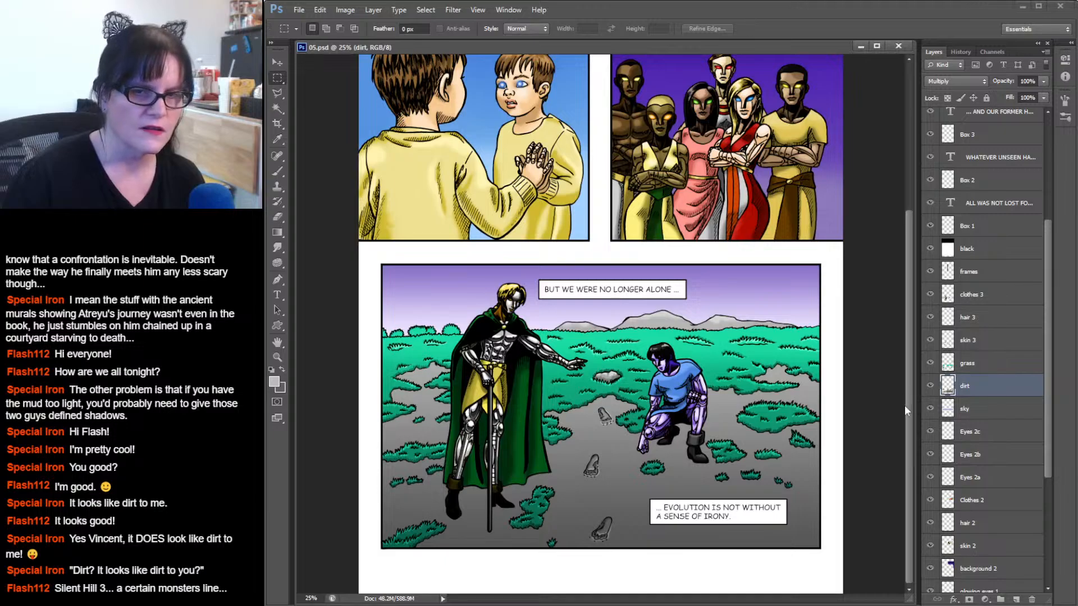
Review the coloured comic page as a whole, comparing the bottom panel's ground, grass and figures with the panels above.
left_click_drag(907, 403, 937, 422)
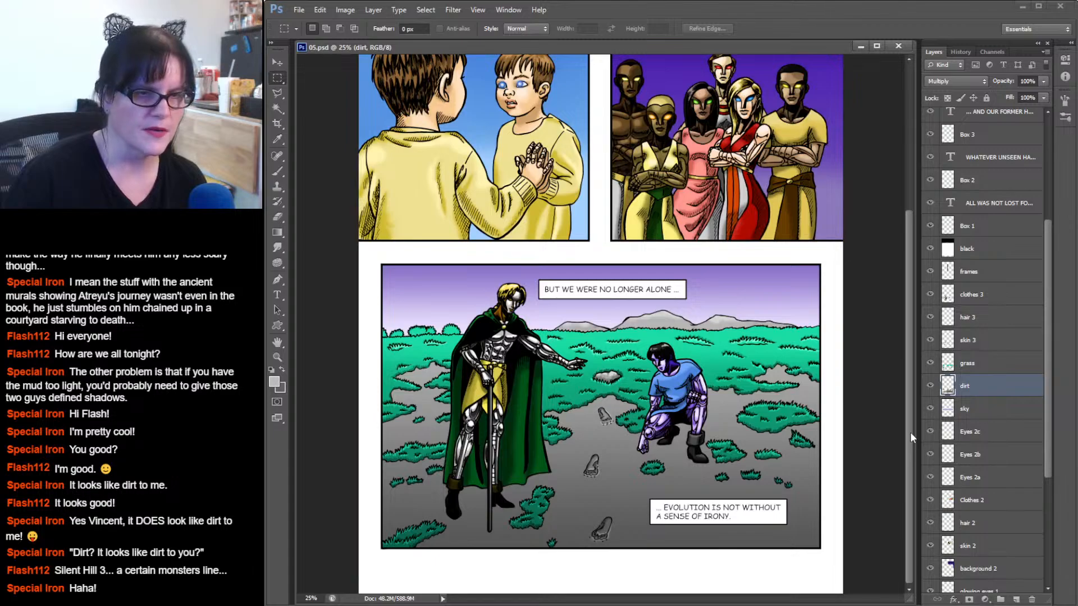
left_click_drag(910, 432, 921, 350)
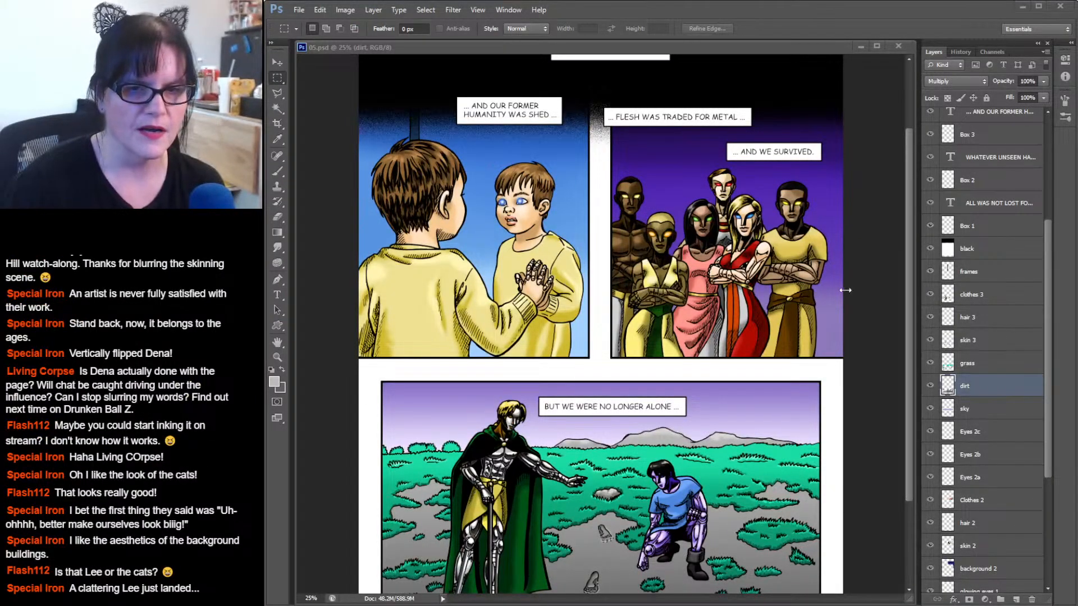
left_click(910, 310)
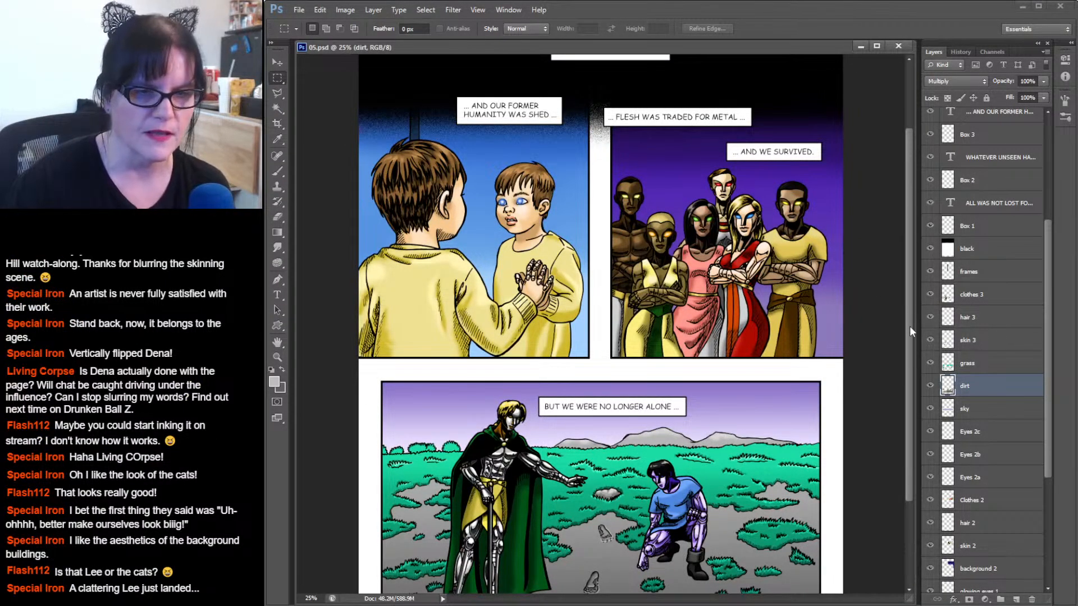
left_click_drag(911, 348, 908, 434)
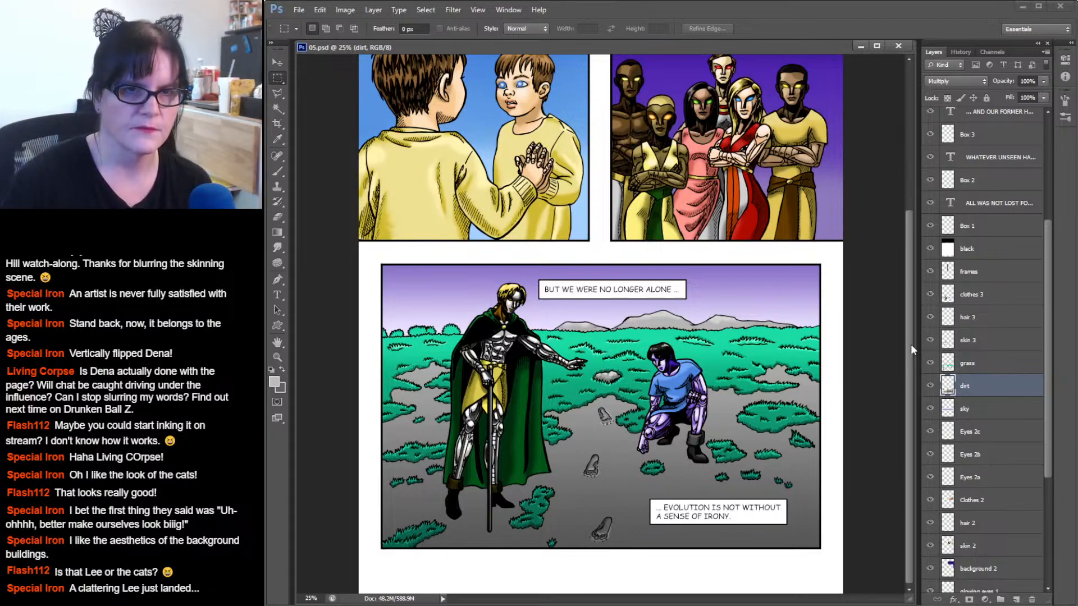
left_click(279, 359)
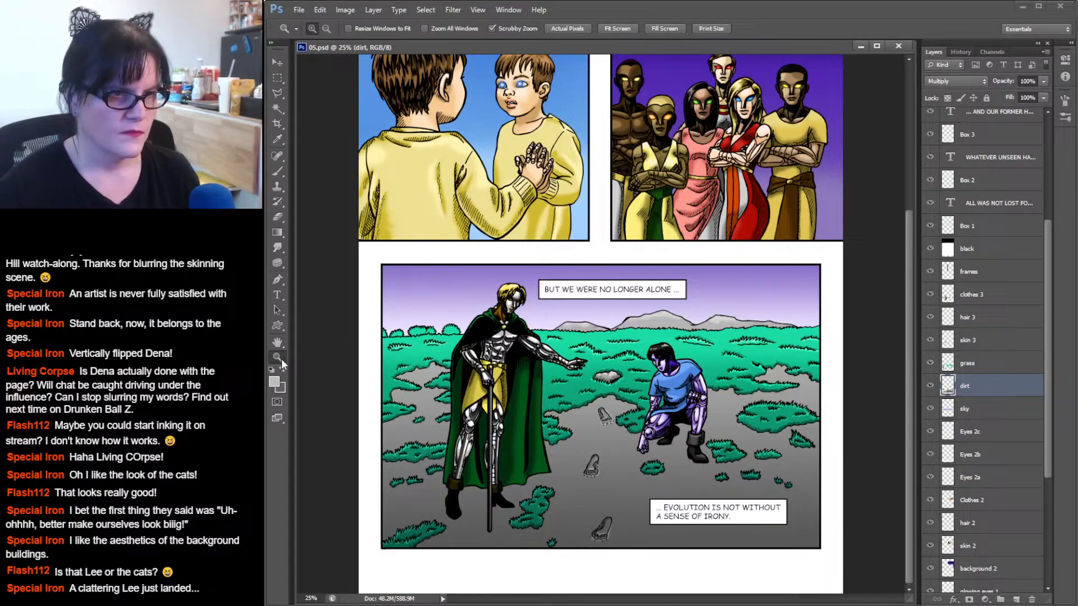
left_click(799, 362, "alt")
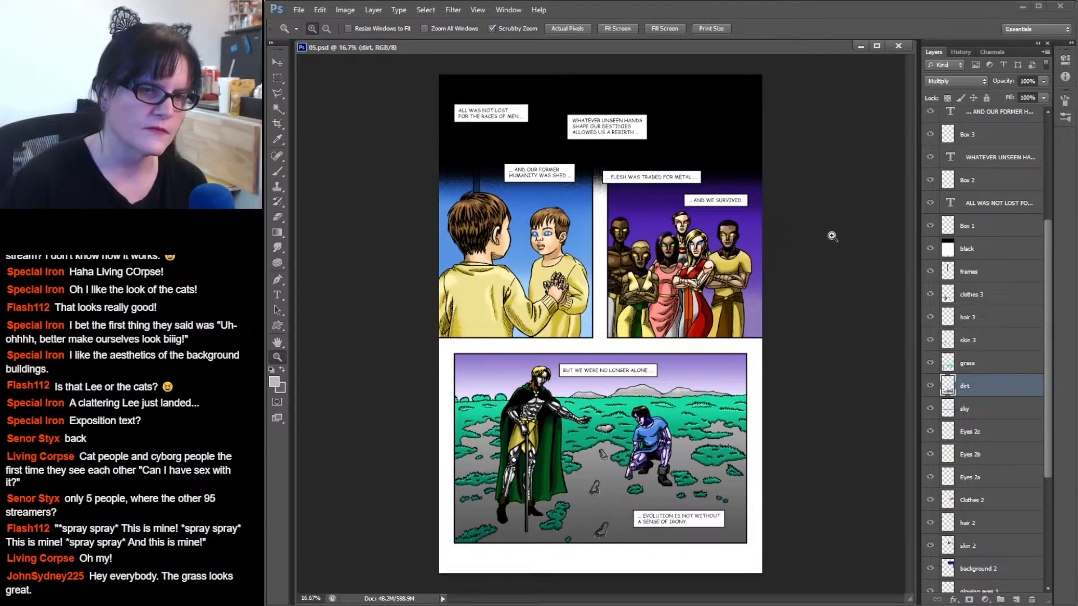
left_click(642, 424)
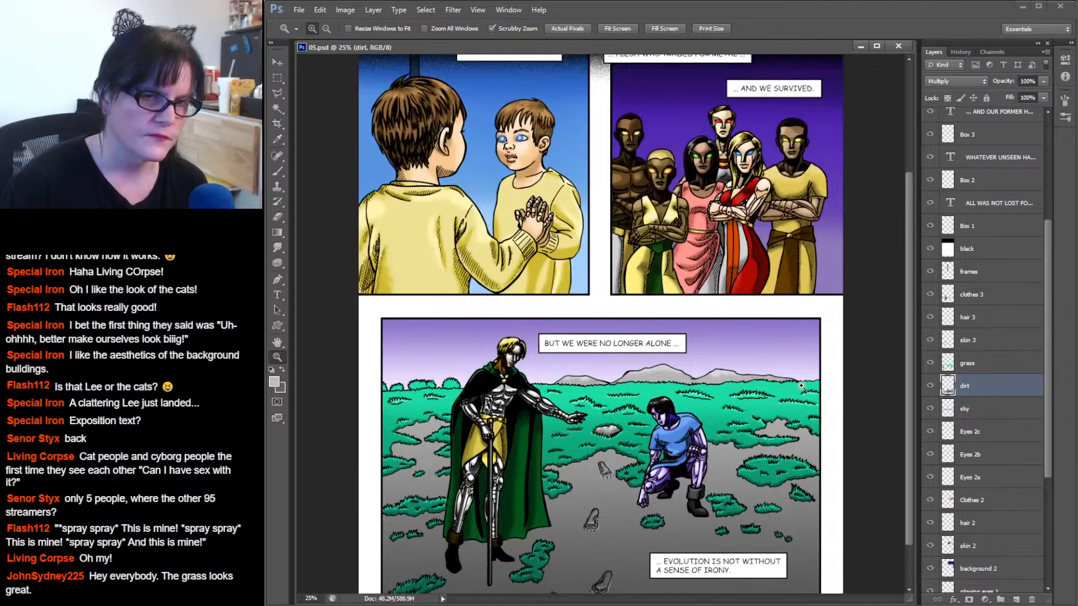
left_click_drag(909, 362, 908, 418)
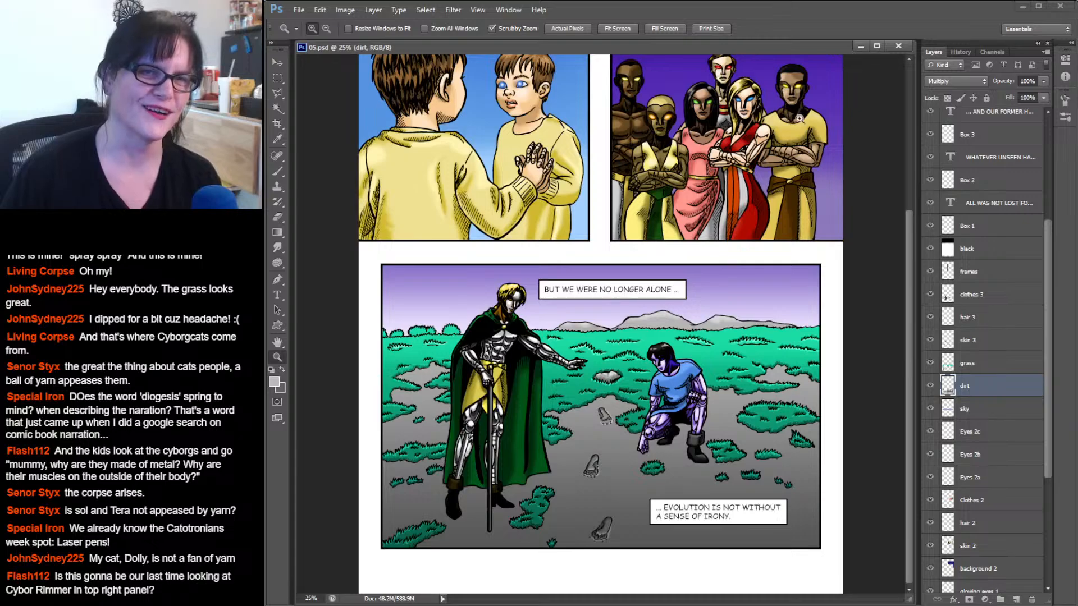
mouse_move(910, 318)
left_mouse_down()
mouse_move(907, 294)
mouse_move(905, 309)
left_mouse_up()
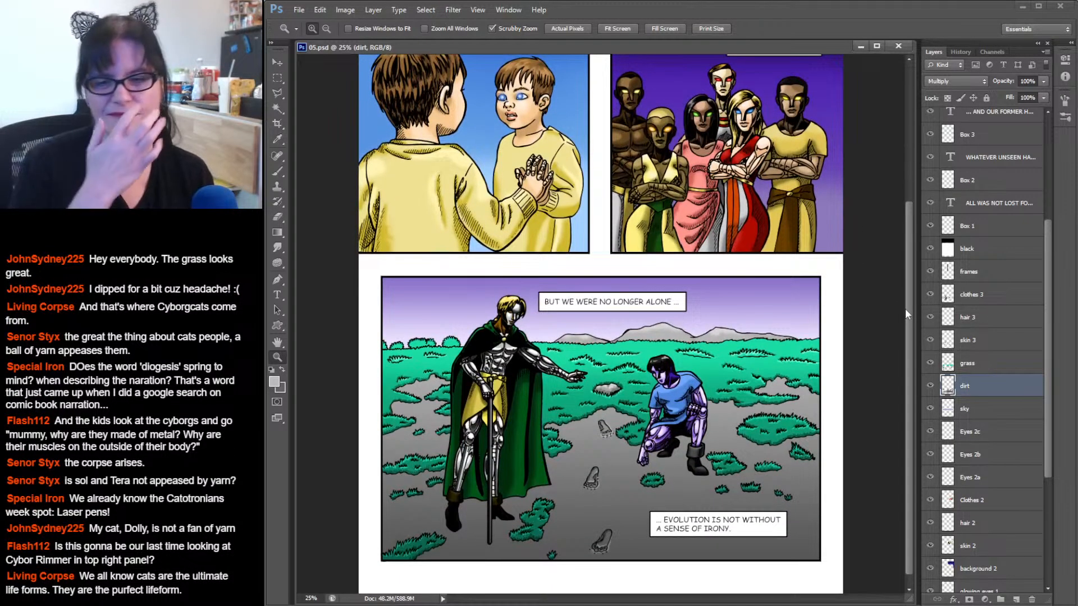